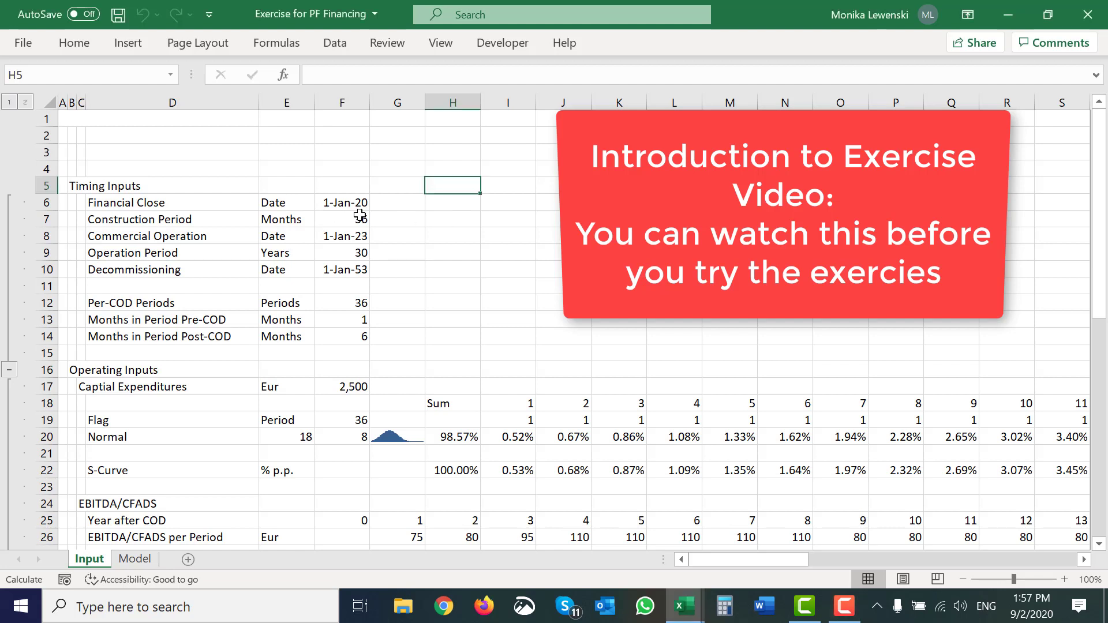
# Examine the financial close, construction period, commercial operation, operation period and decommissioning inputs in the Timing Inputs section
pyautogui.click(378, 215)
pyautogui.press('Left')
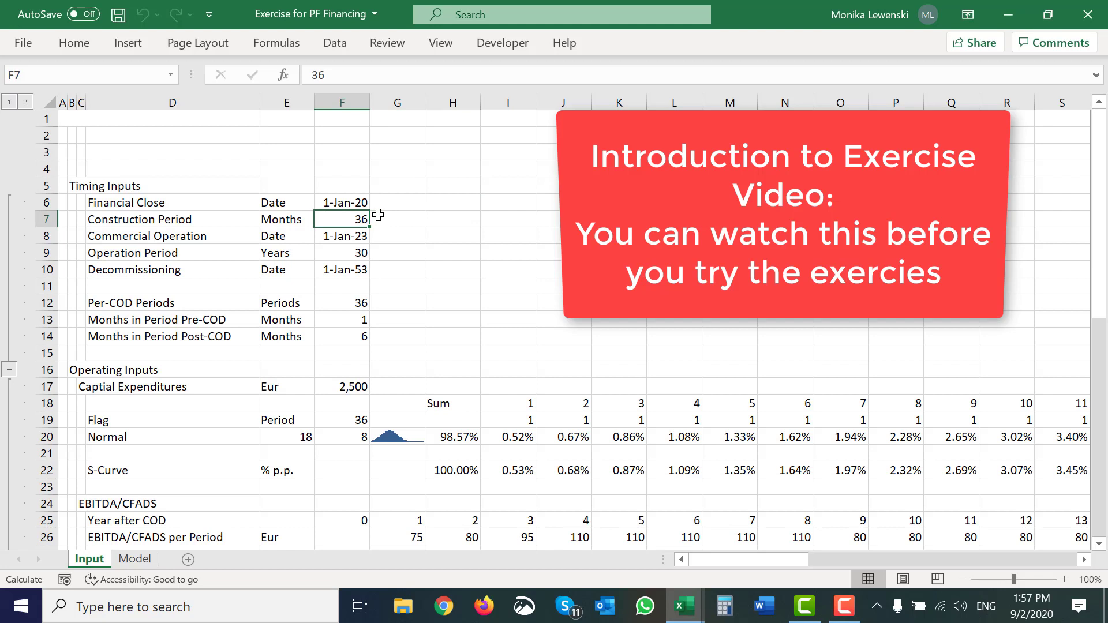
pyautogui.press('Down')
pyautogui.press('Down')
pyautogui.press('Up')
pyautogui.press('Up')
pyautogui.press('Up')
pyautogui.press('Down')
pyautogui.press('Down')
pyautogui.press('Down')
pyautogui.press('Down')
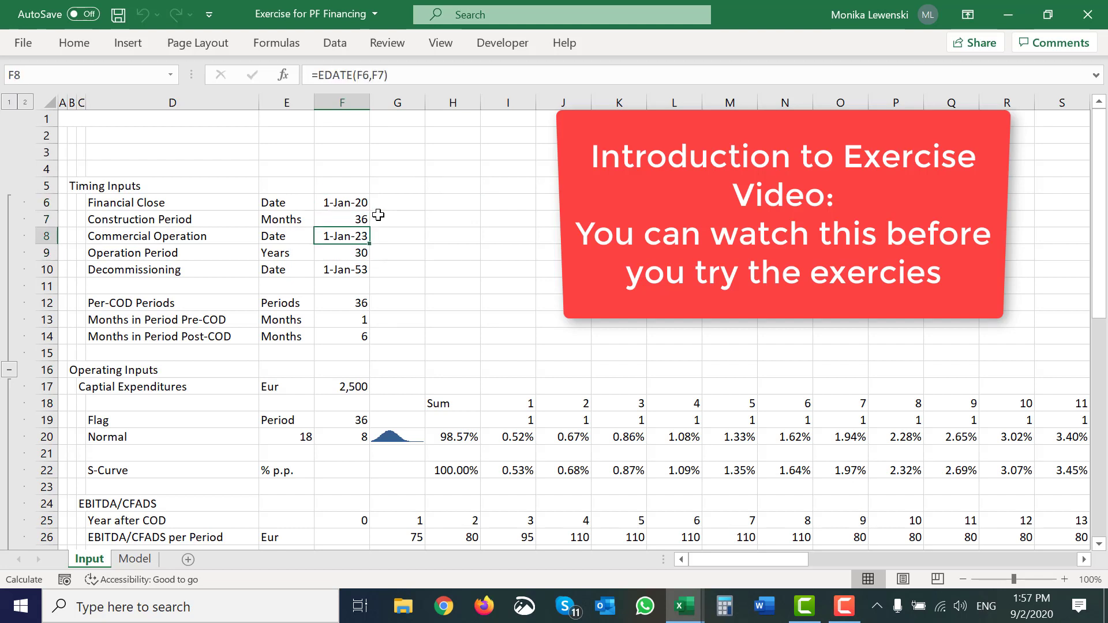
pyautogui.press('Up')
pyautogui.press('Down')
pyautogui.press('Down')
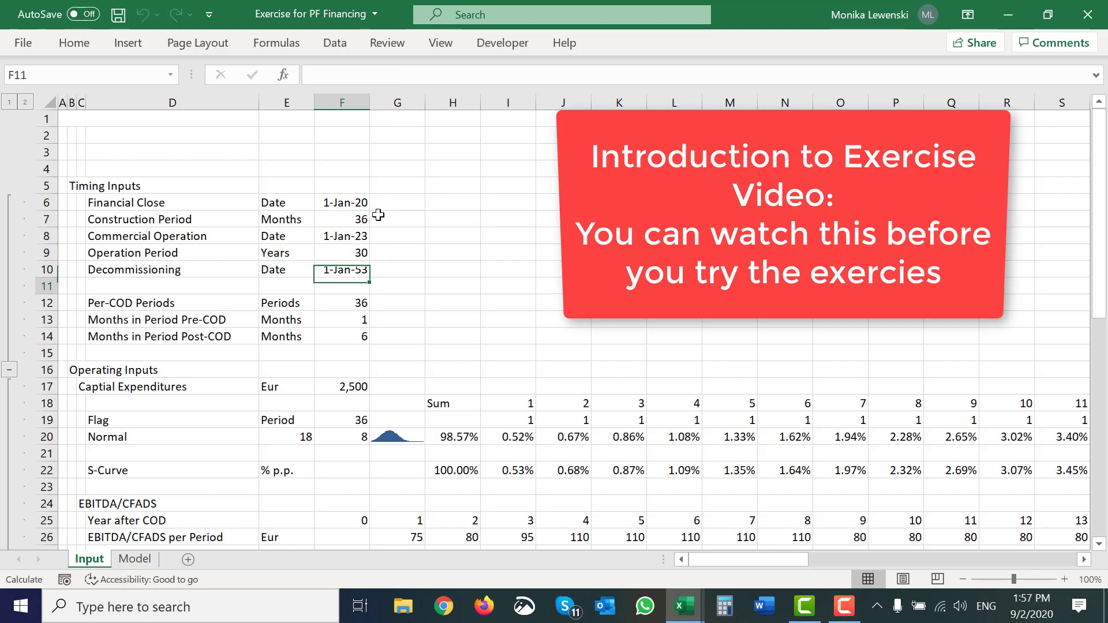
pyautogui.press('Up')
pyautogui.press('Up')
pyautogui.press('Up')
pyautogui.press('Up')
pyautogui.press('Up')
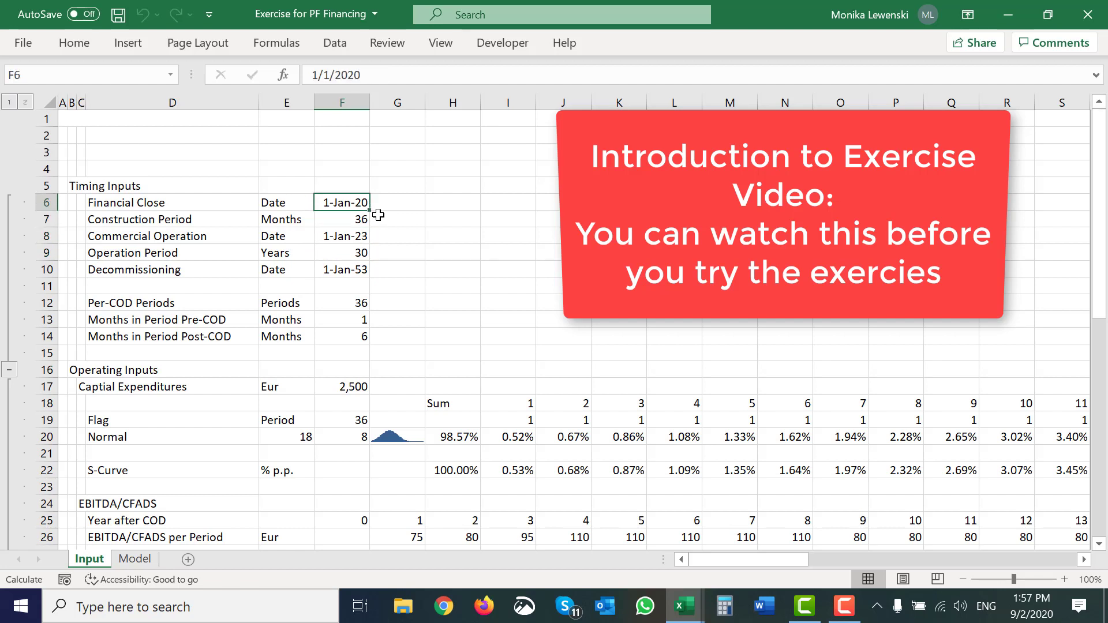
# Examine the COD period count and the months per period before COD in the Timing Inputs section
pyautogui.press('Down')
pyautogui.press('Down')
pyautogui.press('Down')
pyautogui.press('Down')
pyautogui.press('Down')
pyautogui.press('Down')
pyautogui.press('Down')
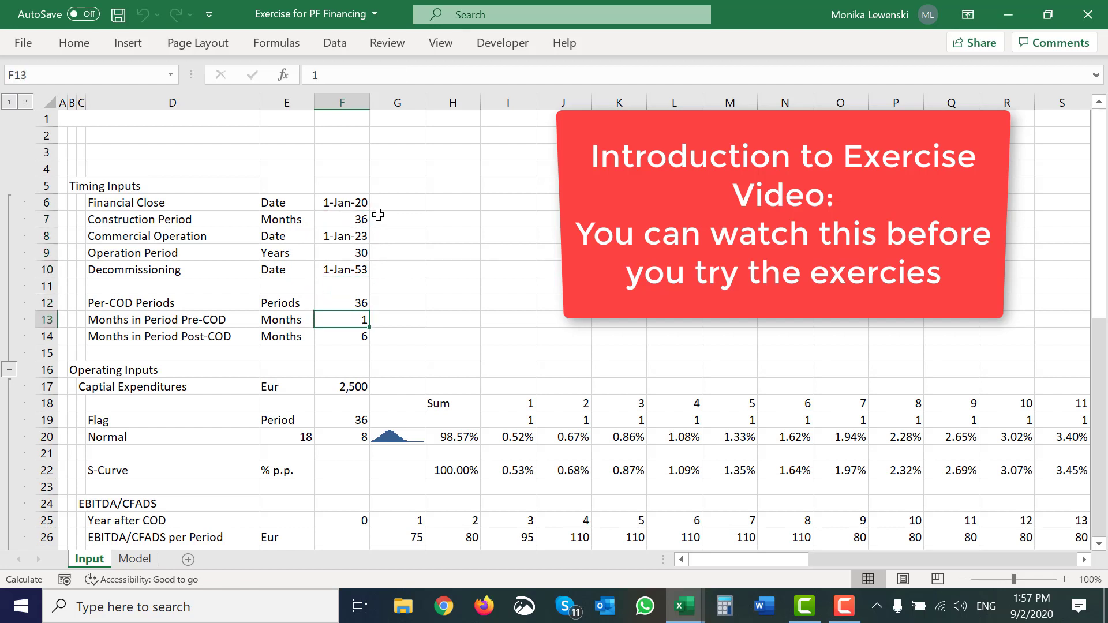
pyautogui.press('Up')
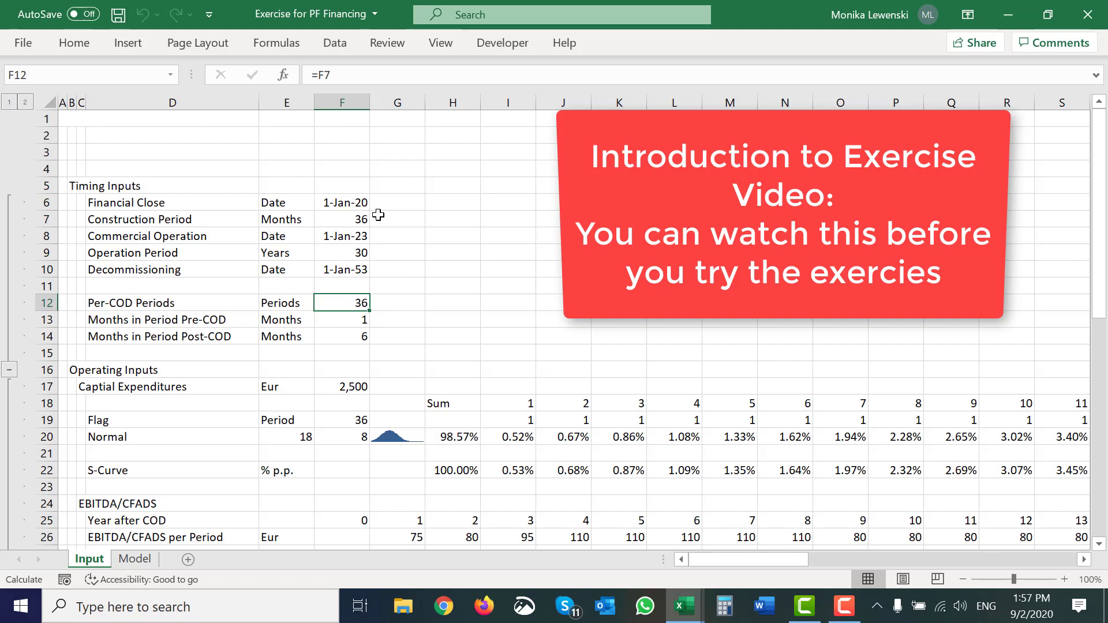
pyautogui.press('Up')
pyautogui.press('Up')
pyautogui.press('Down')
pyautogui.press('Down')
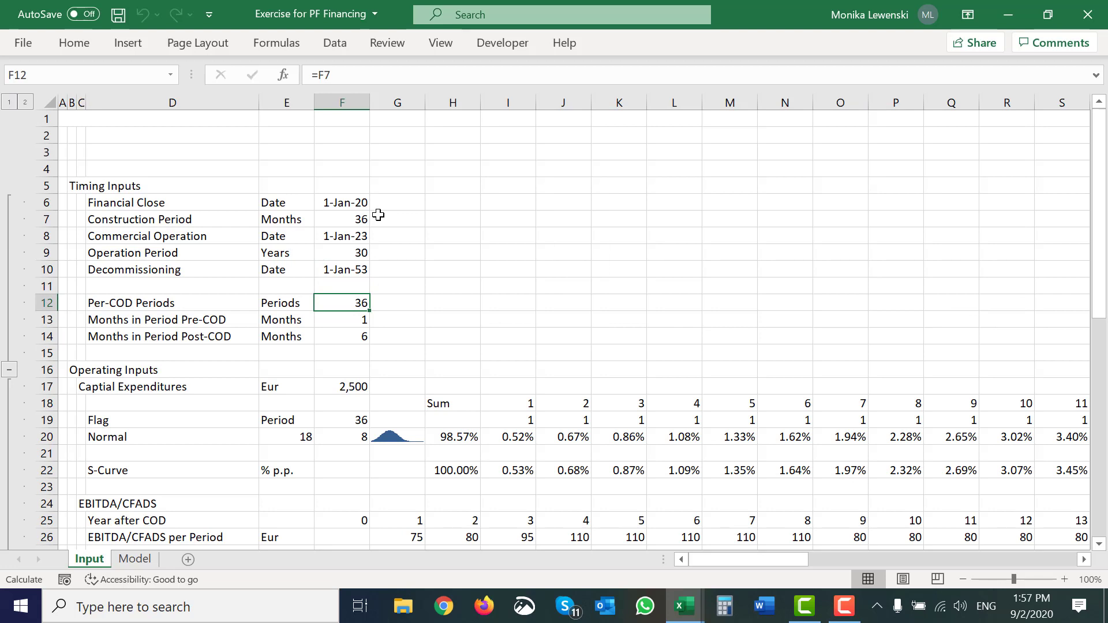
# Correct the label in D12 to read "Pre-COD Periods"
pyautogui.press('Left')
pyautogui.press('Left')
pyautogui.press('F2')
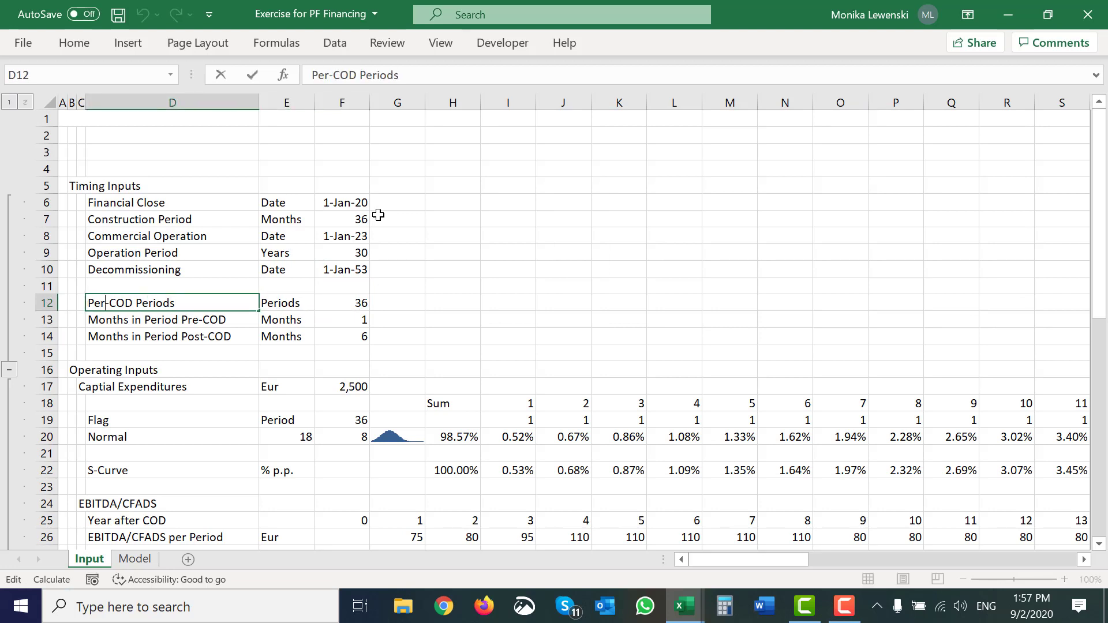
pyautogui.press('BackSpace')
pyautogui.press('BackSpace')
pyautogui.write('re')
pyautogui.press('Return')
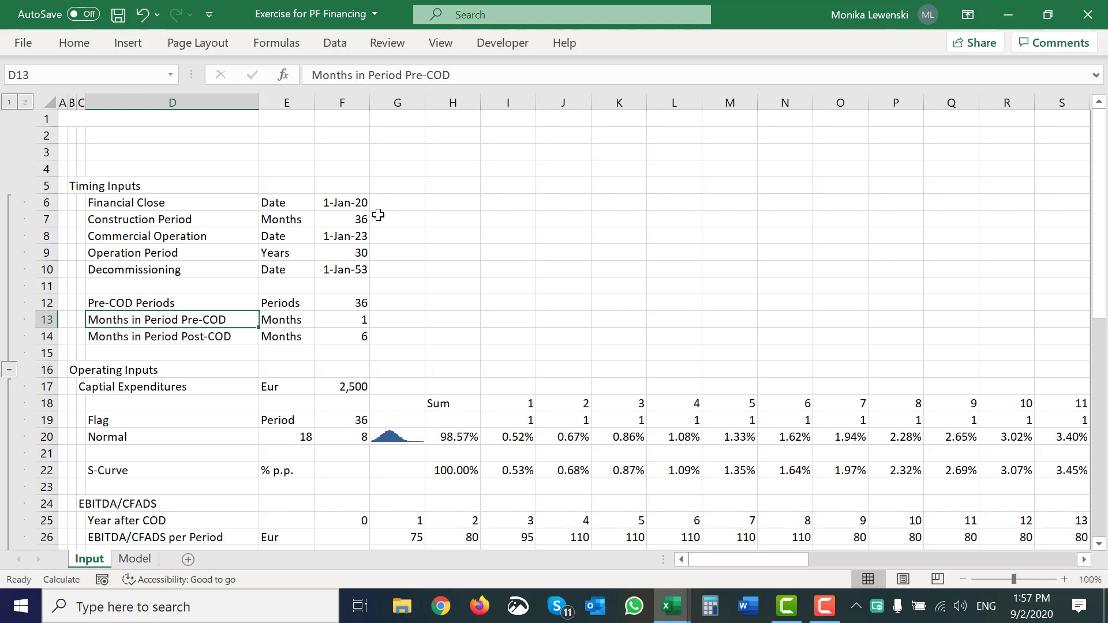
# Review the months per period before and after COD, and the operating inputs from capital expenditures down to seasonality
pyautogui.press('Right')
pyautogui.press('Right')
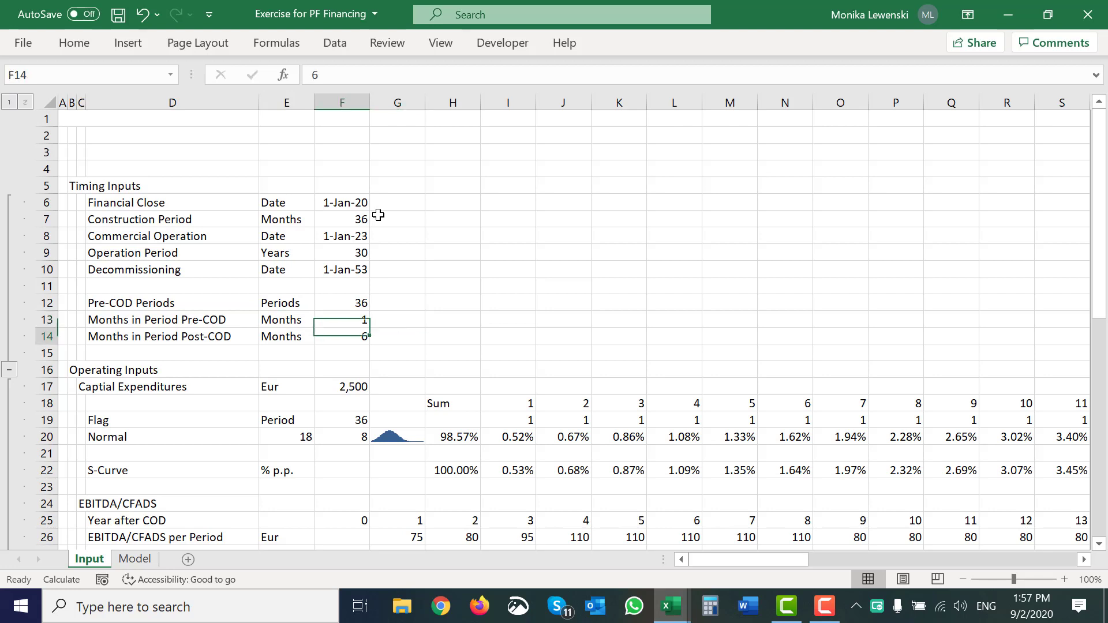
pyautogui.press('Down')
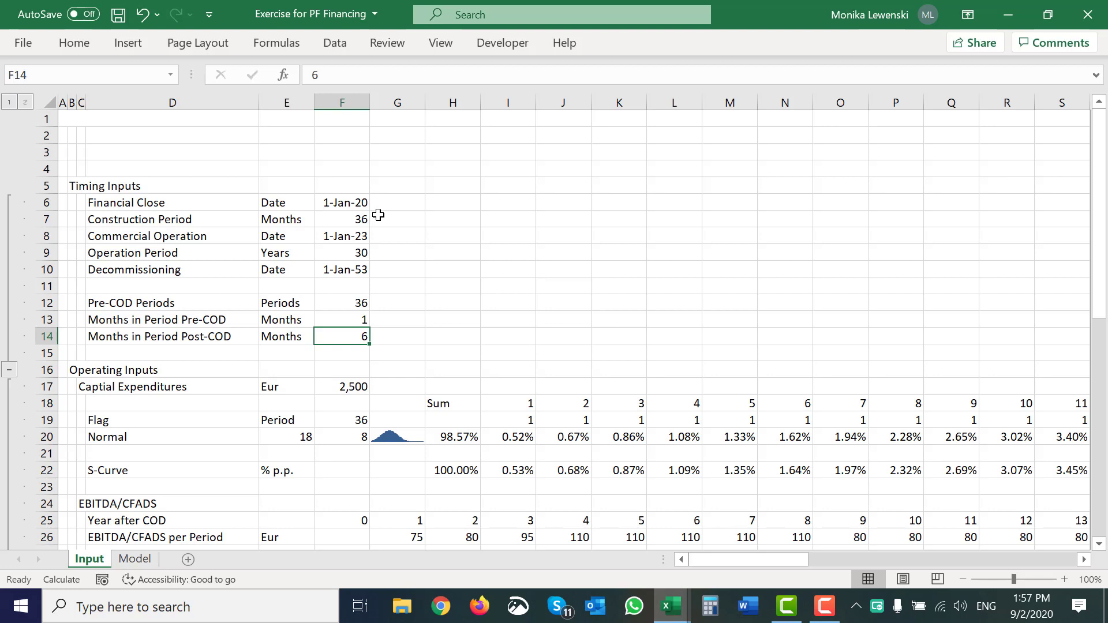
pyautogui.press('Down')
pyautogui.press('Down')
pyautogui.press('Down')
pyautogui.press('Down')
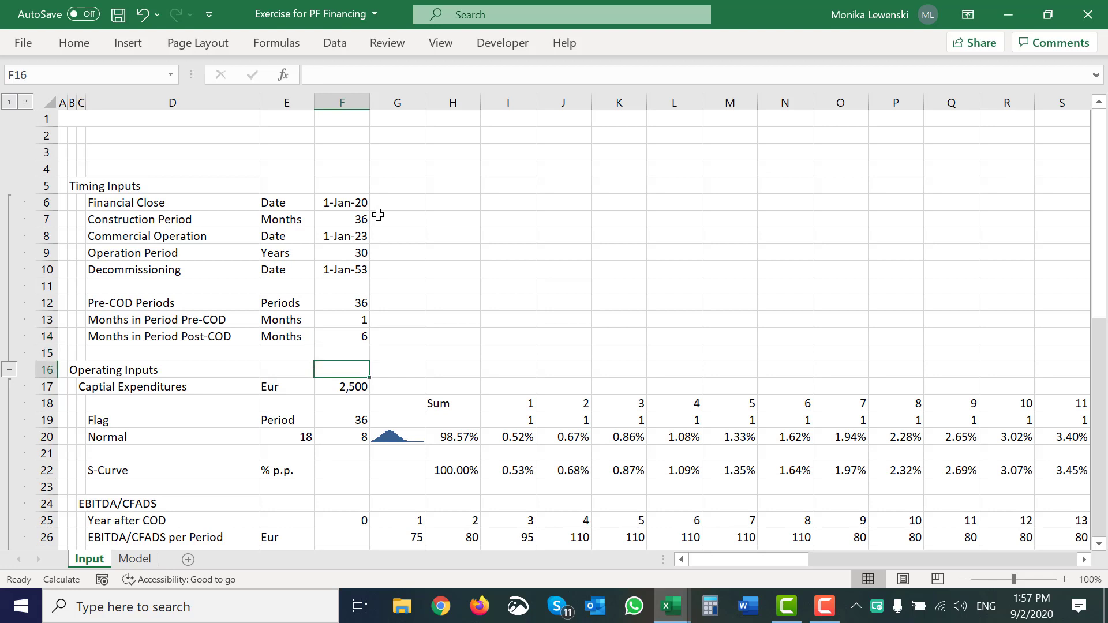
pyautogui.press('Down')
pyautogui.press('Down')
pyautogui.press('Down')
pyautogui.press('Down')
pyautogui.press('Down')
pyautogui.press('Down')
pyautogui.press('Down')
pyautogui.press('Down')
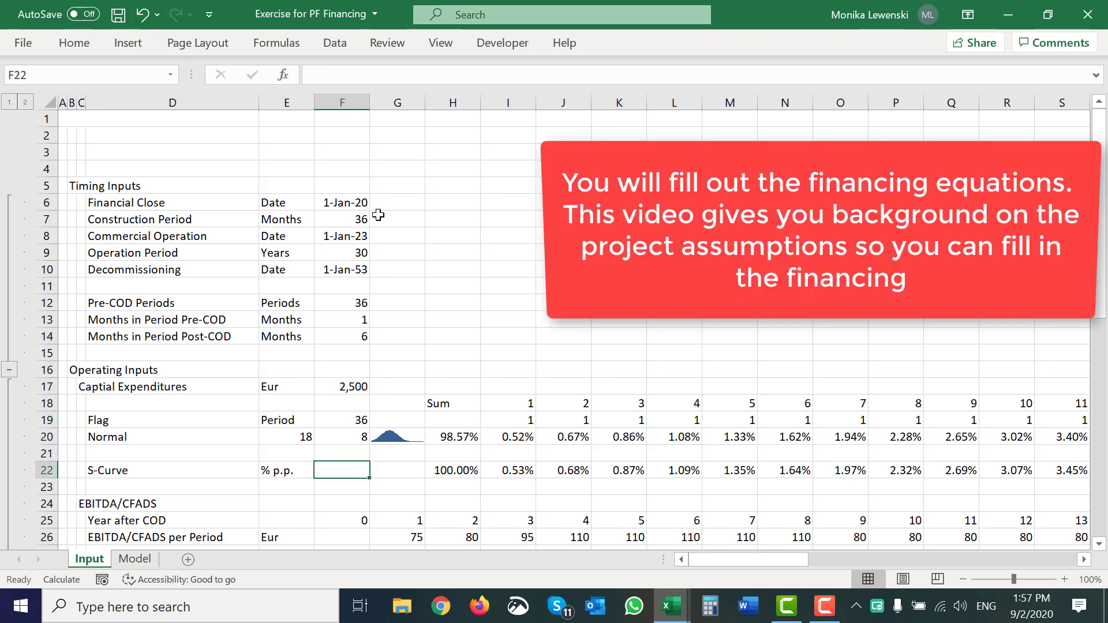
pyautogui.press('Down')
pyautogui.press('Down')
pyautogui.press('Down')
pyautogui.press('Down')
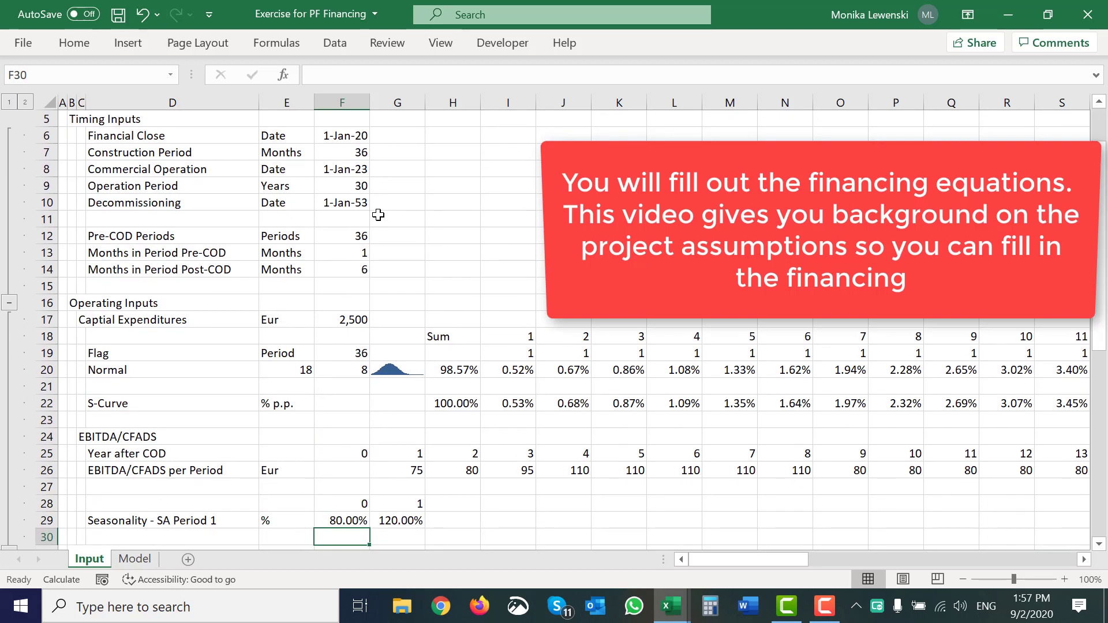
pyautogui.press('Up')
pyautogui.press('Up')
pyautogui.press('Up')
pyautogui.press('Up')
pyautogui.press('Up')
pyautogui.press('Up')
pyautogui.press('Up')
pyautogui.press('Up')
pyautogui.press('Up')
pyautogui.press('Up')
pyautogui.press('Up')
pyautogui.press('Up')
pyautogui.press('Up')
pyautogui.press('Up')
pyautogui.press('Up')
pyautogui.press('Up')
pyautogui.press('Down')
pyautogui.press('Down')
pyautogui.press('Down')
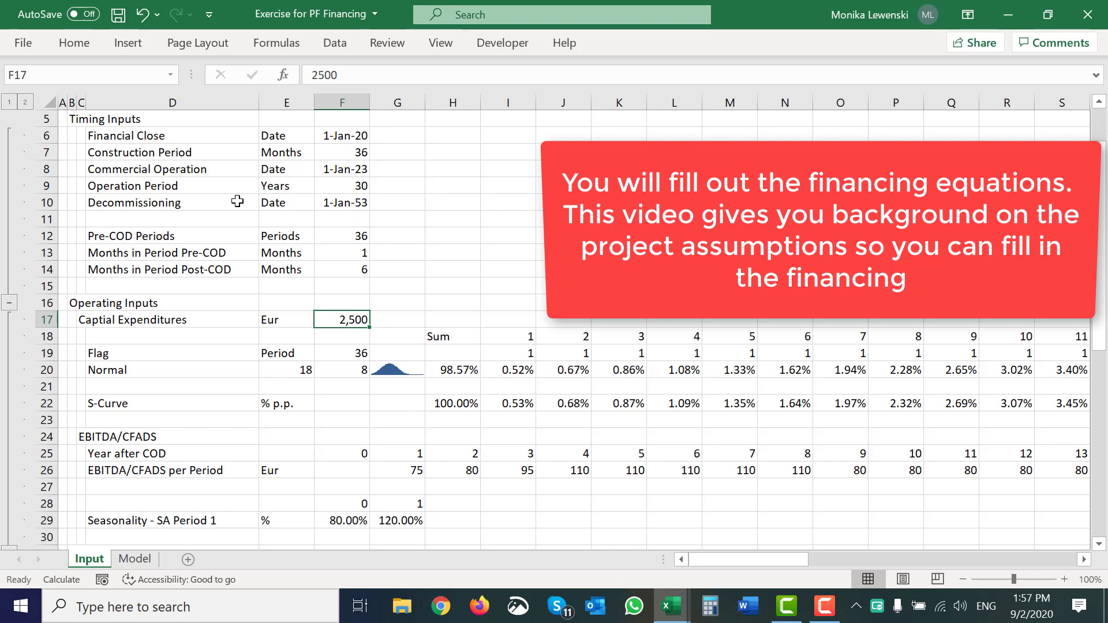
# Open the Generic-Macros workbook and return to the Exercise for PF Financing workbook
pyautogui.click(522, 253)
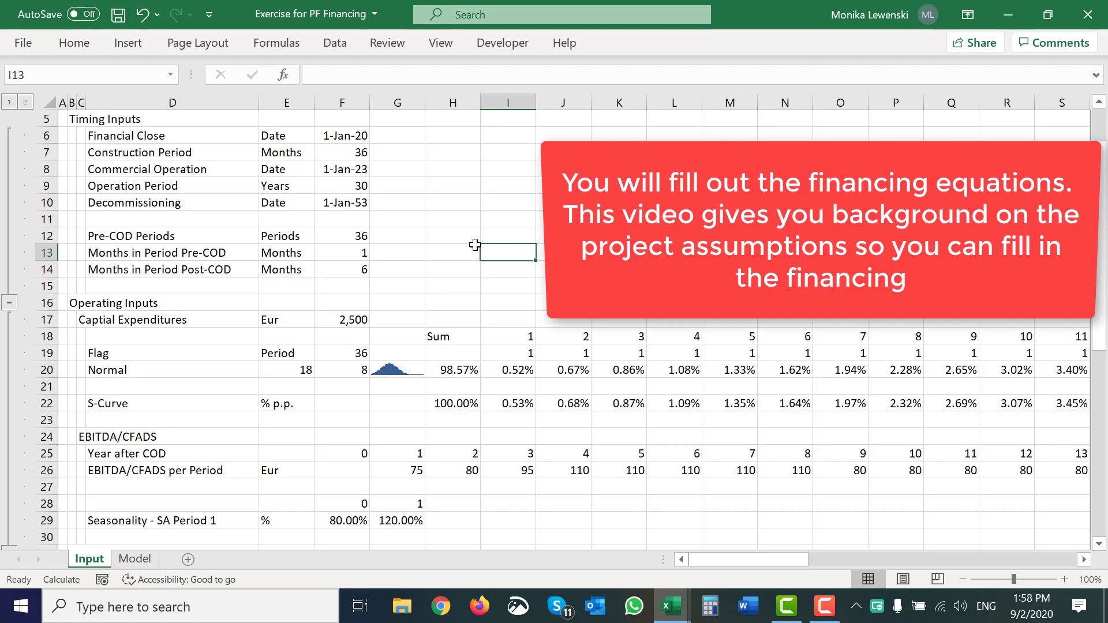
pyautogui.click(27, 40)
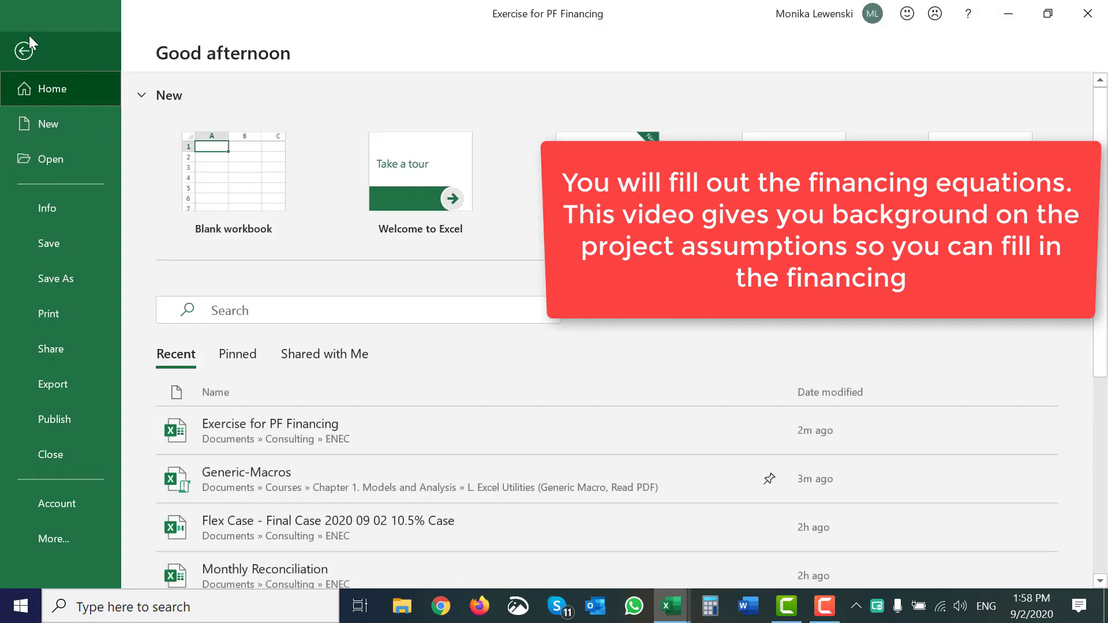
pyautogui.click(49, 154)
pyautogui.click(531, 293)
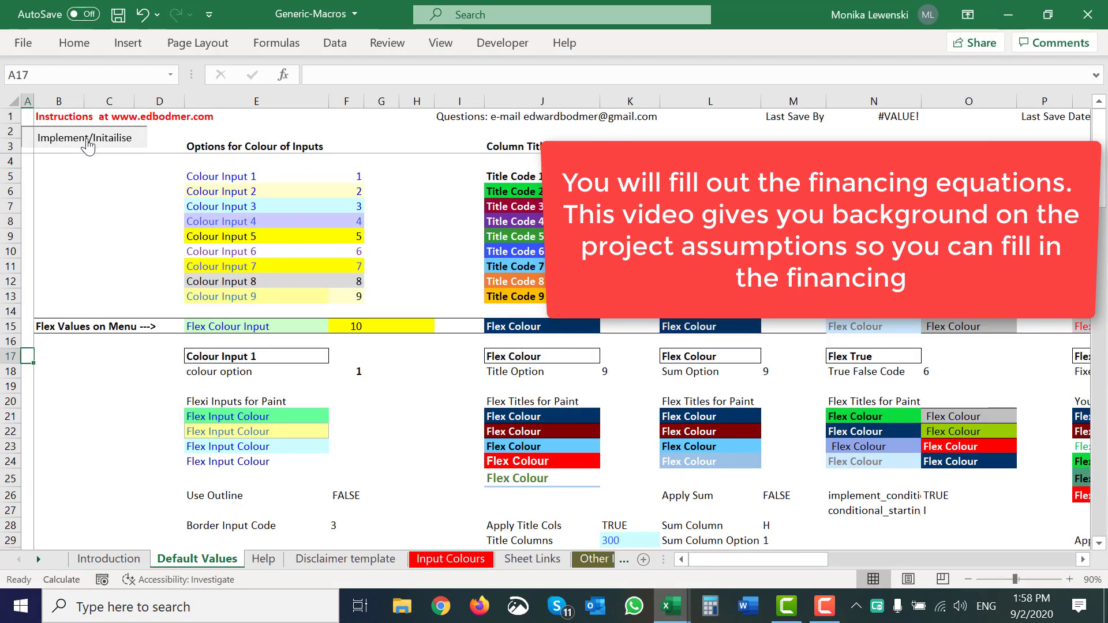
pyautogui.hotkey('alt', 'Tab')
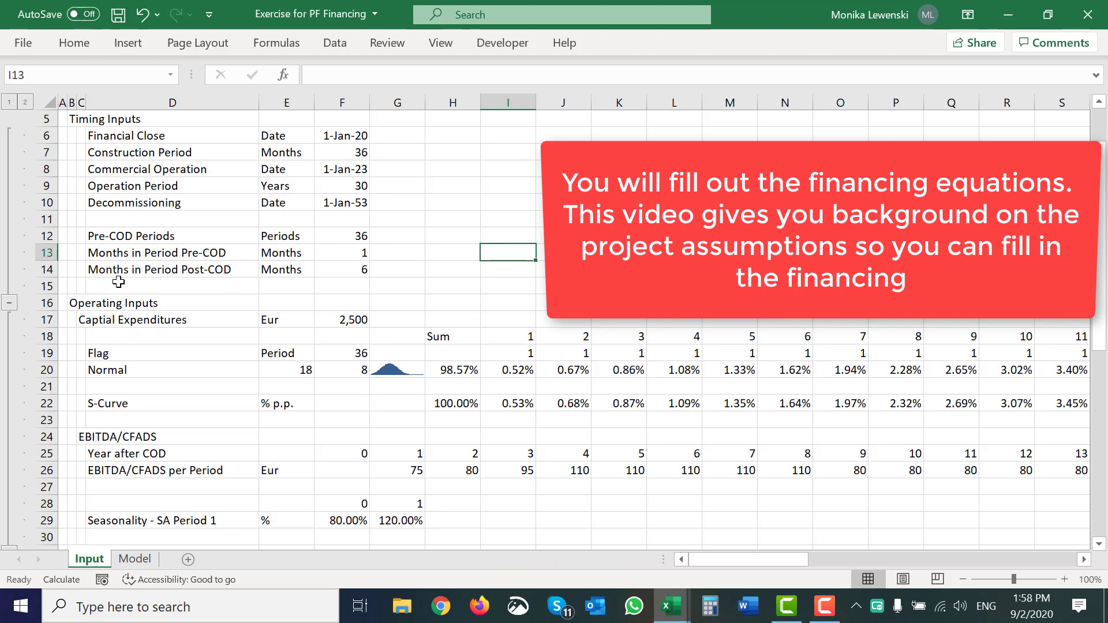
# Colour the Input sheet with the Format Options macro, using b as the title column letter
pyautogui.hotkey('ctrl', 'alt', 'c')
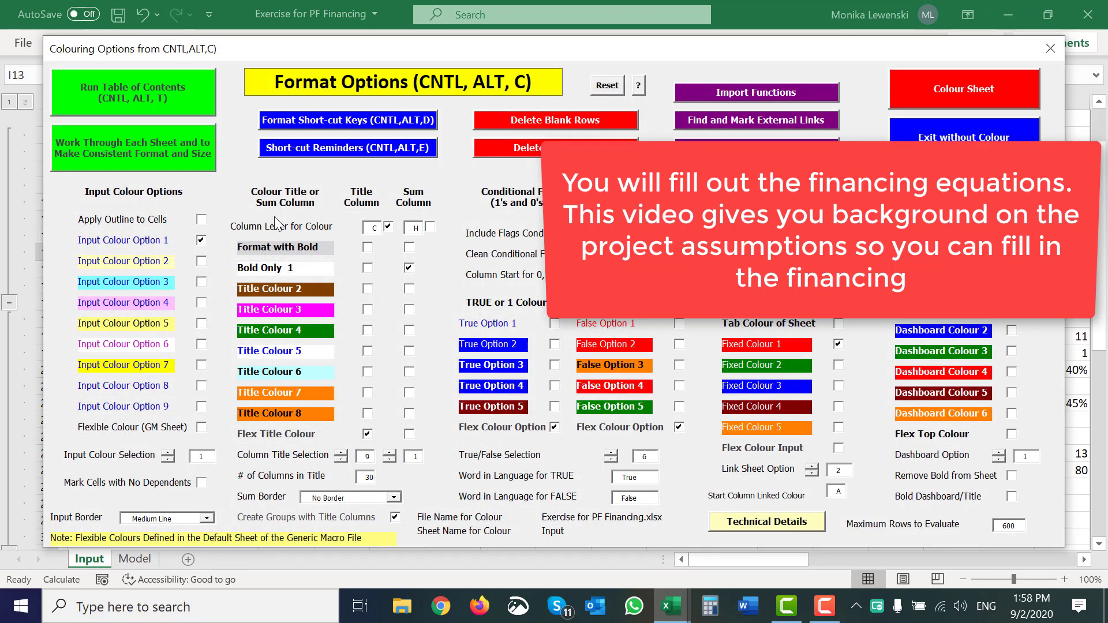
pyautogui.click(376, 230)
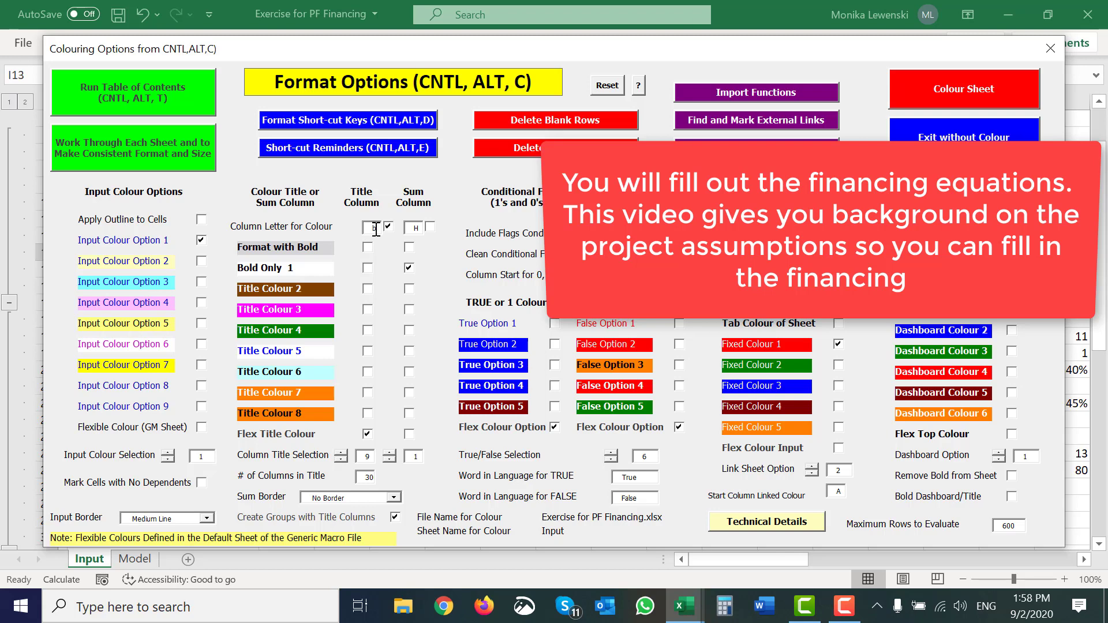
pyautogui.moveTo(339, 49); pyautogui.dragTo(339, 72)
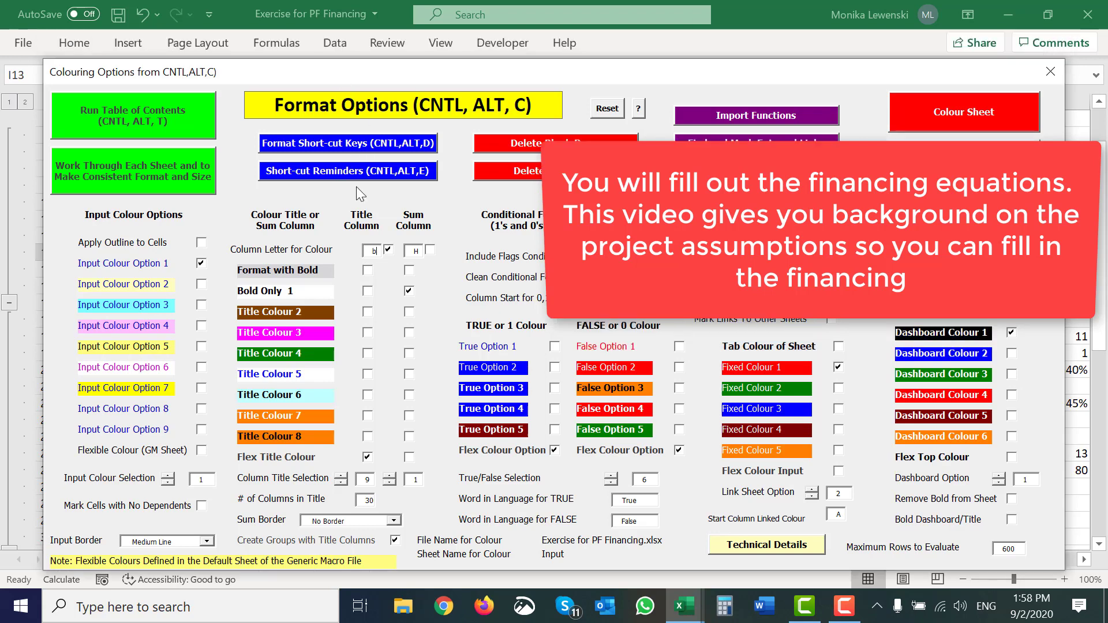
pyautogui.moveTo(355, 186); pyautogui.dragTo(346, 52)
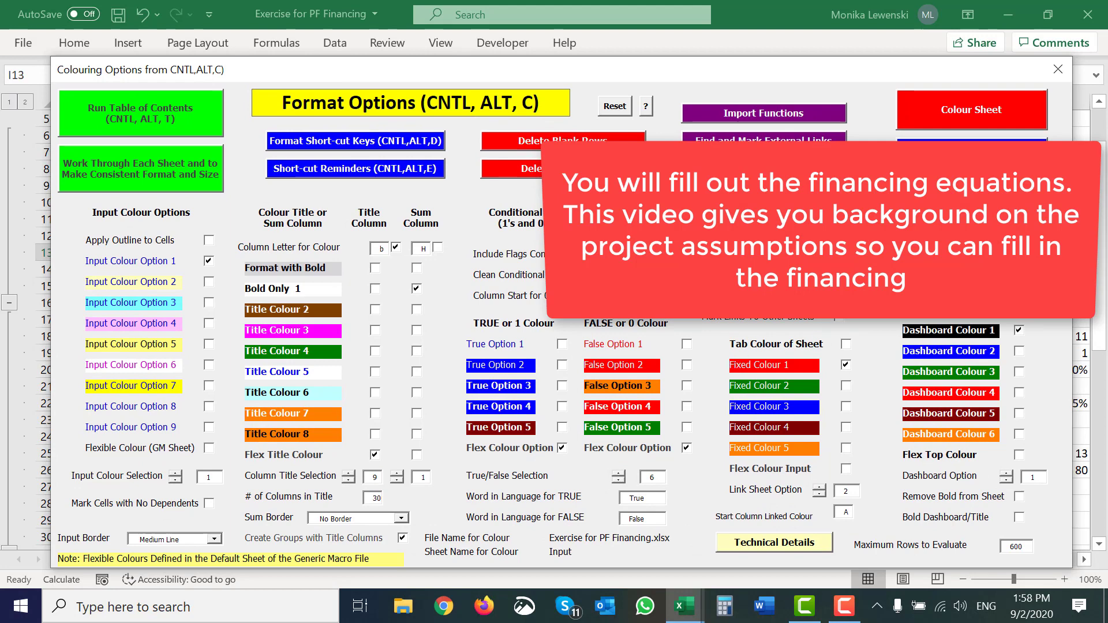
pyautogui.click(981, 120)
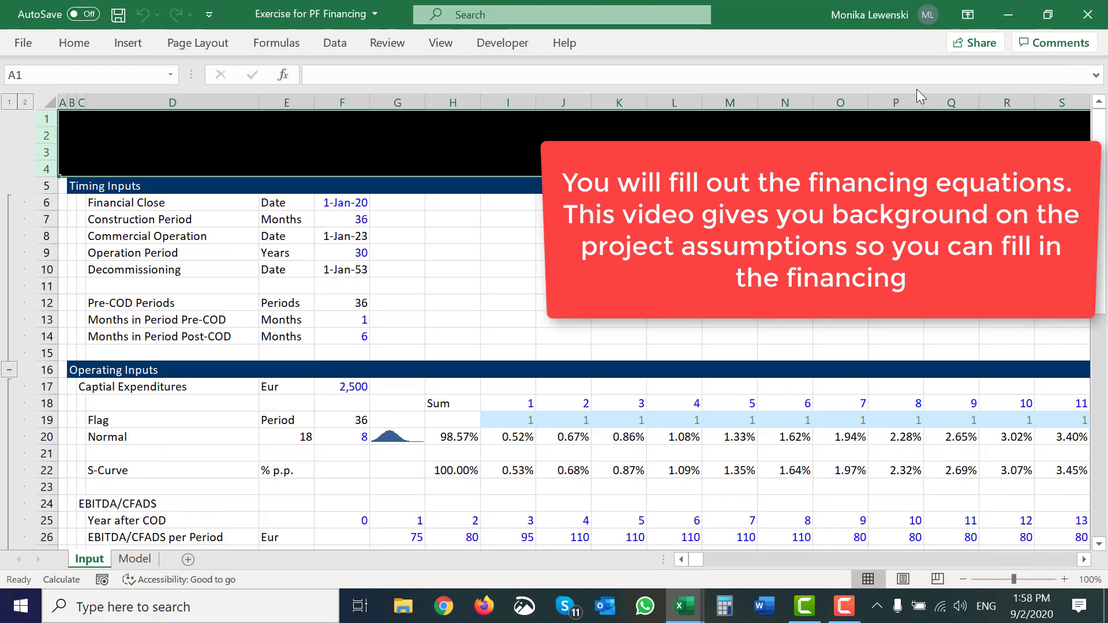
# Look over the coloured Input sheet, from the timing inputs down through the operating and financing inputs
pyautogui.press('Down')
pyautogui.press('Down')
pyautogui.press('Down')
pyautogui.press('Down')
pyautogui.press('Down')
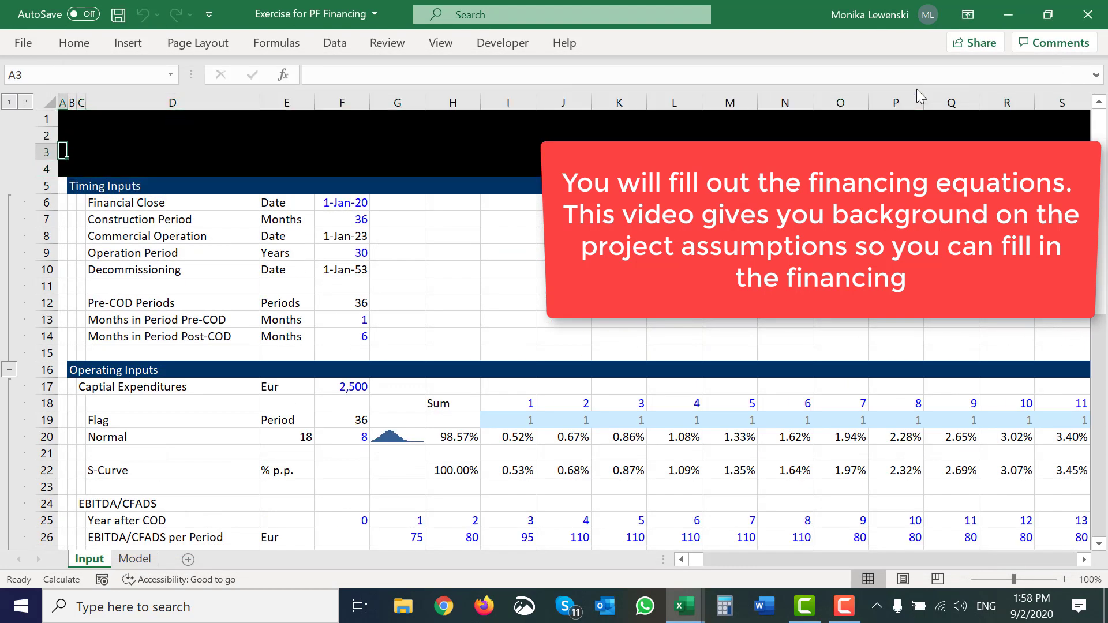
pyautogui.press('Right')
pyautogui.press('Right')
pyautogui.press('Right')
pyautogui.press('Right')
pyautogui.press('Right')
pyautogui.press('Right')
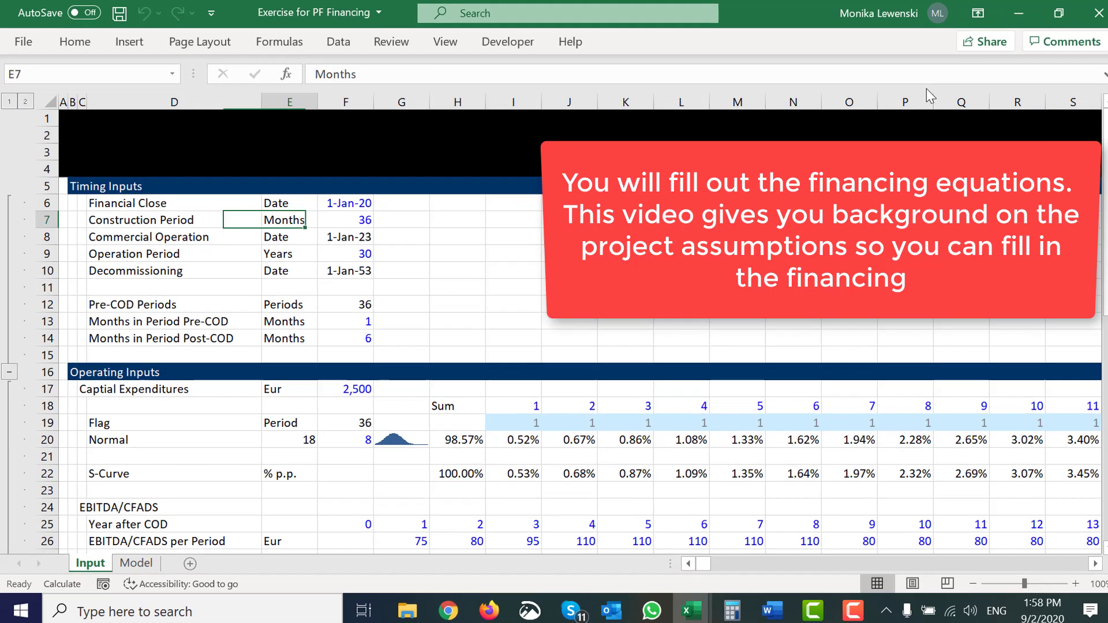
pyautogui.press('Down')
pyautogui.press('Down')
pyautogui.press('Down')
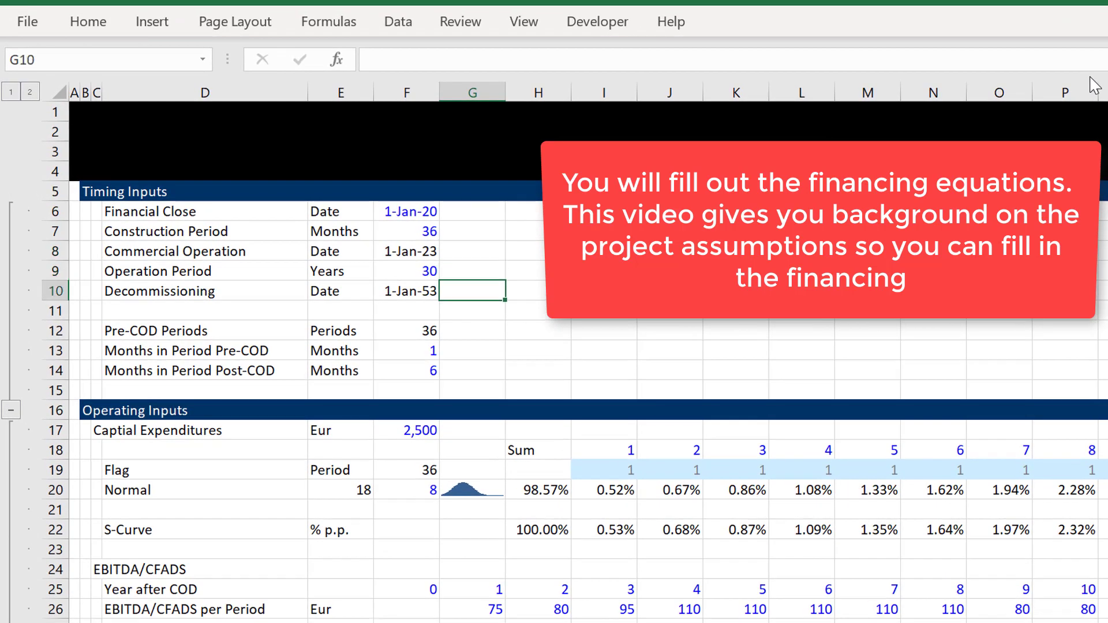
pyautogui.press('Down')
pyautogui.press('Down')
pyautogui.press('Down')
pyautogui.press('Down')
pyautogui.press('Down')
pyautogui.press('Down')
pyautogui.press('Down')
pyautogui.press('Down')
pyautogui.press('Down')
pyautogui.press('Down')
pyautogui.press('Down')
pyautogui.press('Down')
pyautogui.press('Down')
pyautogui.press('Down')
pyautogui.press('Down')
pyautogui.press('Down')
pyautogui.press('Down')
pyautogui.press('Down')
pyautogui.press('Down')
pyautogui.press('Down')
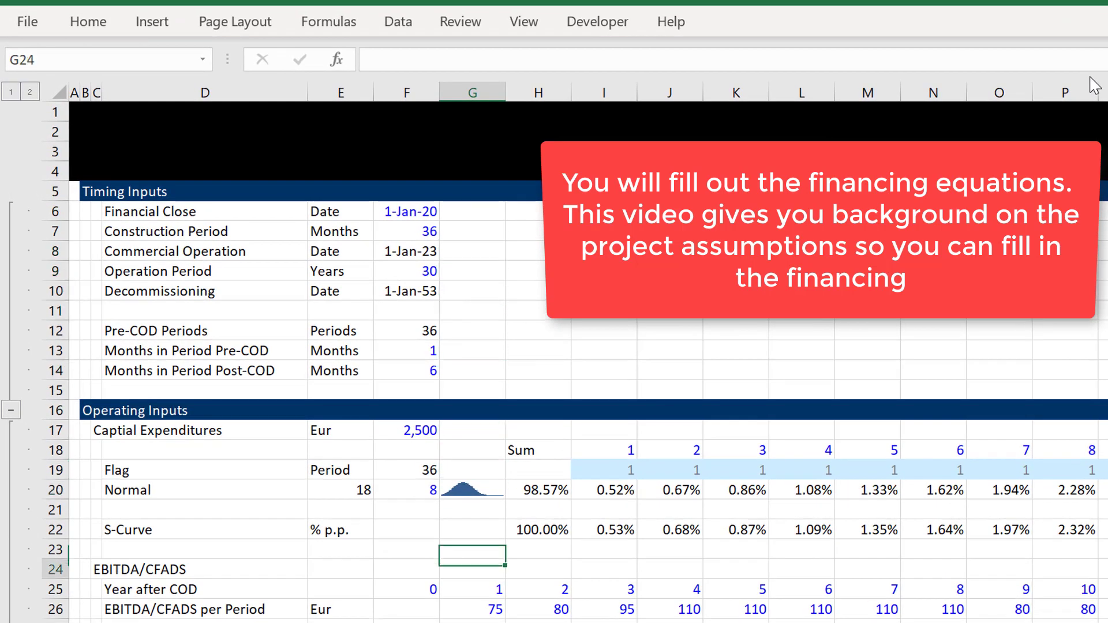
pyautogui.press('Up')
pyautogui.press('Up')
pyautogui.press('Up')
pyautogui.press('Up')
pyautogui.press('Up')
pyautogui.press('Up')
pyautogui.press('Up')
pyautogui.press('Up')
pyautogui.press('Up')
pyautogui.press('Up')
# Examine the construction flag formula in row 19 and the mean formula of the normal curve in E20
pyautogui.press('Up')
pyautogui.press('Up')
pyautogui.press('Up')
pyautogui.press('Up')
pyautogui.press('Up')
pyautogui.press('Up')
pyautogui.press('Up')
pyautogui.press('Up')
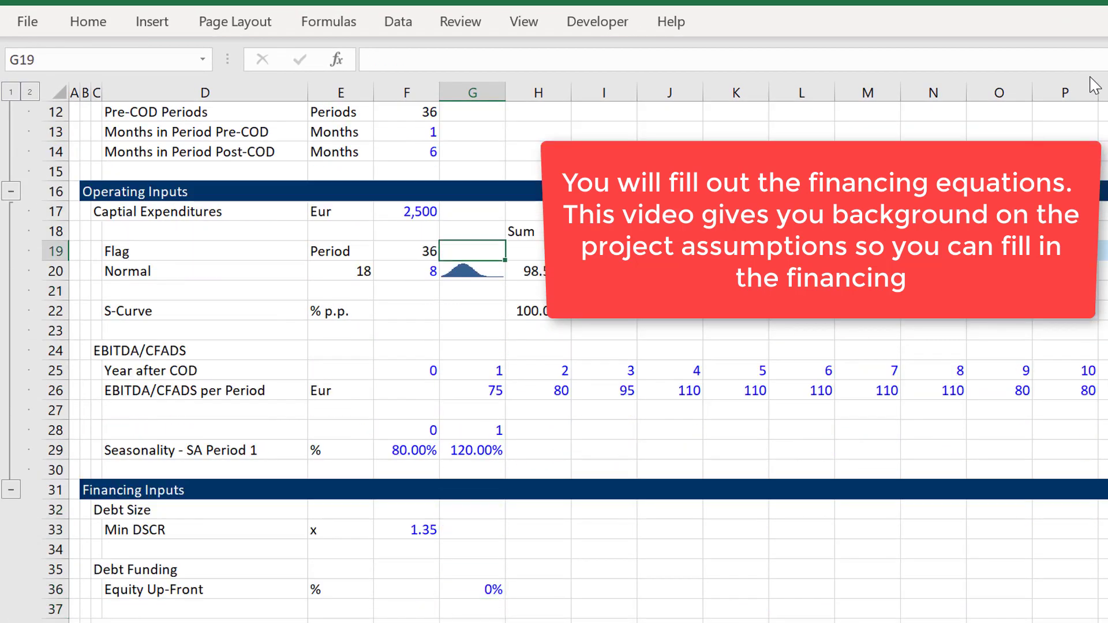
pyautogui.press('Down')
pyautogui.press('Up')
pyautogui.press('Right')
pyautogui.press('Right')
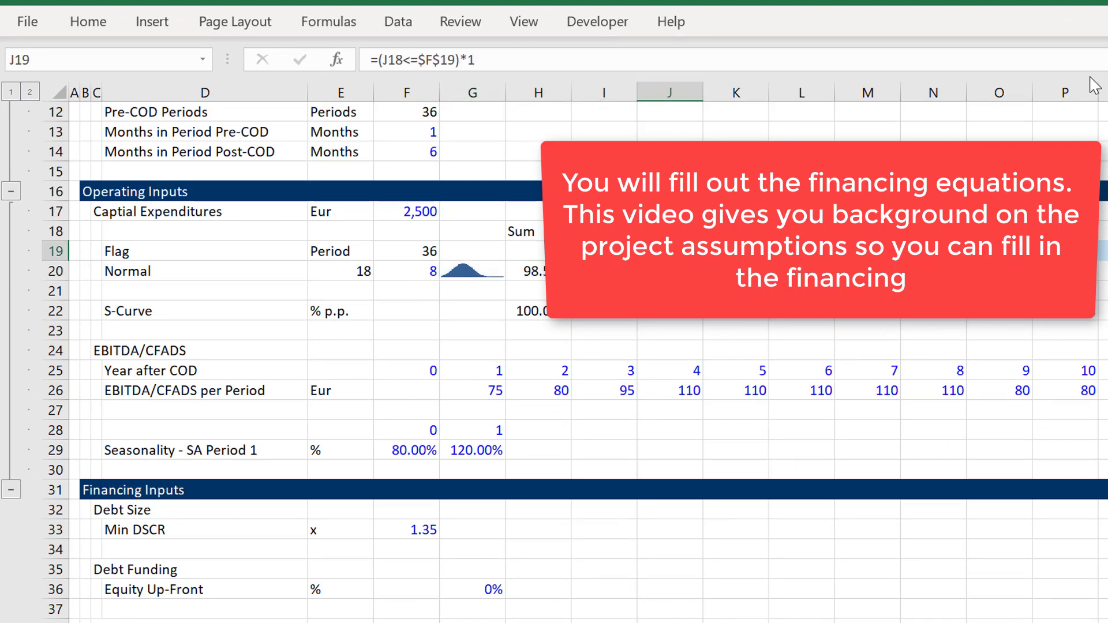
pyautogui.press('Down')
pyautogui.press('Left')
pyautogui.press('Left')
pyautogui.press('Left')
pyautogui.press('Left')
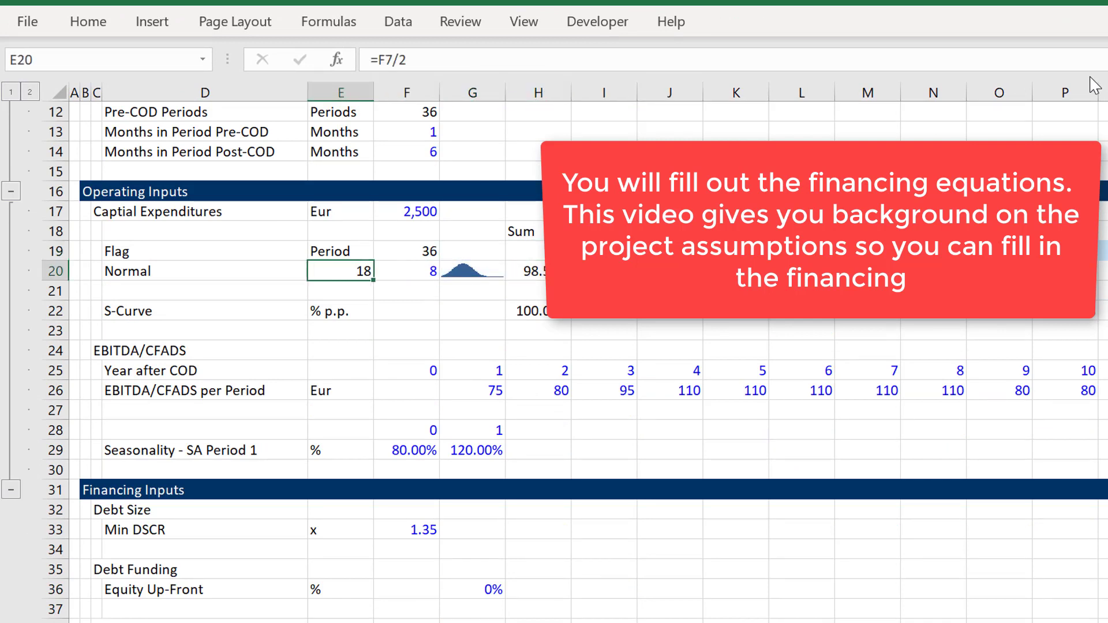
pyautogui.press('Up')
pyautogui.press('Up')
pyautogui.press('Up')
pyautogui.press('Up')
pyautogui.press('Up')
pyautogui.press('Up')
pyautogui.press('Up')
pyautogui.press('Up')
pyautogui.press('Up')
pyautogui.press('Up')
pyautogui.press('Up')
pyautogui.press('Up')
pyautogui.press('Up')
pyautogui.press('Up')
pyautogui.press('Up')
pyautogui.press('Up')
pyautogui.press('Up')
pyautogui.press('Up')
pyautogui.press('Up')
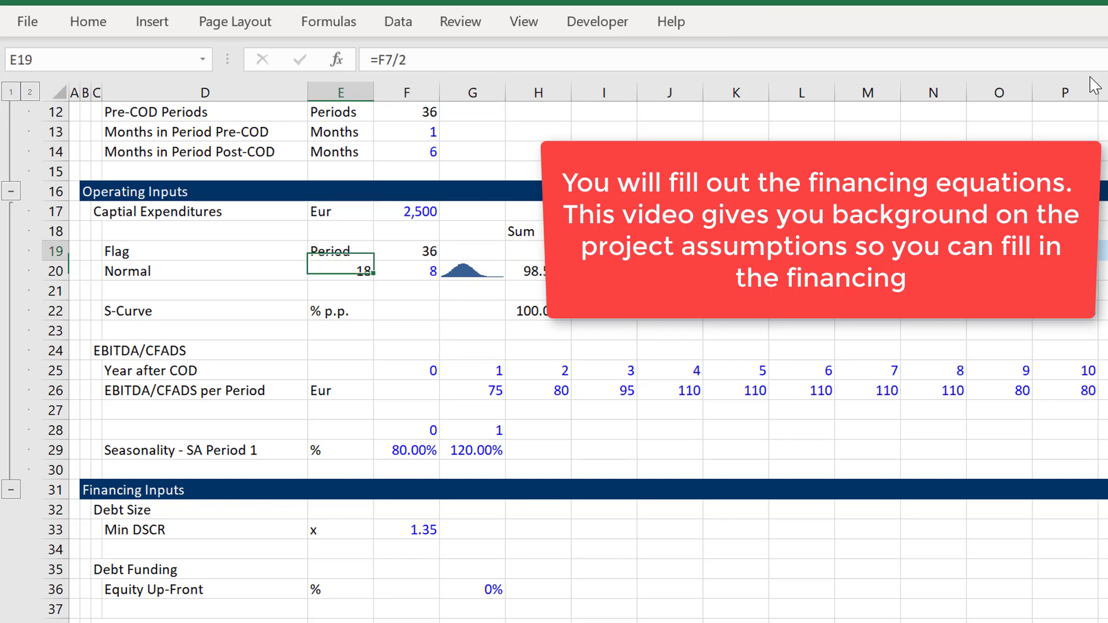
pyautogui.press('Down')
pyautogui.press('Down')
pyautogui.press('Down')
pyautogui.press('Down')
pyautogui.press('Down')
pyautogui.press('Down')
pyautogui.press('Down')
pyautogui.press('Down')
pyautogui.press('Down')
pyautogui.press('Down')
pyautogui.press('Down')
pyautogui.press('Down')
pyautogui.press('Down')
pyautogui.press('Down')
pyautogui.press('Down')
pyautogui.press('Down')
pyautogui.press('Down')
pyautogui.press('Down')
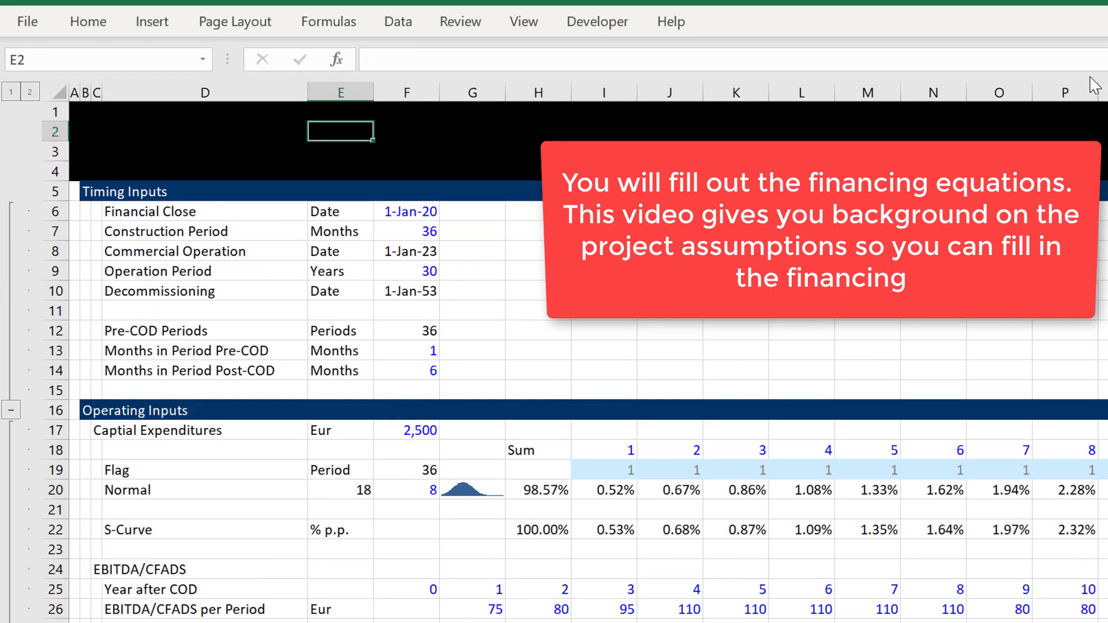
# Change the Normal label in D20 to "Normal (Mean and Std)"
pyautogui.press('Down')
pyautogui.press('Left')
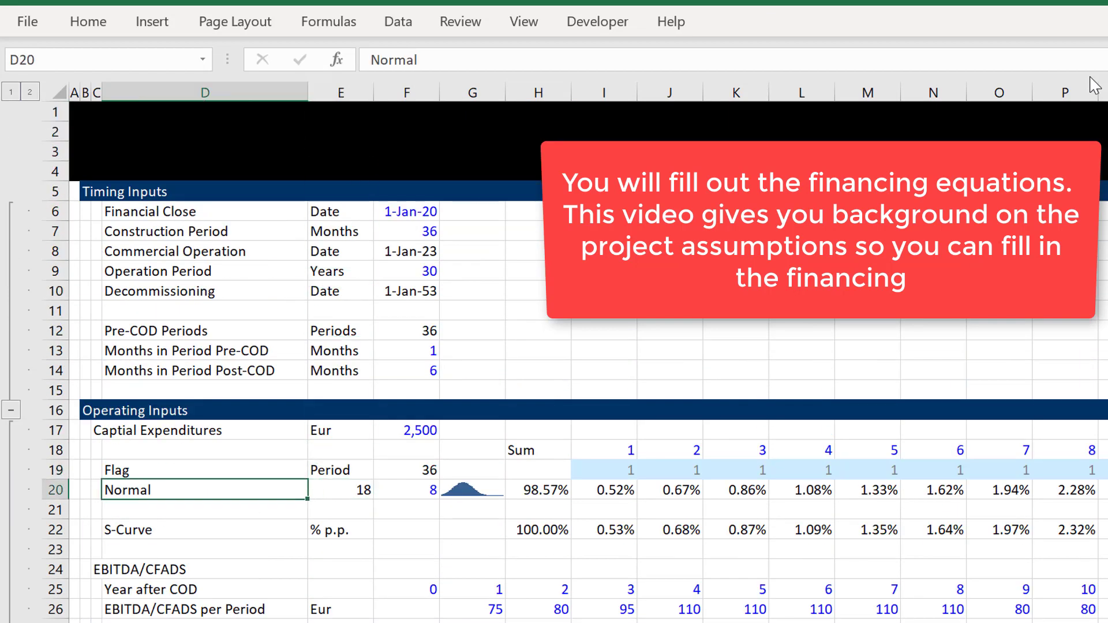
pyautogui.press('Left')
pyautogui.press('Right')
pyautogui.press('F2')
pyautogui.write('(Mean and')
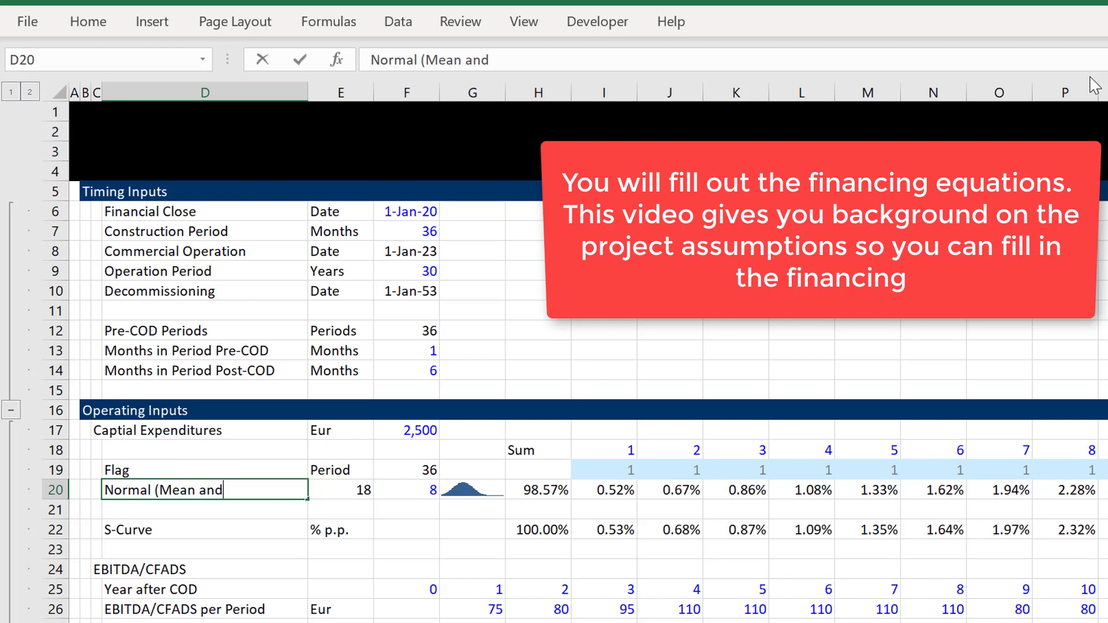
pyautogui.write(' Std)')
pyautogui.press('Return')
pyautogui.press('Up')
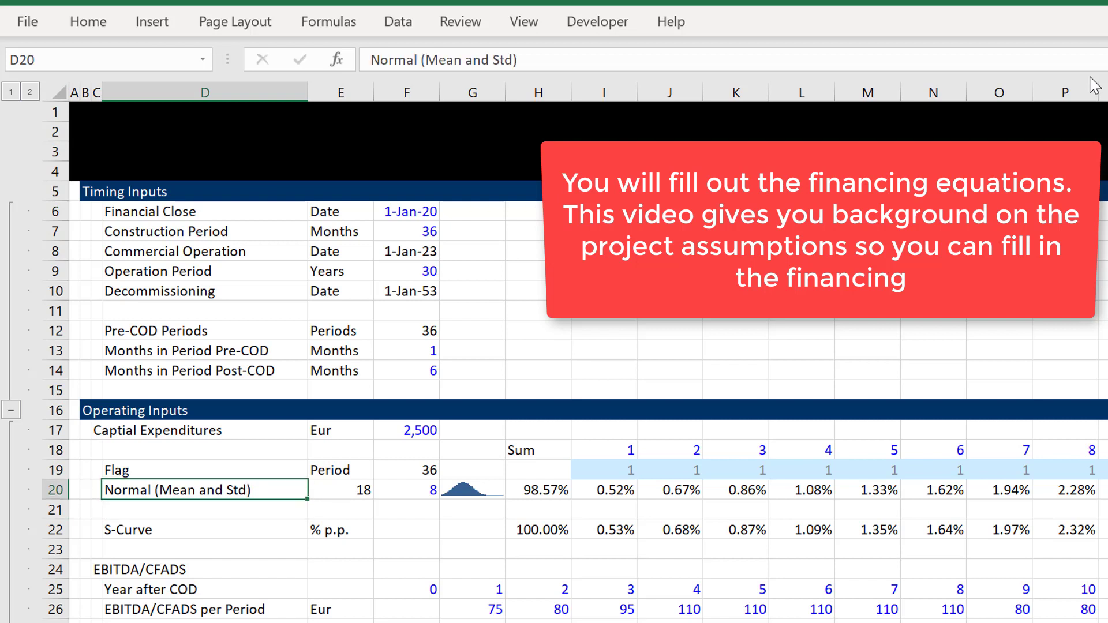
# Examine the NORM.DIST formula in I20 and the mean, standard deviation and period cells it refers to
pyautogui.press('Right')
pyautogui.press('Right')
pyautogui.press('Right')
pyautogui.press('Right')
pyautogui.press('Right')
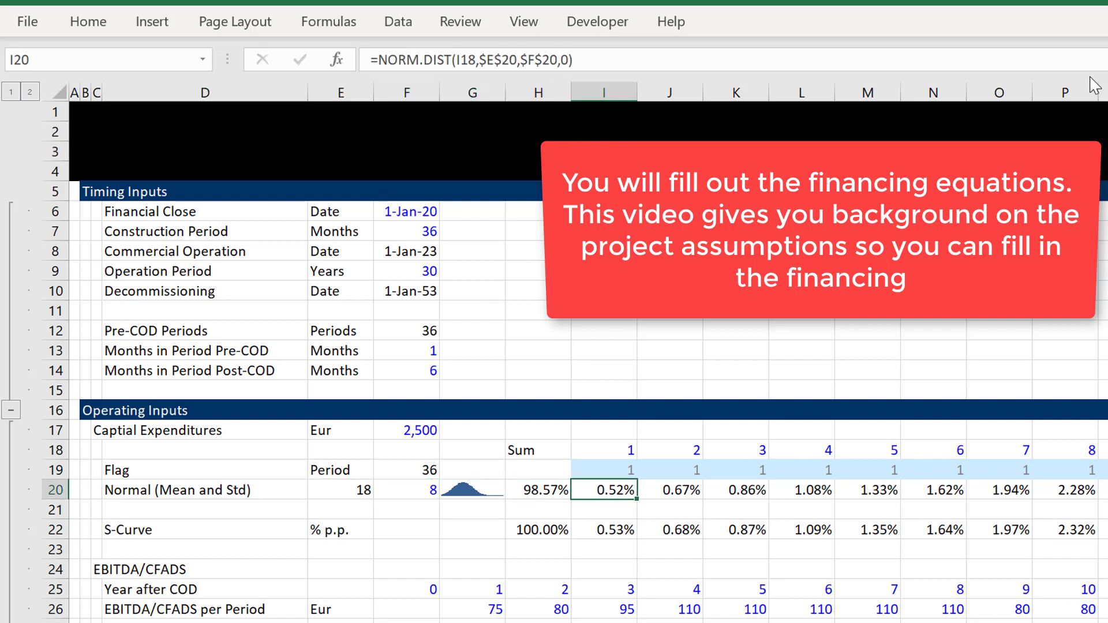
pyautogui.press('F2')
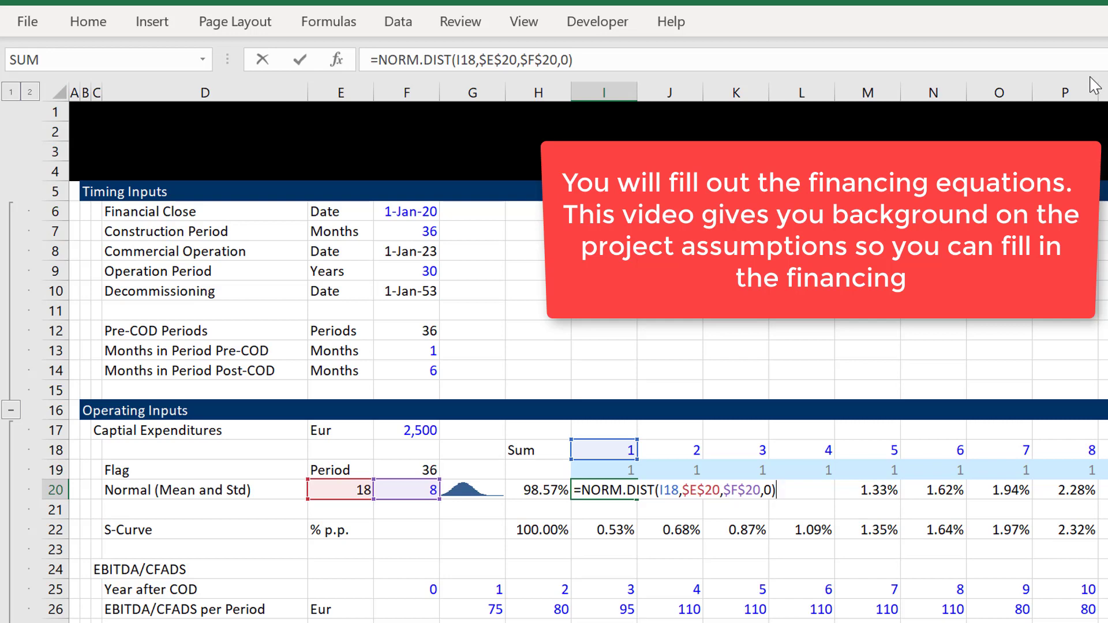
pyautogui.press('Escape')
# Look over the EBITDA/CFADS block down to the seasonality rows and follow the Year after COD timeline along row 25
pyautogui.press('Down')
pyautogui.press('Down')
pyautogui.press('Down')
pyautogui.press('Down')
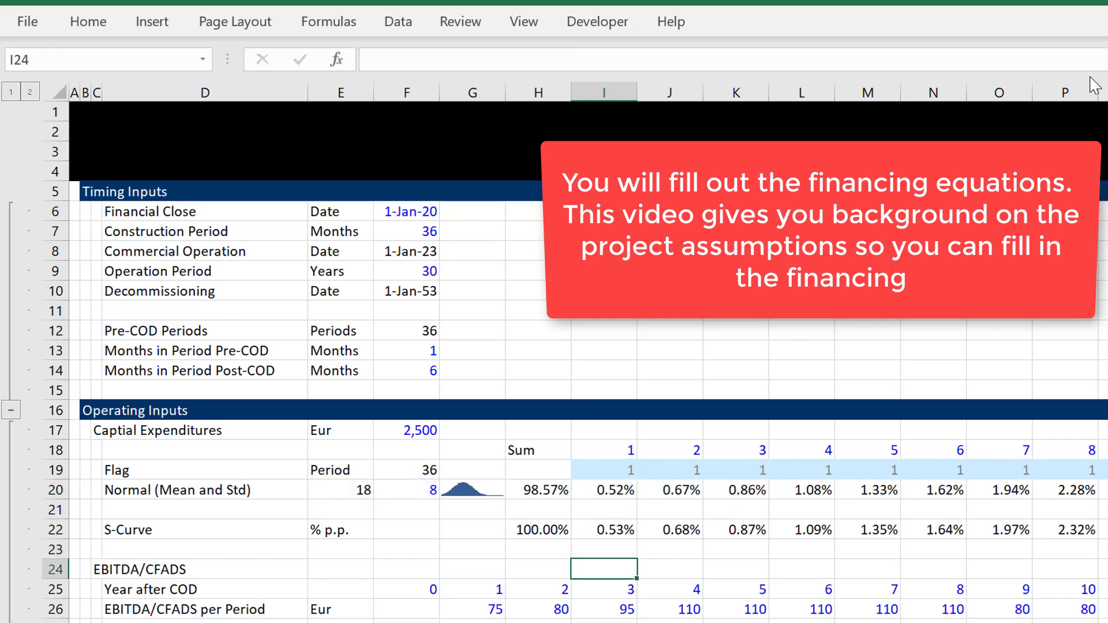
pyautogui.press('Down')
pyautogui.press('Down')
pyautogui.press('Down')
pyautogui.press('Down')
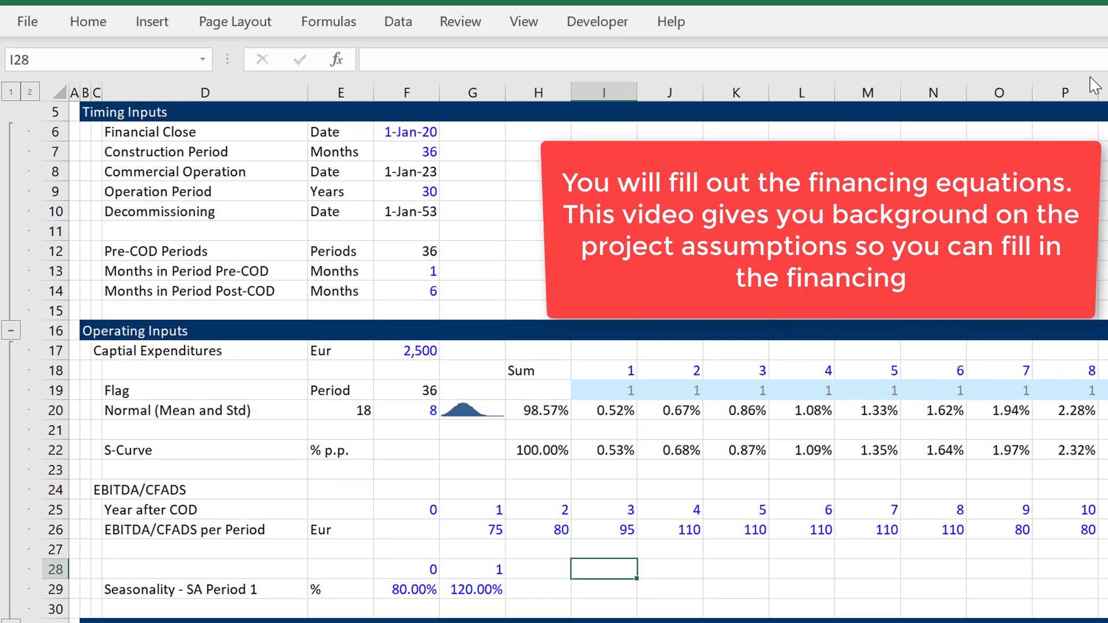
pyautogui.press('Up')
pyautogui.press('Up')
pyautogui.press('Up')
pyautogui.press('Up')
pyautogui.press('Left')
pyautogui.press('Left')
pyautogui.press('Left')
pyautogui.press('Left')
pyautogui.press('Left')
pyautogui.press('Left')
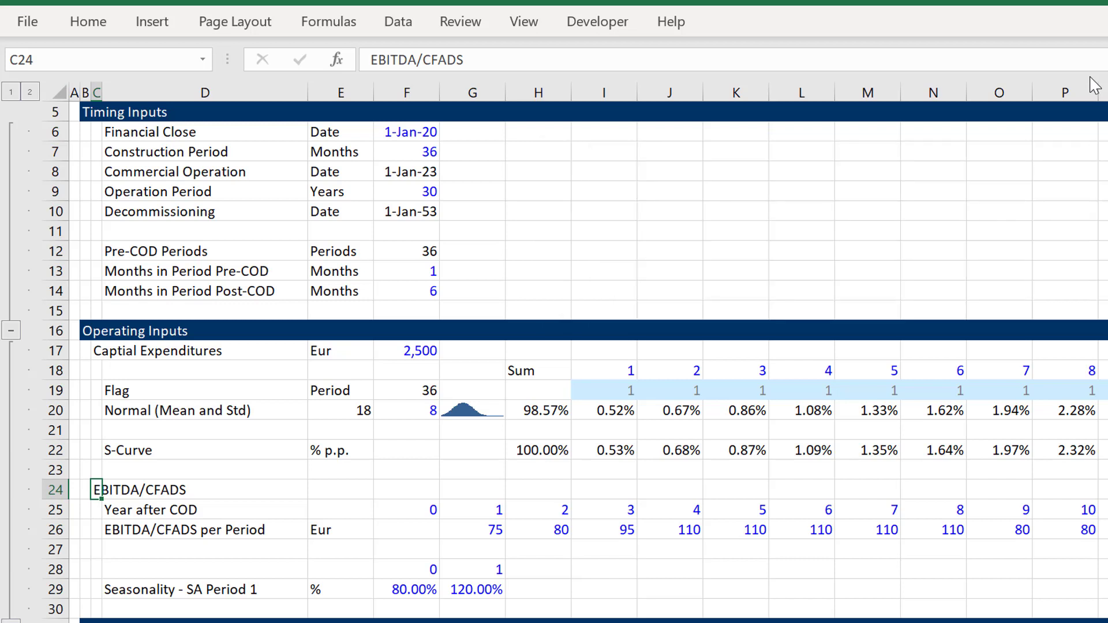
pyautogui.press('Down')
pyautogui.press('Right')
pyautogui.press('Right')
pyautogui.press('Right')
pyautogui.press('Right')
pyautogui.press('Right')
pyautogui.press('Right')
pyautogui.press('Right')
pyautogui.press('Right')
pyautogui.press('Right')
pyautogui.press('Right')
pyautogui.press('Right')
pyautogui.press('Right')
pyautogui.press('Right')
pyautogui.press('Right')
pyautogui.press('Right')
pyautogui.press('Right')
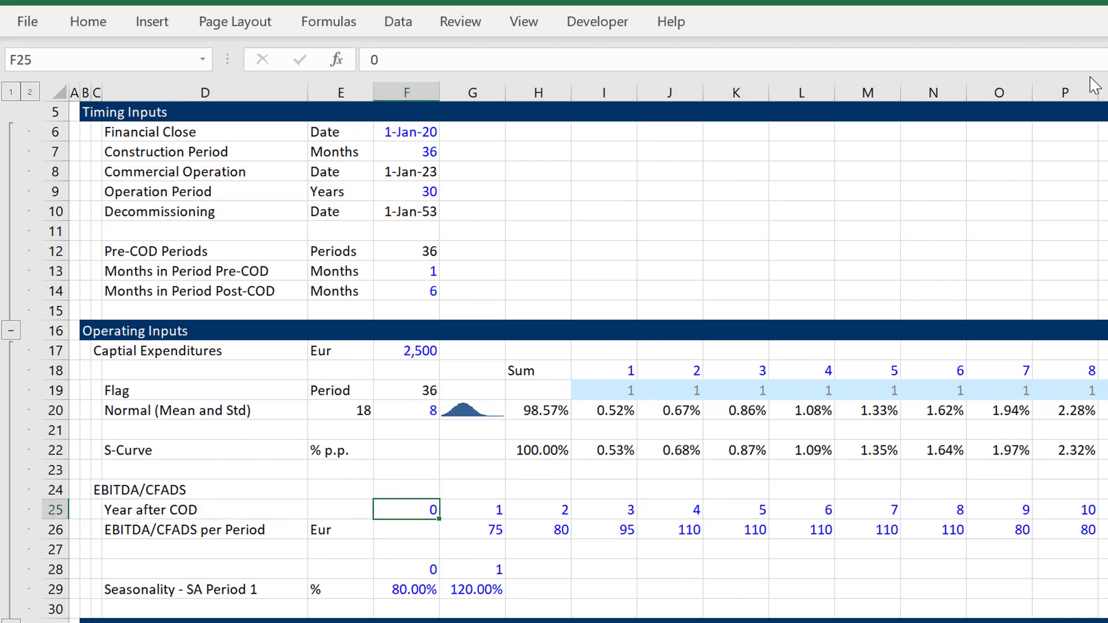
pyautogui.press('Right')
pyautogui.press('Right')
pyautogui.press('Right')
pyautogui.press('Right')
pyautogui.press('Left')
pyautogui.press('Left')
pyautogui.press('Left')
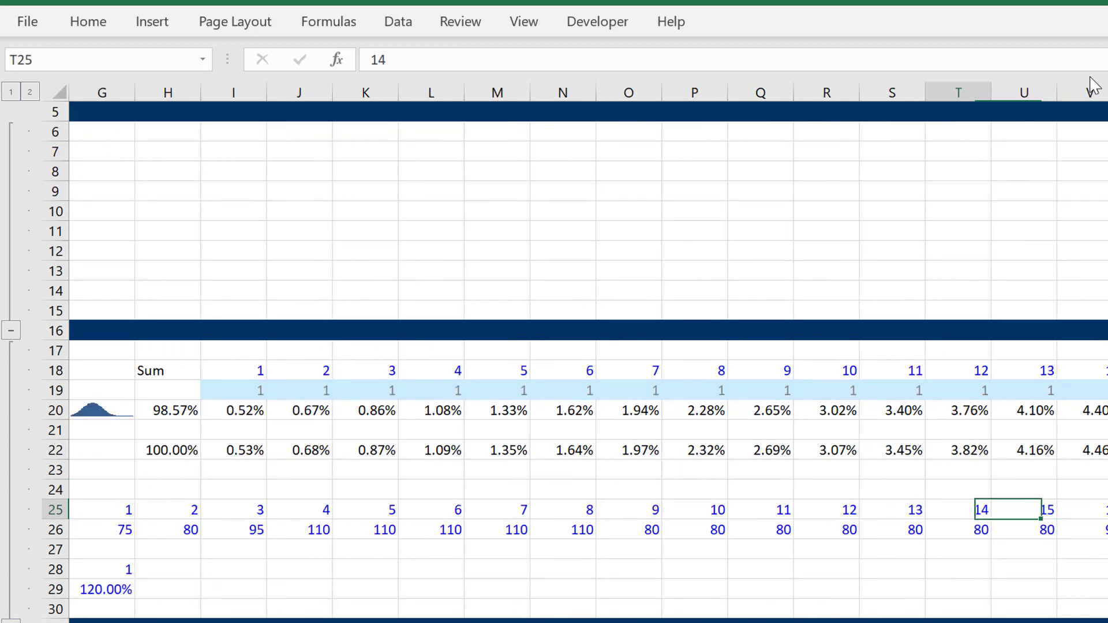
# Review the EBITDA/CFADS per Period values along row 26, from year 1 out to the last years
pyautogui.press('Home')
pyautogui.press('Down')
pyautogui.press('Right')
pyautogui.press('Right')
pyautogui.press('Right')
pyautogui.press('Right')
pyautogui.press('Right')
pyautogui.press('Right')
pyautogui.press('Right')
pyautogui.press('Right')
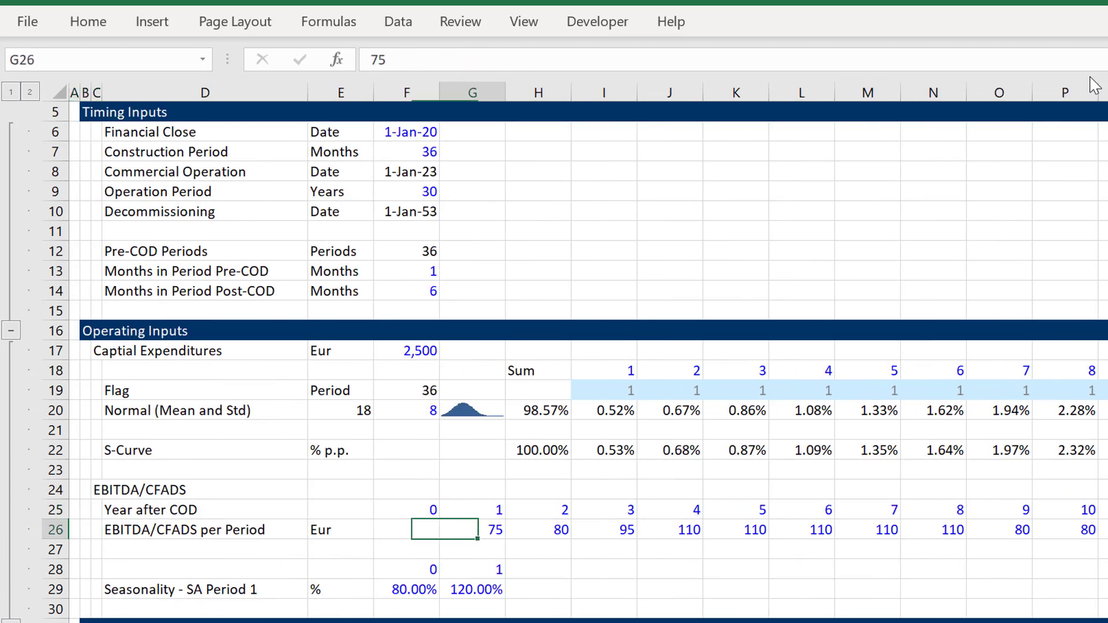
pyautogui.press('Left')
pyautogui.press('Left')
pyautogui.press('Right')
pyautogui.press('Right')
pyautogui.press('Right')
pyautogui.press('Right')
pyautogui.press('Right')
pyautogui.press('Right')
pyautogui.press('Right')
pyautogui.press('Right')
pyautogui.press('Right')
pyautogui.press('Right')
pyautogui.press('Right')
pyautogui.press('Right')
pyautogui.press('Right')
pyautogui.press('Right')
pyautogui.press('Right')
pyautogui.press('Right')
pyautogui.press('Right')
pyautogui.press('Right')
pyautogui.press('Right')
pyautogui.press('Right')
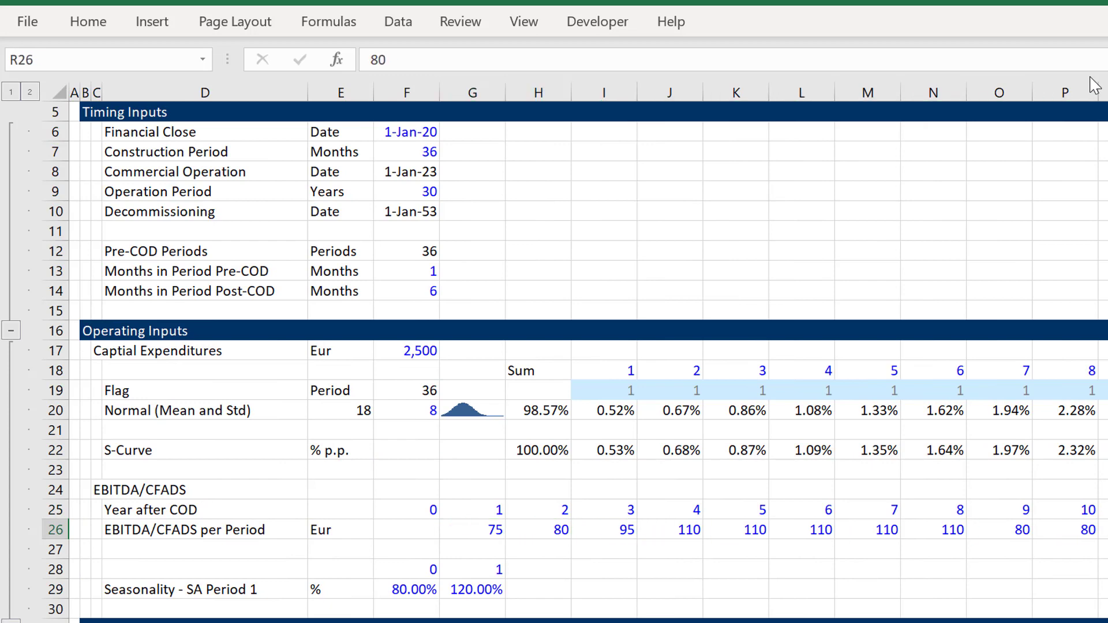
pyautogui.press('Left')
pyautogui.press('Left')
pyautogui.press('Left')
pyautogui.press('Left')
pyautogui.press('Left')
pyautogui.press('Left')
pyautogui.press('Left')
pyautogui.press('Left')
pyautogui.press('Left')
pyautogui.press('Left')
pyautogui.press('Left')
pyautogui.press('Left')
pyautogui.press('Left')
pyautogui.press('Left')
pyautogui.press('Left')
pyautogui.press('Left')
pyautogui.press('Left')
pyautogui.press('Left')
pyautogui.press('Left')
pyautogui.press('Left')
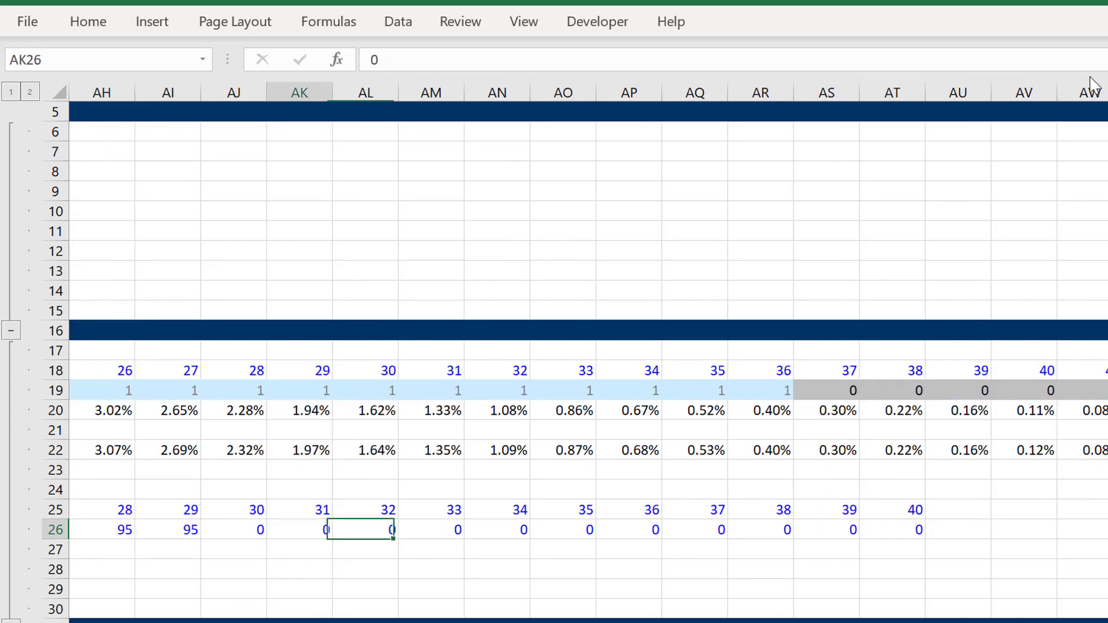
# Set the EBITDA/CFADS per Period for year 30 in AJ26 to 100
pyautogui.press('Right')
pyautogui.press('Right')
pyautogui.press('Right')
pyautogui.press('Right')
pyautogui.press('Right')
pyautogui.press('Right')
pyautogui.press('Right')
pyautogui.press('Right')
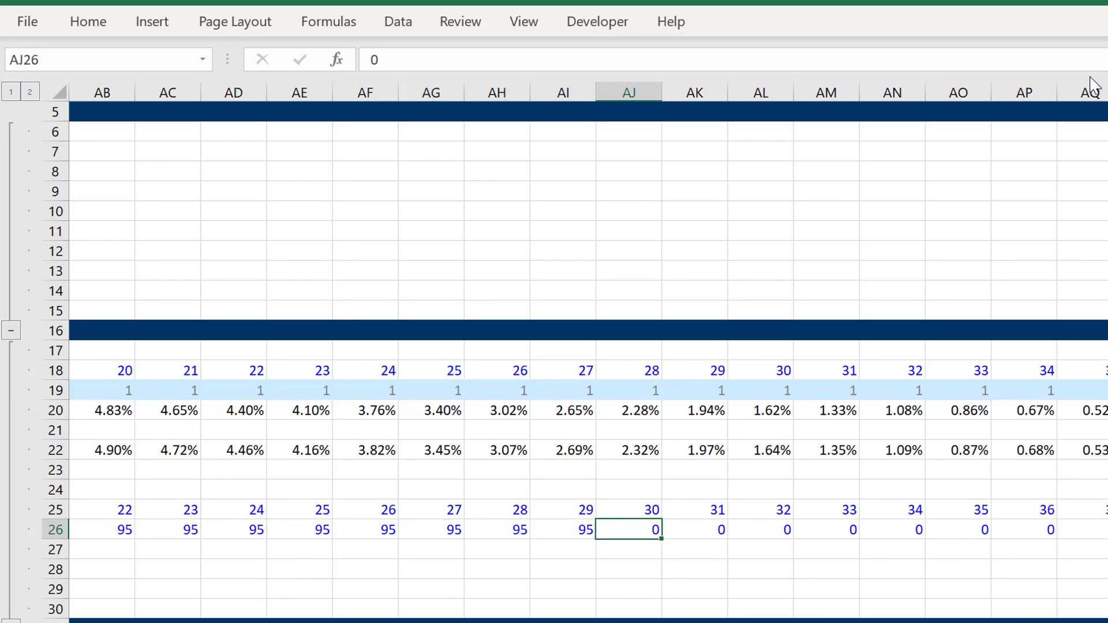
pyautogui.write('100')
pyautogui.press('Return')
# Examine the seasonality inputs in rows 28 and 29 and the start of the Financing Inputs section below them
pyautogui.press('Left')
pyautogui.press('Left')
pyautogui.press('Left')
pyautogui.press('Left')
pyautogui.press('Left')
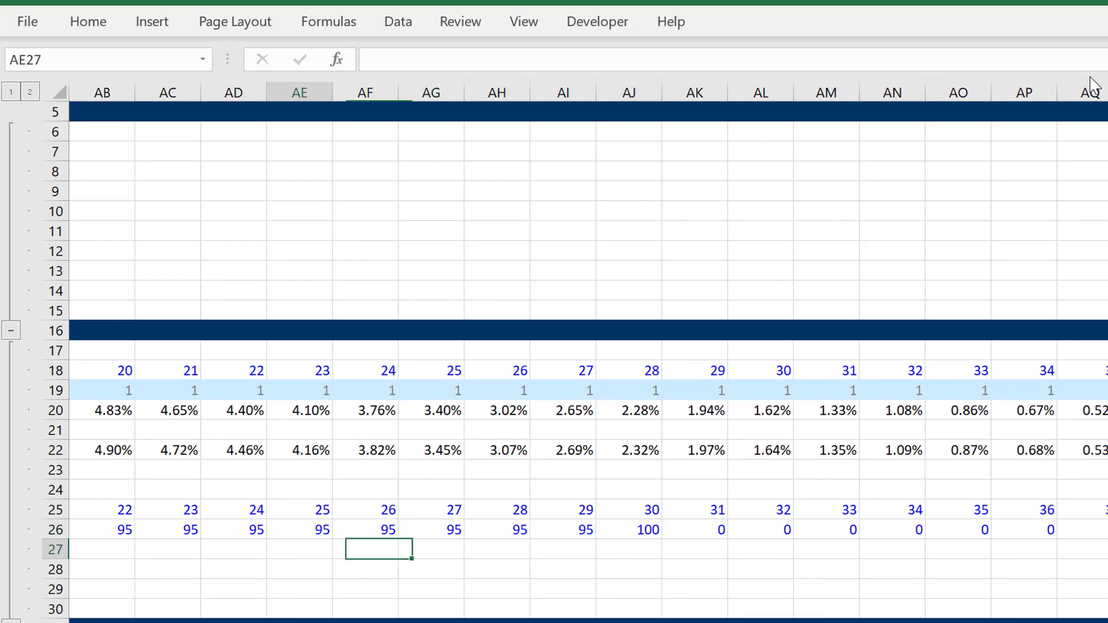
pyautogui.press('Left')
pyautogui.press('Left')
pyautogui.press('Left')
pyautogui.press('Left')
pyautogui.press('Left')
pyautogui.press('Left')
pyautogui.press('Left')
pyautogui.press('Left')
pyautogui.press('Left')
pyautogui.press('Left')
pyautogui.press('Left')
pyautogui.press('Left')
pyautogui.press('Left')
pyautogui.press('Left')
pyautogui.press('Left')
pyautogui.press('Left')
pyautogui.press('Left')
pyautogui.press('Left')
pyautogui.press('Left')
pyautogui.press('Left')
pyautogui.press('Down')
pyautogui.press('Down')
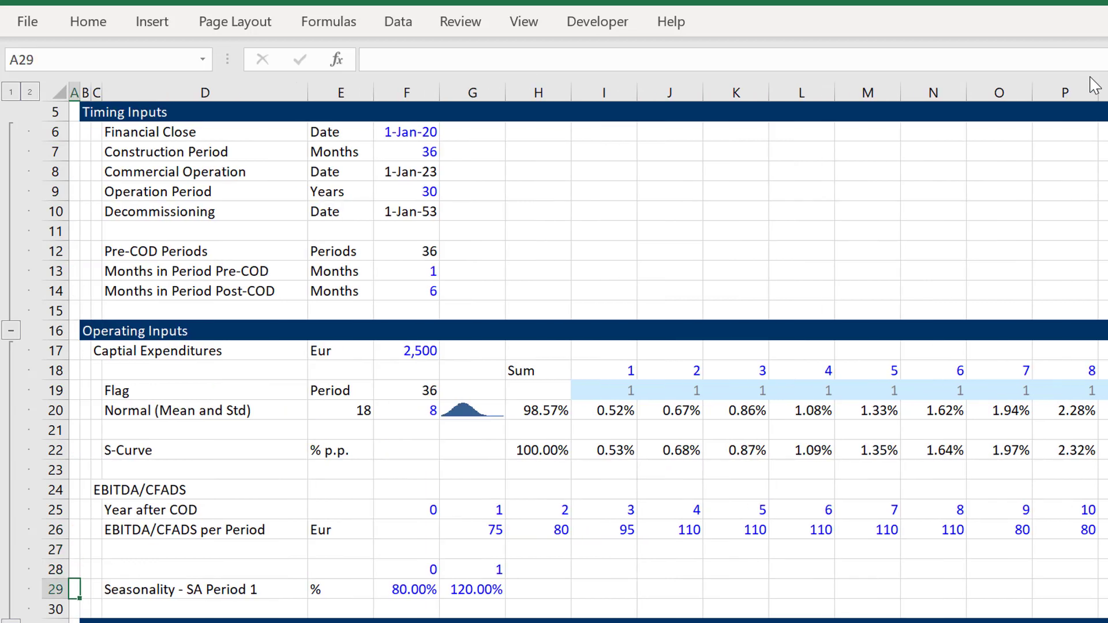
pyautogui.press('Up')
pyautogui.press('Up')
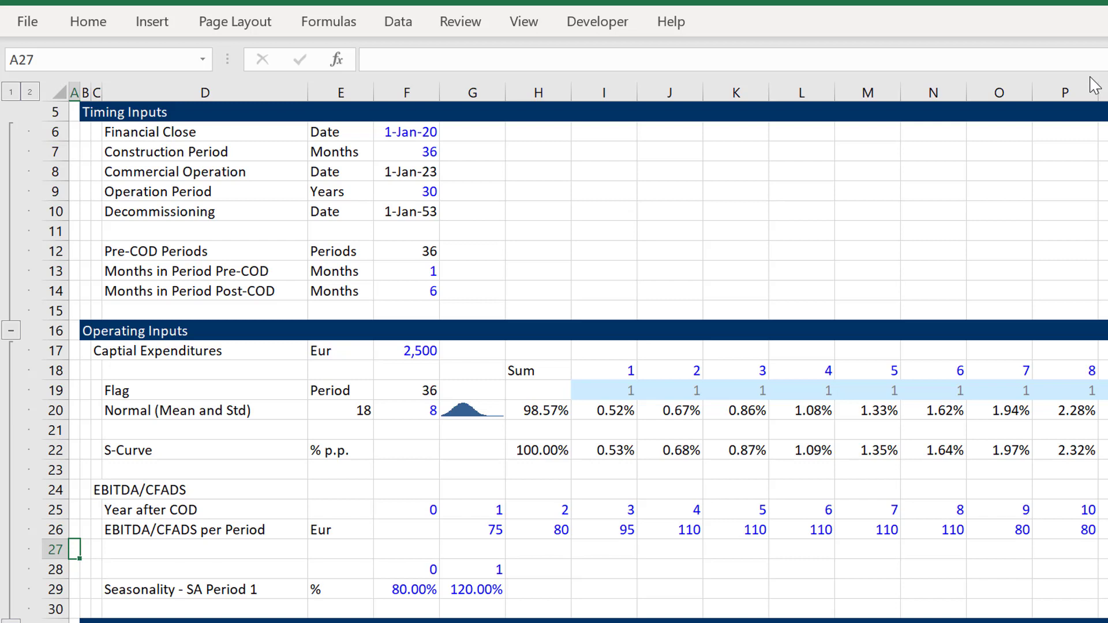
pyautogui.press('Down')
pyautogui.press('Down')
pyautogui.press('Down')
pyautogui.press('Down')
pyautogui.press('Down')
pyautogui.press('Down')
pyautogui.press('Down')
pyautogui.press('Down')
pyautogui.press('Down')
pyautogui.press('Down')
pyautogui.press('Down')
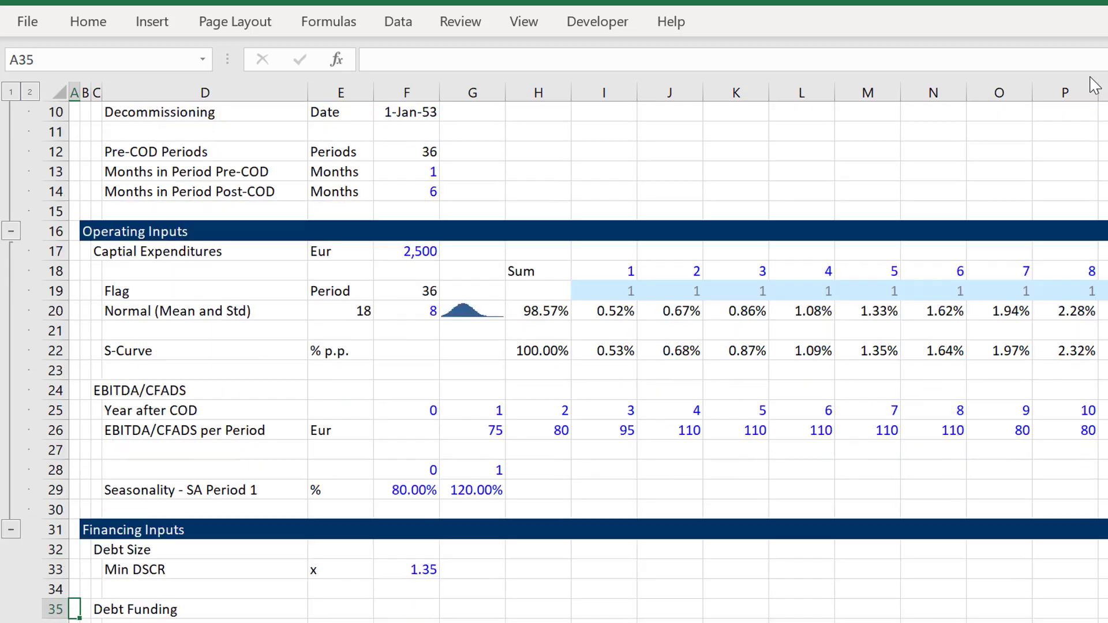
pyautogui.press('Up')
pyautogui.press('Up')
pyautogui.press('Up')
pyautogui.press('Up')
pyautogui.press('Up')
pyautogui.press('Up')
pyautogui.press('Up')
pyautogui.press('Up')
pyautogui.press('Up')
pyautogui.press('Up')
pyautogui.press('Right')
pyautogui.press('Right')
pyautogui.press('Right')
pyautogui.press('Right')
pyautogui.press('Right')
pyautogui.press('Right')
pyautogui.press('Right')
pyautogui.press('Right')
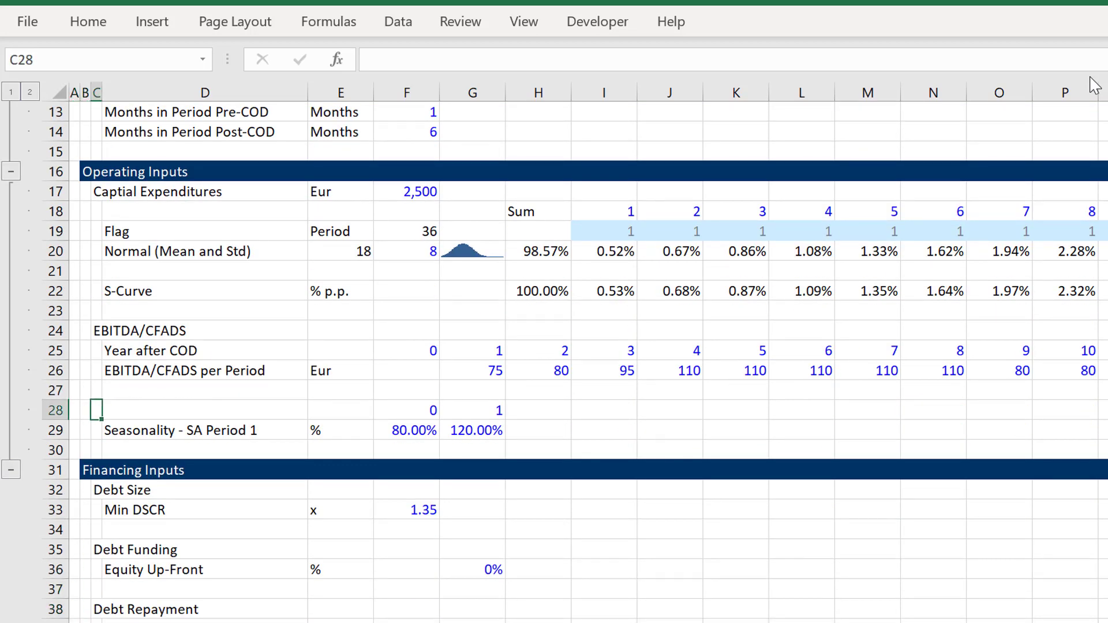
pyautogui.press('Left')
pyautogui.press('Left')
pyautogui.press('Left')
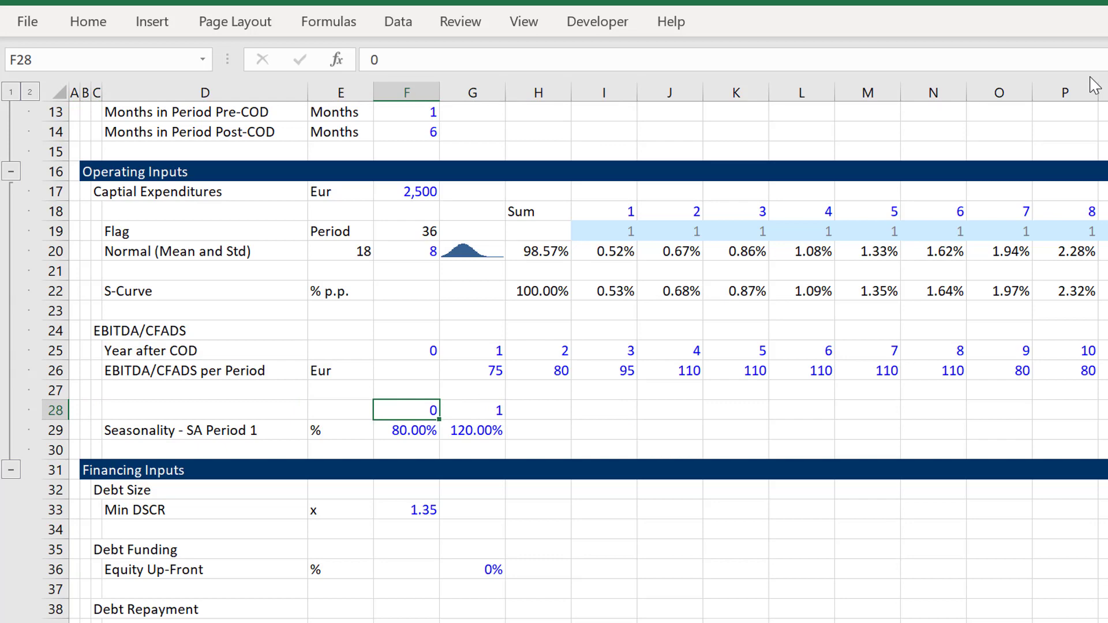
# Add the labels PLCR, DSCR and LLCR in cells E2 to E4 of the black header area
pyautogui.press('pageup')
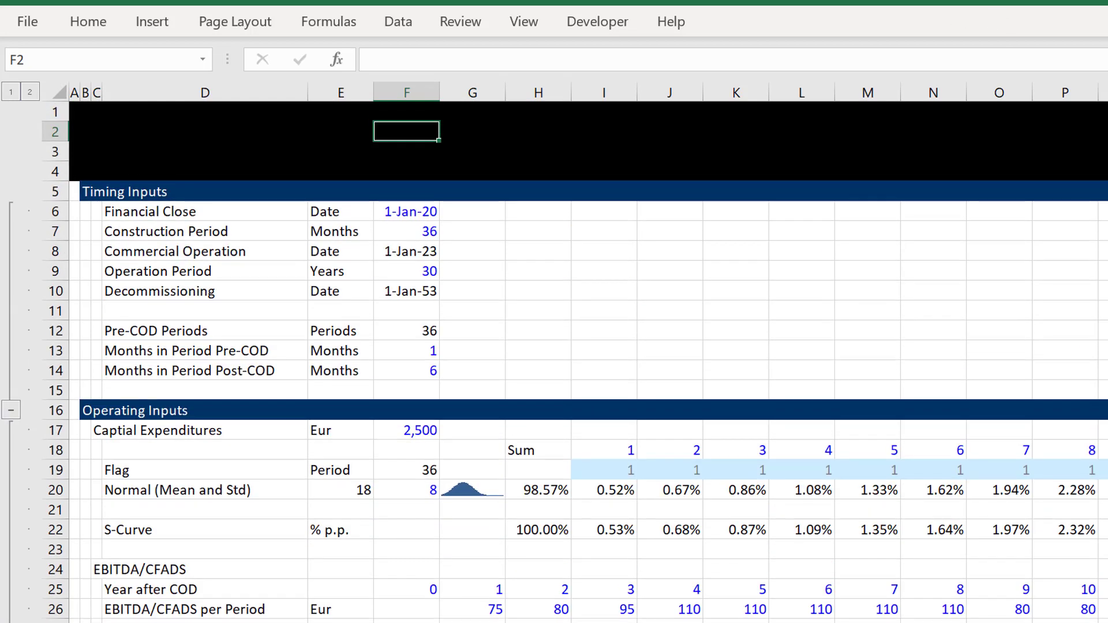
pyautogui.press('Up')
pyautogui.press('Left')
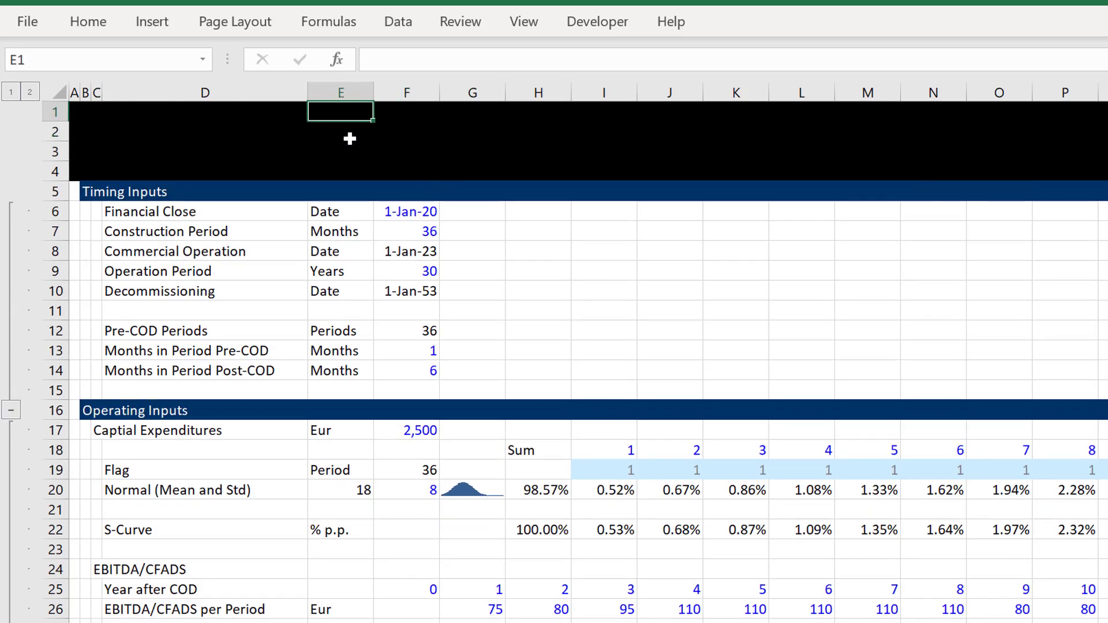
pyautogui.click(350, 138)
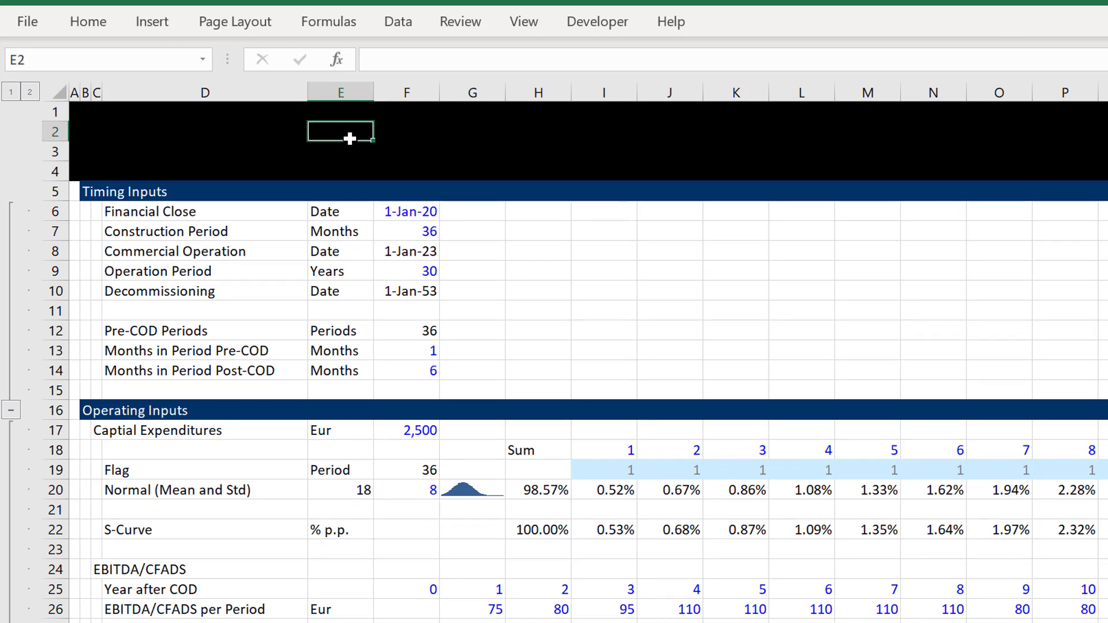
pyautogui.write('PLCR')
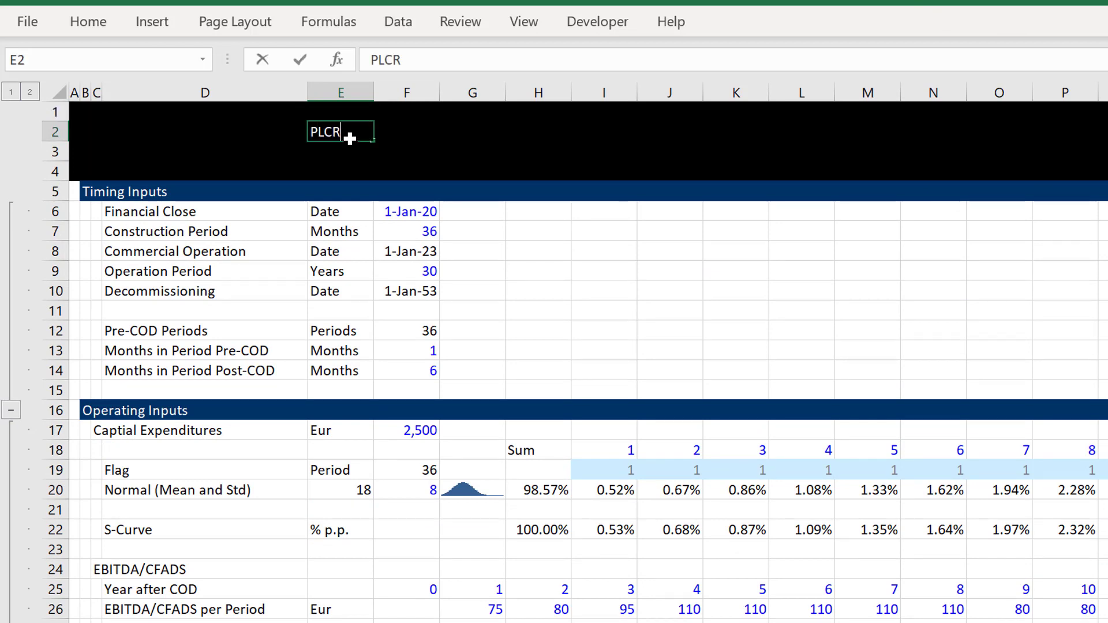
pyautogui.press('Return')
pyautogui.write('DSCR')
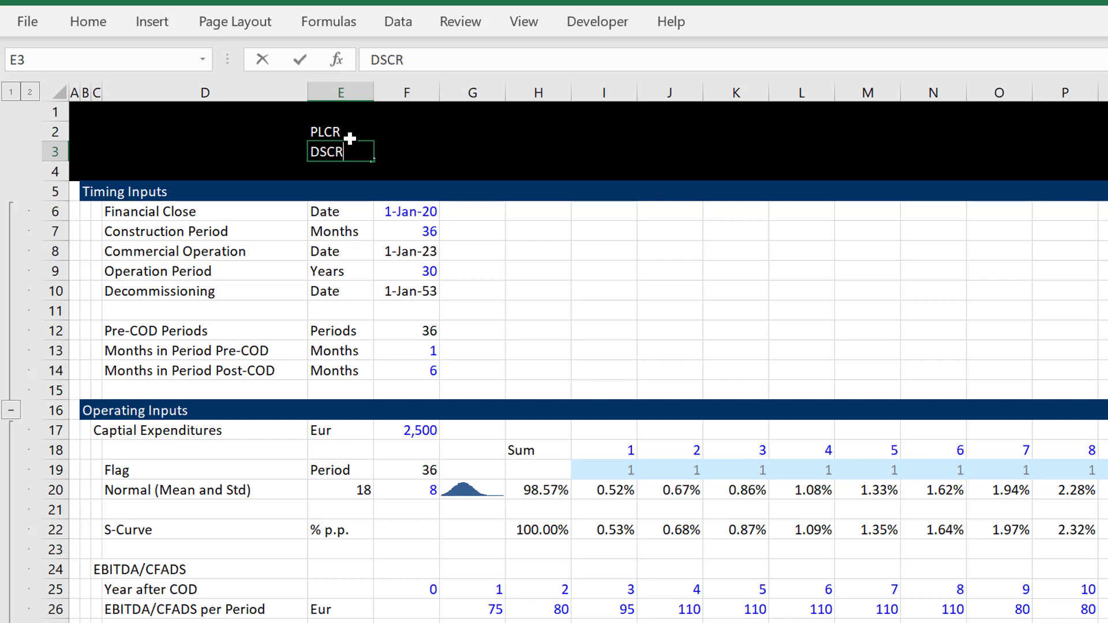
pyautogui.press('Return')
pyautogui.write('LLCR')
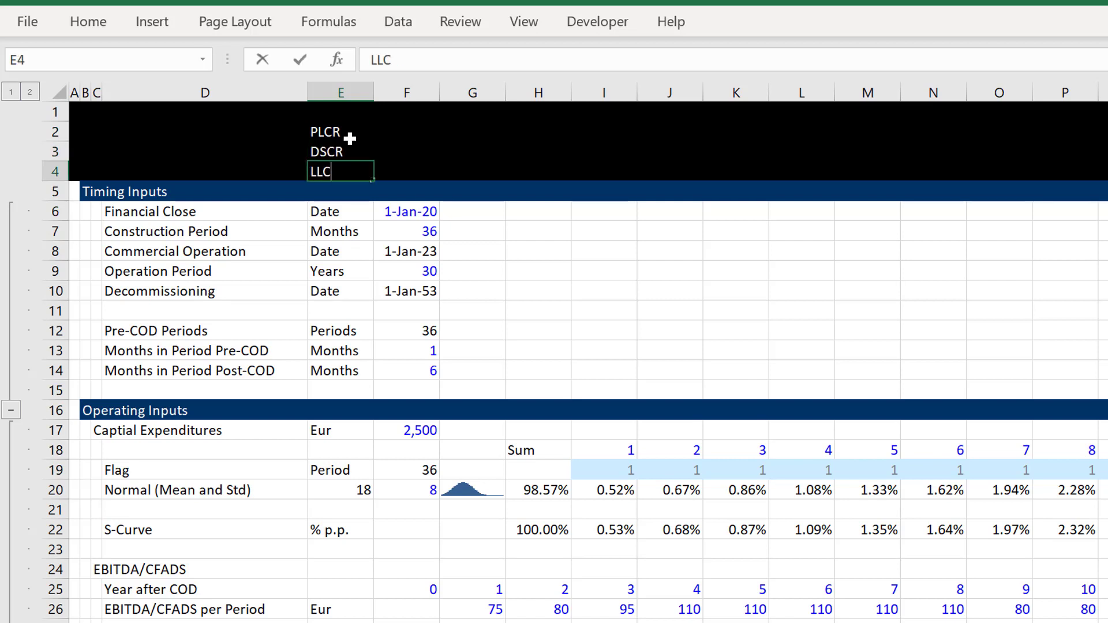
pyautogui.press('Return')
pyautogui.press('Up')
pyautogui.press('Up')
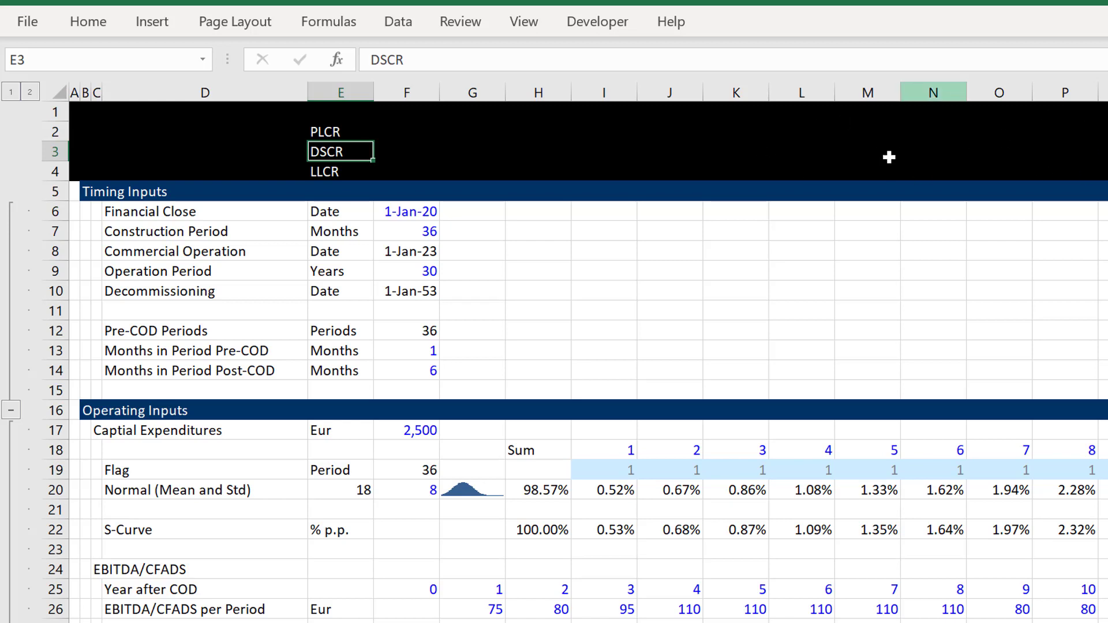
pyautogui.click(448, 134)
pyautogui.press('Left')
pyautogui.press('Left')
pyautogui.press('Left')
pyautogui.press('Left')
pyautogui.press('Left')
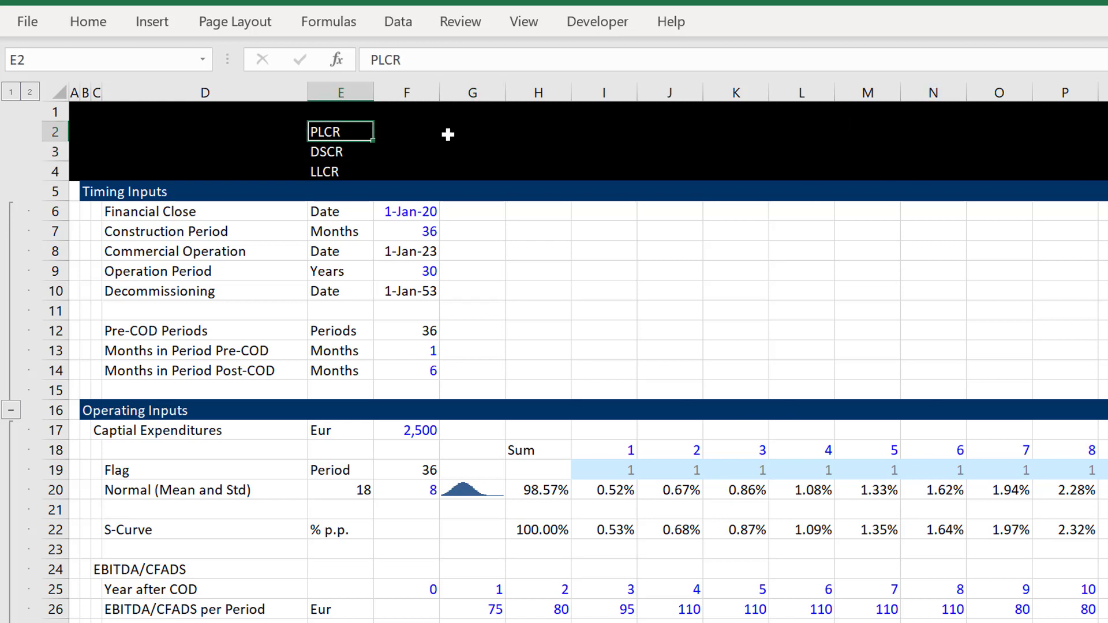
pyautogui.press('Right')
pyautogui.press('Right')
pyautogui.press('Right')
pyautogui.press('Right')
pyautogui.press('Right')
pyautogui.press('Right')
pyautogui.press('Right')
pyautogui.press('Right')
pyautogui.press('Right')
pyautogui.press('Right')
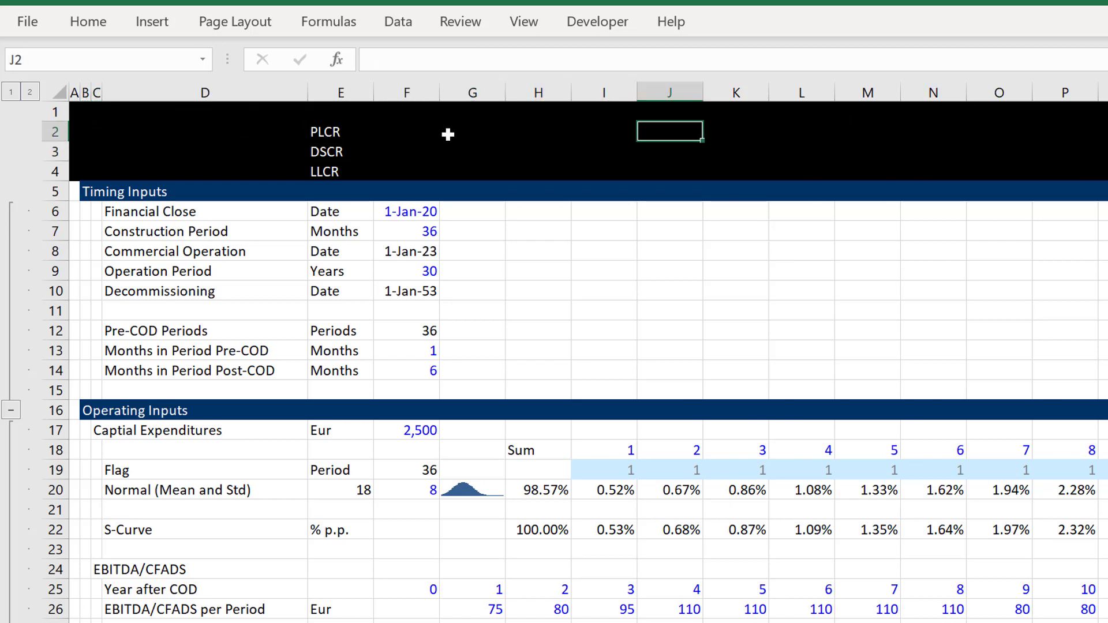
pyautogui.press('Down')
pyautogui.press('Down')
pyautogui.press('Down')
pyautogui.press('Down')
pyautogui.press('Down')
pyautogui.press('Down')
pyautogui.press('Down')
pyautogui.press('Down')
pyautogui.press('Down')
pyautogui.press('Down')
pyautogui.press('Down')
pyautogui.press('Down')
pyautogui.press('Down')
pyautogui.press('Down')
pyautogui.press('Down')
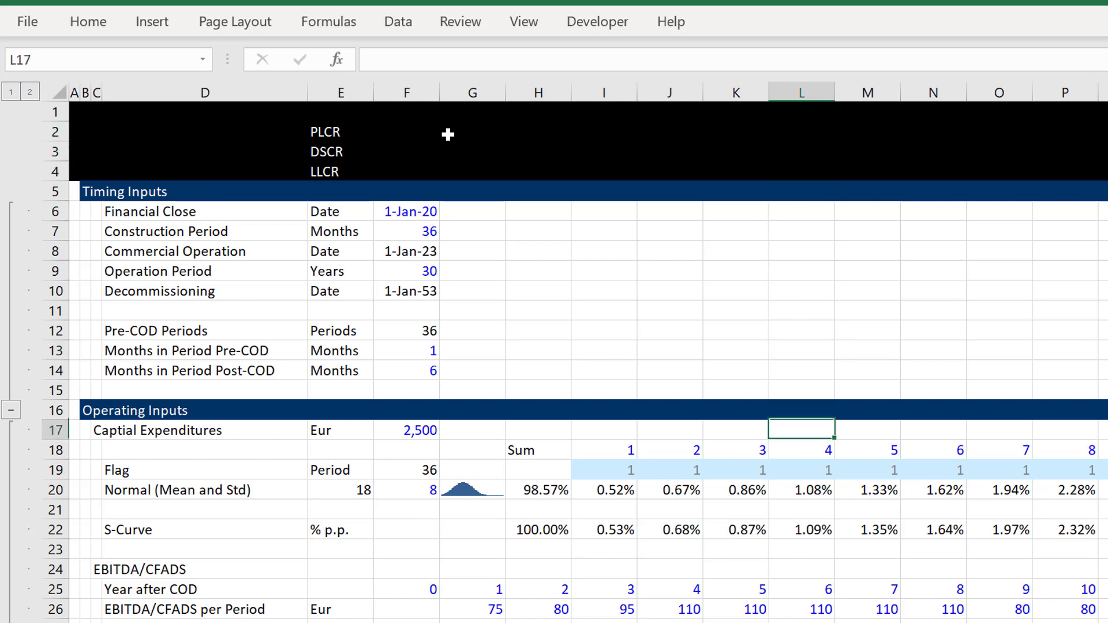
pyautogui.press('Up')
pyautogui.press('Up')
pyautogui.press('Up')
pyautogui.press('Up')
pyautogui.press('Up')
pyautogui.press('Up')
pyautogui.press('Up')
pyautogui.press('Up')
pyautogui.press('Up')
pyautogui.press('Up')
pyautogui.press('Up')
pyautogui.press('Up')
pyautogui.press('Up')
pyautogui.press('Up')
pyautogui.press('Up')
pyautogui.press('Left')
pyautogui.press('Left')
pyautogui.press('Left')
pyautogui.press('Left')
pyautogui.press('Left')
pyautogui.press('Left')
pyautogui.press('Left')
pyautogui.press('Left')
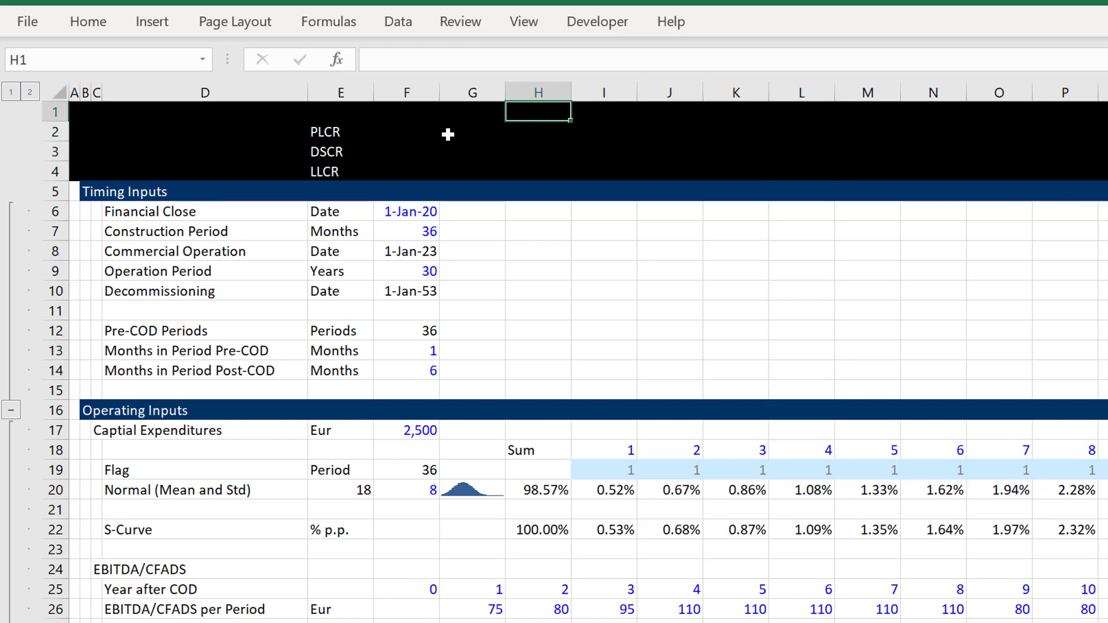
# Add the labels Project IRR in G2 and Equity IRR in G3 of the header area
pyautogui.press('Right')
pyautogui.press('Right')
pyautogui.press('Right')
pyautogui.press('Right')
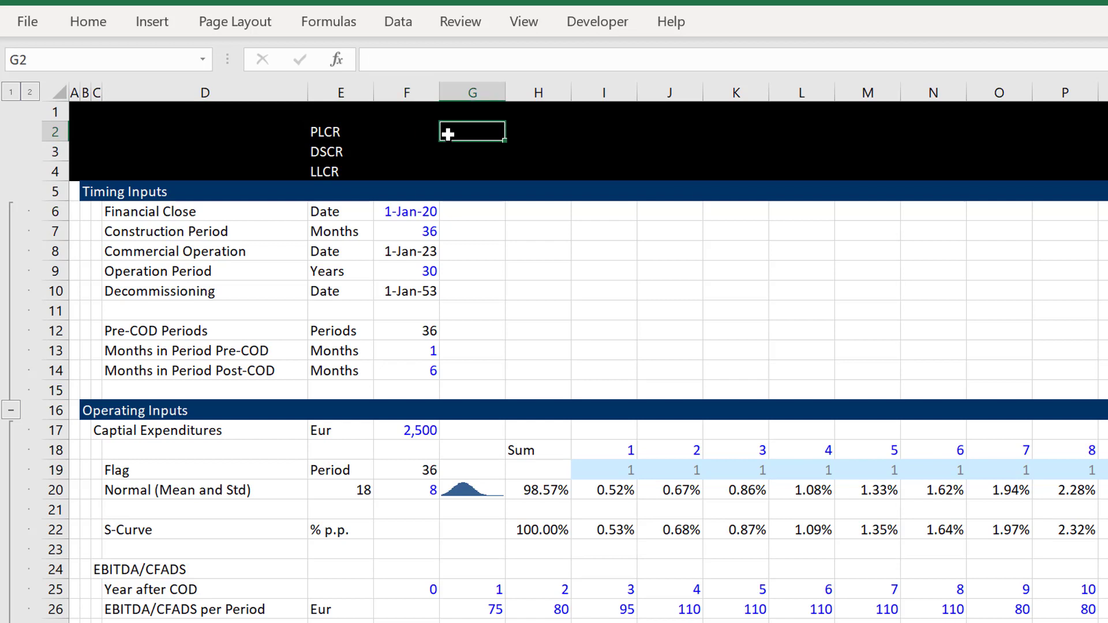
pyautogui.press('Left')
pyautogui.write('Project IRR')
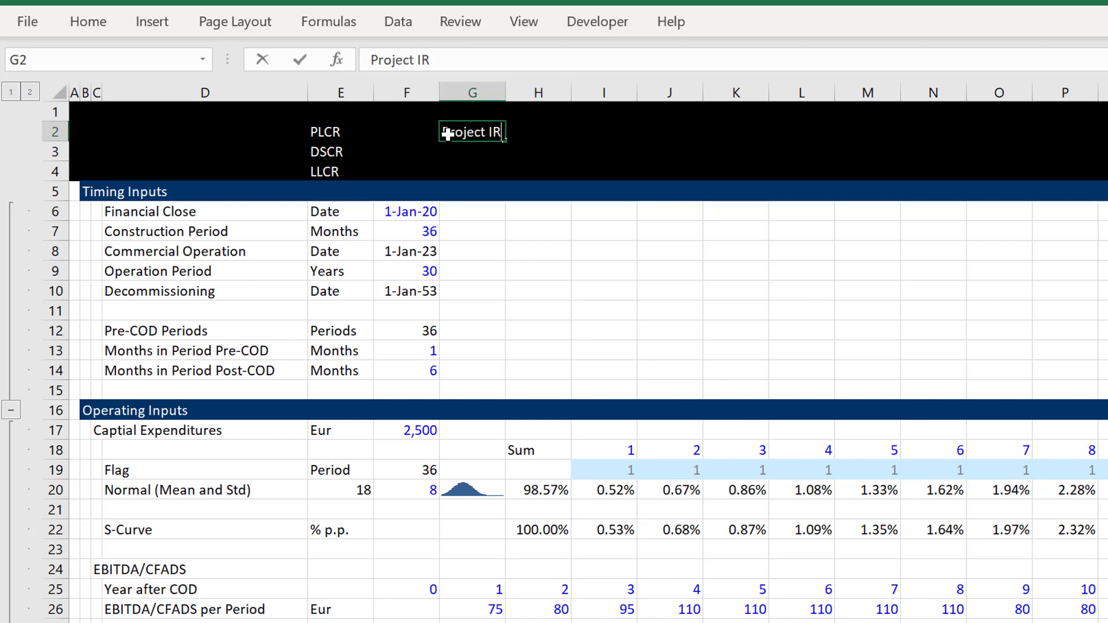
pyautogui.press('Return')
pyautogui.write('Equity IRR')
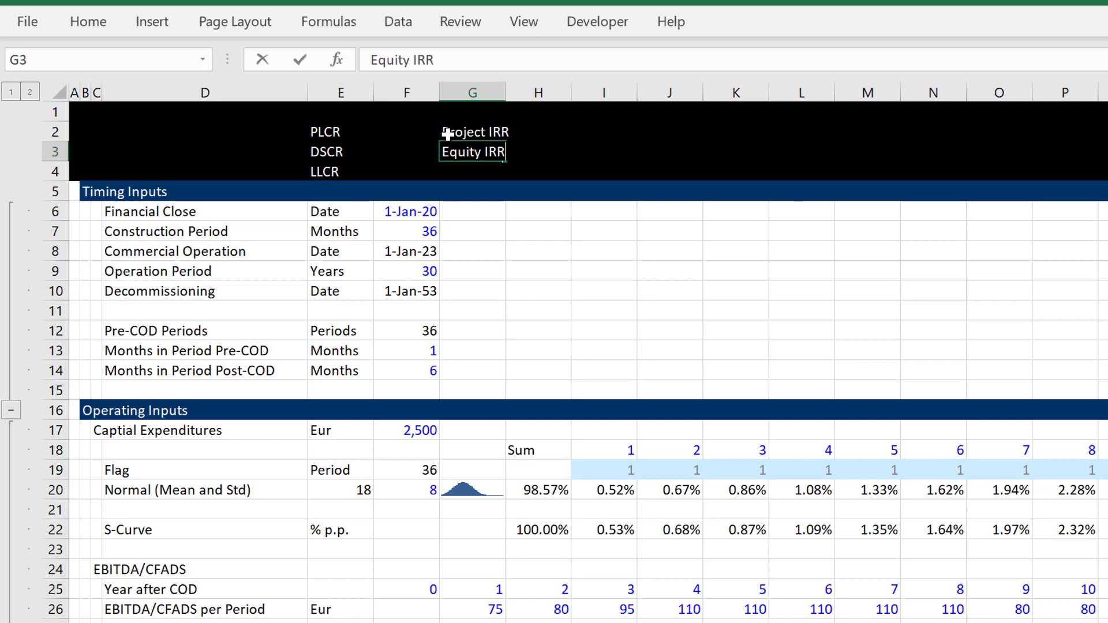
pyautogui.press('Return')
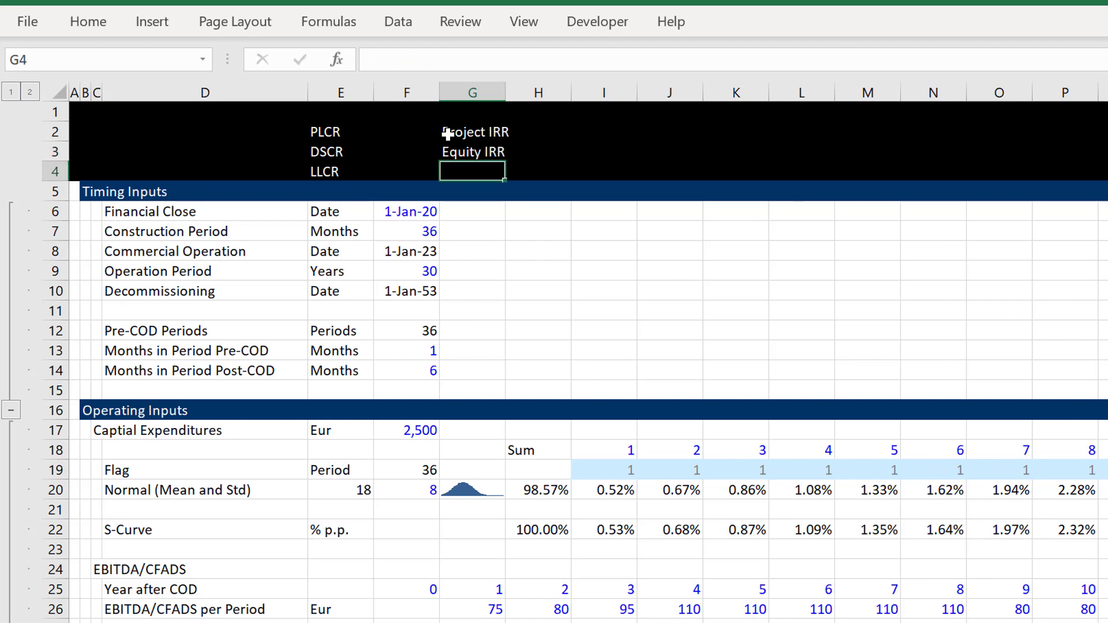
# Examine the Financing Inputs section below the operating inputs, from Debt Size down to the interest rate and fees
pyautogui.press('Up')
pyautogui.press('Up')
pyautogui.press('Right')
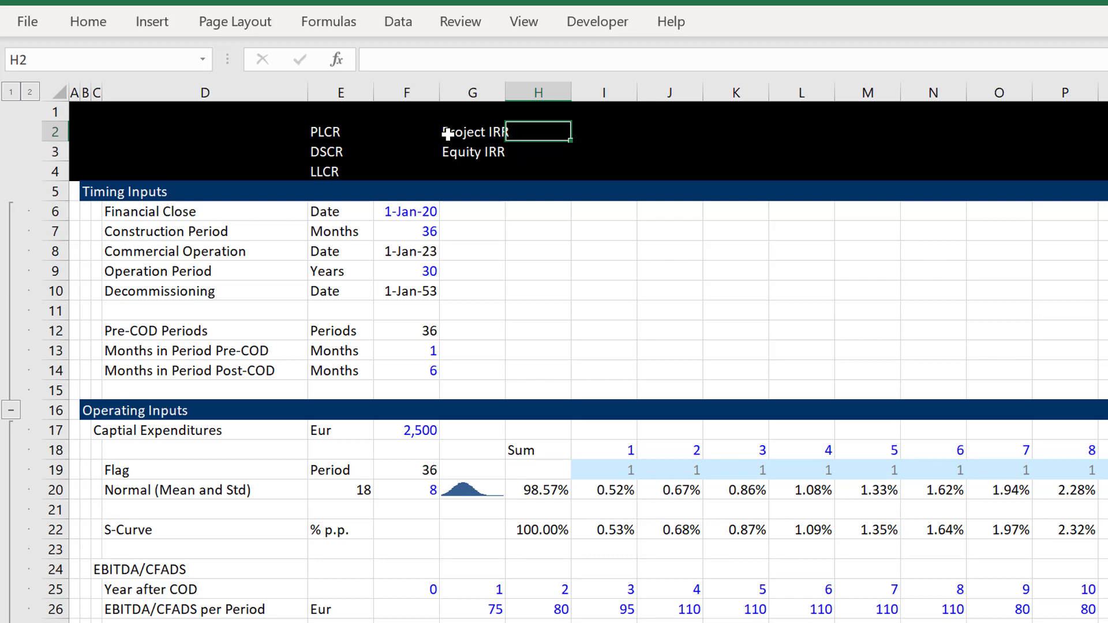
pyautogui.press('Down')
pyautogui.press('Down')
pyautogui.press('Down')
pyautogui.press('Down')
pyautogui.press('Down')
pyautogui.press('Down')
pyautogui.press('Down')
pyautogui.press('Down')
pyautogui.press('Down')
pyautogui.press('Down')
pyautogui.press('Down')
pyautogui.press('Down')
pyautogui.press('Down')
pyautogui.press('Down')
pyautogui.press('Down')
pyautogui.press('Down')
pyautogui.press('Down')
pyautogui.press('Down')
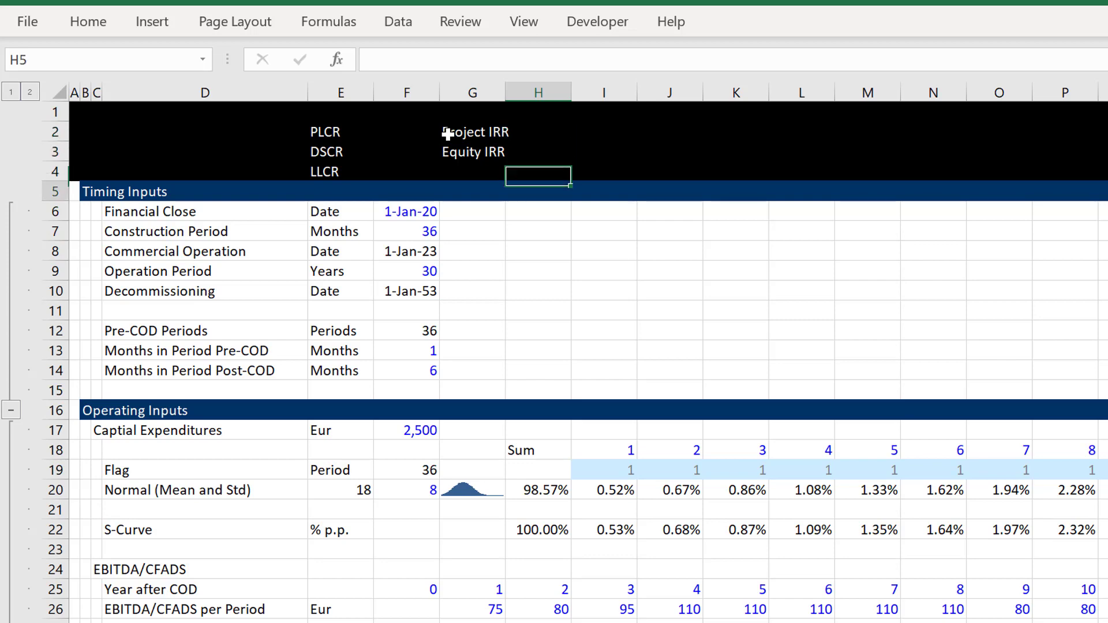
pyautogui.press('Down')
pyautogui.press('Down')
pyautogui.press('Down')
pyautogui.press('Down')
pyautogui.press('Down')
pyautogui.press('Down')
pyautogui.press('Down')
pyautogui.press('Down')
pyautogui.press('Down')
pyautogui.press('Down')
pyautogui.press('Down')
pyautogui.press('Down')
pyautogui.press('Down')
pyautogui.press('Down')
pyautogui.press('Down')
pyautogui.press('Down')
pyautogui.press('Down')
pyautogui.press('Down')
pyautogui.press('Down')
pyautogui.press('Down')
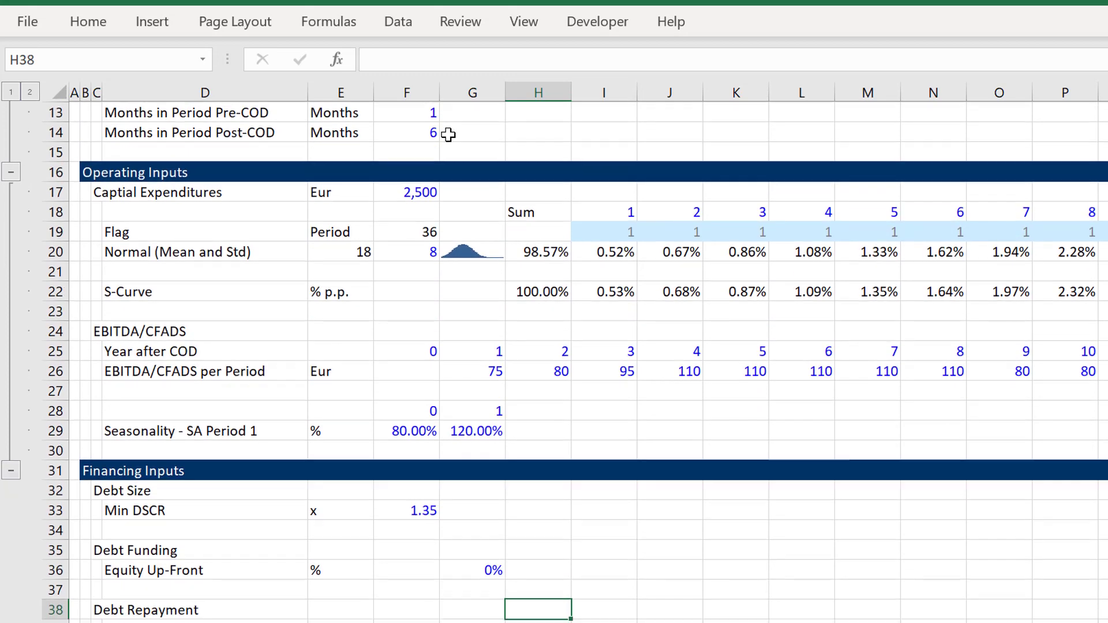
pyautogui.press('Down')
pyautogui.press('Down')
pyautogui.press('Down')
pyautogui.press('Down')
pyautogui.press('Down')
pyautogui.press('Down')
pyautogui.press('Down')
pyautogui.press('Down')
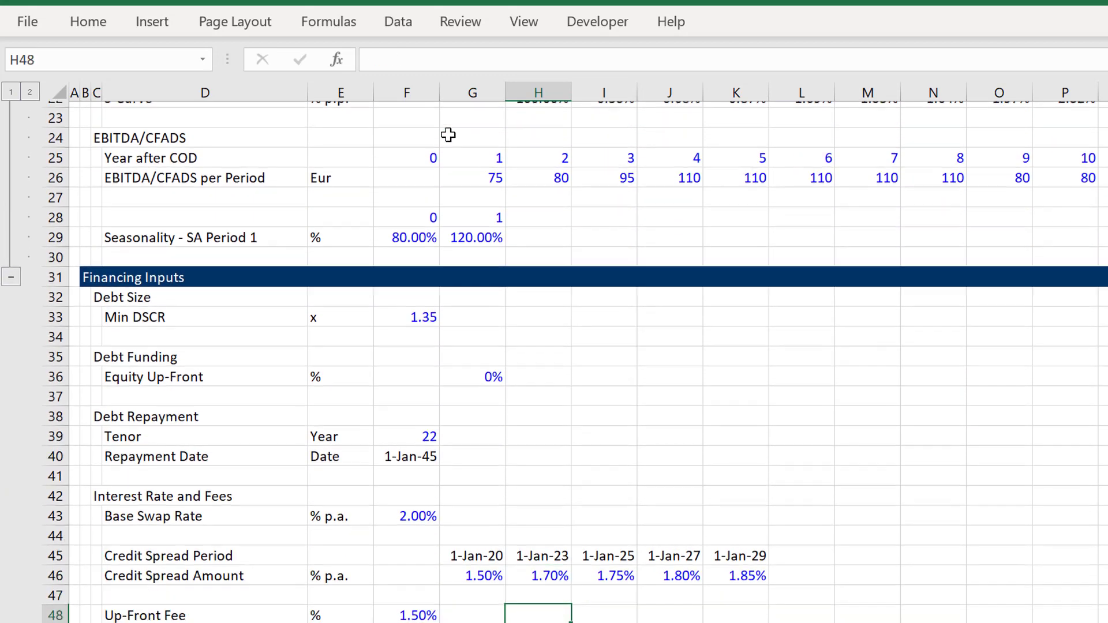
pyautogui.press('Left')
pyautogui.press('Left')
pyautogui.press('Left')
pyautogui.press('Left')
pyautogui.press('Left')
pyautogui.press('Left')
pyautogui.press('Up')
pyautogui.press('Up')
pyautogui.press('Up')
pyautogui.press('Up')
pyautogui.press('Up')
pyautogui.press('Up')
pyautogui.press('Up')
pyautogui.press('Up')
pyautogui.press('Up')
pyautogui.press('Up')
pyautogui.press('Up')
pyautogui.press('Up')
pyautogui.press('Up')
pyautogui.press('Up')
pyautogui.press('Up')
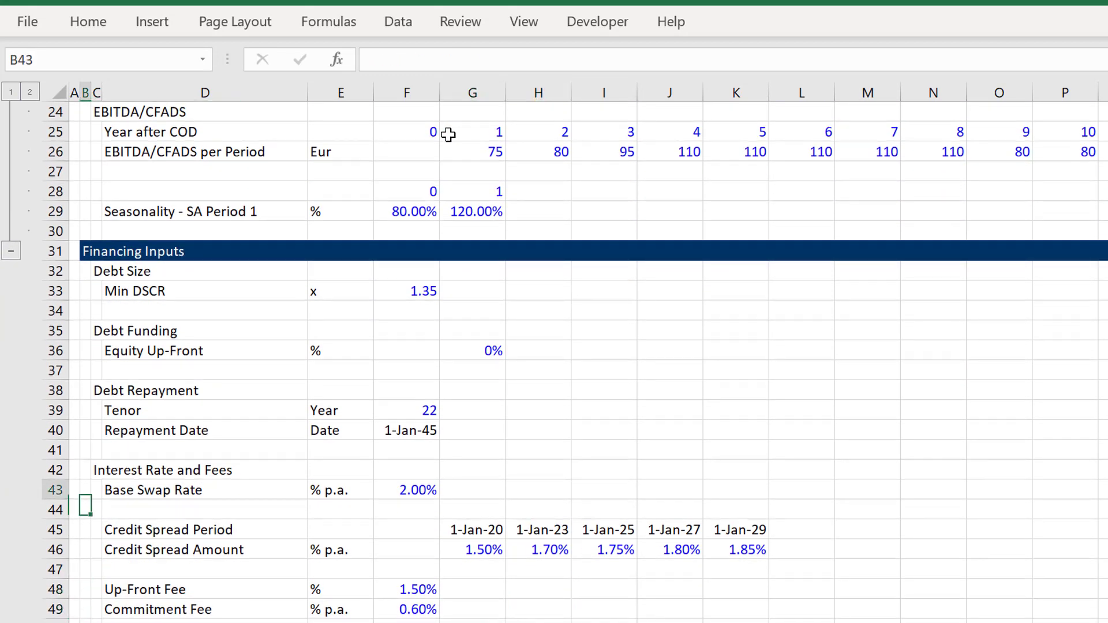
pyautogui.press('Up')
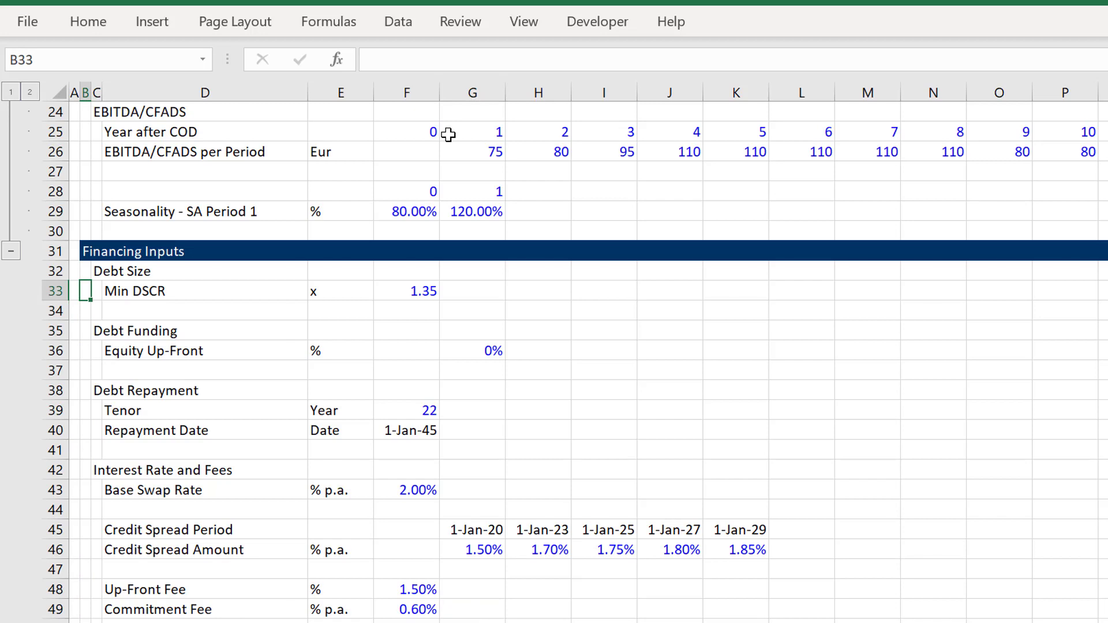
# Review the Min DSCR input in row 33 and the Equity Up-Front percentage in row 36
pyautogui.press('Right')
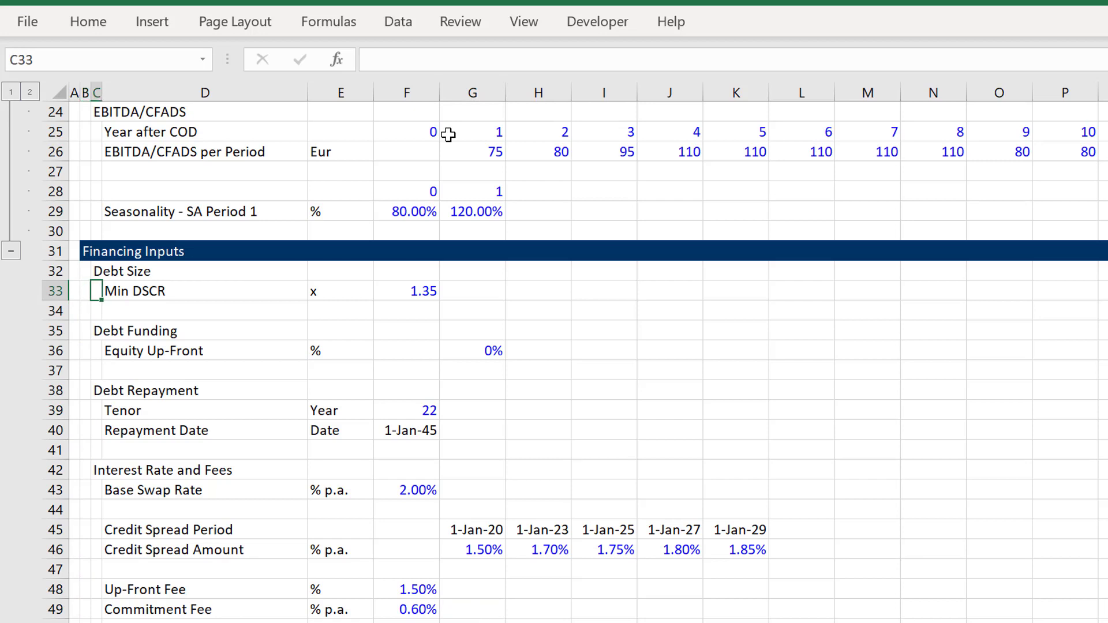
pyautogui.press('Right')
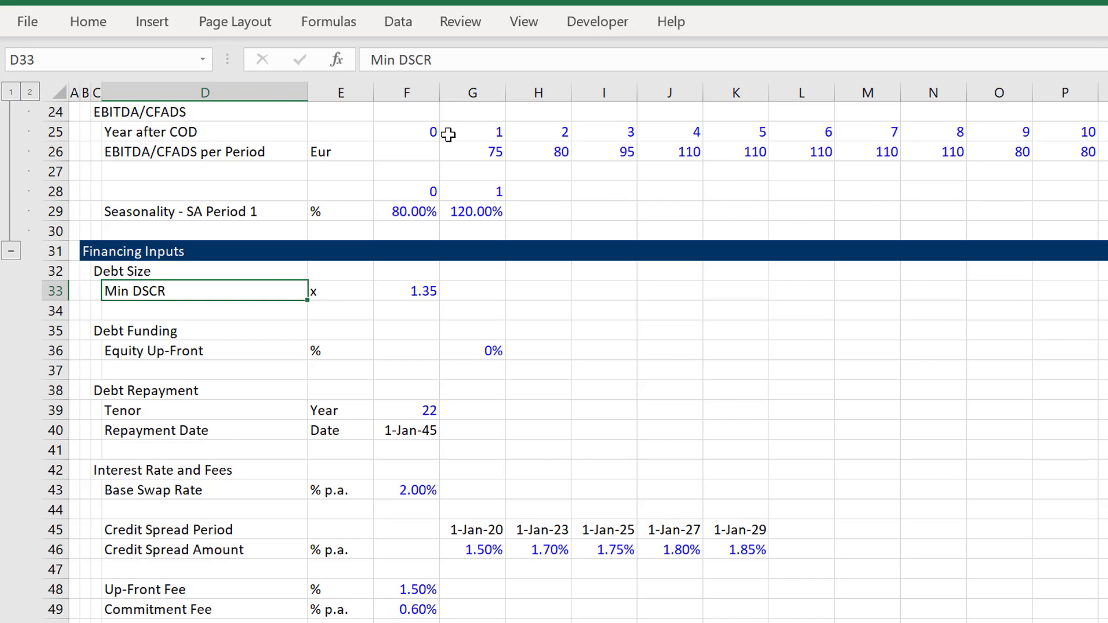
pyautogui.press('Down')
pyautogui.press('Up')
pyautogui.press('Right')
pyautogui.press('Right')
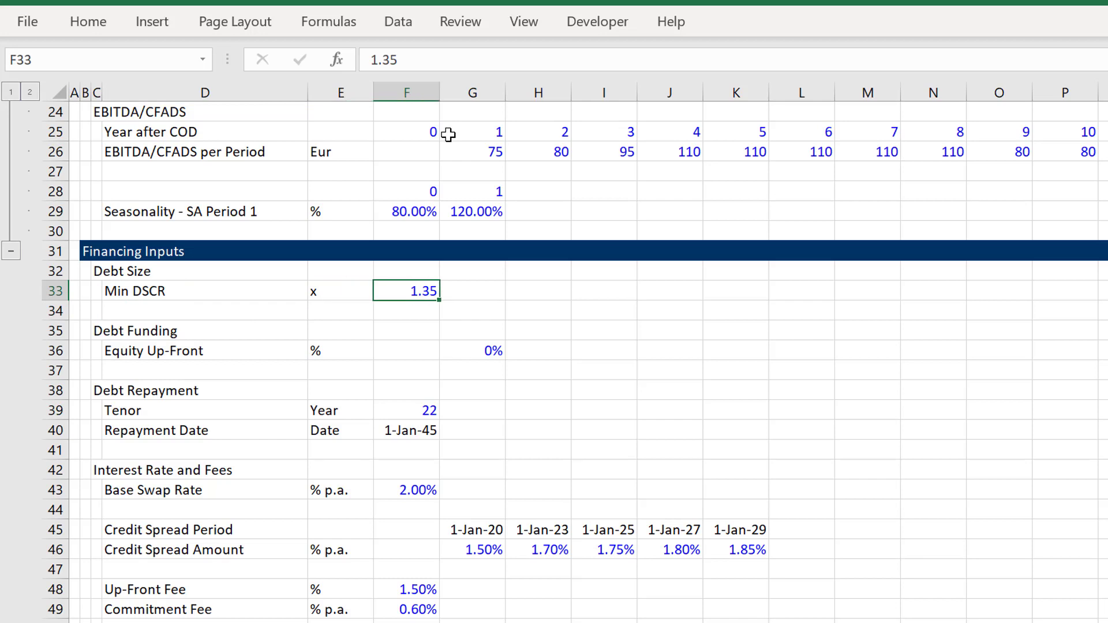
pyautogui.press('Down')
pyautogui.press('Down')
pyautogui.press('Down')
pyautogui.press('Right')
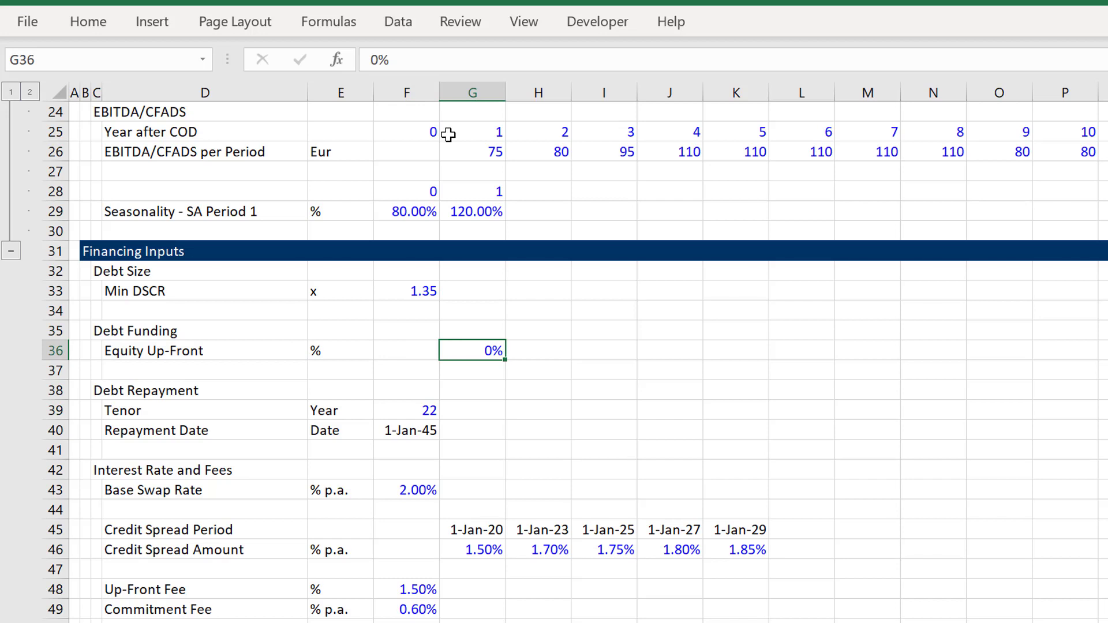
# Extend the Equity Up-Front label in D36 with "(Zero is Pro Rata)" and widen column D to fit it
pyautogui.press('Left')
pyautogui.press('Left')
pyautogui.press('Left')
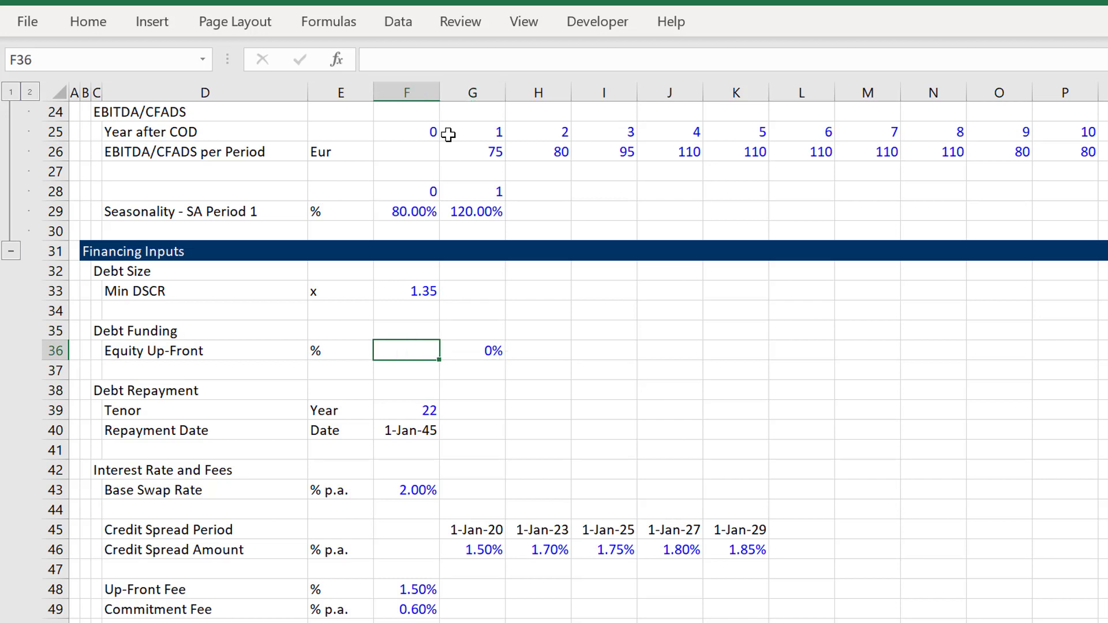
pyautogui.press('F2')
pyautogui.write('(')
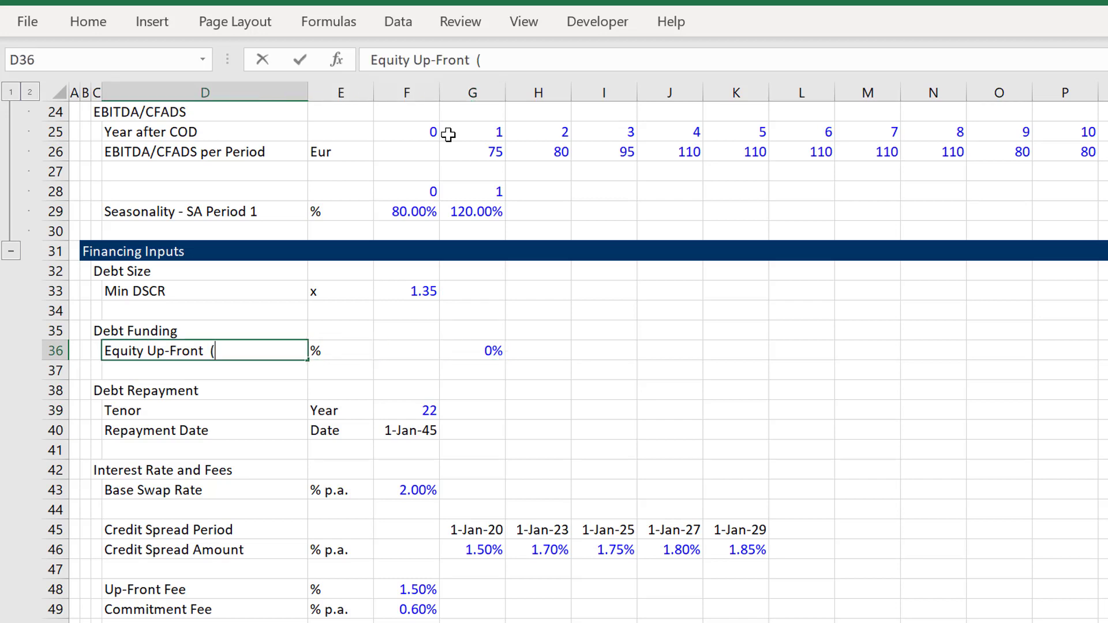
pyautogui.write('Zero is')
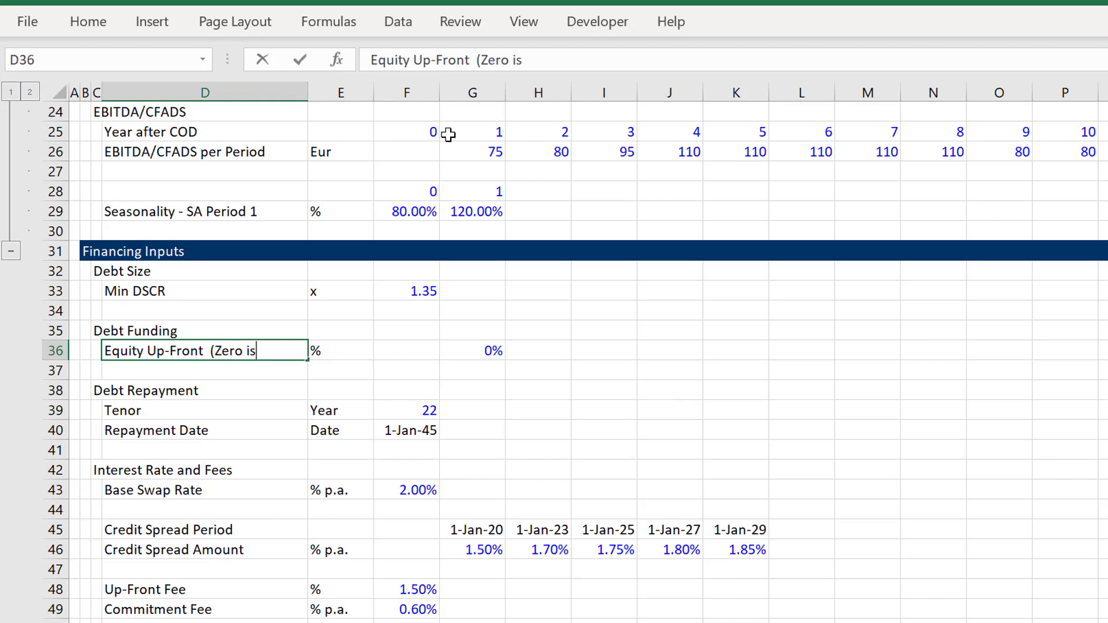
pyautogui.write(' Pro Rate)')
pyautogui.press('BackSpace')
pyautogui.press('BackSpace')
pyautogui.write('a')
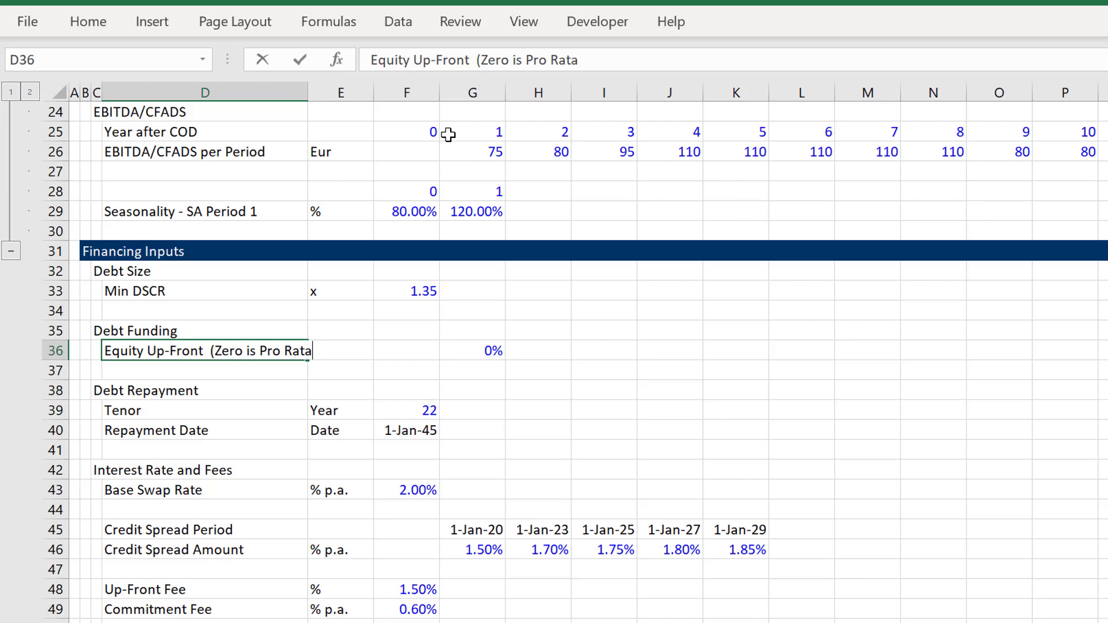
pyautogui.write('t')
pyautogui.press('BackSpace')
pyautogui.write(')')
pyautogui.press('Return')
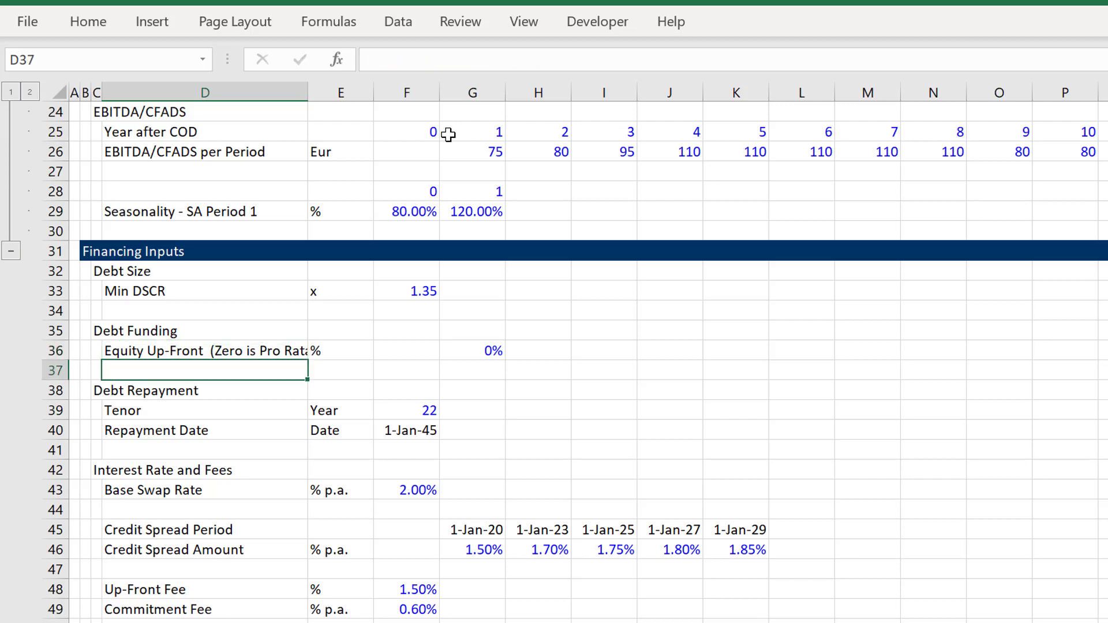
pyautogui.moveTo(301, 83); pyautogui.dragTo(334, 79)
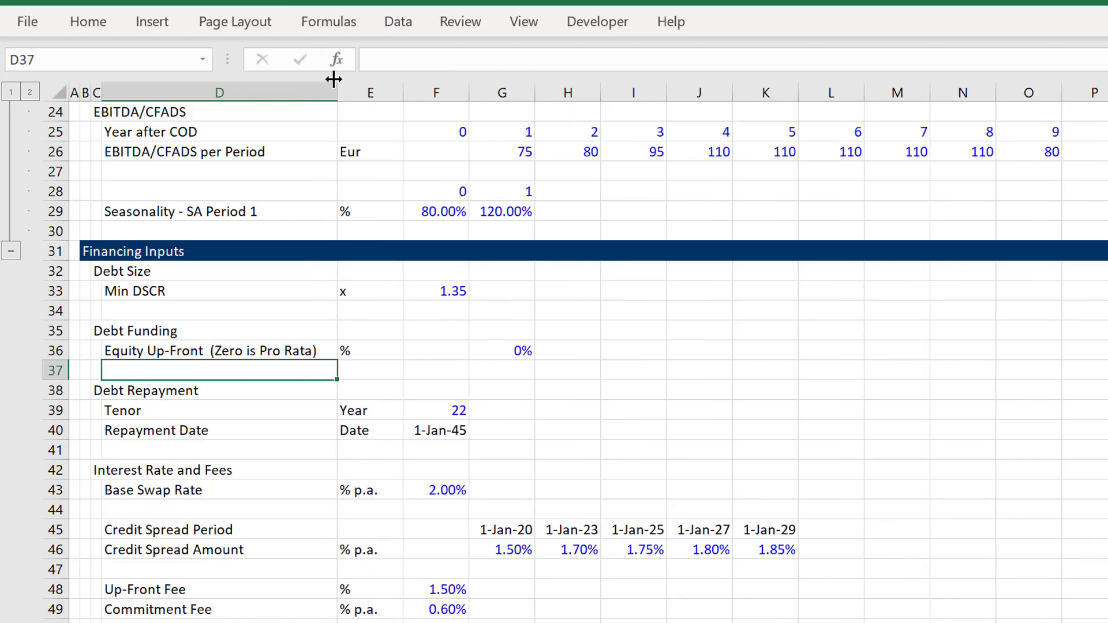
# Review the debt Tenor and the Repayment Date formula in F40 of the Debt Repayment block
pyautogui.press('Up')
pyautogui.press('Left')
pyautogui.press('Down')
pyautogui.press('Down')
pyautogui.press('Down')
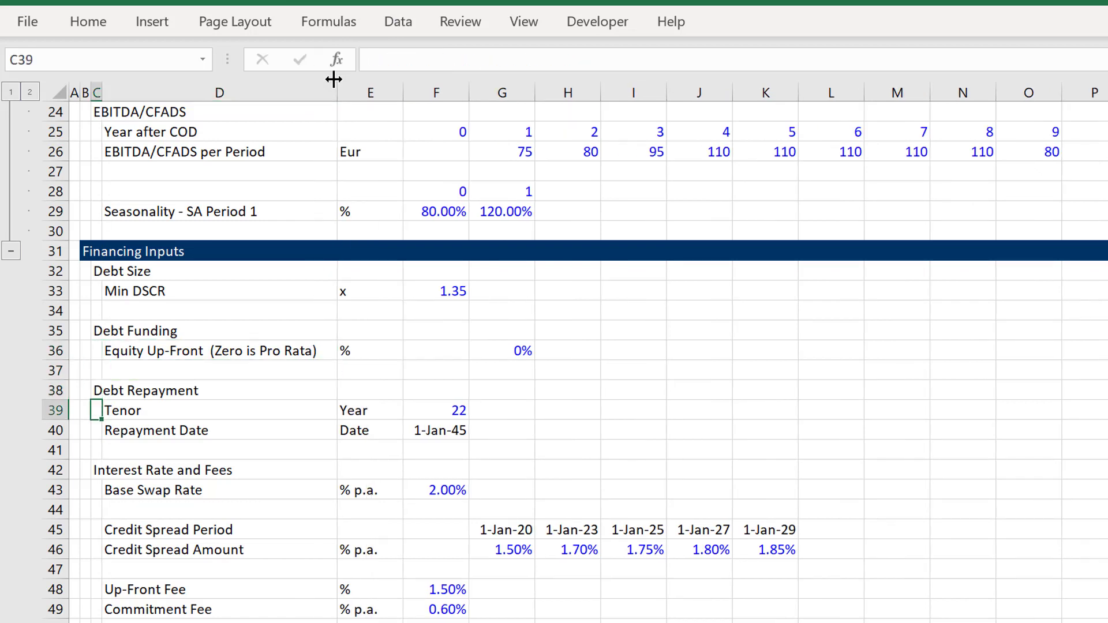
pyautogui.press('Right')
pyautogui.press('Right')
pyautogui.press('Right')
pyautogui.press('Down')
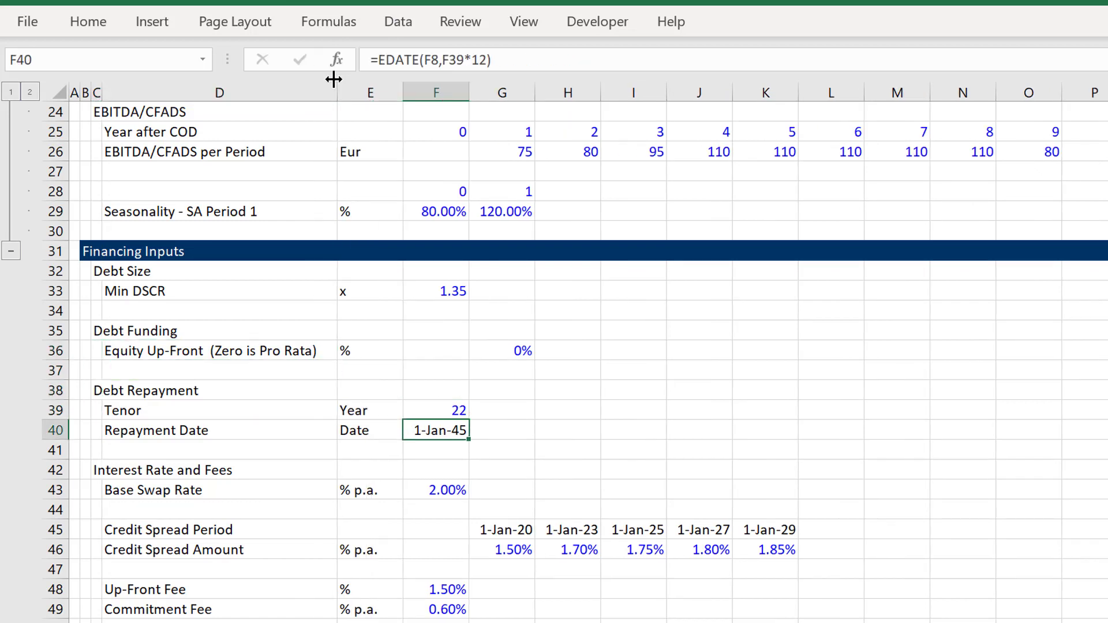
pyautogui.press('F2')
pyautogui.press('Escape')
# Freeze panes at cell F11 to keep rows 1 to 10 and columns A to E in view
pyautogui.press('pageup')
pyautogui.press('Up')
pyautogui.press('Up')
pyautogui.press('Up')
pyautogui.press('Up')
pyautogui.press('Up')
pyautogui.press('Up')
pyautogui.press('Up')
pyautogui.press('Up')
pyautogui.press('Left')
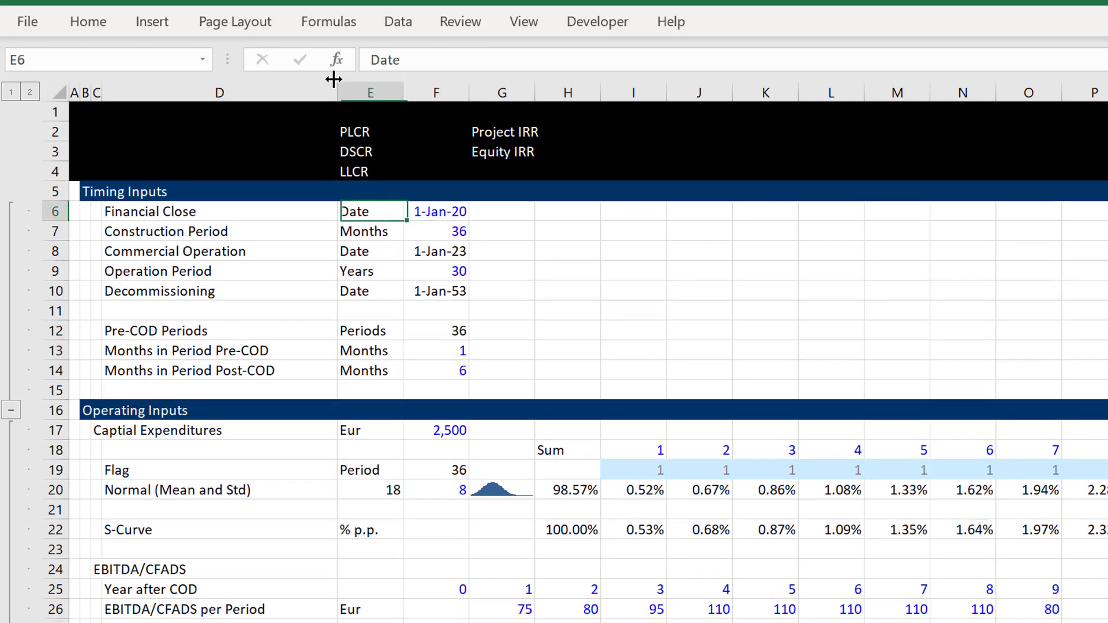
pyautogui.press('Right')
pyautogui.press('Right')
pyautogui.press('Left')
pyautogui.press('Down')
pyautogui.press('Down')
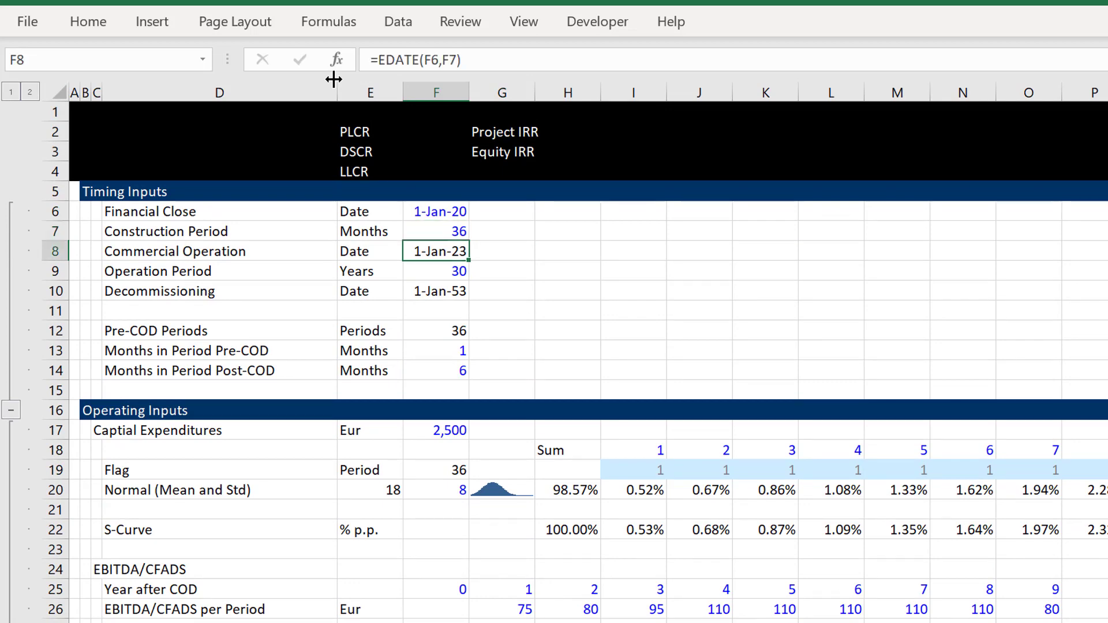
pyautogui.press('Up')
pyautogui.press('Down')
pyautogui.press('Down')
pyautogui.press('Down')
pyautogui.press('Down')
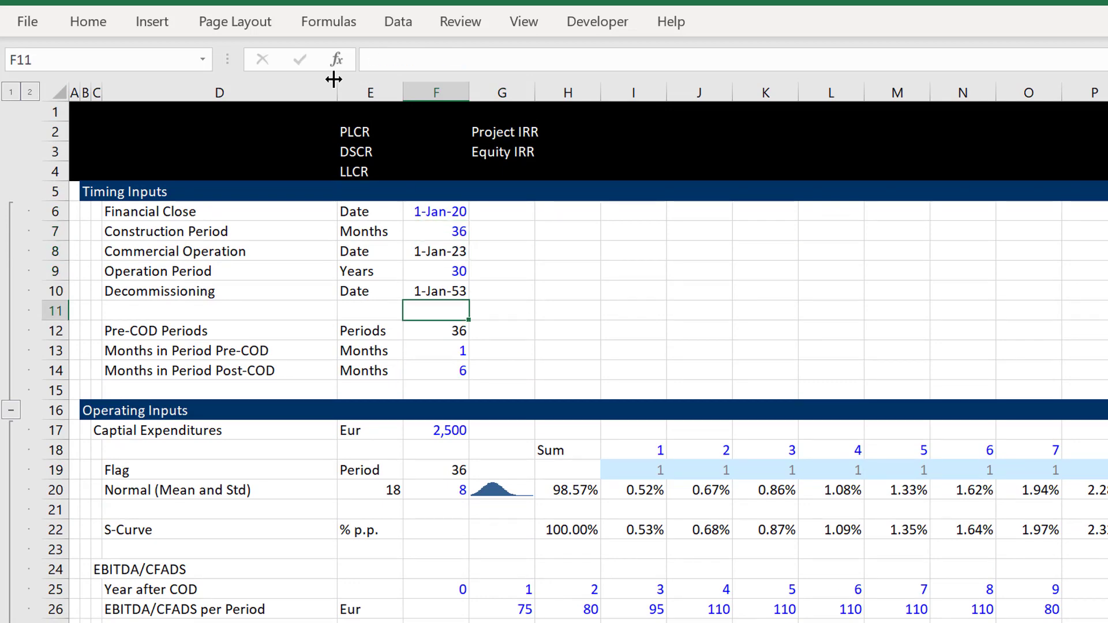
pyautogui.hotkey('alt', 'w')
pyautogui.press('f')
pyautogui.press('f')
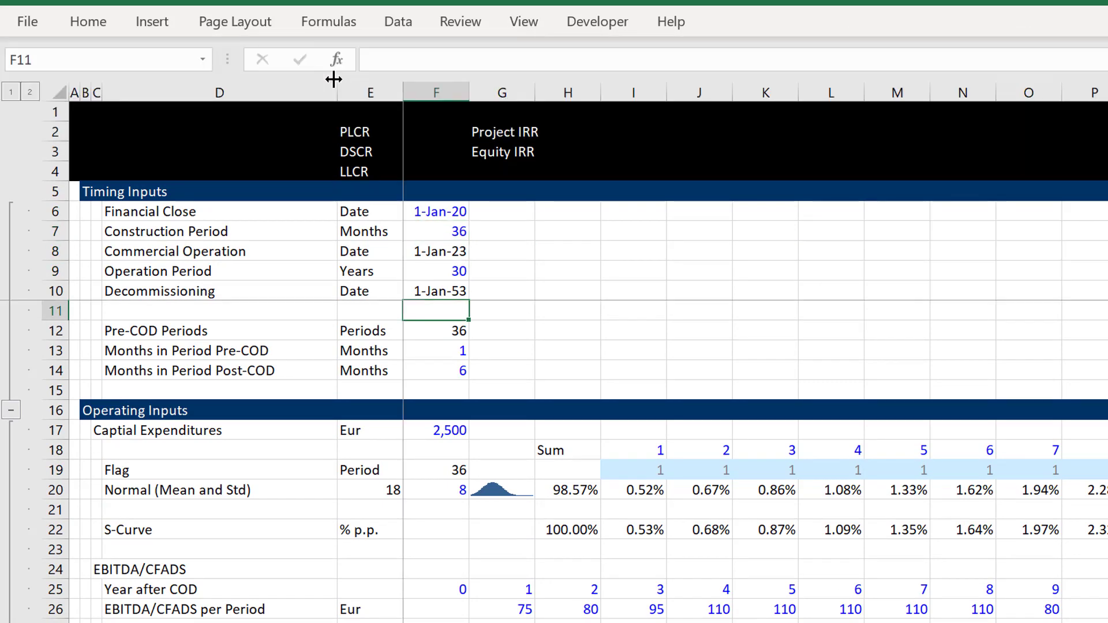
# Trace the Repayment Date formula in F40 to the Commercial Operation date and Tenor it refers to
pyautogui.press('pagedown')
pyautogui.press('Down')
pyautogui.press('Down')
pyautogui.press('Down')
pyautogui.press('Down')
pyautogui.press('Down')
pyautogui.press('Down')
pyautogui.press('Down')
pyautogui.press('Down')
pyautogui.press('Down')
pyautogui.press('Down')
pyautogui.press('Down')
pyautogui.press('Down')
pyautogui.press('Down')
pyautogui.press('Down')
pyautogui.press('Down')
pyautogui.press('Down')
pyautogui.press('Down')
pyautogui.press('Down')
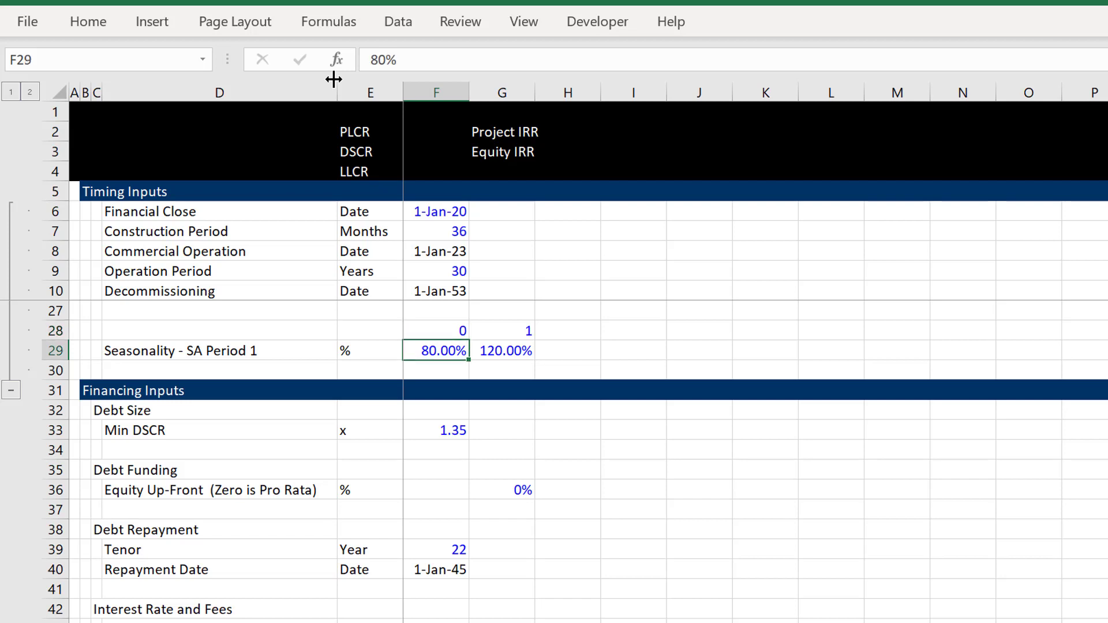
pyautogui.press('Up')
pyautogui.press('Up')
pyautogui.press('Up')
pyautogui.press('Up')
pyautogui.press('Up')
pyautogui.press('Up')
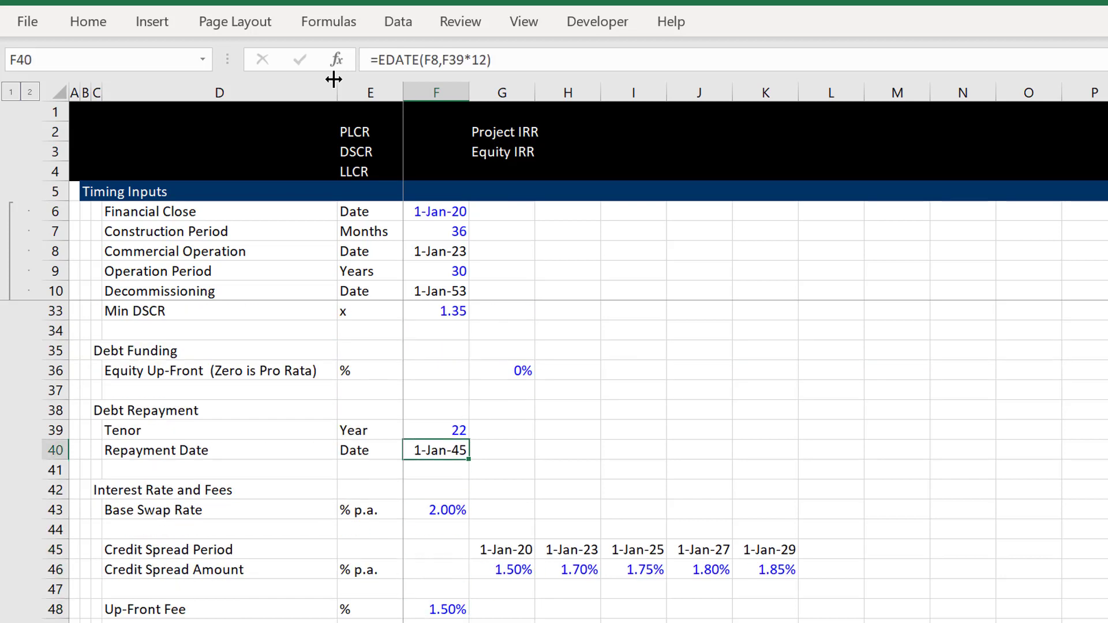
pyautogui.press('F2')
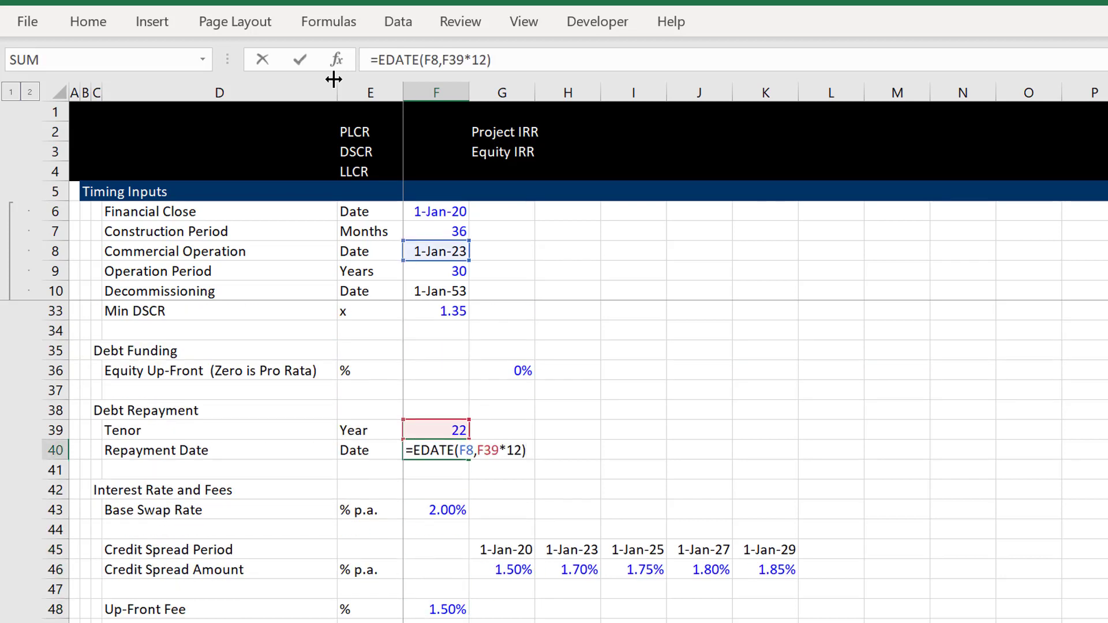
pyautogui.press('Return')
# Examine the Base Swap Rate in row 43 and the Credit Spread Amount values in row 46
pyautogui.press('Down')
pyautogui.press('Down')
pyautogui.press('Down')
pyautogui.press('Down')
pyautogui.press('Down')
pyautogui.press('Down')
pyautogui.press('Down')
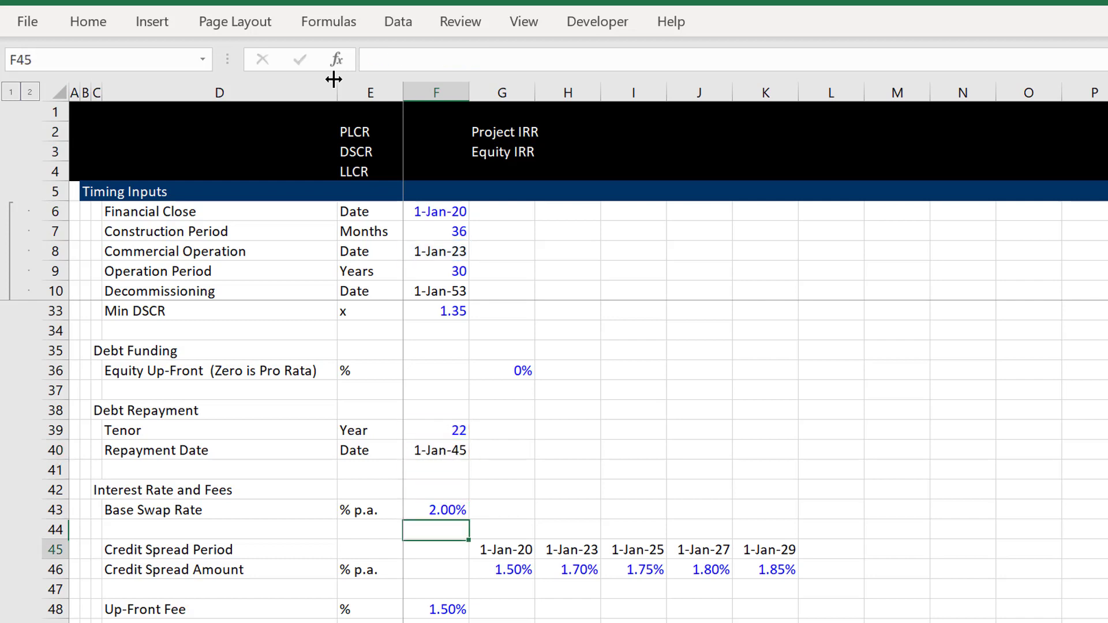
pyautogui.press('Up')
pyautogui.press('Up')
pyautogui.press('Up')
pyautogui.press('Up')
pyautogui.press('Up')
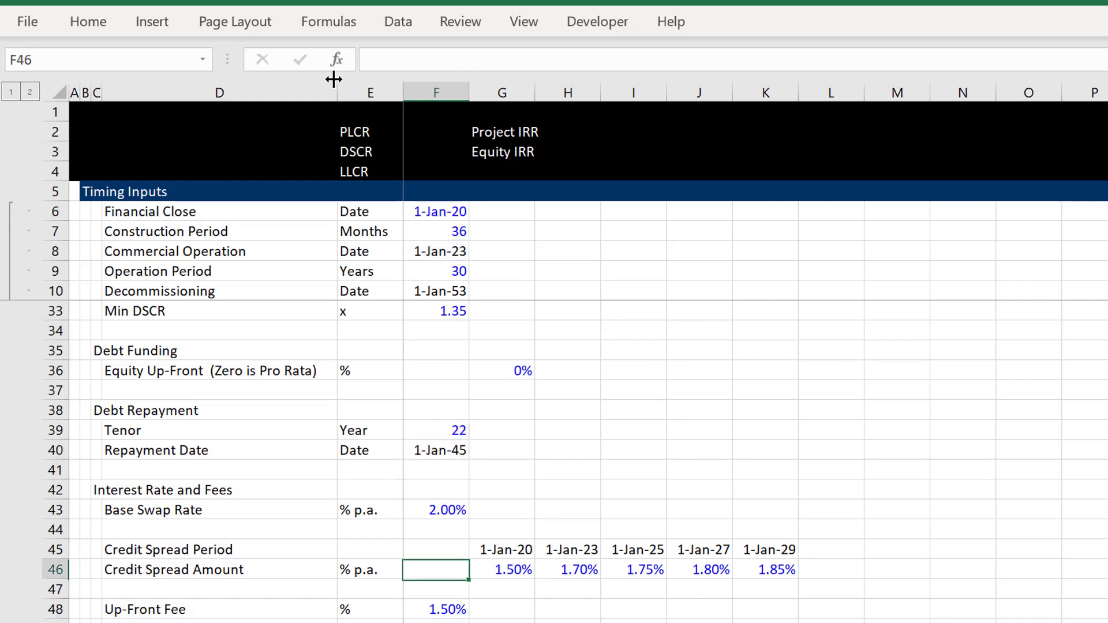
pyautogui.press('Down')
pyautogui.press('Down')
pyautogui.press('Down')
pyautogui.press('Right')
pyautogui.press('Right')
pyautogui.press('Right')
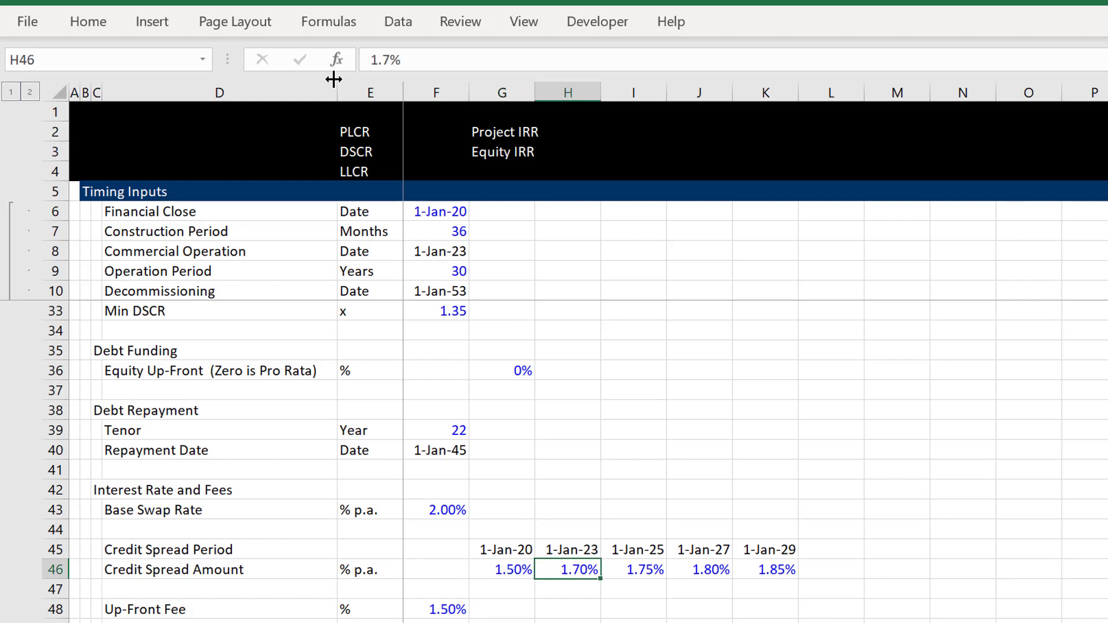
# Inspect the Credit Spread Period date formulas in cells G45 to J45
pyautogui.press('Left')
pyautogui.press('Left')
pyautogui.press('Up')
pyautogui.press('F2')
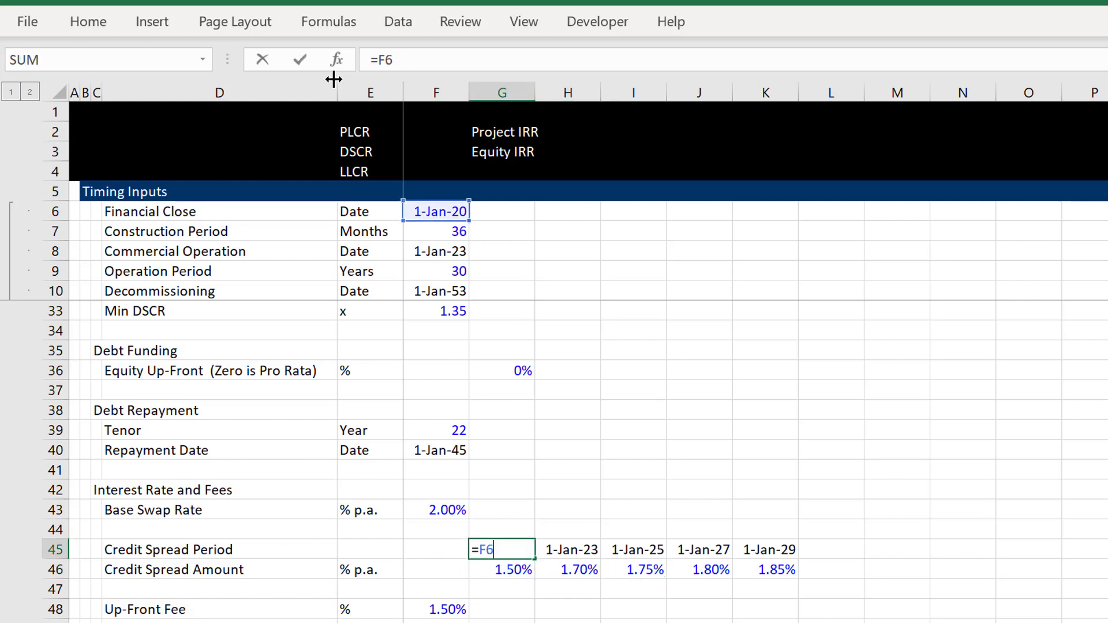
pyautogui.press('Escape')
pyautogui.press('Right')
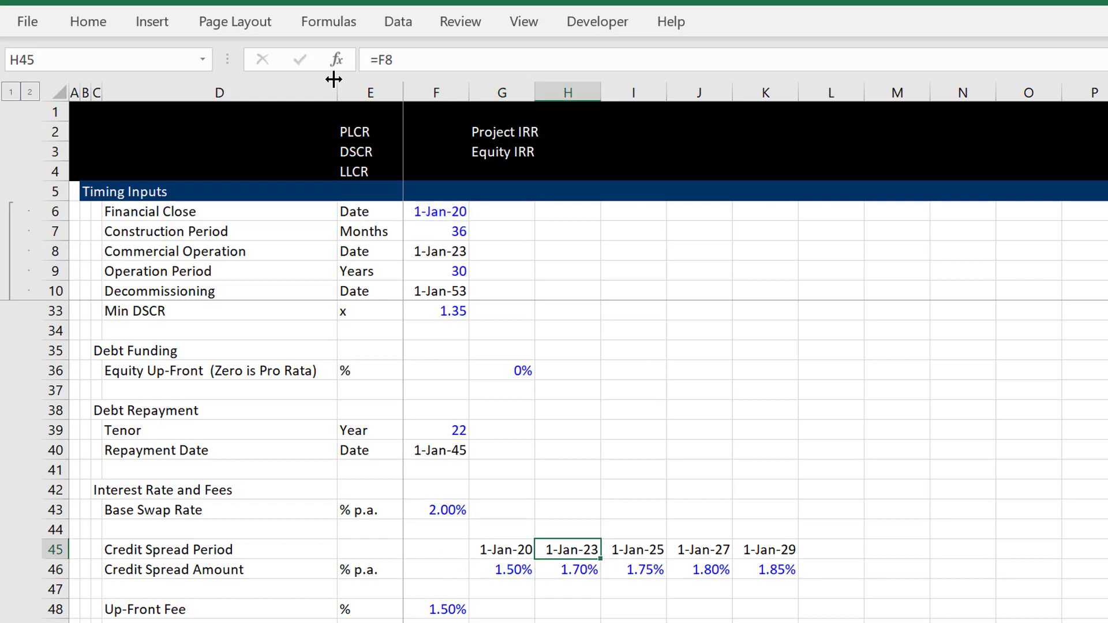
pyautogui.press('F2')
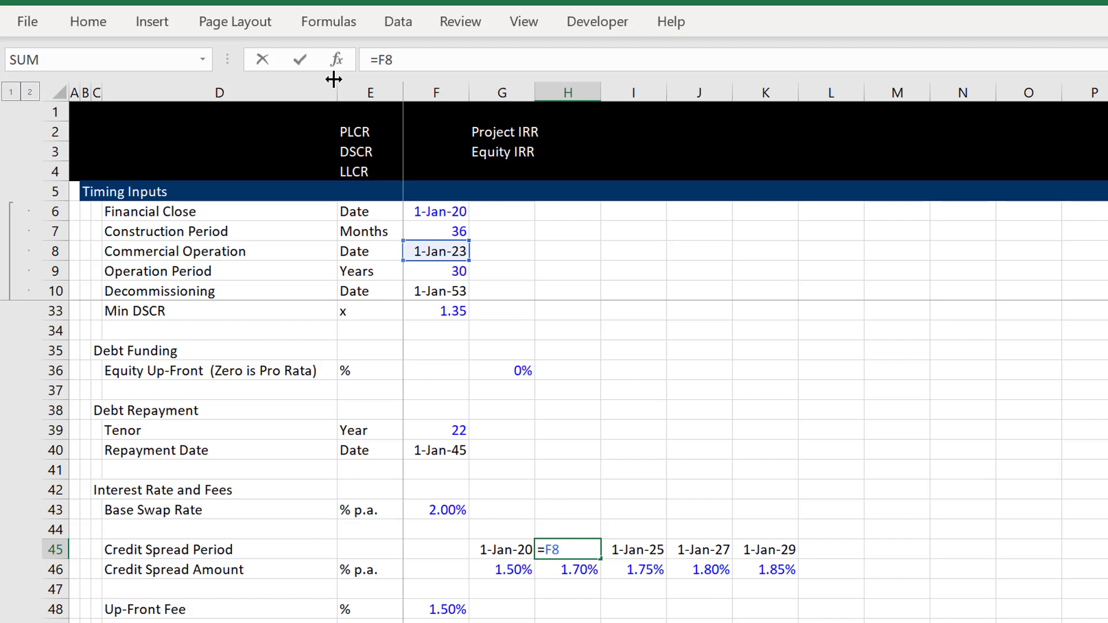
pyautogui.press('Escape')
pyautogui.press('Right')
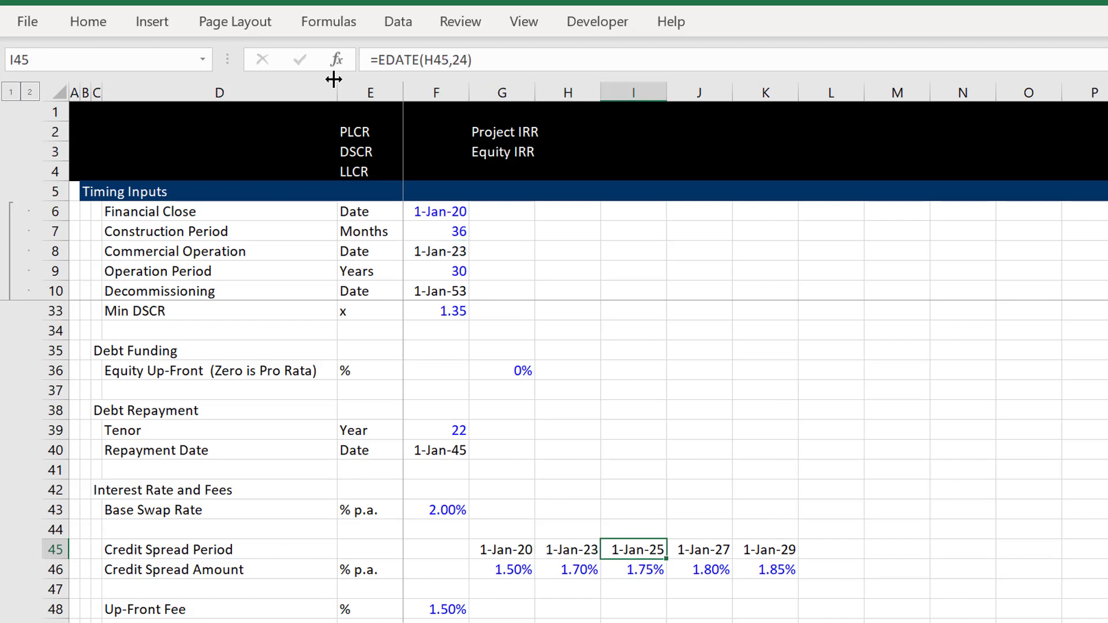
pyautogui.press('F2')
pyautogui.press('Escape')
pyautogui.press('Right')
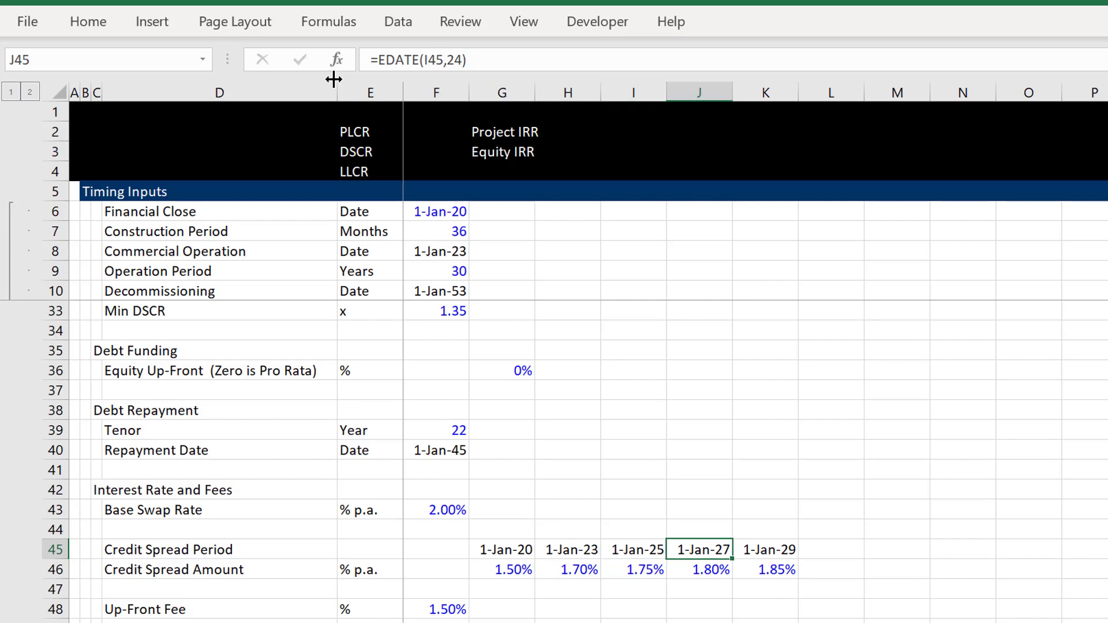
# Review the Up-Front Fee and Commitment Fee inputs in F48 and F49 and the start of the DSRA block
pyautogui.press('Down')
pyautogui.press('Down')
pyautogui.press('Down')
pyautogui.press('Down')
pyautogui.press('Down')
pyautogui.press('Down')
pyautogui.press('Down')
pyautogui.press('Up')
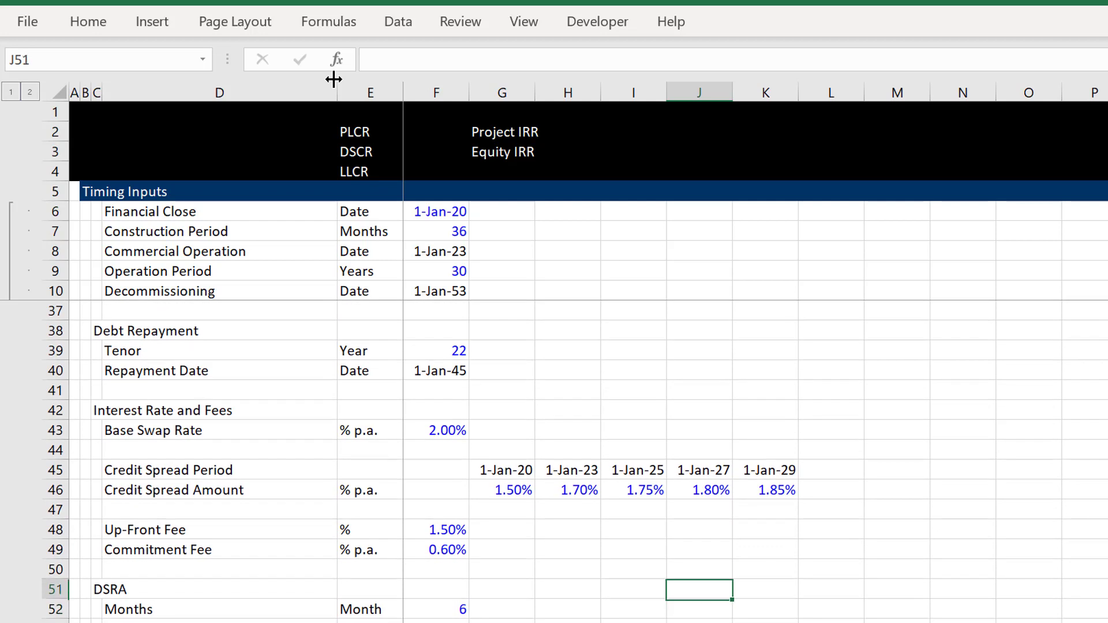
pyautogui.press('Up')
pyautogui.press('Up')
pyautogui.press('Left')
pyautogui.press('Left')
pyautogui.press('Left')
pyautogui.press('Left')
pyautogui.press('Left')
pyautogui.press('Right')
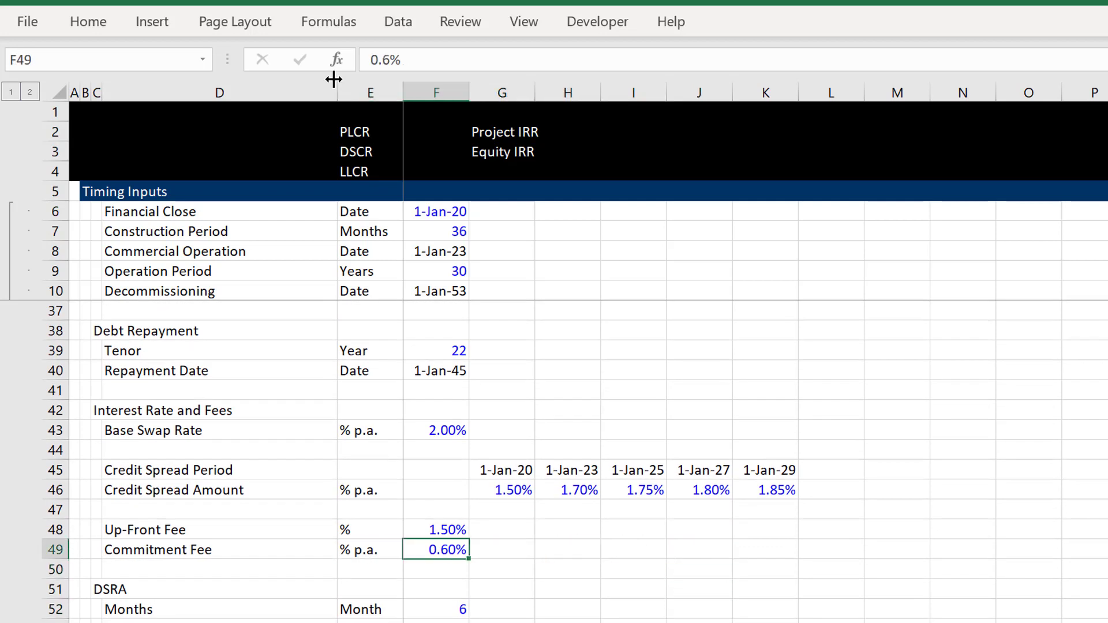
# Review the DSRA Months input in F52 and the Periods formula in F53
pyautogui.press('Up')
pyautogui.press('Down')
pyautogui.press('Down')
pyautogui.press('Down')
pyautogui.press('Down')
pyautogui.press('Down')
pyautogui.press('Down')
pyautogui.press('Down')
pyautogui.press('Down')
pyautogui.press('Down')
pyautogui.press('Down')
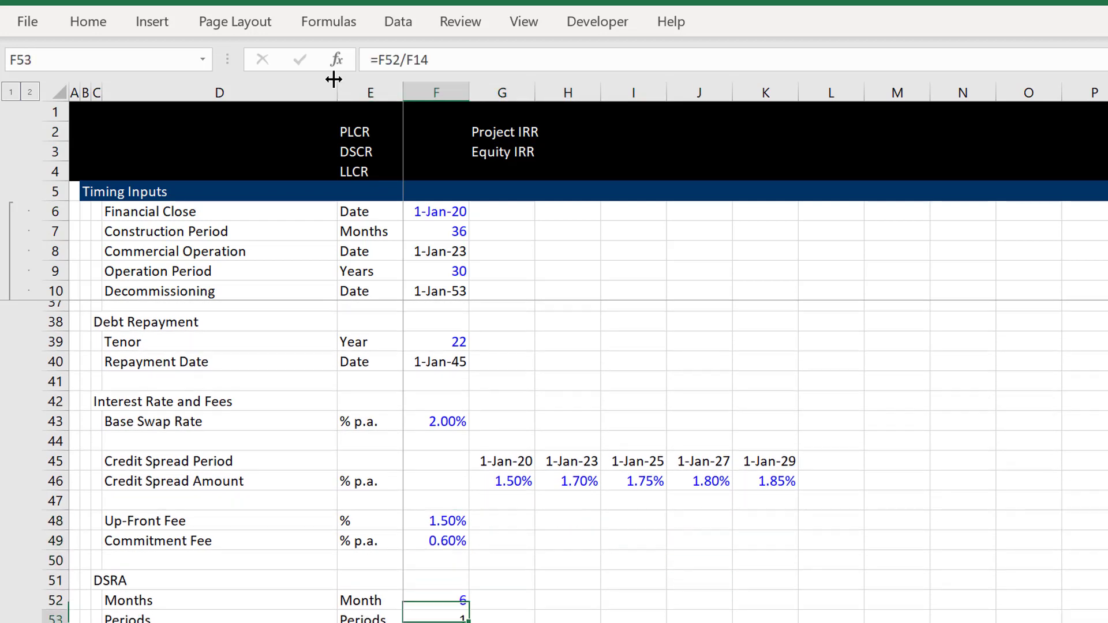
pyautogui.press('Up')
pyautogui.press('Up')
pyautogui.press('Up')
pyautogui.press('Up')
pyautogui.press('Up')
pyautogui.press('Up')
pyautogui.press('Up')
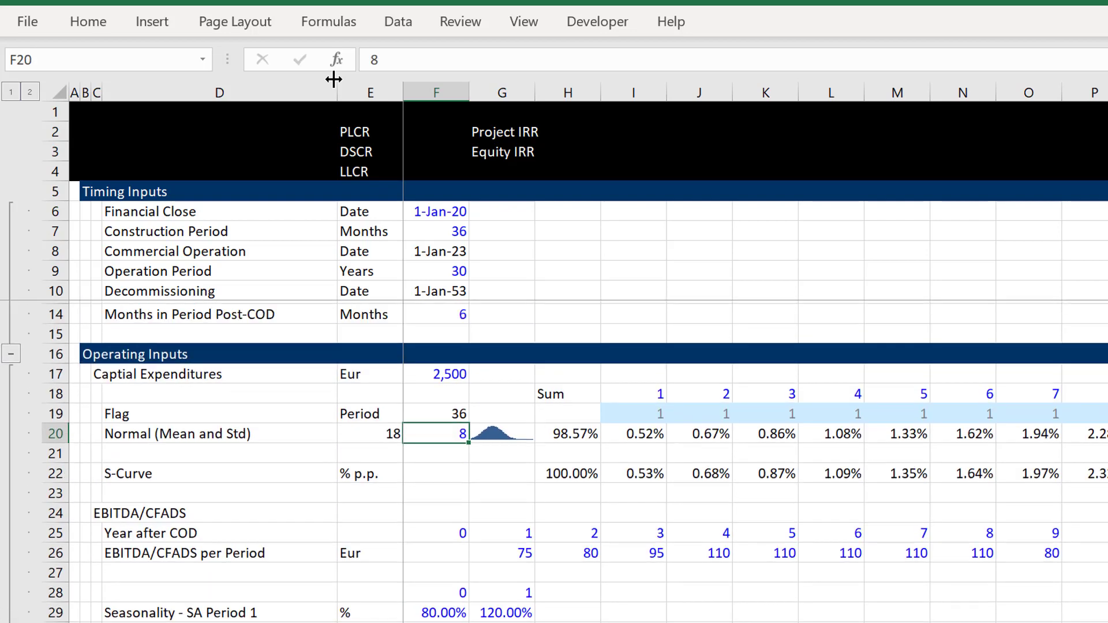
# Switch from the Input sheet to the Model sheet and go to cell A1
pyautogui.press('Up')
pyautogui.press('Left')
pyautogui.press('Left')
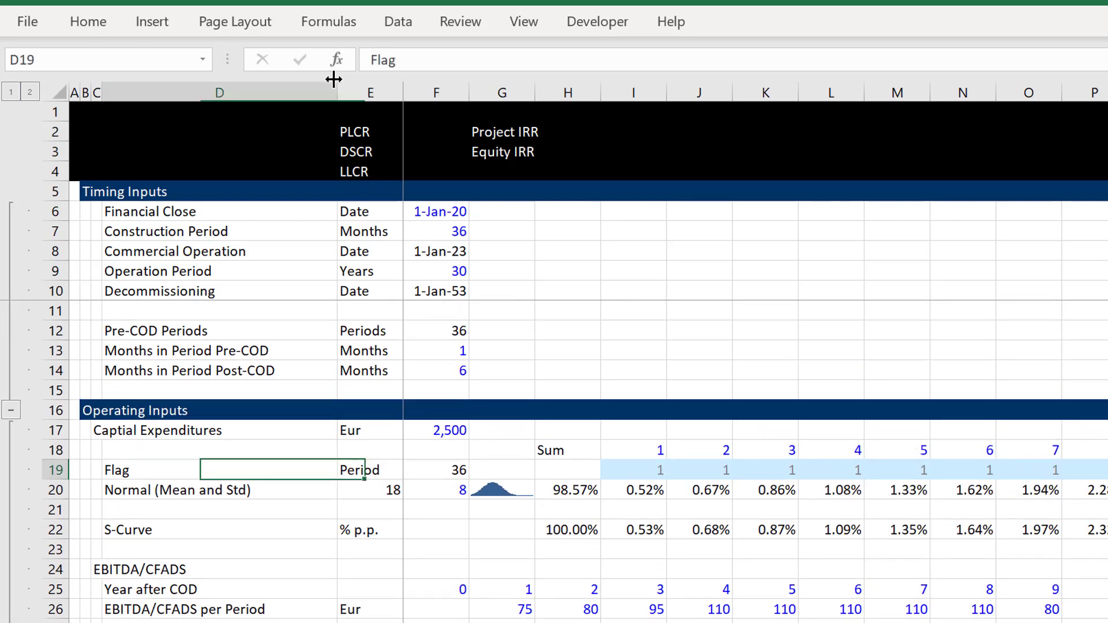
pyautogui.press('Left')
pyautogui.press('Left')
pyautogui.press('Left')
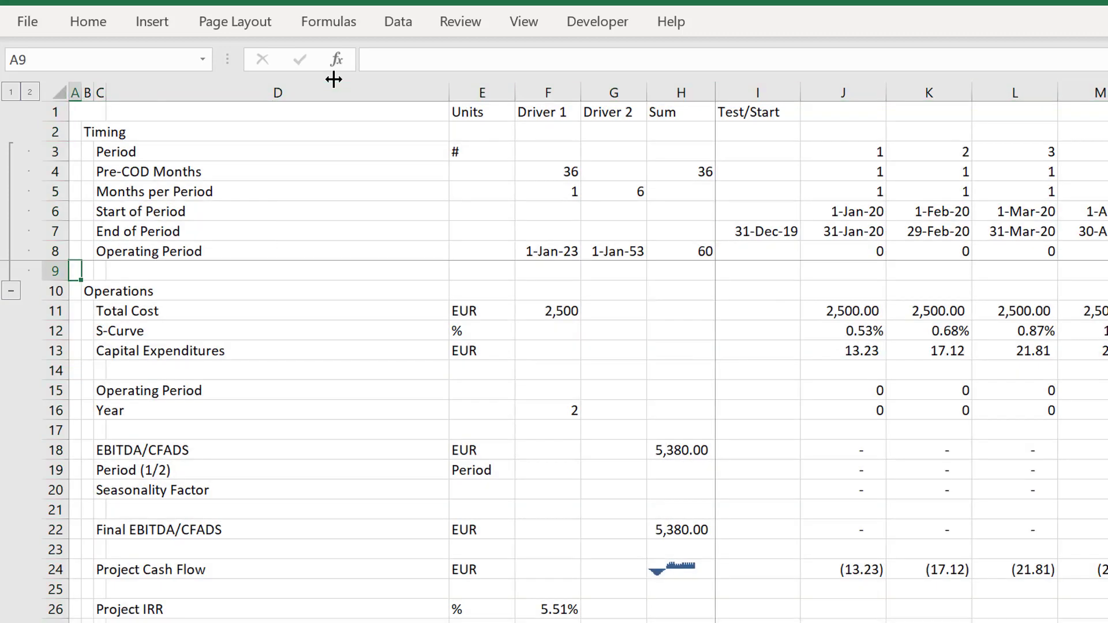
pyautogui.press('Up')
pyautogui.press('Up')
pyautogui.press('Up')
pyautogui.hotkey('ctrl', 'Up')
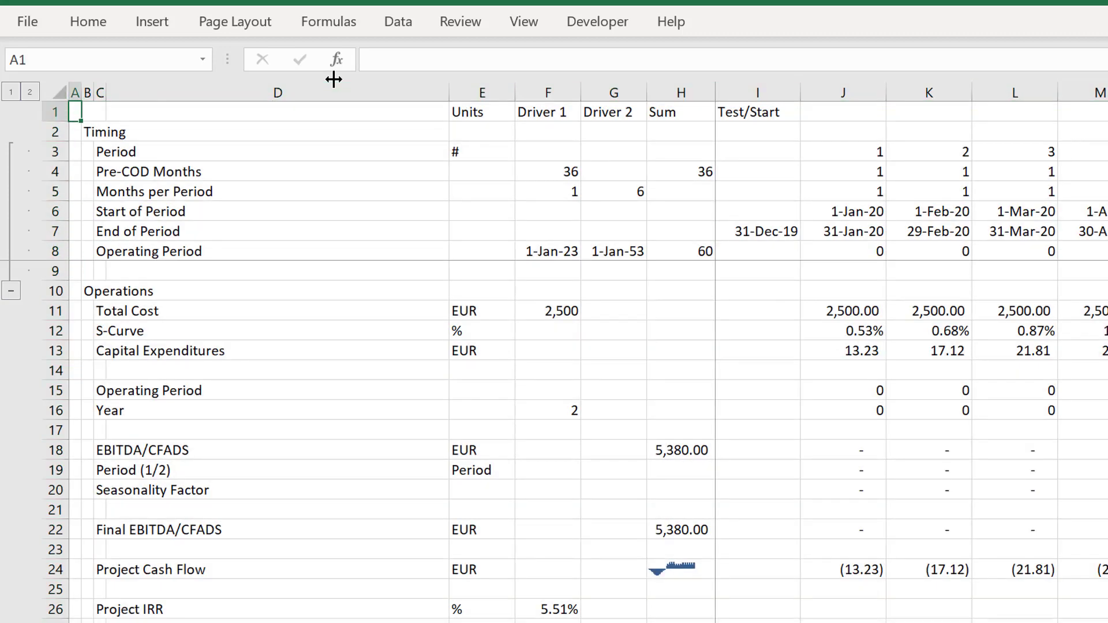
# Inspect the Pre-COD Months link to the Input sheet in F4 of the Timing block
pyautogui.press('Down')
pyautogui.press('Down')
pyautogui.press('Right')
pyautogui.press('Right')
pyautogui.press('Right')
pyautogui.press('Down')
pyautogui.press('Right')
pyautogui.press('Right')
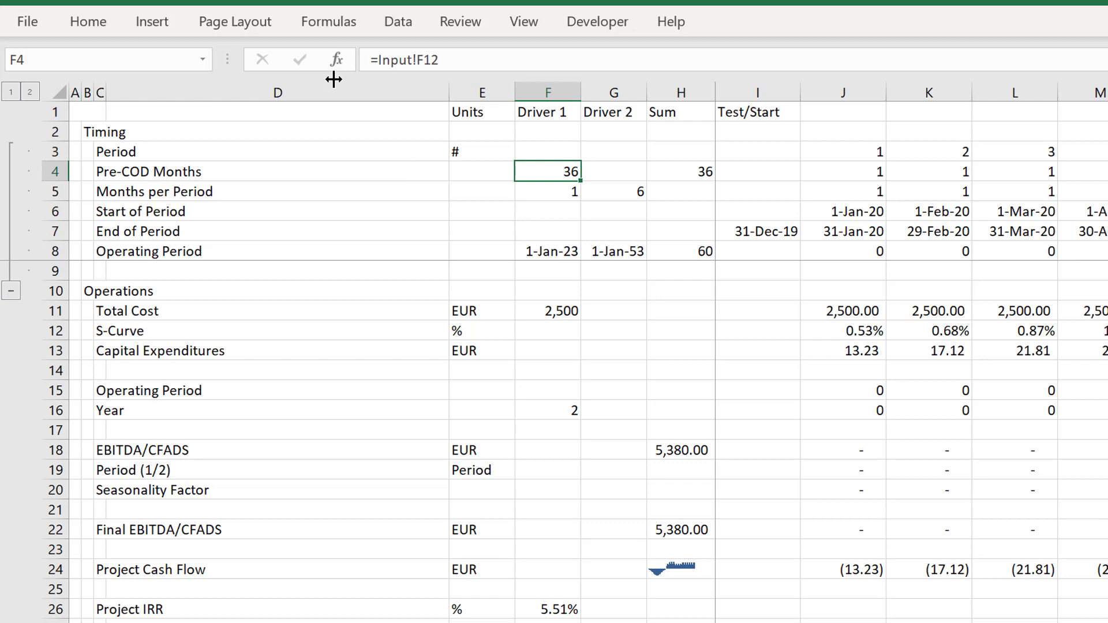
pyautogui.press('F2')
pyautogui.press('Escape')
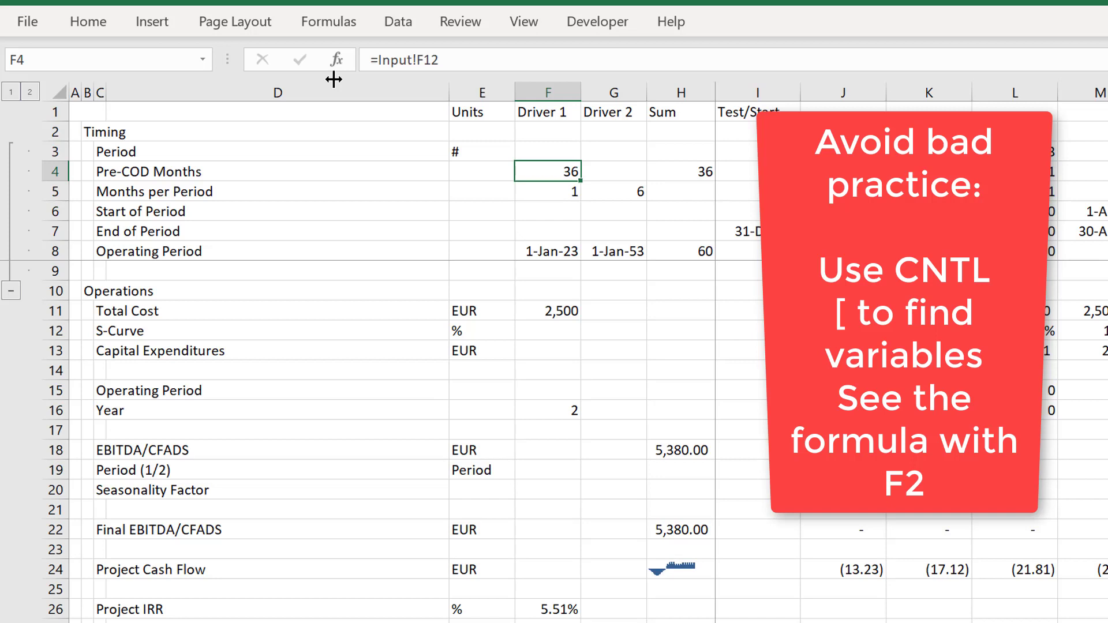
pyautogui.press('Up')
pyautogui.press('Up')
pyautogui.press('Up')
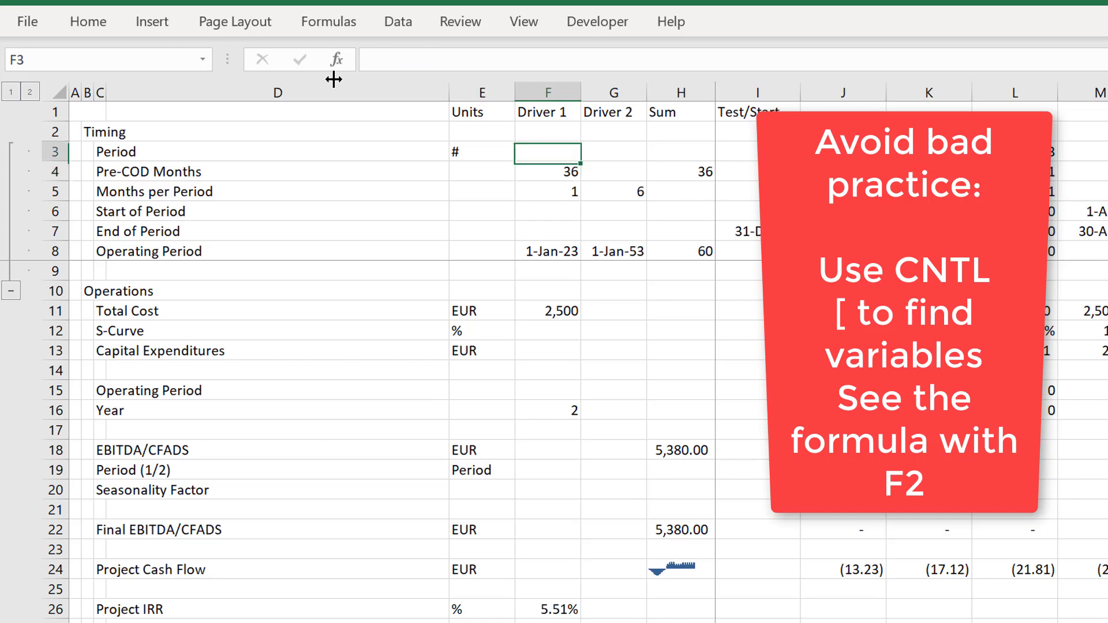
pyautogui.press('Down')
pyautogui.press('Down')
pyautogui.press('Down')
pyautogui.press('Right')
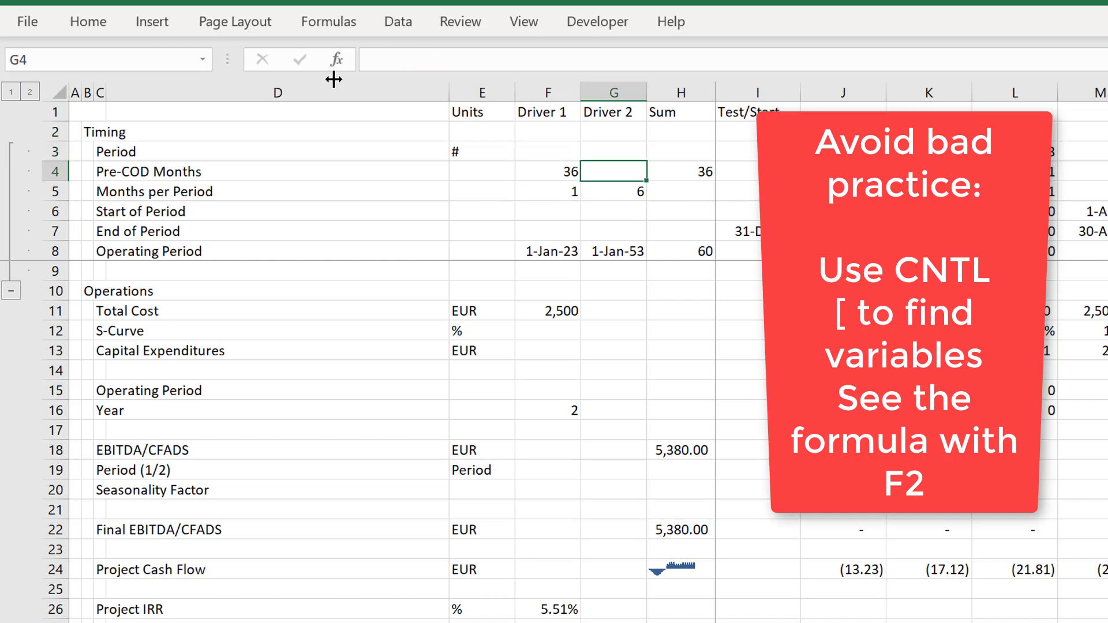
pyautogui.press('Left')
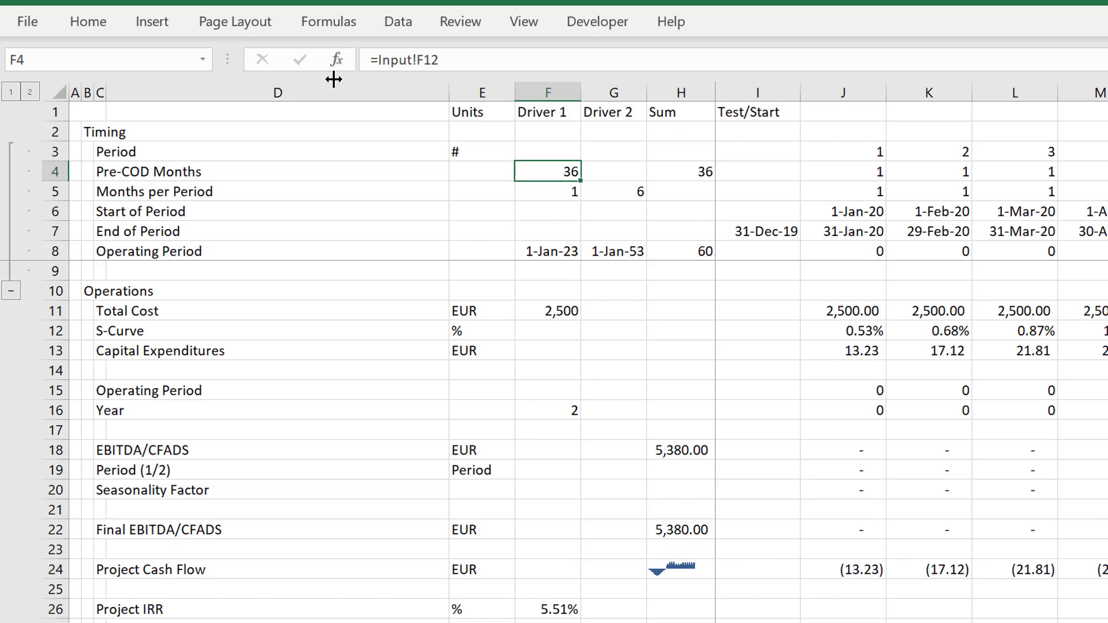
# Colour the Model sheet with the formatting macro, including colouring for sum column H
pyautogui.hotkey('ctrl', 'alt', 'c')
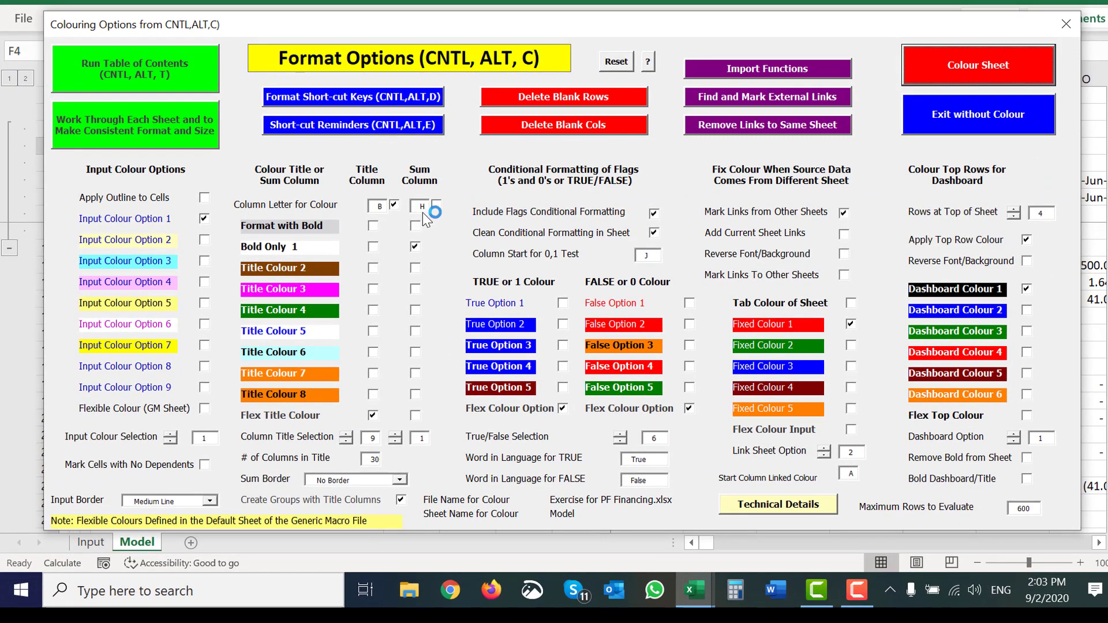
pyautogui.click(436, 205)
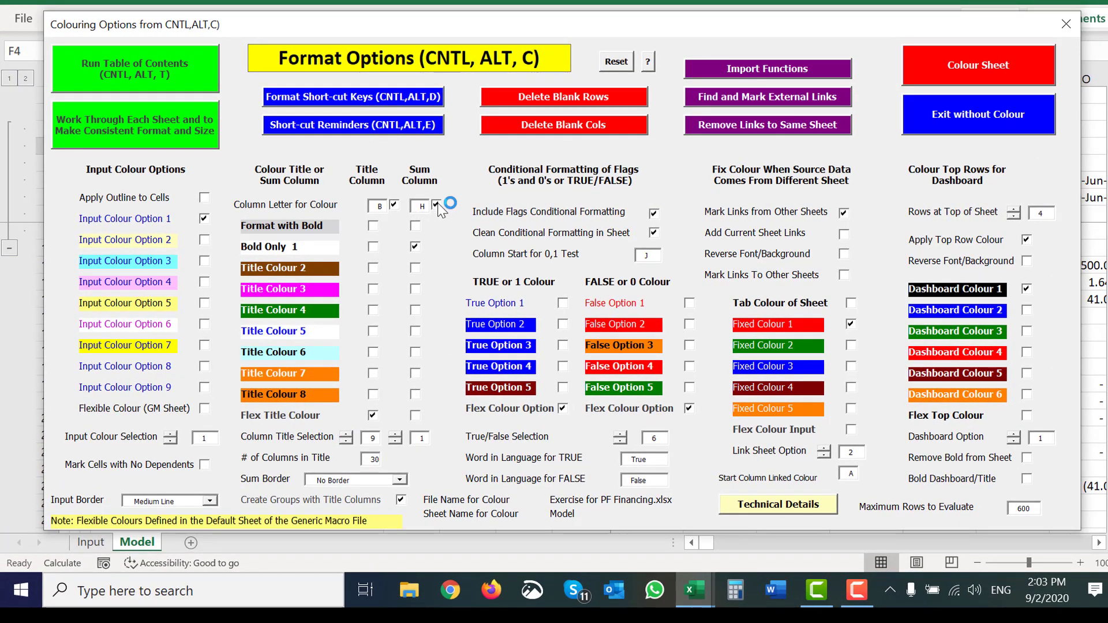
pyautogui.click(943, 66)
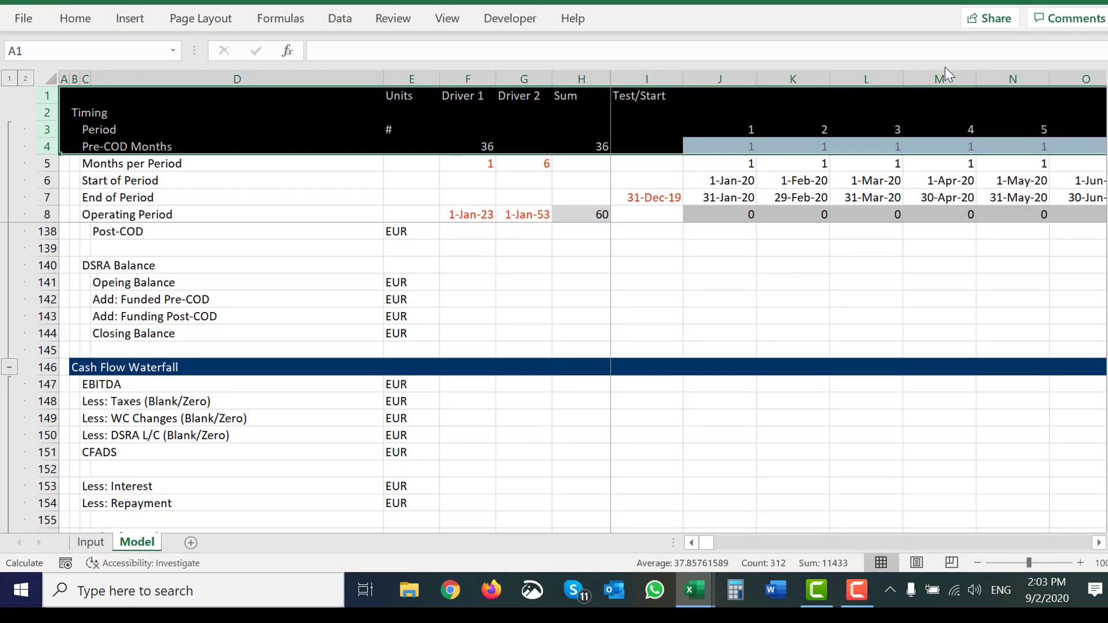
# Recolour the Model sheet with the number of dashboard rows at the top set to 8
pyautogui.hotkey('ctrl', 'alt', 'c')
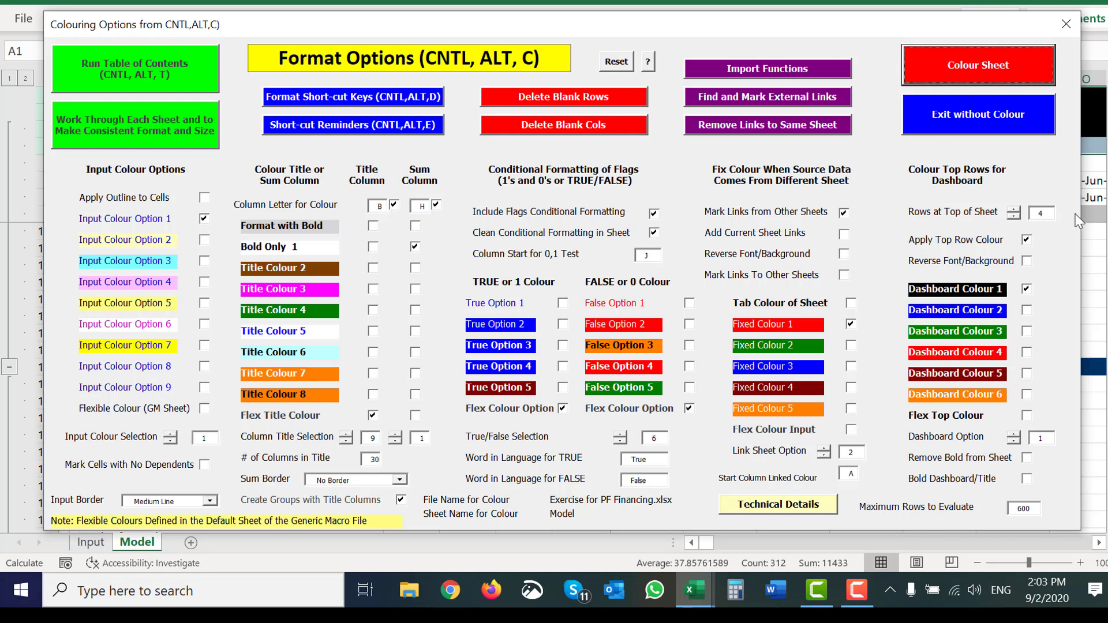
pyautogui.click(1018, 209)
pyautogui.click(1018, 210)
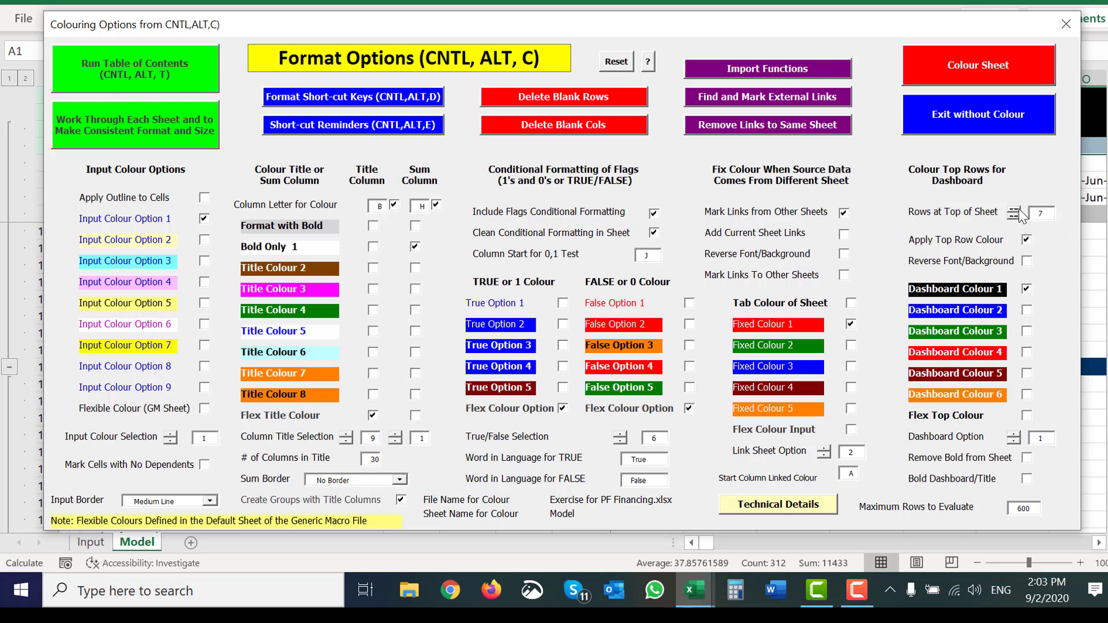
pyautogui.click(1017, 209)
pyautogui.click(1018, 209)
pyautogui.click(973, 67)
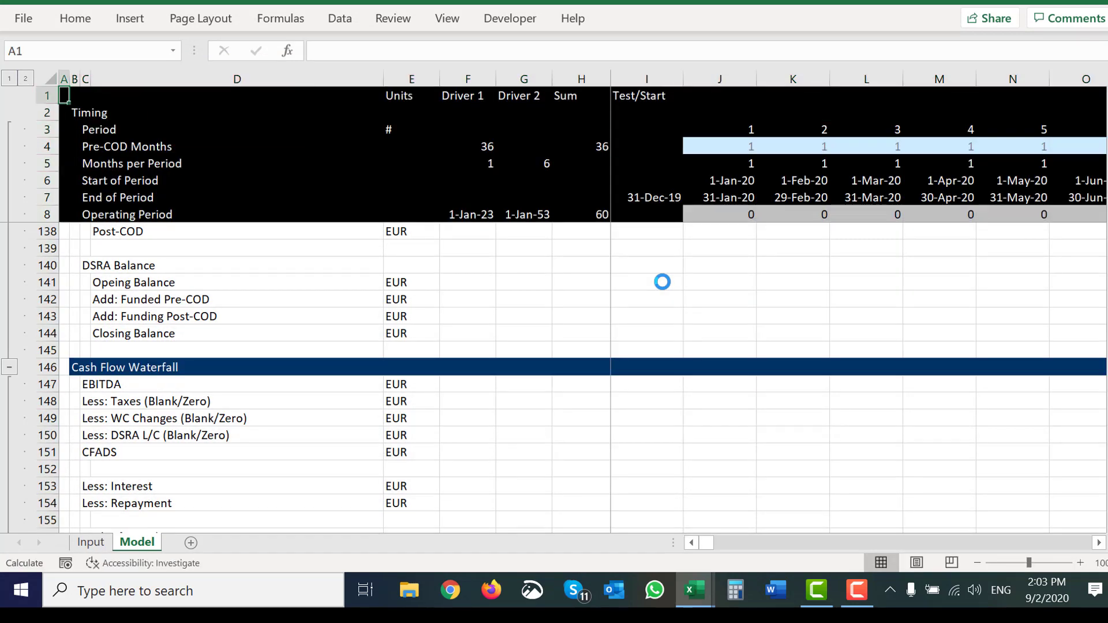
# Fill the Period row from J3 as a linear series along the row with step value 1 and stop value 100
pyautogui.press('Down')
pyautogui.press('Down')
pyautogui.press('Down')
pyautogui.press('Right')
pyautogui.press('Right')
pyautogui.press('Right')
pyautogui.press('Right')
pyautogui.press('Right')
pyautogui.press('Right')
pyautogui.press('Right')
pyautogui.press('Right')
pyautogui.press('Right')
pyautogui.press('Right')
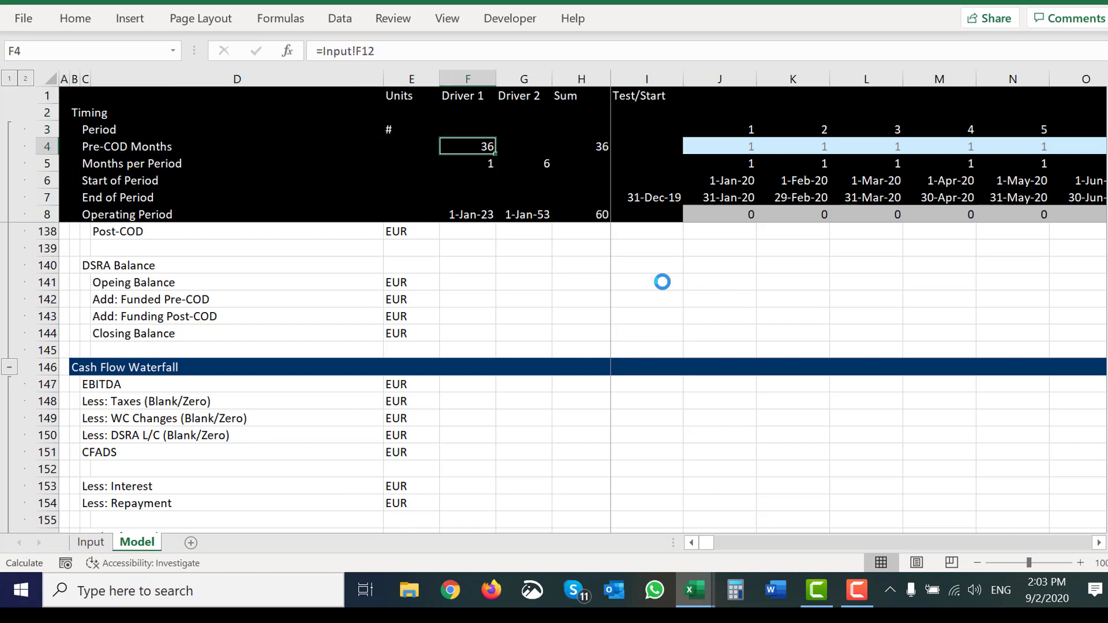
pyautogui.press('Up')
pyautogui.press('Left')
pyautogui.hotkey('alt', 'e')
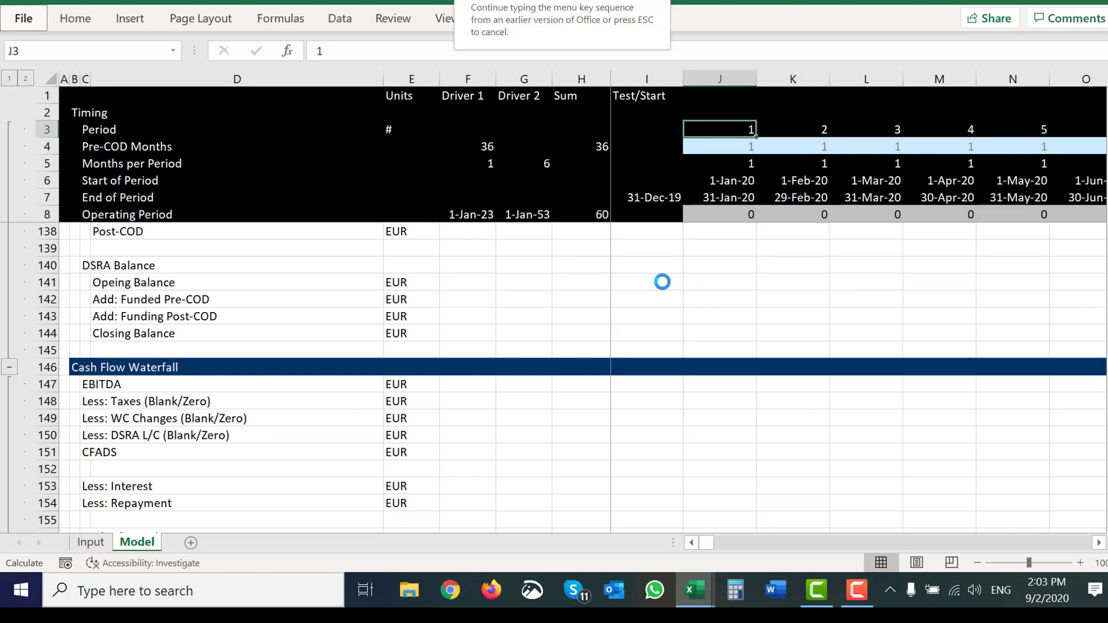
pyautogui.write('is100')
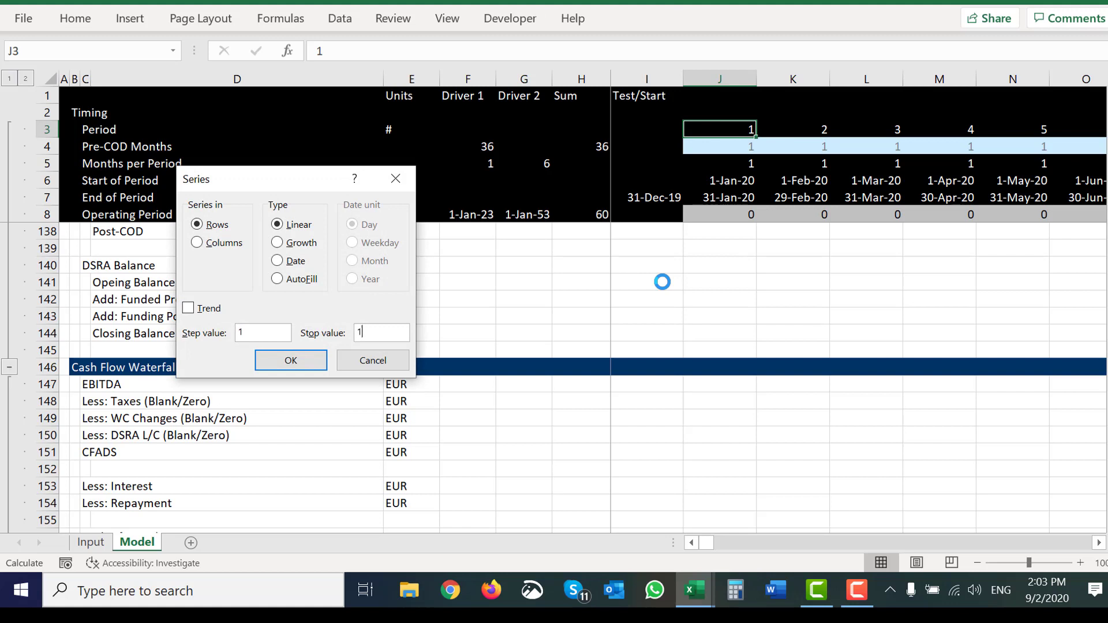
pyautogui.press('Return')
# Inspect the Pre-COD flag formulas in J4 and K4 and the driver in F4 they refer to
pyautogui.press('Down')
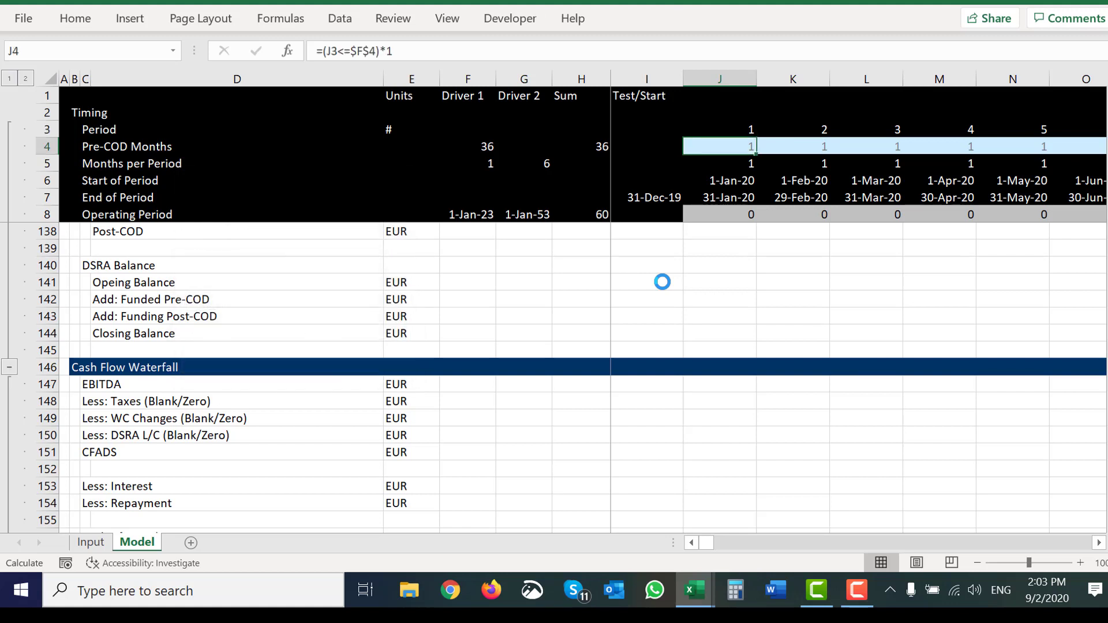
pyautogui.press('F2')
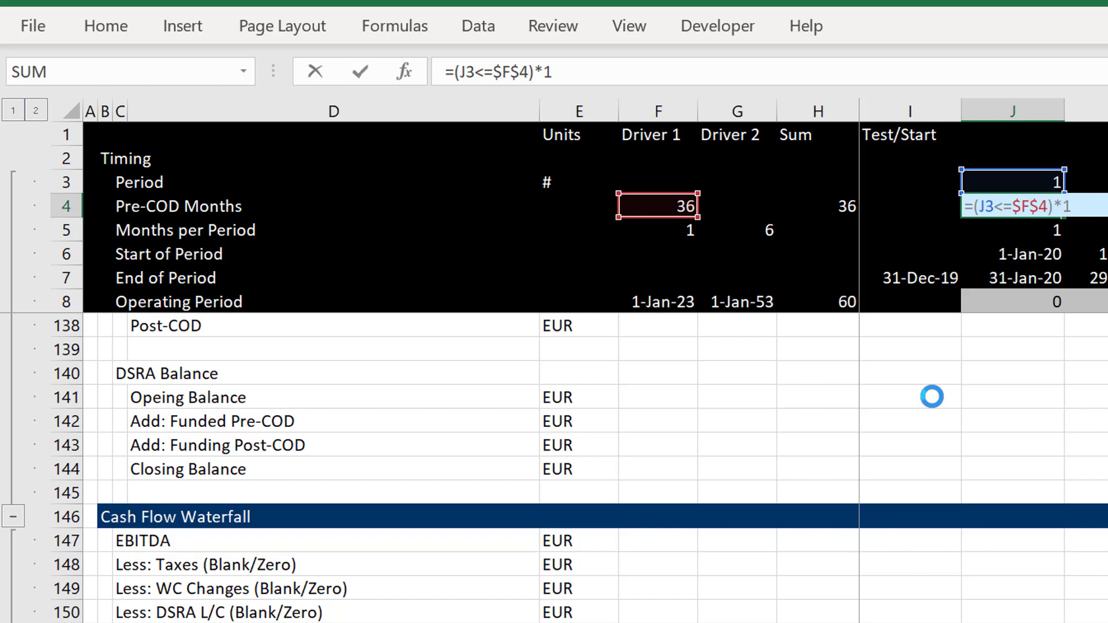
pyautogui.hotkey('ctrl', 'Return')
pyautogui.press('Left')
pyautogui.press('Left')
pyautogui.press('Left')
pyautogui.press('Left')
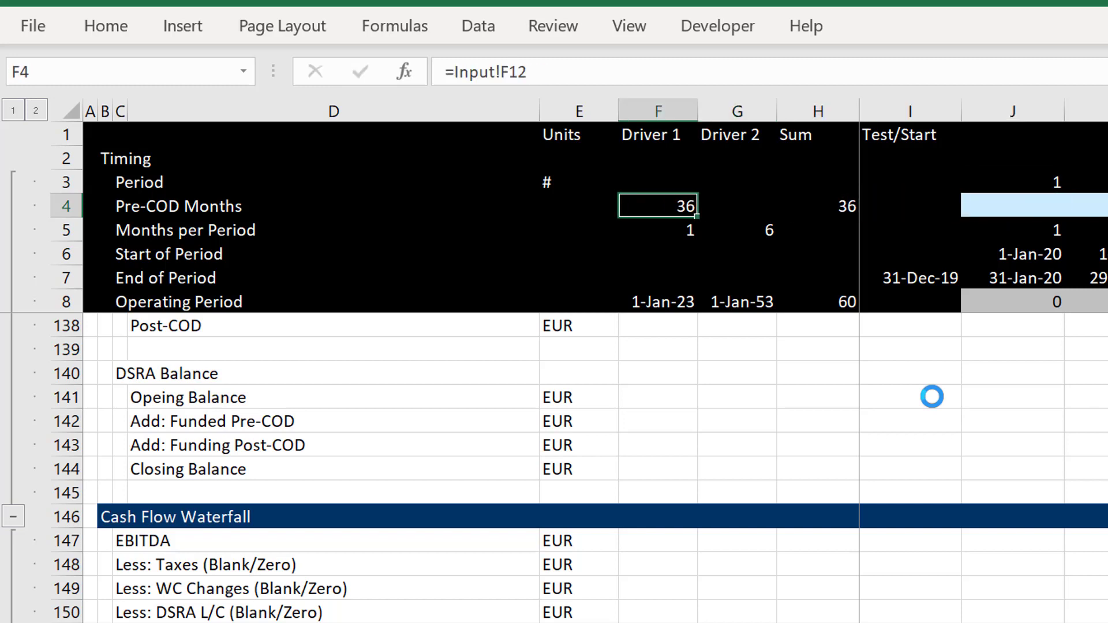
pyautogui.press('Right')
pyautogui.press('Right')
pyautogui.press('Right')
pyautogui.press('Right')
pyautogui.press('Left')
pyautogui.press('Left')
pyautogui.press('Right')
pyautogui.press('Right')
pyautogui.press('Right')
pyautogui.press('Right')
pyautogui.press('Right')
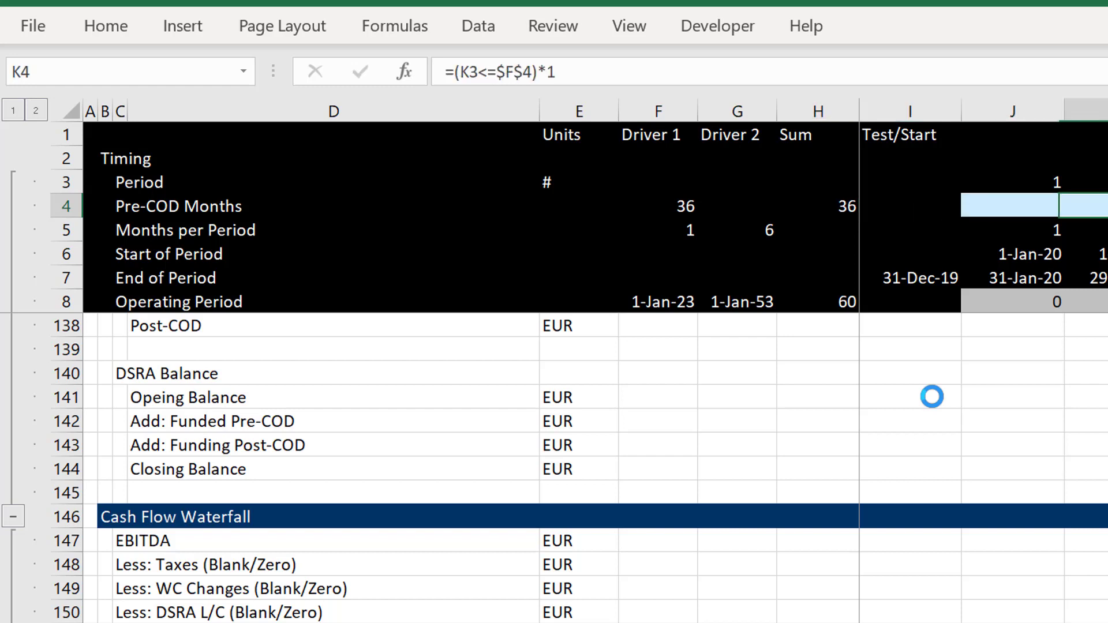
# Rename the row 4 label in C4 as Pre-COD Flag
pyautogui.press('Left')
pyautogui.press('Left')
pyautogui.press('Left')
pyautogui.press('Left')
pyautogui.press('Left')
pyautogui.press('Left')
pyautogui.press('Left')
pyautogui.press('Left')
pyautogui.press('Left')
pyautogui.press('Left')
pyautogui.press('Left')
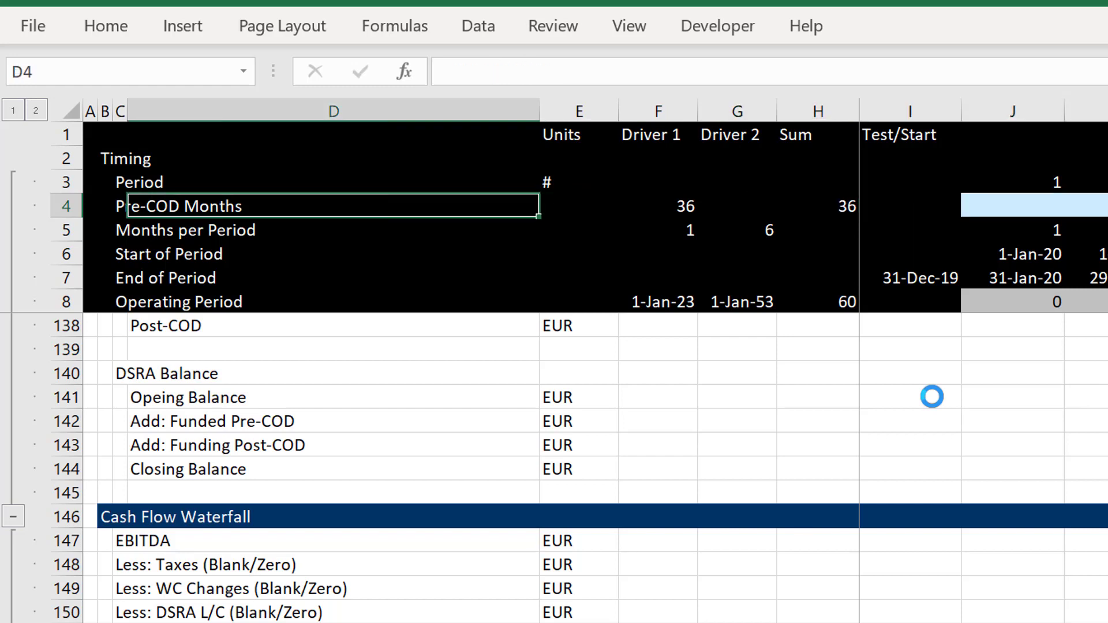
pyautogui.press('Right')
pyautogui.write('Pe')
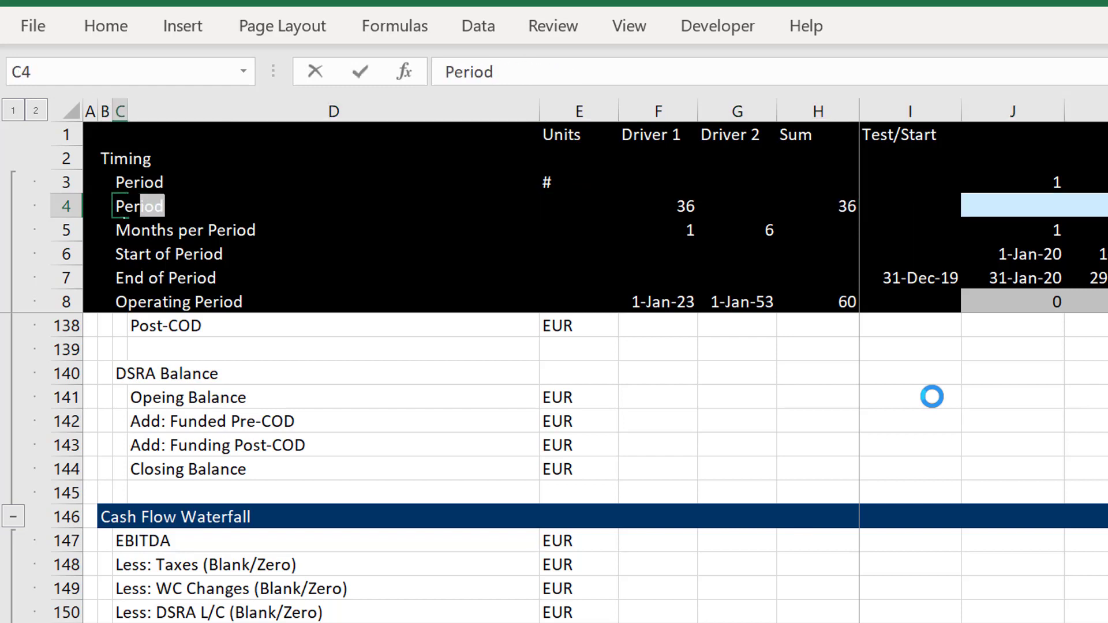
pyautogui.press('BackSpace')
pyautogui.press('BackSpace')
pyautogui.write('re')
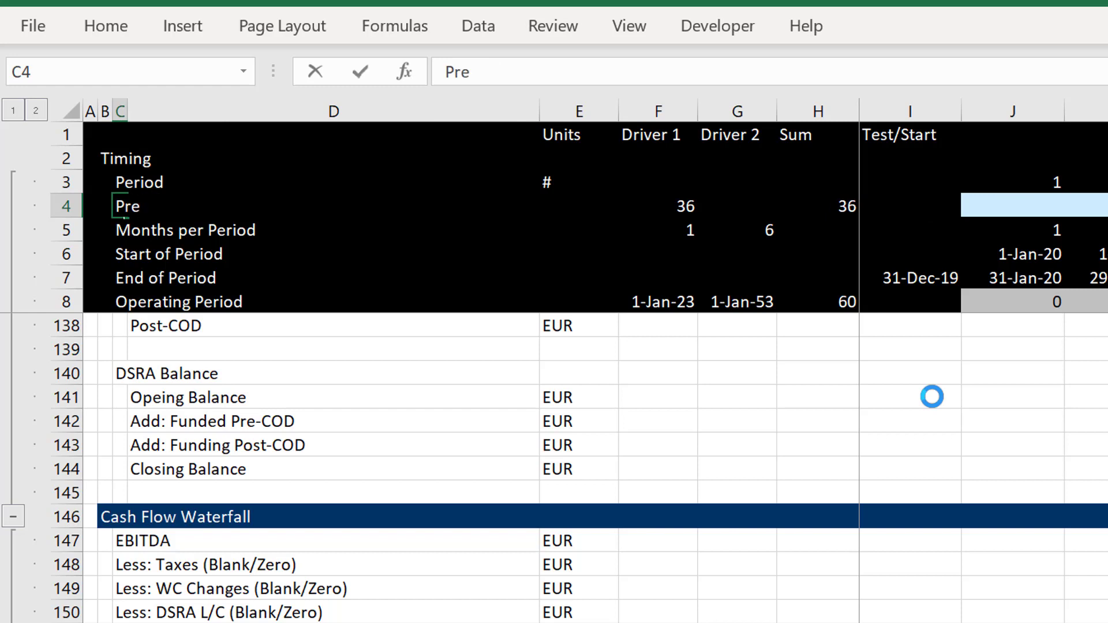
pyautogui.write('-COFl')
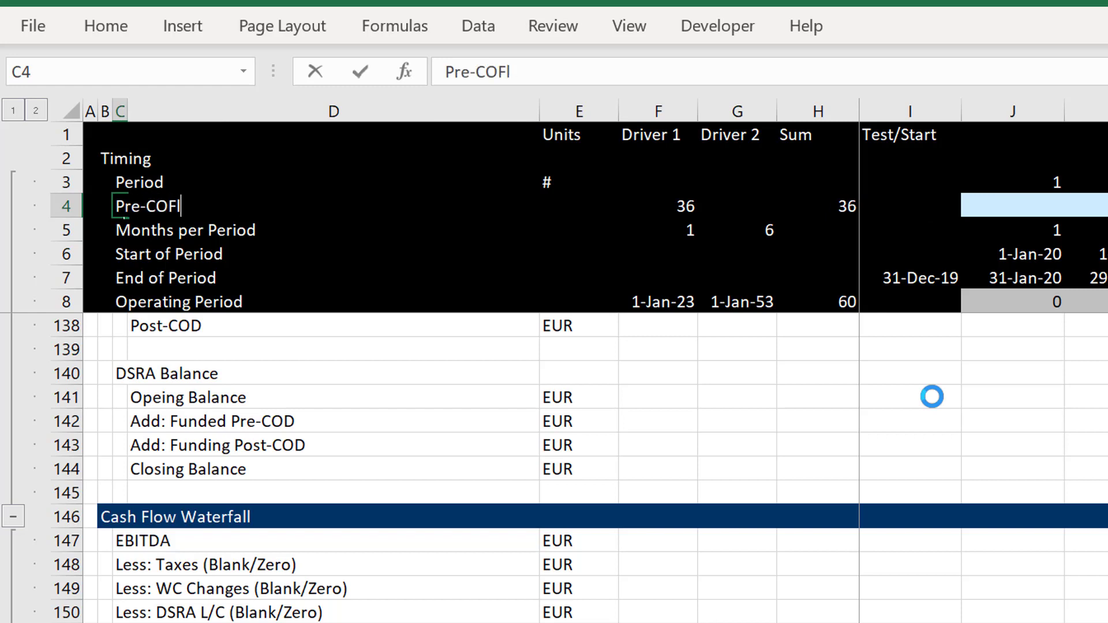
pyautogui.press('BackSpace')
pyautogui.press('BackSpace')
pyautogui.write('D F')
pyautogui.write('lat')
pyautogui.press('BackSpace')
pyautogui.write('g')
pyautogui.press('Return')
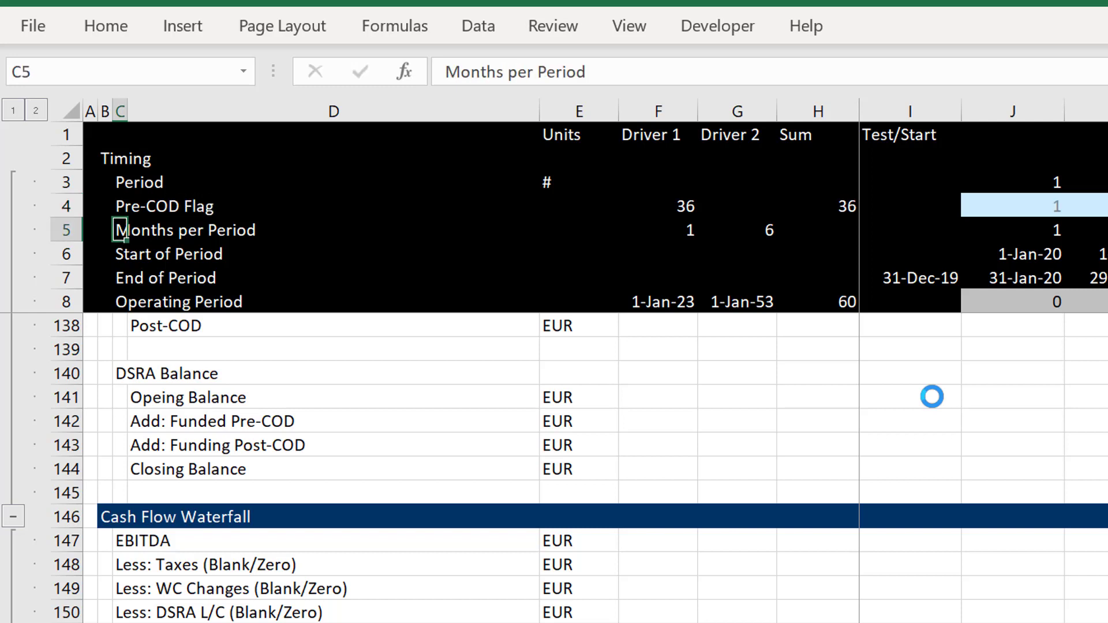
# Review the Units, Driver 1, Driver 2 and Sum column headers in row 1
pyautogui.press('Up')
pyautogui.press('Right')
pyautogui.press('Right')
pyautogui.press('Up')
pyautogui.press('Up')
pyautogui.press('Up')
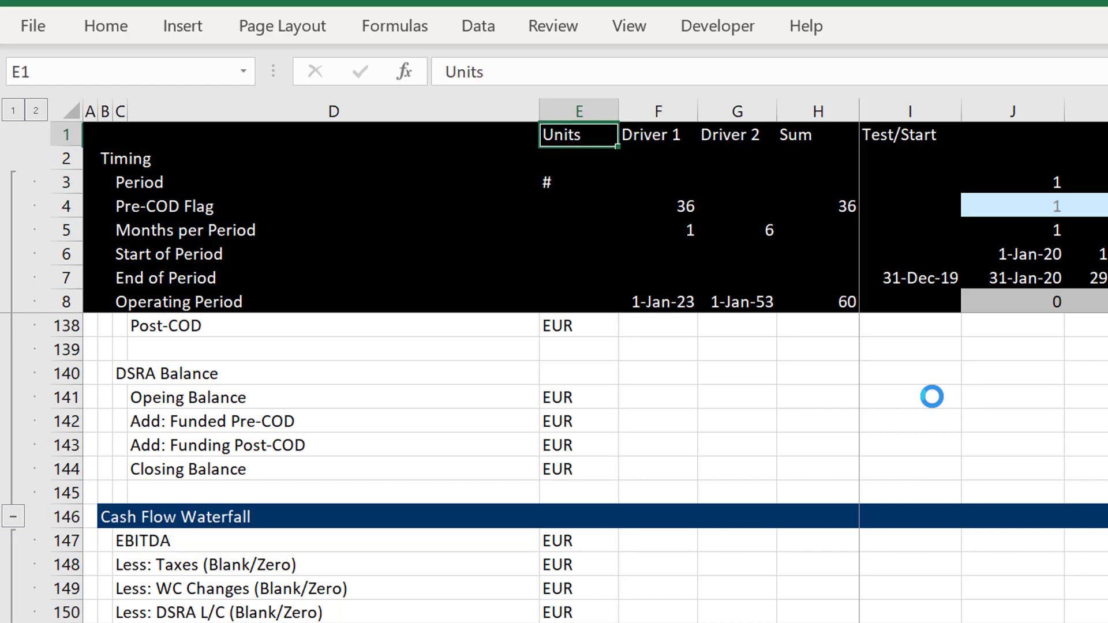
pyautogui.press('Left')
pyautogui.press('Right')
pyautogui.press('Right')
pyautogui.press('Right')
pyautogui.press('Right')
pyautogui.press('Left')
pyautogui.press('Left')
pyautogui.press('Left')
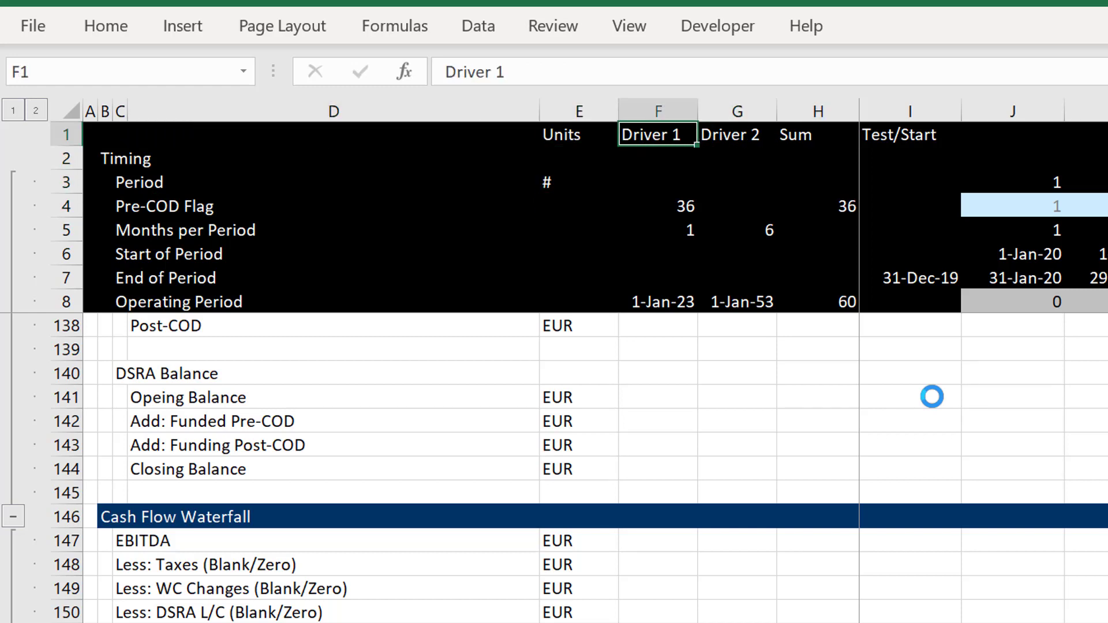
pyautogui.press('Right')
pyautogui.press('Right')
pyautogui.press('Right')
pyautogui.press('Left')
pyautogui.press('Left')
pyautogui.press('Left')
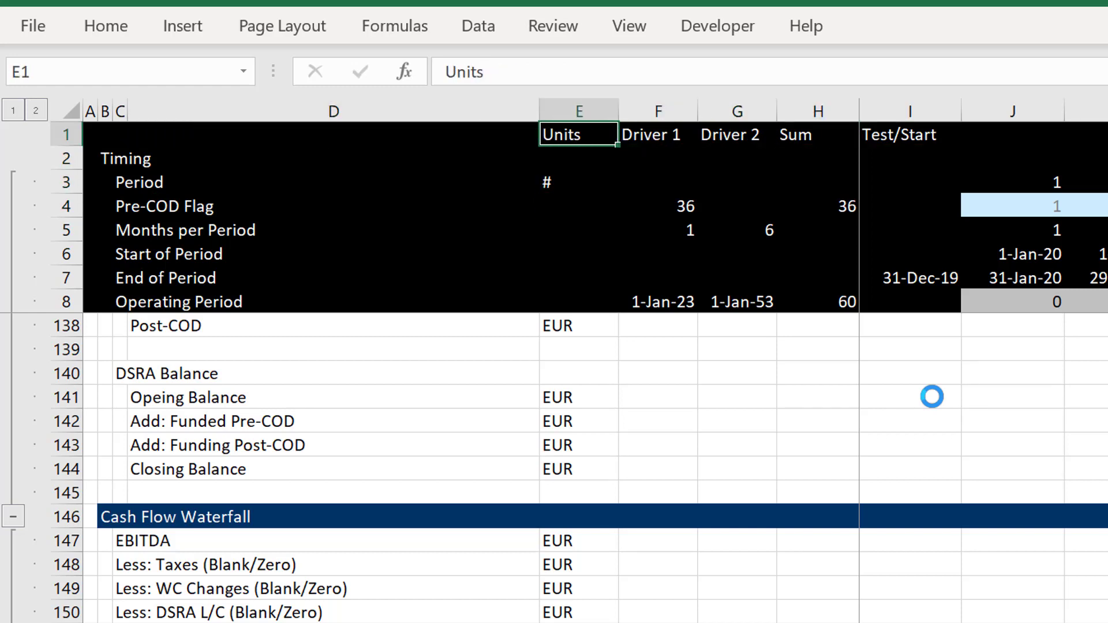
# Centre the Units, Driver 1, Driver 2 and Sum headers in E1:H1 horizontally
pyautogui.hotkey('shift', 'Right')
pyautogui.hotkey('shift', 'Right')
pyautogui.hotkey('shift', 'Right')
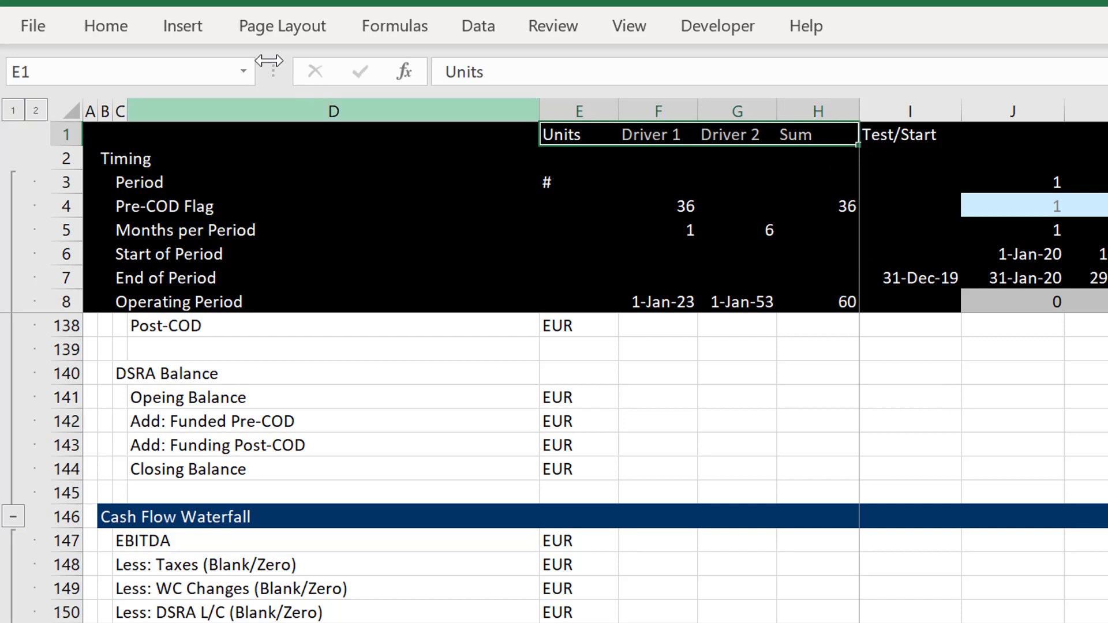
pyautogui.click(113, 25)
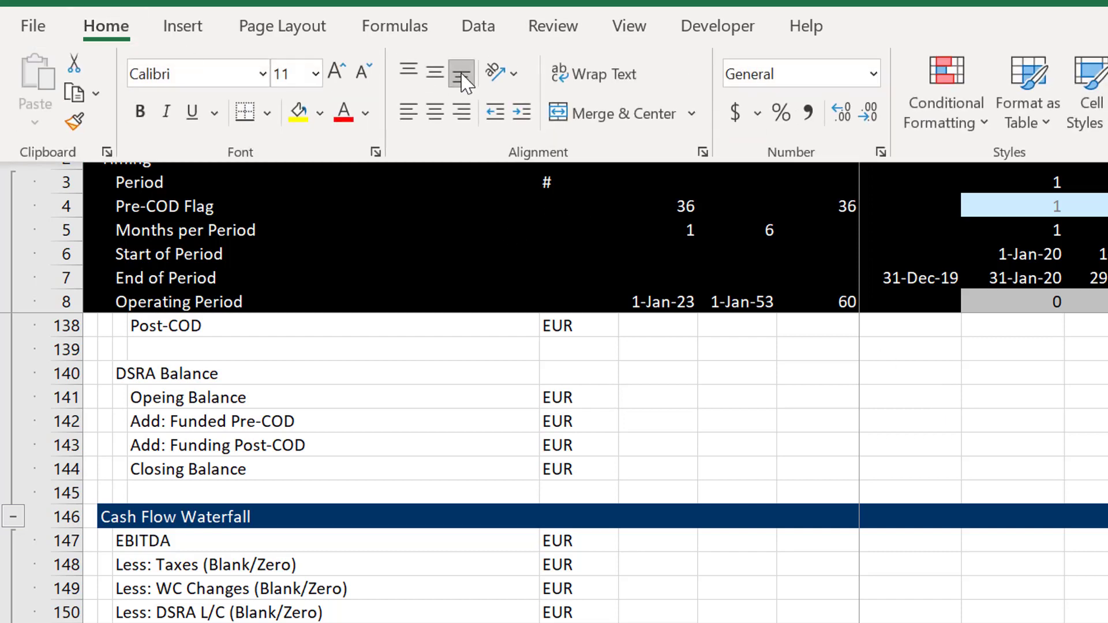
pyautogui.click(434, 113)
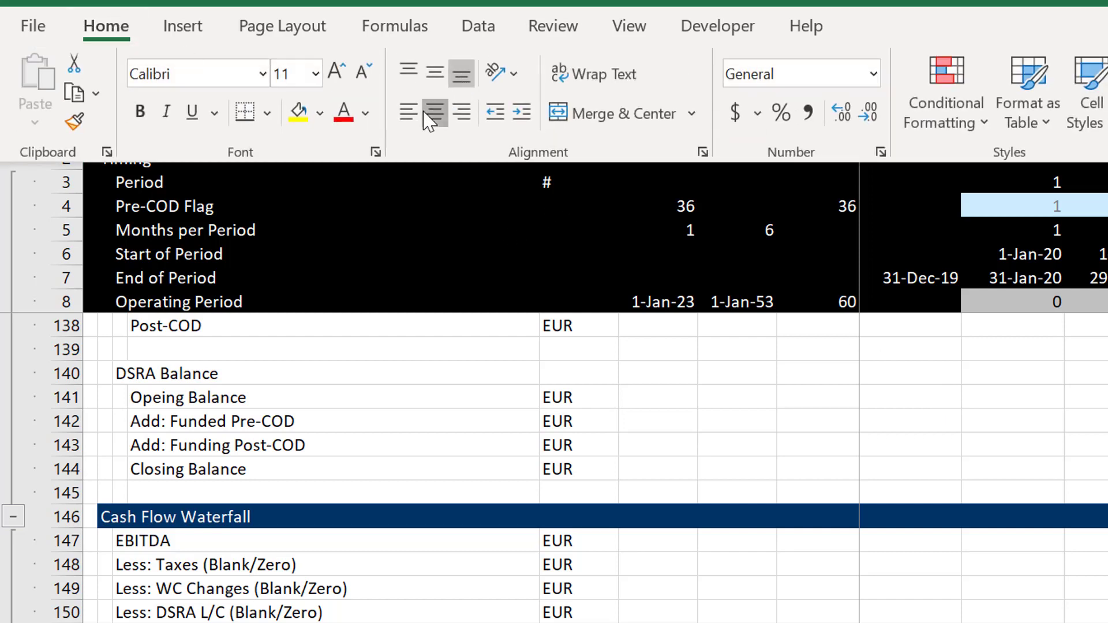
pyautogui.click(772, 415)
pyautogui.click(754, 396)
pyautogui.press('Right')
pyautogui.press('Right')
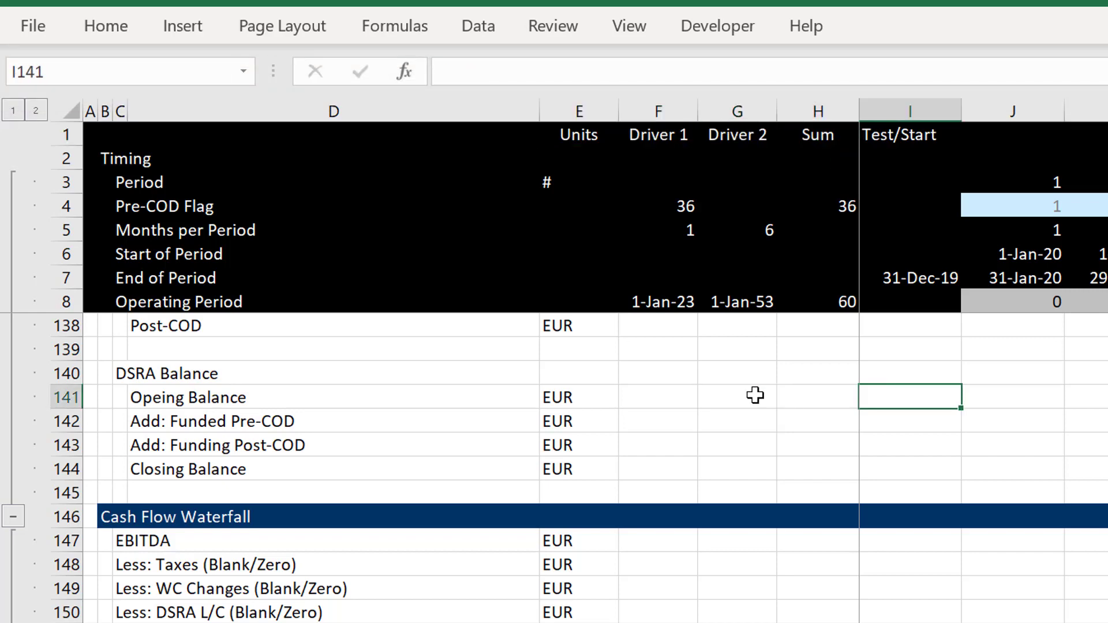
# Inspect the formula behind the starting End of Period date in I7
pyautogui.press('Up')
pyautogui.press('Up')
pyautogui.press('Up')
pyautogui.press('Up')
pyautogui.press('Up')
pyautogui.press('Up')
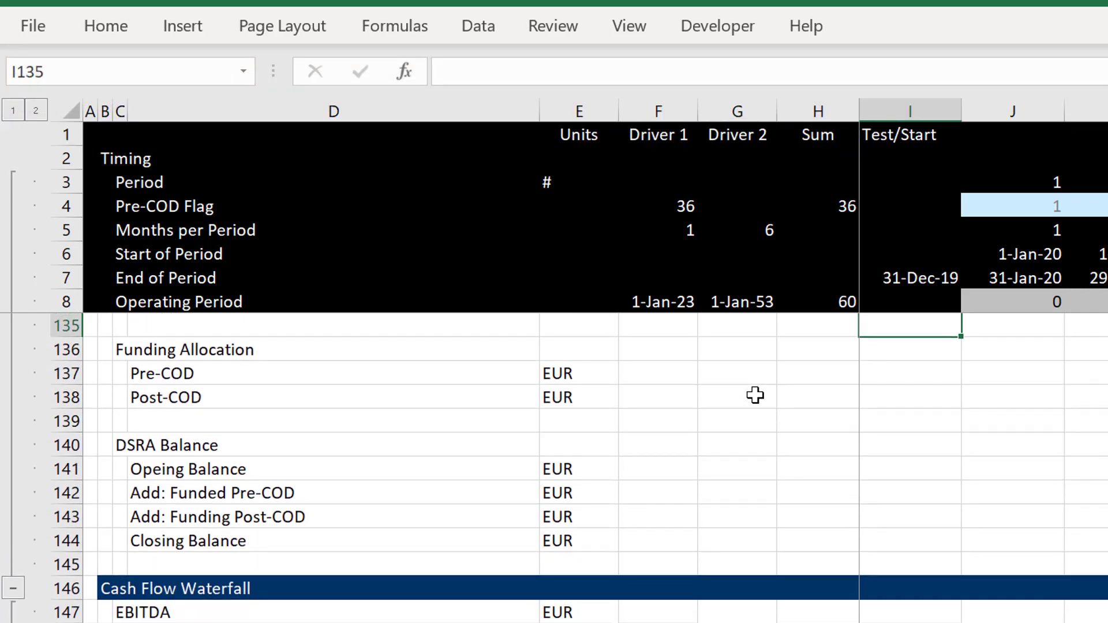
pyautogui.press('Up')
pyautogui.press('Up')
pyautogui.press('Up')
pyautogui.press('Up')
pyautogui.press('Up')
pyautogui.press('Up')
pyautogui.press('Up')
pyautogui.press('Up')
pyautogui.press('Up')
pyautogui.press('Up')
pyautogui.press('Up')
pyautogui.press('Up')
pyautogui.press('Up')
pyautogui.press('Up')
pyautogui.press('Up')
pyautogui.press('Up')
pyautogui.press('Up')
pyautogui.press('Up')
pyautogui.press('Up')
pyautogui.press('Up')
pyautogui.press('Up')
pyautogui.press('Up')
pyautogui.press('Up')
pyautogui.press('Up')
pyautogui.press('Up')
pyautogui.press('Up')
pyautogui.press('Up')
pyautogui.press('Up')
pyautogui.press('Up')
pyautogui.press('Up')
pyautogui.press('Up')
pyautogui.press('Up')
pyautogui.press('Up')
pyautogui.press('Up')
pyautogui.press('Up')
pyautogui.press('Up')
pyautogui.press('Up')
pyautogui.press('Up')
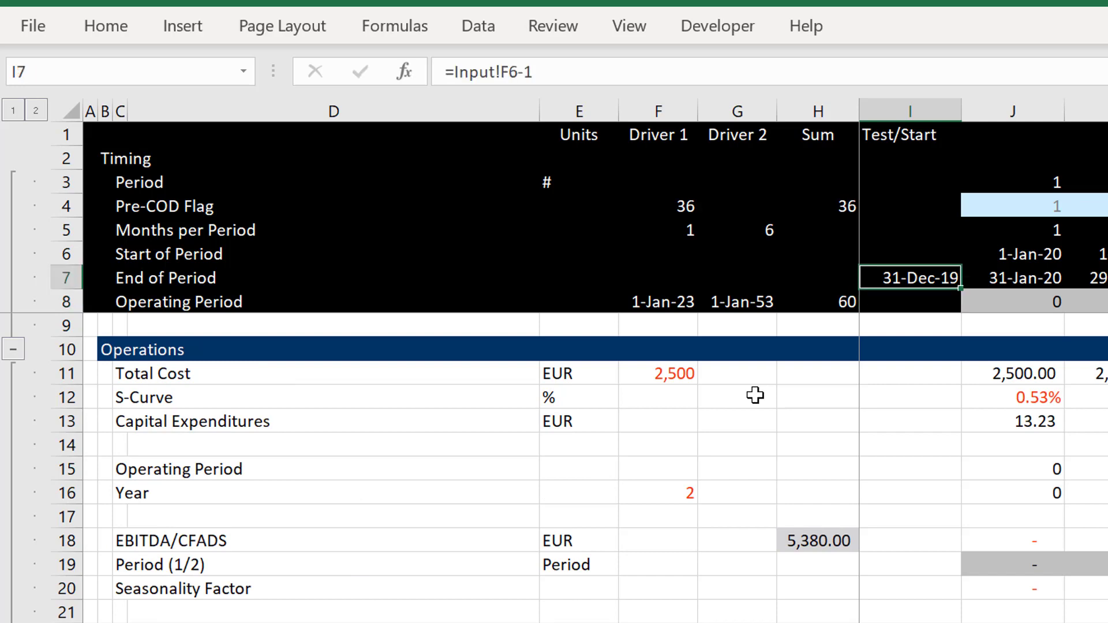
pyautogui.press('F2')
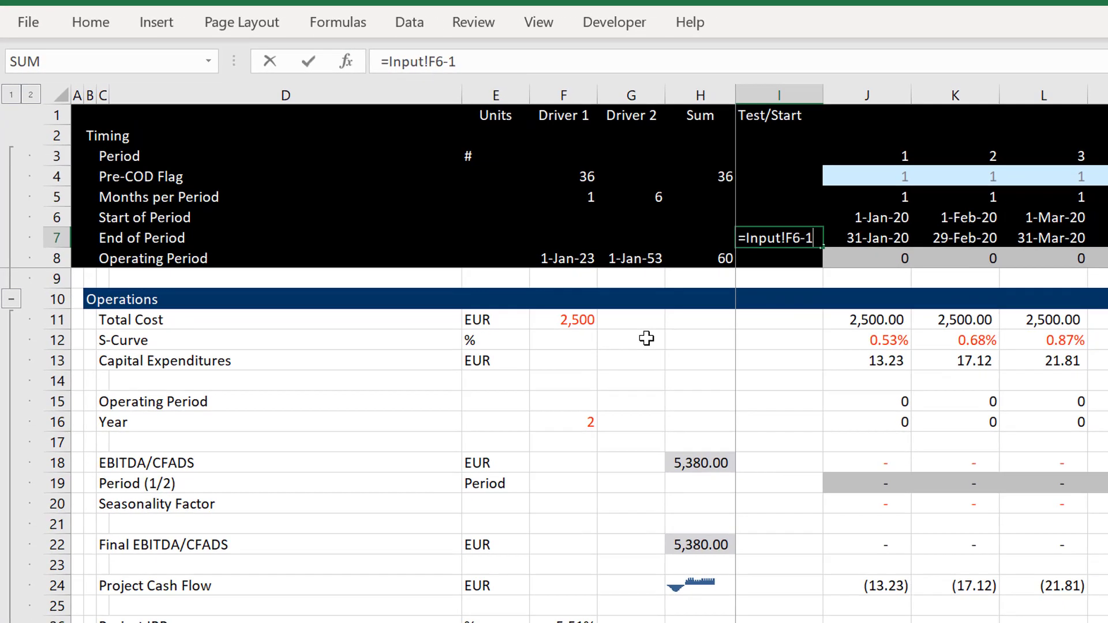
pyautogui.hotkey('ctrl', 'Return')
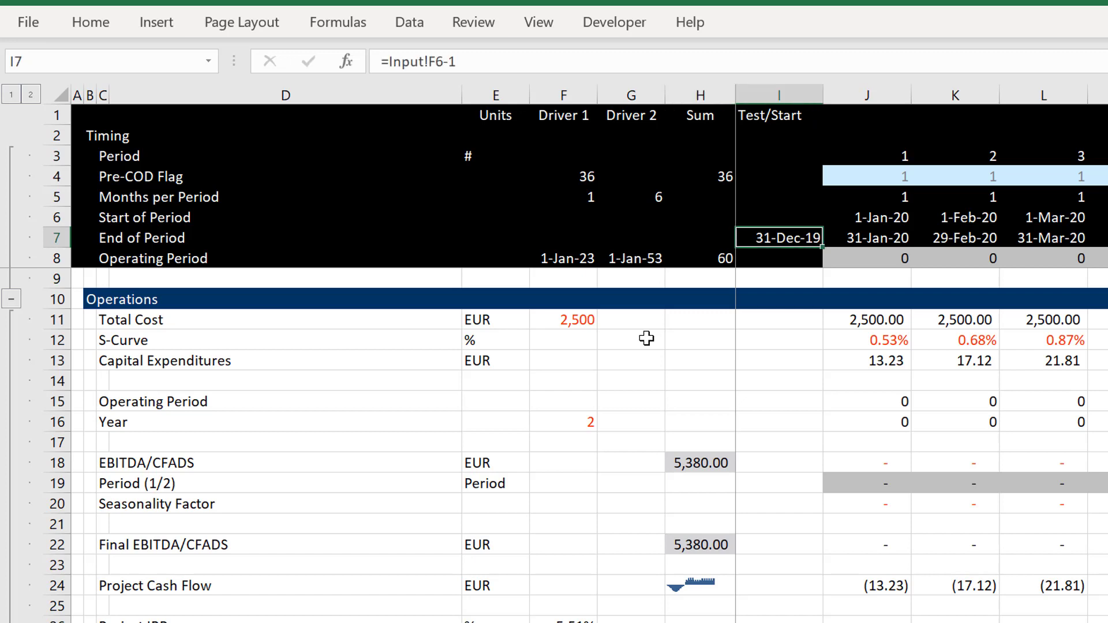
# Inspect the first period's Start of Period formula in J6 and End of Period formula in J7
pyautogui.press('Up')
pyautogui.press('Right')
pyautogui.press('F2')
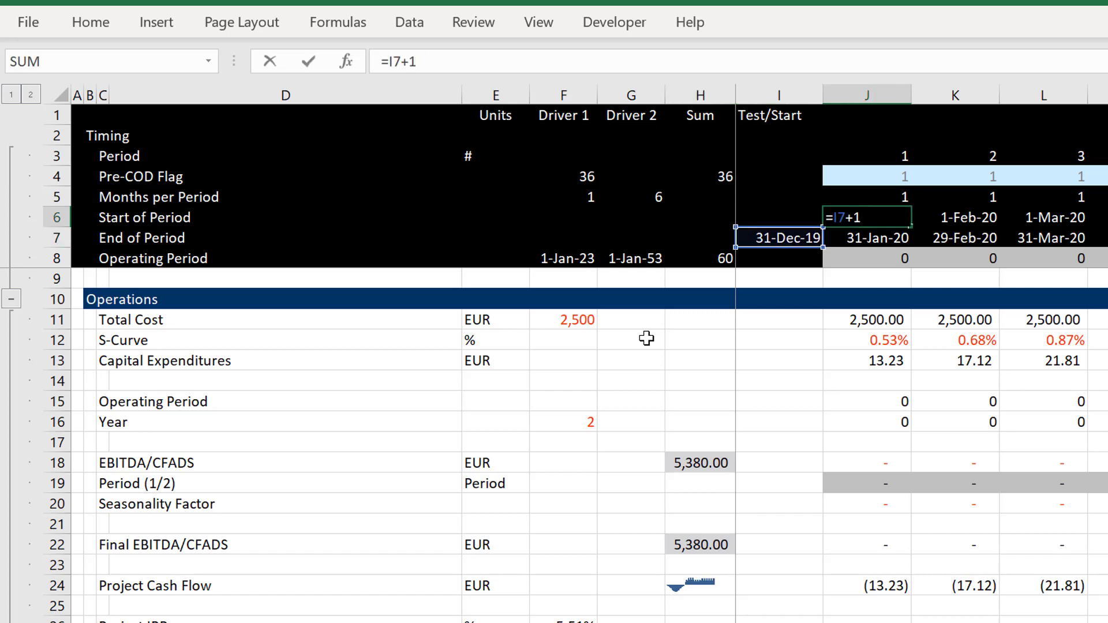
pyautogui.press('Escape')
pyautogui.press('Down')
pyautogui.press('F2')
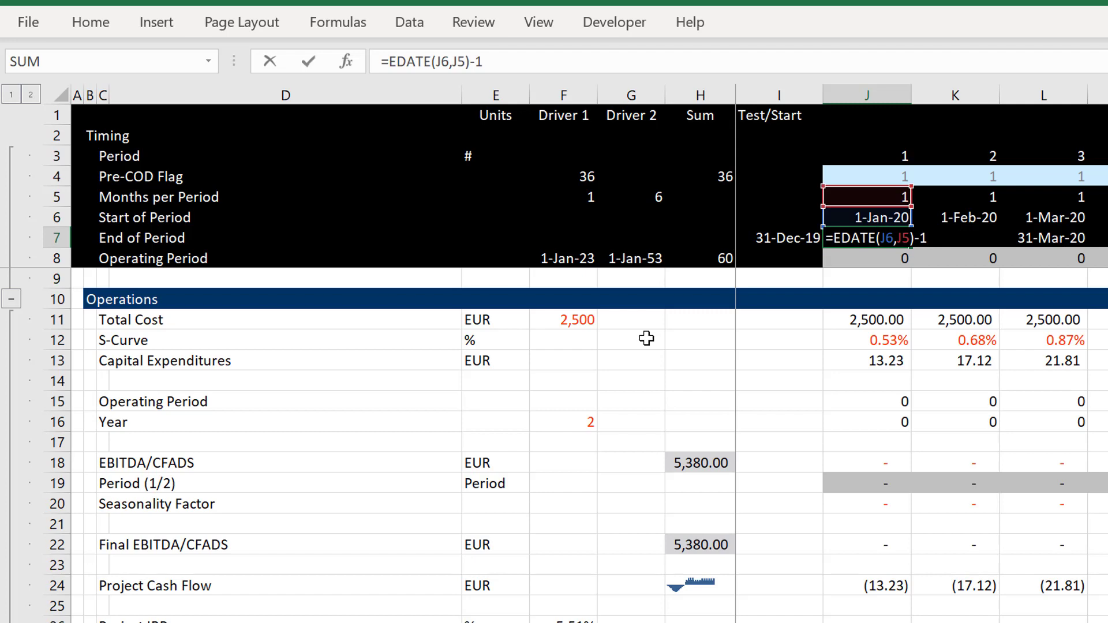
pyautogui.press('Escape')
# Inspect the Months per Period formula in J5 and the flag and drivers it refers to
pyautogui.press('Up')
pyautogui.press('Up')
pyautogui.press('F2')
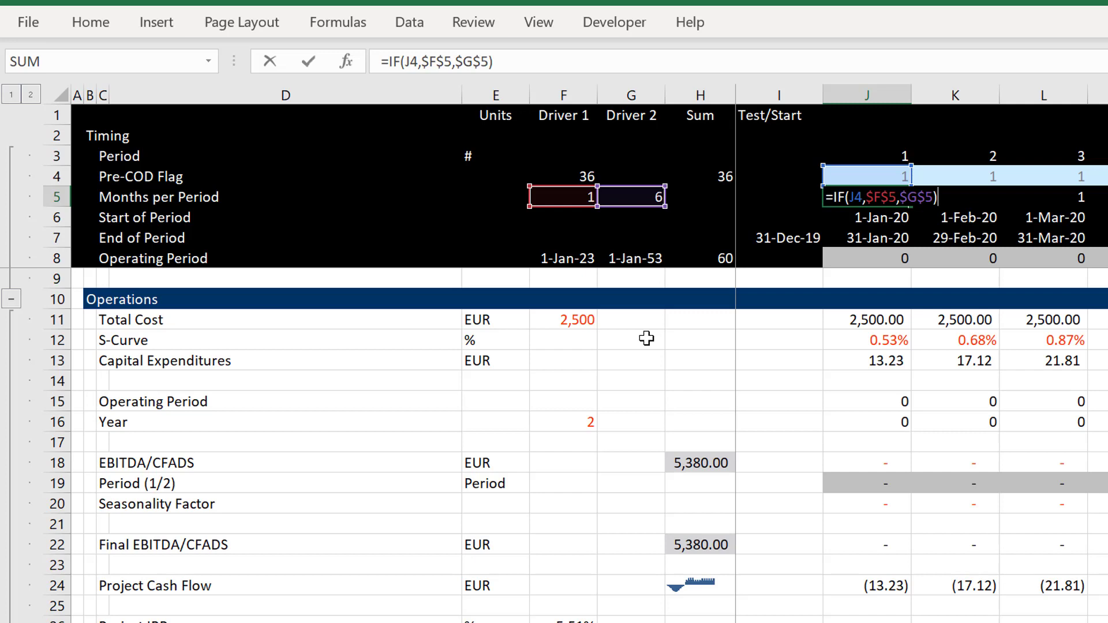
pyautogui.press('Return')
# Examine the timing rows across the timeline from the construction periods into the operating periods
pyautogui.press('Right')
pyautogui.press('Right')
pyautogui.press('Right')
pyautogui.press('Right')
pyautogui.press('Right')
pyautogui.press('Right')
pyautogui.press('Right')
pyautogui.press('Right')
pyautogui.press('Right')
pyautogui.press('Right')
pyautogui.press('Right')
pyautogui.press('Right')
pyautogui.press('Right')
pyautogui.press('Right')
pyautogui.press('Right')
pyautogui.press('Right')
pyautogui.press('Right')
pyautogui.press('Right')
pyautogui.press('Right')
pyautogui.press('Right')
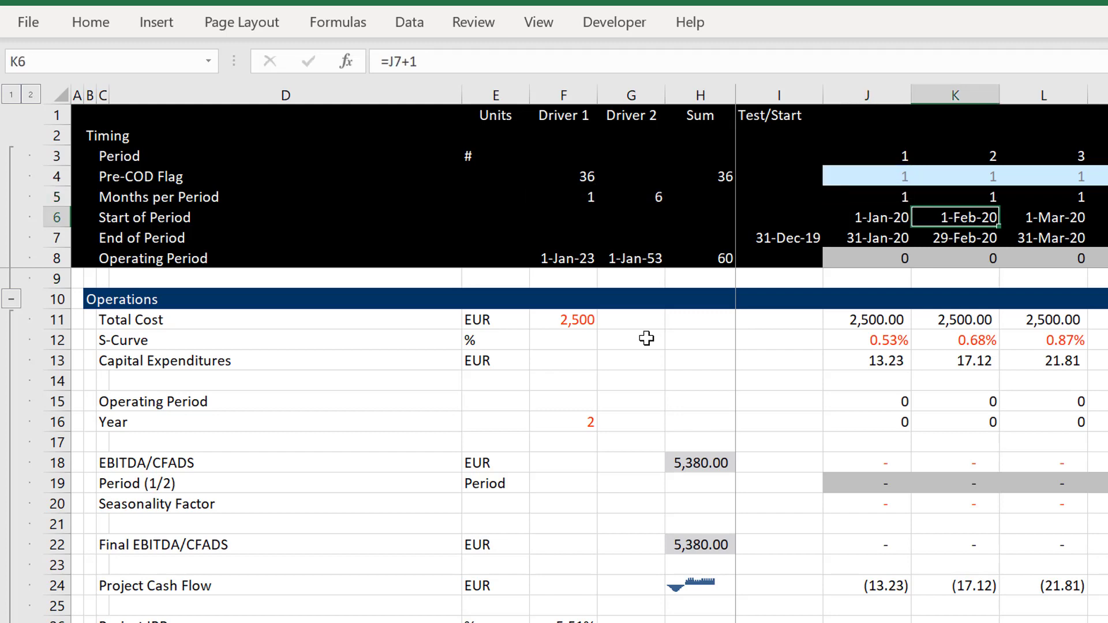
pyautogui.press('Right')
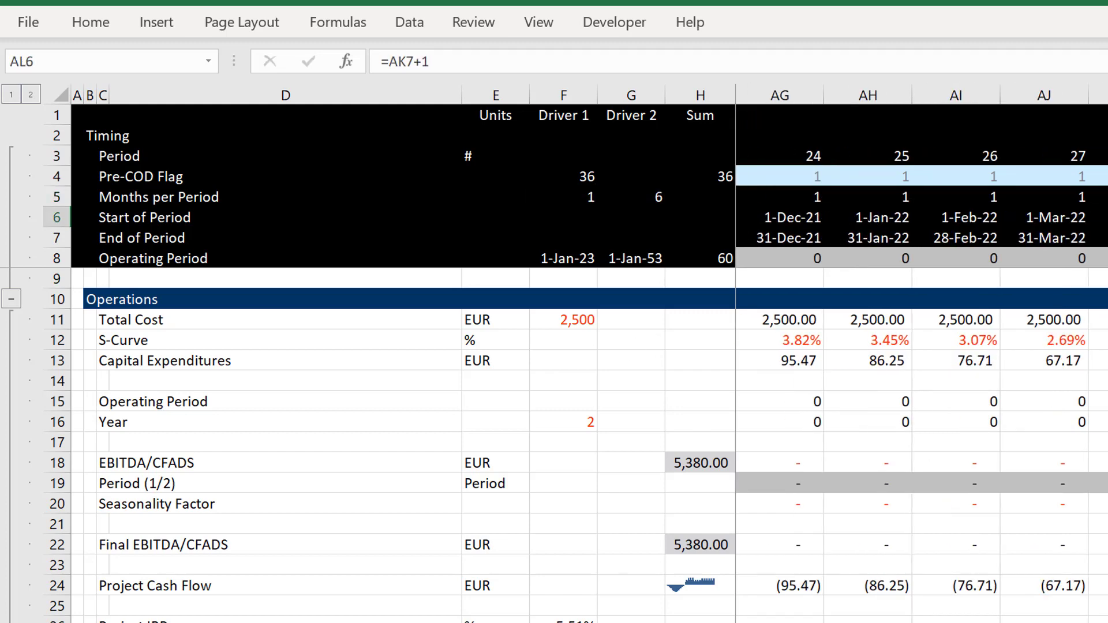
pyautogui.keyDown('ctrl'); pyautogui.scroll(-3, 979, 482); pyautogui.keyUp('ctrl')
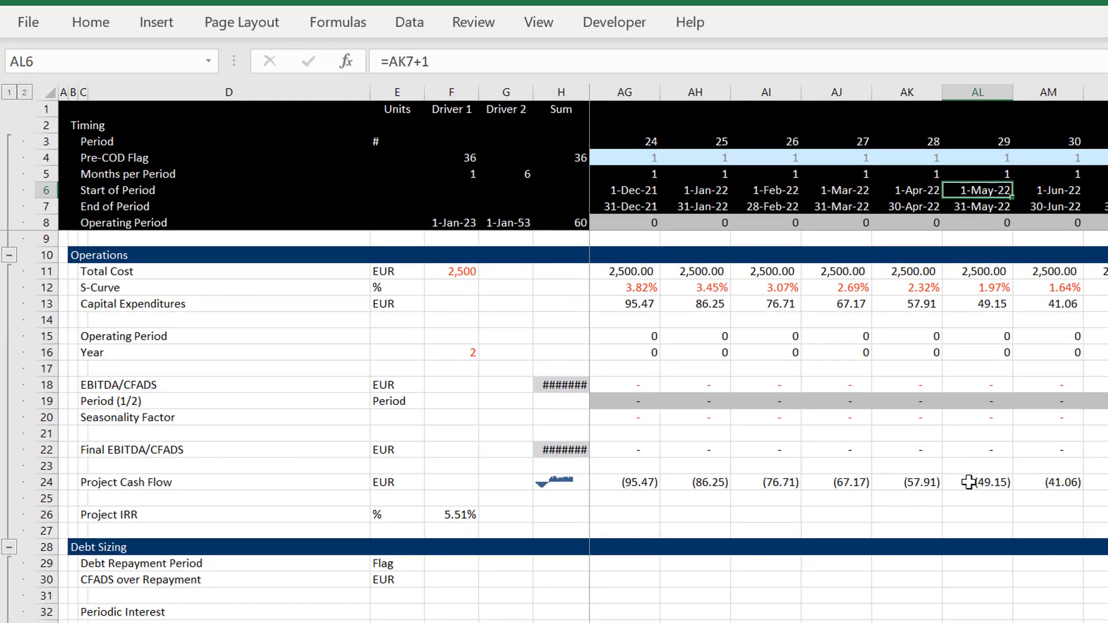
pyautogui.press('Right')
pyautogui.press('Right')
pyautogui.press('Right')
pyautogui.press('Right')
pyautogui.press('Right')
pyautogui.press('Right')
pyautogui.press('Right')
pyautogui.press('Right')
pyautogui.press('Right')
pyautogui.press('Right')
pyautogui.press('Right')
pyautogui.press('Right')
pyautogui.press('Right')
pyautogui.press('Right')
pyautogui.press('Right')
pyautogui.press('Right')
pyautogui.press('Right')
pyautogui.press('Right')
pyautogui.press('Right')
pyautogui.press('Right')
pyautogui.press('Right')
pyautogui.press('Right')
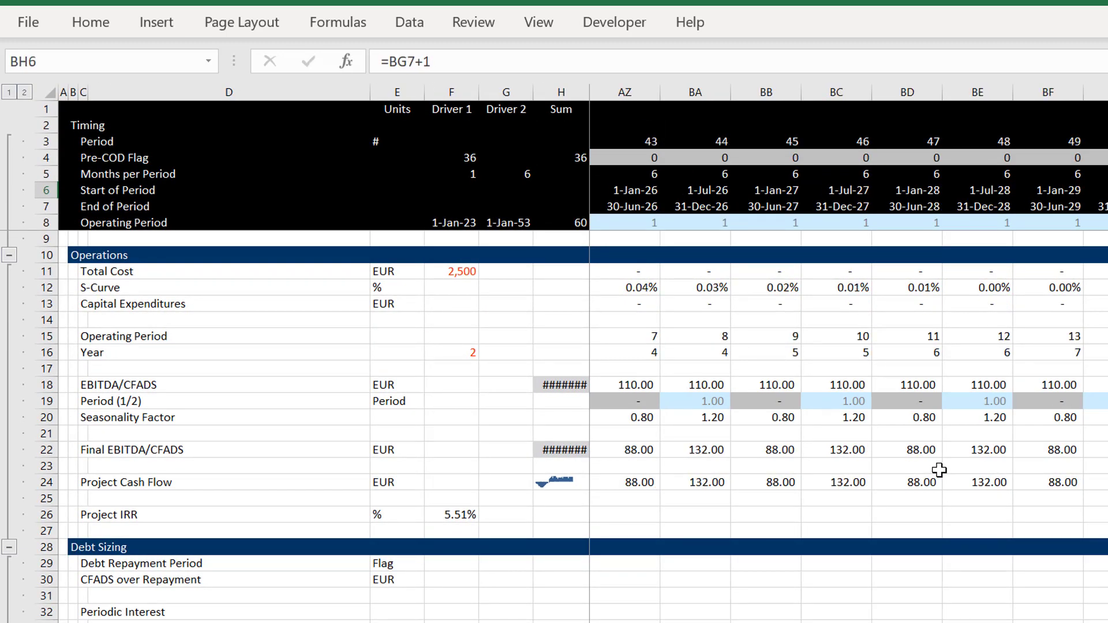
# Examine the period lengths and dates around columns AQ to AT, where construction switches to operations
pyautogui.press('Left')
pyautogui.press('Left')
pyautogui.press('Left')
pyautogui.press('Left')
pyautogui.press('Left')
pyautogui.press('Left')
pyautogui.press('Left')
pyautogui.press('Left')
pyautogui.press('Left')
pyautogui.press('Left')
pyautogui.press('Left')
pyautogui.press('Left')
pyautogui.press('Left')
pyautogui.press('Left')
pyautogui.press('Left')
pyautogui.press('Left')
pyautogui.press('Left')
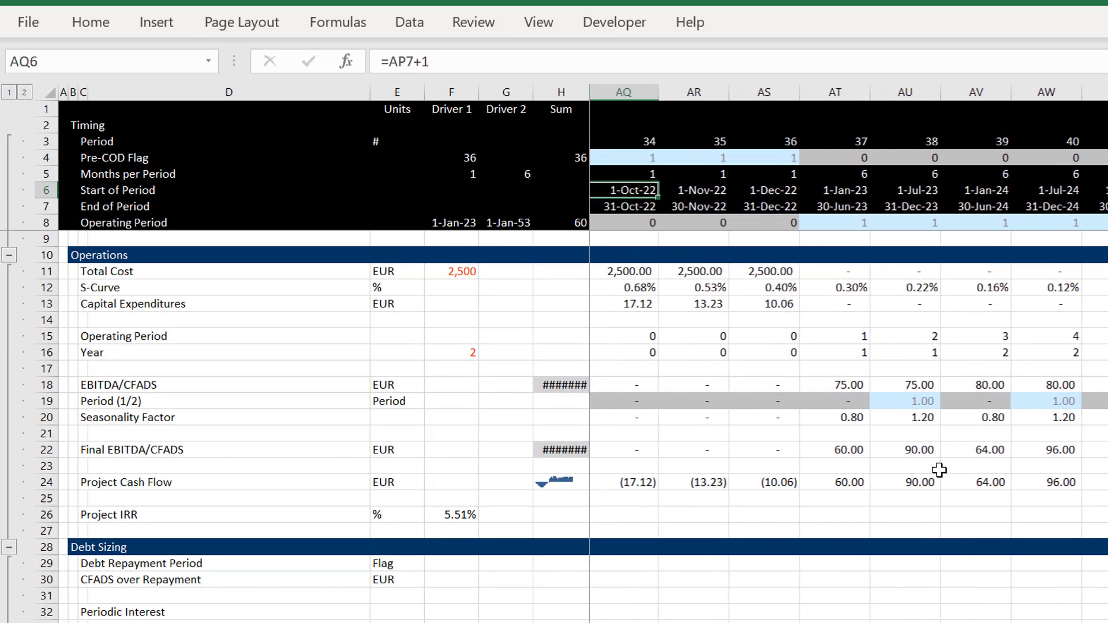
pyautogui.press('Right')
pyautogui.press('Right')
pyautogui.press('Up')
pyautogui.press('Right')
pyautogui.press('Down')
# Inspect the Operating Period start date driver in F8
pyautogui.press('Down')
pyautogui.press('Left')
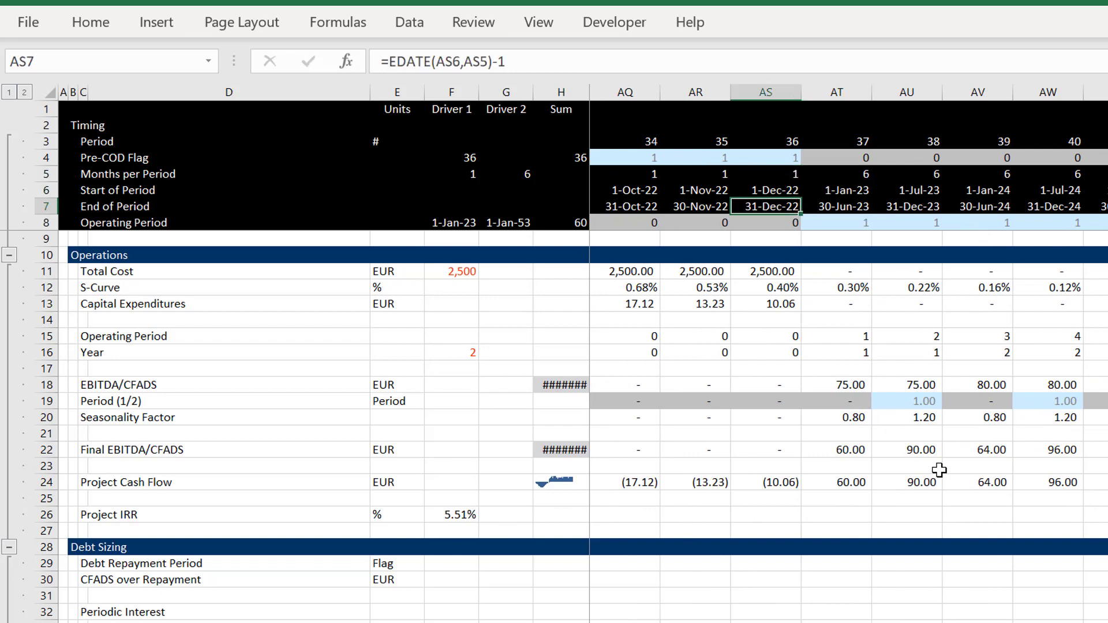
pyautogui.press('Down')
pyautogui.hotkey('ctrl', 'Left')
pyautogui.press('Left')
pyautogui.press('Left')
pyautogui.press('Left')
pyautogui.press('Left')
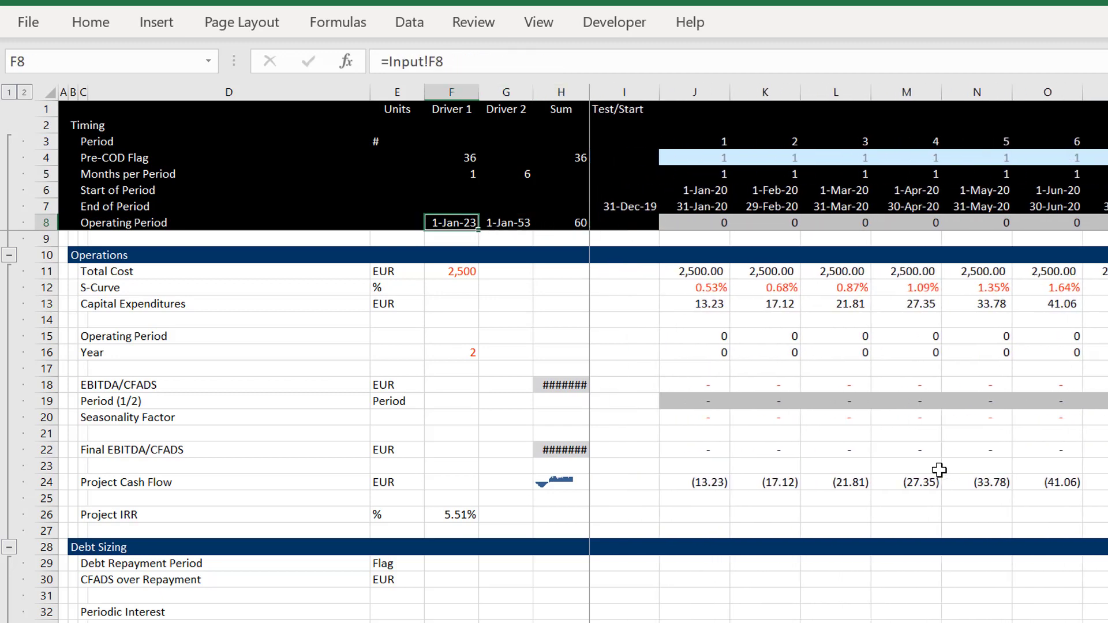
pyautogui.press('F2')
pyautogui.press('Escape')
pyautogui.press('Right')
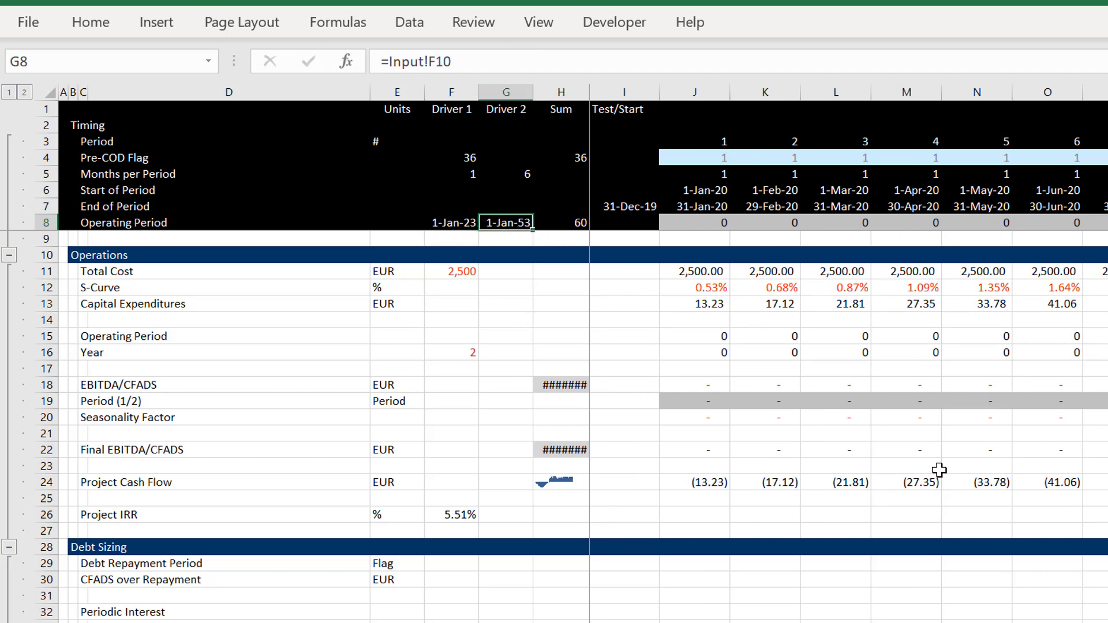
# Trace the Operating Period end date driver in G8 to its Input sheet source, return, and check the sum in H8
pyautogui.hotkey('ctrl', '[')
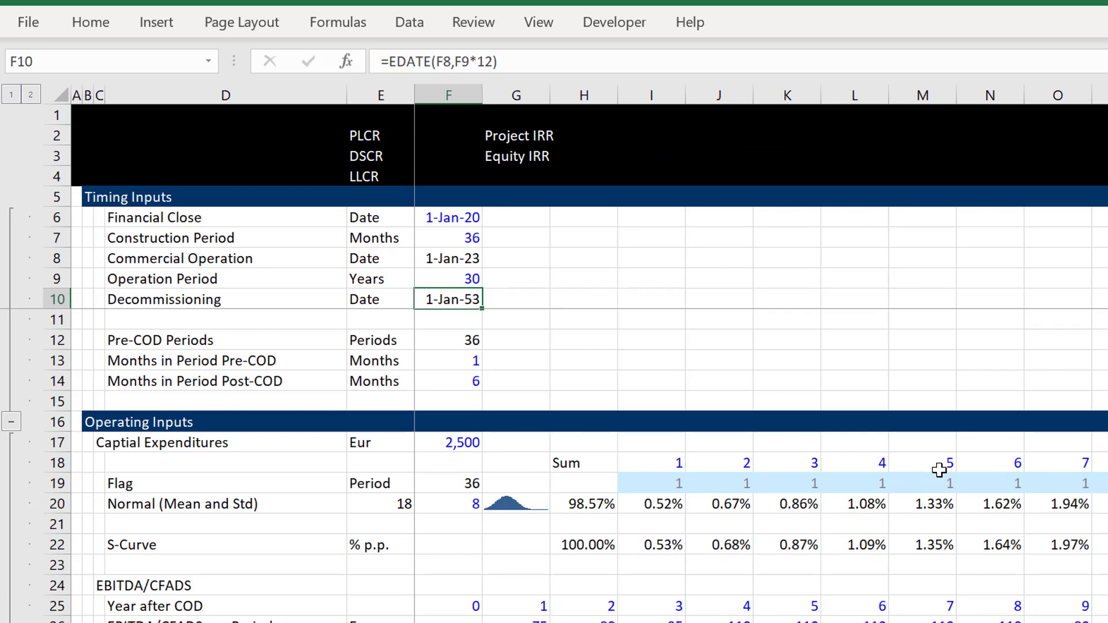
pyautogui.press('F5')
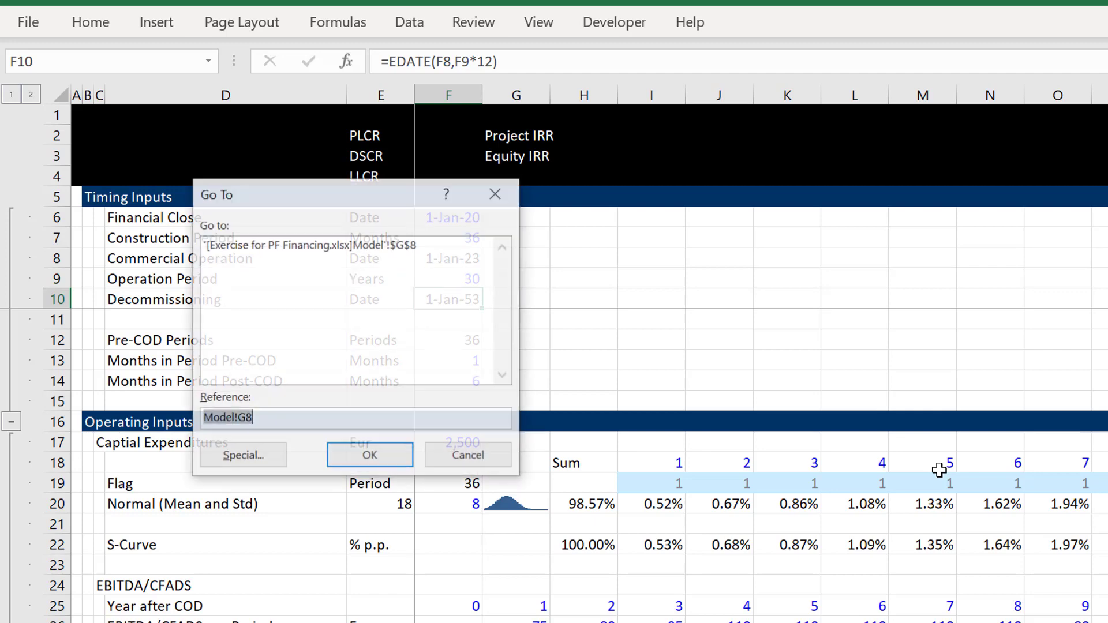
pyautogui.press('Return')
pyautogui.press('Right')
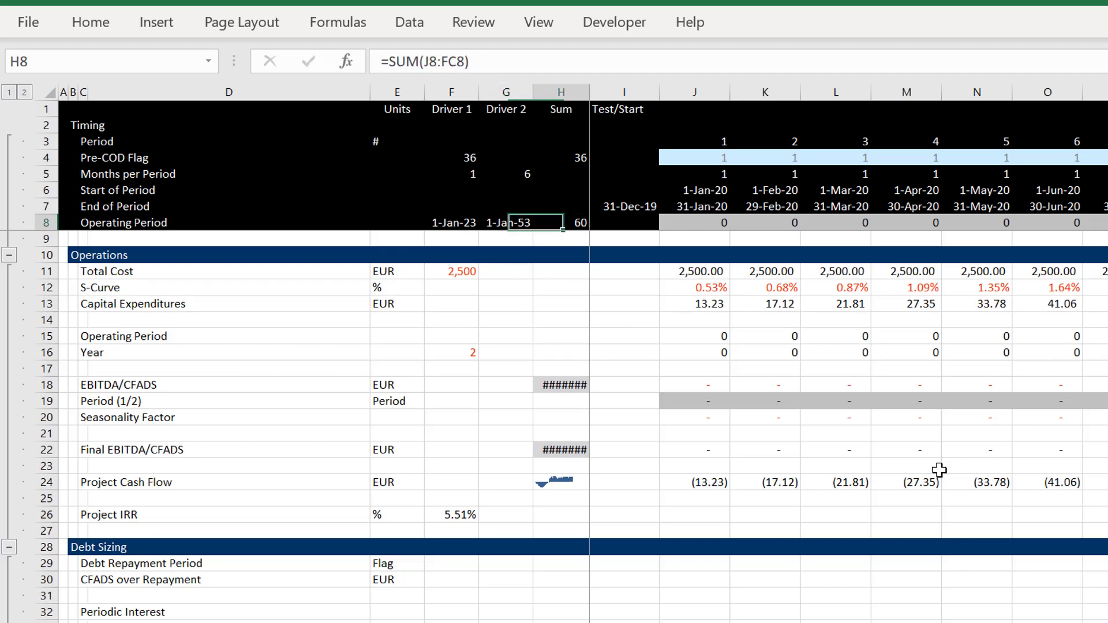
# Trace the dependents of the first-period Total Cost in J11
pyautogui.press('Right')
pyautogui.press('Right')
pyautogui.press('Right')
pyautogui.press('Down')
pyautogui.press('Down')
pyautogui.press('Down')
pyautogui.press('Left')
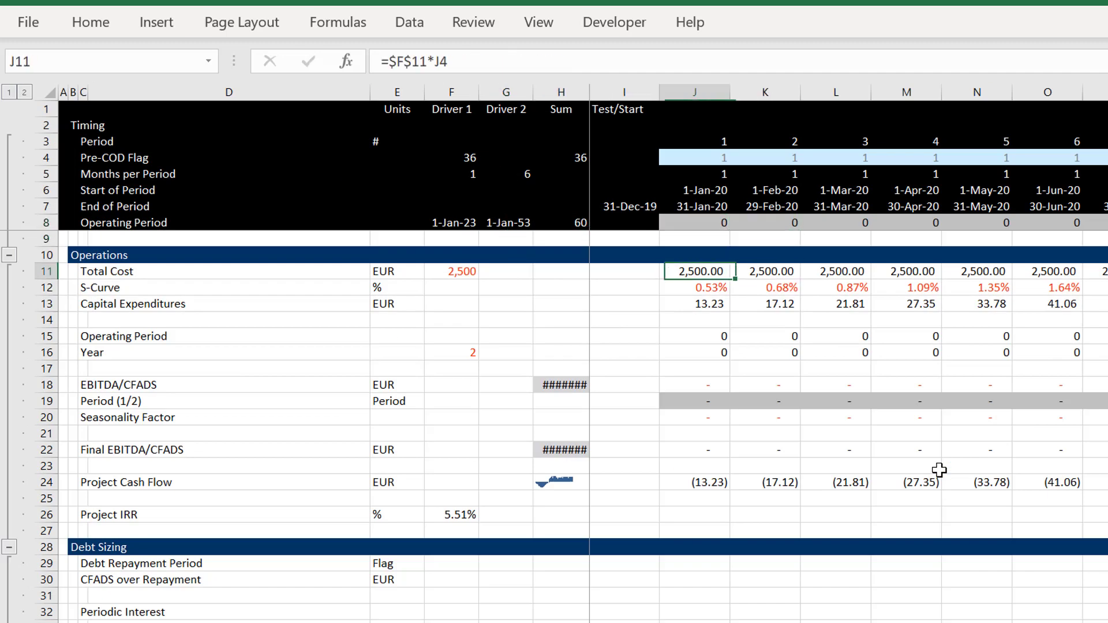
pyautogui.hotkey('alt', 'm')
pyautogui.press('d')
pyautogui.press('Up')
pyautogui.press('Up')
pyautogui.press('Up')
pyautogui.press('Up')
pyautogui.press('Up')
pyautogui.press('Up')
pyautogui.press('Up')
pyautogui.press('Up')
pyautogui.press('Up')
pyautogui.press('Up')
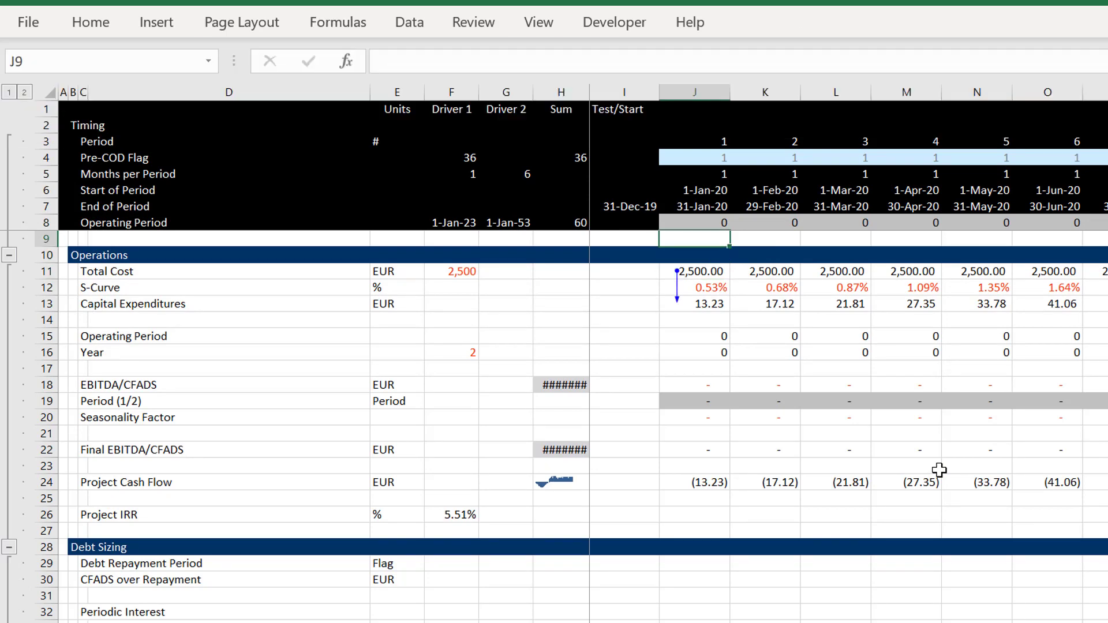
# Widen the Sum column H so that its EBITDA/CFADS totals fit
pyautogui.press('Down')
pyautogui.press('Down')
pyautogui.press('Down')
pyautogui.press('Down')
pyautogui.press('Down')
pyautogui.press('Down')
pyautogui.press('Down')
pyautogui.press('Down')
pyautogui.press('Down')
pyautogui.press('Down')
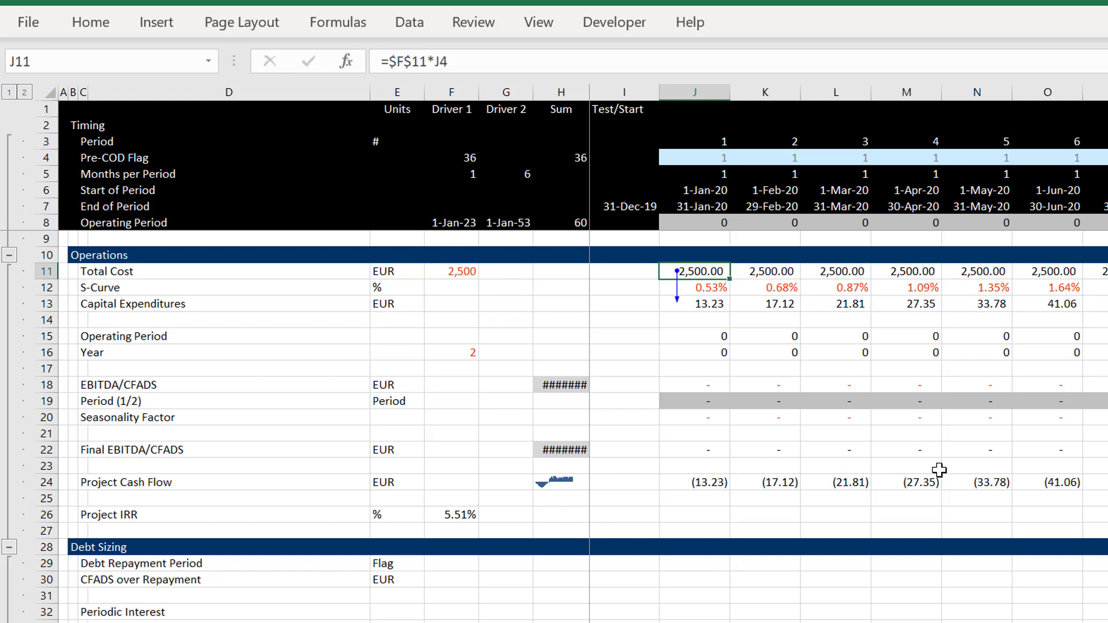
pyautogui.press('Down')
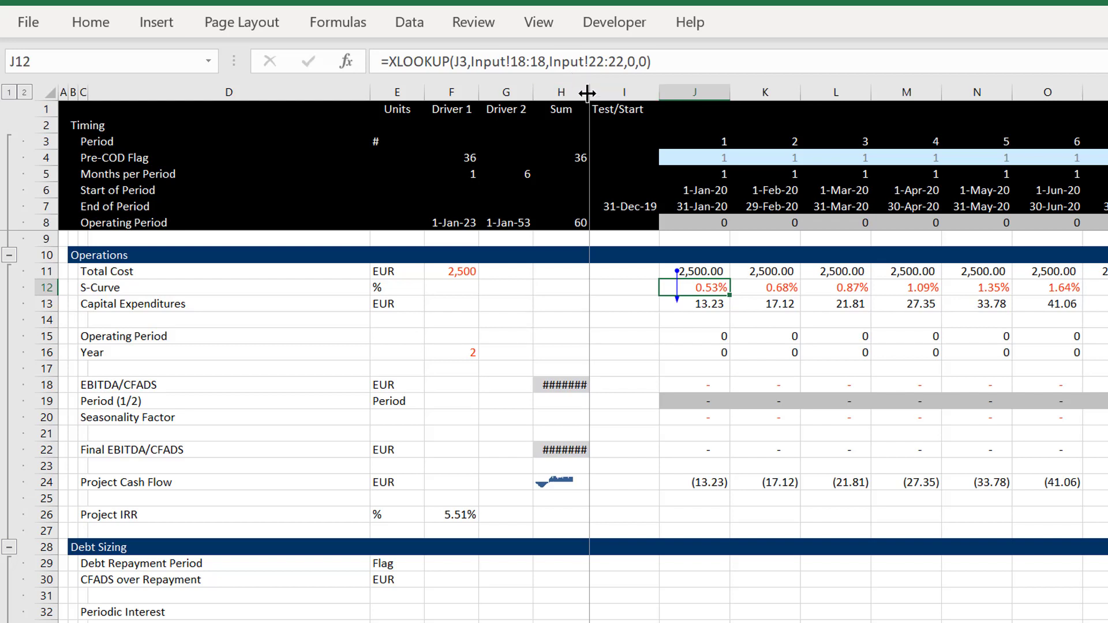
pyautogui.moveTo(589, 95); pyautogui.dragTo(602, 102)
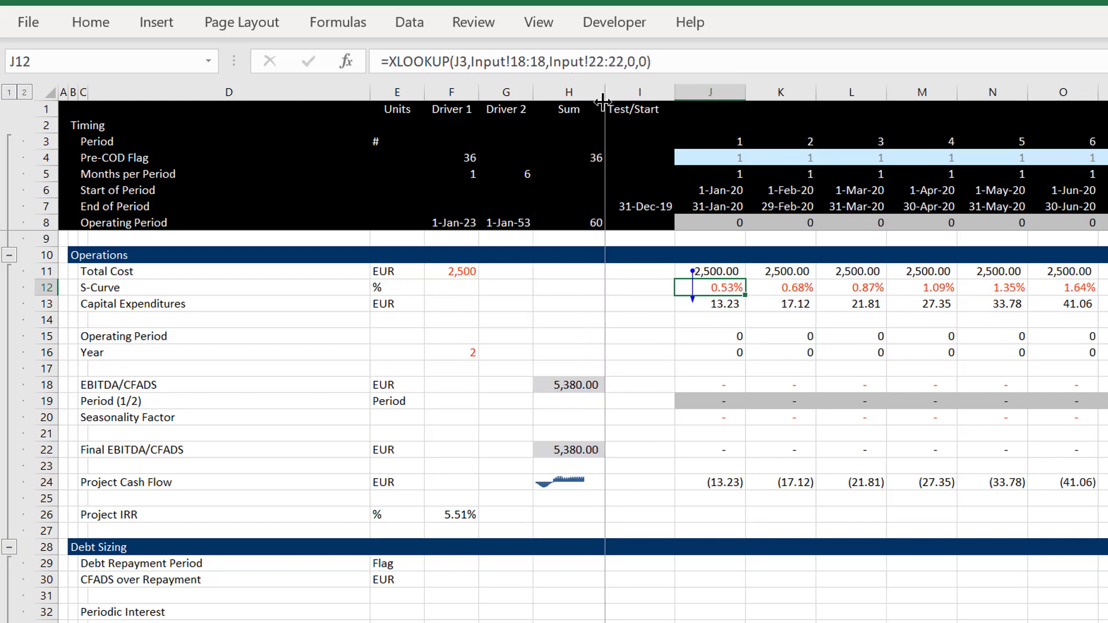
# Review the Total Cost row from the Sum column H11 across to K11
pyautogui.press('Left')
pyautogui.press('Up')
pyautogui.press('Up')
pyautogui.press('Left')
pyautogui.press('Down')
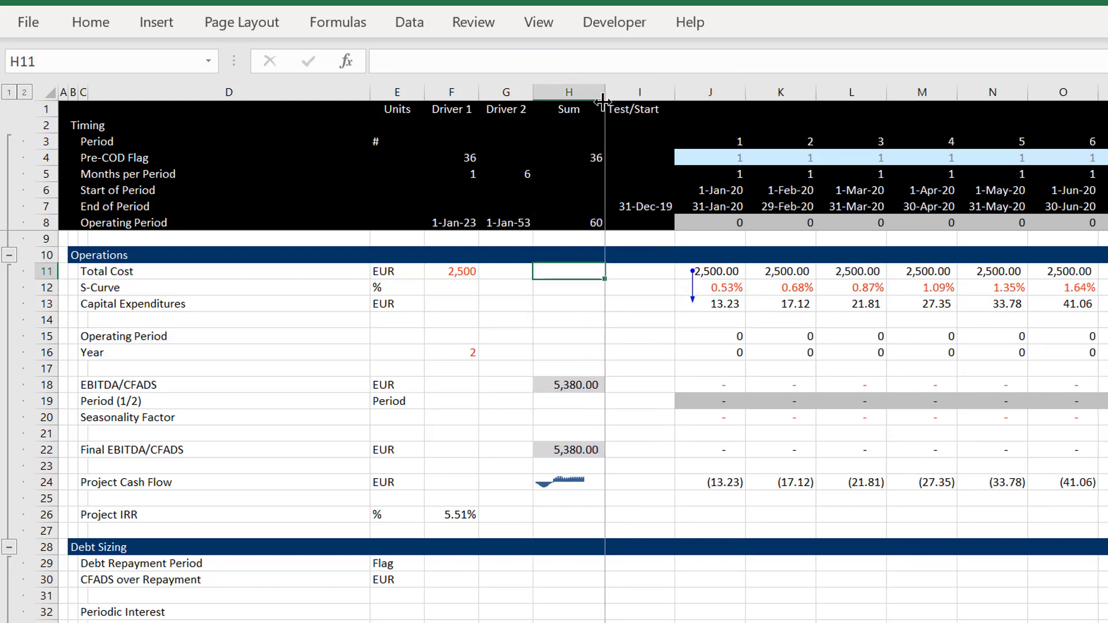
pyautogui.press('Up')
pyautogui.press('Down')
pyautogui.press('Right')
pyautogui.press('Right')
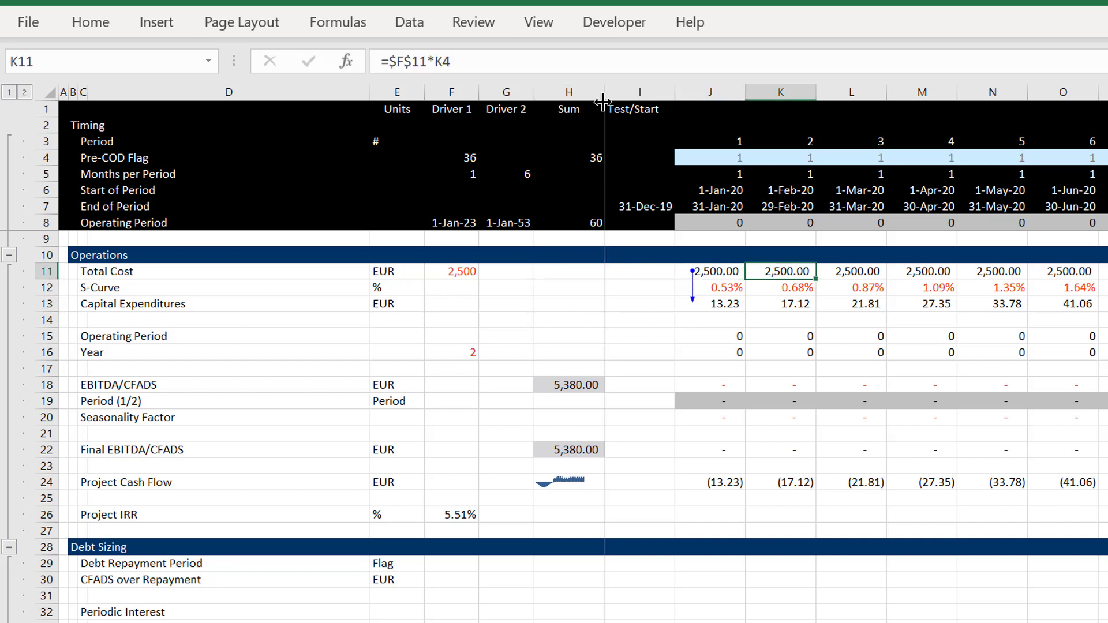
# Trace the Total Cost driver in F11 to its source on the Input sheet and return to the Model sheet
pyautogui.press('Down')
pyautogui.press('Left')
pyautogui.press('Left')
pyautogui.press('Left')
pyautogui.press('Left')
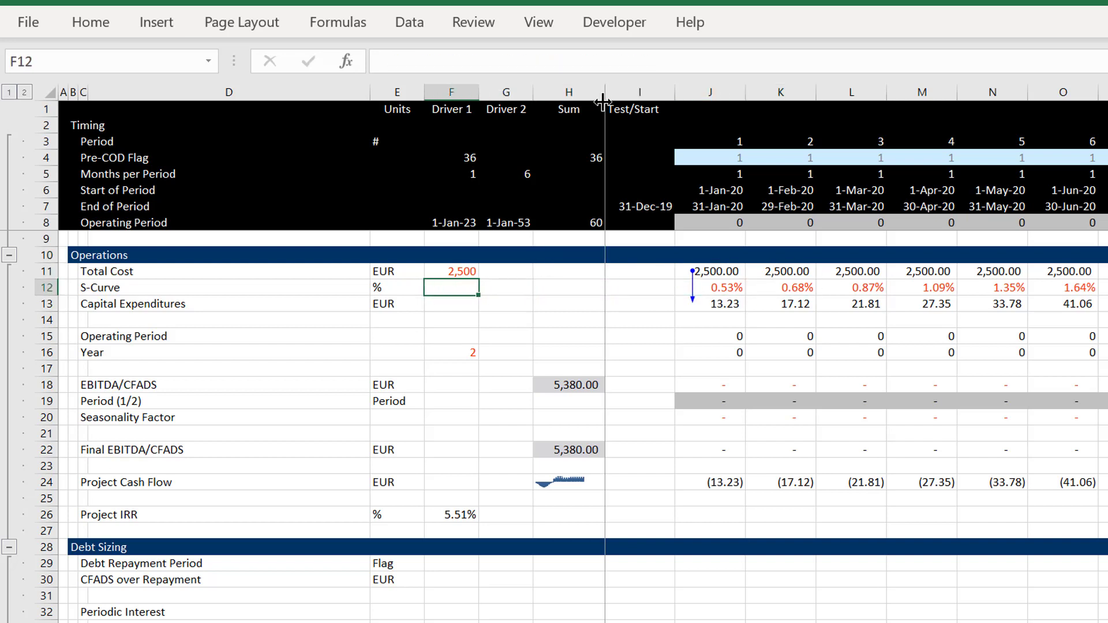
pyautogui.press('Up')
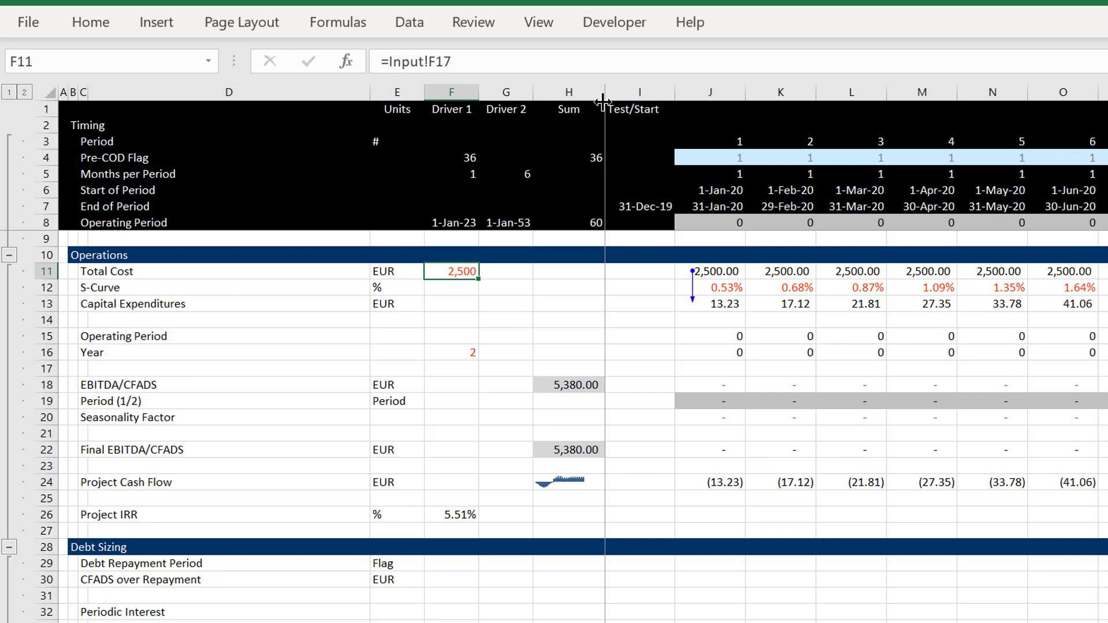
pyautogui.hotkey('ctrl', '[')
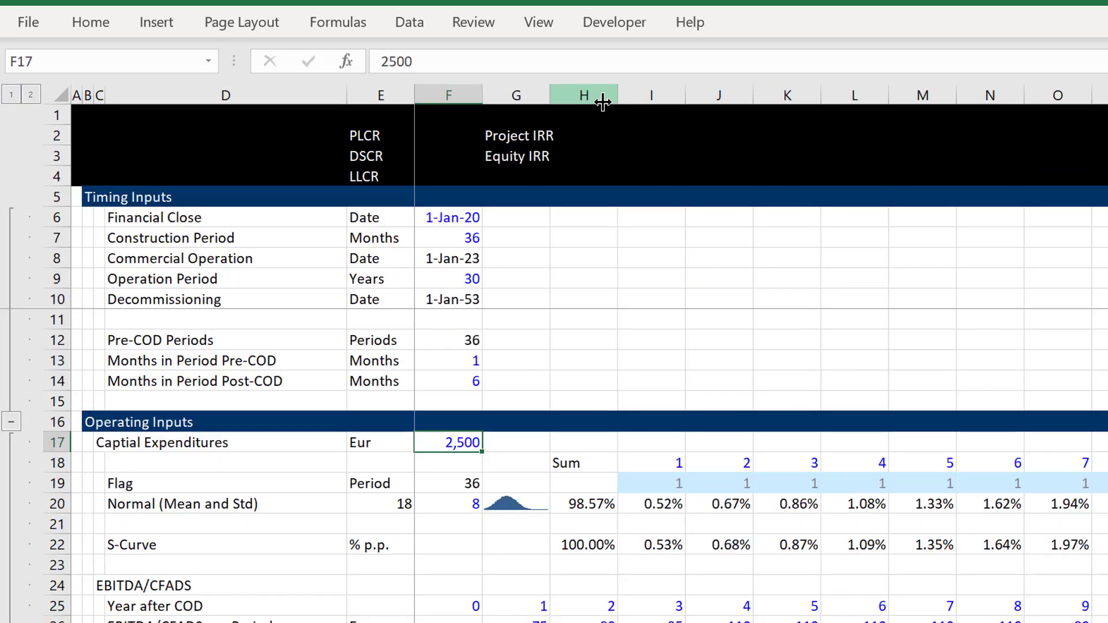
pyautogui.press('F5')
pyautogui.press('Return')
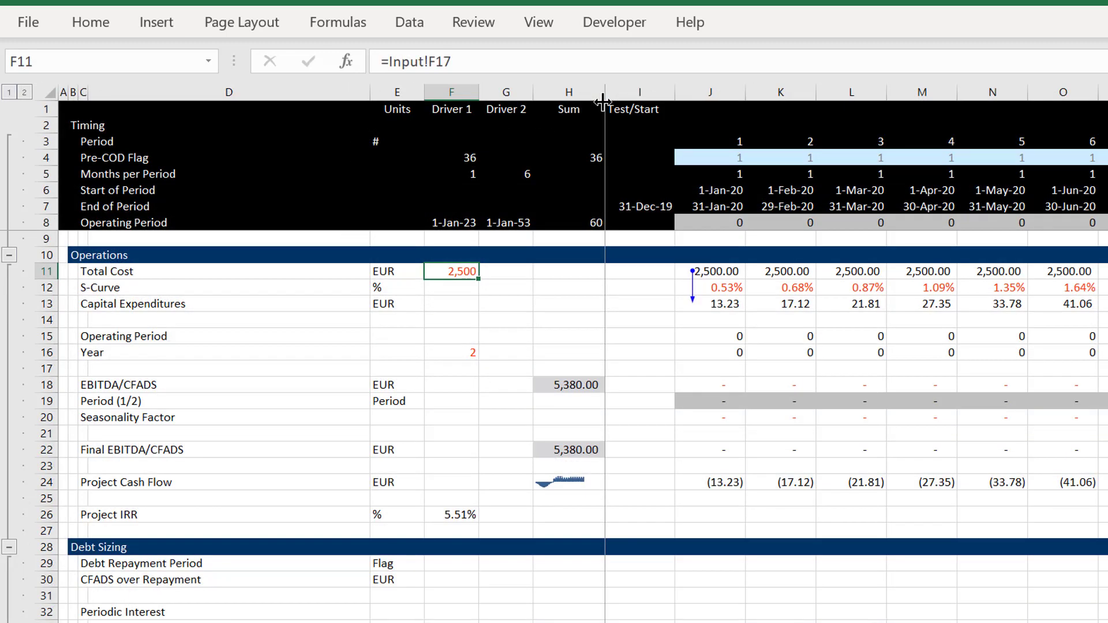
# Inspect the XLOOKUP formula for the S-Curve in J12 and the period number it refers to
pyautogui.press('Down')
pyautogui.press('Up')
pyautogui.press('Down')
pyautogui.press('Right')
pyautogui.press('Right')
pyautogui.press('Right')
pyautogui.press('Right')
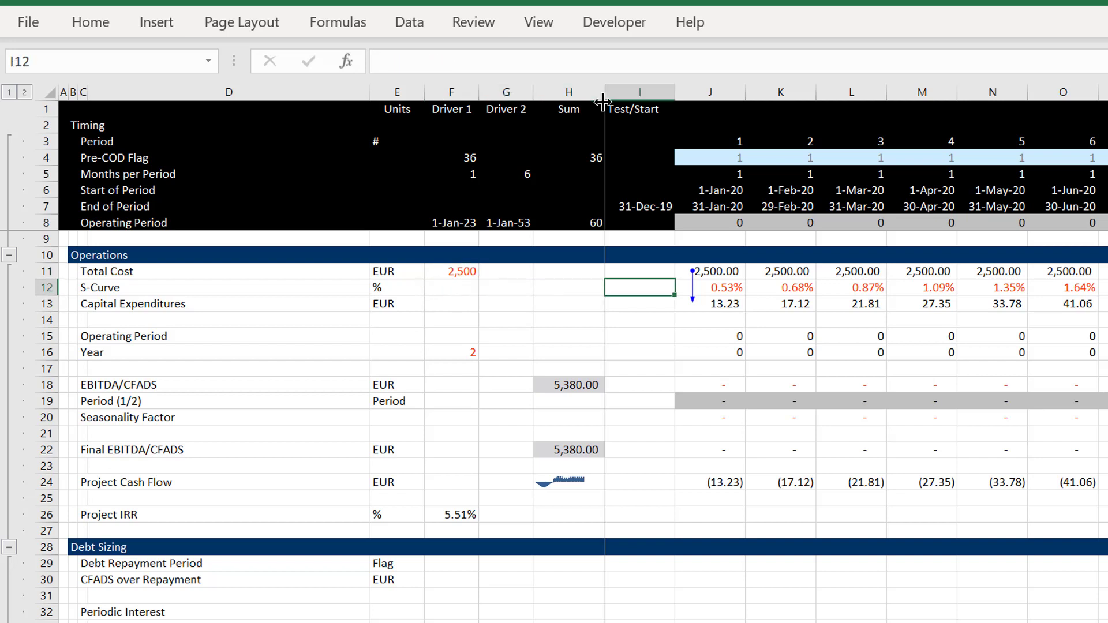
pyautogui.press('F2')
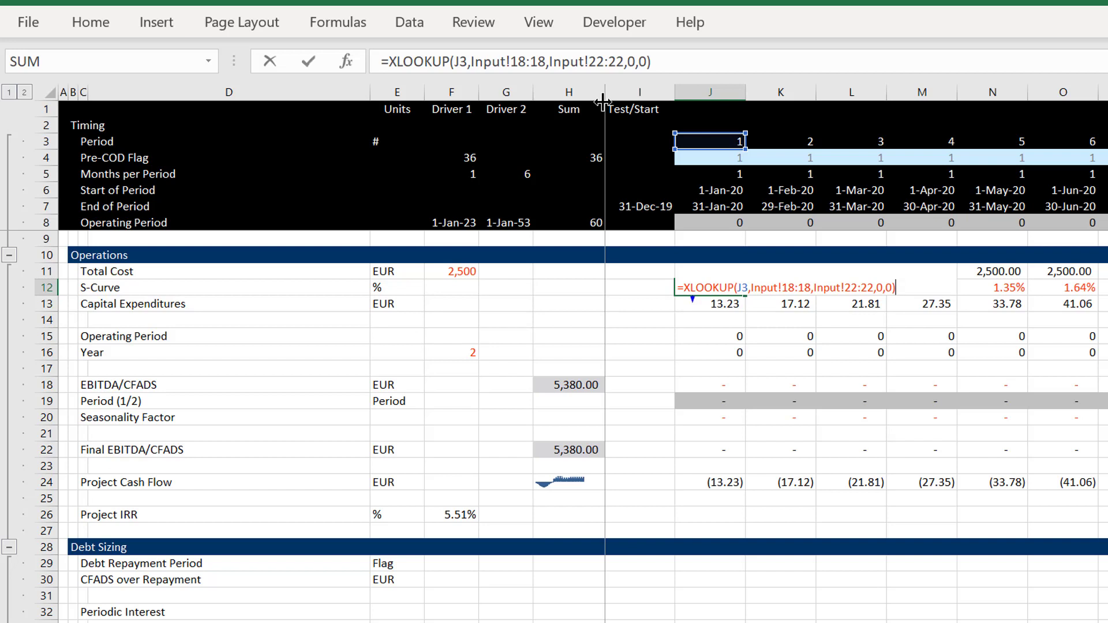
pyautogui.press('Escape')
pyautogui.press('Down')
pyautogui.press('Up')
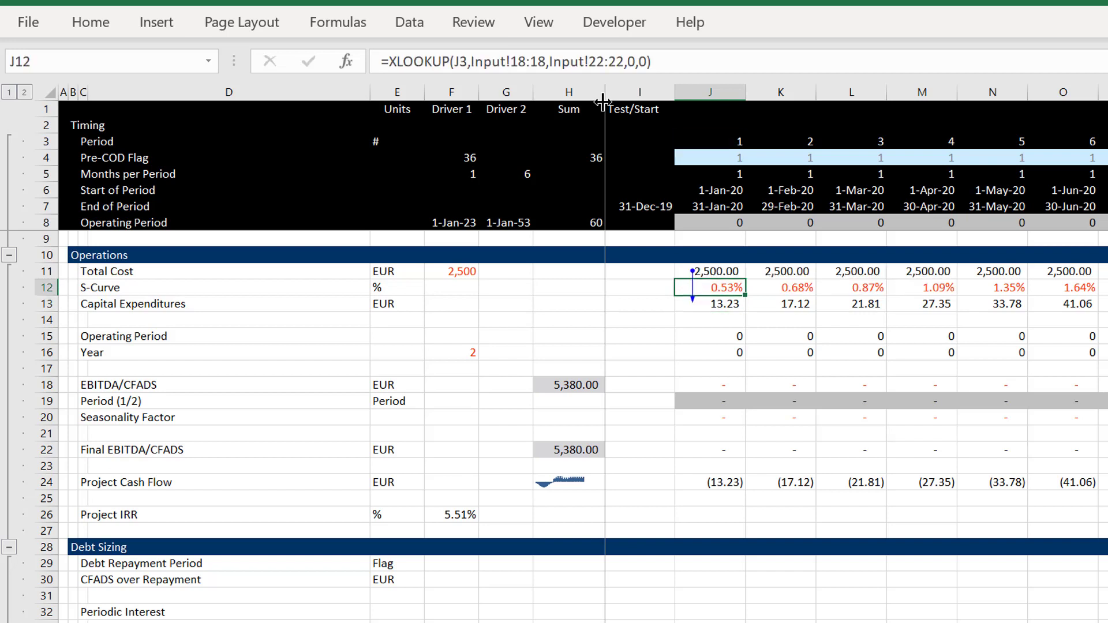
# Replace the S-Curve formula in J12 with =LOOKUP(J3,Input!18:18,Input!22:22)
pyautogui.write('=l')
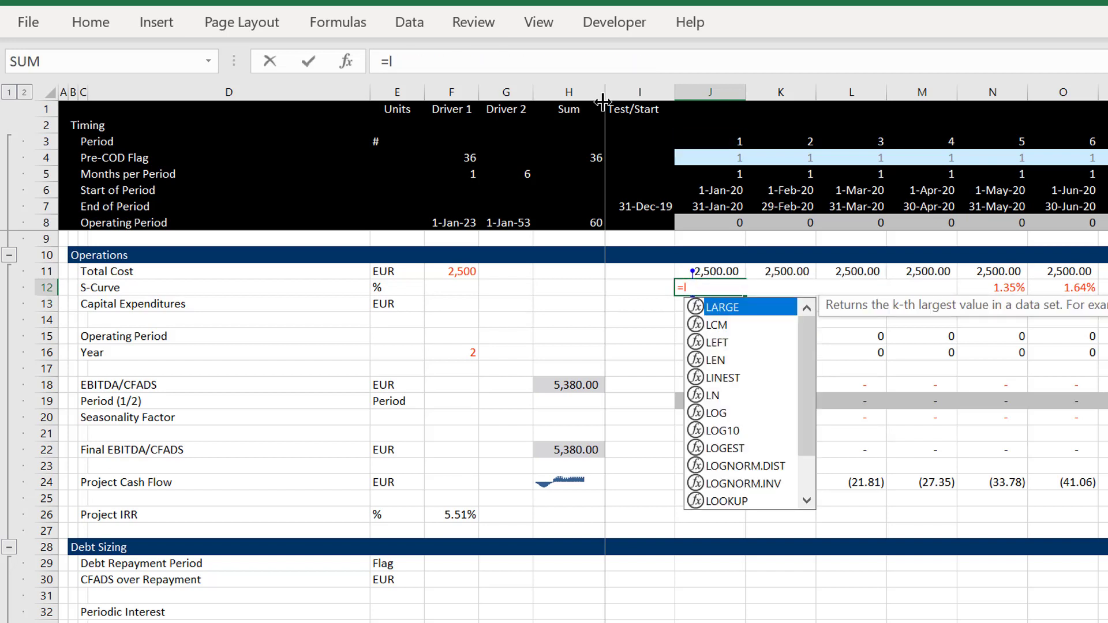
pyautogui.write('oo')
pyautogui.press('Tab')
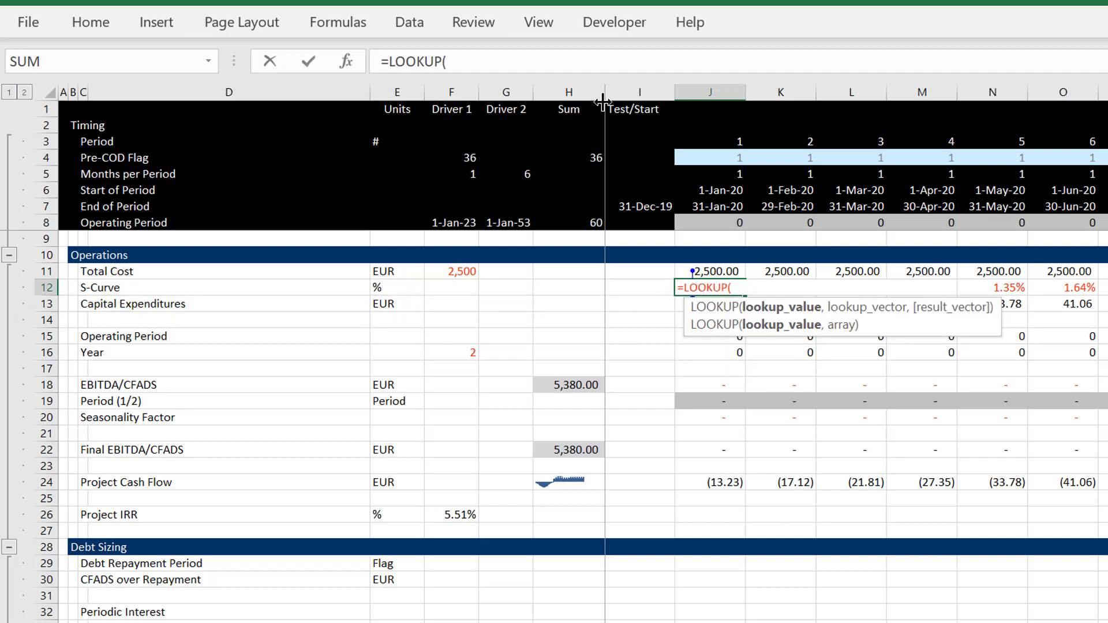
pyautogui.press('Up')
pyautogui.press('Up')
pyautogui.press('Up')
pyautogui.press('Up')
pyautogui.press('Up')
pyautogui.press('Up')
pyautogui.press('Up')
pyautogui.press('Up')
pyautogui.press('Up')
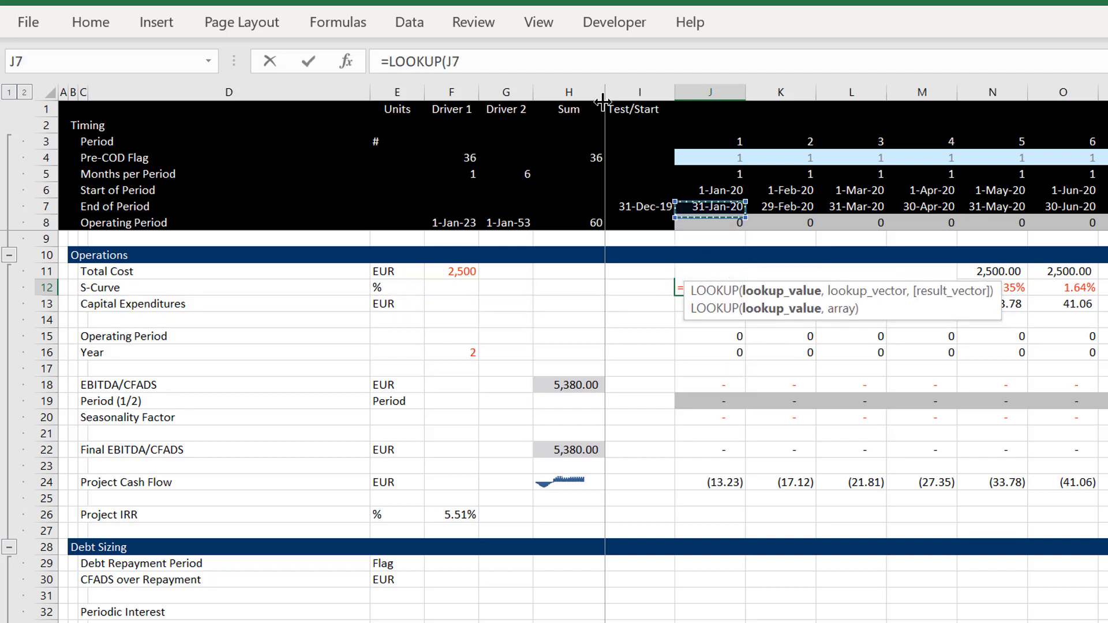
pyautogui.press('Up')
pyautogui.press('Down')
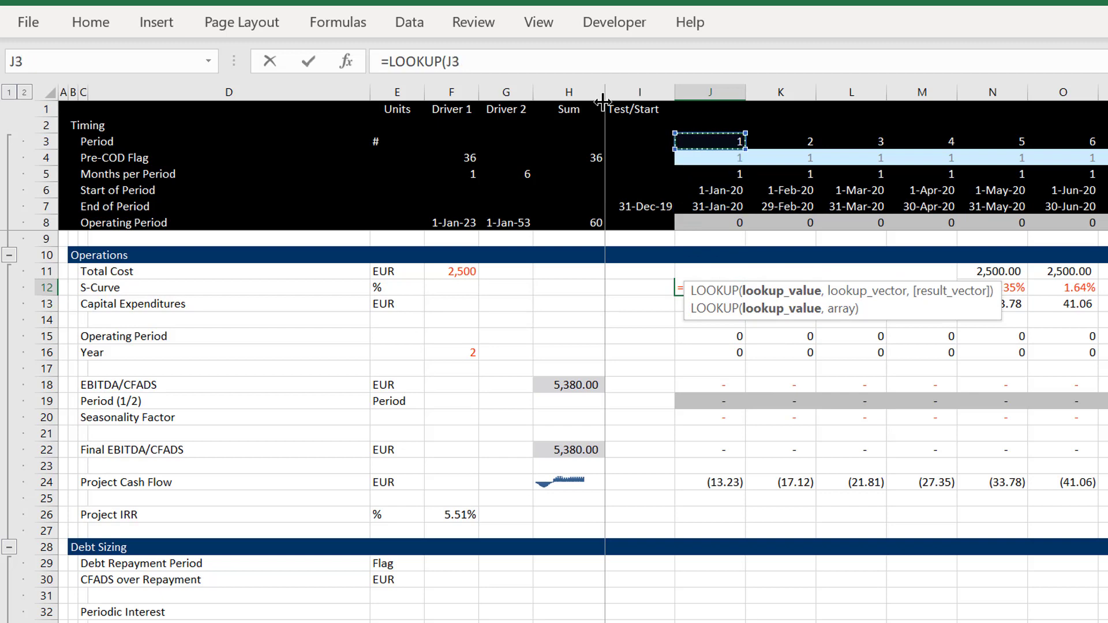
pyautogui.write(',')
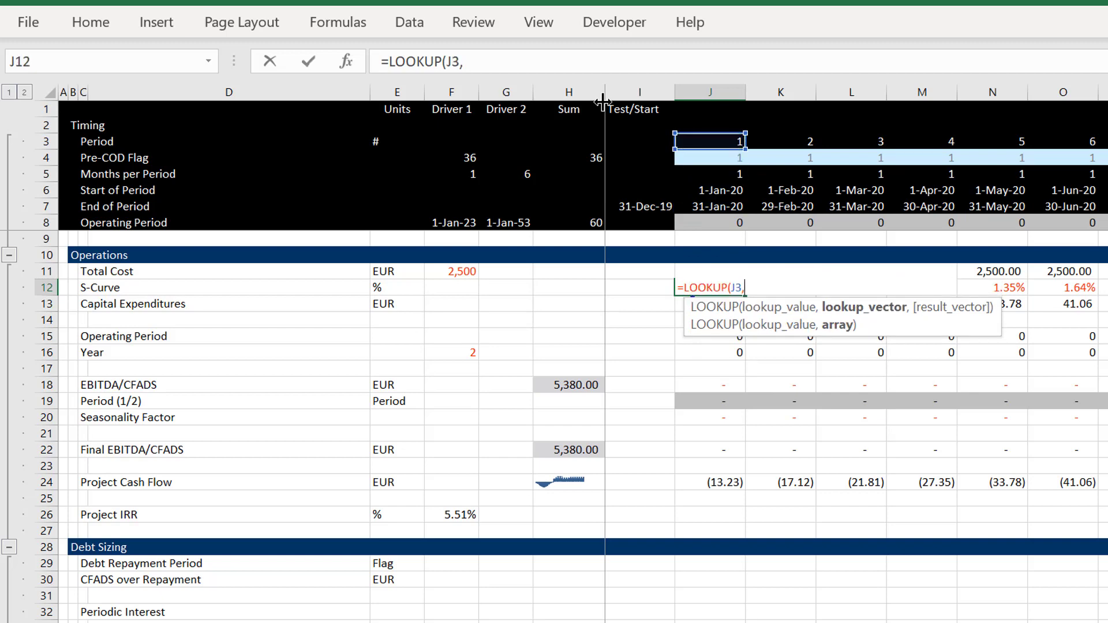
pyautogui.hotkey('ctrl', 'pageup')
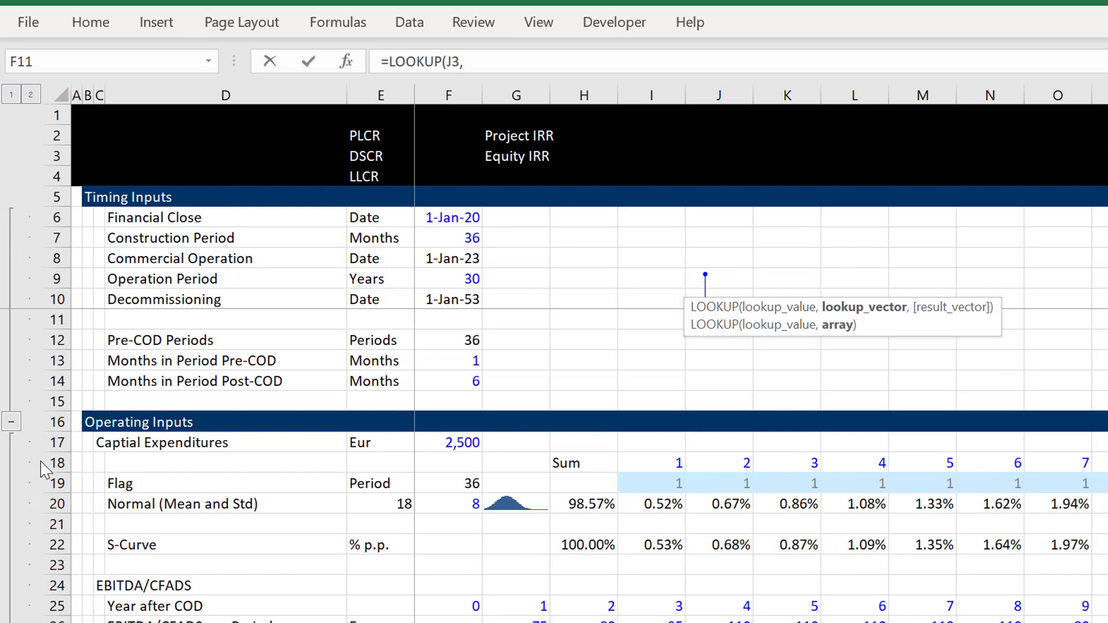
pyautogui.click(57, 462)
pyautogui.write(',')
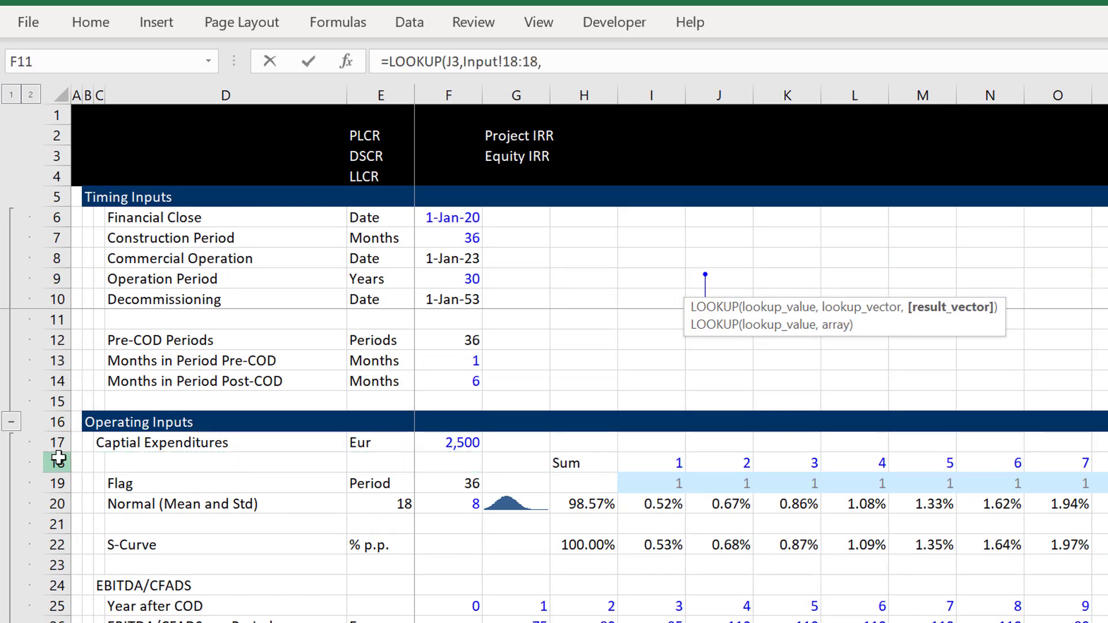
pyautogui.click(60, 544)
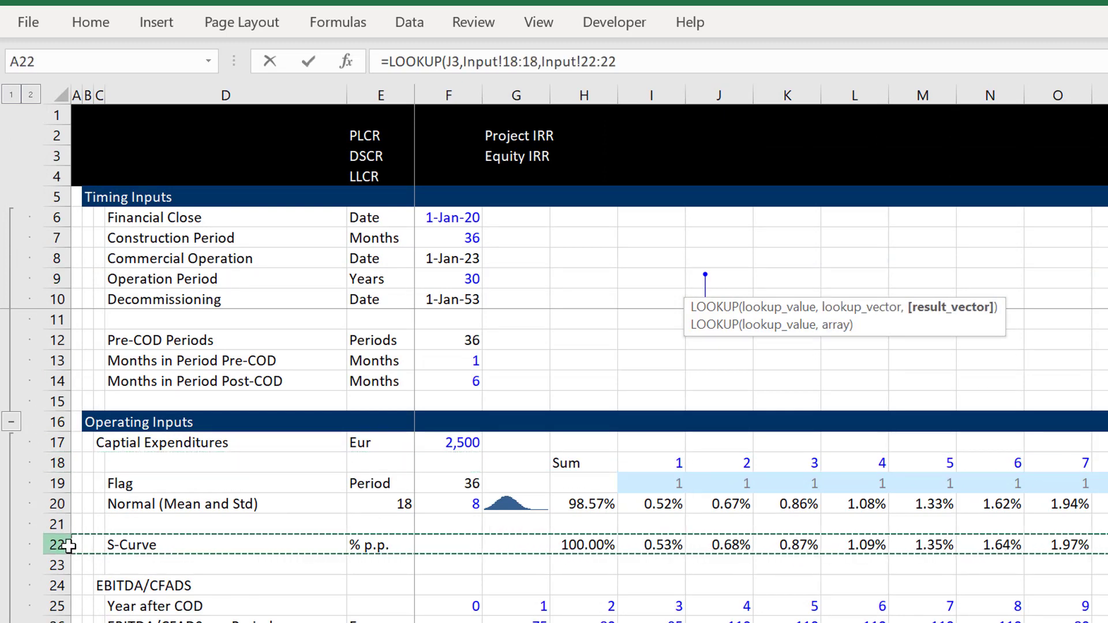
pyautogui.press('Return')
# Fill the S-Curve LOOKUP formula from J12 across the rest of row 12
pyautogui.press('Up')
pyautogui.hotkey('ctrl', 'shift', 'Right')
pyautogui.hotkey('ctrl', 'r')
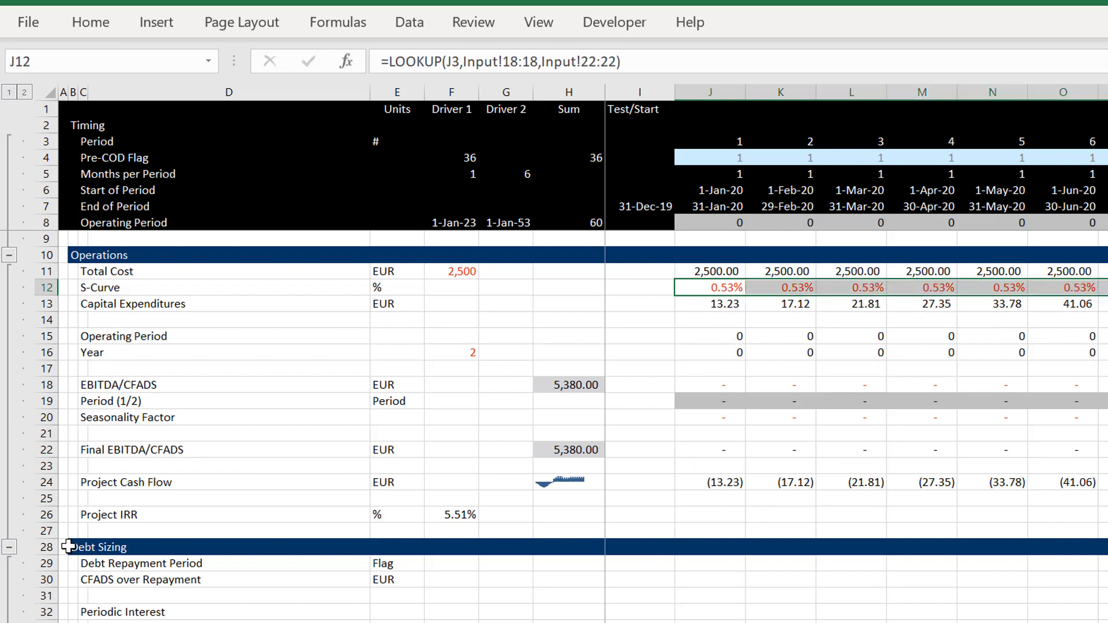
# Inspect the Capital Expenditures formula in J13 and the cells it multiplies
pyautogui.press('Down')
pyautogui.press('F2')
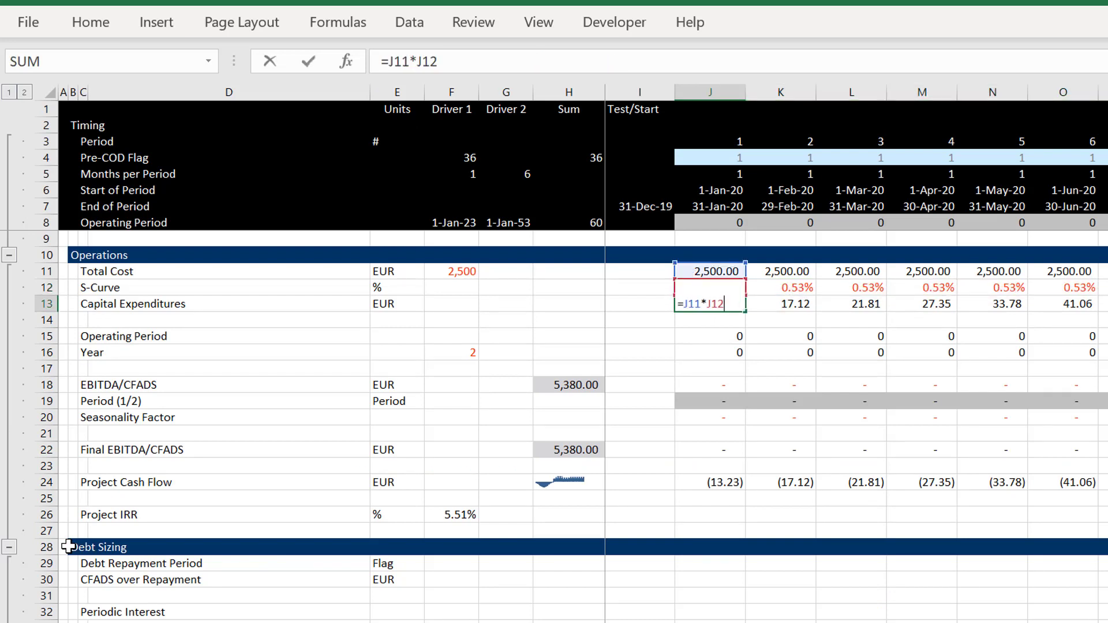
pyautogui.press('Escape')
# Review the Operating Period counter in row 15 from J15 across to CF15
pyautogui.press('Down')
pyautogui.press('Down')
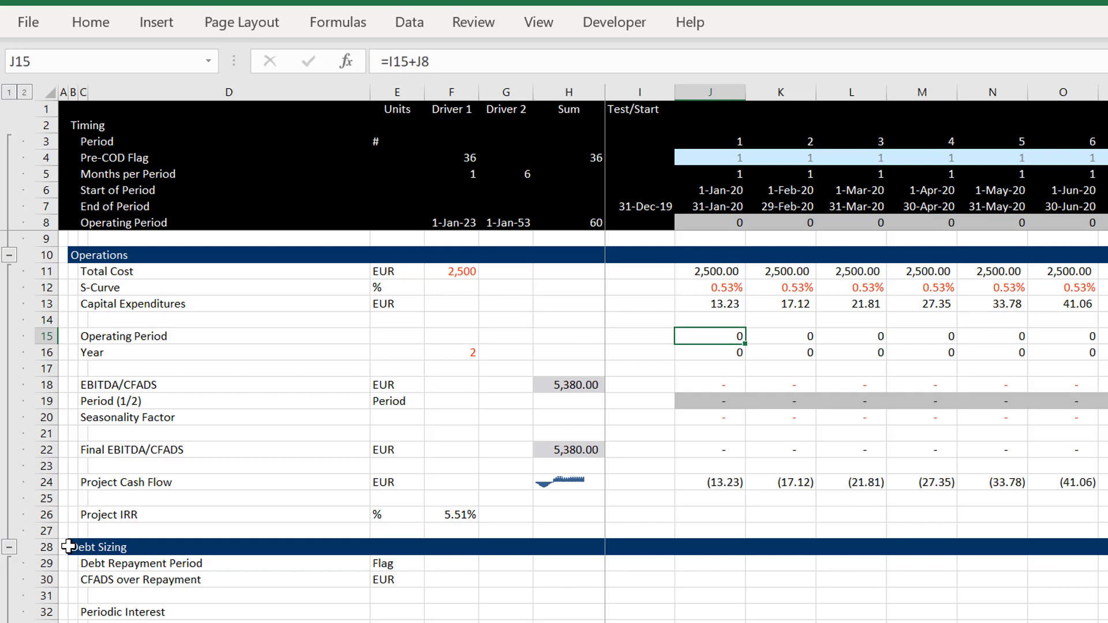
pyautogui.press('Right')
pyautogui.press('Right')
pyautogui.press('Right')
pyautogui.press('Right')
pyautogui.press('Right')
pyautogui.press('Right')
pyautogui.press('Right')
pyautogui.press('Right')
pyautogui.press('Right')
pyautogui.press('Right')
pyautogui.press('Right')
pyautogui.press('Right')
pyautogui.press('Right')
pyautogui.press('Right')
pyautogui.press('Right')
pyautogui.press('Right')
pyautogui.press('Right')
pyautogui.press('Right')
pyautogui.press('Right')
pyautogui.press('Right')
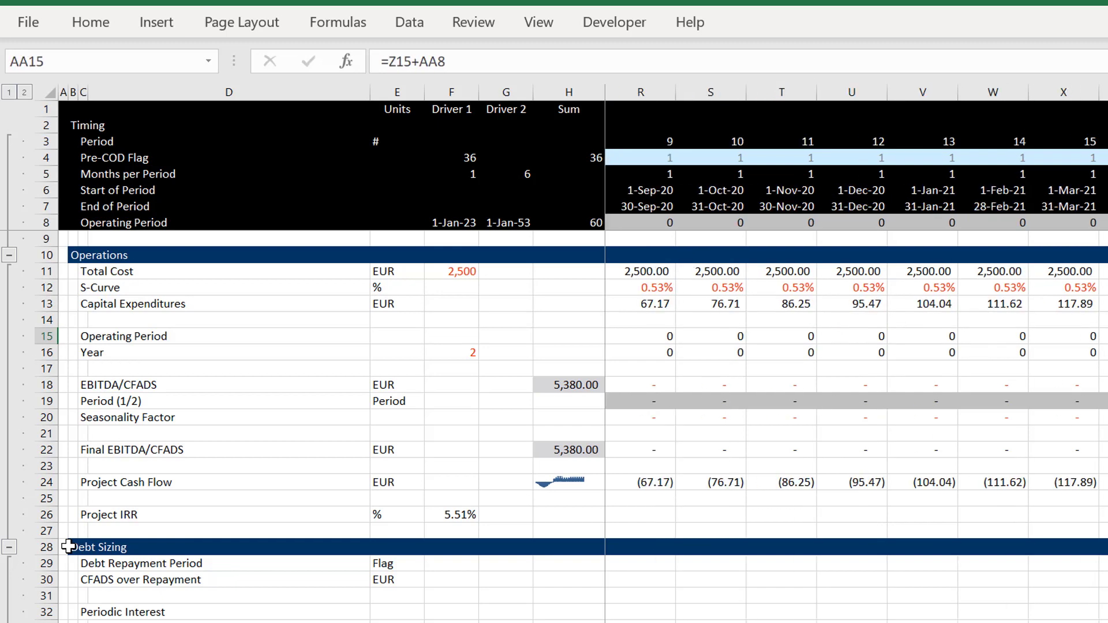
pyautogui.press('Right')
pyautogui.press('Right')
pyautogui.press('Right')
pyautogui.press('Right')
pyautogui.press('Right')
pyautogui.press('Right')
pyautogui.press('Right')
pyautogui.press('Right')
pyautogui.press('Right')
pyautogui.press('Right')
pyautogui.press('Right')
pyautogui.press('Right')
pyautogui.press('Right')
pyautogui.press('Right')
pyautogui.press('Right')
pyautogui.press('Right')
pyautogui.press('Right')
pyautogui.press('Right')
pyautogui.press('Right')
pyautogui.press('Right')
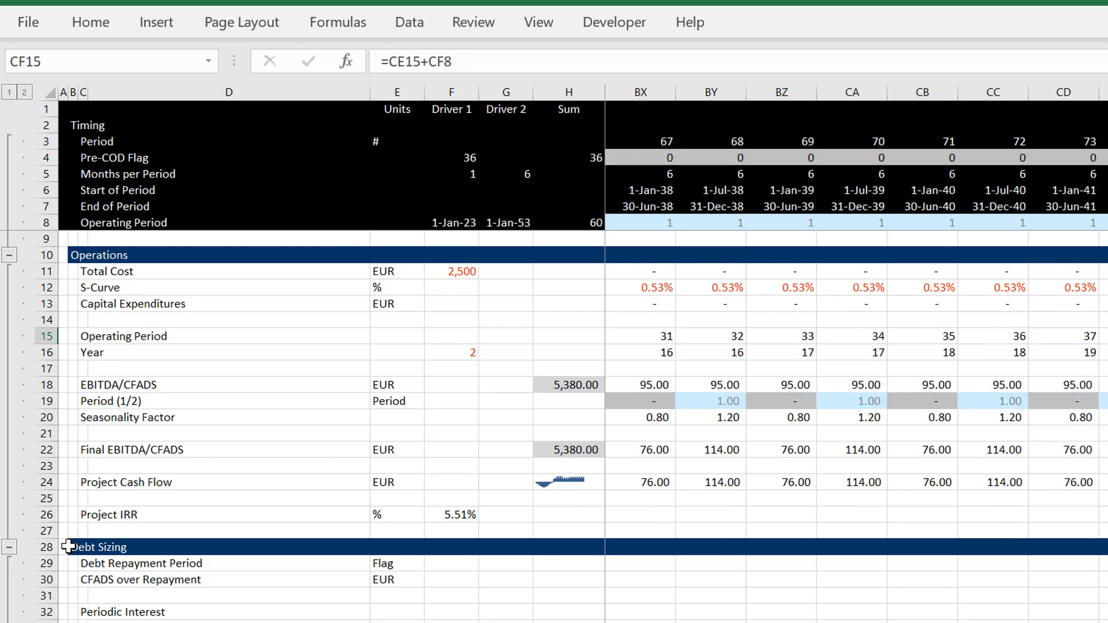
# Return to the start of the sheet and inspect the Year driver formula in F16
pyautogui.press('Left')
pyautogui.hotkey('ctrl', 'Left')
pyautogui.press('Left')
pyautogui.press('Left')
pyautogui.press('Left')
pyautogui.press('Left')
pyautogui.press('Left')
pyautogui.press('Left')
pyautogui.press('Left')
pyautogui.press('Left')
pyautogui.press('Left')
pyautogui.press('Down')
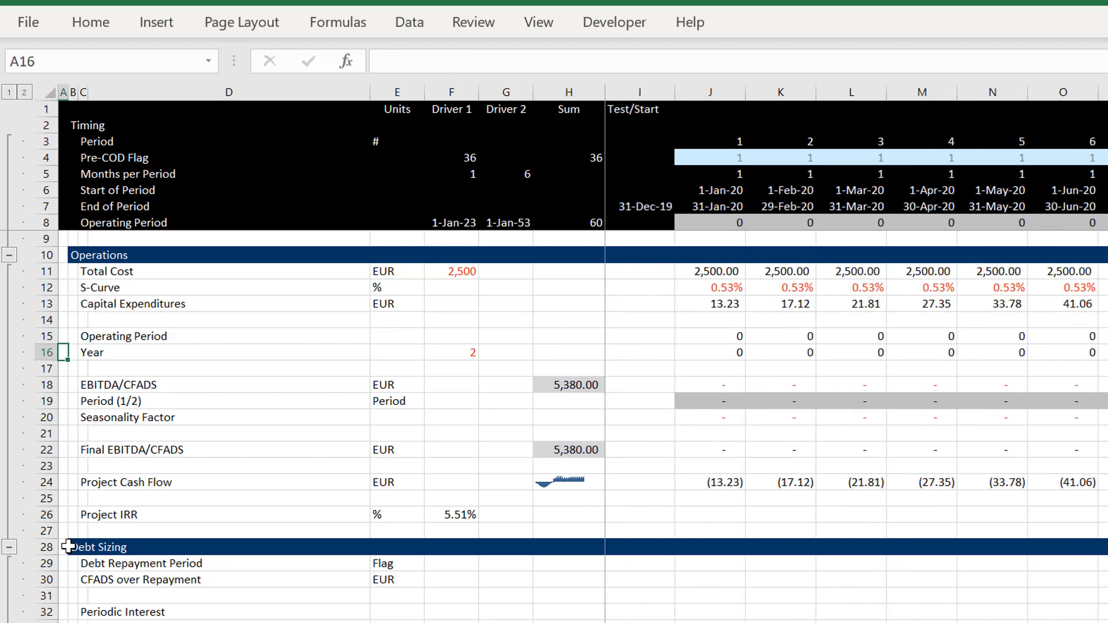
pyautogui.press('Right')
pyautogui.press('Right')
pyautogui.press('Right')
pyautogui.press('Right')
pyautogui.press('Right')
pyautogui.press('Right')
pyautogui.press('Left')
pyautogui.press('F2')
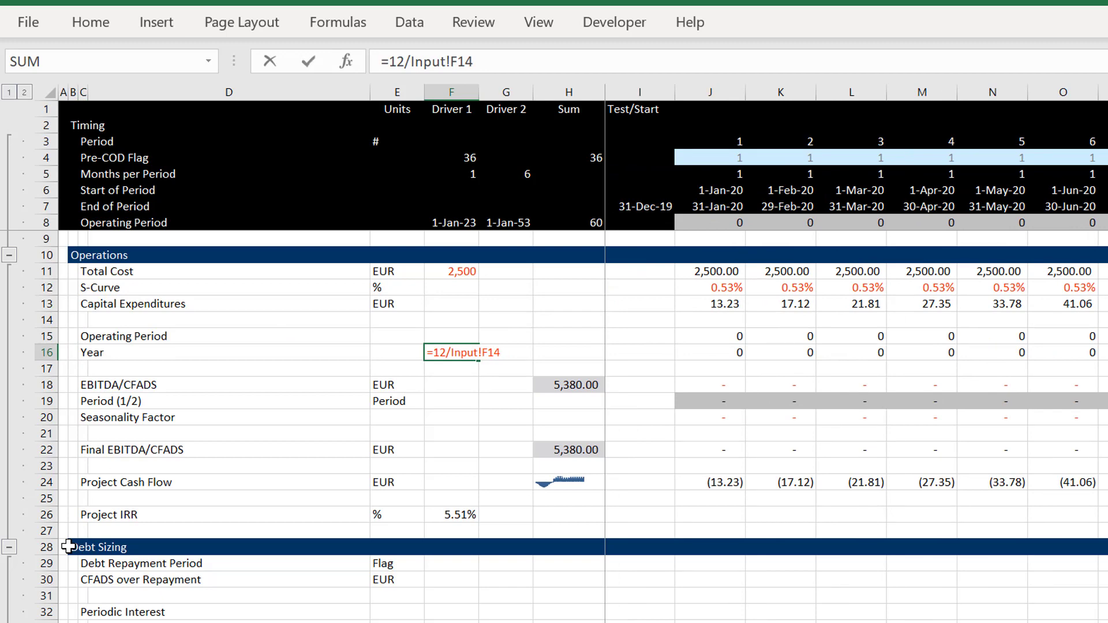
pyautogui.press('Escape')
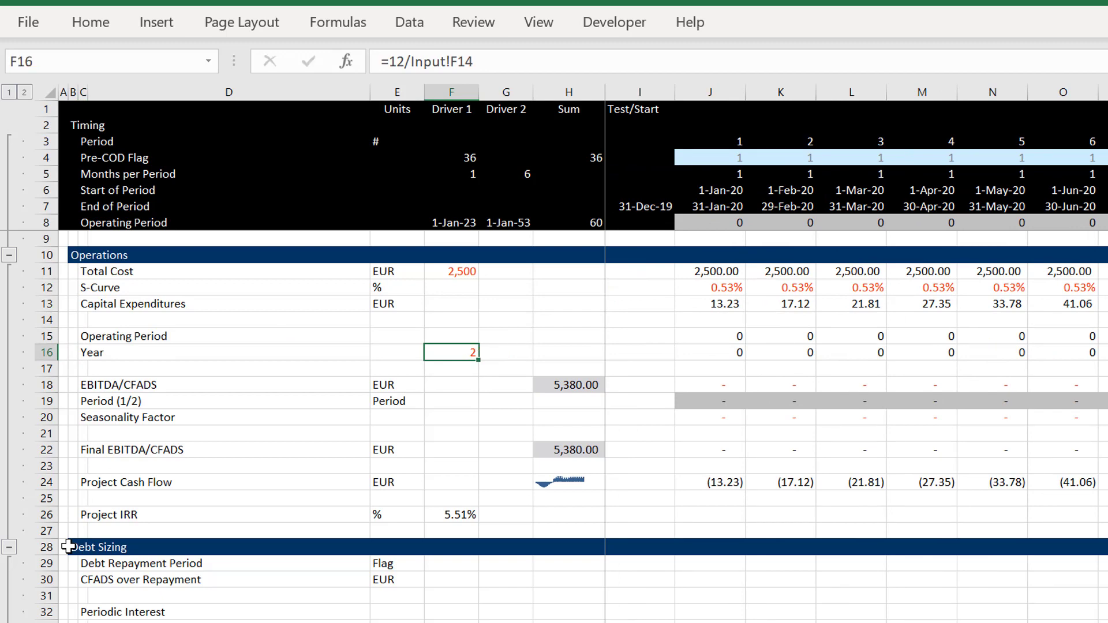
# Trace the Year driver in F16 to its source on the Input sheet and return to the Model sheet
pyautogui.hotkey('ctrl', '[')
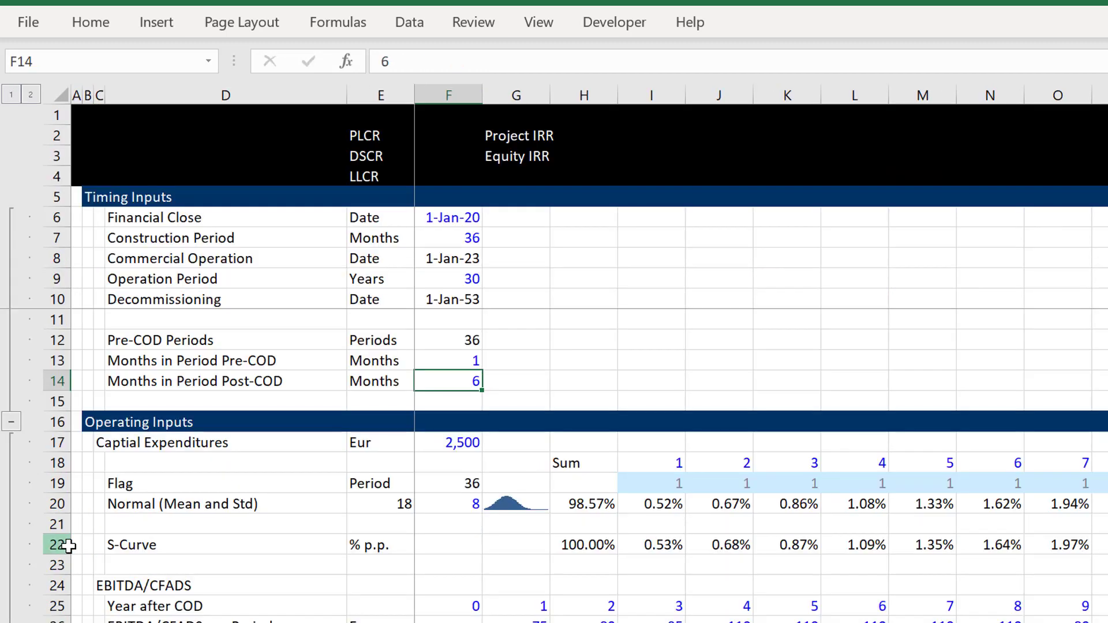
pyautogui.press('F5')
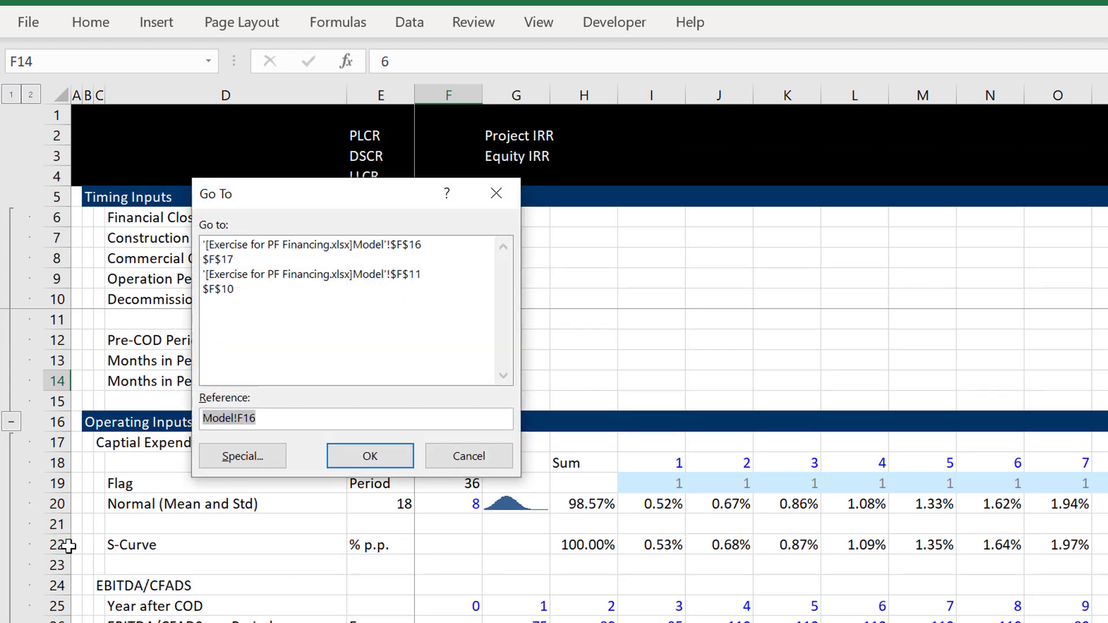
pyautogui.press('Return')
# Inspect the ROUNDUP formula for the Year in J16 and the cells it refers to
pyautogui.press('Right')
pyautogui.press('Right')
pyautogui.press('Right')
pyautogui.press('Right')
pyautogui.press('Right')
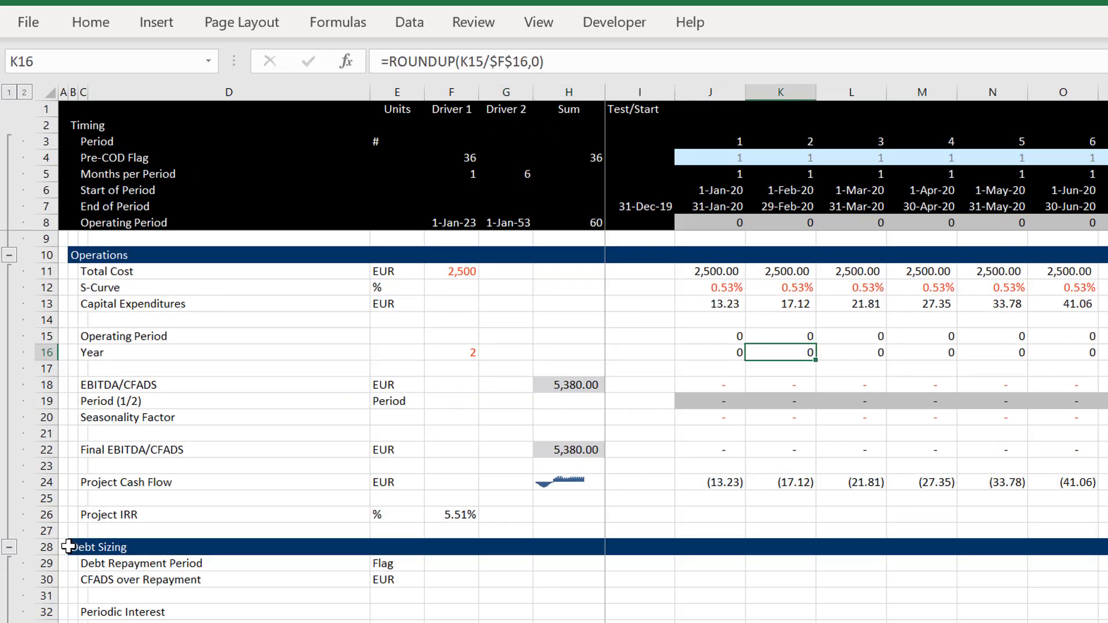
pyautogui.press('Left')
pyautogui.press('F2')
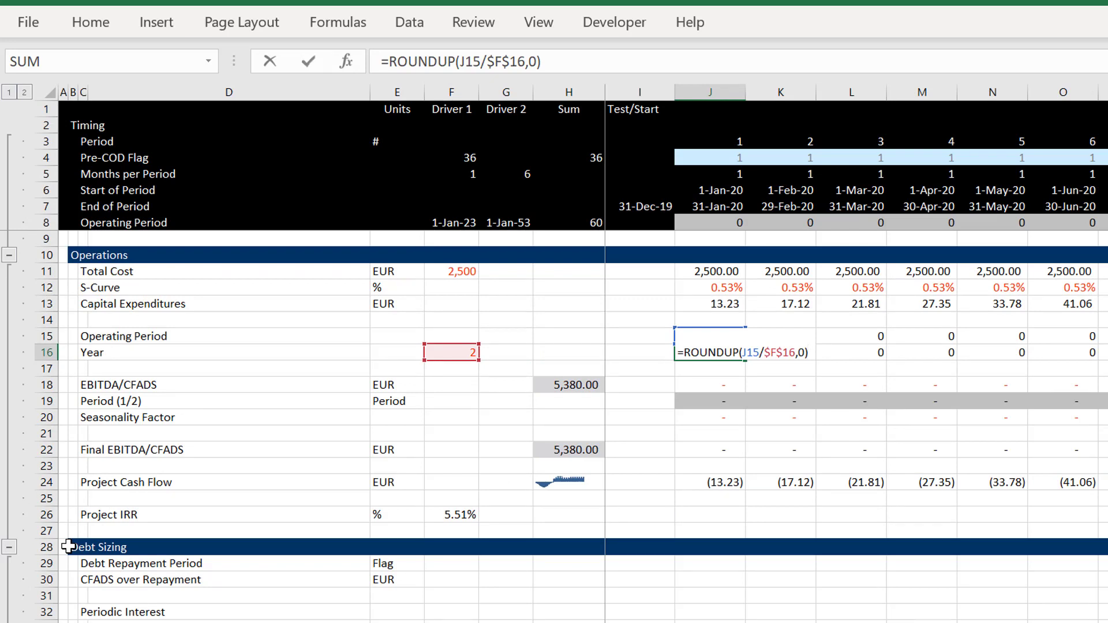
pyautogui.press('Escape')
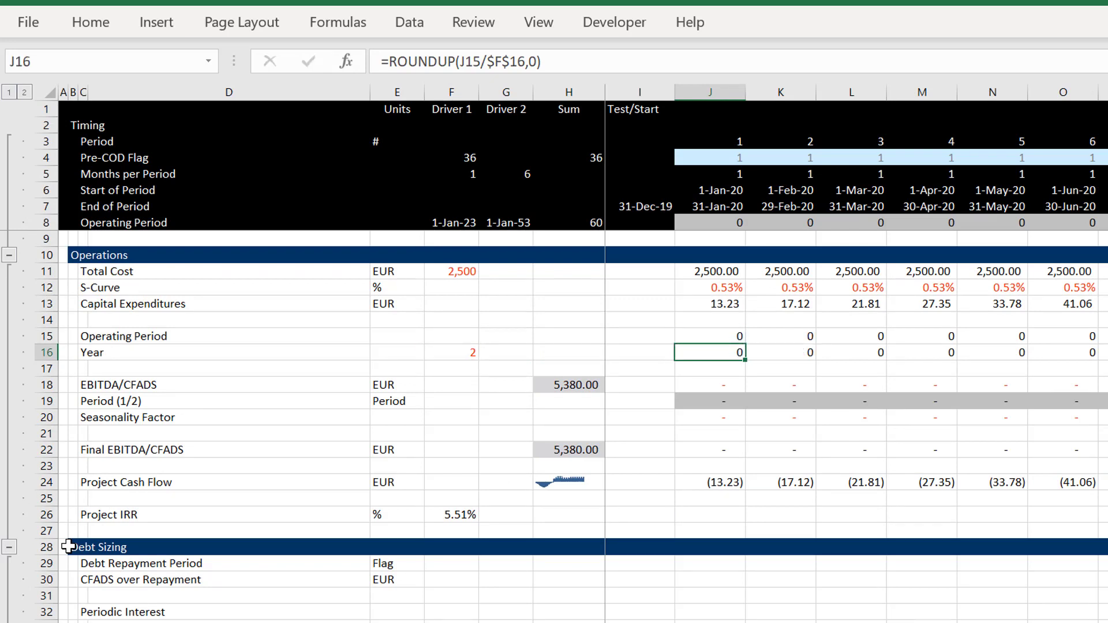
# Inspect the EBITDA/CFADS LOOKUP formula in J18
pyautogui.press('Down')
pyautogui.press('Down')
pyautogui.press('Left')
pyautogui.press('Left')
pyautogui.press('Left')
pyautogui.press('Left')
pyautogui.press('Left')
pyautogui.press('Left')
pyautogui.press('Left')
pyautogui.press('Right')
pyautogui.press('Right')
pyautogui.press('Right')
pyautogui.press('Right')
pyautogui.press('Right')
pyautogui.press('Right')
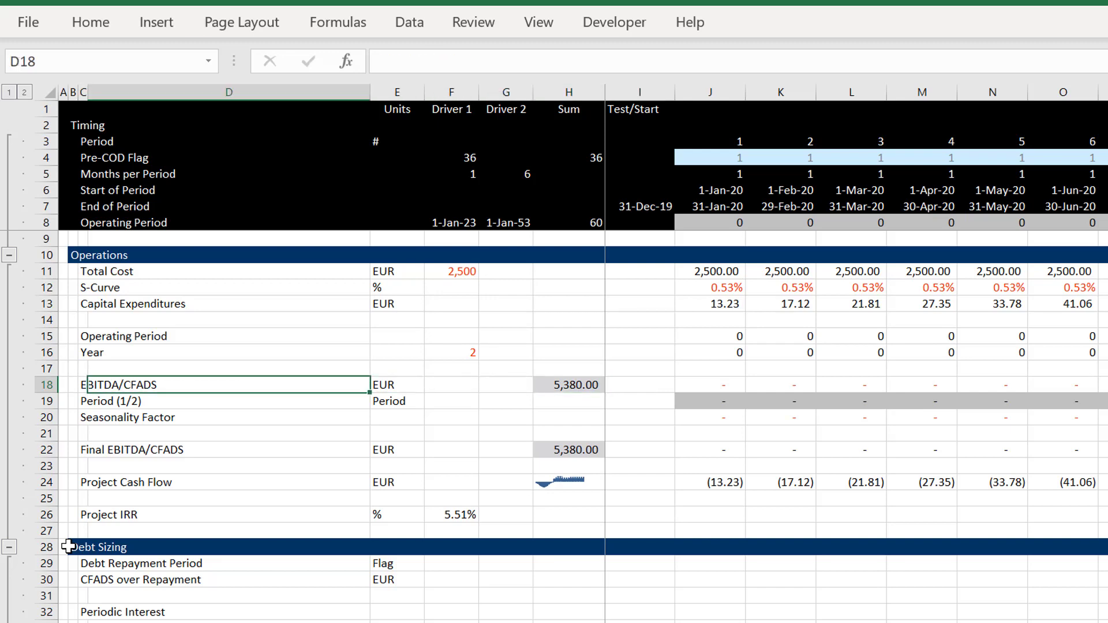
pyautogui.press('Right')
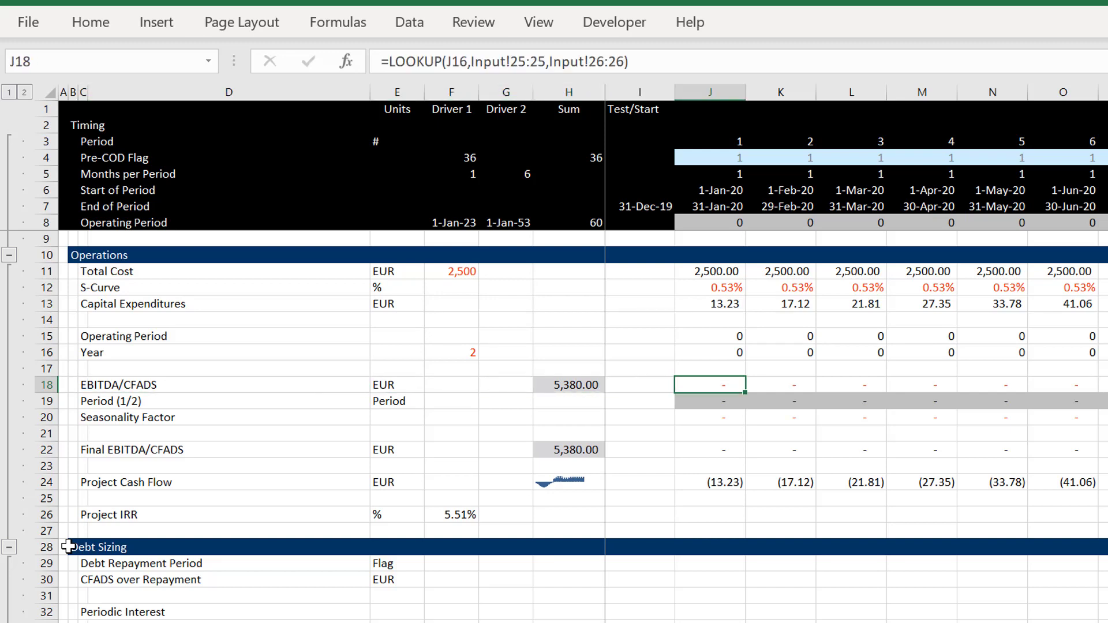
# Review the EBITDA/CFADS row 18 along the timeline to the start of operations around AR18
pyautogui.press('Right')
pyautogui.press('Right')
pyautogui.press('Right')
pyautogui.press('Right')
pyautogui.press('Right')
pyautogui.press('Right')
pyautogui.press('Right')
pyautogui.press('Right')
pyautogui.press('Right')
pyautogui.press('Right')
pyautogui.press('Right')
pyautogui.press('Right')
pyautogui.press('Right')
pyautogui.press('Right')
pyautogui.press('Right')
pyautogui.press('Right')
pyautogui.press('Right')
pyautogui.press('Right')
pyautogui.press('Right')
pyautogui.press('Right')
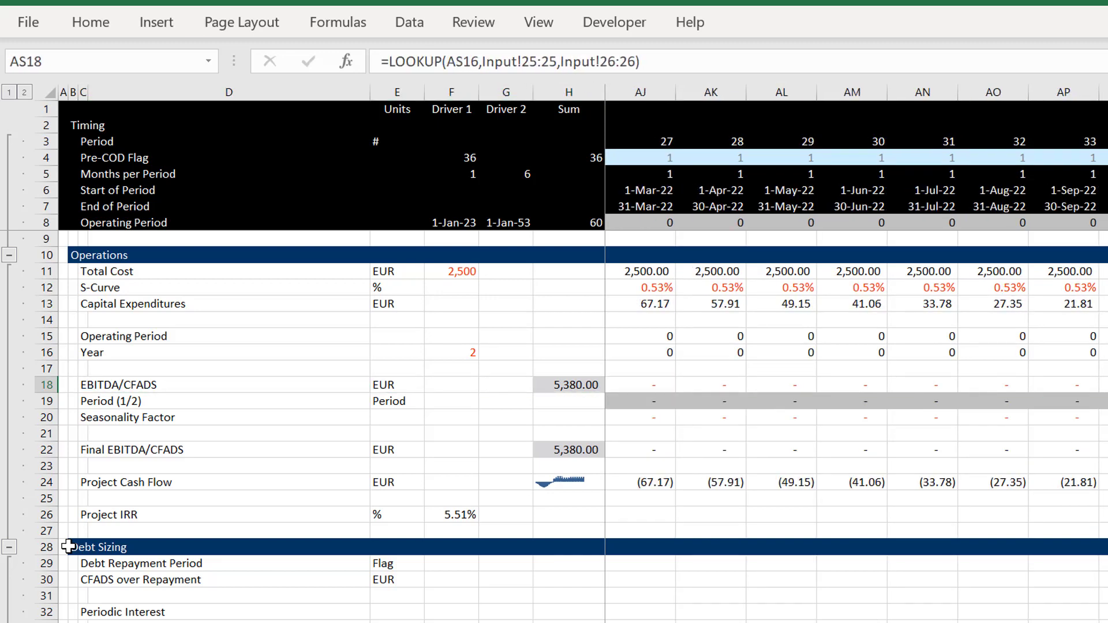
pyautogui.press('Right')
pyautogui.press('Right')
pyautogui.press('Right')
pyautogui.press('Right')
pyautogui.press('Right')
pyautogui.press('Right')
pyautogui.press('Right')
pyautogui.press('Right')
pyautogui.press('Right')
pyautogui.press('Right')
pyautogui.press('Right')
pyautogui.press('Right')
pyautogui.press('Right')
pyautogui.press('Right')
pyautogui.press('Right')
pyautogui.press('Left')
pyautogui.press('Left')
pyautogui.press('Left')
pyautogui.press('Left')
pyautogui.press('Left')
pyautogui.press('Left')
pyautogui.press('Left')
pyautogui.press('Left')
pyautogui.press('Left')
pyautogui.press('Left')
pyautogui.press('Left')
pyautogui.press('Left')
pyautogui.press('Left')
pyautogui.press('Left')
pyautogui.press('Left')
pyautogui.press('Left')
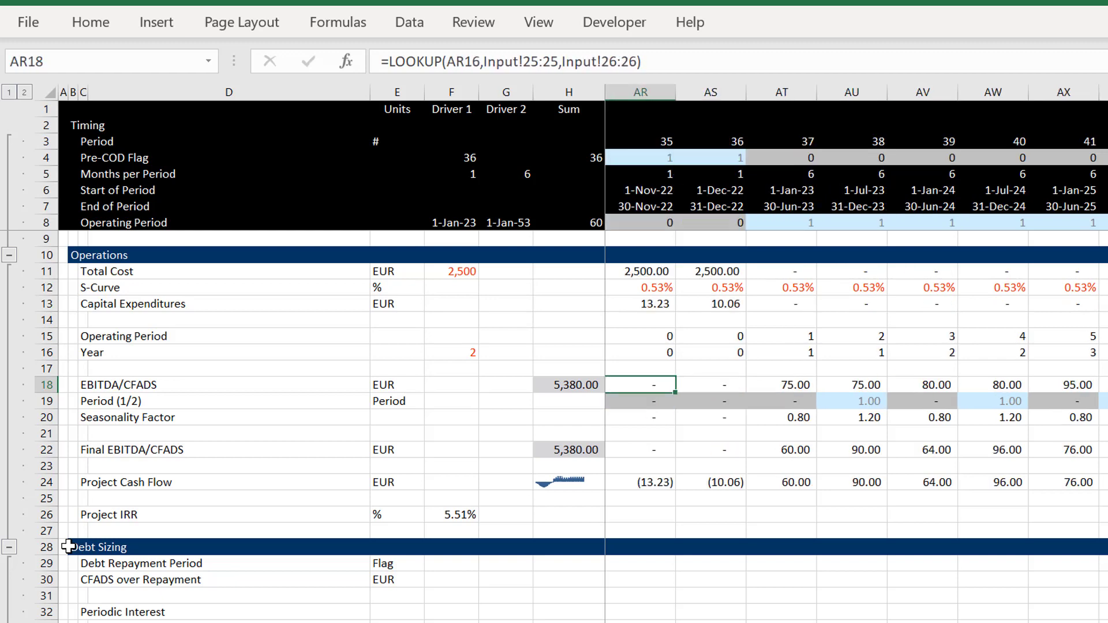
# Return to column J and check the Year row that the EBITDA/CFADS lookup uses
pyautogui.press('Home')
pyautogui.press('Left')
pyautogui.press('Right')
pyautogui.press('Right')
pyautogui.press('Up')
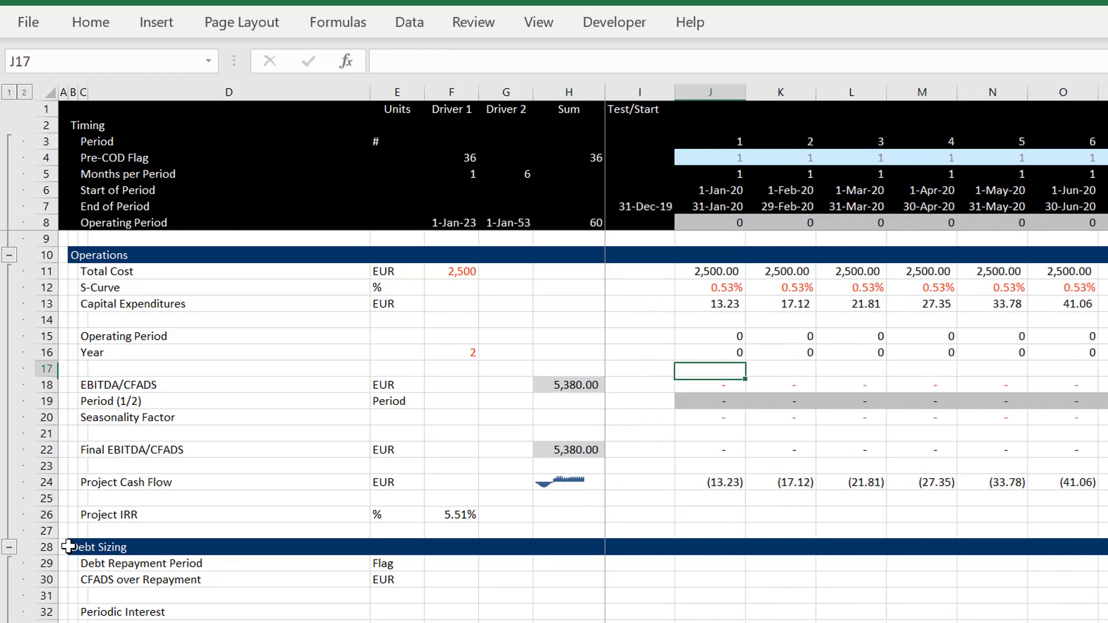
pyautogui.press('Up')
pyautogui.press('Up')
pyautogui.press('Down')
# Examine the Year after COD row 25 of the EBITDA/CFADS inputs on the Input sheet
pyautogui.hotkey('ctrl', 'pageup')
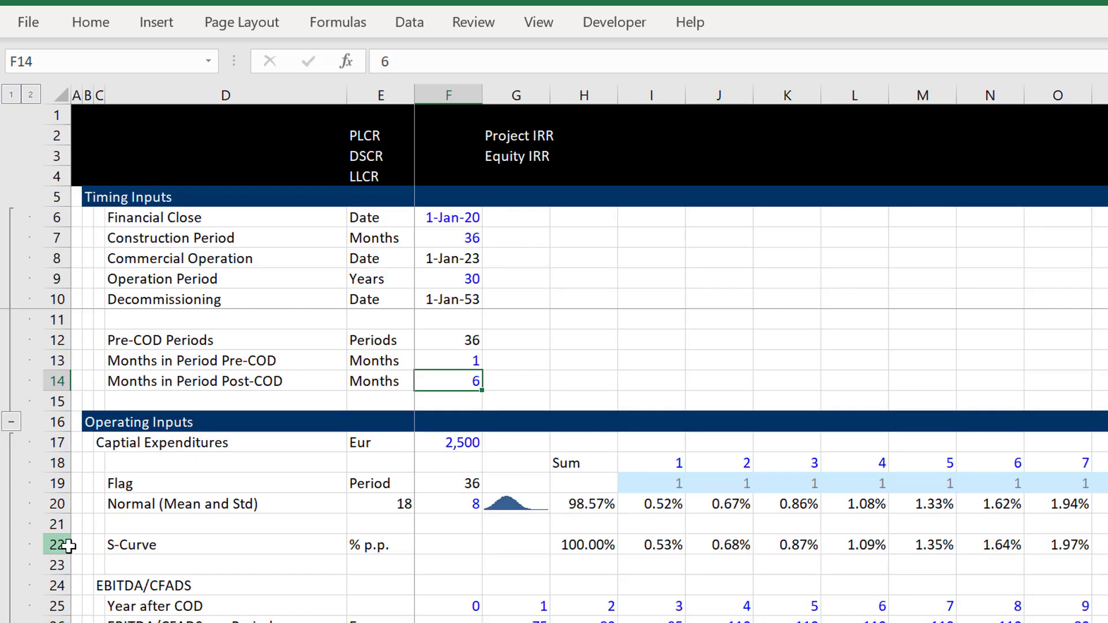
pyautogui.press('Down')
pyautogui.press('Down')
pyautogui.press('Down')
pyautogui.press('Down')
pyautogui.press('Down')
pyautogui.press('Down')
pyautogui.press('Down')
pyautogui.press('Down')
pyautogui.press('Down')
pyautogui.press('Down')
pyautogui.press('Down')
pyautogui.press('Down')
pyautogui.press('Down')
pyautogui.press('Down')
pyautogui.press('Down')
pyautogui.press('Down')
pyautogui.press('Down')
pyautogui.press('Down')
pyautogui.press('Down')
pyautogui.press('Down')
pyautogui.press('Up')
pyautogui.press('Up')
pyautogui.press('Up')
pyautogui.press('Up')
pyautogui.press('Up')
pyautogui.press('Up')
pyautogui.press('Up')
pyautogui.press('Up')
pyautogui.press('Up')
pyautogui.press('Up')
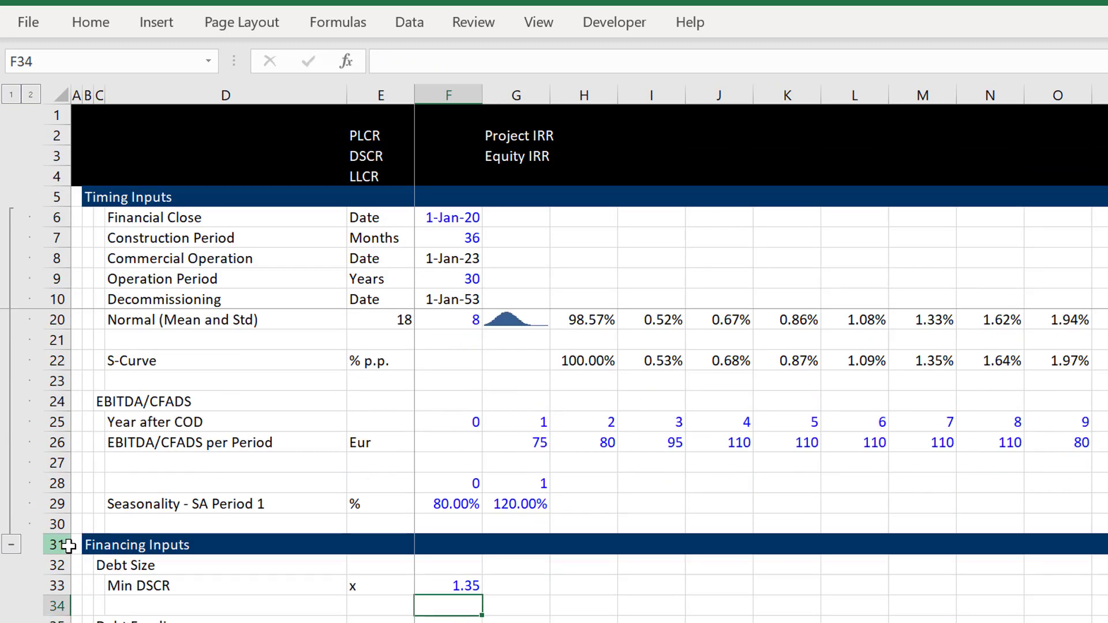
pyautogui.press('Right')
pyautogui.press('Right')
pyautogui.press('Right')
pyautogui.press('Right')
pyautogui.press('Right')
pyautogui.press('Right')
pyautogui.press('Right')
pyautogui.press('Right')
pyautogui.press('Right')
pyautogui.press('Right')
pyautogui.press('Right')
pyautogui.press('Right')
pyautogui.press('Right')
pyautogui.press('Right')
pyautogui.press('Right')
pyautogui.press('Right')
pyautogui.press('Right')
pyautogui.press('Right')
pyautogui.press('Right')
pyautogui.press('Right')
pyautogui.press('Right')
pyautogui.press('Right')
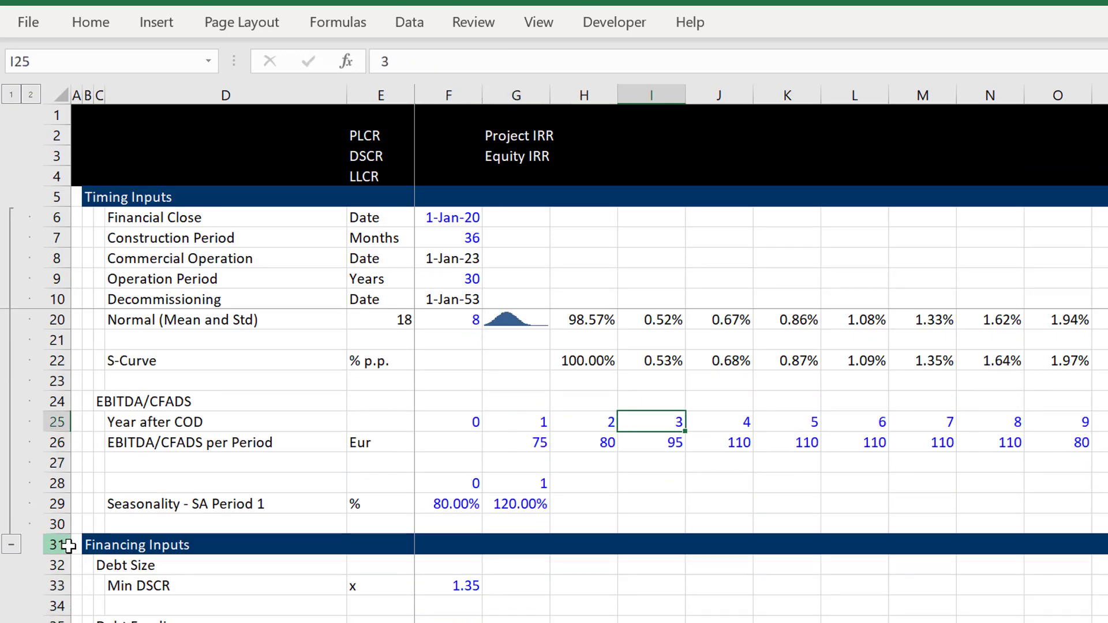
pyautogui.press('Left')
pyautogui.press('Left')
pyautogui.press('Left')
pyautogui.press('Left')
pyautogui.press('Left')
pyautogui.press('Left')
pyautogui.press('Left')
pyautogui.press('Left')
pyautogui.press('Left')
pyautogui.press('Left')
pyautogui.press('Left')
pyautogui.press('Left')
pyautogui.press('Left')
pyautogui.press('Left')
pyautogui.press('Left')
pyautogui.press('Left')
pyautogui.press('Left')
pyautogui.press('Left')
pyautogui.press('Left')
pyautogui.press('Left')
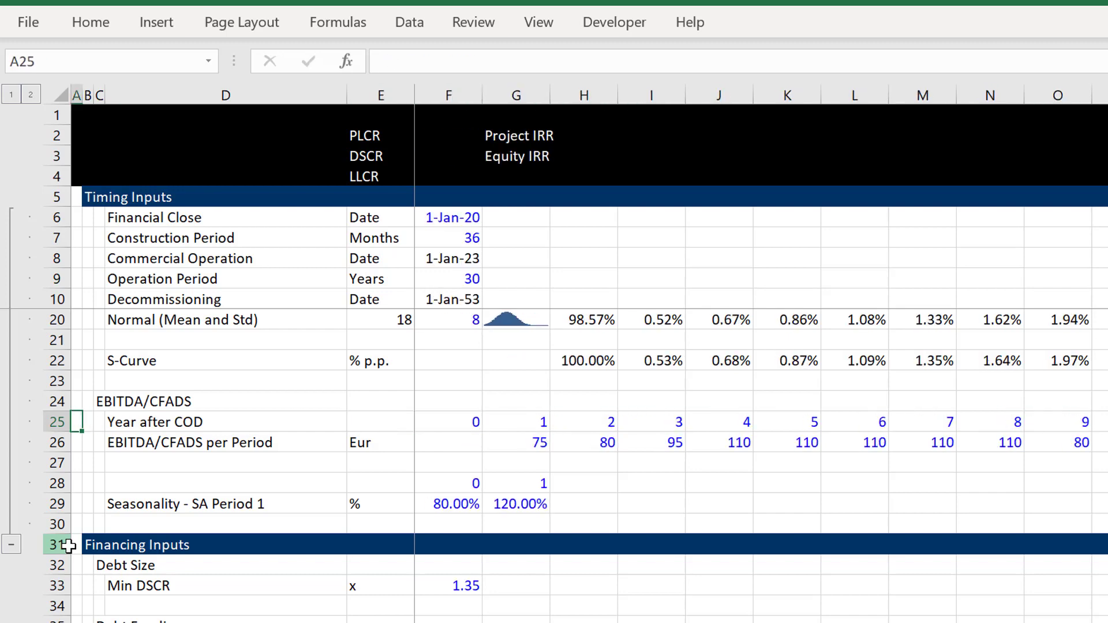
# Return to the Model sheet and inspect the Period (1/2) flag formula along row 19
pyautogui.hotkey('ctrl', 'pagedown')
pyautogui.press('Down')
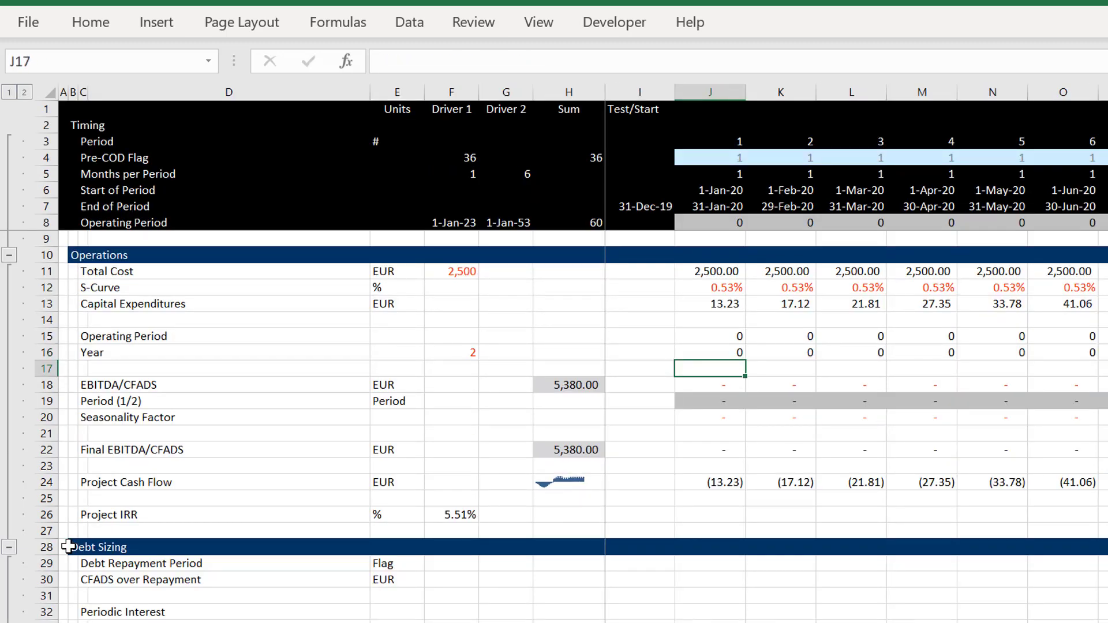
pyautogui.press('Down')
pyautogui.press('Down')
pyautogui.press('Left')
pyautogui.press('Left')
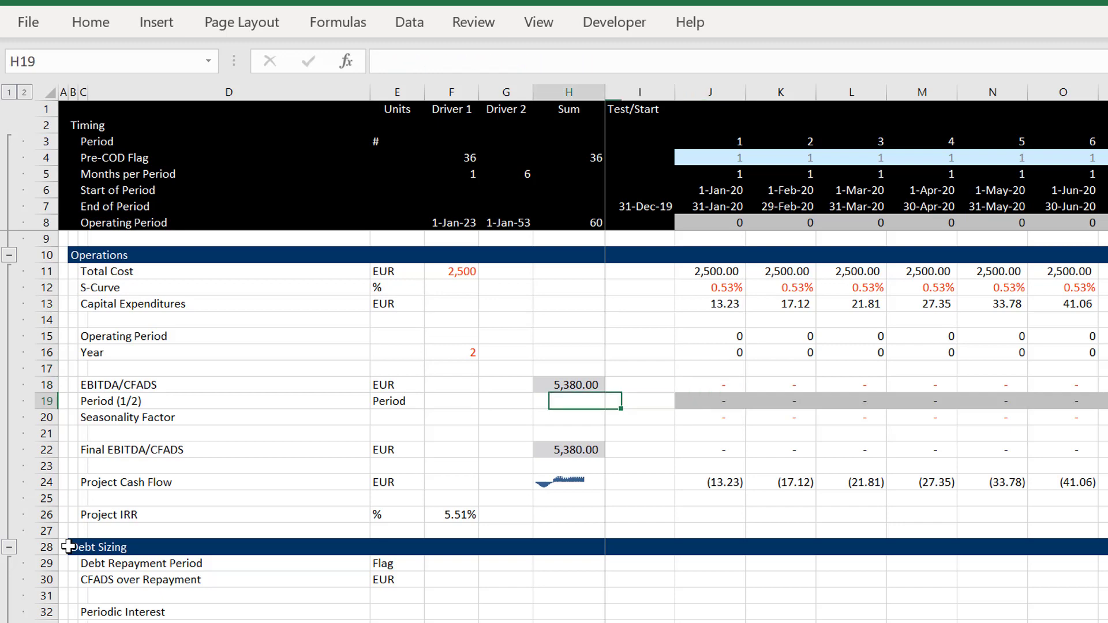
pyautogui.press('Right')
pyautogui.press('Right')
pyautogui.press('Right')
pyautogui.press('Right')
pyautogui.press('Right')
pyautogui.press('Right')
pyautogui.press('Right')
pyautogui.press('Right')
pyautogui.press('Right')
pyautogui.press('Right')
pyautogui.press('Right')
pyautogui.press('Right')
pyautogui.press('Right')
pyautogui.press('Right')
pyautogui.press('Right')
pyautogui.press('Right')
pyautogui.press('Right')
pyautogui.press('Right')
pyautogui.press('Right')
pyautogui.press('Right')
pyautogui.press('Right')
pyautogui.press('Right')
pyautogui.press('Right')
pyautogui.press('Right')
pyautogui.press('Right')
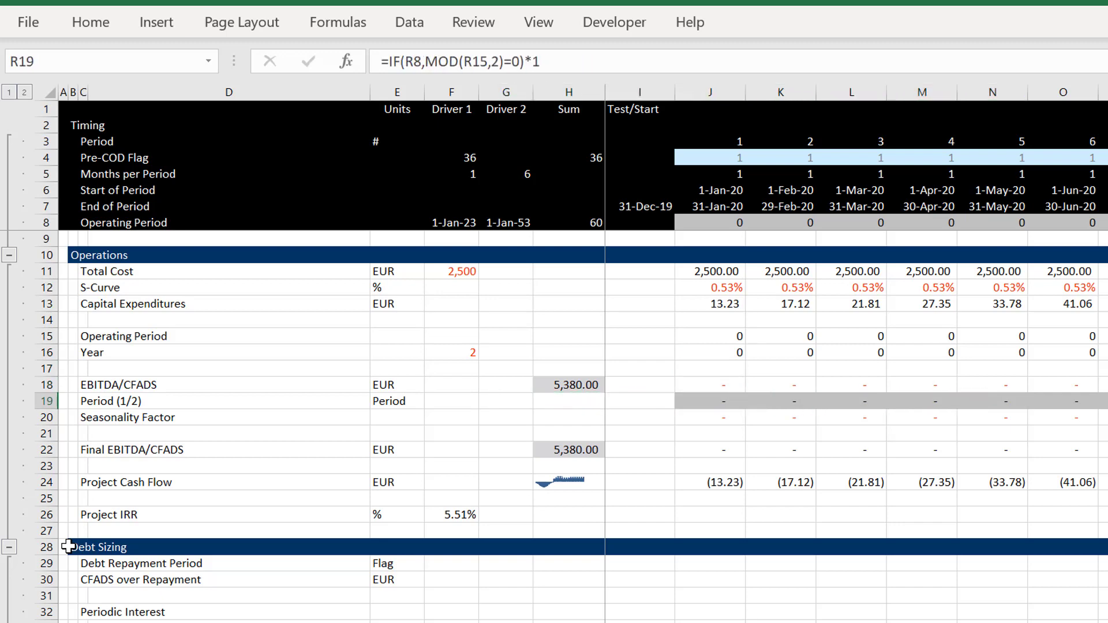
# Review the alternating Period (1/2) flags during operations, from BD19 back to AV19
pyautogui.press('Left')
pyautogui.press('Left')
pyautogui.press('Left')
pyautogui.press('Left')
pyautogui.press('Left')
pyautogui.press('Left')
pyautogui.press('Left')
pyautogui.press('Left')
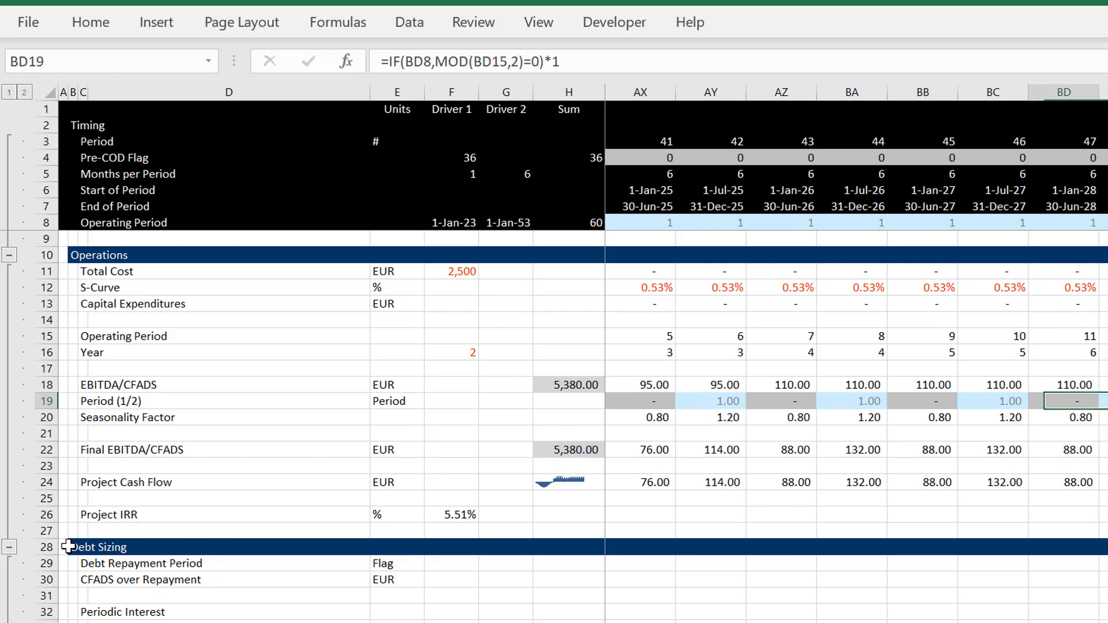
pyautogui.press('Left')
pyautogui.press('Left')
pyautogui.press('Left')
pyautogui.press('Left')
pyautogui.press('Left')
pyautogui.press('Left')
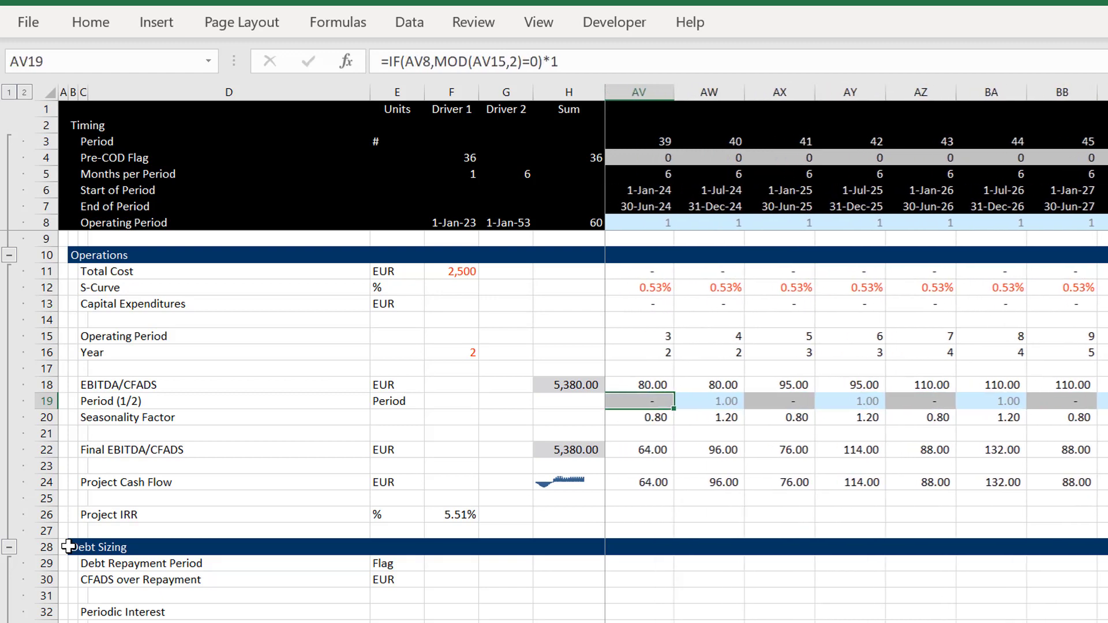
# Inspect the Period (1/2) flags where operations begin, comparing the formulas in AT19 and AU19
pyautogui.press('Left')
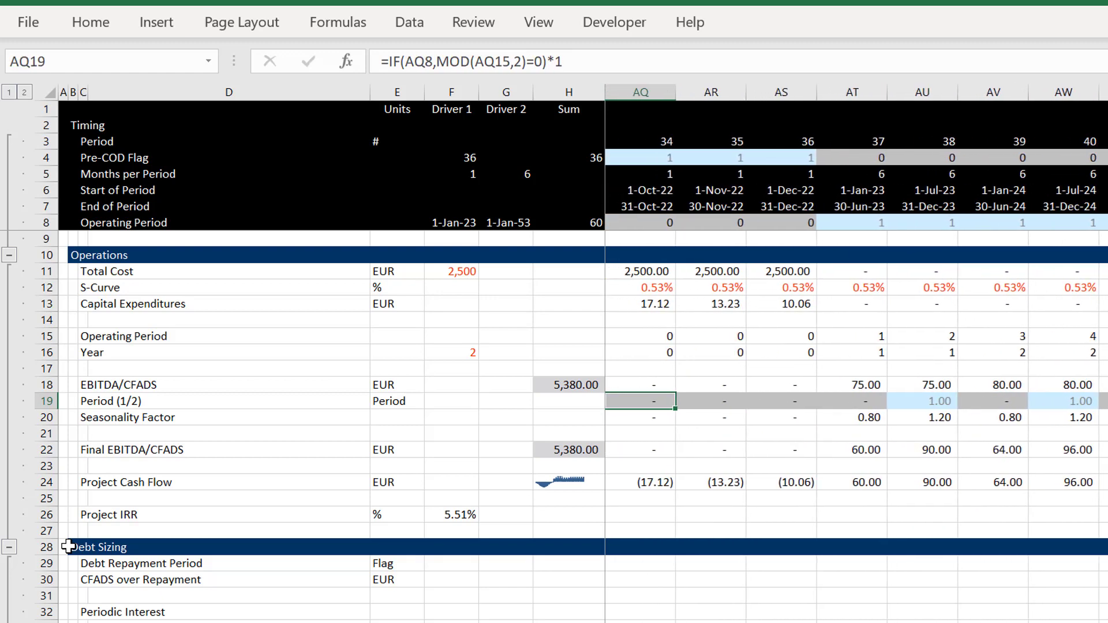
pyautogui.press('Right')
pyautogui.press('Right')
pyautogui.press('Right')
pyautogui.press('Left')
pyautogui.press('Right')
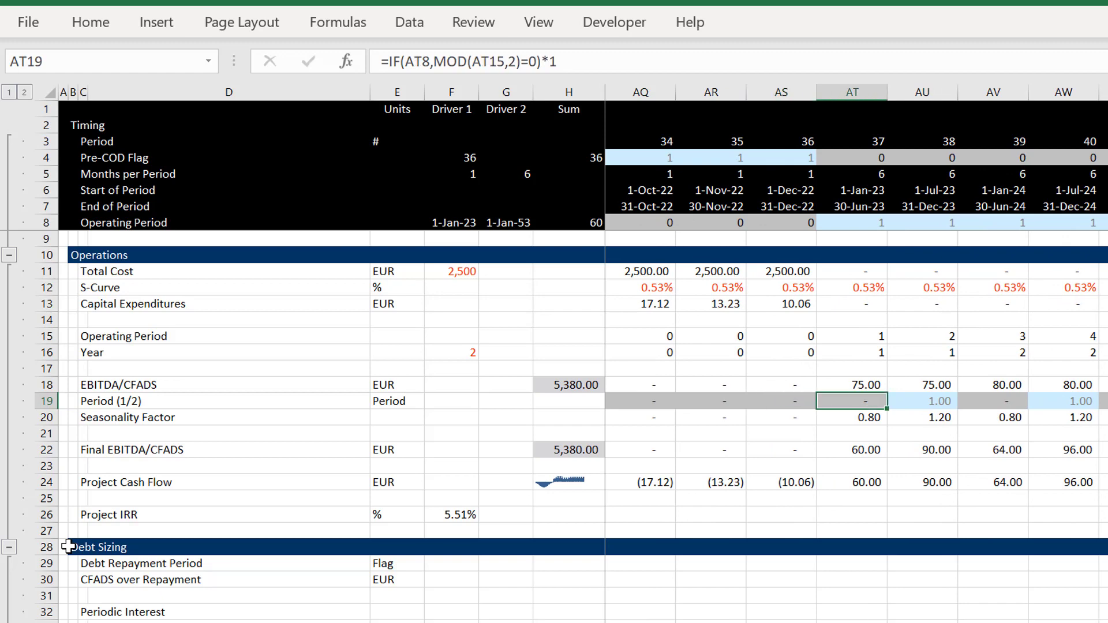
pyautogui.press('Right')
pyautogui.press('Left')
pyautogui.press('Right')
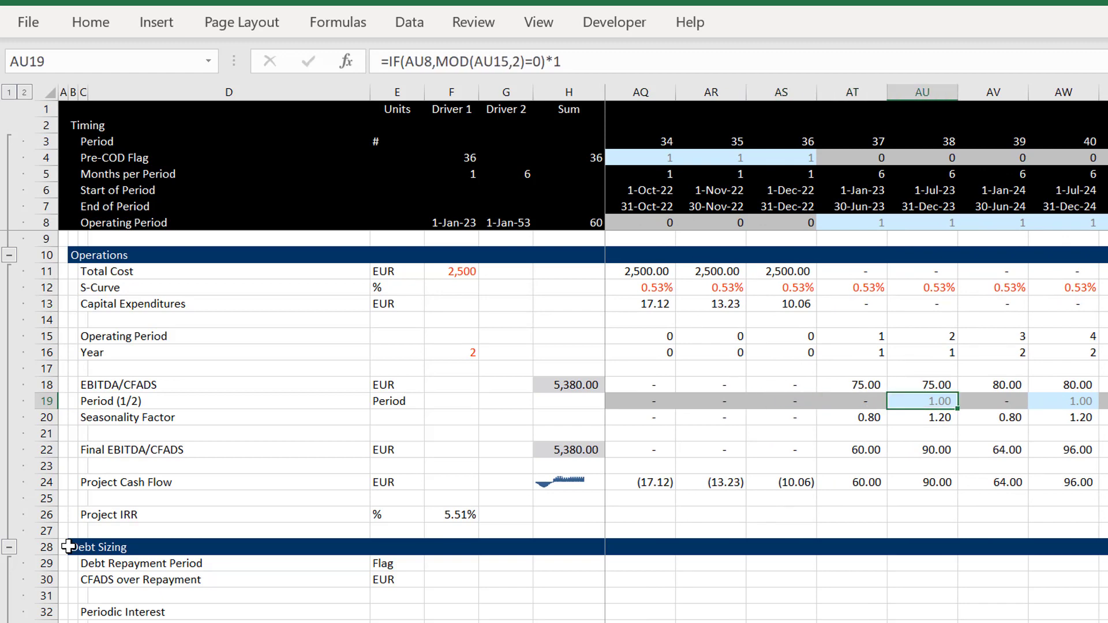
# Check the Seasonality inputs in rows 28 and 29 of the Input sheet
pyautogui.press('Down')
pyautogui.hotkey('ctrl', 'pageup')
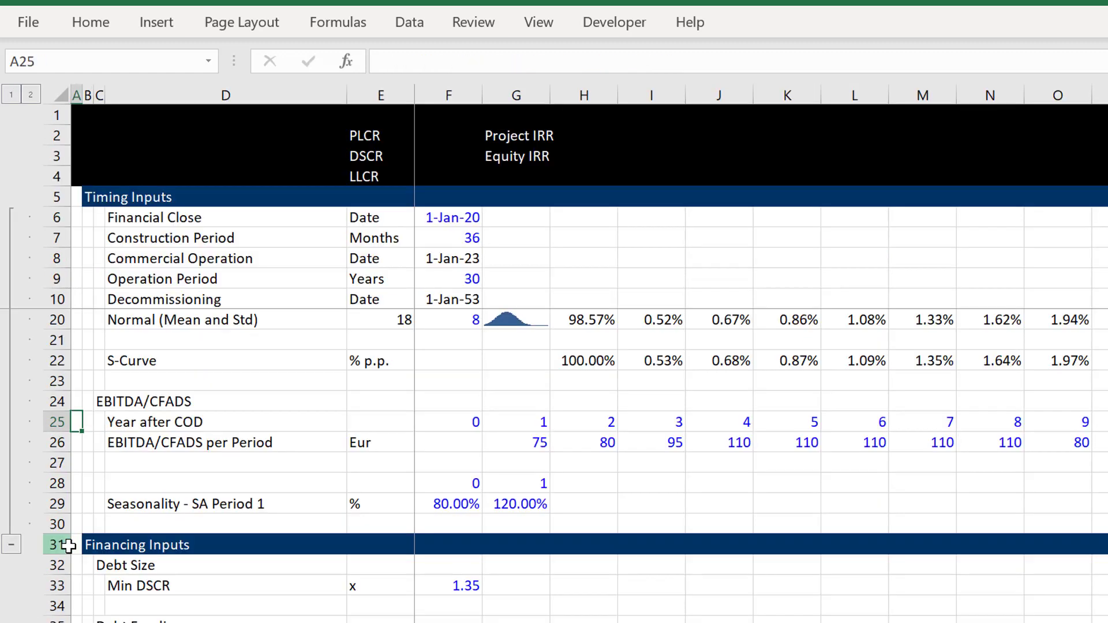
pyautogui.press('Down')
pyautogui.press('Down')
pyautogui.press('Down')
pyautogui.press('Down')
pyautogui.press('Right')
pyautogui.press('Right')
pyautogui.press('Right')
pyautogui.press('Right')
pyautogui.press('Right')
pyautogui.press('Right')
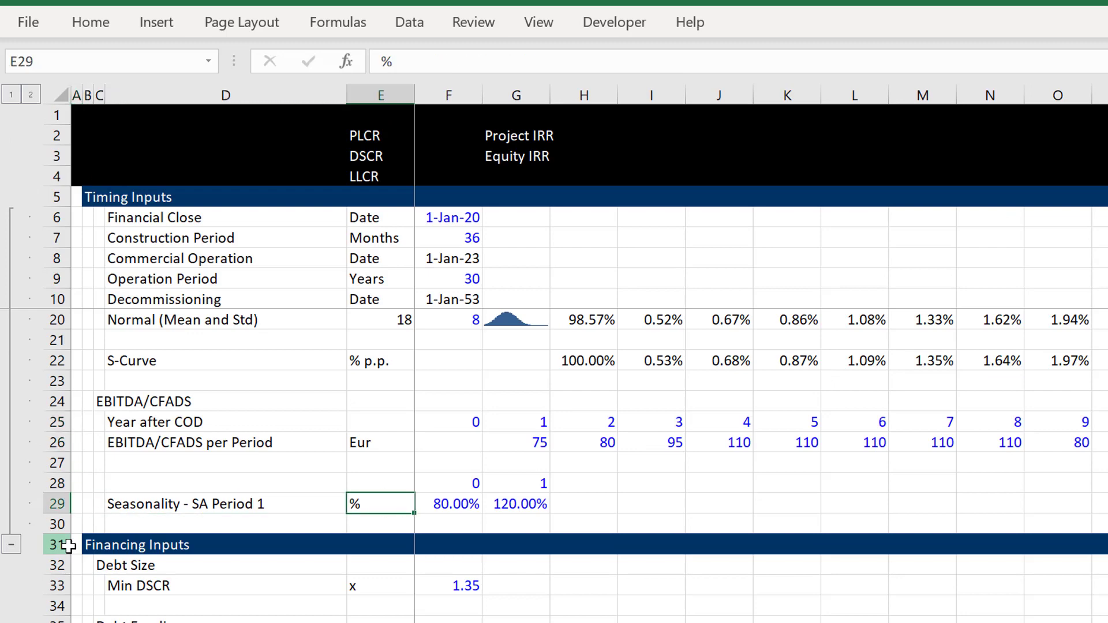
# Rebuild the Seasonality Factor in J20 of the Model sheet as =LOOKUP(J19,Input!28:28,Input!29:29)
pyautogui.hotkey('ctrl', 'pagedown')
pyautogui.press('Left')
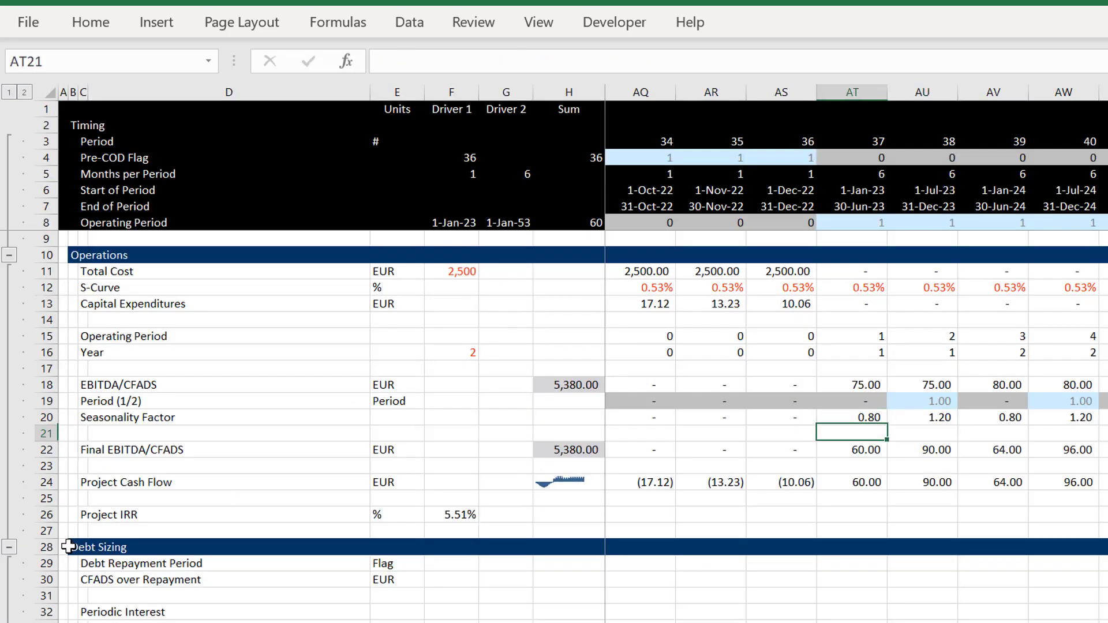
pyautogui.hotkey('ctrl', 'Left')
pyautogui.press('Right')
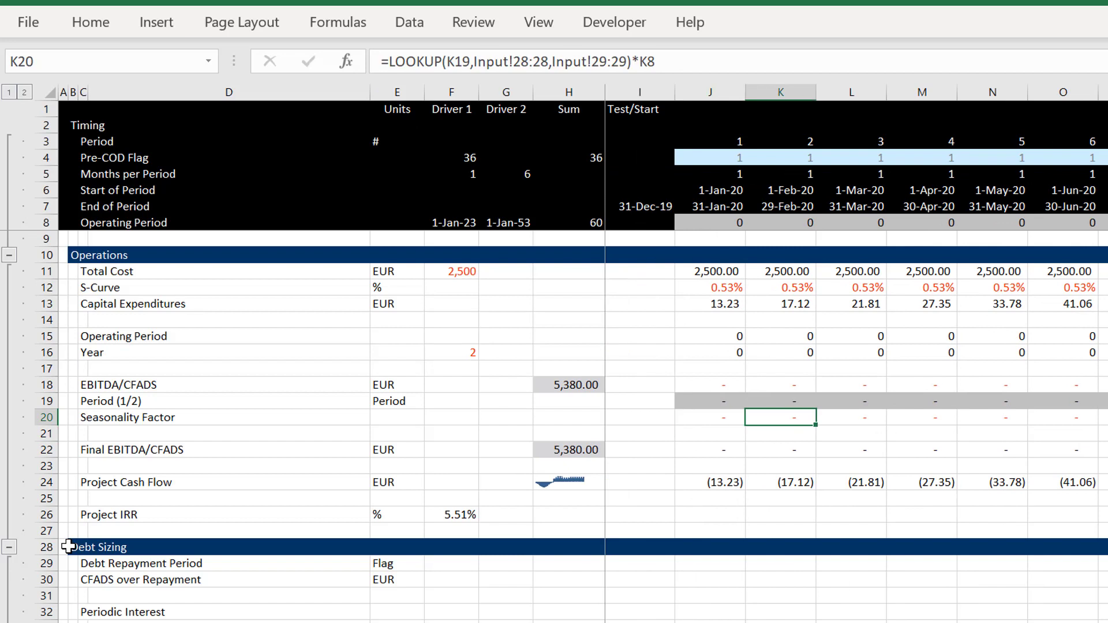
pyautogui.press('Left')
pyautogui.write('=loo')
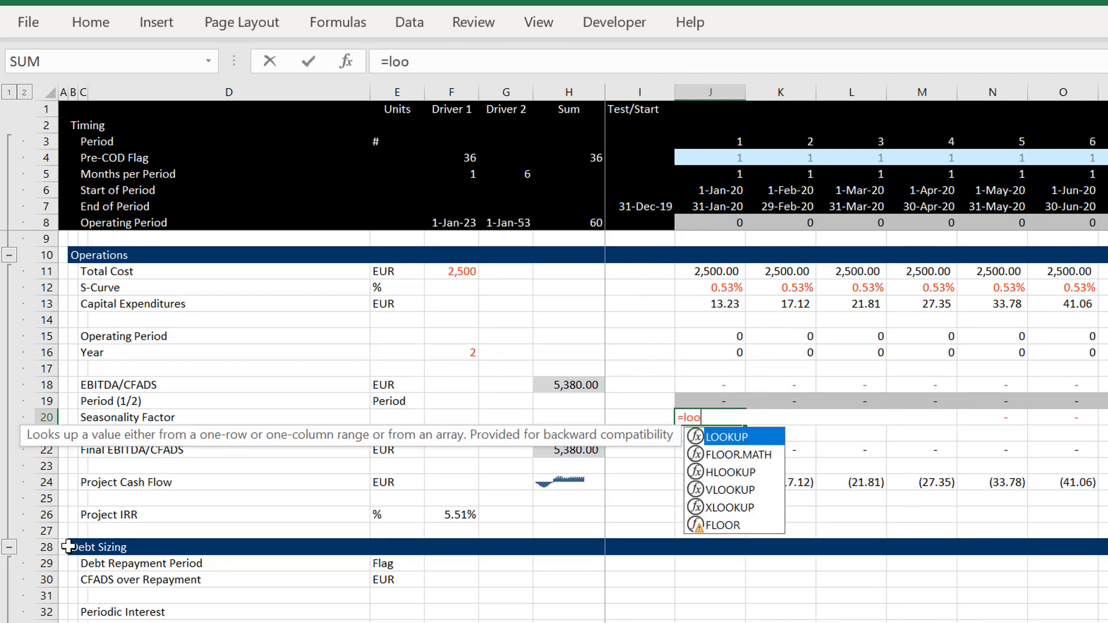
pyautogui.press('Tab')
pyautogui.press('Up')
pyautogui.write(',')
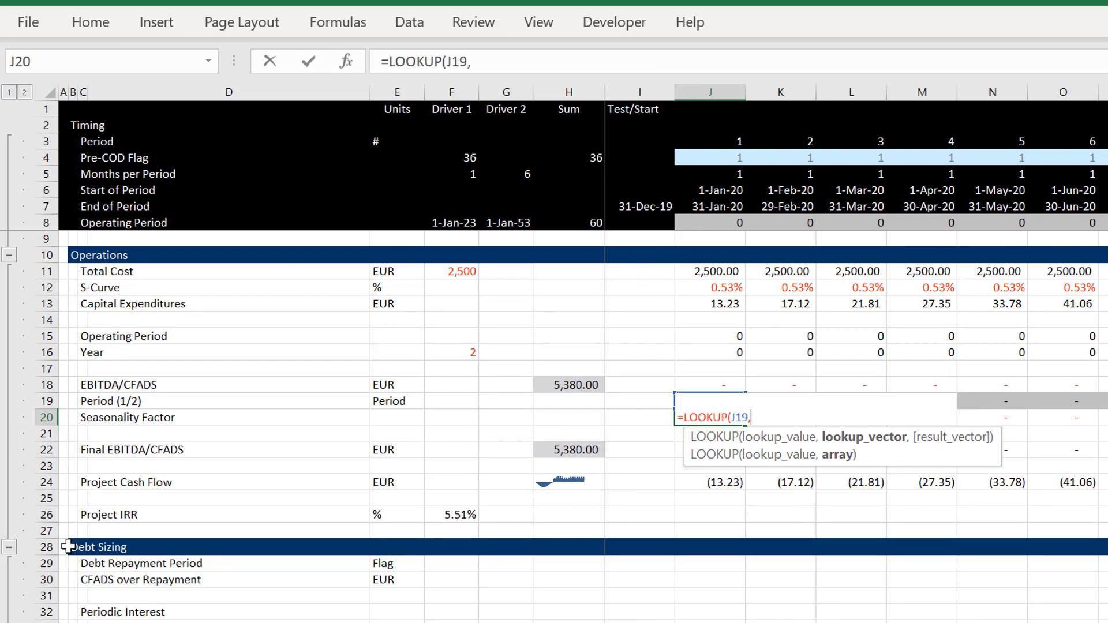
pyautogui.hotkey('ctrl', 'pageup')
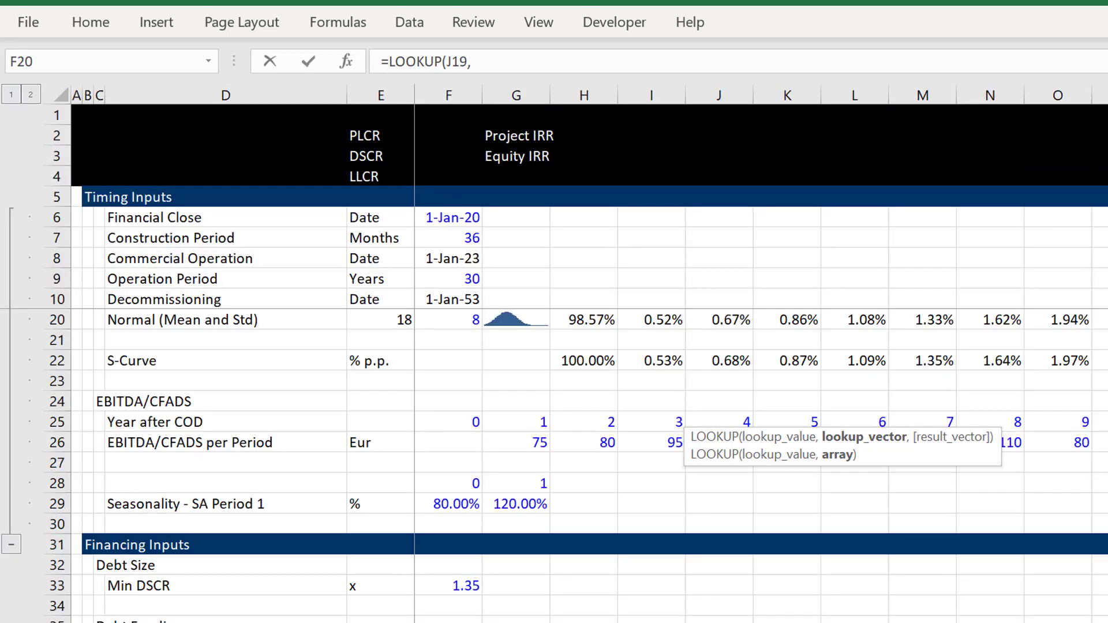
pyautogui.click(53, 483)
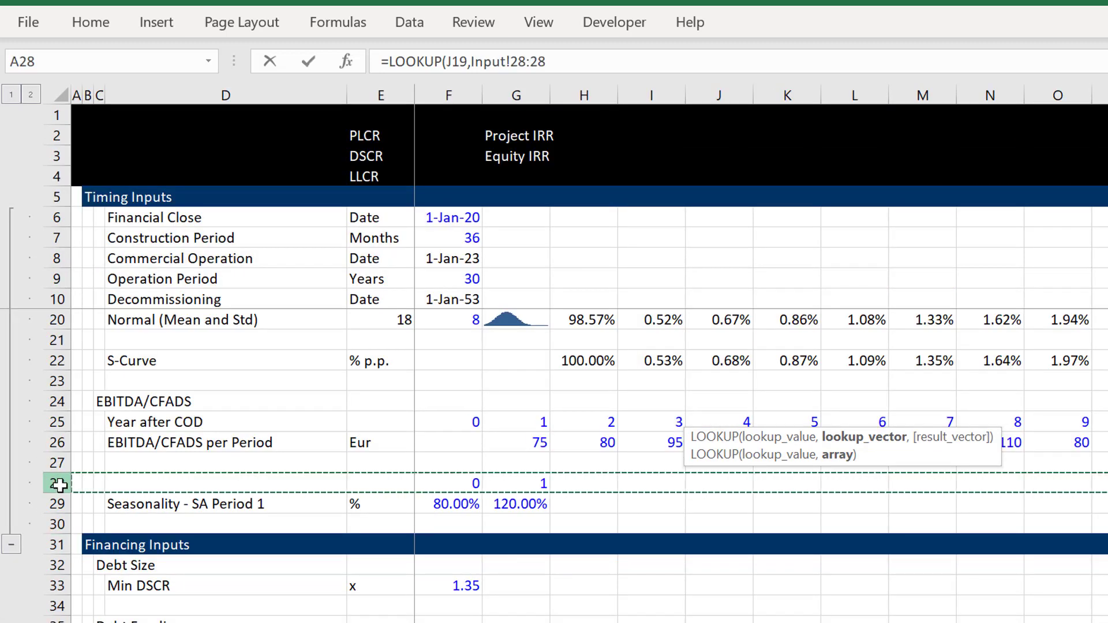
pyautogui.write(',')
pyautogui.click(54, 502)
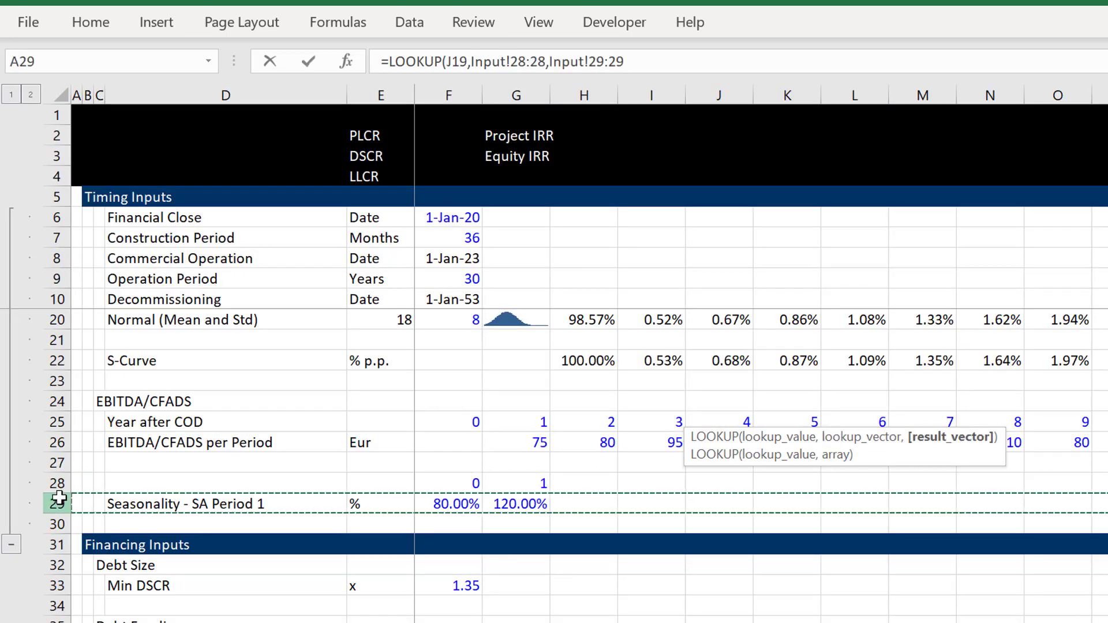
pyautogui.press('Return')
# Multiply the J20 lookup by the Operating Period flag J8 and fill the formula across the row
pyautogui.press('F2')
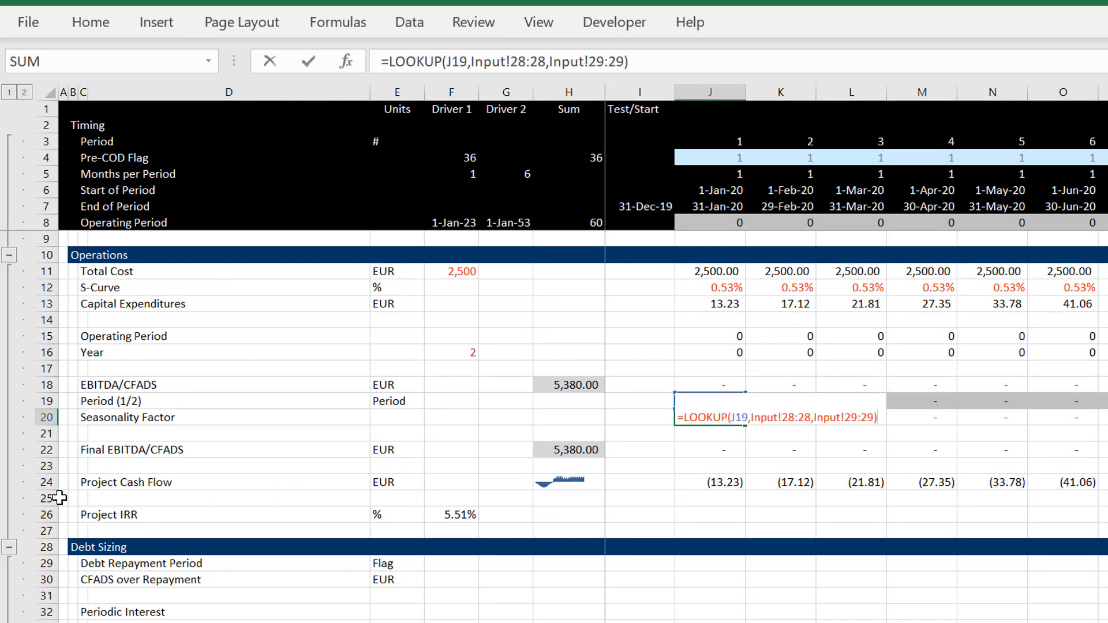
pyautogui.write('*')
pyautogui.click(715, 225)
pyautogui.hotkey('ctrl', 'Return')
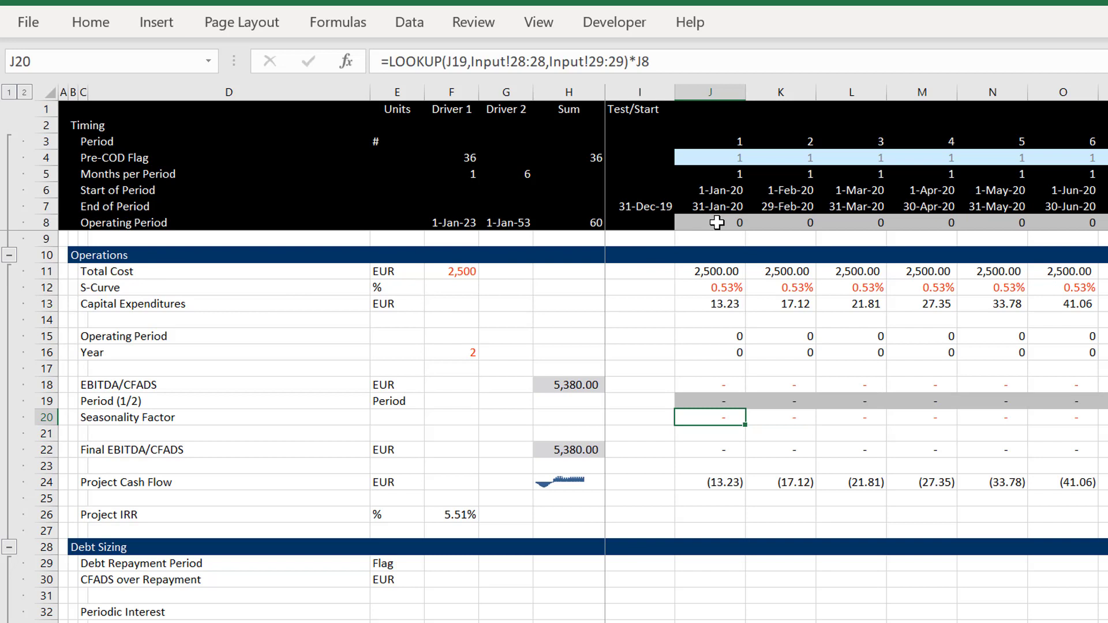
pyautogui.hotkey('ctrl', 'shift', 'r')
# Inspect the cells referenced by the Final EBITDA/CFADS formula in J22
pyautogui.press('Left')
pyautogui.press('Right')
pyautogui.press('Down')
pyautogui.press('Down')
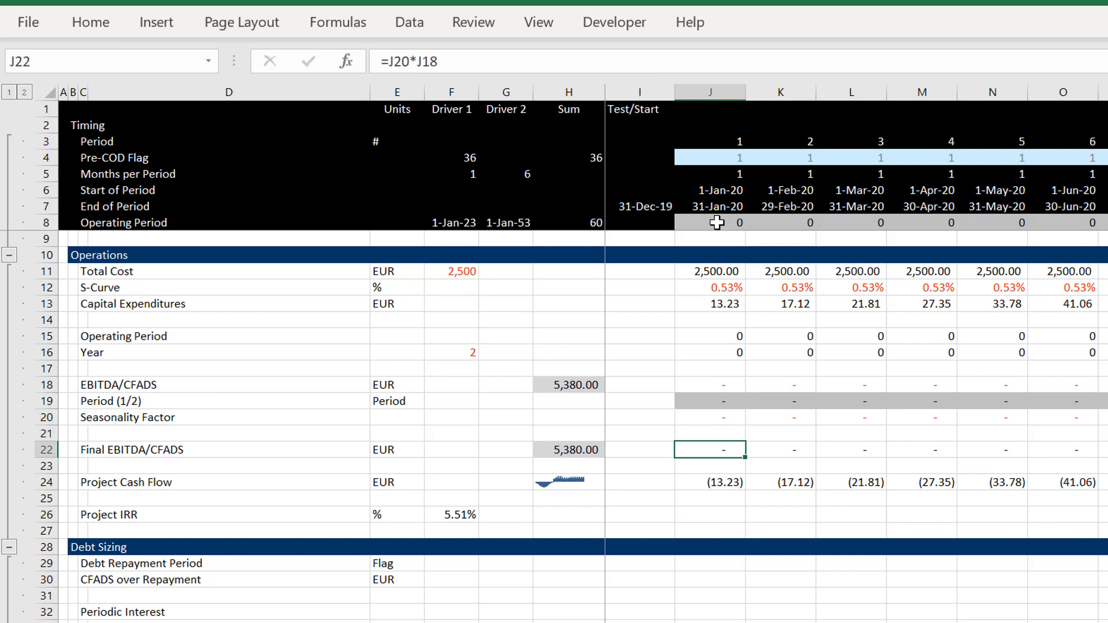
pyautogui.press('F2')
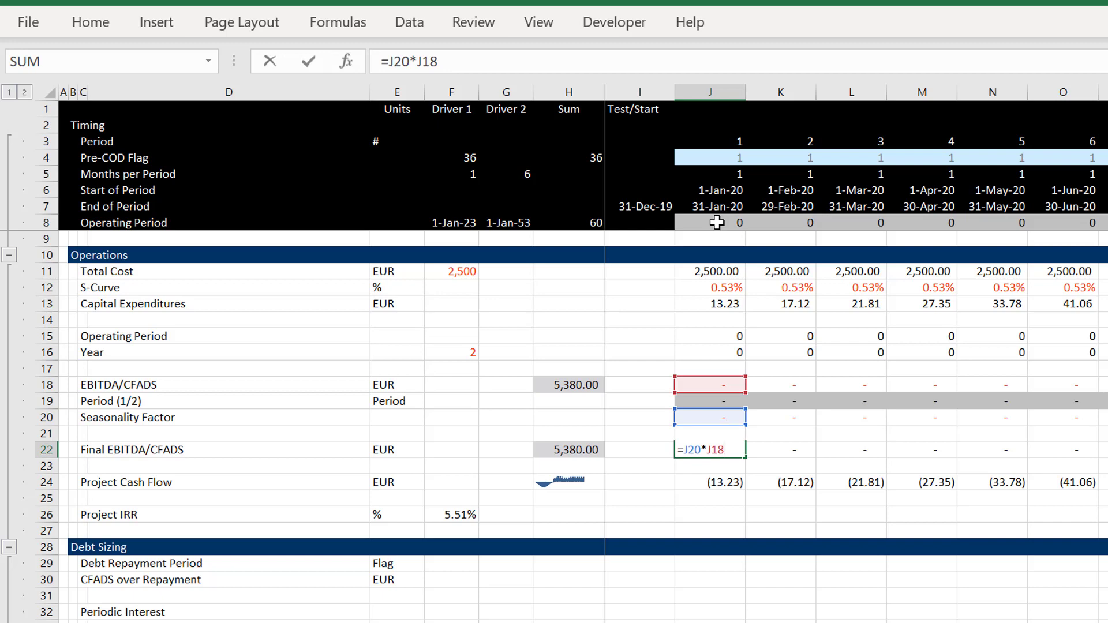
pyautogui.press('Escape')
# Review the Final EBITDA/CFADS values along row 22 around the start of operations at AT22
pyautogui.press('Right')
pyautogui.press('Right')
pyautogui.press('Right')
pyautogui.press('Right')
pyautogui.press('Right')
pyautogui.press('Right')
pyautogui.press('Right')
pyautogui.press('Right')
pyautogui.press('Right')
pyautogui.press('Right')
pyautogui.press('Right')
pyautogui.press('Right')
pyautogui.press('Right')
pyautogui.press('Right')
pyautogui.press('Right')
pyautogui.press('Right')
pyautogui.press('Right')
pyautogui.press('Right')
pyautogui.press('Right')
pyautogui.press('Right')
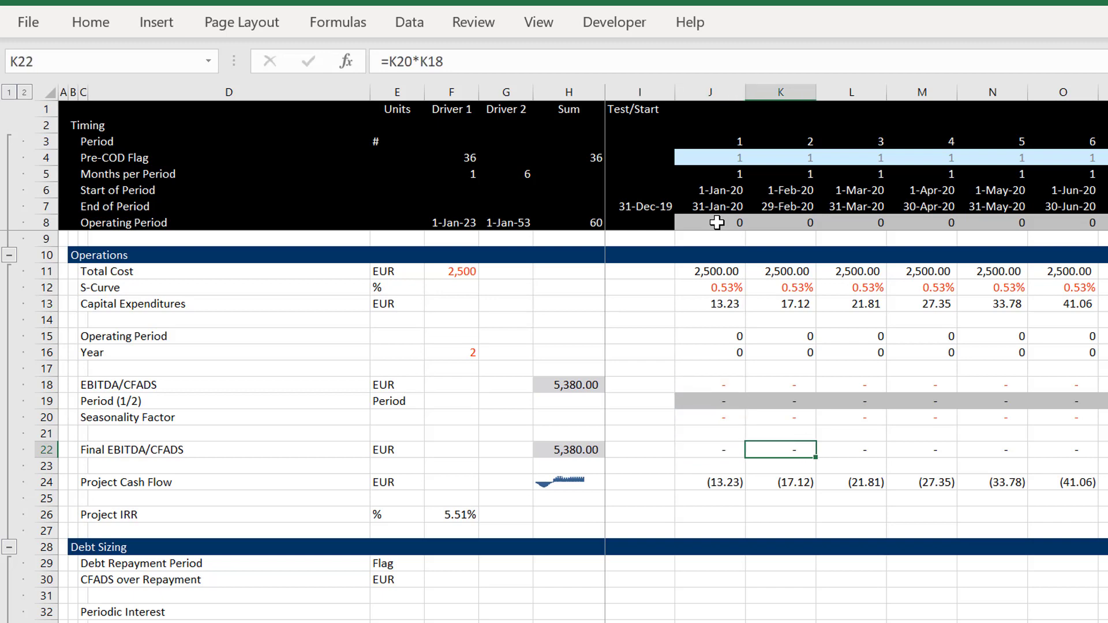
pyautogui.press('Right')
pyautogui.press('Right')
pyautogui.press('Right')
pyautogui.press('Right')
pyautogui.press('Right')
pyautogui.press('Right')
pyautogui.press('Right')
pyautogui.press('Right')
pyautogui.press('Right')
pyautogui.press('Right')
pyautogui.press('Right')
pyautogui.press('Right')
pyautogui.press('Right')
pyautogui.press('Right')
pyautogui.press('Right')
pyautogui.press('Right')
pyautogui.press('Right')
pyautogui.press('Right')
pyautogui.press('Right')
pyautogui.press('Right')
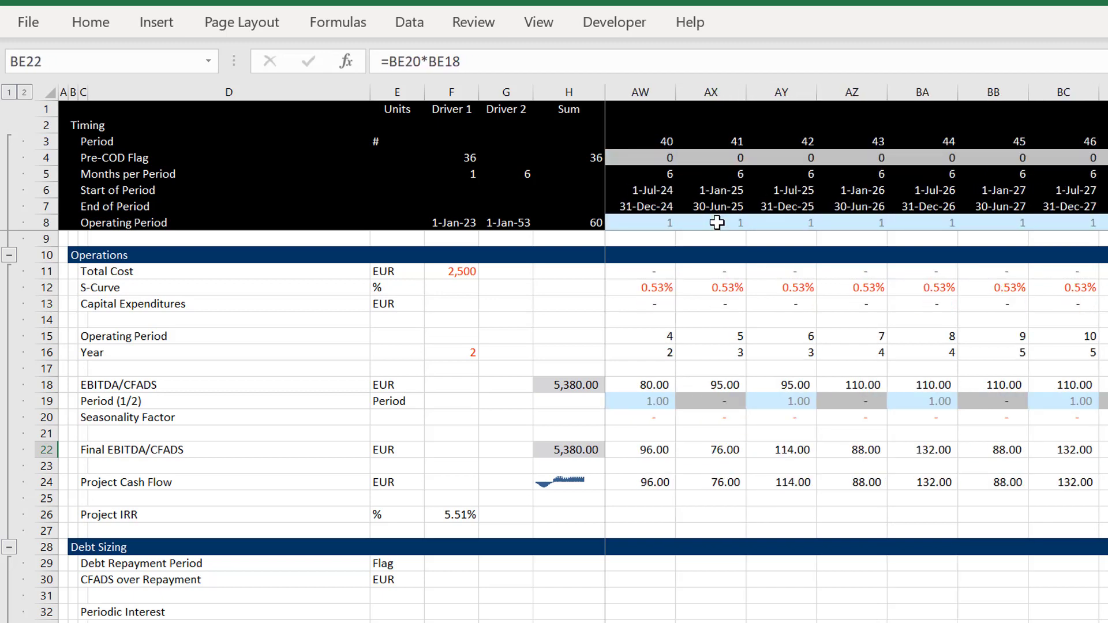
pyautogui.press('Left')
pyautogui.press('Left')
pyautogui.press('Left')
pyautogui.press('Left')
pyautogui.press('Left')
pyautogui.press('Left')
pyautogui.press('Left')
pyautogui.press('Left')
pyautogui.press('Left')
pyautogui.press('Left')
pyautogui.press('Left')
pyautogui.press('Left')
pyautogui.press('Left')
pyautogui.press('Left')
pyautogui.press('Right')
pyautogui.press('Right')
pyautogui.press('Right')
pyautogui.press('Right')
pyautogui.press('Right')
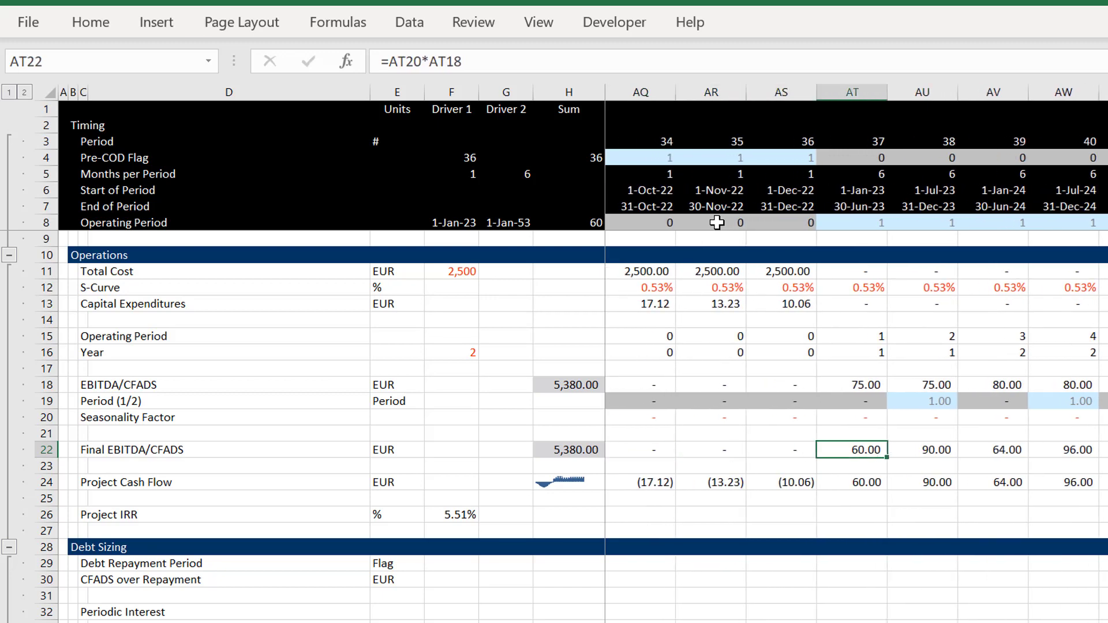
# Chart the Final EBITDA/CFADS values of the first operating periods, starting at AT22, on a new chart sheet
pyautogui.press('Left')
pyautogui.press('Left')
pyautogui.hotkey('shift', 'Right')
pyautogui.hotkey('shift', 'Right')
pyautogui.hotkey('shift', 'Right')
pyautogui.hotkey('shift', 'Right')
pyautogui.hotkey('shift', 'Right')
pyautogui.hotkey('shift', 'Right')
pyautogui.hotkey('shift', 'Right')
pyautogui.hotkey('shift', 'Right')
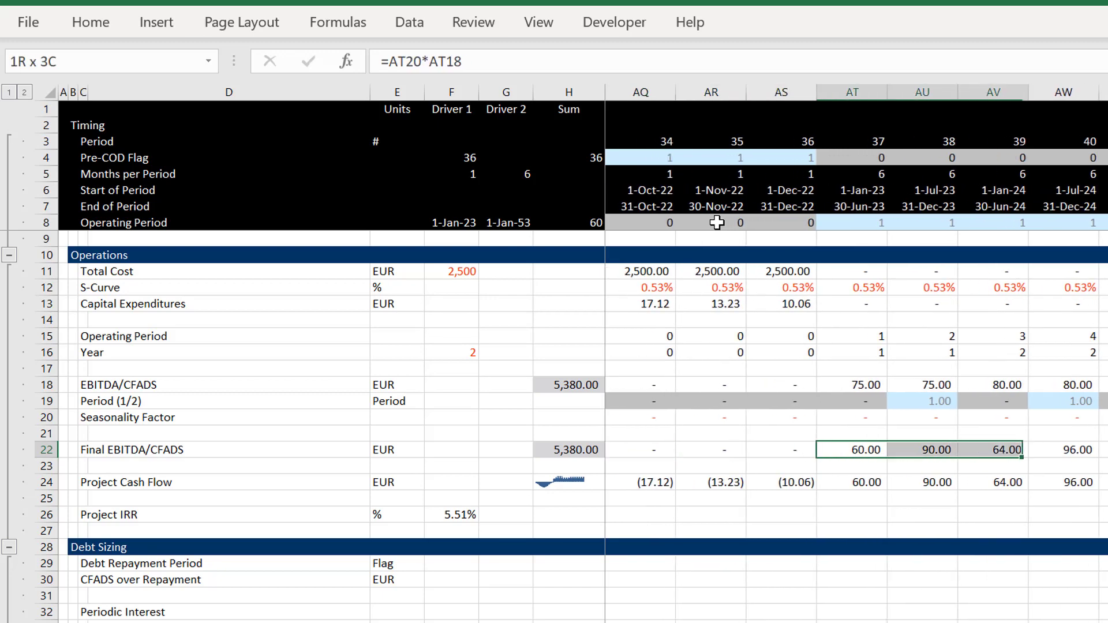
pyautogui.hotkey('shift', 'Right')
pyautogui.hotkey('shift', 'Right')
pyautogui.hotkey('shift', 'Right')
pyautogui.hotkey('shift', 'Right')
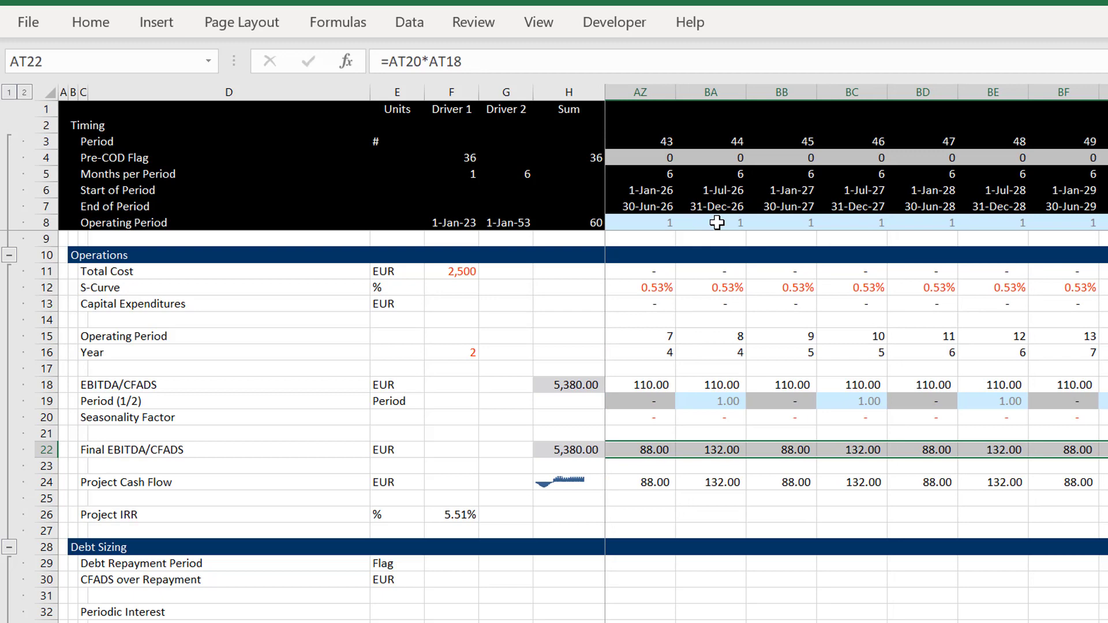
pyautogui.press('F11')
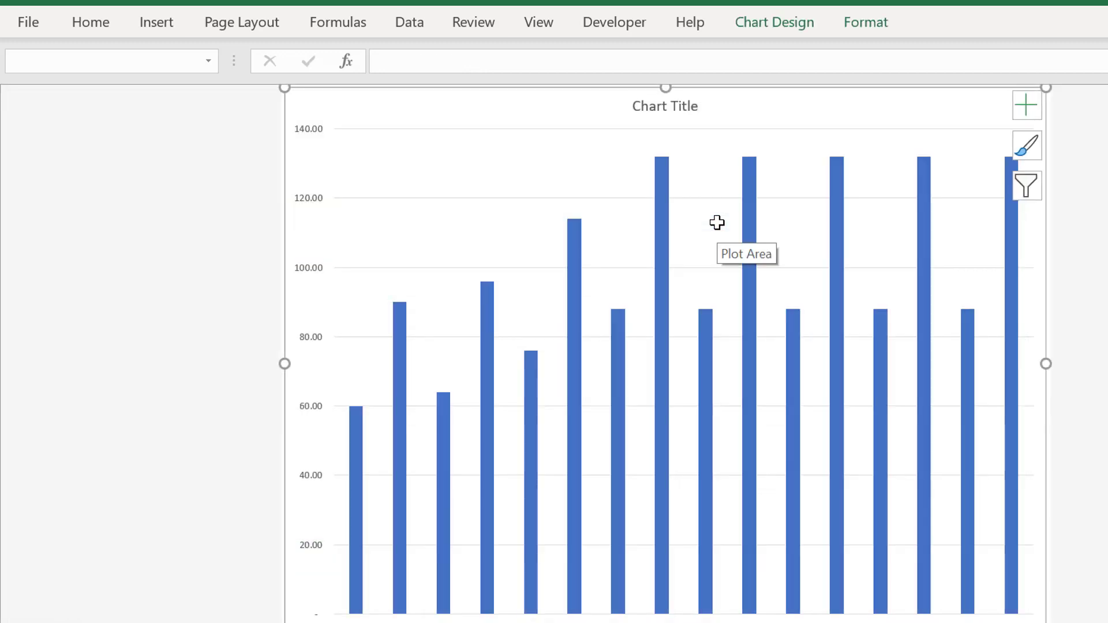
# Delete the Final EBITDA/CFADS chart sheet and return to row 22 of the Model sheet
pyautogui.hotkey('alt', 'e')
pyautogui.press('l')
pyautogui.press('Return')
pyautogui.press('Left')
pyautogui.press('Left')
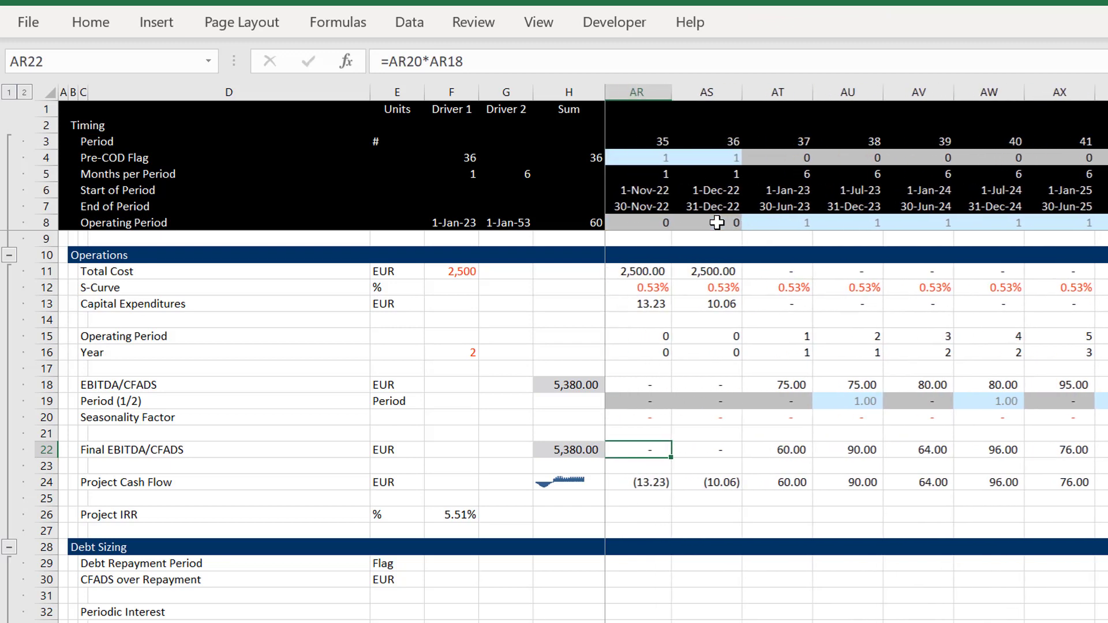
# Go back to the start of the Project Cash Flow row and inspect the formula in J24
pyautogui.press('Left')
pyautogui.press('Left')
pyautogui.press('Left')
pyautogui.press('Left')
pyautogui.press('Left')
pyautogui.press('Left')
pyautogui.press('Left')
pyautogui.press('Left')
pyautogui.press('Left')
pyautogui.press('Left')
pyautogui.press('Left')
pyautogui.press('Left')
pyautogui.press('Left')
pyautogui.press('Left')
pyautogui.press('Left')
pyautogui.press('Left')
pyautogui.press('Left')
pyautogui.press('Left')
pyautogui.press('Left')
pyautogui.press('Left')
pyautogui.press('Down')
pyautogui.press('Left')
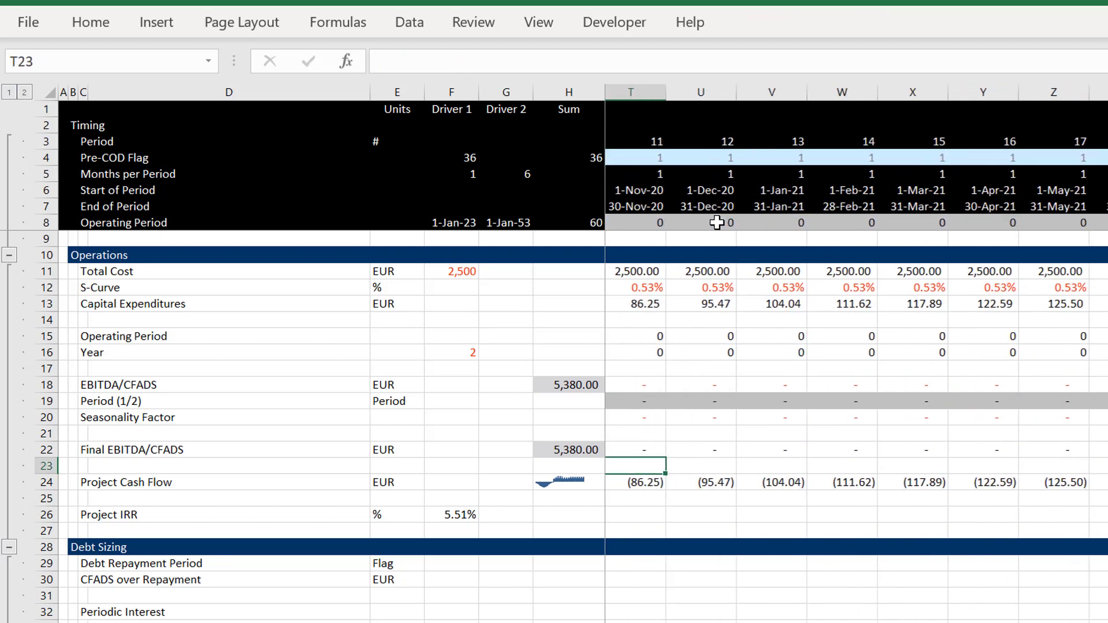
pyautogui.press('Down')
pyautogui.press('Left')
pyautogui.press('Left')
pyautogui.press('Left')
pyautogui.press('Left')
pyautogui.press('Left')
pyautogui.press('Left')
pyautogui.press('Left')
pyautogui.press('Left')
pyautogui.press('Left')
pyautogui.press('Left')
pyautogui.press('Left')
pyautogui.press('Left')
pyautogui.press('Left')
pyautogui.press('Left')
pyautogui.press('Left')
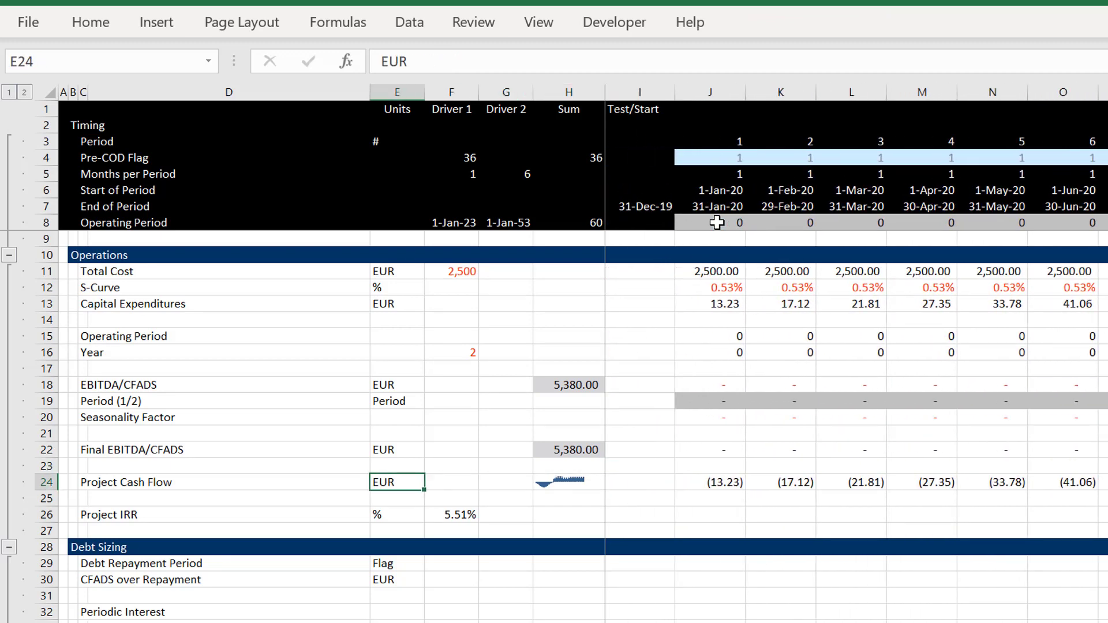
pyautogui.press('Right')
pyautogui.press('Right')
pyautogui.press('Right')
pyautogui.press('Right')
pyautogui.press('Right')
pyautogui.press('Right')
pyautogui.press('Left')
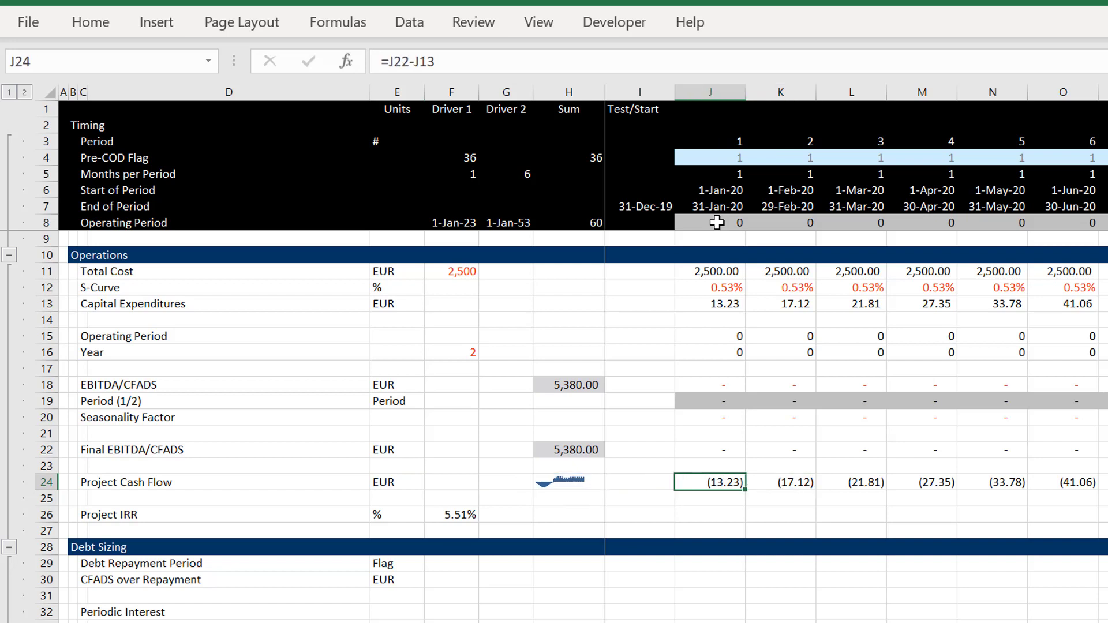
# Inspect the XIRR formula behind the Project IRR in F26
pyautogui.press('Down')
pyautogui.press('Down')
pyautogui.press('Left')
pyautogui.press('Left')
pyautogui.press('Left')
pyautogui.press('Left')
pyautogui.press('Left')
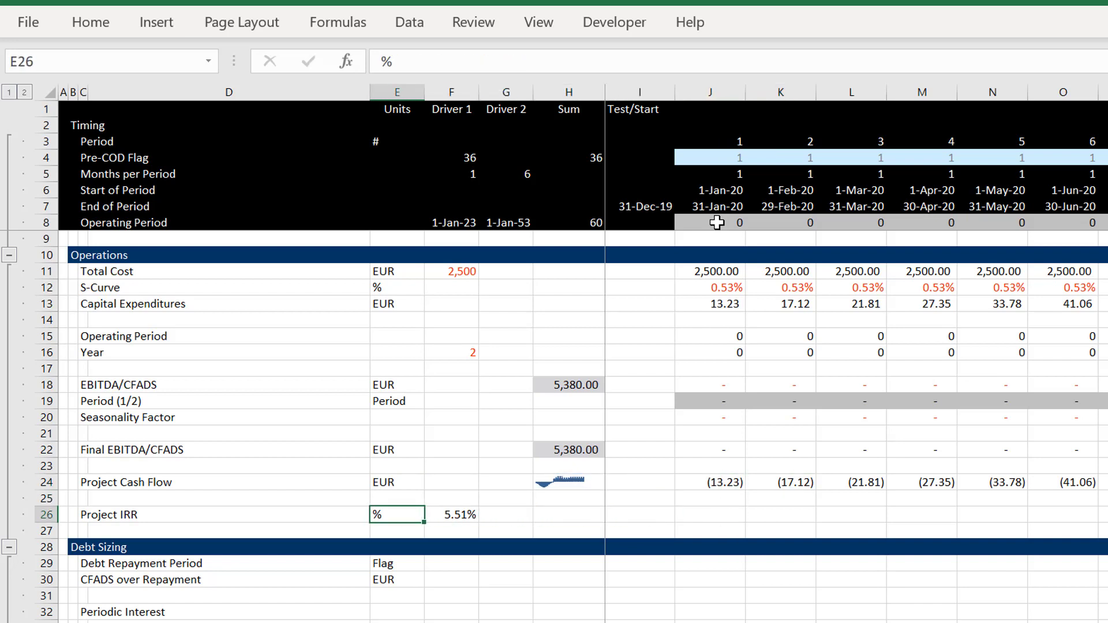
pyautogui.press('Right')
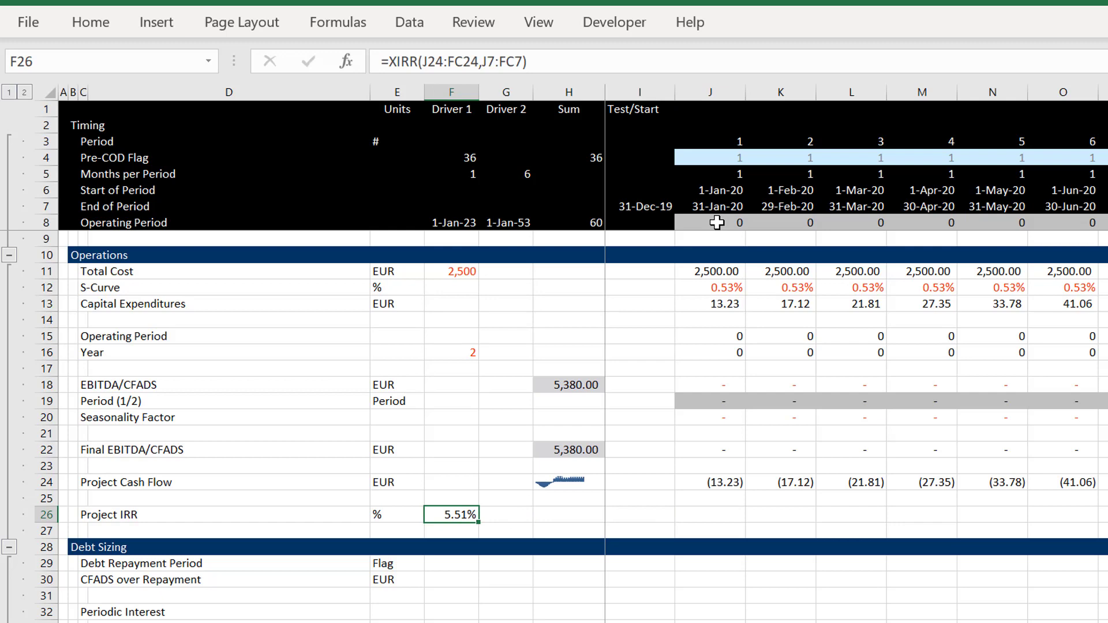
# Switch to the Input sheet and look through the financing inputs down to the DSRA section
pyautogui.hotkey('ctrl', 'pageup')
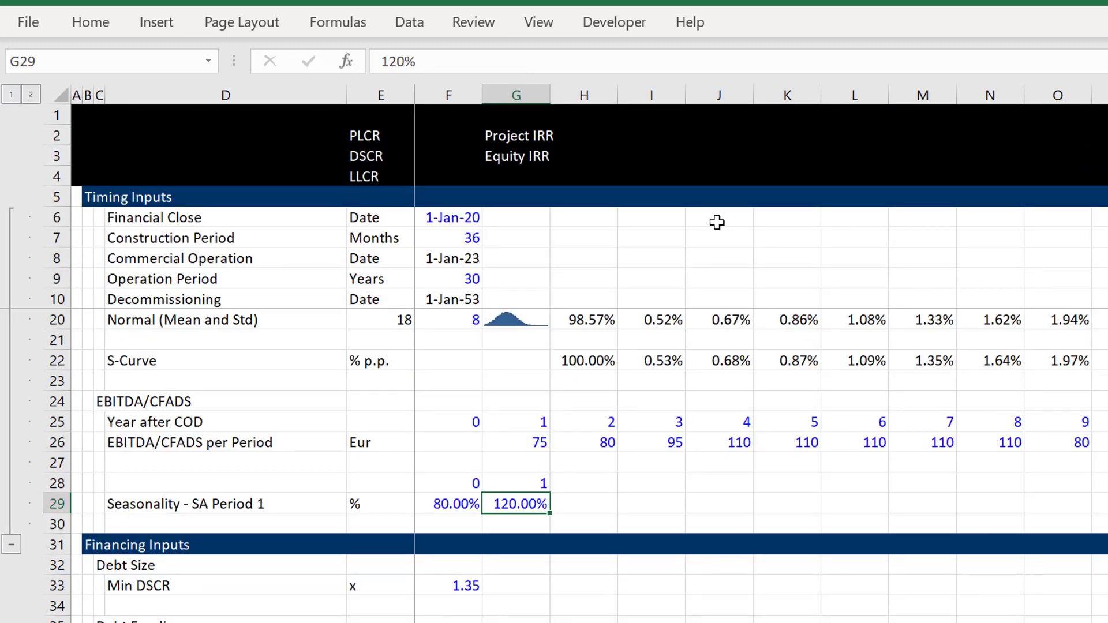
pyautogui.press('Down')
pyautogui.press('Down')
pyautogui.press('Down')
# Go back up to the Interest Rate and Fees section and check the Base Swap Rate in F43
pyautogui.press('Down')
pyautogui.press('Down')
pyautogui.press('Down')
pyautogui.press('Down')
pyautogui.press('Down')
pyautogui.press('Down')
pyautogui.press('Down')
pyautogui.press('Down')
pyautogui.press('Down')
pyautogui.press('Down')
pyautogui.press('Down')
pyautogui.press('Down')
pyautogui.press('Down')
pyautogui.press('Down')
pyautogui.press('Down')
pyautogui.press('Down')
pyautogui.press('Down')
pyautogui.press('Down')
pyautogui.press('Down')
pyautogui.press('Down')
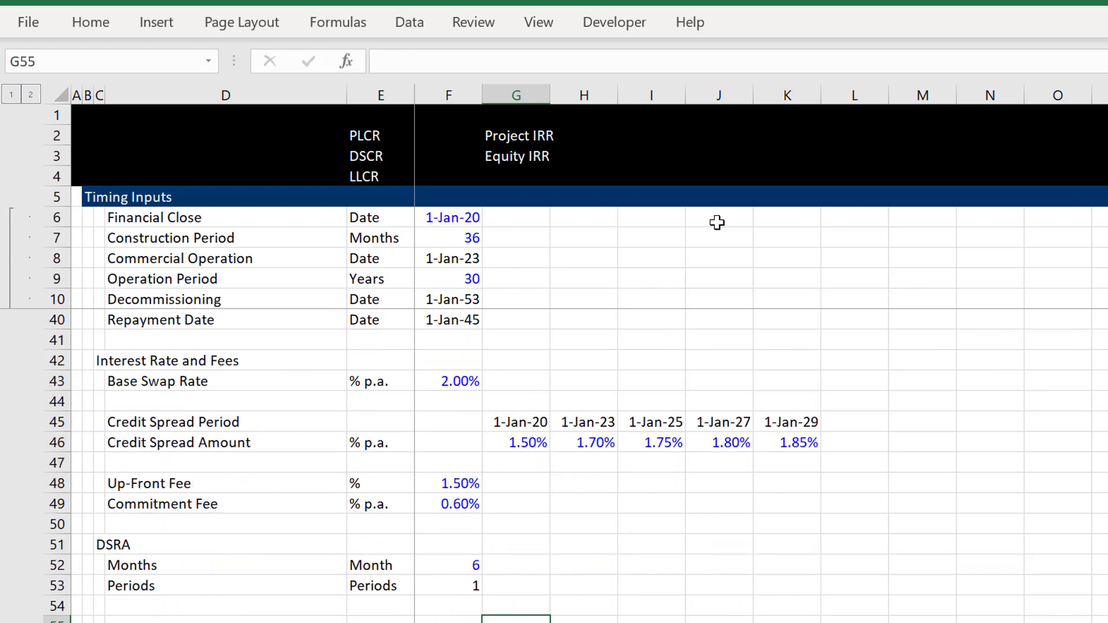
pyautogui.press('Up')
pyautogui.press('Up')
pyautogui.press('Up')
pyautogui.press('Up')
pyautogui.press('Up')
pyautogui.press('Up')
pyautogui.press('Up')
# Look over the Credit Spread Period and Credit Spread Amount rows below the Base Swap Rate
pyautogui.press('Up')
pyautogui.press('Up')
pyautogui.press('Up')
pyautogui.press('Up')
pyautogui.press('Up')
pyautogui.press('Up')
pyautogui.press('Left')
pyautogui.press('Down')
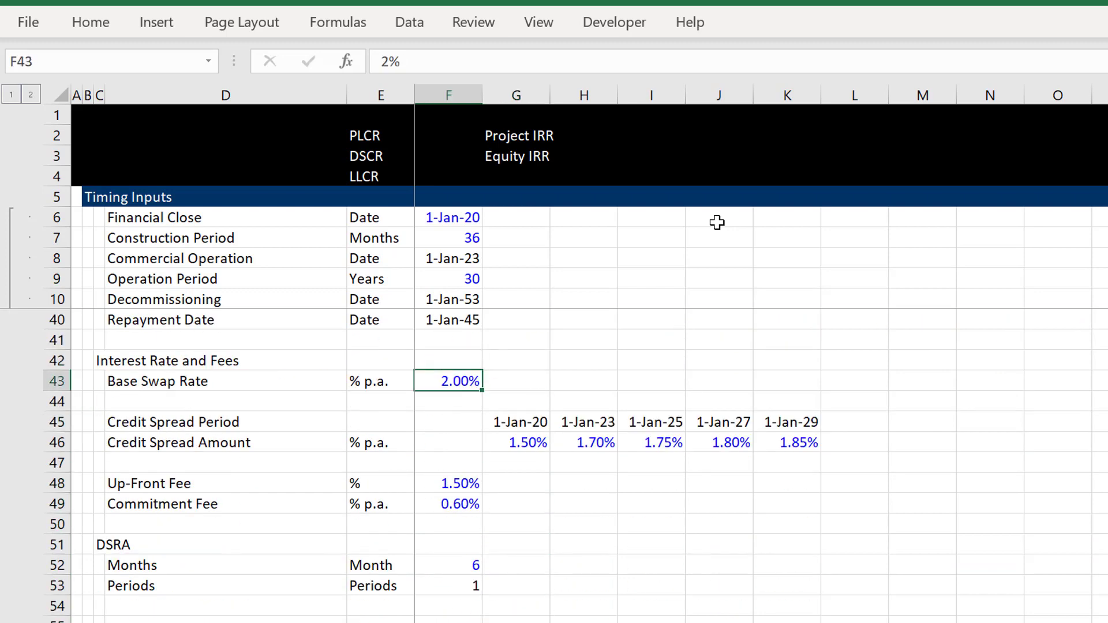
pyautogui.press('Down')
pyautogui.press('Down')
pyautogui.press('Down')
pyautogui.press('Right')
pyautogui.press('Left')
pyautogui.press('Up')
pyautogui.press('Up')
pyautogui.press('Up')
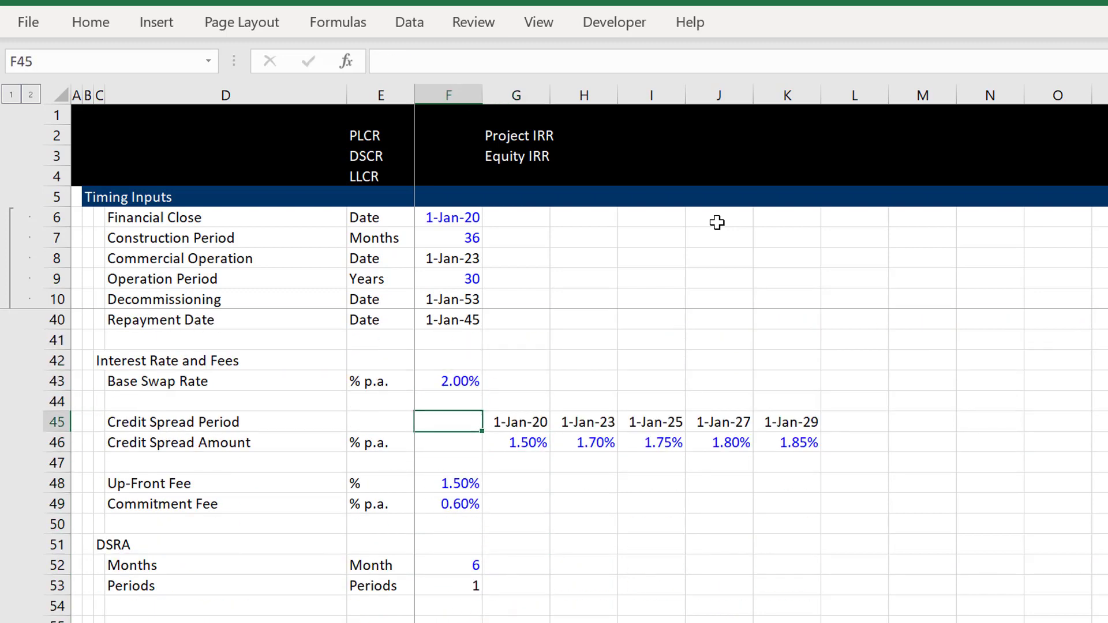
# Review the Credit Spread Amounts along row 46 through to K46
pyautogui.press('Down')
pyautogui.press('Down')
pyautogui.press('Down')
pyautogui.press('Right')
pyautogui.press('Right')
pyautogui.press('Right')
pyautogui.press('Right')
pyautogui.press('Right')
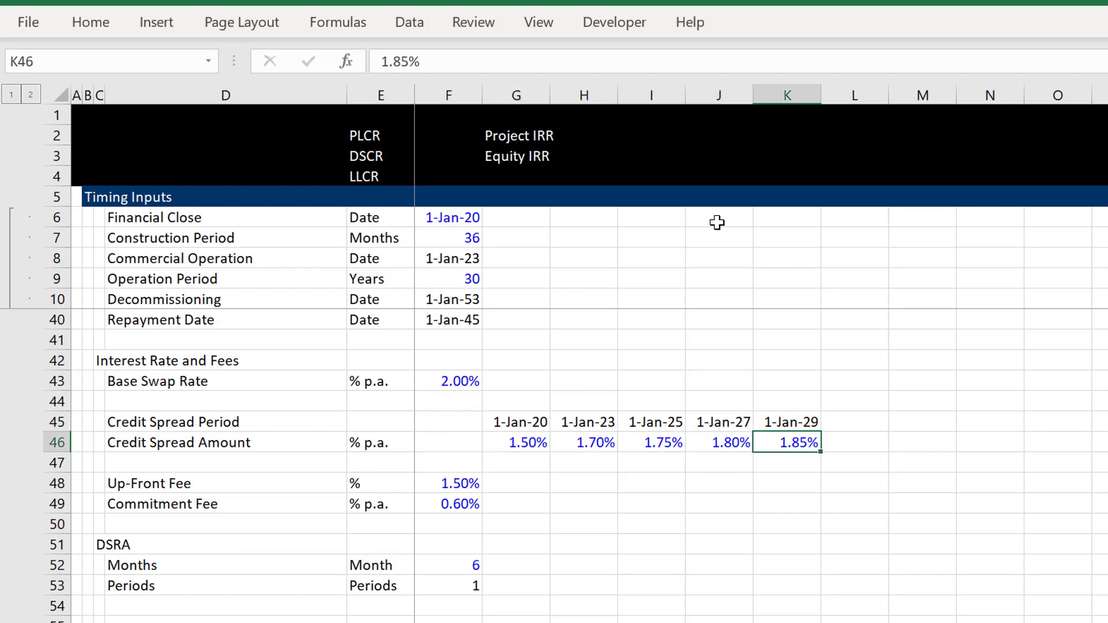
# Return along the Credit Spread Amount row and check the first spread in G46
pyautogui.press('Left')
pyautogui.press('Left')
pyautogui.press('Left')
pyautogui.press('Left')
pyautogui.press('Left')
pyautogui.press('Left')
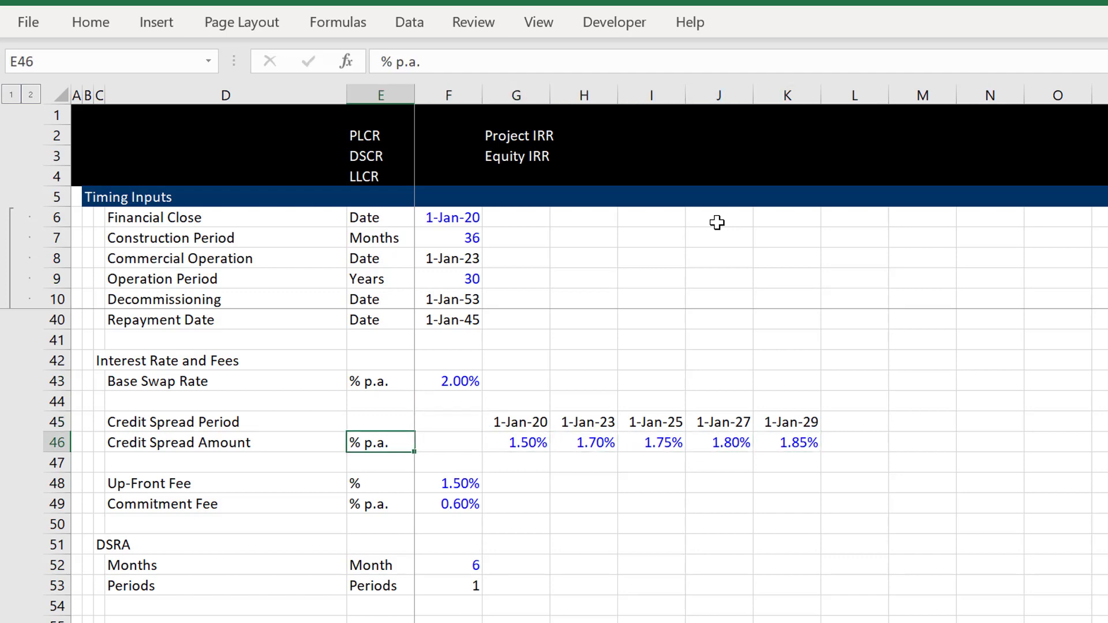
pyautogui.press('Right')
pyautogui.press('Right')
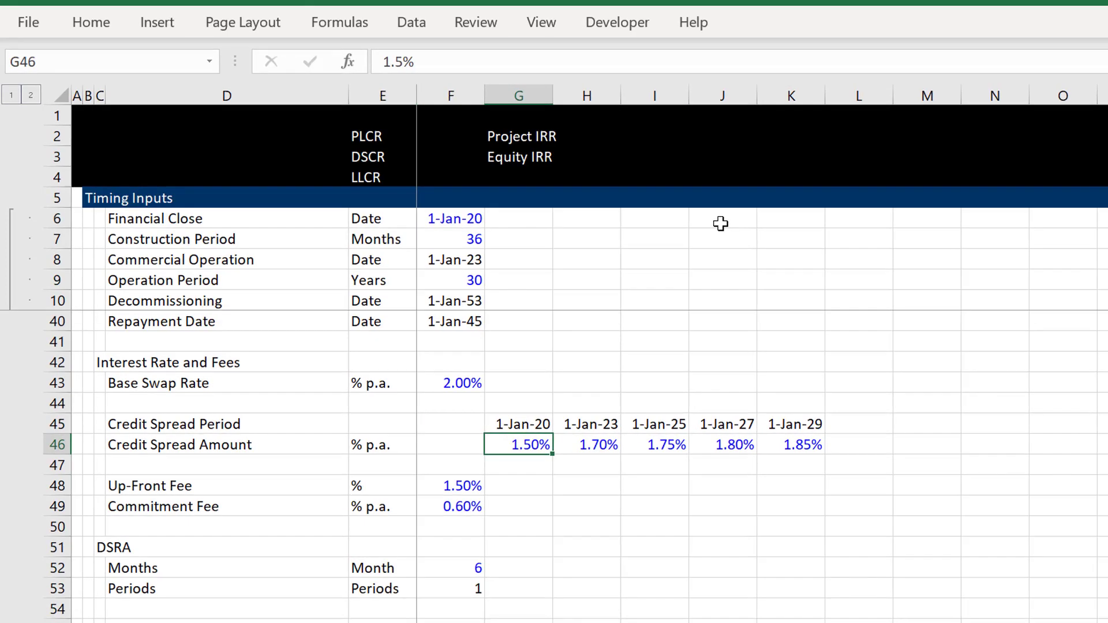
# Move down from the credit spreads and check the Up-Front Fee in F48
pyautogui.press('Down')
pyautogui.press('Down')
pyautogui.press('Down')
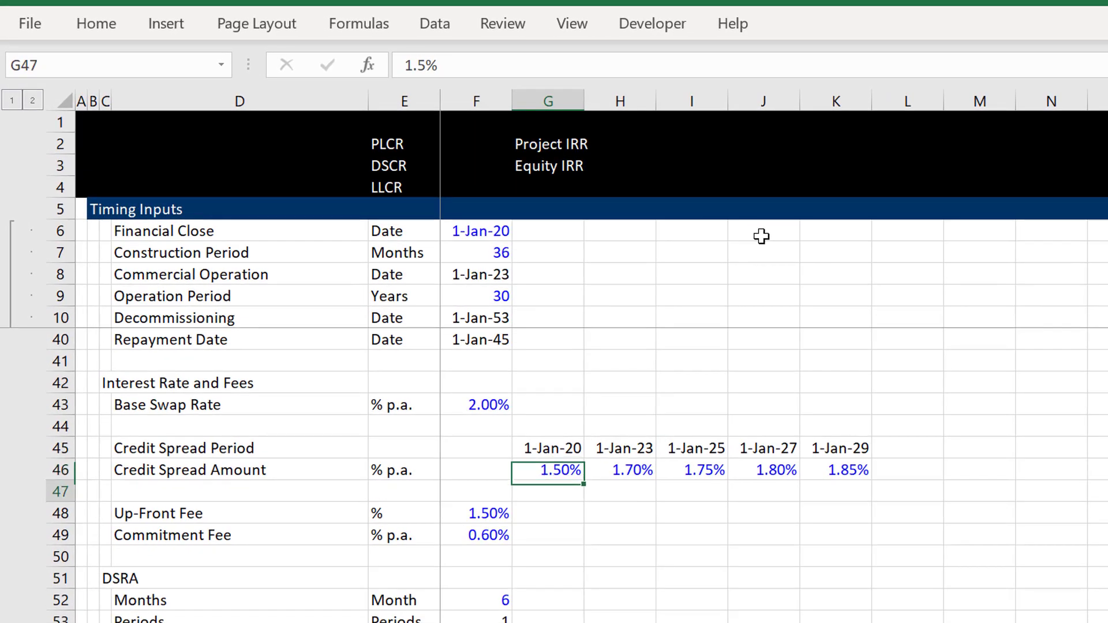
pyautogui.press('Left')
pyautogui.press('Up')
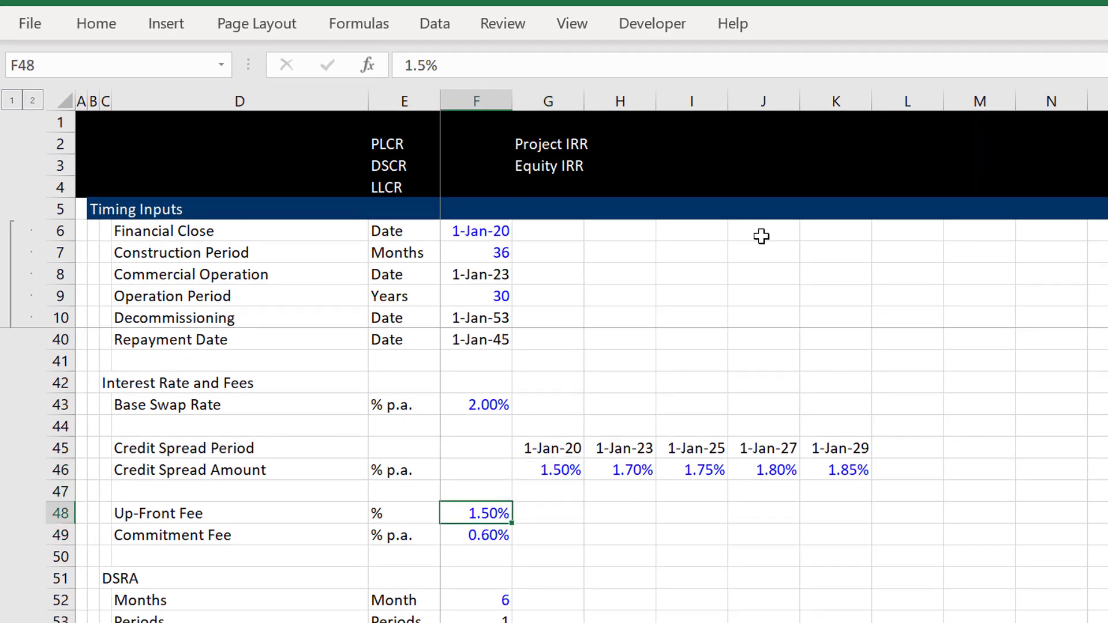
# Switch to the Model sheet and look over the Debt Sizing rows down to Target Debt Service in row 39
pyautogui.hotkey('ctrl', 'pagedown')
pyautogui.press('Down')
pyautogui.press('Down')
pyautogui.press('Down')
pyautogui.press('Down')
pyautogui.press('Down')
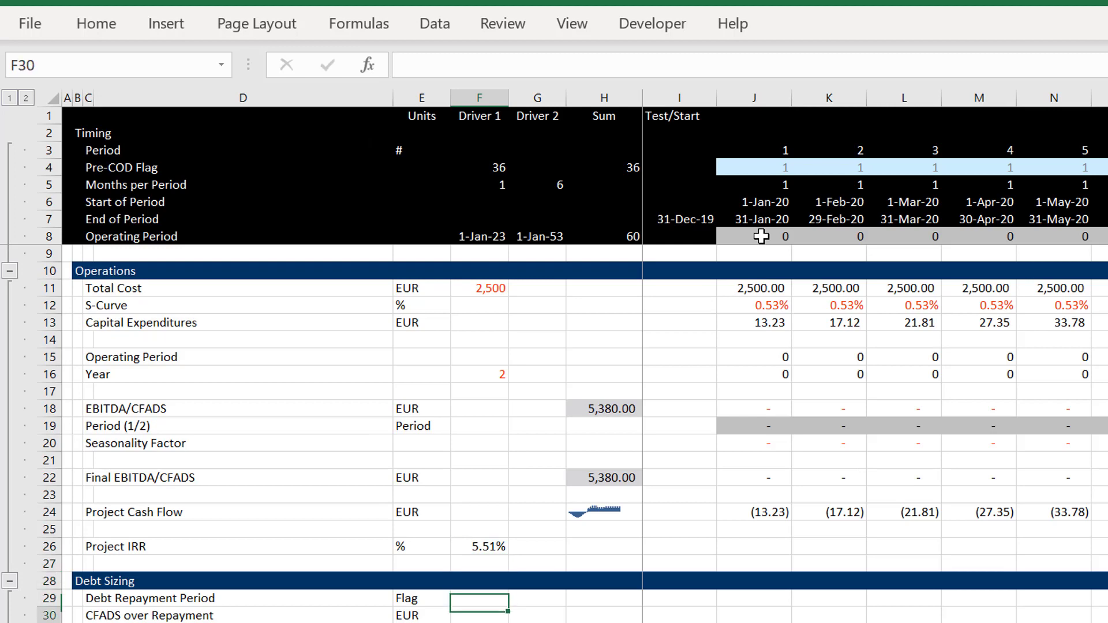
pyautogui.press('Down')
pyautogui.press('Down')
pyautogui.press('Down')
pyautogui.press('Down')
pyautogui.press('Down')
pyautogui.press('Down')
pyautogui.press('Down')
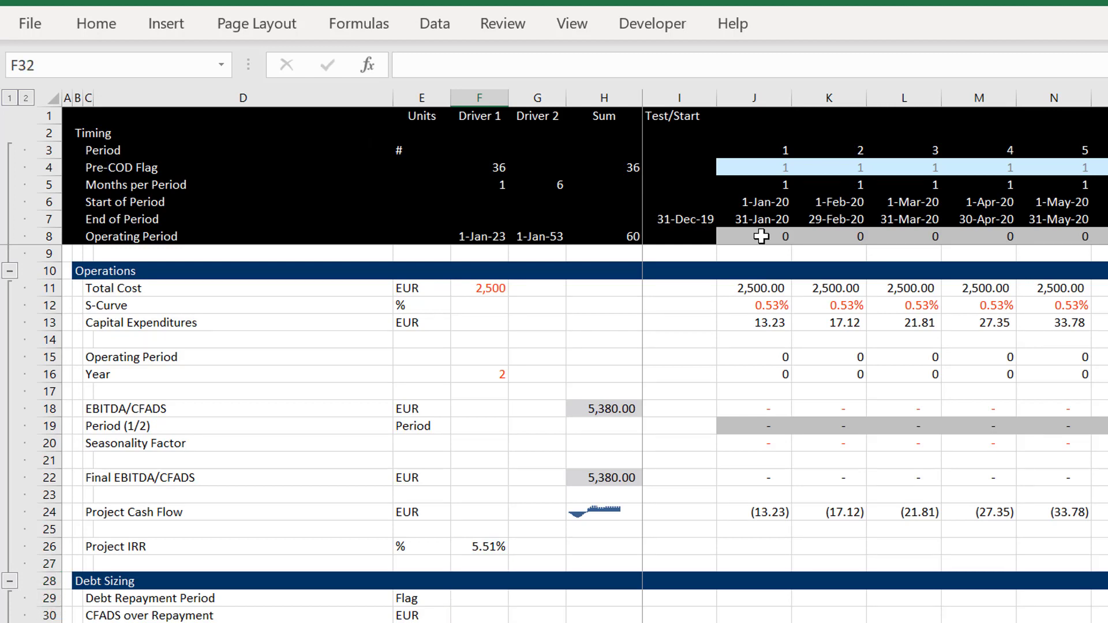
pyautogui.press('Down')
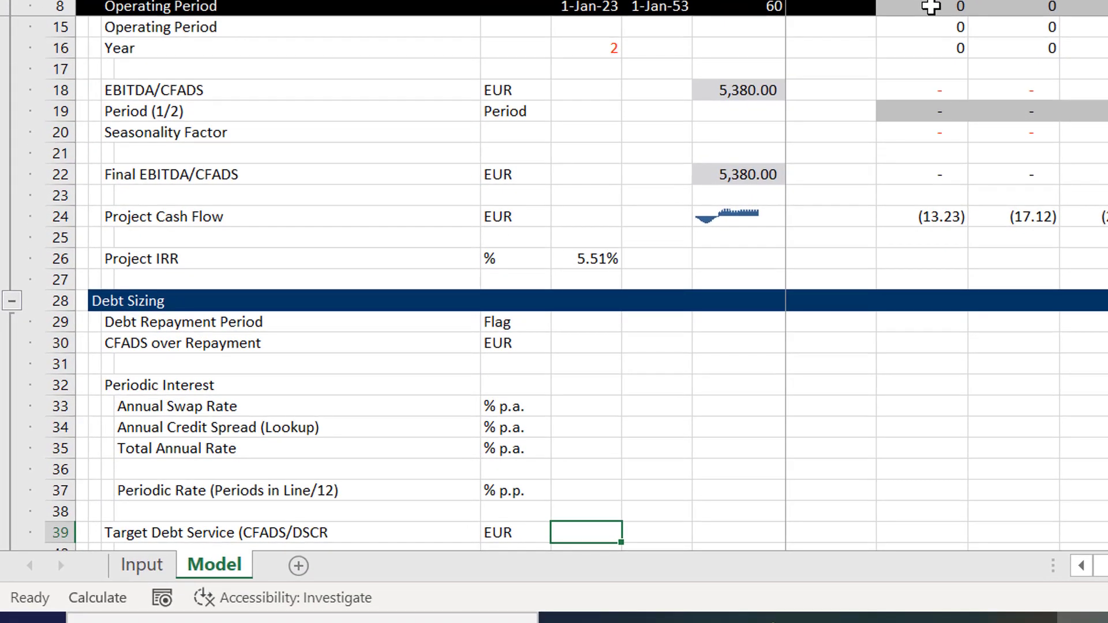
# Go over the Periodic Interest rows of Debt Sizing again and return up to Final EBITDA/CFADS in F22
pyautogui.press('Down')
pyautogui.press('Down')
pyautogui.press('Down')
pyautogui.press('Down')
pyautogui.press('Down')
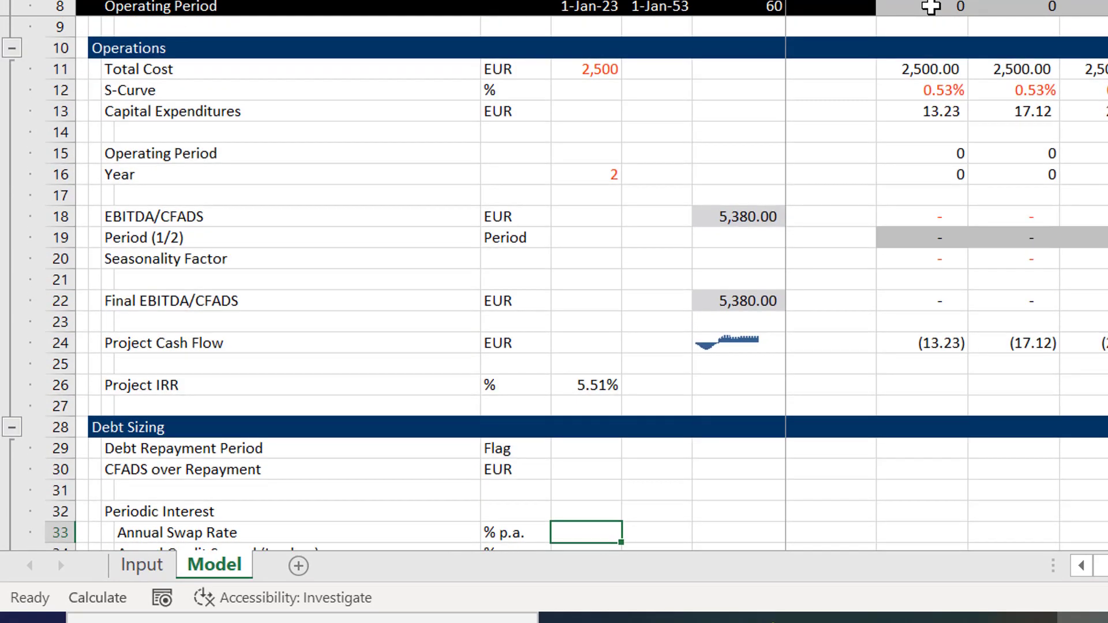
pyautogui.press('Down')
pyautogui.press('Down')
pyautogui.press('Down')
pyautogui.press('Down')
pyautogui.press('Down')
pyautogui.press('Down')
pyautogui.press('Down')
pyautogui.press('Up')
pyautogui.press('Up')
pyautogui.press('Up')
pyautogui.press('Up')
pyautogui.press('Up')
pyautogui.press('Up')
pyautogui.press('Up')
pyautogui.press('Up')
pyautogui.press('Up')
pyautogui.press('Up')
pyautogui.press('Up')
pyautogui.press('Up')
pyautogui.press('Up')
pyautogui.press('Down')
pyautogui.press('Down')
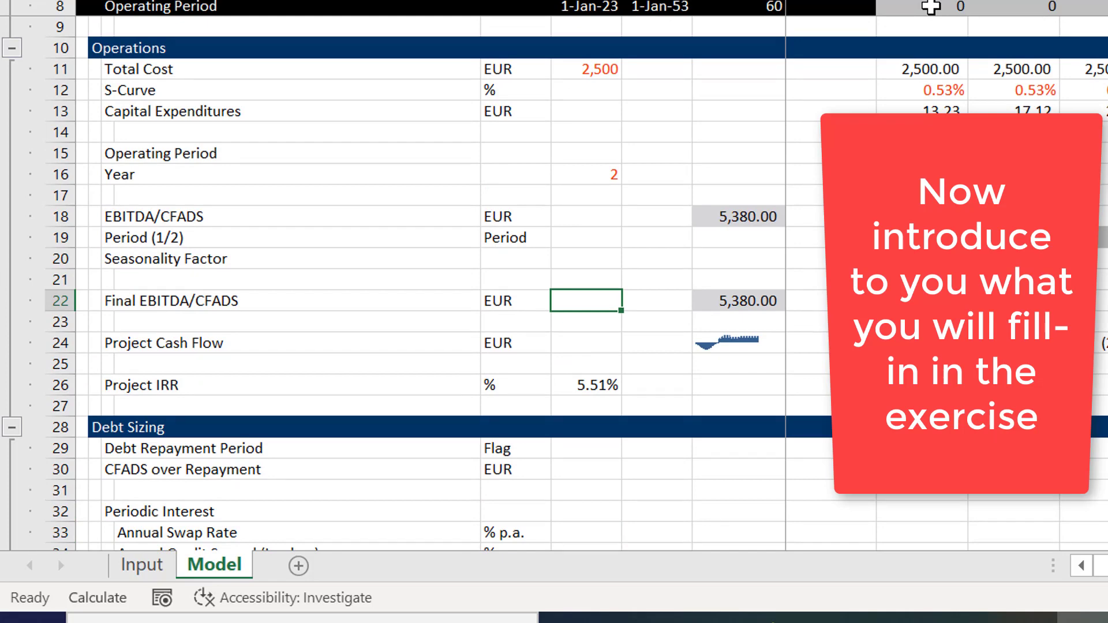
# Review the Debt Sizing lines down to Opening Debt Balance and go to the beginning of row 46
pyautogui.press('Down')
pyautogui.press('Down')
pyautogui.press('Down')
pyautogui.press('Down')
pyautogui.press('Down')
pyautogui.press('Down')
pyautogui.press('Down')
pyautogui.press('Down')
pyautogui.press('Down')
pyautogui.press('Down')
pyautogui.press('Down')
pyautogui.press('Down')
pyautogui.press('Down')
pyautogui.press('Down')
pyautogui.press('Down')
pyautogui.press('Down')
pyautogui.press('Down')
pyautogui.press('Down')
pyautogui.press('Down')
pyautogui.press('Down')
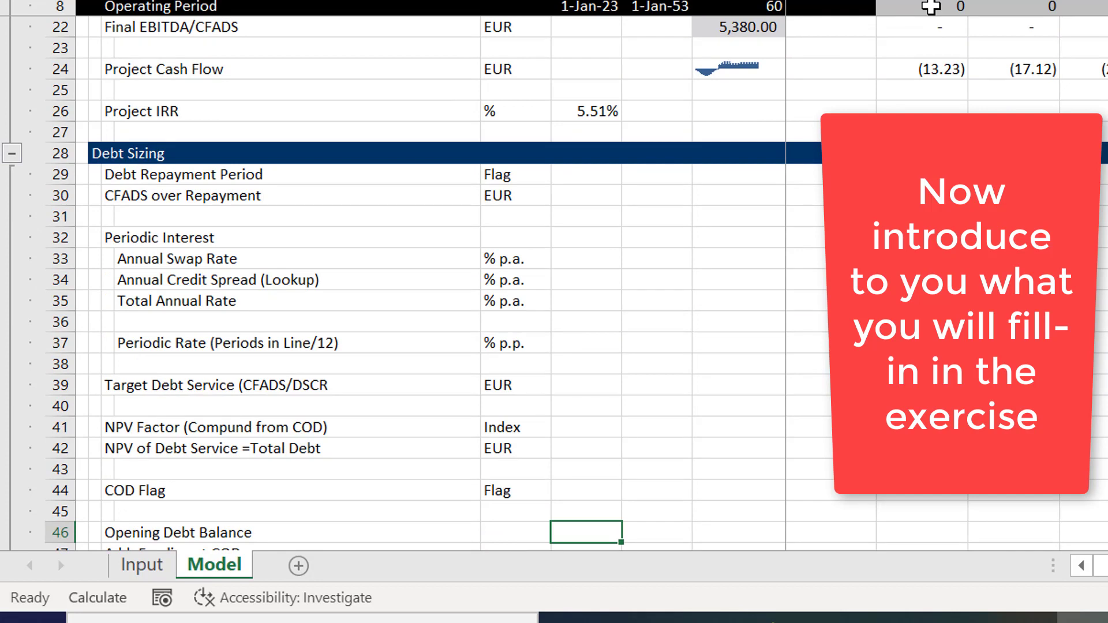
pyautogui.press('Left')
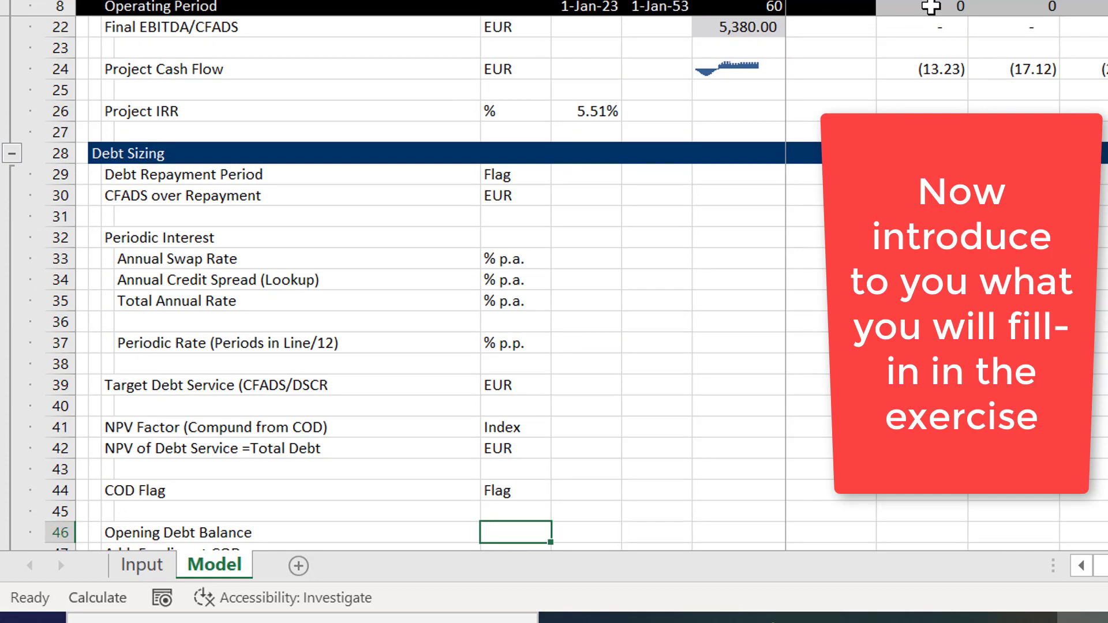
pyautogui.press('Left')
pyautogui.press('Left')
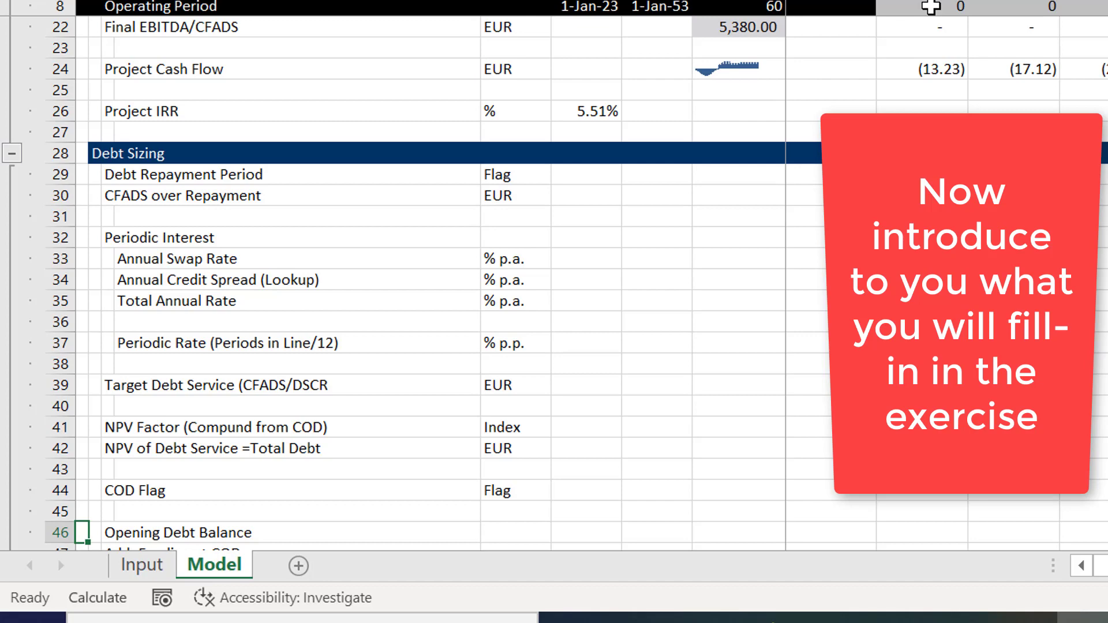
# Look through the Debt Sizing lines down to Uses of Funds in row 53 and return to row 27
pyautogui.press('Down')
pyautogui.press('Down')
pyautogui.press('Down')
pyautogui.press('Down')
pyautogui.press('Down')
pyautogui.press('Down')
pyautogui.press('Down')
pyautogui.press('Down')
pyautogui.press('Up')
pyautogui.press('Up')
pyautogui.press('Up')
pyautogui.press('Up')
pyautogui.press('Up')
pyautogui.press('Up')
pyautogui.press('Up')
pyautogui.press('Up')
pyautogui.press('Up')
pyautogui.press('Up')
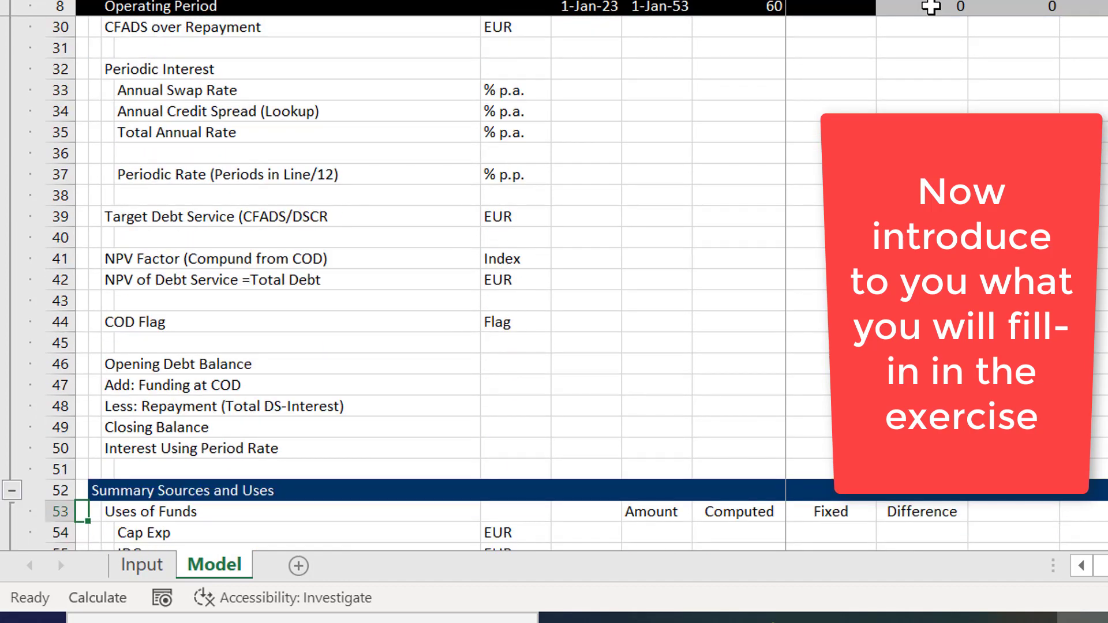
pyautogui.press('Up')
pyautogui.press('Up')
pyautogui.press('Up')
pyautogui.press('Up')
pyautogui.press('Up')
pyautogui.press('Up')
pyautogui.press('Up')
pyautogui.press('Up')
pyautogui.press('Up')
pyautogui.press('Up')
pyautogui.press('Up')
pyautogui.press('Up')
pyautogui.press('Up')
pyautogui.press('Up')
pyautogui.press('Up')
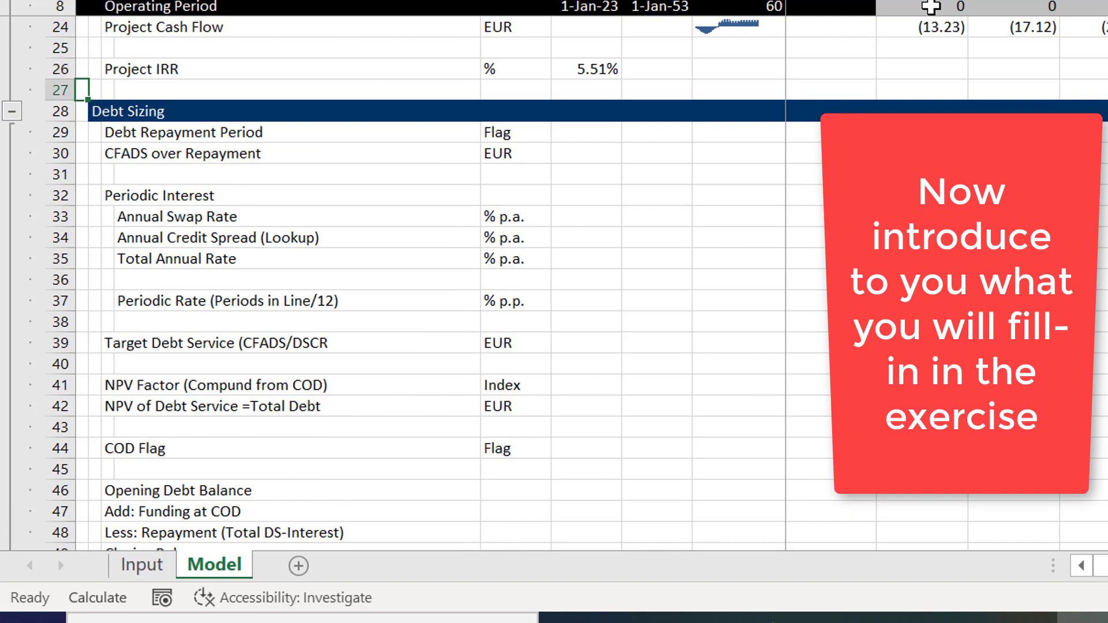
# Go over Debt Repayment Period, CFADS over Repayment and the Periodic Interest heading, ending at F33 in the Annual Swap Rate row
pyautogui.press('Right')
pyautogui.press('Down')
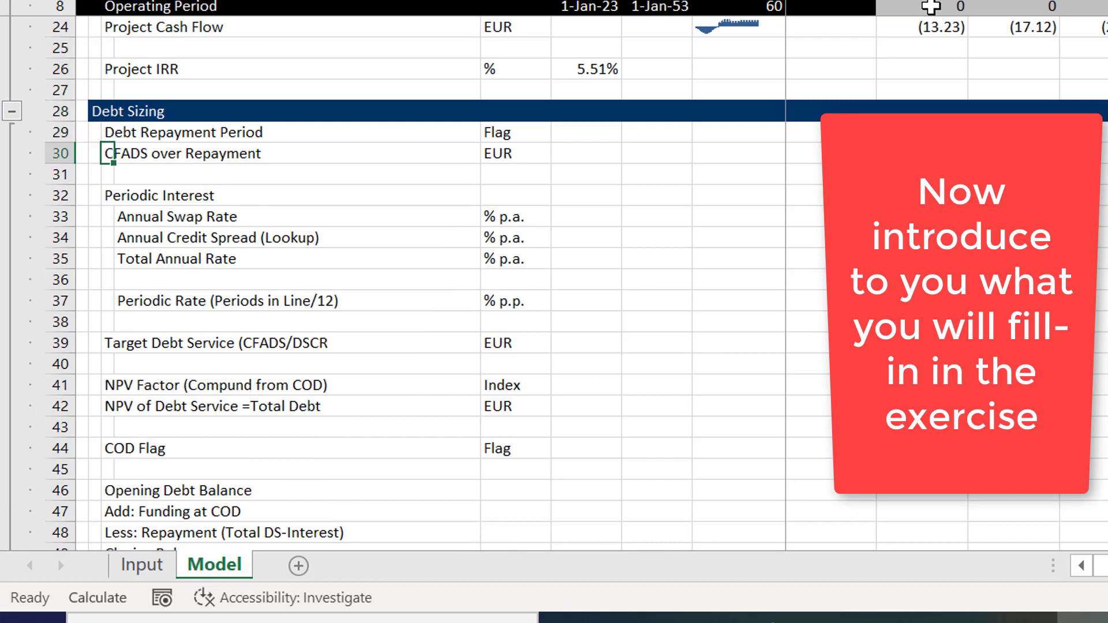
pyautogui.press('Down')
pyautogui.press('Down')
pyautogui.press('Down')
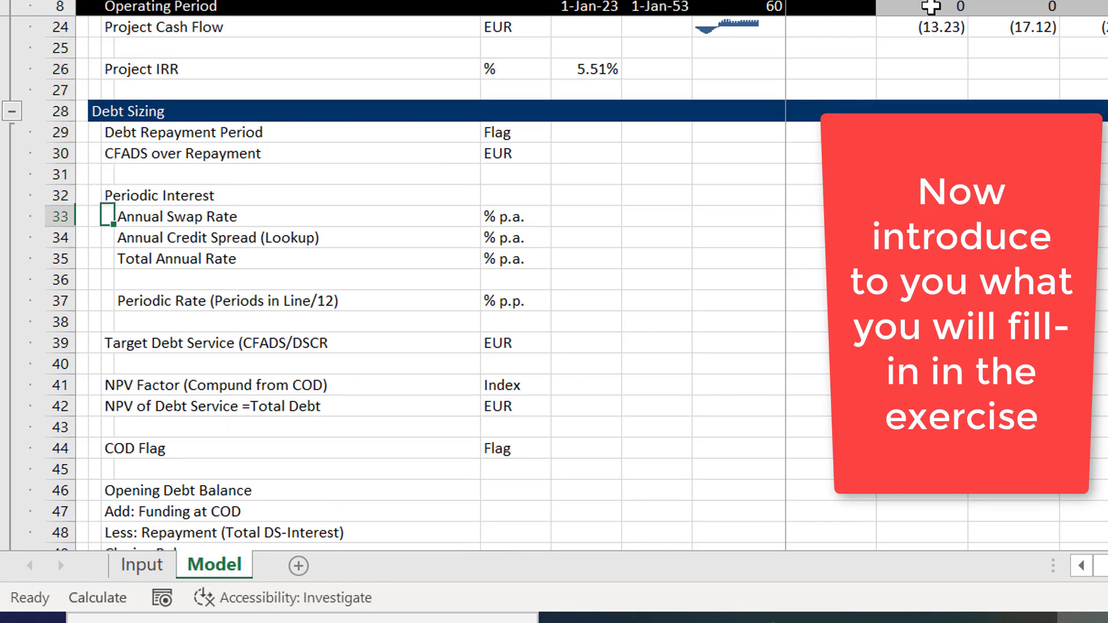
pyautogui.press('Up')
pyautogui.press('Up')
pyautogui.press('Down')
# Review the swap rate, credit spread and total annual rate lines down to the Periodic Rate unit in E37
pyautogui.press('Down')
pyautogui.press('Right')
pyautogui.press('Right')
pyautogui.press('Right')
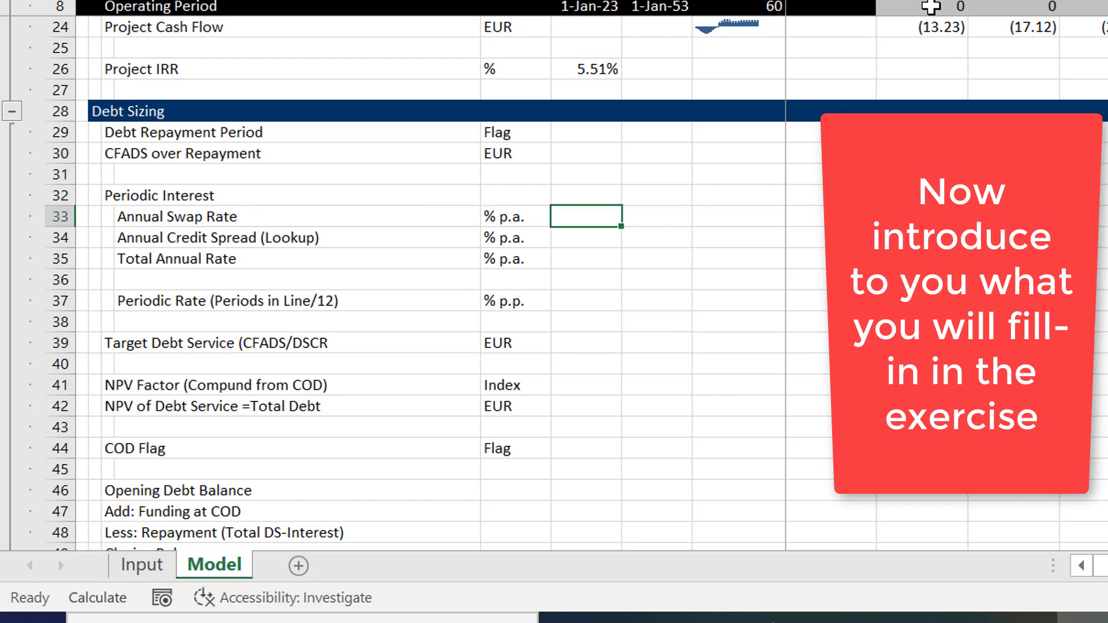
pyautogui.press('Left')
pyautogui.press('Down')
pyautogui.press('Down')
pyautogui.press('Up')
pyautogui.press('Up')
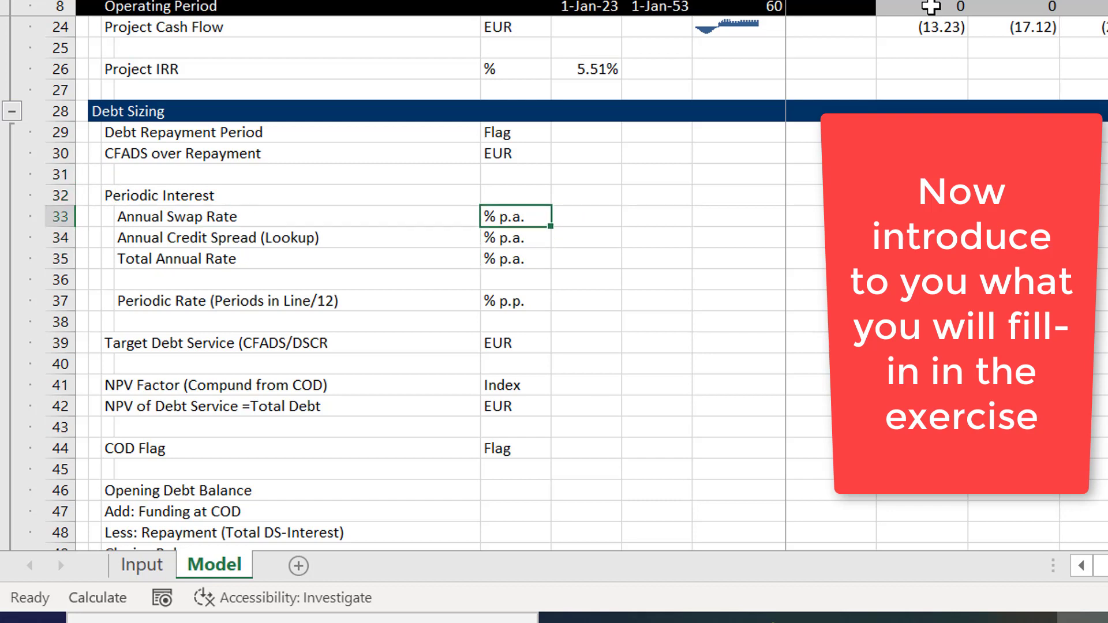
pyautogui.press('Down')
pyautogui.press('Down')
pyautogui.press('Down')
pyautogui.press('Down')
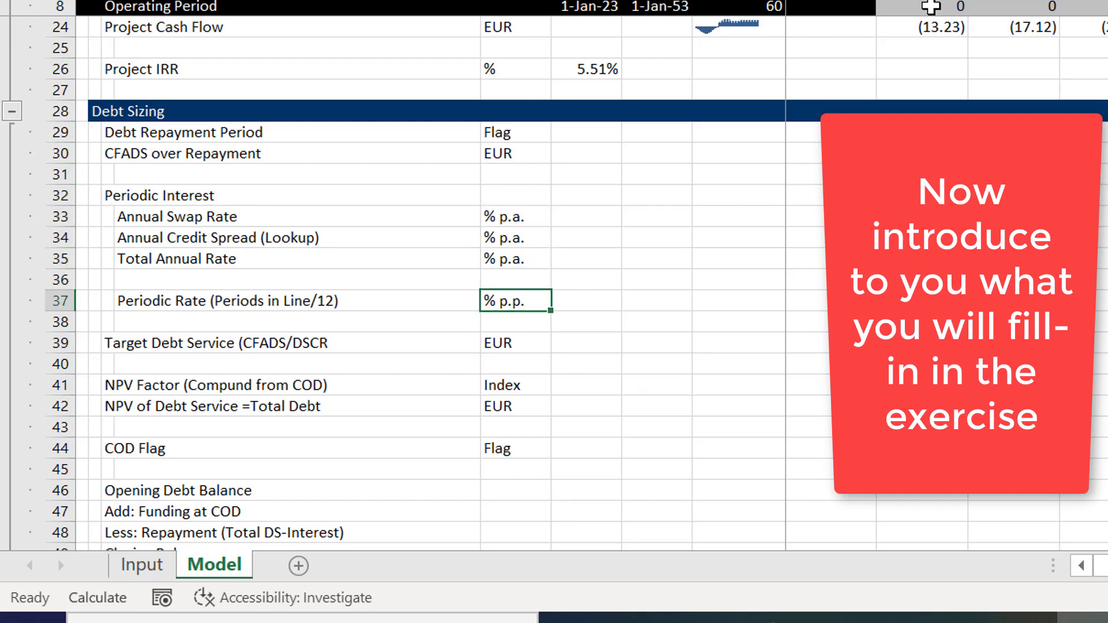
# Examine the Periodic Rate row across its driver and sum columns to the first period cell, J37
pyautogui.press('Right')
pyautogui.press('Right')
pyautogui.press('Right')
pyautogui.press('Right')
pyautogui.press('Right')
pyautogui.press('Left')
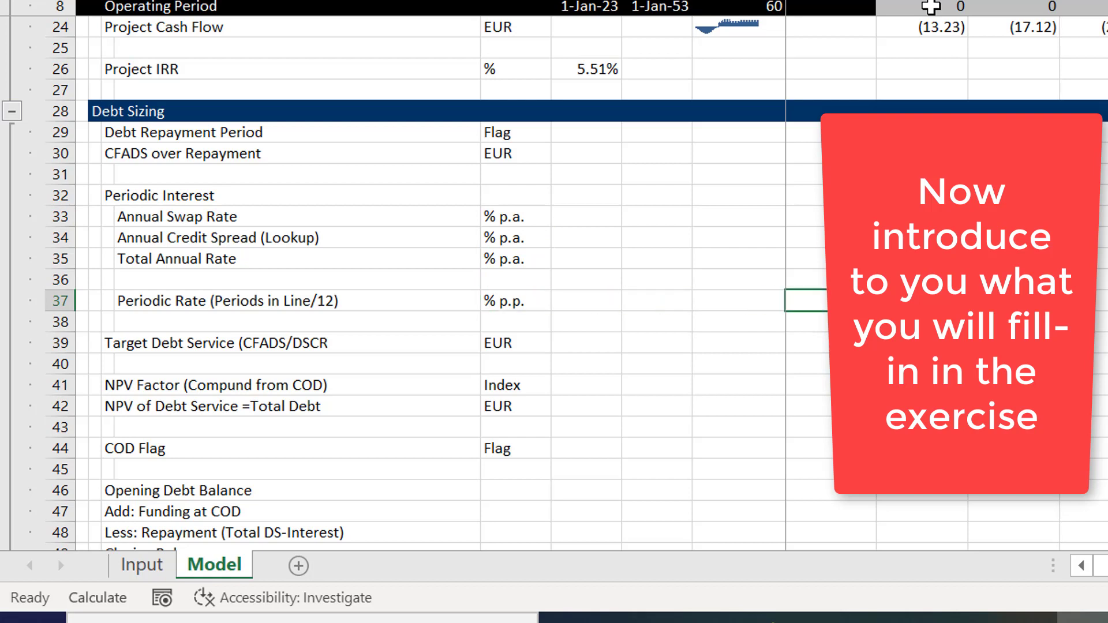
pyautogui.press('Right')
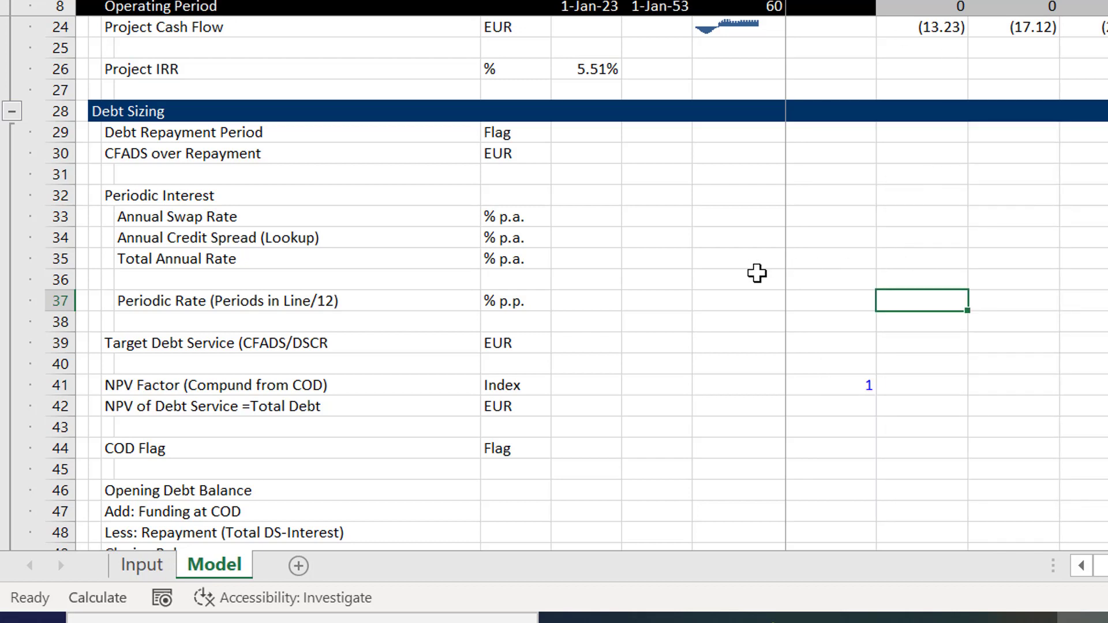
pyautogui.press('Left')
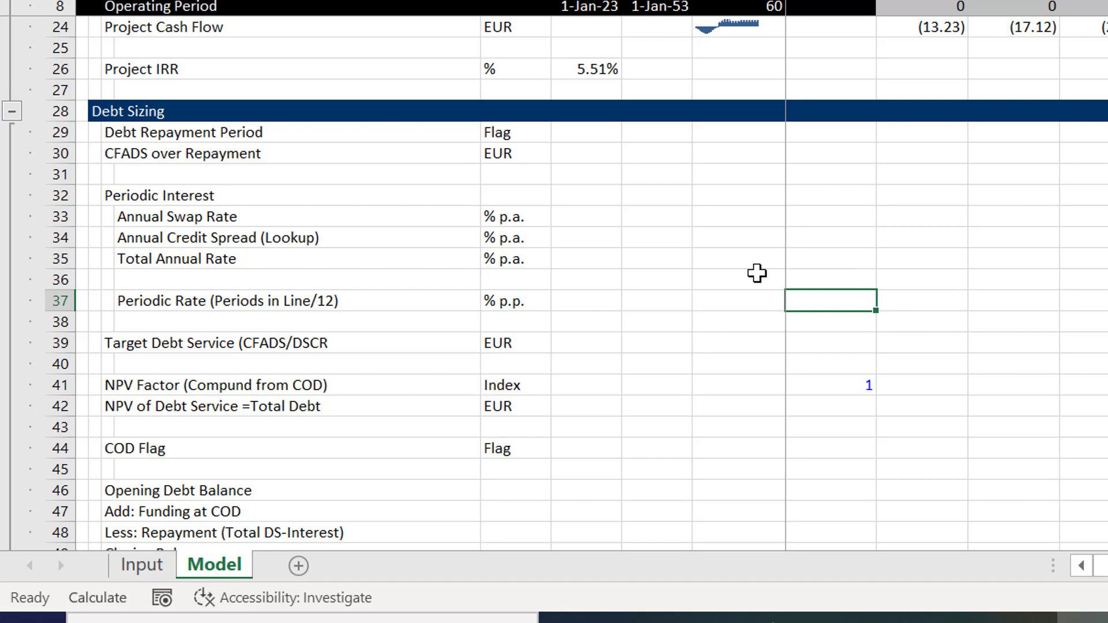
pyautogui.press('Right')
pyautogui.press('Right')
pyautogui.press('Right')
pyautogui.press('Left')
pyautogui.press('Left')
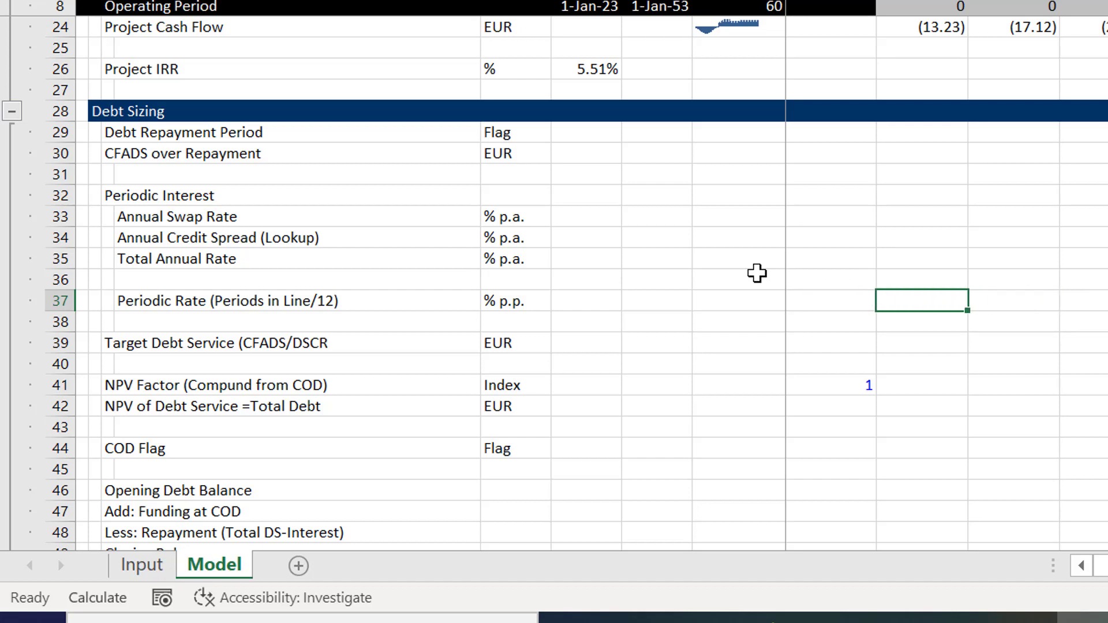
# Move down to the Target Debt Service (CFADS/DSCR) row and go to its first driver cell, F39
pyautogui.press('Down')
pyautogui.press('Down')
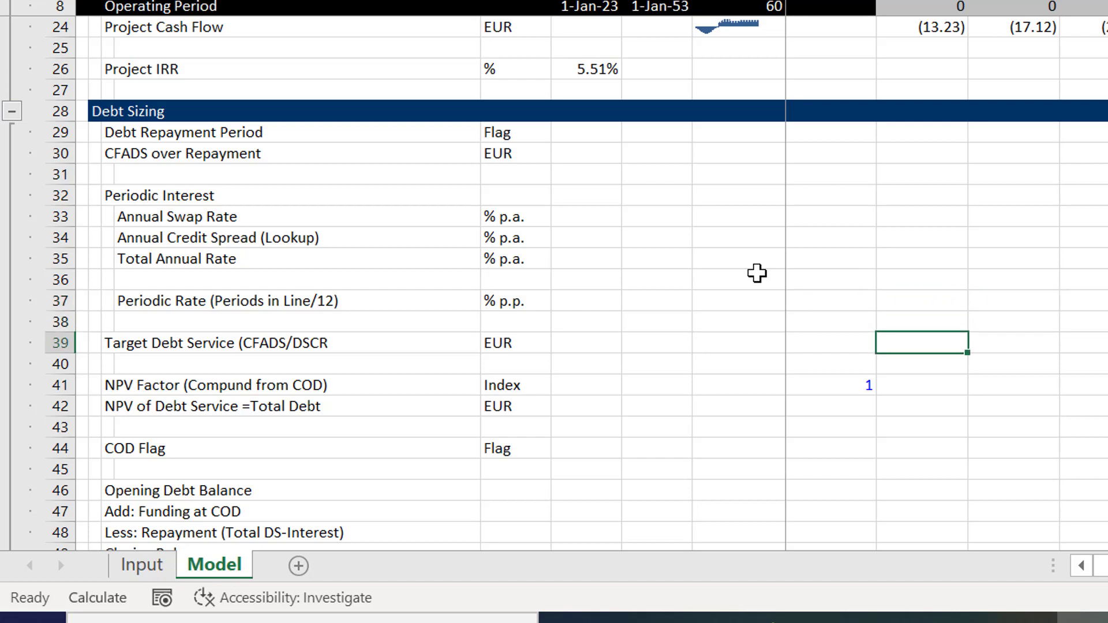
pyautogui.press('Left')
pyautogui.press('Left')
pyautogui.press('Left')
pyautogui.press('Left')
pyautogui.press('Left')
pyautogui.press('Left')
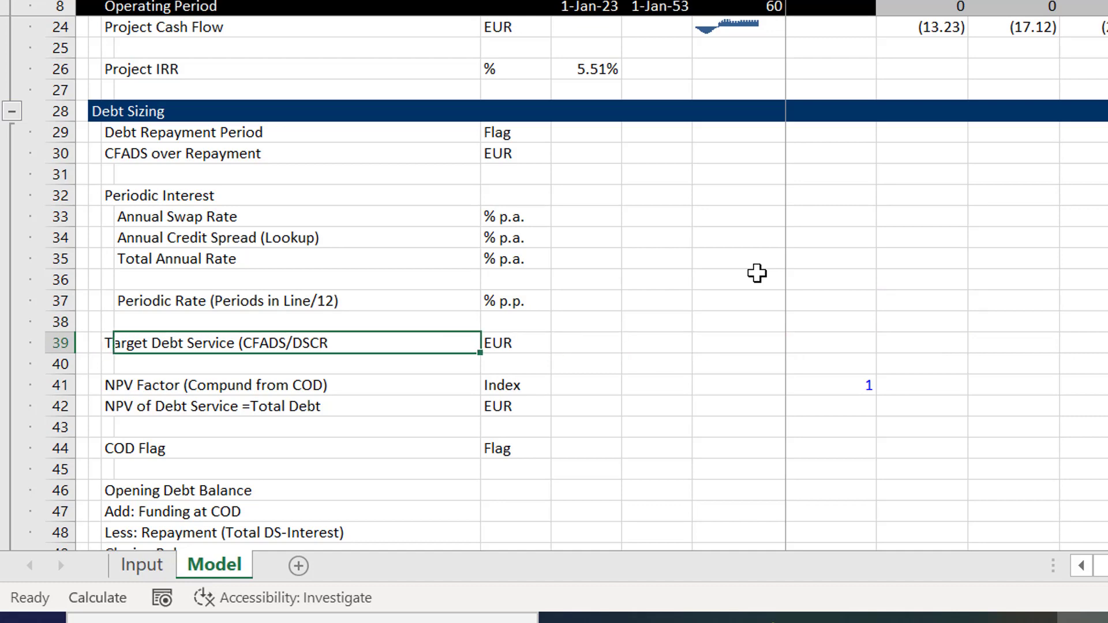
pyautogui.press('Right')
pyautogui.press('Right')
pyautogui.press('Right')
pyautogui.press('Left')
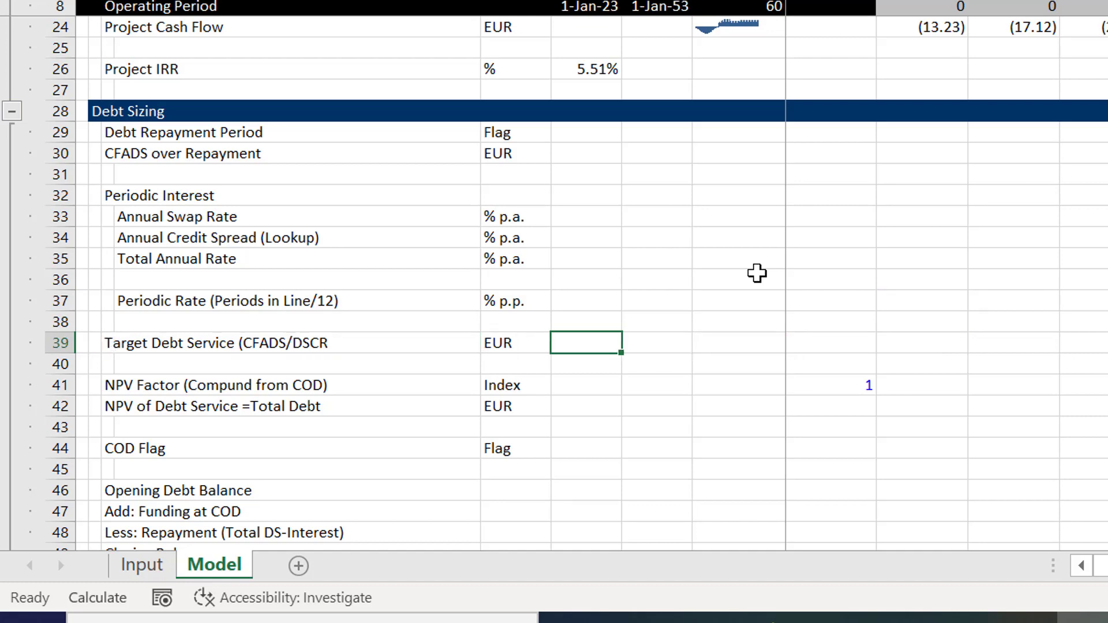
# Check the Min DSCR under Debt Size on the Input sheet and return to the Model sheet
pyautogui.hotkey('ctrl', 'pageup')
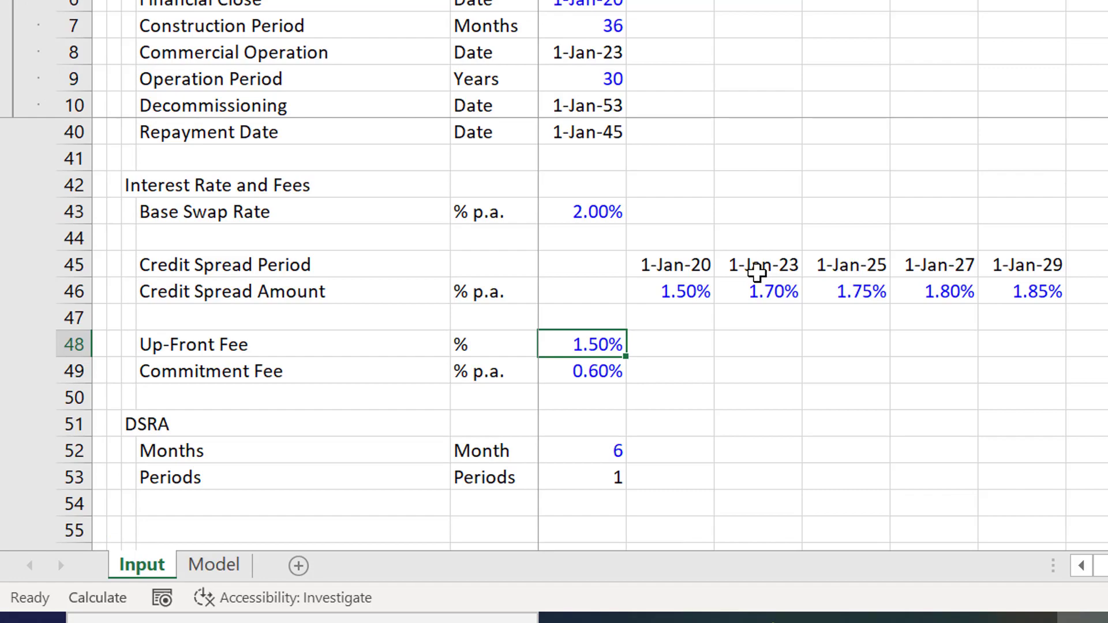
pyautogui.press('Up')
pyautogui.press('Up')
pyautogui.press('pageup')
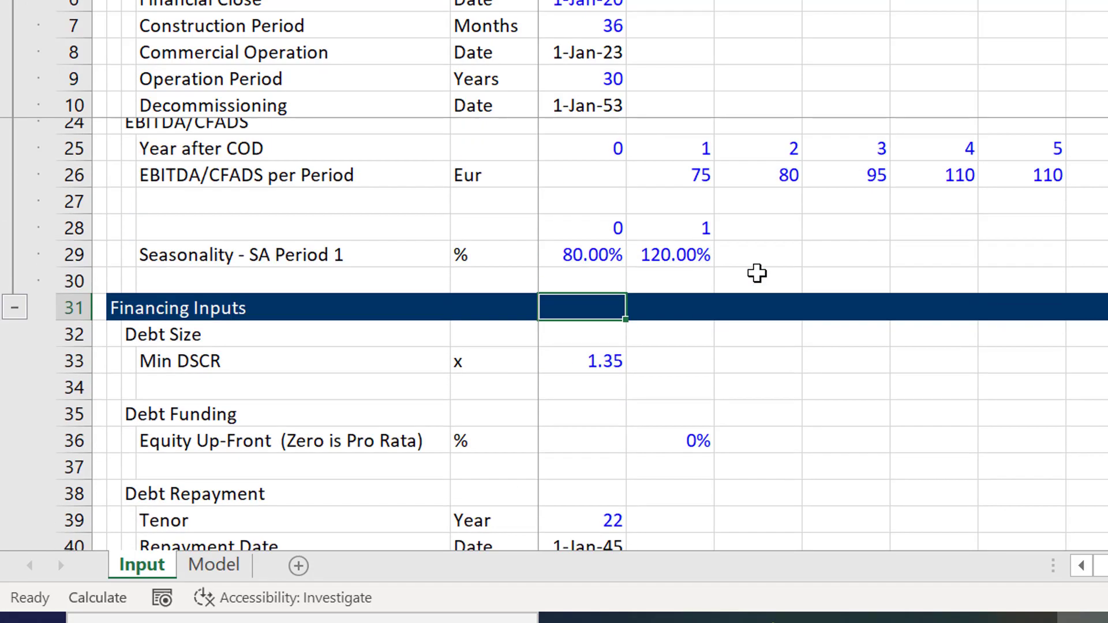
pyautogui.press('Down')
pyautogui.press('Down')
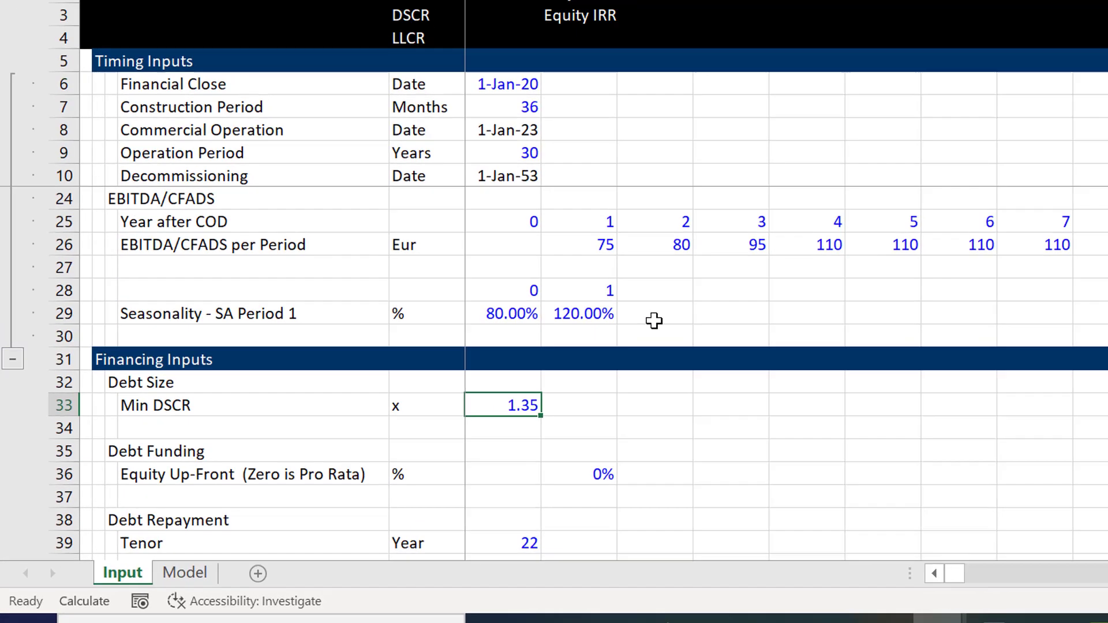
pyautogui.hotkey('ctrl', 'pagedown')
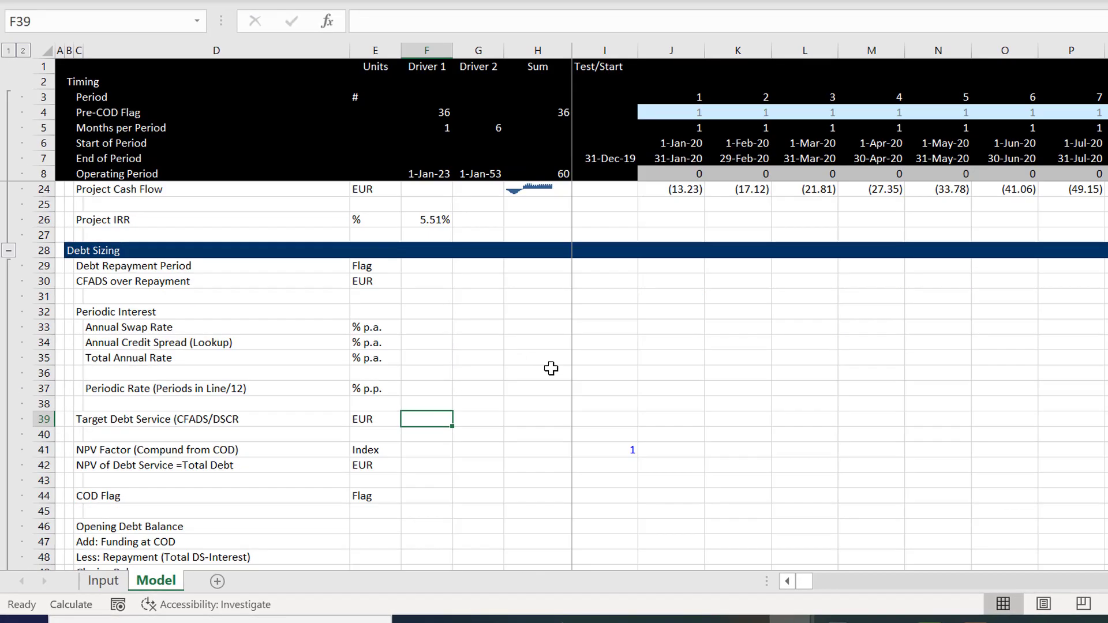
# Go to the NPV Factor row and check its starting index in I41 and the first period cell, J41
pyautogui.press('Down')
pyautogui.press('Down')
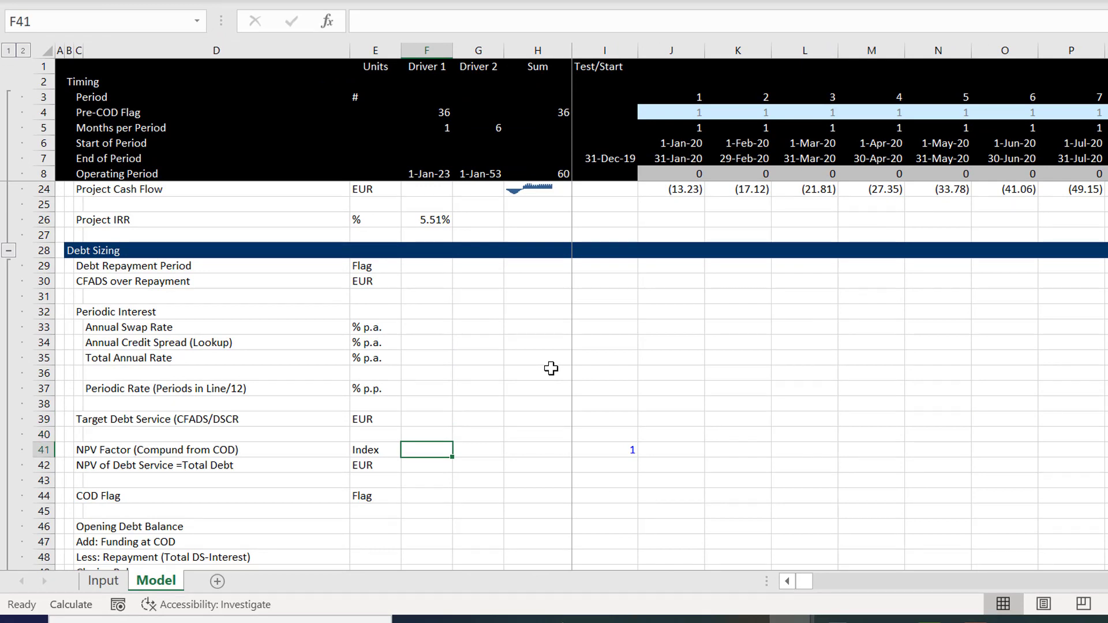
pyautogui.press('Right')
pyautogui.press('Right')
pyautogui.press('Right')
pyautogui.press('Right')
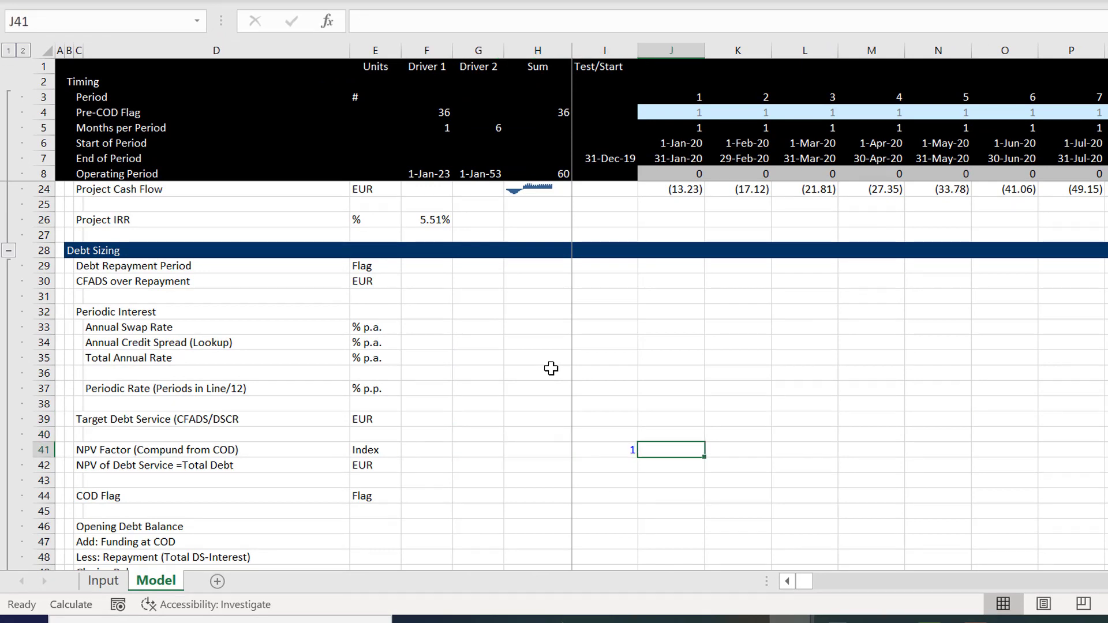
pyautogui.press('Left')
pyautogui.press('Right')
# Try an NPV Factor formula in J41 multiplying I41 by one plus J37 times the operating period flag in J8
pyautogui.write('=')
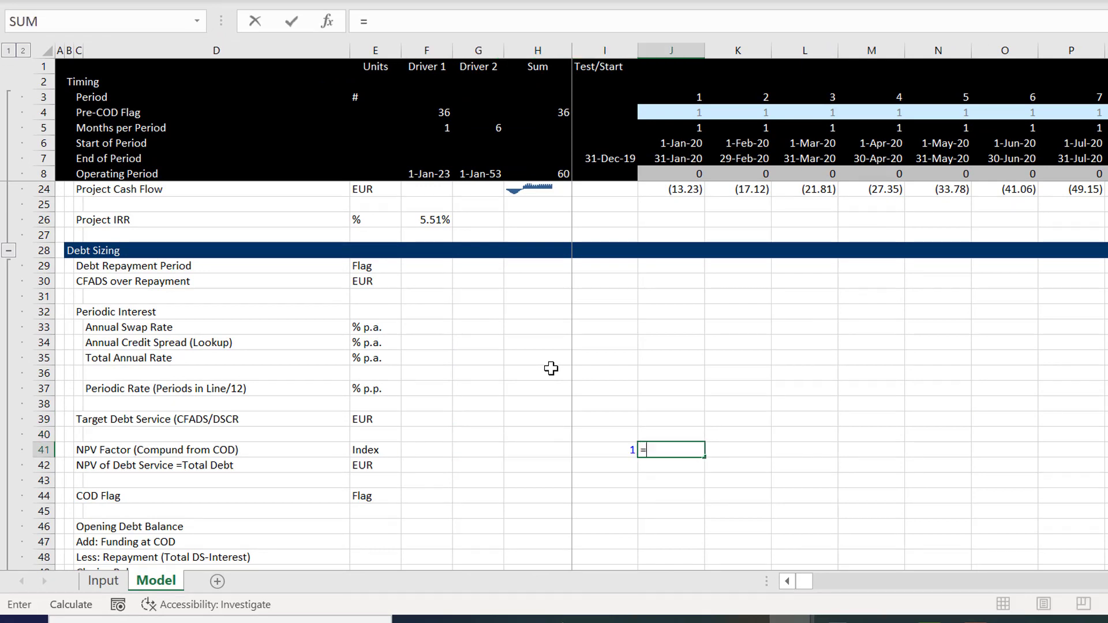
pyautogui.press('Left')
pyautogui.write('*')
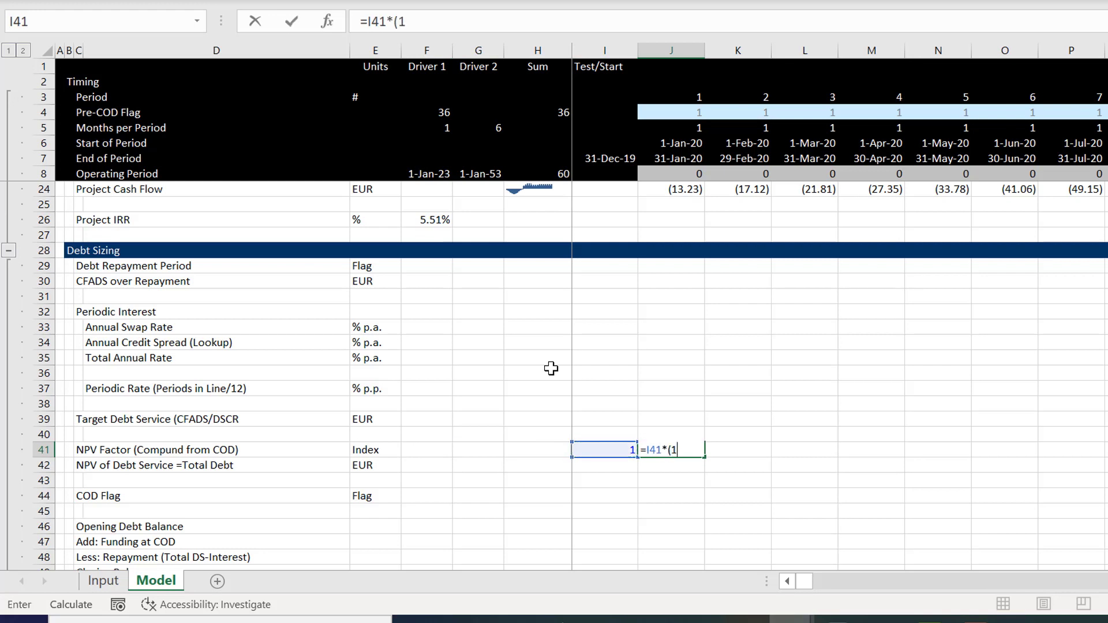
pyautogui.write('(1+')
pyautogui.press('Up')
pyautogui.press('Up')
pyautogui.press('Up')
pyautogui.press('Up')
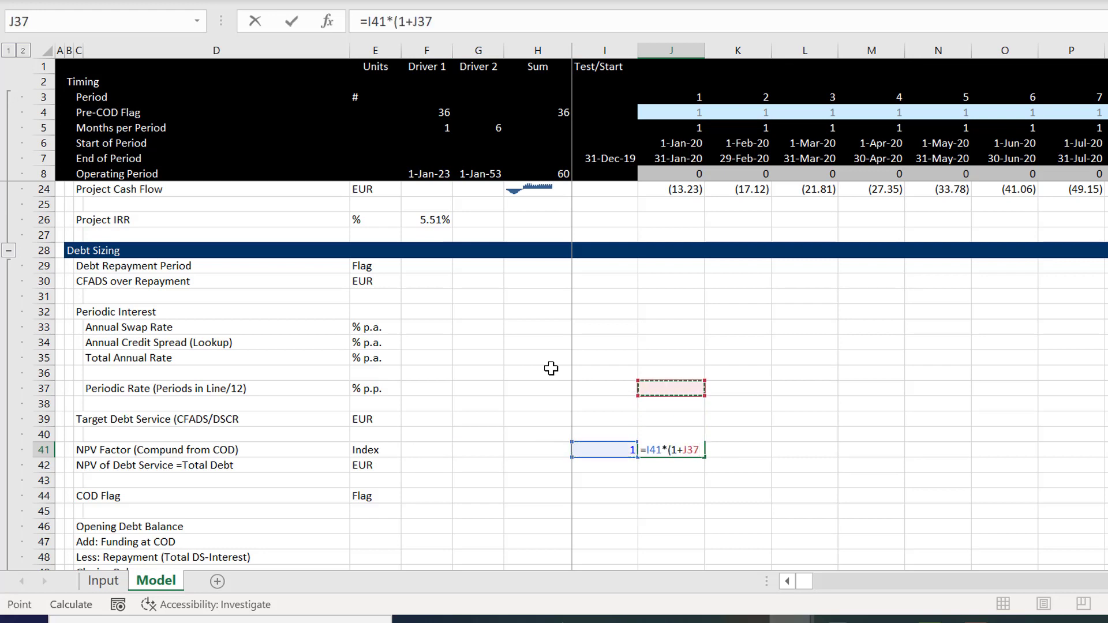
pyautogui.write('*')
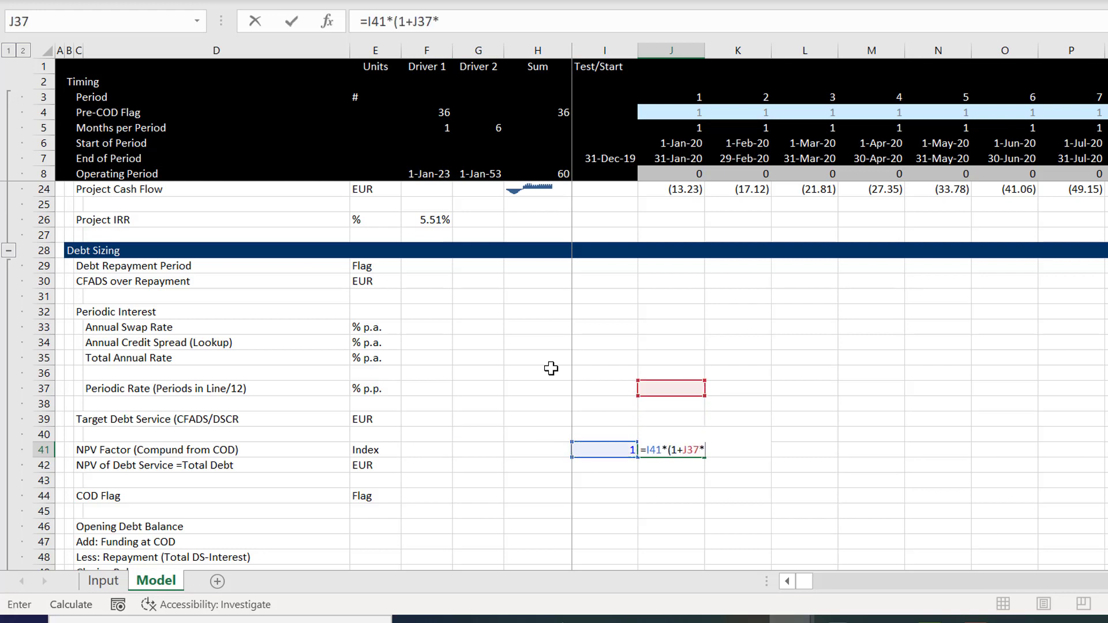
pyautogui.click(678, 169)
pyautogui.press('Escape')
# Pass the NPV of Debt Service row and go to the COD Flag label in D44
pyautogui.press('Down')
pyautogui.press('Down')
pyautogui.press('Down')
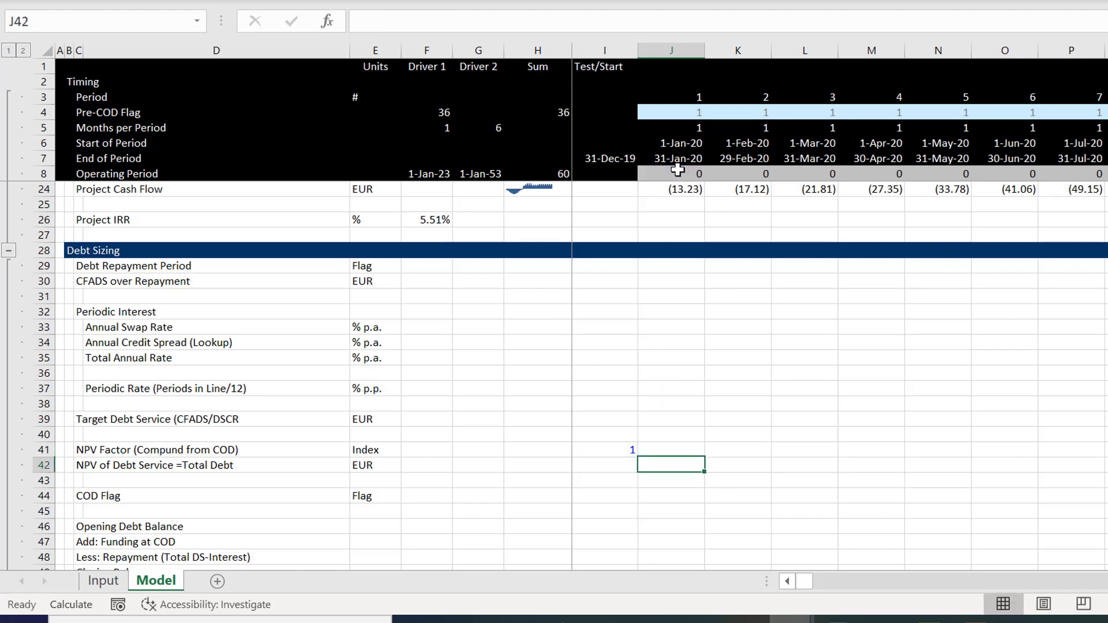
pyautogui.press('Left')
pyautogui.press('Left')
pyautogui.press('Left')
pyautogui.press('Left')
pyautogui.press('Left')
pyautogui.press('Left')
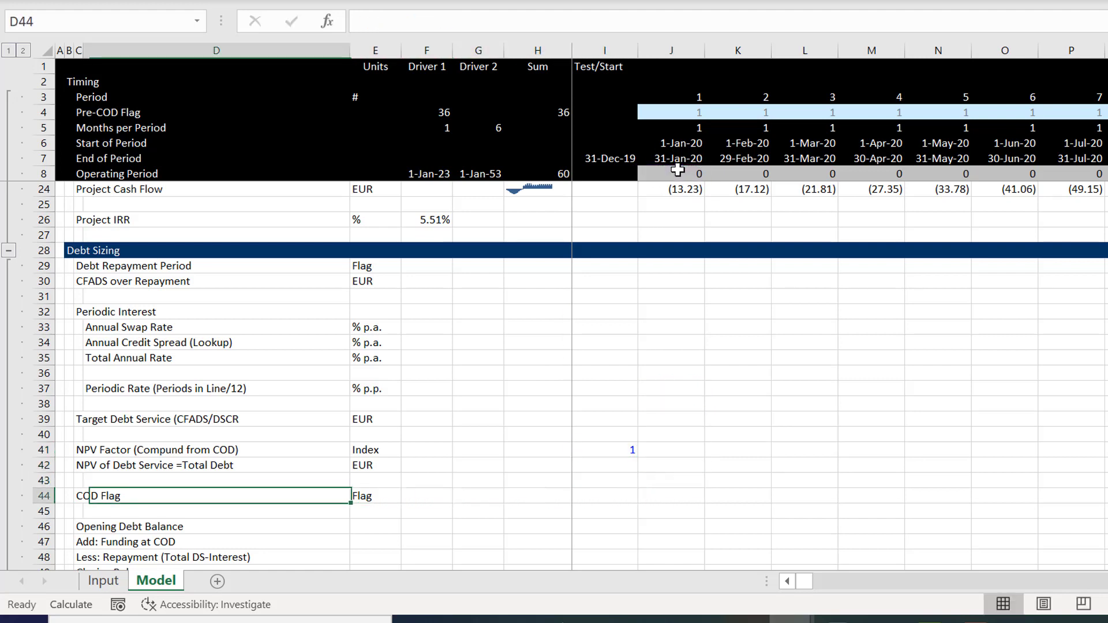
# Look along the COD Flag row from its label across the driver columns to the start column, I44
pyautogui.press('Right')
pyautogui.press('Right')
pyautogui.press('Right')
pyautogui.press('Right')
pyautogui.press('Right')
pyautogui.press('Left')
pyautogui.press('Left')
pyautogui.press('Left')
pyautogui.press('Right')
pyautogui.press('Right')
pyautogui.press('Right')
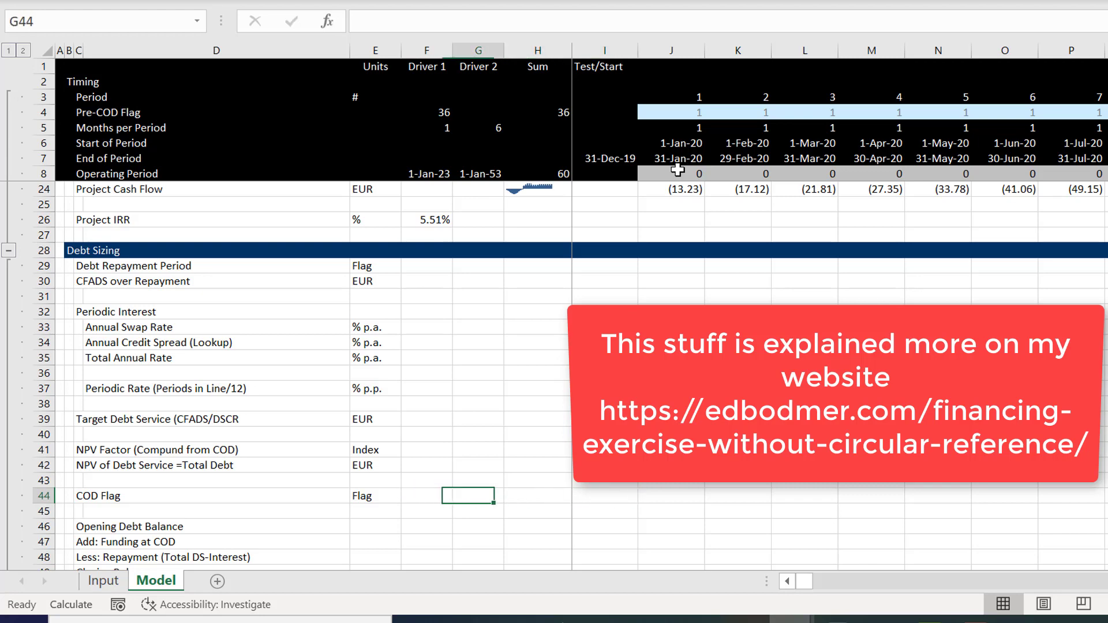
pyautogui.press('Left')
pyautogui.press('Left')
pyautogui.press('Right')
pyautogui.press('Right')
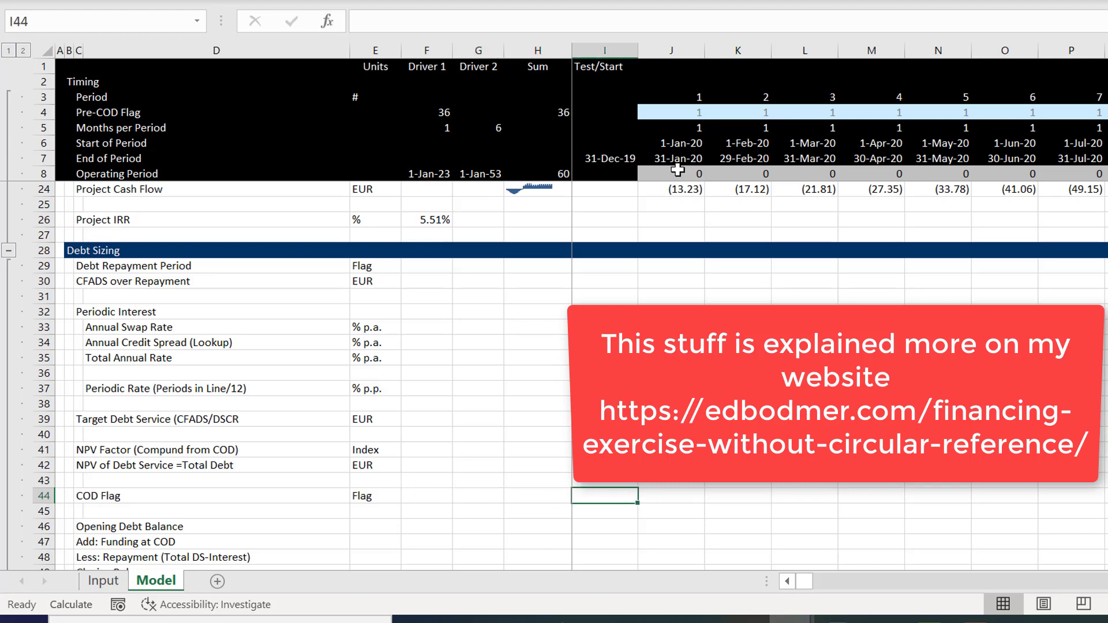
# Try linking the COD Flag driver in F44 to the Commercial Operation date in Input!F8
pyautogui.press('Left')
pyautogui.press('Left')
pyautogui.press('Left')
pyautogui.write('=')
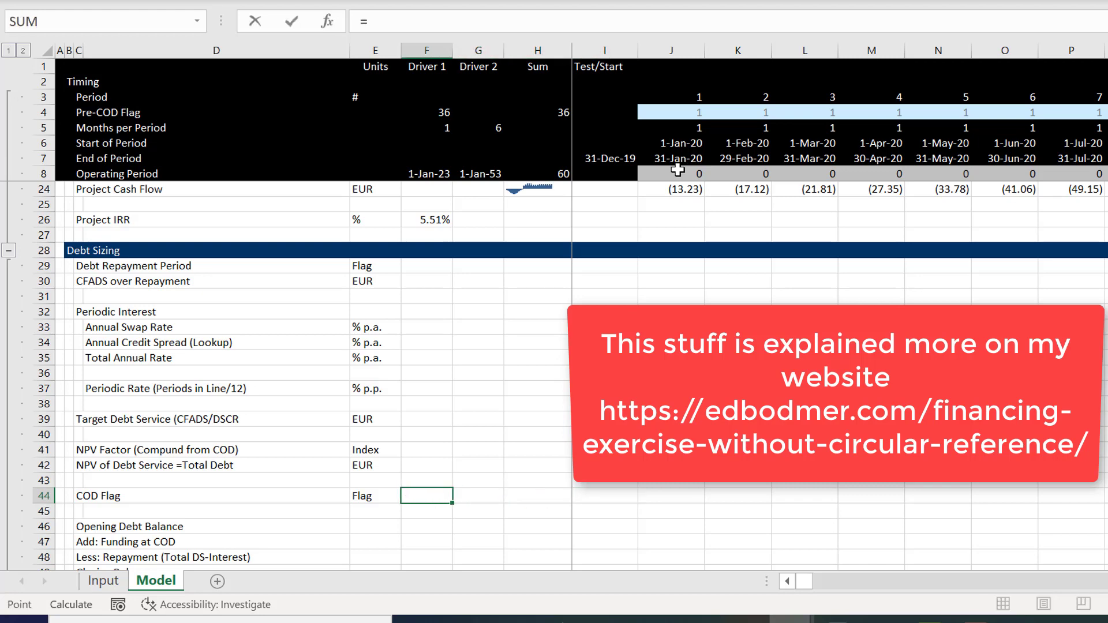
pyautogui.hotkey('ctrl', 'pageup')
pyautogui.click(455, 208)
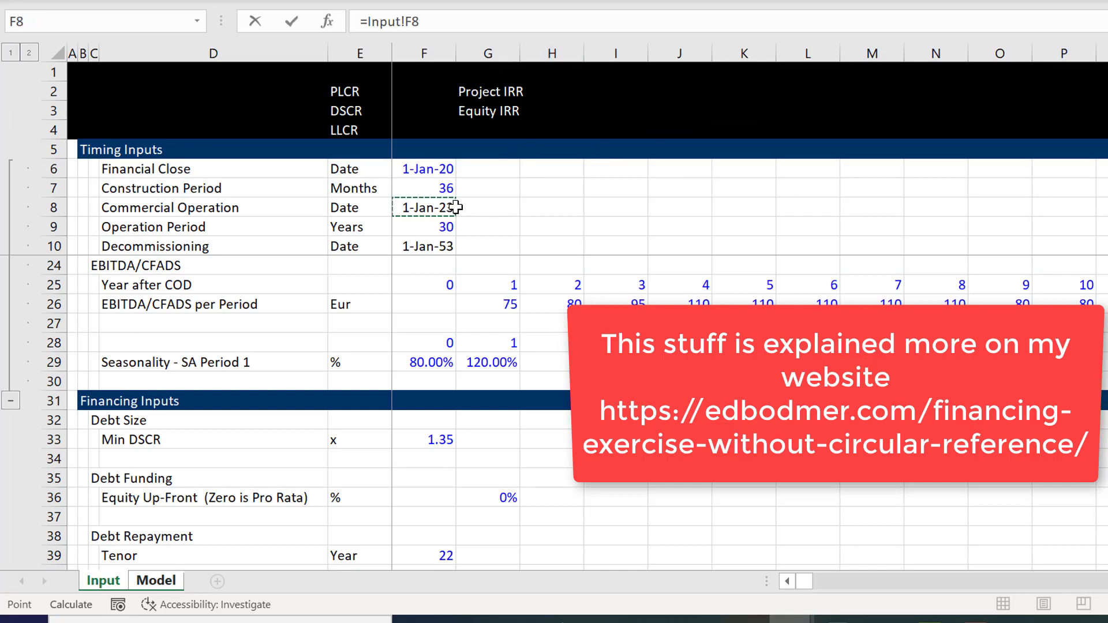
pyautogui.press('Escape')
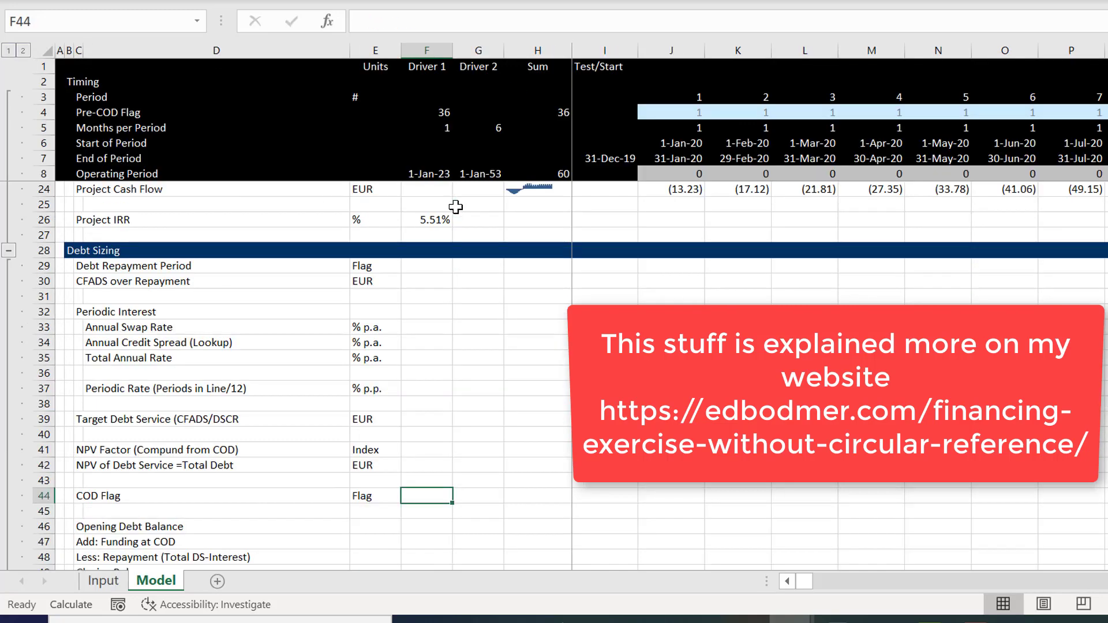
# Check the COD Flag row's first period cell, J44, and go back up to the Debt Repayment Period and CFADS rows
pyautogui.press('Right')
pyautogui.press('Right')
pyautogui.press('Right')
pyautogui.press('Right')
pyautogui.press('Right')
pyautogui.press('Left')
pyautogui.press('Left')
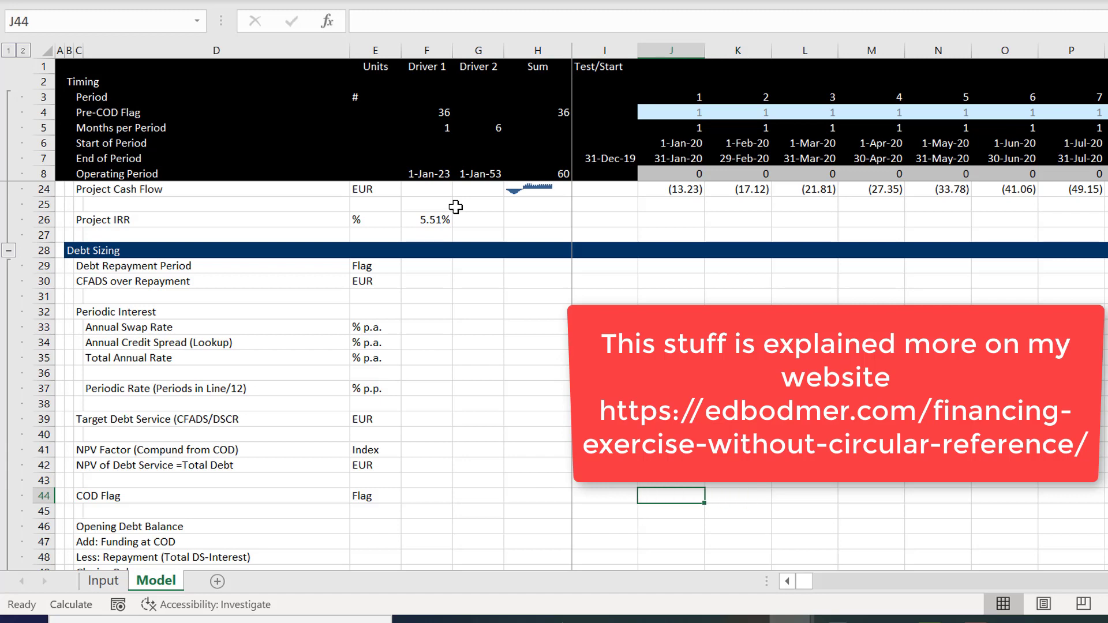
pyautogui.press('Left')
pyautogui.press('pageup')
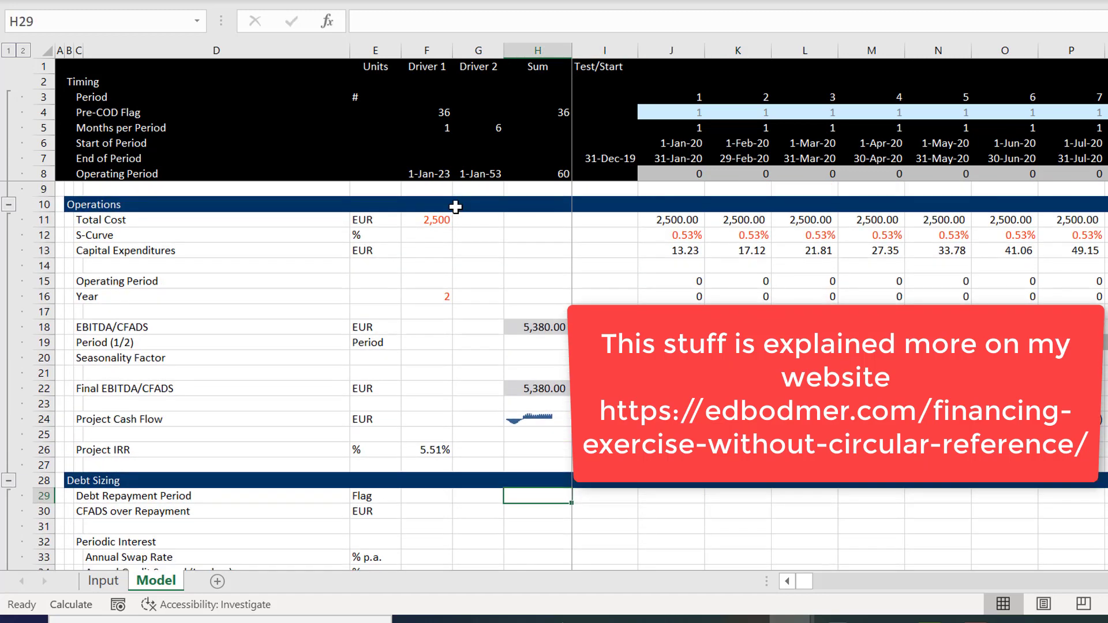
pyautogui.press('Up')
pyautogui.press('Down')
pyautogui.press('Down')
pyautogui.press('Down')
pyautogui.press('Down')
pyautogui.press('Down')
pyautogui.press('Down')
pyautogui.press('Down')
pyautogui.press('Down')
pyautogui.press('Down')
pyautogui.press('Down')
pyautogui.press('Down')
pyautogui.press('Down')
pyautogui.press('Down')
pyautogui.press('Down')
pyautogui.press('Down')
pyautogui.press('Down')
pyautogui.press('Down')
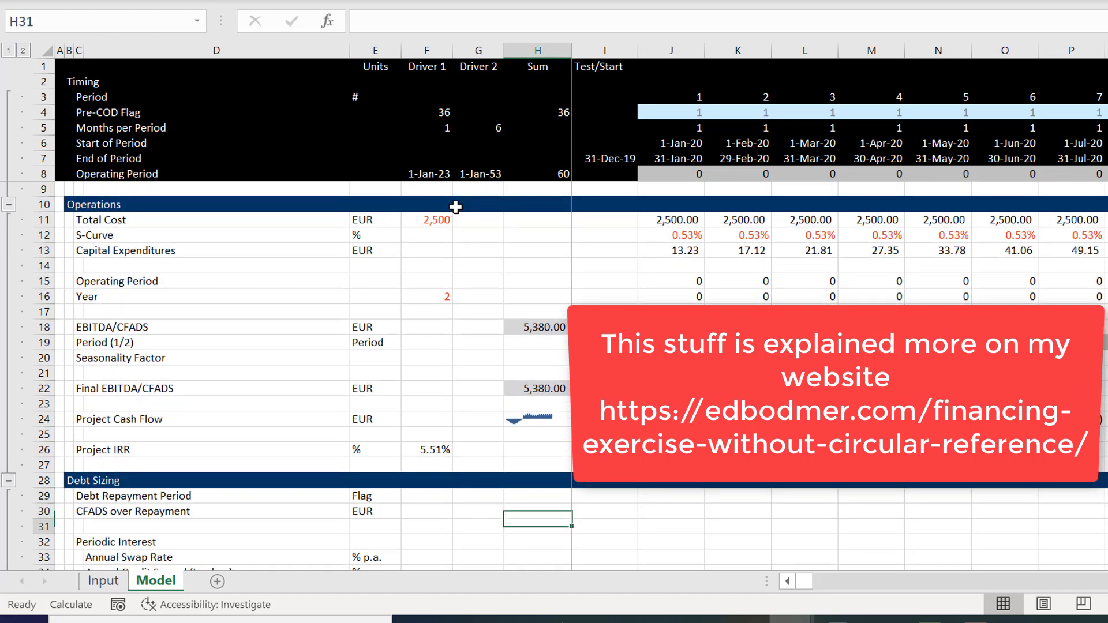
# Examine the Operating Period flag formula in the first period column, cell J8, of the Timing section
pyautogui.press('pageup')
pyautogui.press('Up')
pyautogui.press('Up')
pyautogui.press('Up')
pyautogui.press('Up')
pyautogui.press('Up')
pyautogui.press('Up')
pyautogui.press('Up')
pyautogui.press('Up')
pyautogui.press('Up')
pyautogui.press('Up')
pyautogui.press('Up')
pyautogui.press('Up')
pyautogui.press('Up')
pyautogui.press('Up')
pyautogui.press('Up')
pyautogui.press('Up')
pyautogui.press('Up')
pyautogui.press('Up')
pyautogui.press('Up')
pyautogui.press('Up')
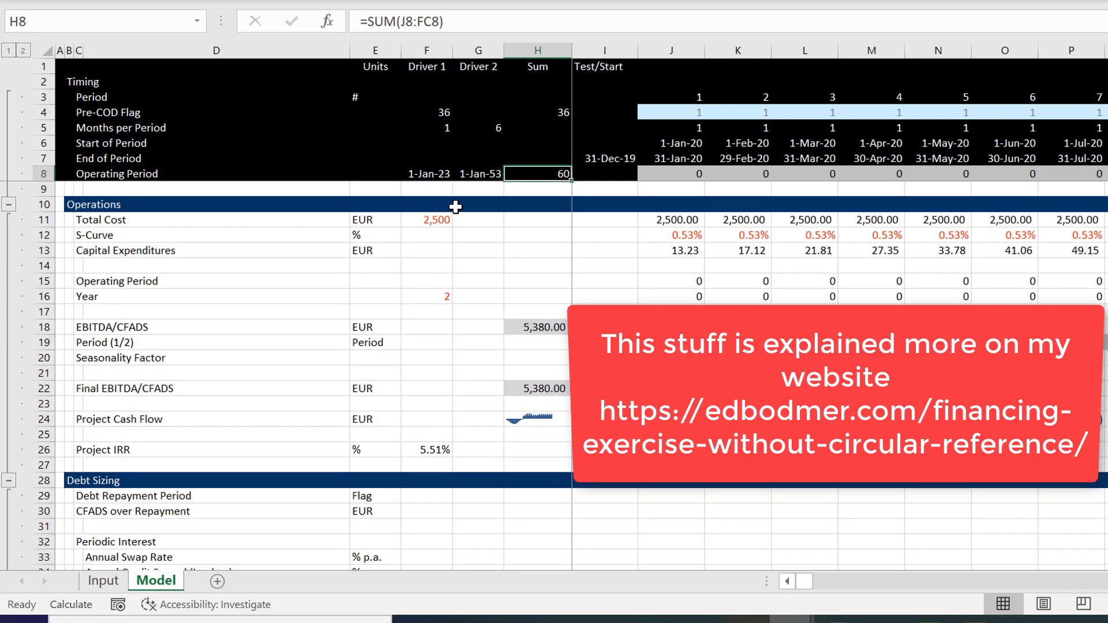
pyautogui.press('Right')
pyautogui.press('Right')
pyautogui.press('F2')
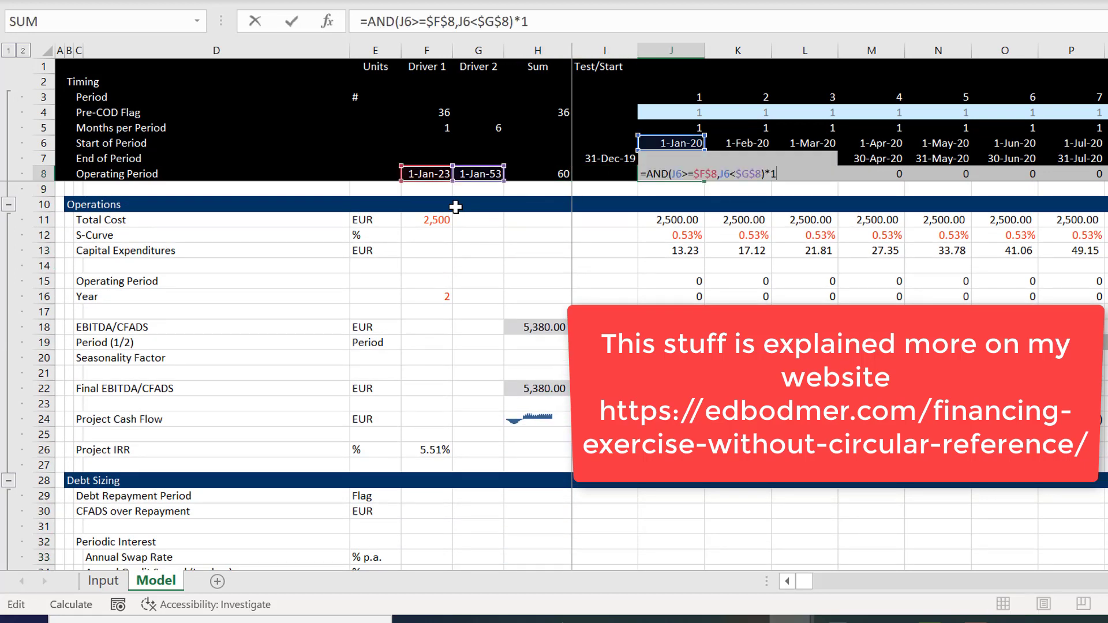
pyautogui.press('Escape')
# Go back down past EBITDA/CFADS and the Debt Sizing rows to the Opening Debt Balance row
pyautogui.press('Down')
pyautogui.press('Down')
pyautogui.press('Down')
pyautogui.press('Down')
pyautogui.press('Down')
pyautogui.press('Down')
pyautogui.press('Down')
pyautogui.press('Down')
pyautogui.press('Down')
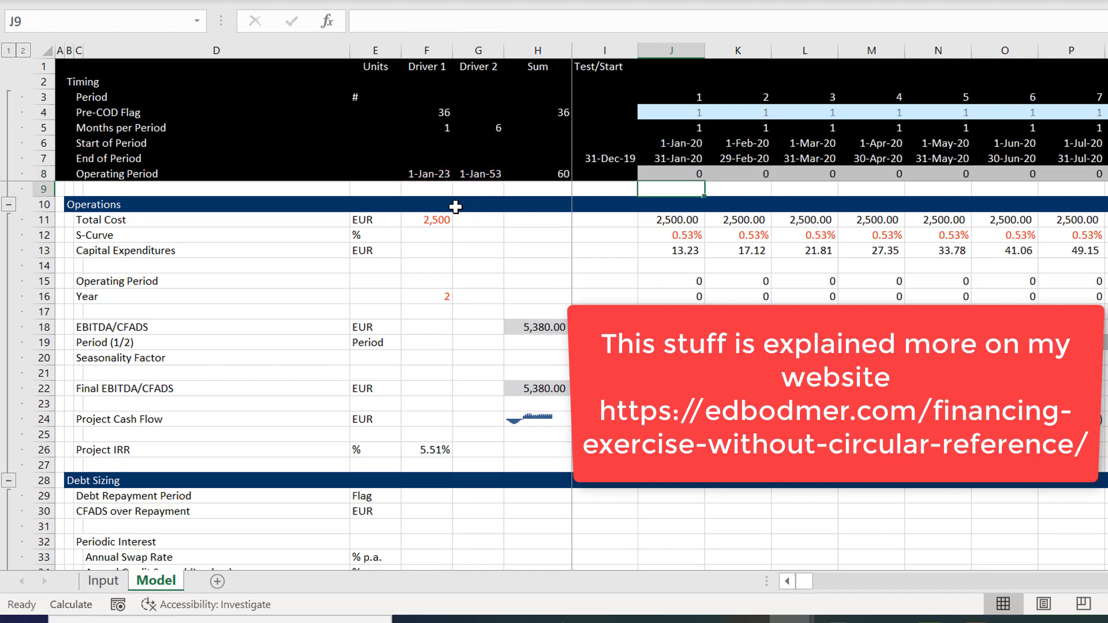
pyautogui.press('Left')
pyautogui.press('Left')
pyautogui.press('Down')
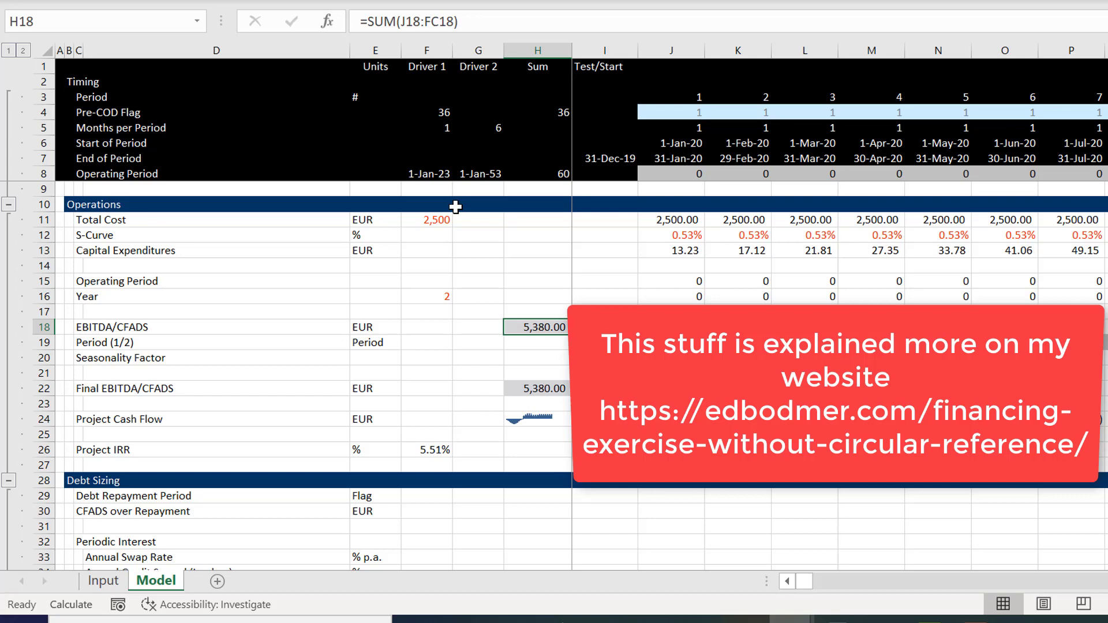
pyautogui.press('Down')
pyautogui.press('Down')
pyautogui.press('Down')
pyautogui.press('Down')
pyautogui.press('Down')
pyautogui.press('Down')
pyautogui.press('Down')
pyautogui.press('Down')
pyautogui.press('Down')
pyautogui.press('Down')
pyautogui.press('Down')
pyautogui.press('Down')
pyautogui.press('Down')
pyautogui.press('Down')
pyautogui.press('Down')
pyautogui.press('Down')
pyautogui.press('Down')
pyautogui.press('Down')
pyautogui.press('Down')
pyautogui.press('Down')
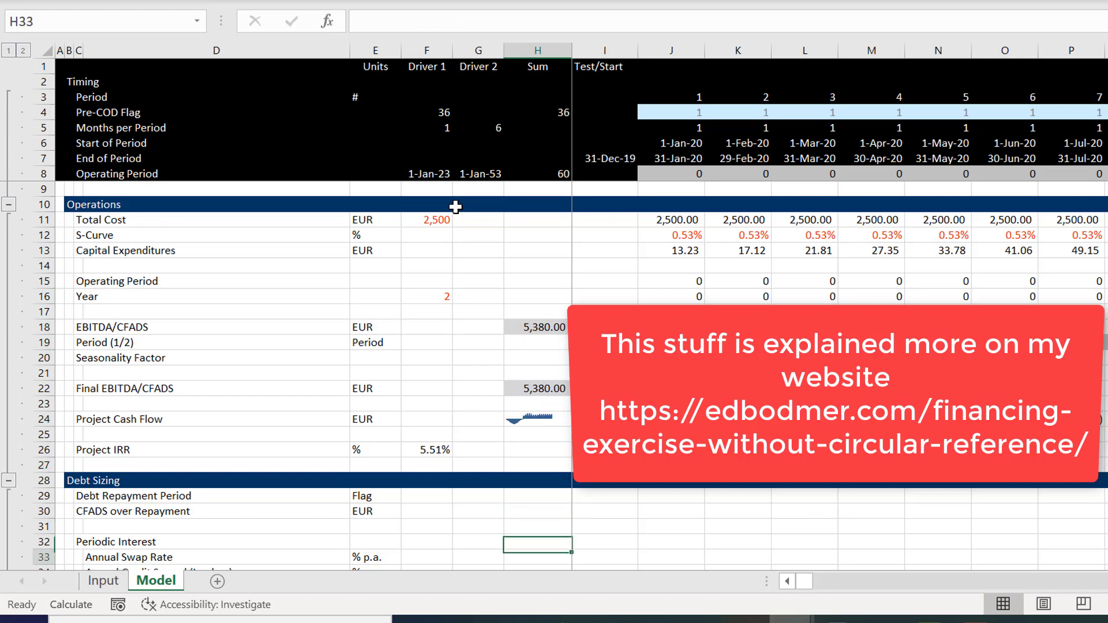
pyautogui.press('Down')
pyautogui.press('Down')
pyautogui.press('Down')
pyautogui.press('Down')
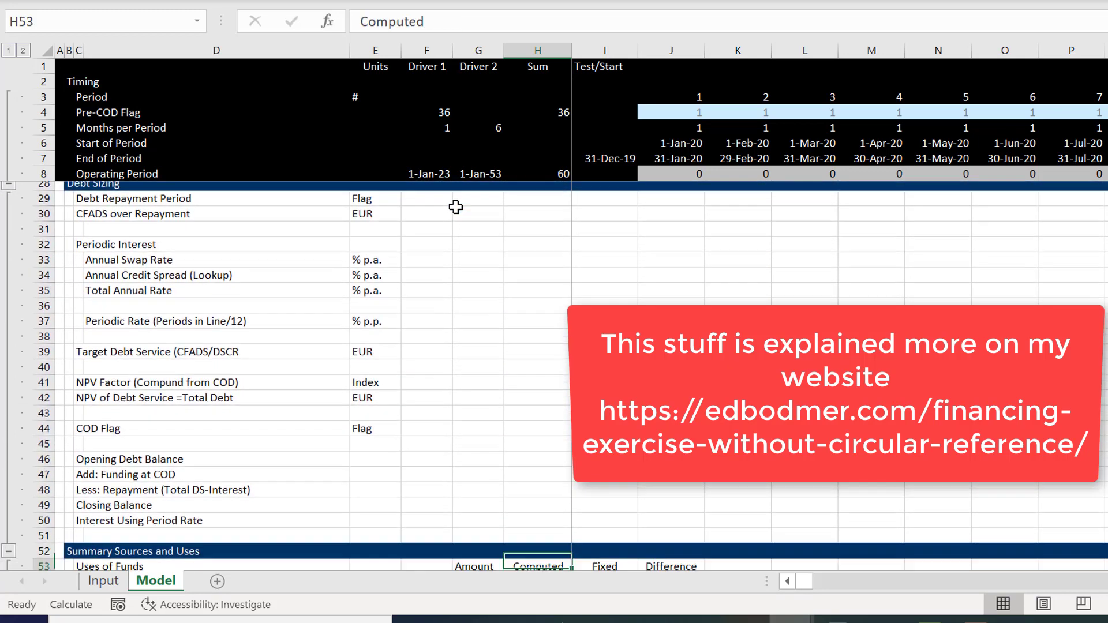
pyautogui.press('Up')
pyautogui.press('Up')
pyautogui.press('Up')
pyautogui.press('Up')
pyautogui.press('Up')
pyautogui.press('Up')
pyautogui.press('Up')
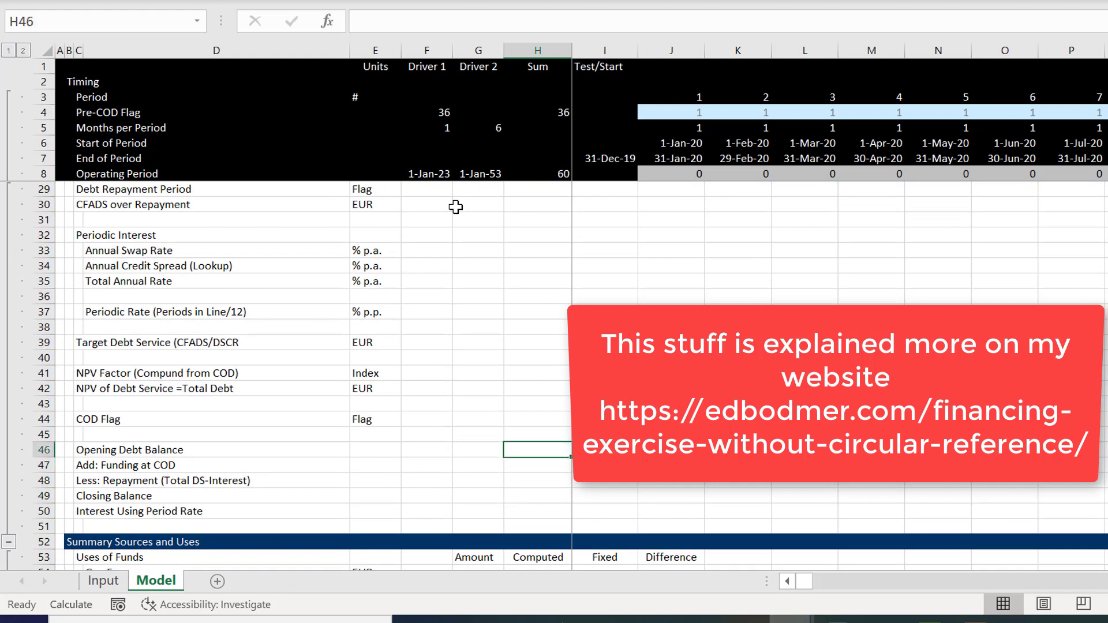
# Look through the debt account rows from Add: Funding at COD to Interest Using Period Rate
pyautogui.press('Down')
pyautogui.press('Left')
pyautogui.press('Right')
pyautogui.press('Right')
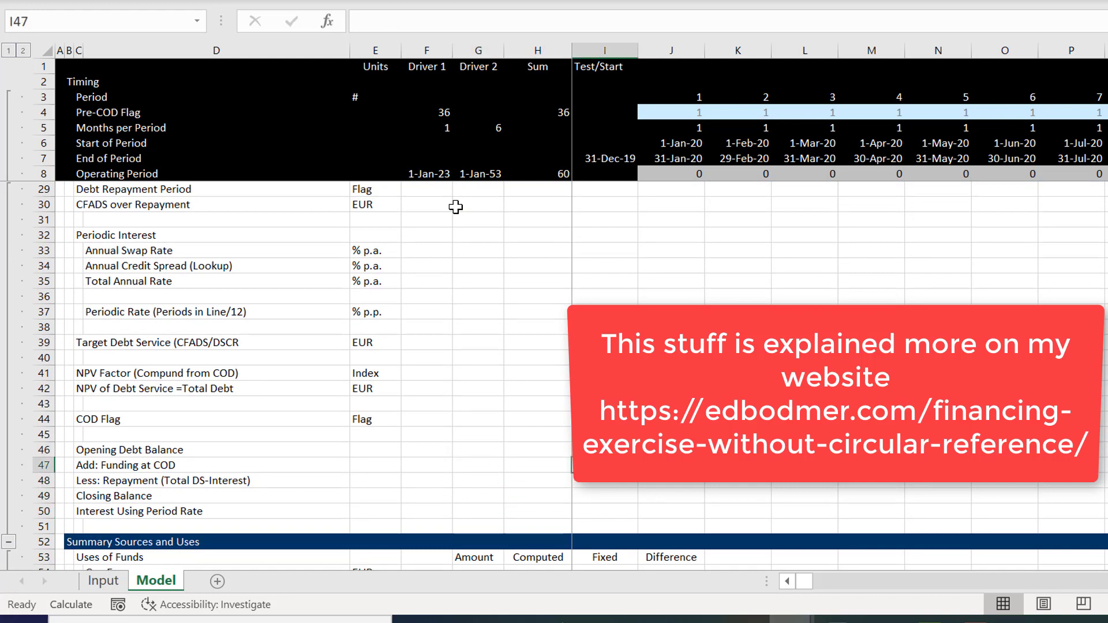
pyautogui.press('Down')
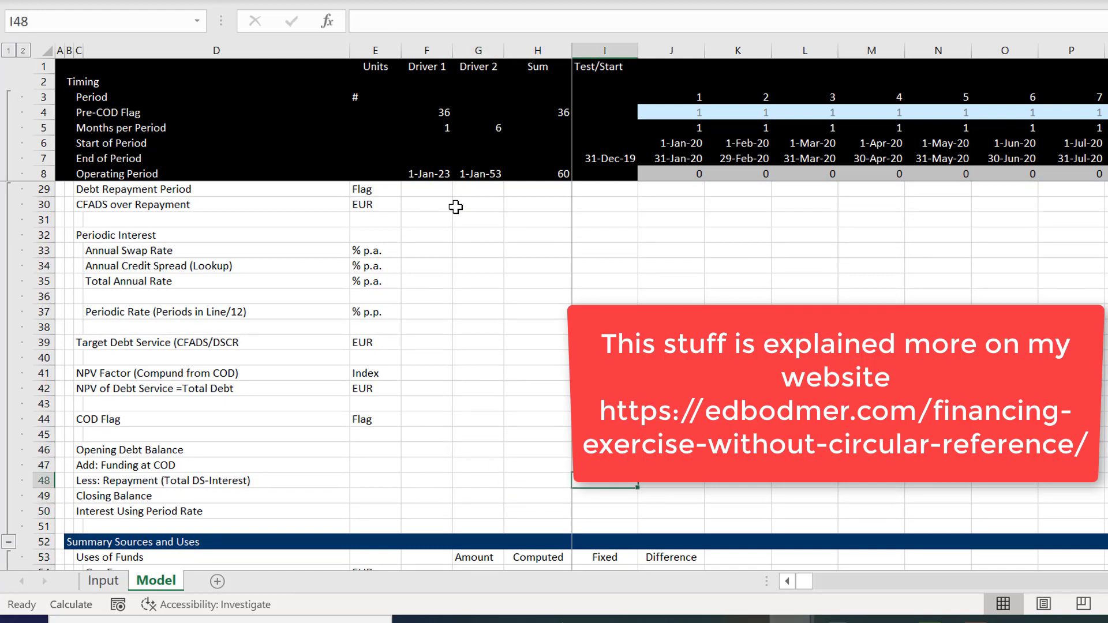
pyautogui.press('Up')
pyautogui.press('Up')
pyautogui.press('Up')
pyautogui.press('Up')
pyautogui.press('Up')
pyautogui.press('Up')
pyautogui.press('Up')
pyautogui.press('Up')
pyautogui.press('Up')
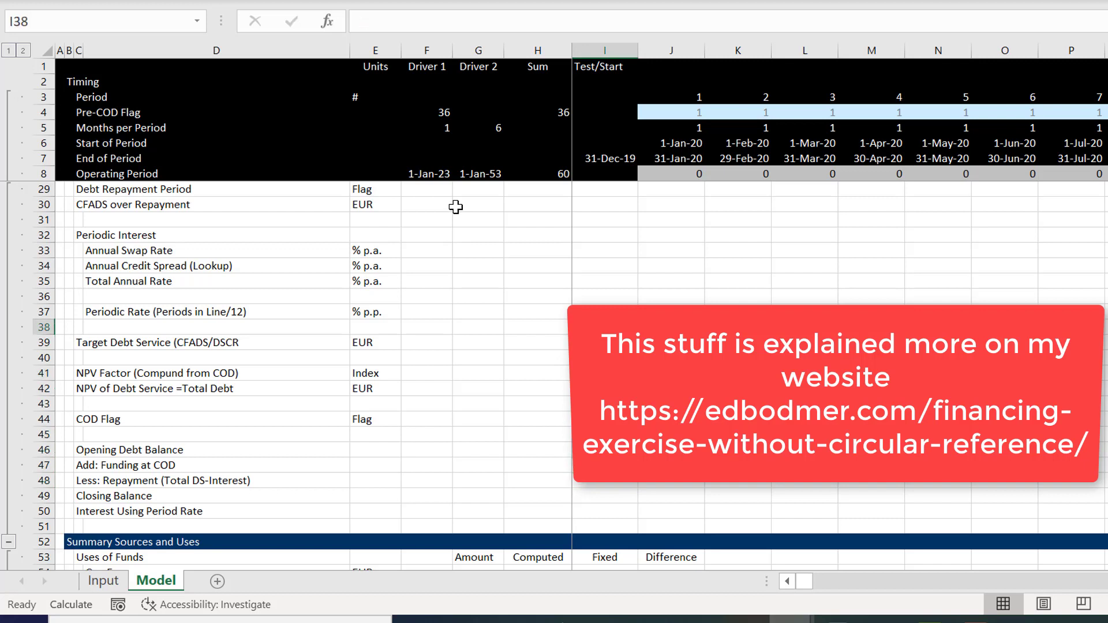
pyautogui.press('Down')
pyautogui.press('Down')
pyautogui.press('Down')
pyautogui.press('Down')
pyautogui.press('Down')
pyautogui.press('Down')
pyautogui.press('Down')
pyautogui.press('Down')
pyautogui.press('Down')
pyautogui.press('Down')
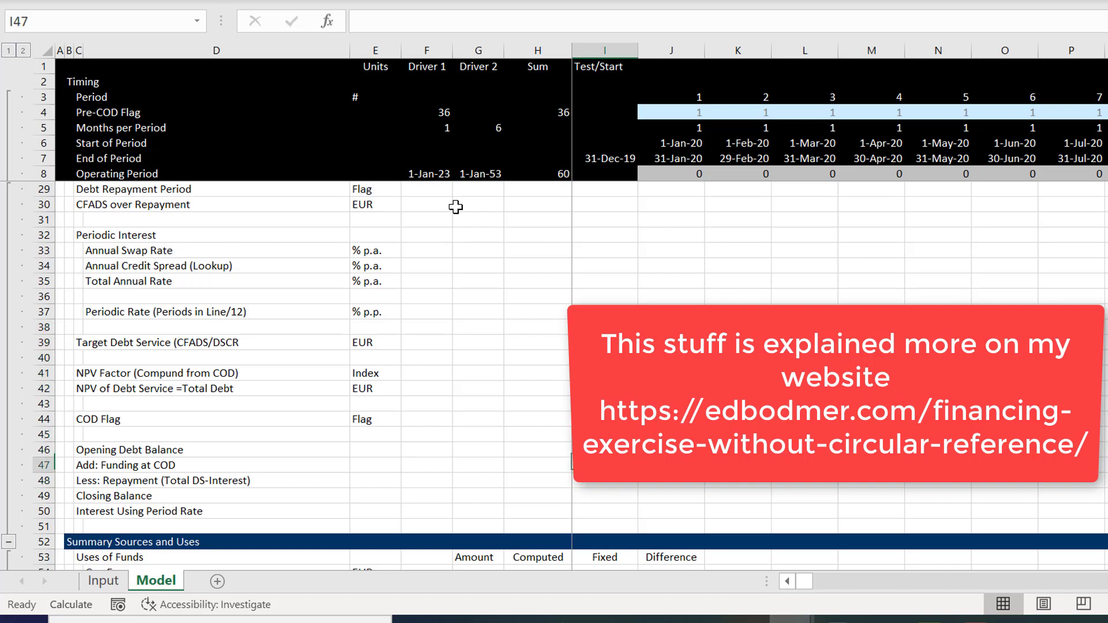
pyautogui.press('Down')
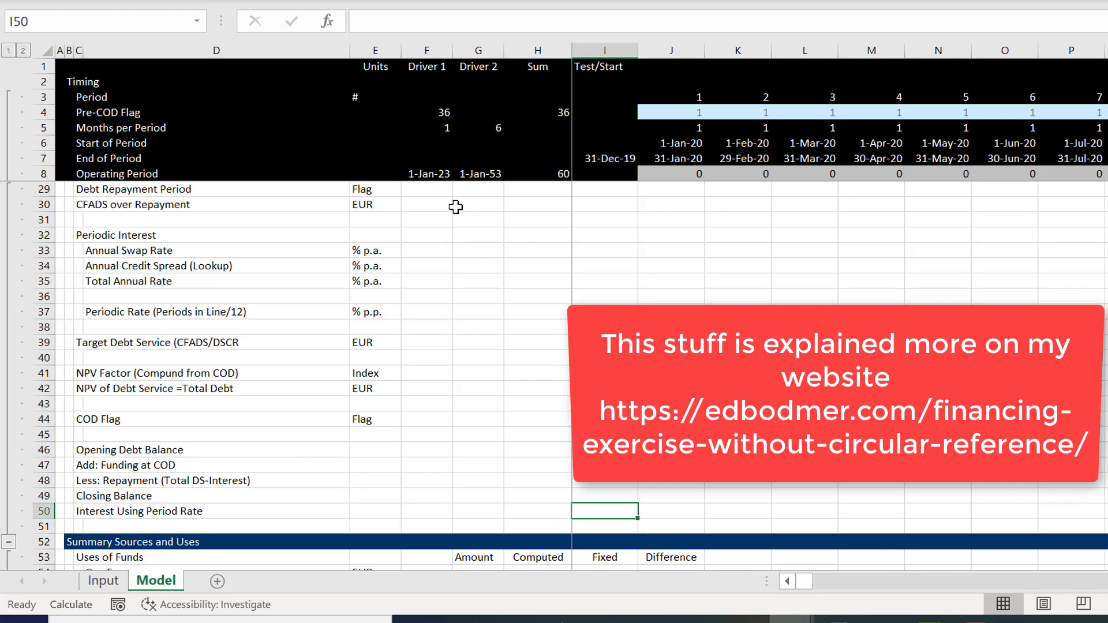
# Check the Target Debt Service and Periodic Rate rows, then return to the Add: Funding at COD row
pyautogui.press('Left')
pyautogui.press('Up')
pyautogui.press('Up')
pyautogui.press('Up')
pyautogui.press('Up')
pyautogui.press('Up')
pyautogui.press('Up')
pyautogui.press('Up')
pyautogui.press('Up')
pyautogui.press('Up')
pyautogui.press('Up')
pyautogui.press('Up')
pyautogui.press('Left')
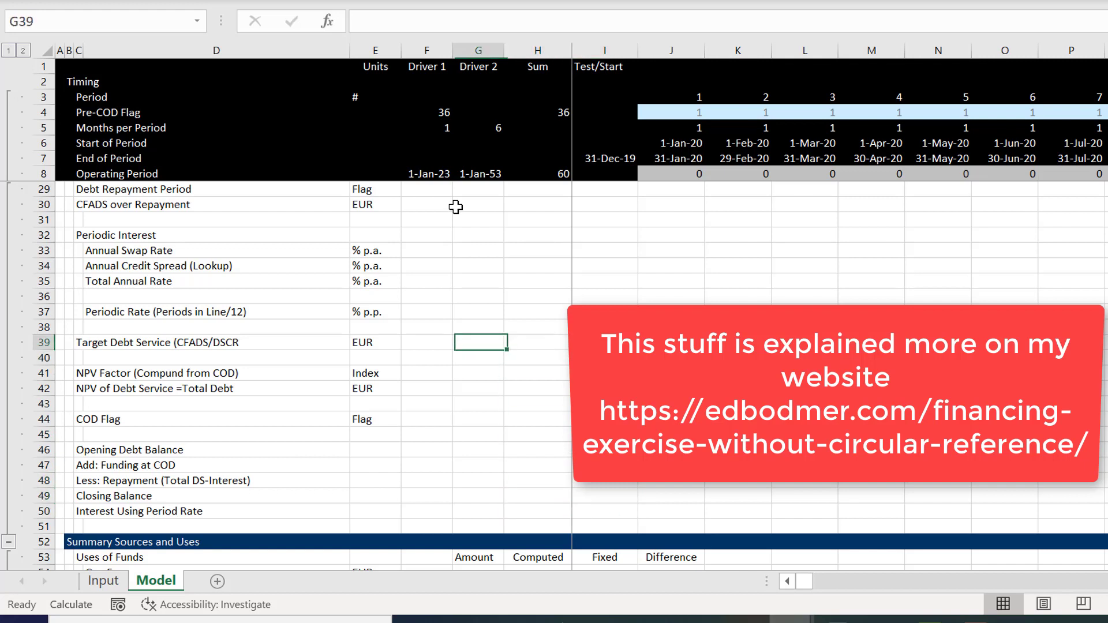
pyautogui.press('Up')
pyautogui.press('Up')
pyautogui.press('Down')
pyautogui.press('Down')
pyautogui.press('Down')
pyautogui.press('Down')
pyautogui.press('Down')
pyautogui.press('Down')
pyautogui.press('Down')
pyautogui.press('Down')
pyautogui.press('Down')
pyautogui.press('Down')
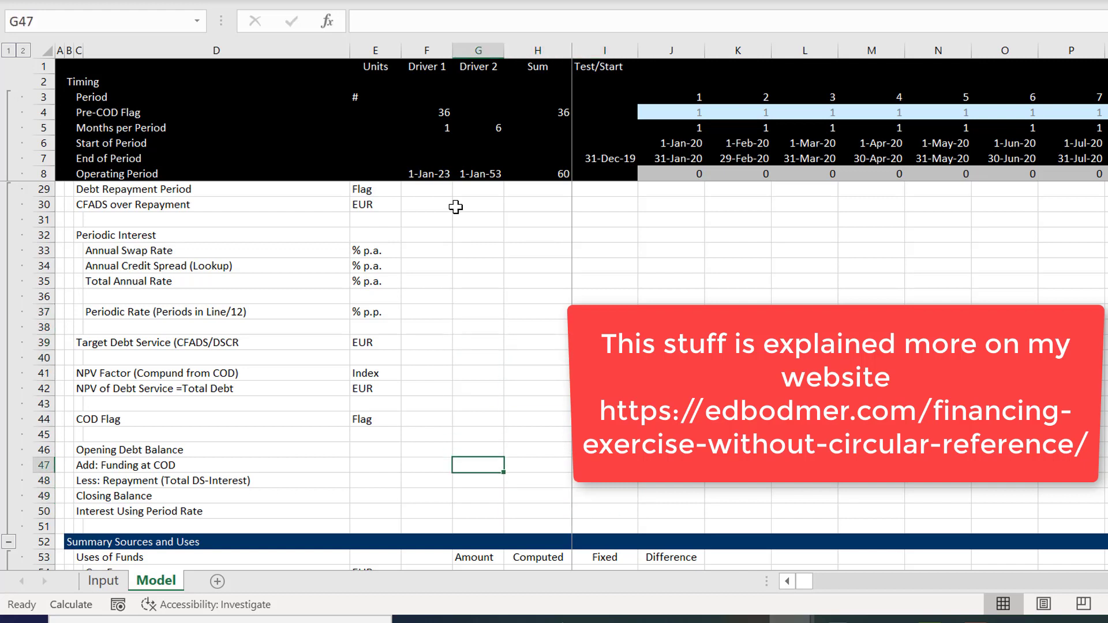
# Insert two blank rows at row 51, below the Interest Using Period Rate line
pyautogui.press('Left')
pyautogui.press('Up')
pyautogui.press('Up')
pyautogui.press('Left')
pyautogui.press('Left')
pyautogui.press('Up')
pyautogui.press('Up')
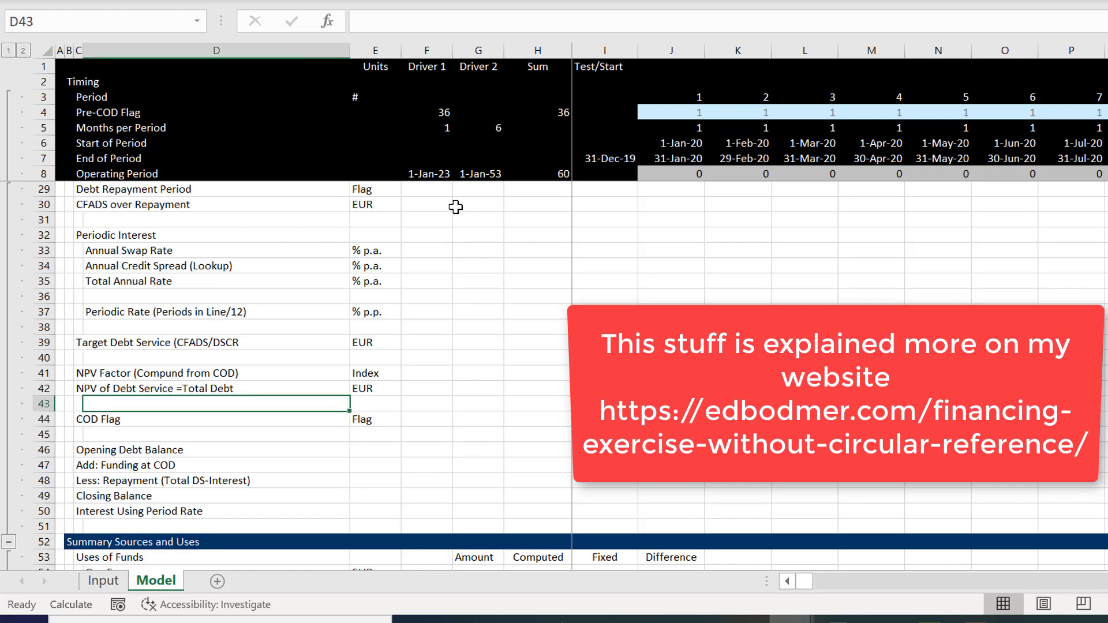
pyautogui.press('Left')
pyautogui.press('Down')
pyautogui.press('Down')
pyautogui.press('Down')
pyautogui.press('Down')
pyautogui.press('Down')
pyautogui.press('Down')
pyautogui.press('Down')
pyautogui.press('Down')
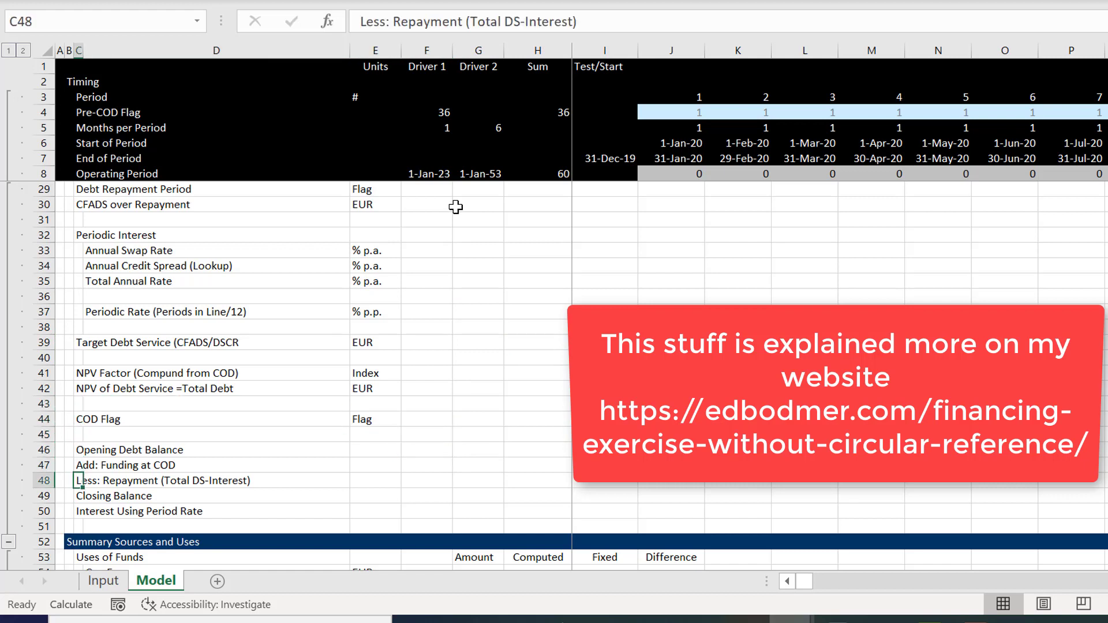
pyautogui.hotkey('shift', 'space')
pyautogui.hotkey('ctrl', 'shift', '+')
pyautogui.hotkey('ctrl', 'shift', '+')
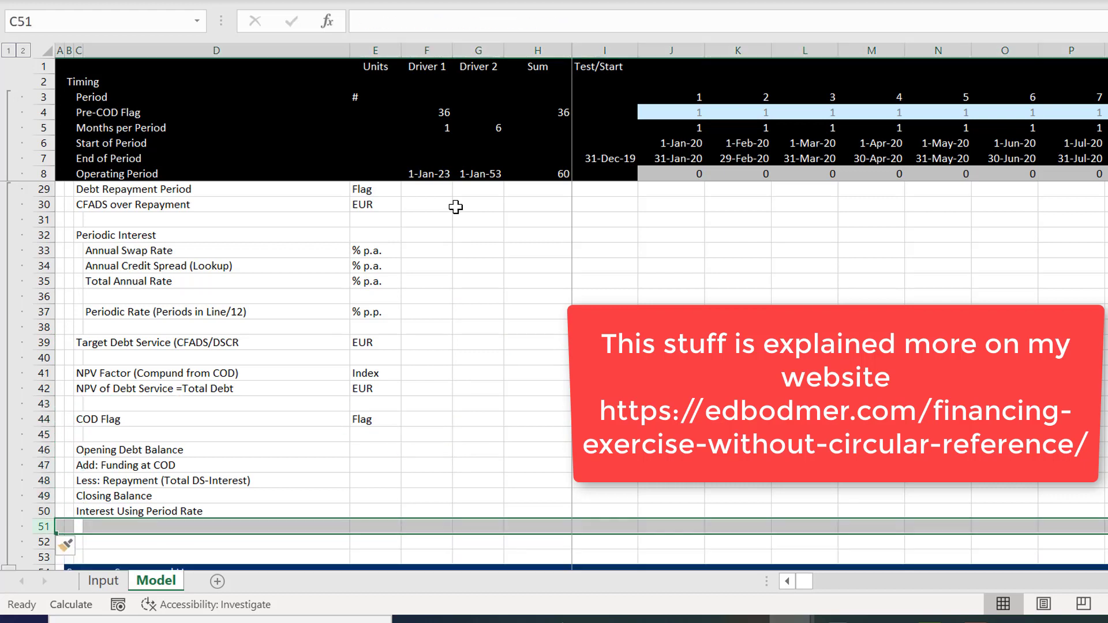
# Enter the label "Test of Closing Balace" in C52, below the debt account
pyautogui.press('Down')
pyautogui.write('To')
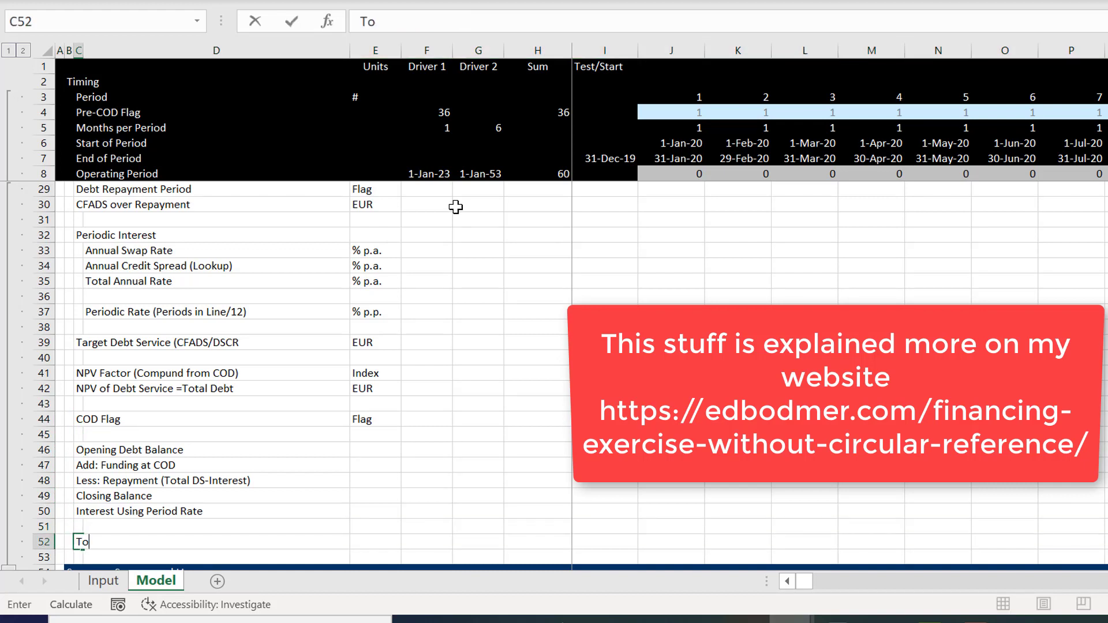
pyautogui.write('st of Closing Balac')
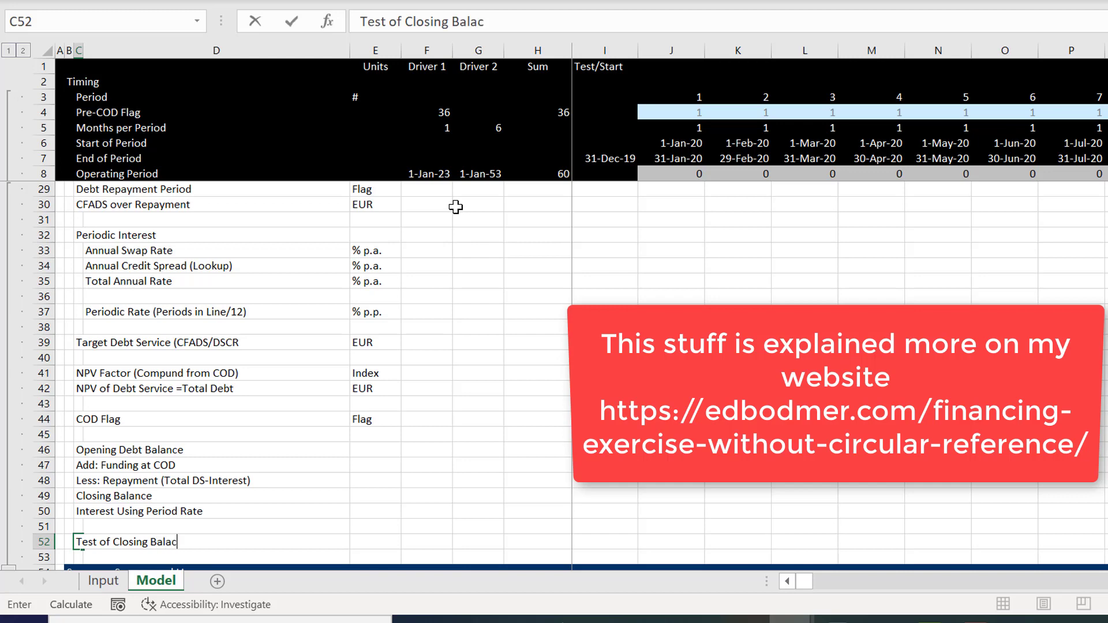
pyautogui.write('e')
pyautogui.press('Return')
pyautogui.press('Return')
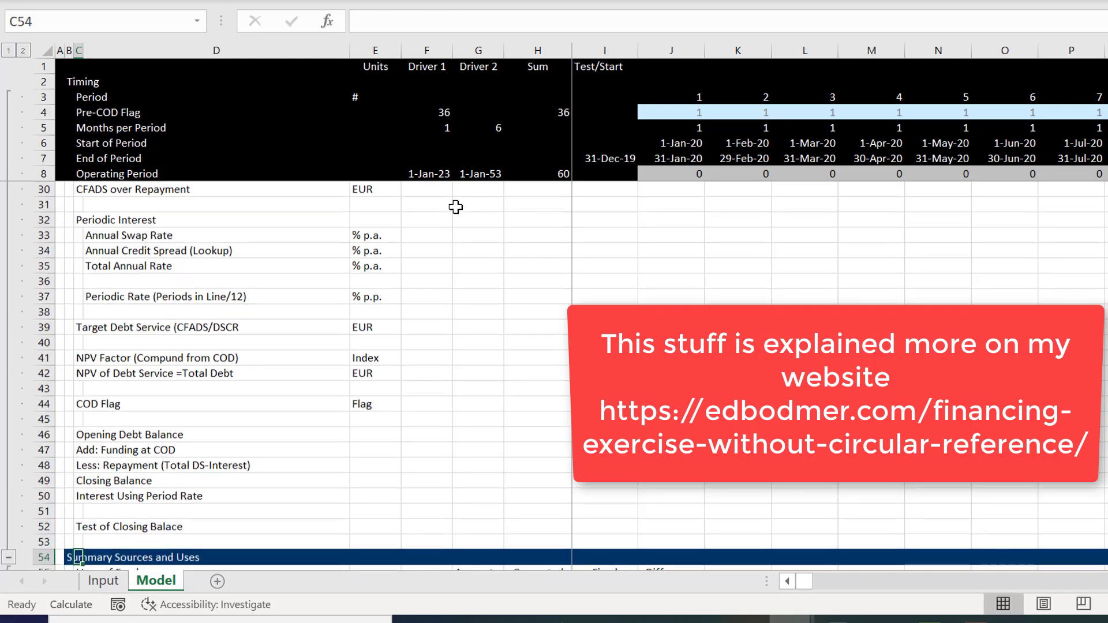
# Correct the spelling of the C52 label to "Test of Closing Balance"
pyautogui.press('Up')
pyautogui.press('Up')
pyautogui.press('F2')
pyautogui.press('BackSpace')
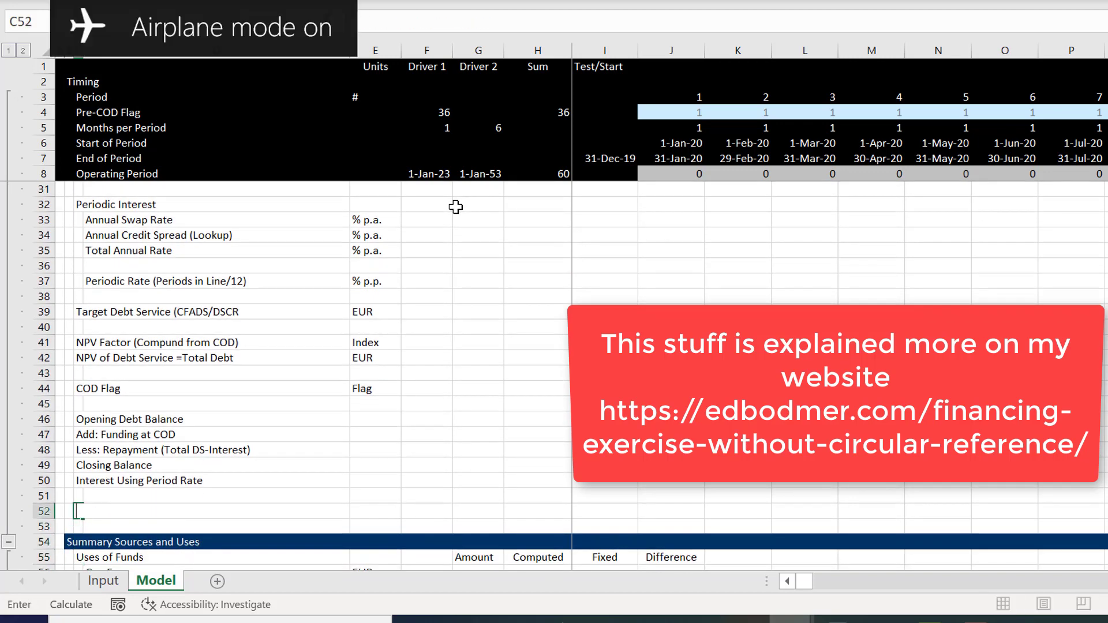
pyautogui.press('Escape')
pyautogui.press('F2')
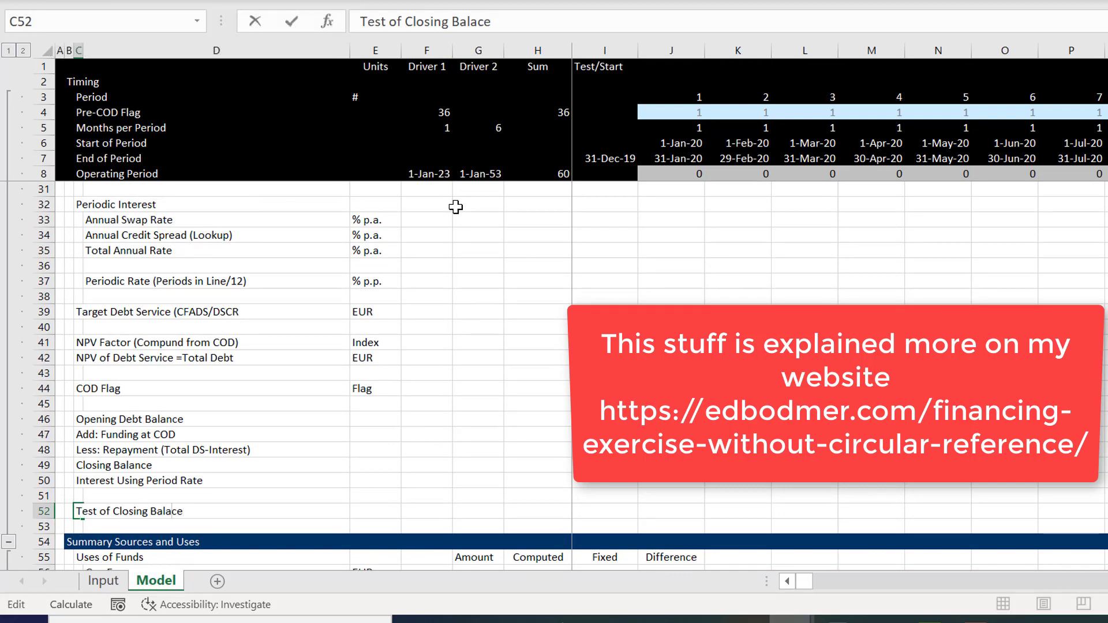
pyautogui.write('n')
pyautogui.press('Return')
# Look down the Summary Sources and Uses section to the allocation of debt and equity to up-front and pro-rata
pyautogui.press('Down')
pyautogui.press('Down')
pyautogui.press('Down')
pyautogui.press('Down')
pyautogui.press('Down')
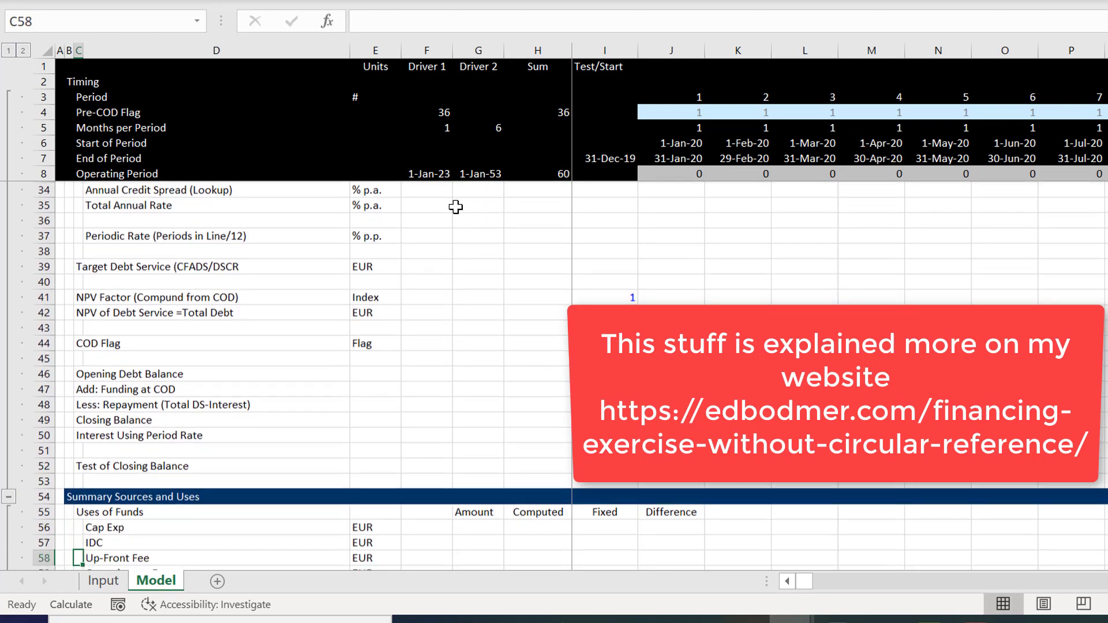
pyautogui.press('Down')
pyautogui.press('Down')
pyautogui.press('Up')
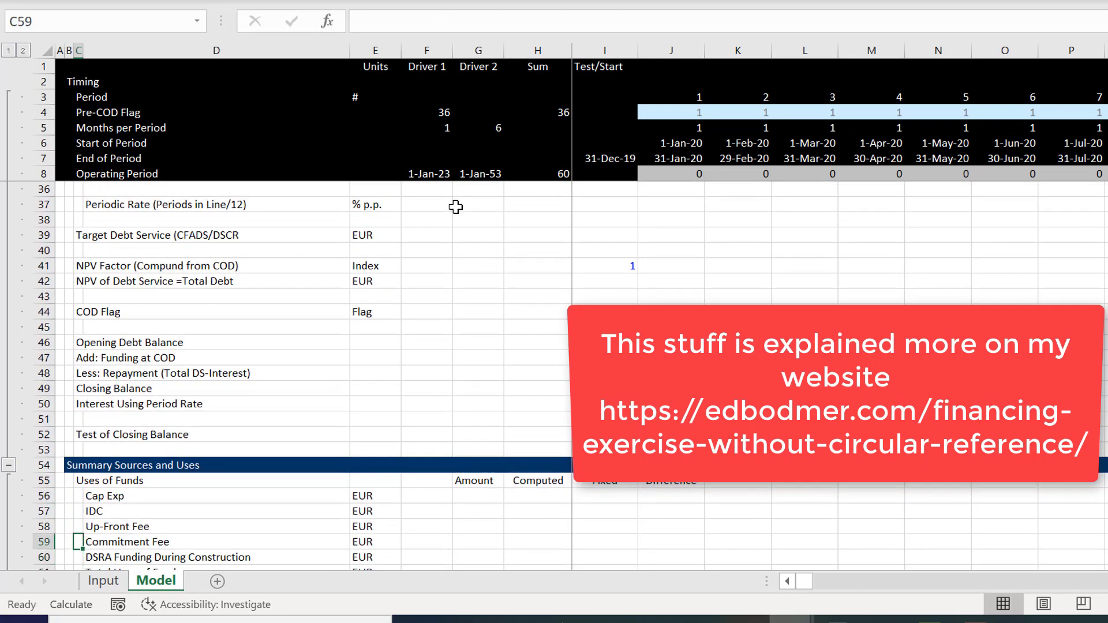
pyautogui.press('pageup')
pyautogui.press('pagedown')
pyautogui.press('Down')
pyautogui.press('Down')
pyautogui.press('Down')
pyautogui.press('Down')
pyautogui.press('Down')
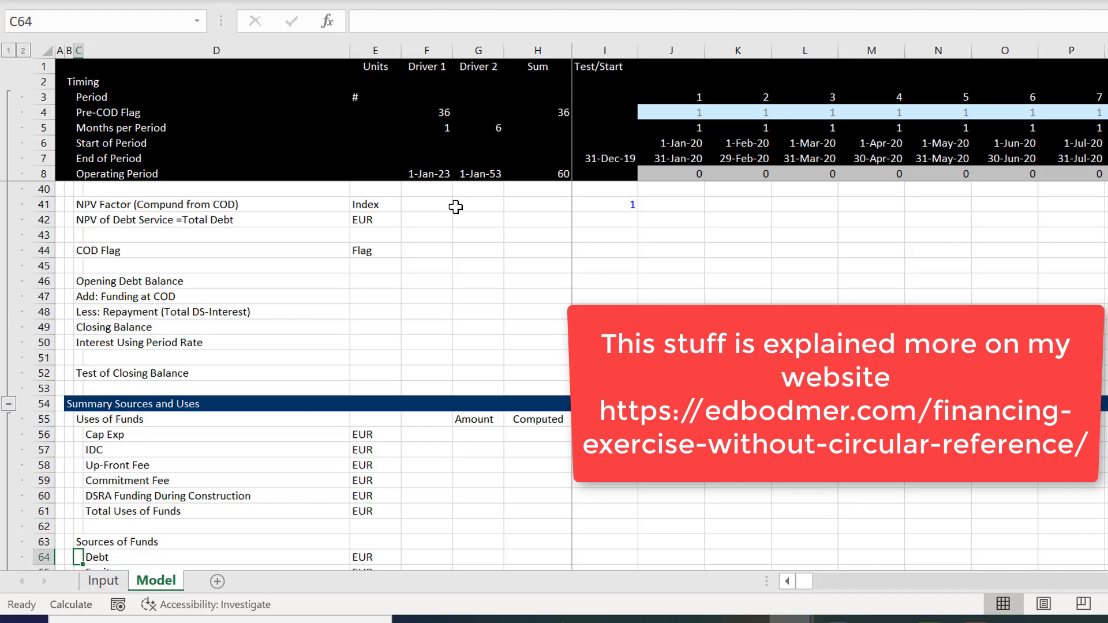
pyautogui.press('Down')
pyautogui.press('Down')
pyautogui.press('Down')
pyautogui.press('Down')
pyautogui.press('Down')
pyautogui.press('Down')
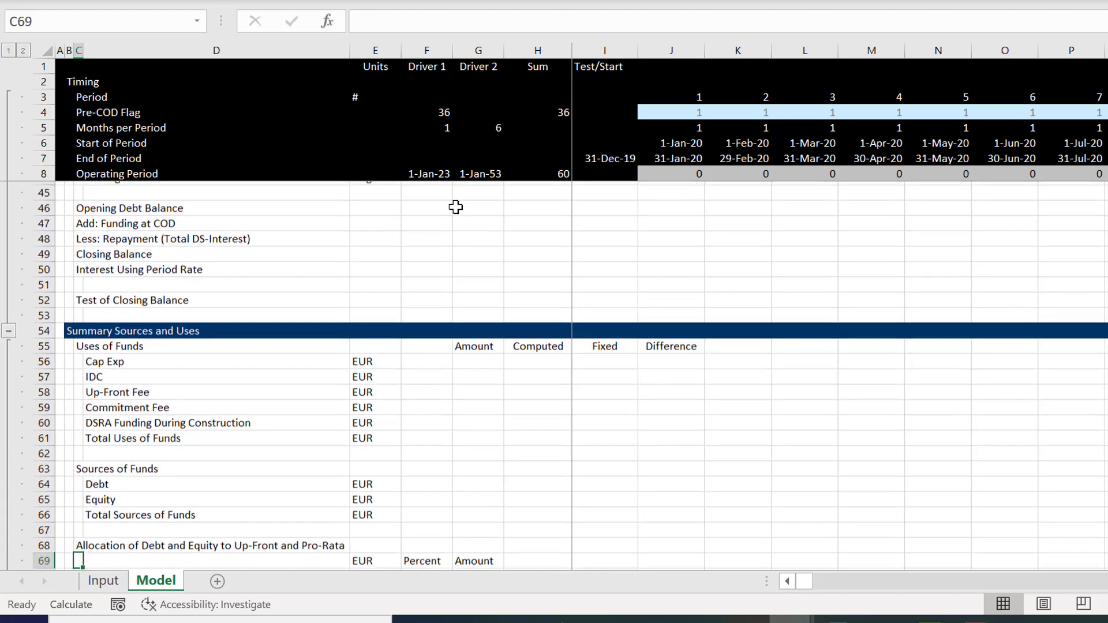
# Review the Sources of Funds and Uses of Funds lines upward to the Cap Exp label in D56
pyautogui.press('Up')
pyautogui.press('Up')
pyautogui.press('Up')
pyautogui.press('Up')
pyautogui.press('Up')
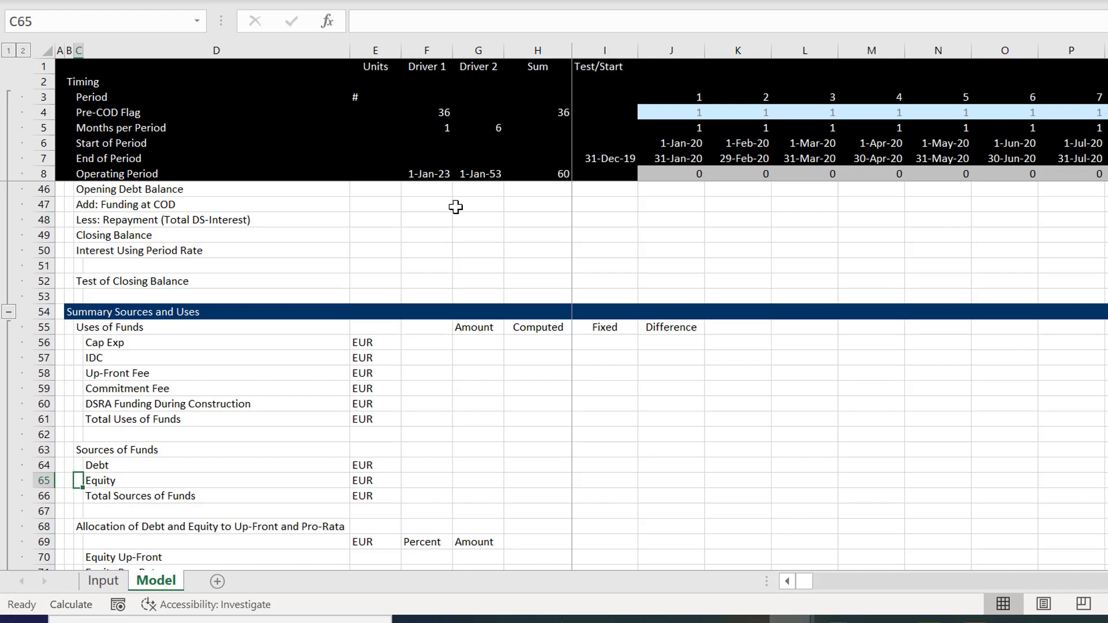
pyautogui.press('Up')
pyautogui.press('Up')
pyautogui.press('Up')
pyautogui.press('Up')
pyautogui.press('Right')
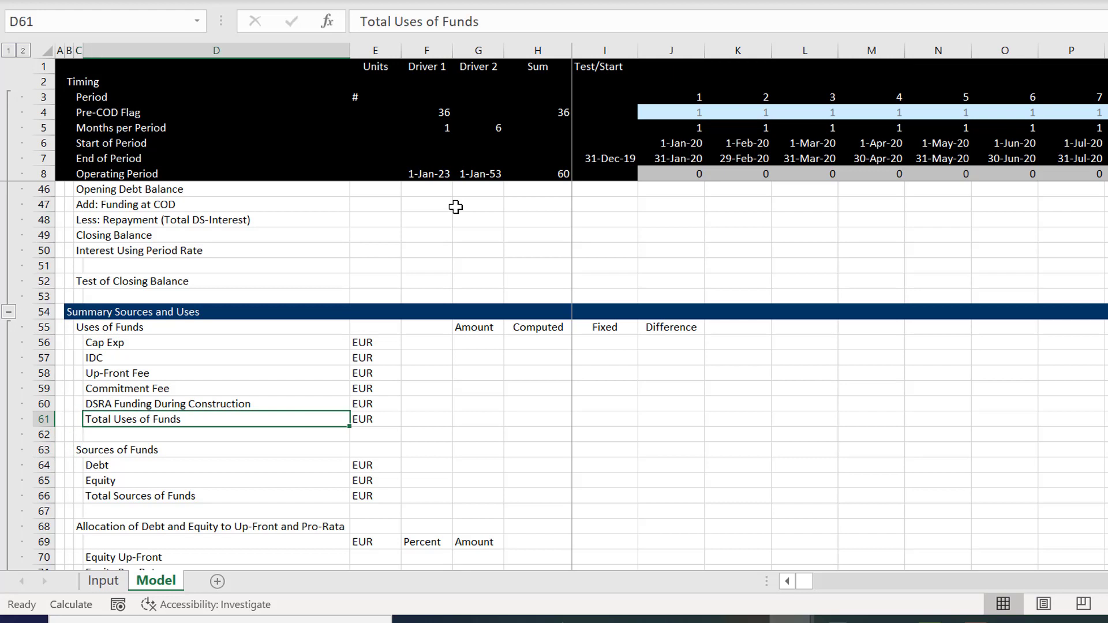
pyautogui.press('Up')
pyautogui.press('Up')
pyautogui.press('Up')
pyautogui.press('Up')
pyautogui.press('Up')
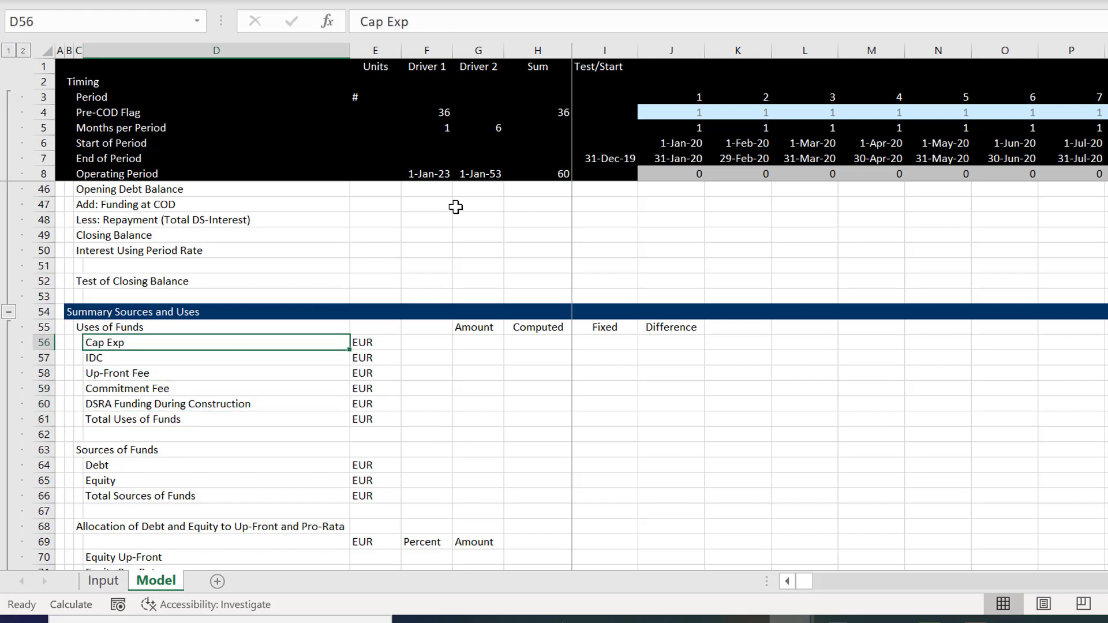
# Look across the Cap Exp row under the Amount, Computed and Fixed column headings
pyautogui.press('Right')
pyautogui.press('Right')
pyautogui.press('Right')
pyautogui.press('Right')
pyautogui.press('Right')
pyautogui.press('Right')
pyautogui.press('Right')
pyautogui.press('Left')
pyautogui.press('Left')
pyautogui.press('Left')
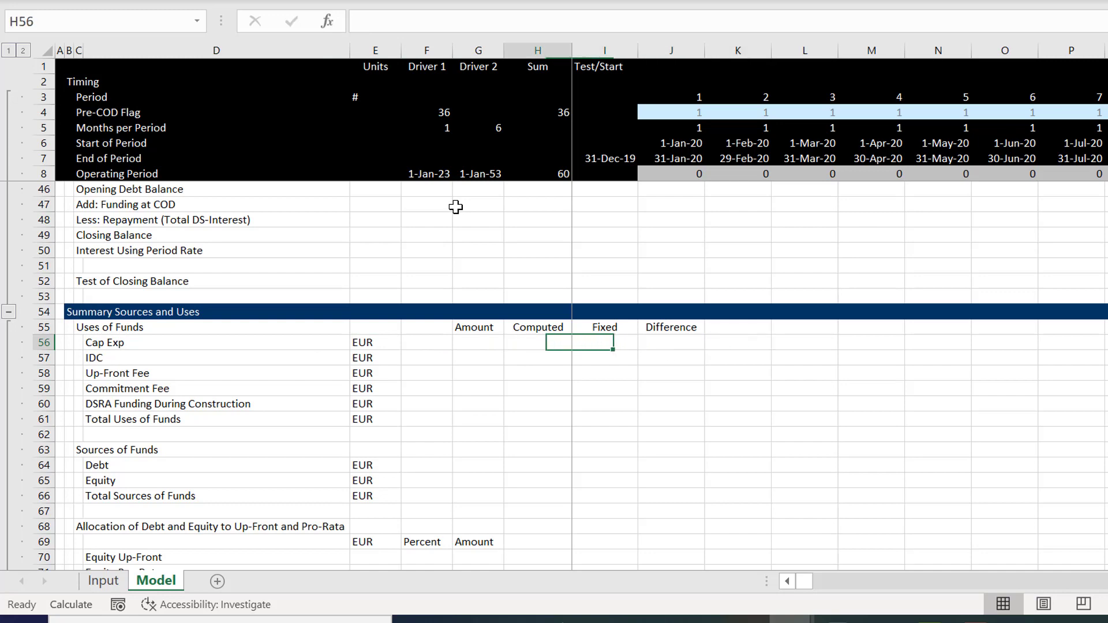
pyautogui.press('Left')
pyautogui.press('Left')
pyautogui.press('Right')
# Total the Capital Expenditures row in H13 with a SUM over J13:FC13
pyautogui.press('pageup')
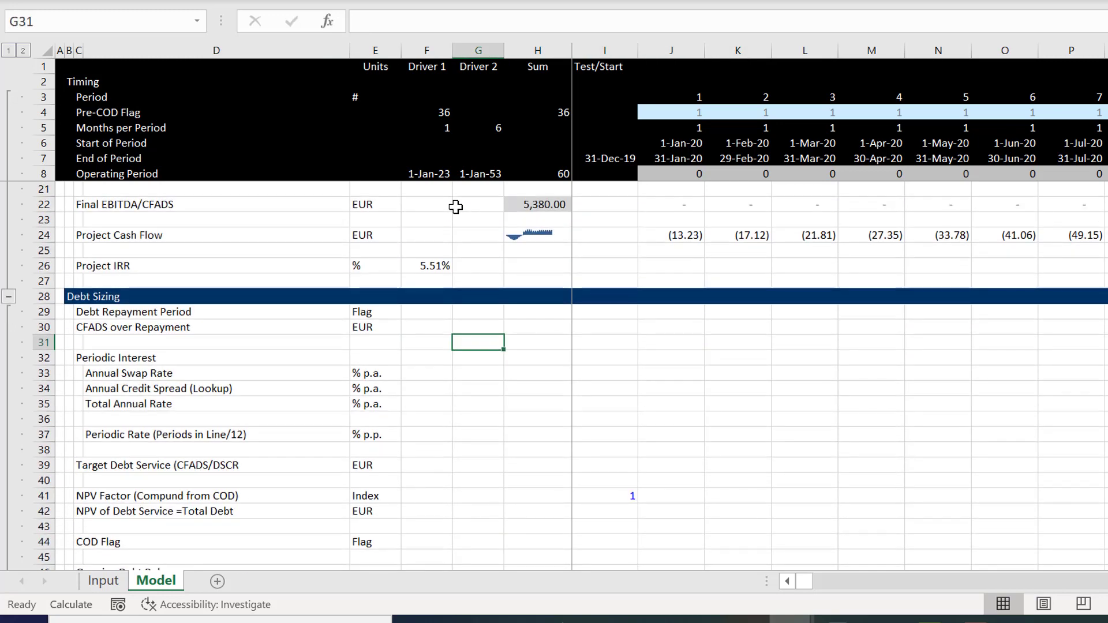
pyautogui.press('pageup')
pyautogui.press('Up')
pyautogui.press('Up')
pyautogui.press('Up')
pyautogui.press('Up')
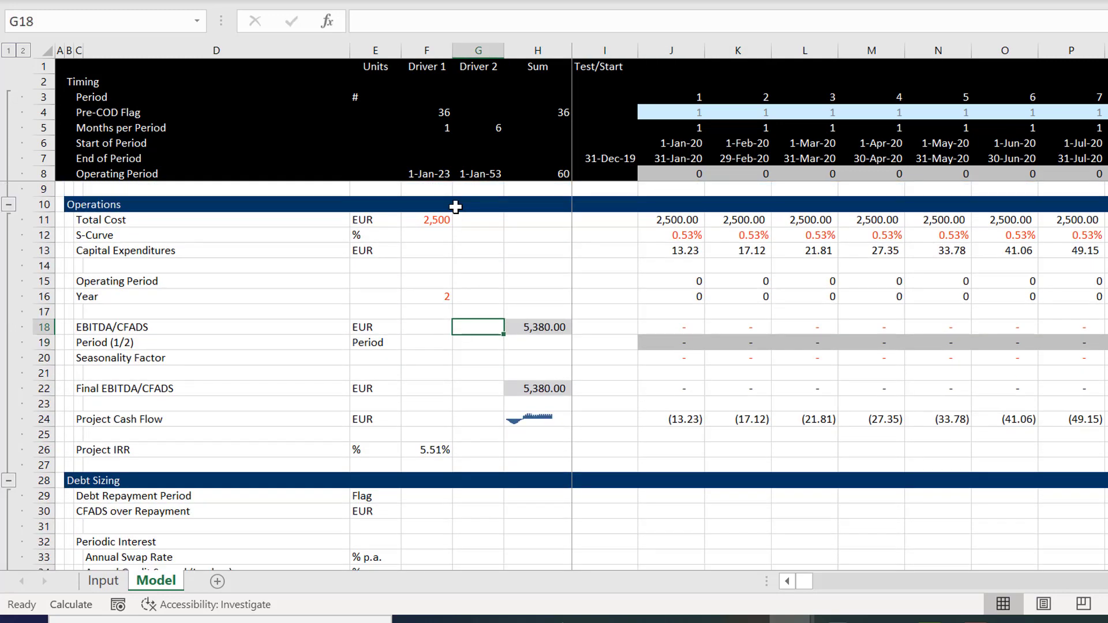
pyautogui.press('Up')
pyautogui.press('Up')
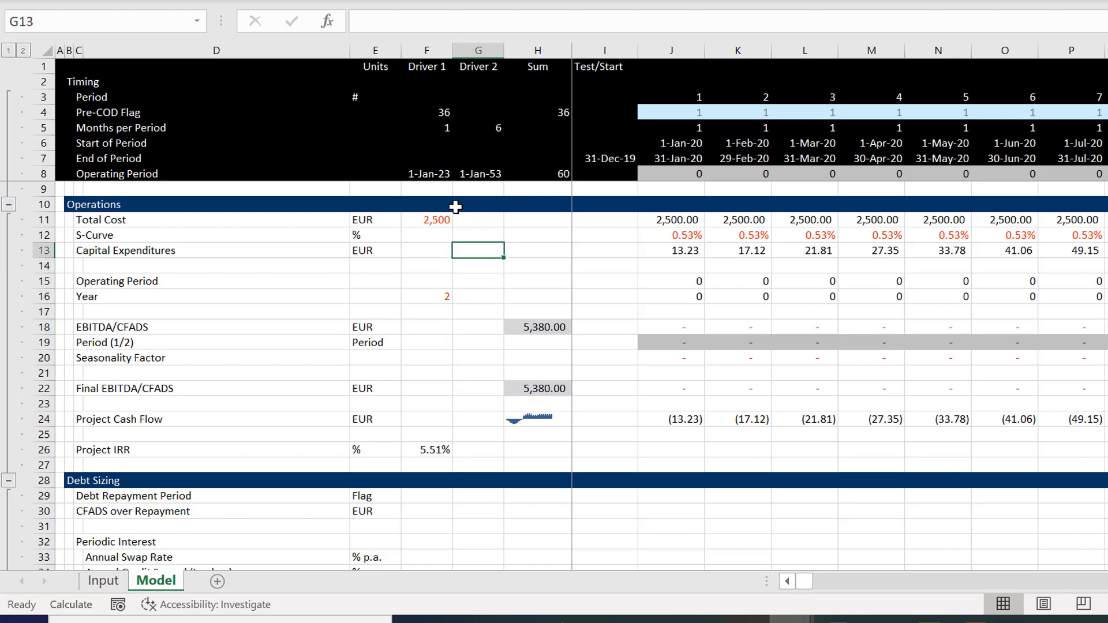
pyautogui.press('Right')
pyautogui.write('=sum(')
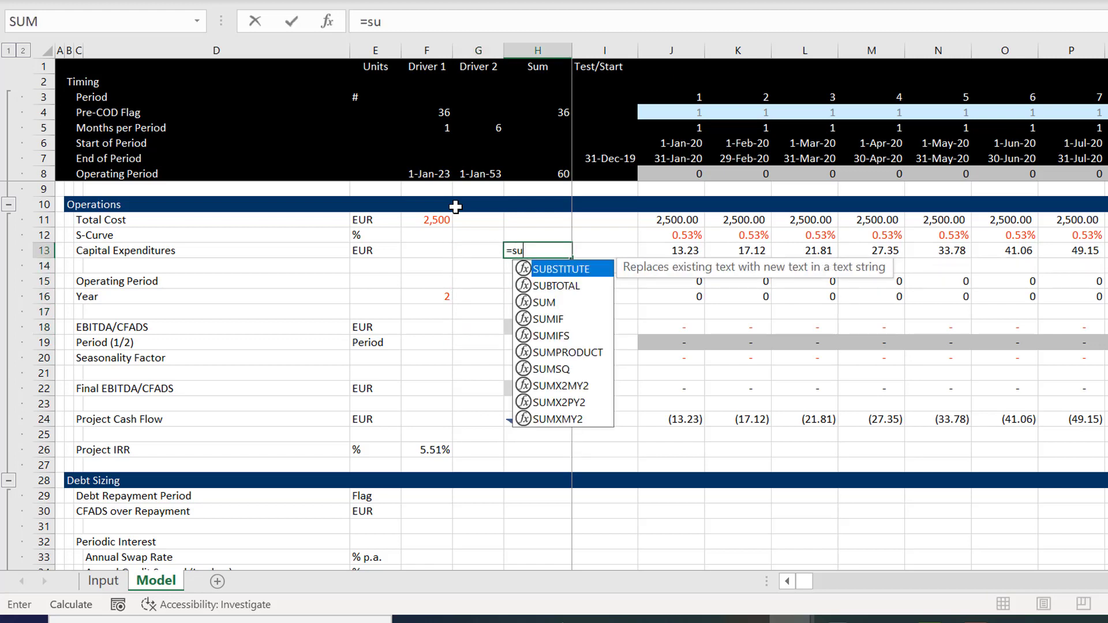
pyautogui.press('Right')
pyautogui.press('Right')
pyautogui.hotkey('ctrl', 'shift', 'Right')
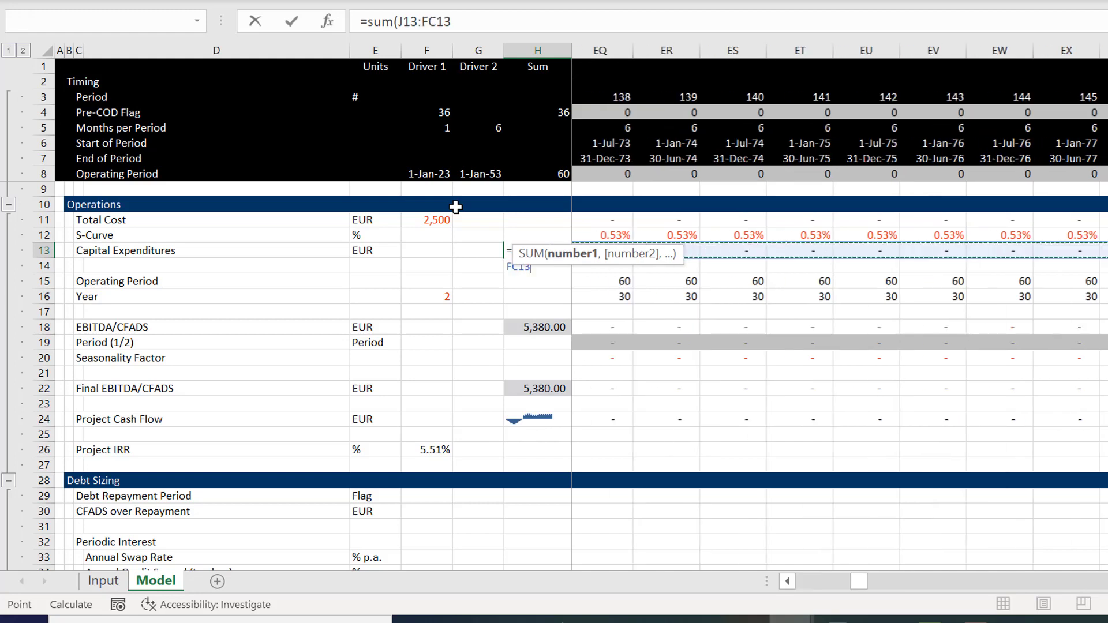
pyautogui.press('Return')
pyautogui.press('Left')
pyautogui.press('Up')
pyautogui.press('Right')
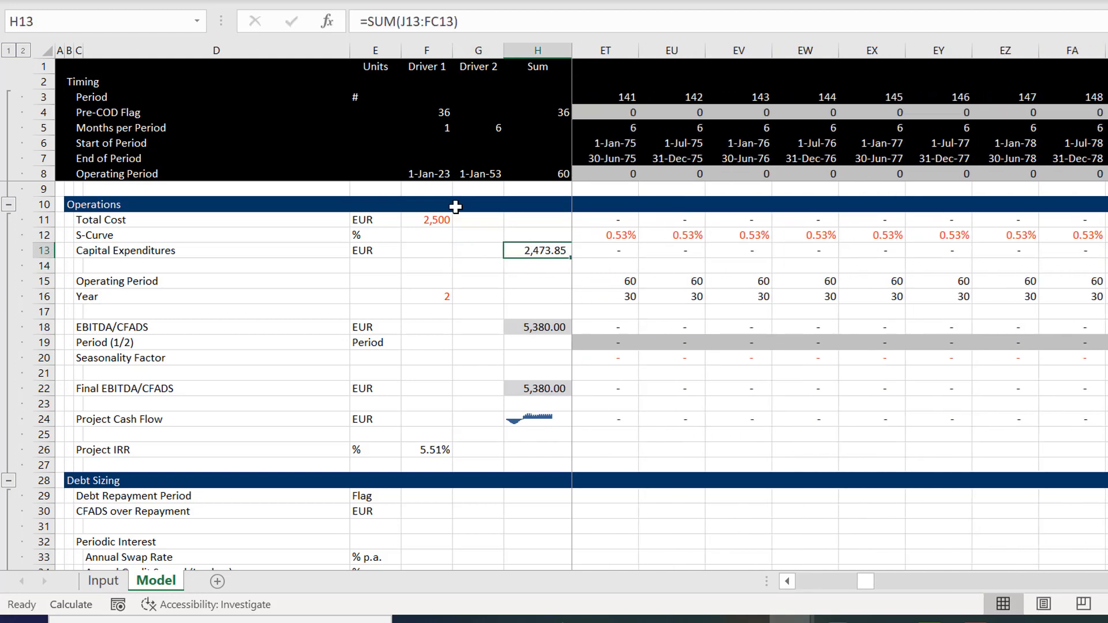
# Recolour the Model sheet with the Format Options macro and hide its gridlines
pyautogui.hotkey('ctrl', 'alt', 'c')
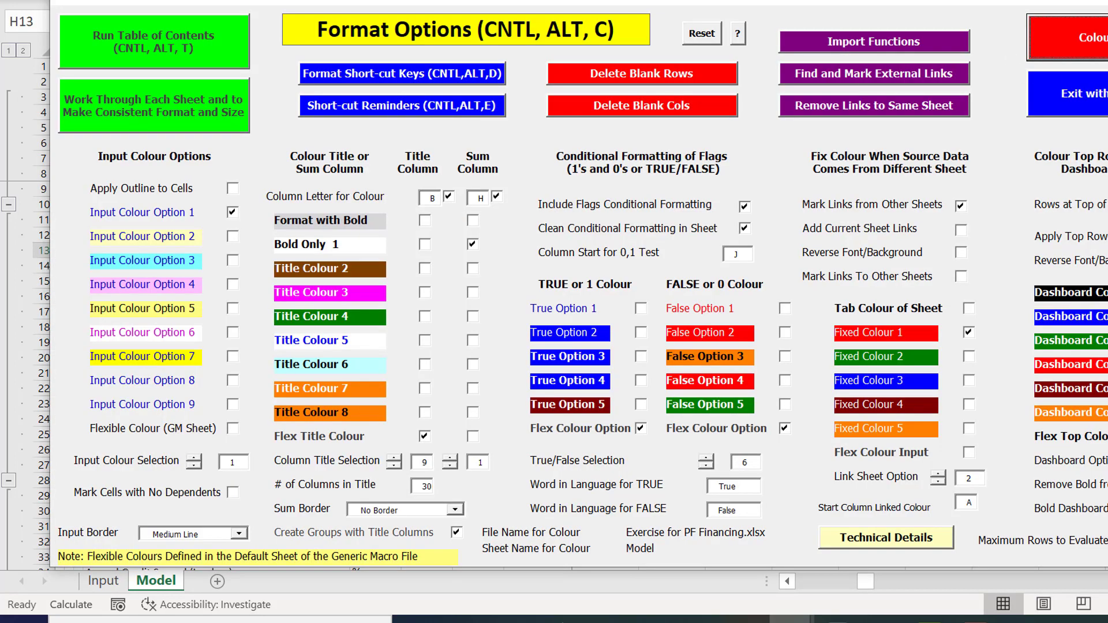
pyautogui.click(1065, 46)
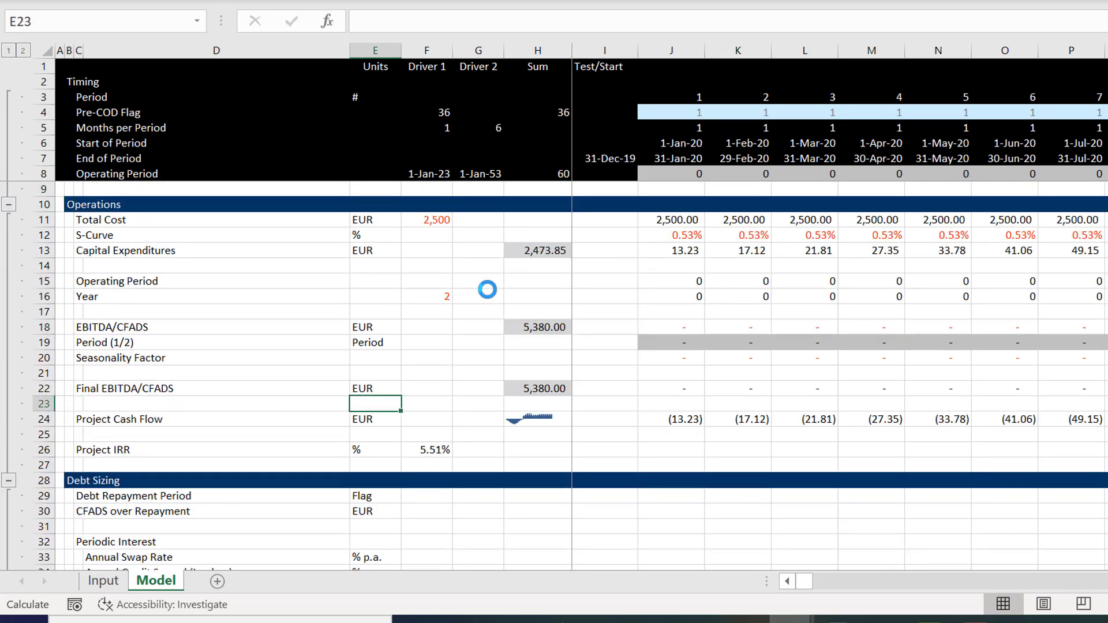
pyautogui.click(398, 1)
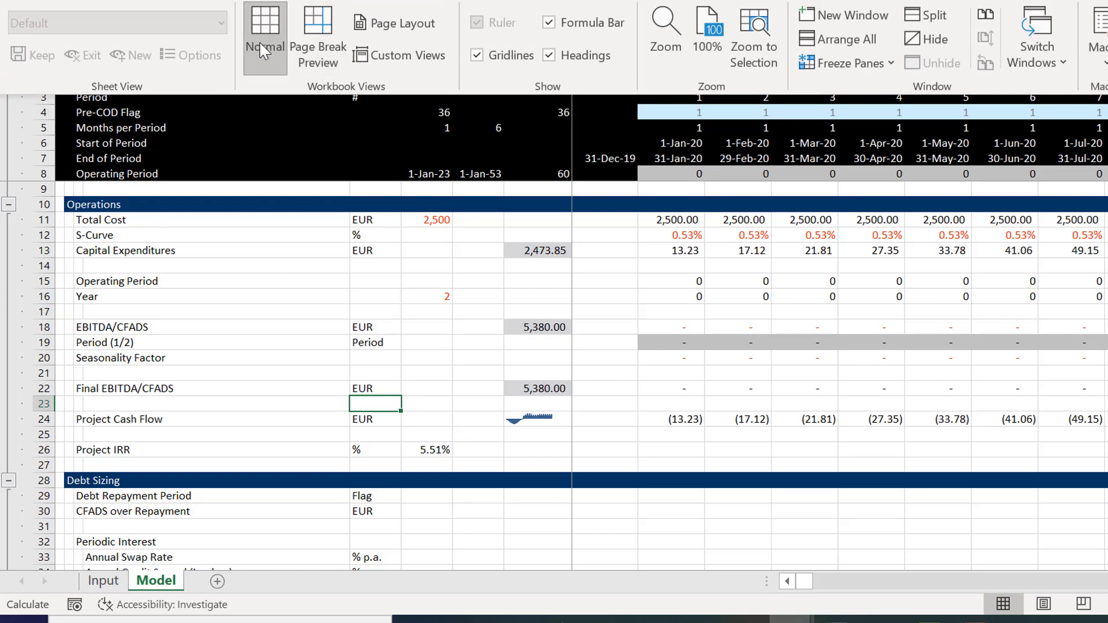
pyautogui.click(488, 58)
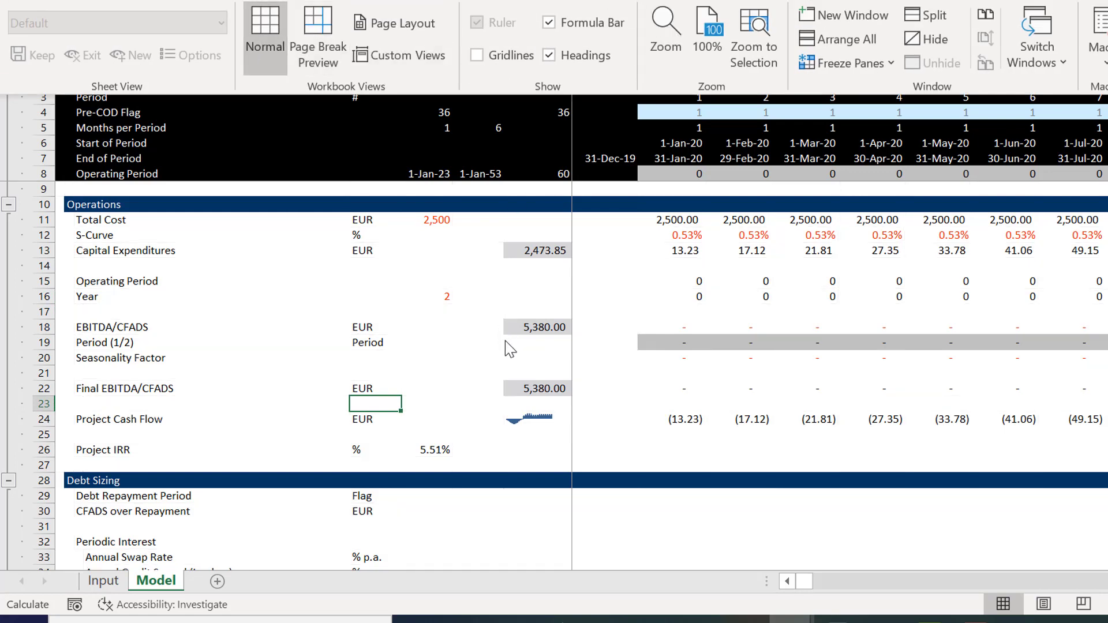
# Look down the Debt Sizing section to the Sources of Funds heading in row 63
pyautogui.press('Down')
pyautogui.press('Down')
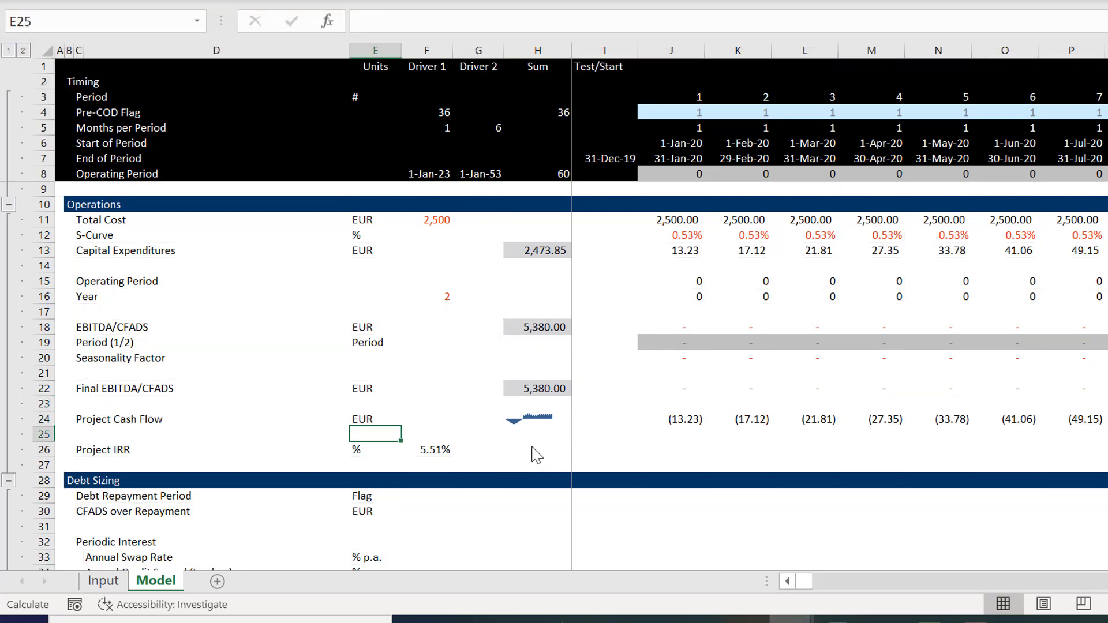
pyautogui.press('pagedown')
pyautogui.press('Up')
pyautogui.press('pageup')
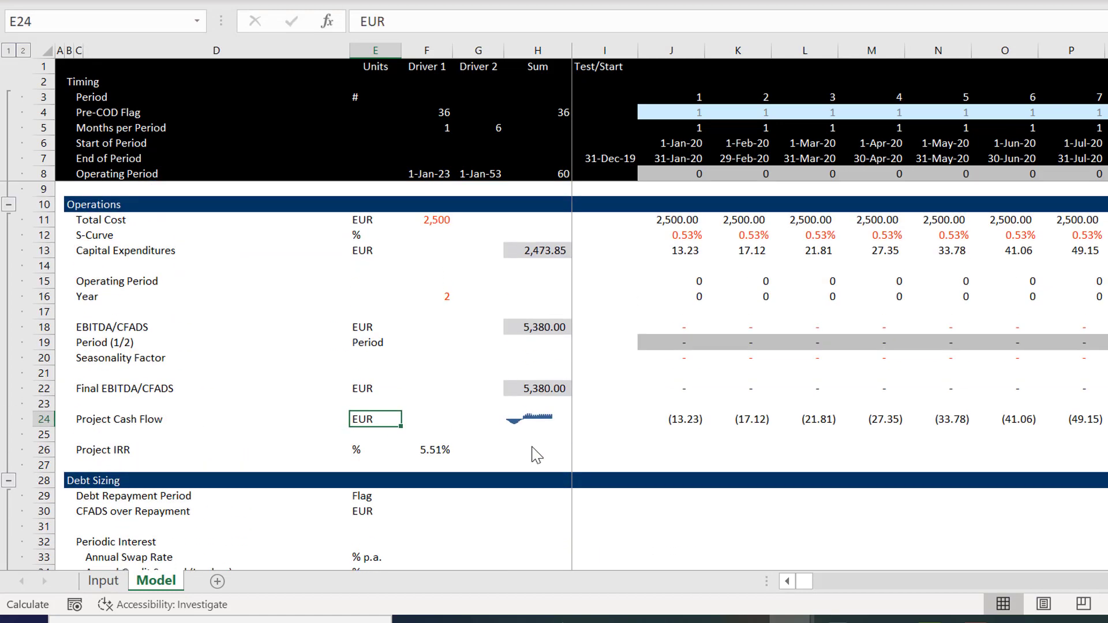
pyautogui.press('Down')
pyautogui.press('Down')
pyautogui.press('Down')
pyautogui.press('Down')
pyautogui.press('Down')
pyautogui.press('Down')
pyautogui.press('Down')
pyautogui.press('Down')
pyautogui.press('Down')
pyautogui.press('Down')
pyautogui.press('Down')
pyautogui.press('Down')
pyautogui.press('Down')
pyautogui.press('Down')
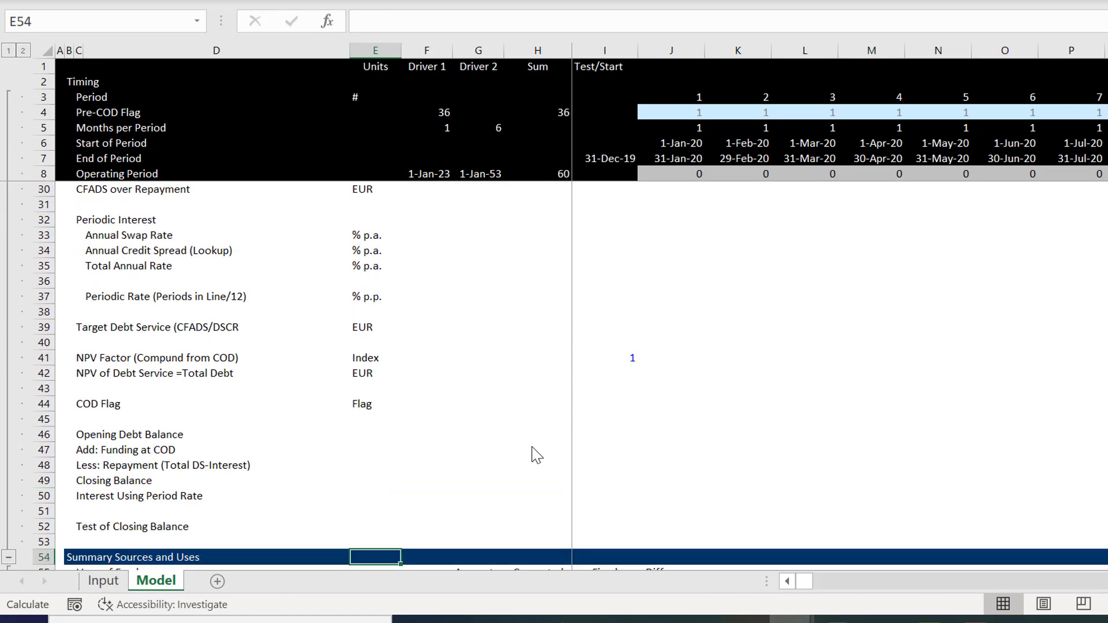
pyautogui.press('Down')
pyautogui.press('Down')
pyautogui.press('Down')
pyautogui.press('Down')
pyautogui.press('Down')
pyautogui.press('Down')
pyautogui.press('Down')
pyautogui.press('Down')
pyautogui.press('Down')
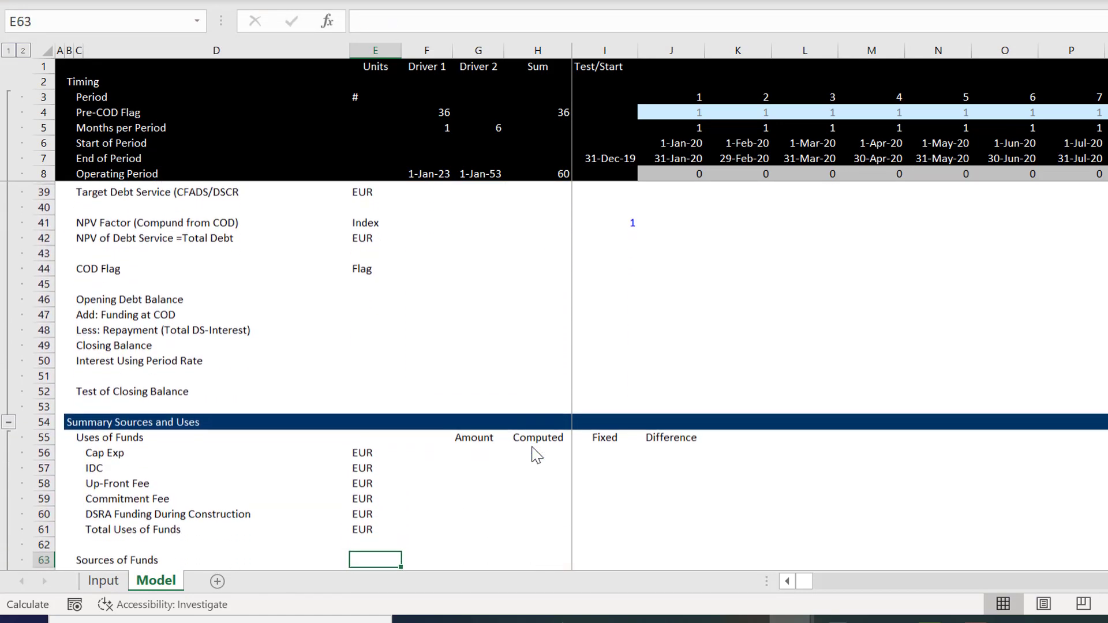
# Review the Amount column for the Uses of Funds lines from Cap Exp to Total Uses of Funds
pyautogui.press('Up')
pyautogui.press('Up')
pyautogui.press('Up')
pyautogui.press('Up')
pyautogui.press('Up')
pyautogui.press('Up')
pyautogui.press('Up')
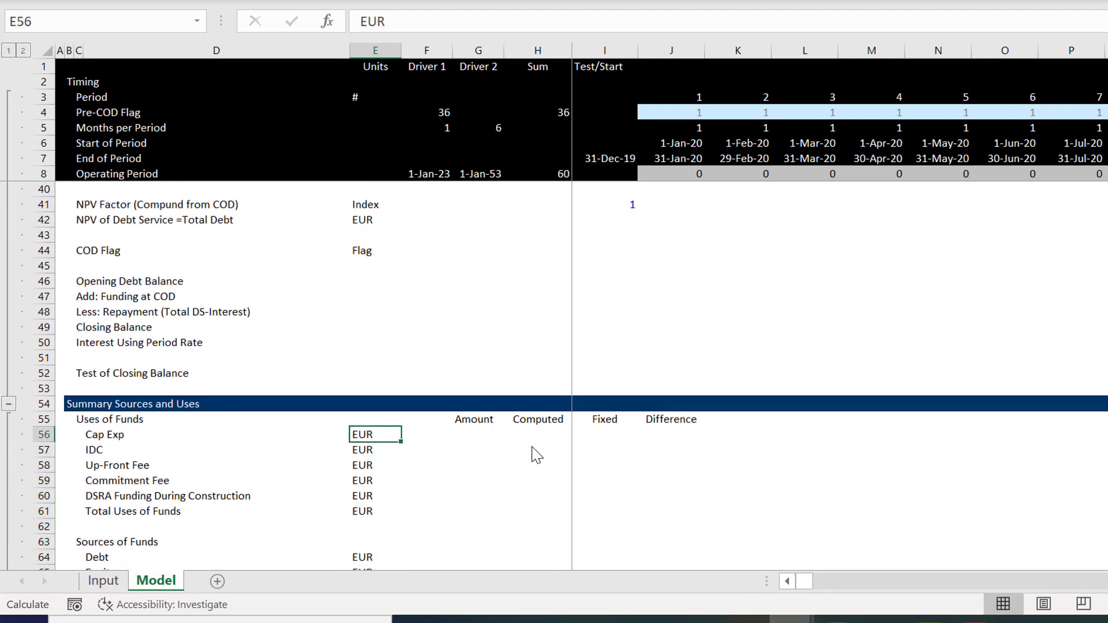
pyautogui.press('Right')
pyautogui.press('Right')
pyautogui.press('Down')
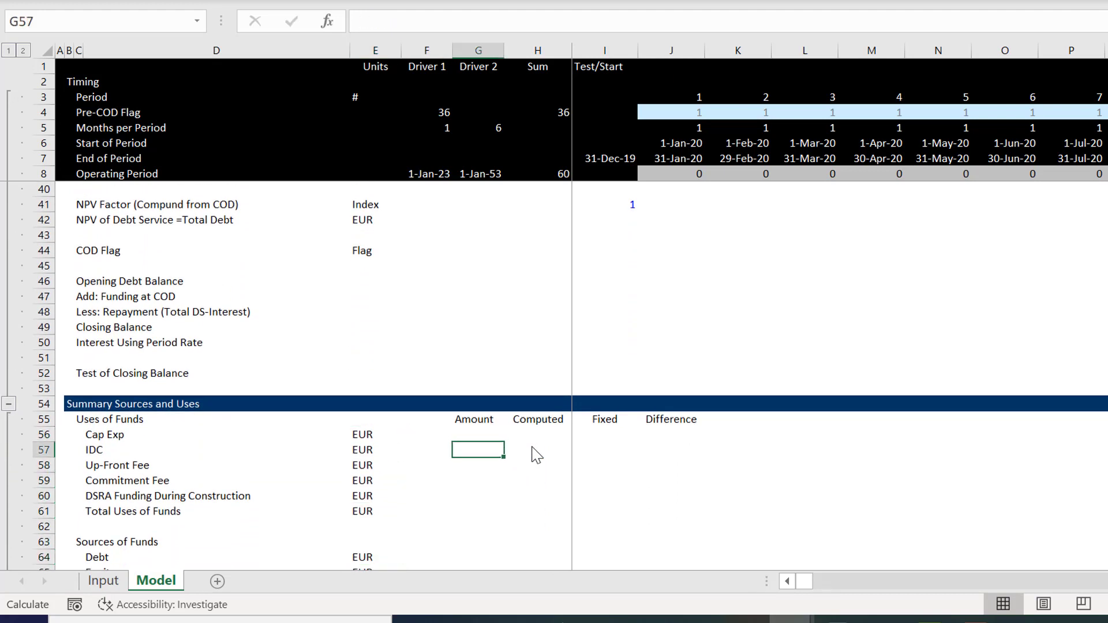
pyautogui.press('Down')
pyautogui.press('Down')
pyautogui.press('Down')
pyautogui.press('Down')
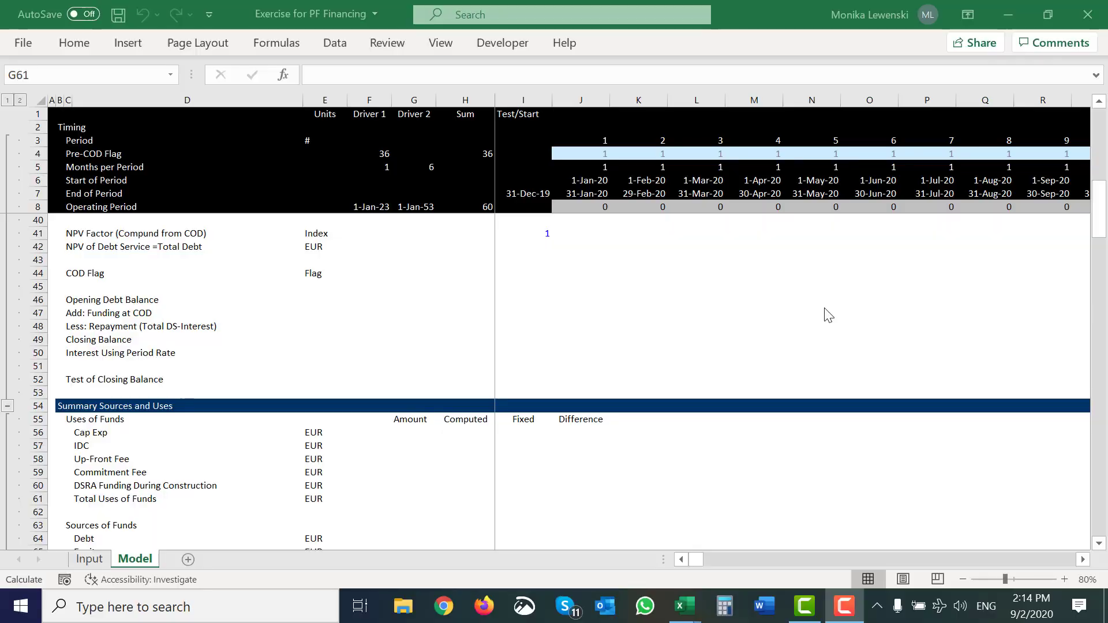
pyautogui.click(476, 479)
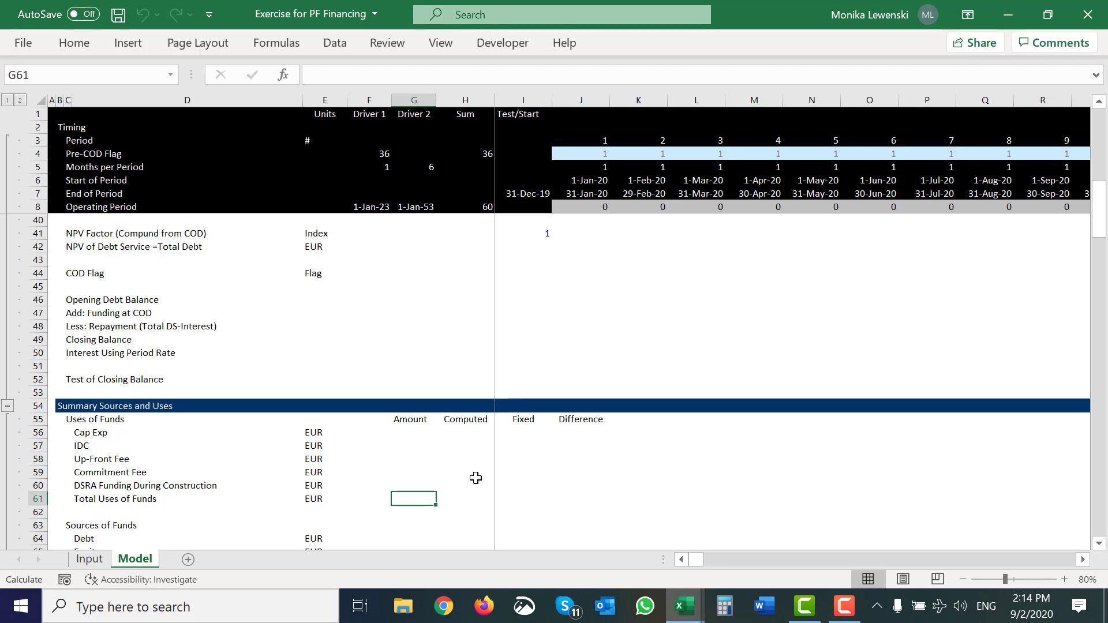
pyautogui.press('Up')
pyautogui.press('Up')
pyautogui.press('Up')
pyautogui.press('Up')
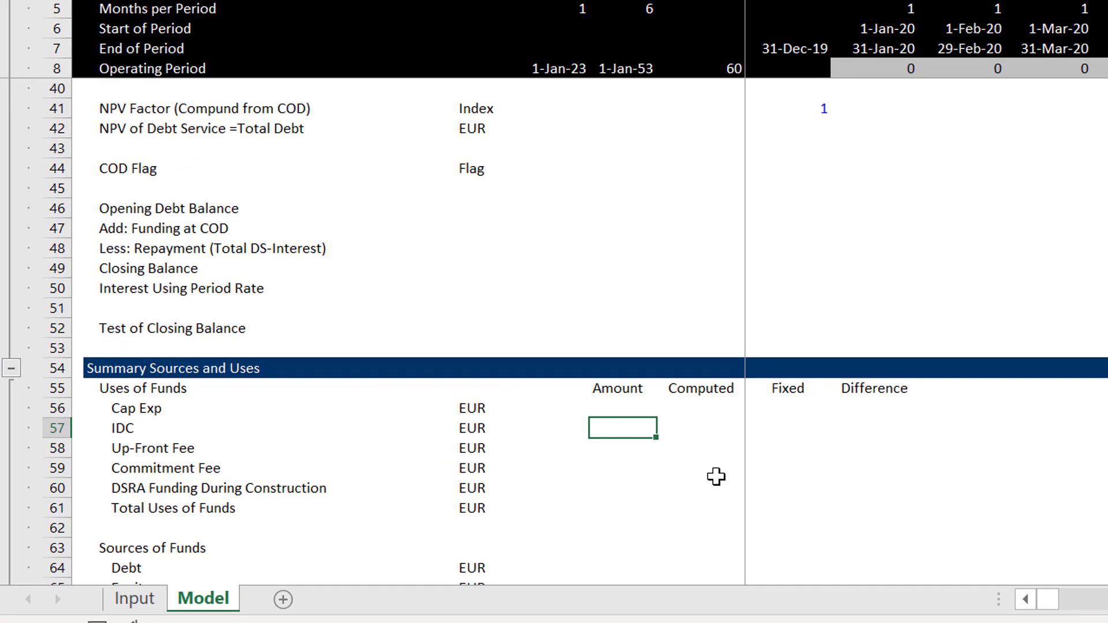
pyautogui.press('Down')
pyautogui.press('Down')
pyautogui.press('Down')
pyautogui.press('Down')
pyautogui.press('Down')
pyautogui.press('Up')
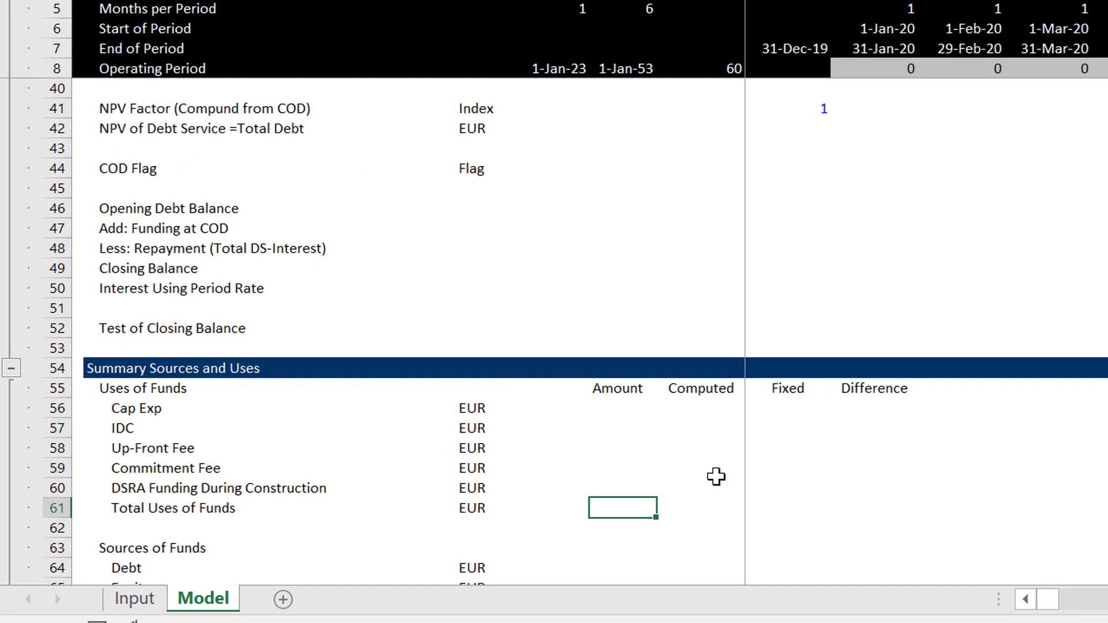
# Examine the Debt and Equity lines under Sources of Funds in the summary section
pyautogui.press('Down')
pyautogui.press('Down')
pyautogui.press('Down')
pyautogui.press('Down')
pyautogui.press('Down')
pyautogui.press('Down')
pyautogui.press('Up')
pyautogui.press('Up')
pyautogui.press('Up')
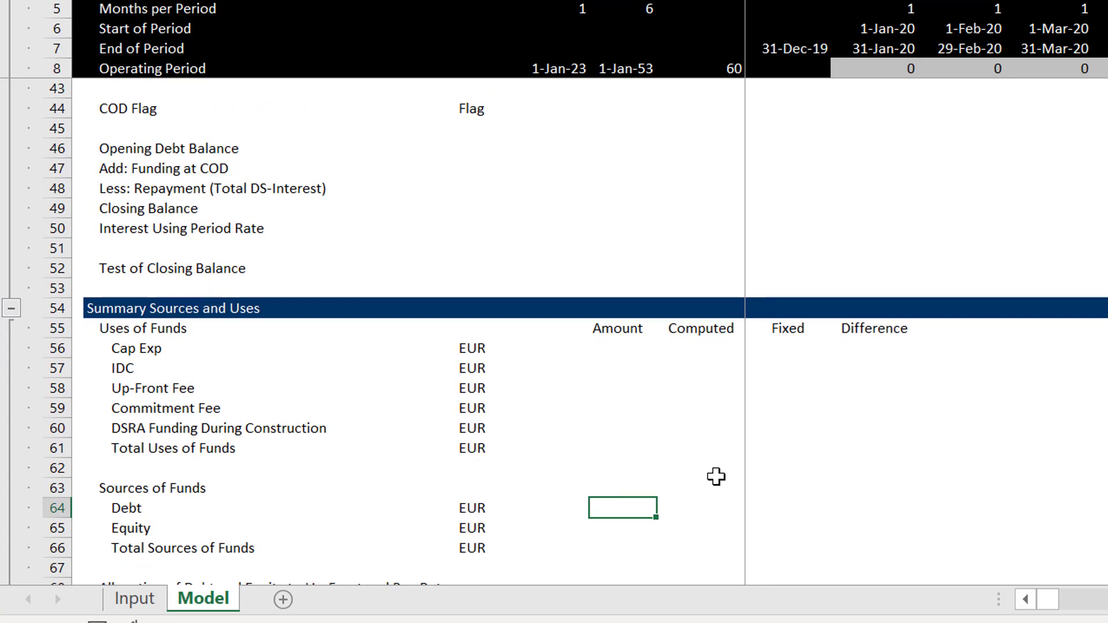
pyautogui.press('Down')
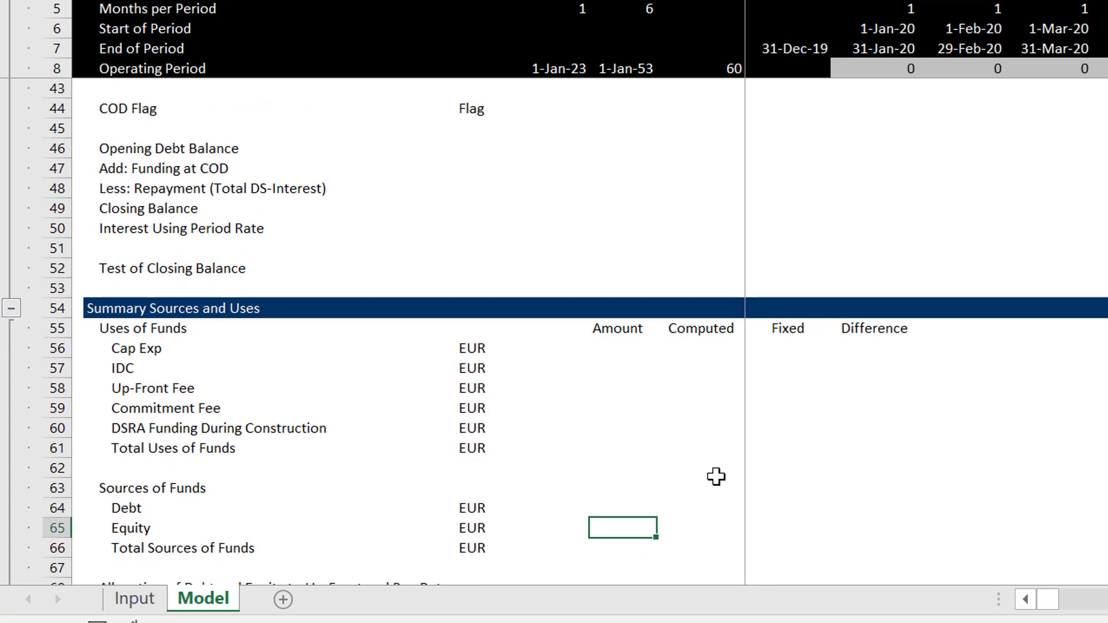
pyautogui.press('Up')
pyautogui.press('Up')
pyautogui.press('Up')
# Examine the Equity Up-Front and pro-rata lines in the debt and equity allocation block
pyautogui.press('Down')
pyautogui.press('Down')
pyautogui.press('Down')
pyautogui.press('Down')
pyautogui.press('Down')
pyautogui.press('Down')
pyautogui.press('Down')
pyautogui.press('Down')
pyautogui.press('Down')
pyautogui.press('Down')
pyautogui.press('Down')
pyautogui.press('Down')
pyautogui.press('Down')
pyautogui.press('Down')
pyautogui.press('Down')
pyautogui.press('Down')
pyautogui.press('Down')
pyautogui.press('Down')
pyautogui.press('Down')
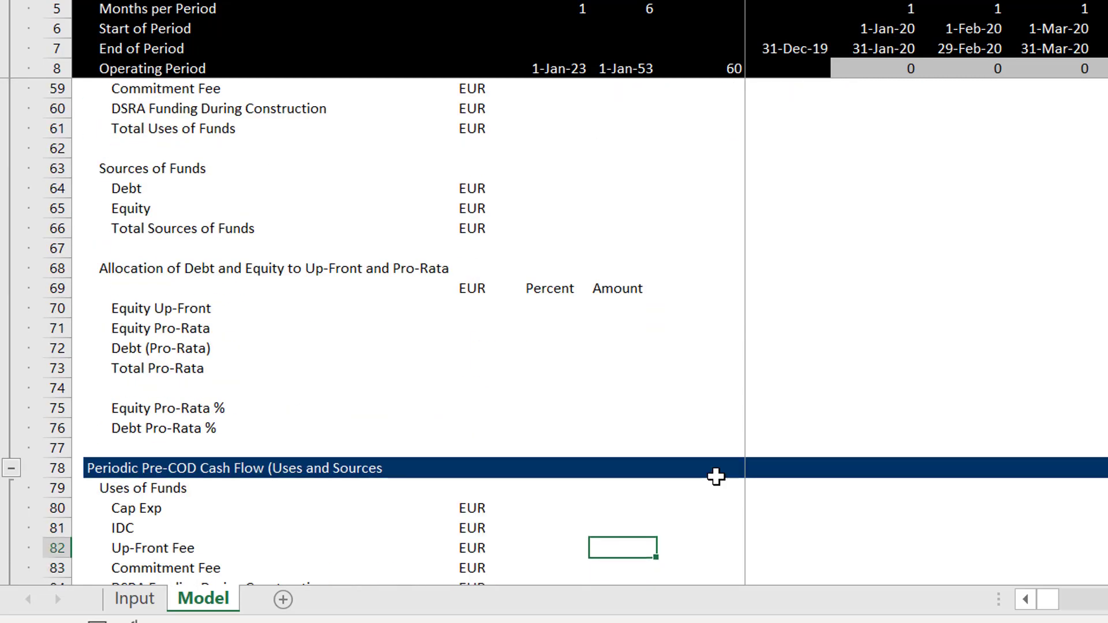
pyautogui.press('Up')
pyautogui.press('Up')
pyautogui.press('Up')
pyautogui.press('Up')
pyautogui.press('Up')
pyautogui.press('Up')
pyautogui.press('Up')
pyautogui.press('Up')
pyautogui.press('Up')
pyautogui.press('Up')
pyautogui.press('Left')
pyautogui.press('Left')
pyautogui.press('Left')
pyautogui.press('Left')
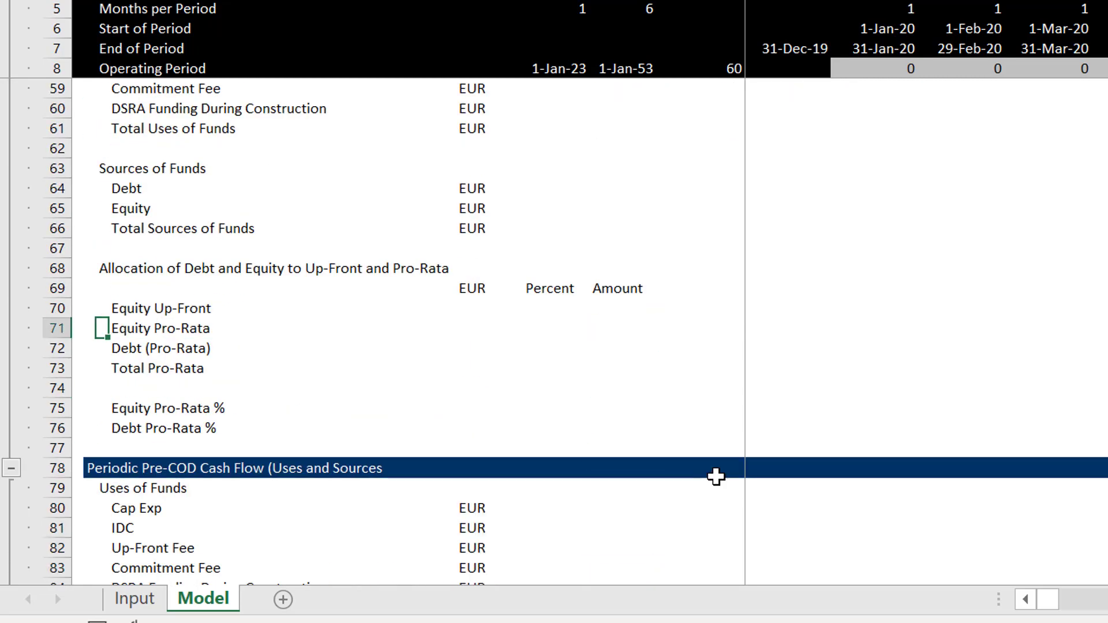
pyautogui.press('Up')
pyautogui.press('Right')
pyautogui.press('Right')
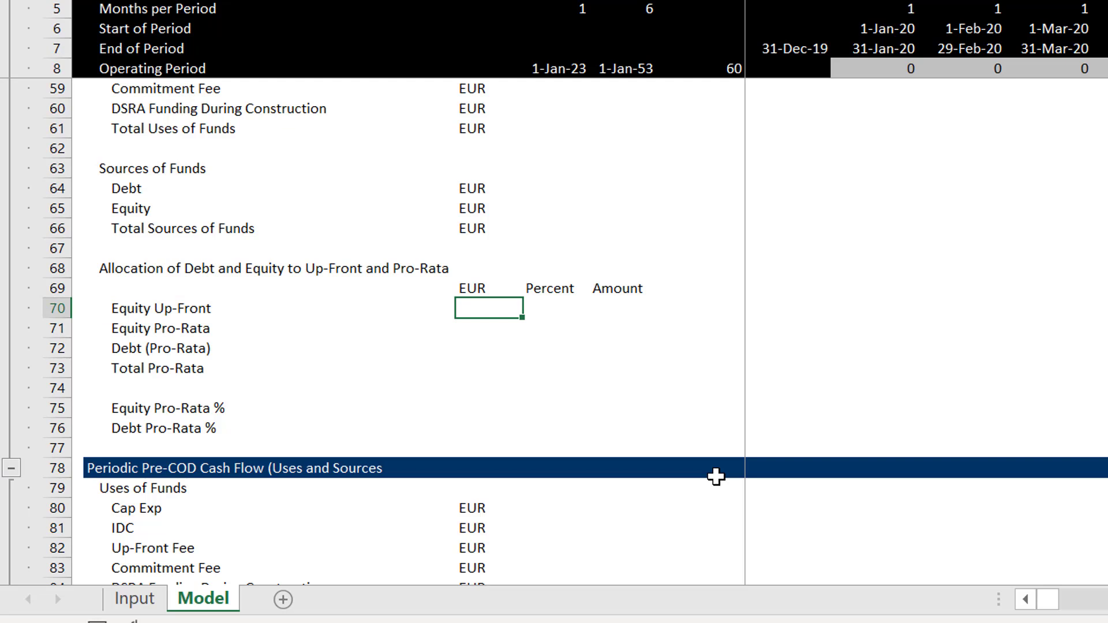
# Look back over the summary uses and sources lines and down to the Percent column for Equity Up-Front
pyautogui.press('Up')
pyautogui.press('Up')
pyautogui.press('Up')
pyautogui.press('Up')
pyautogui.press('Up')
pyautogui.press('Up')
pyautogui.press('Up')
pyautogui.press('Up')
pyautogui.press('Right')
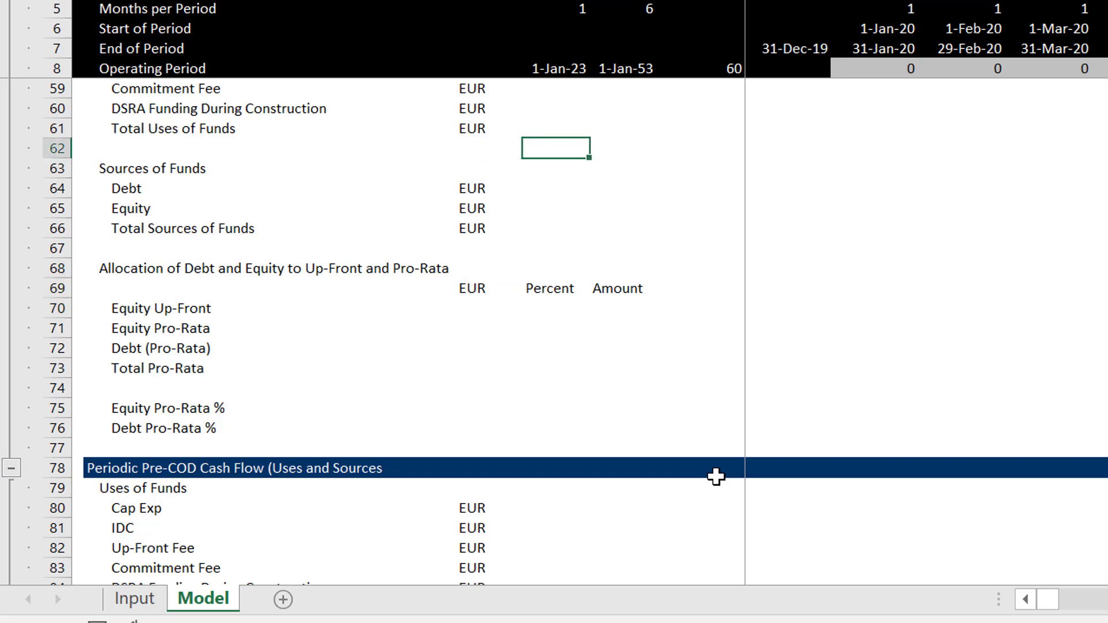
pyautogui.press('Up')
pyautogui.press('Up')
pyautogui.press('Up')
pyautogui.press('Up')
pyautogui.press('Up')
pyautogui.press('Up')
pyautogui.press('Up')
pyautogui.press('Up')
pyautogui.press('Up')
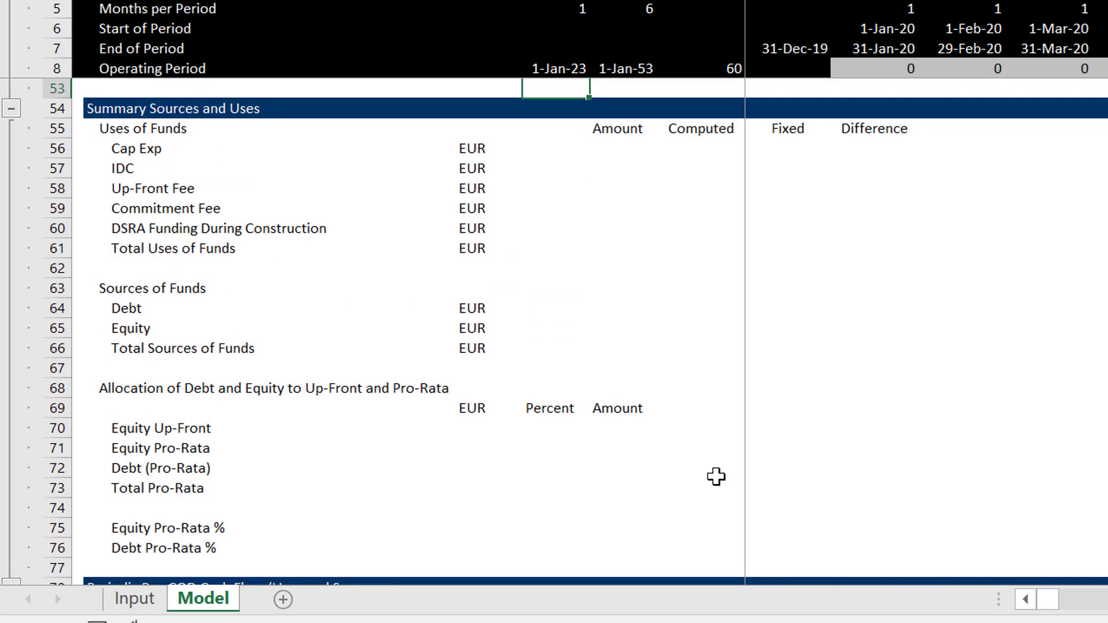
pyautogui.press('Down')
pyautogui.press('Down')
pyautogui.press('Down')
pyautogui.press('Down')
pyautogui.press('Down')
pyautogui.press('Down')
pyautogui.press('Down')
pyautogui.press('Down')
pyautogui.press('Down')
pyautogui.press('Down')
pyautogui.press('Down')
pyautogui.press('Down')
pyautogui.press('Down')
pyautogui.press('Down')
pyautogui.press('Down')
pyautogui.press('Down')
pyautogui.press('Down')
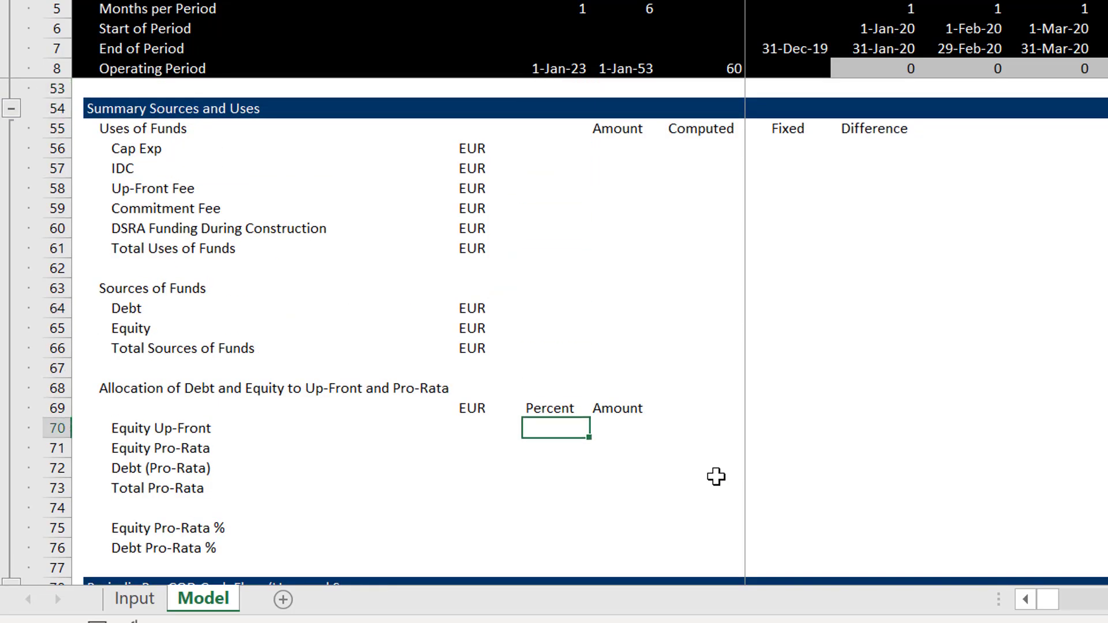
# Move the EUR unit label from E69 to E70 beside Equity Up-Front
pyautogui.press('Right')
pyautogui.press('Right')
pyautogui.press('Up')
pyautogui.press('Left')
pyautogui.press('Left')
pyautogui.press('Left')
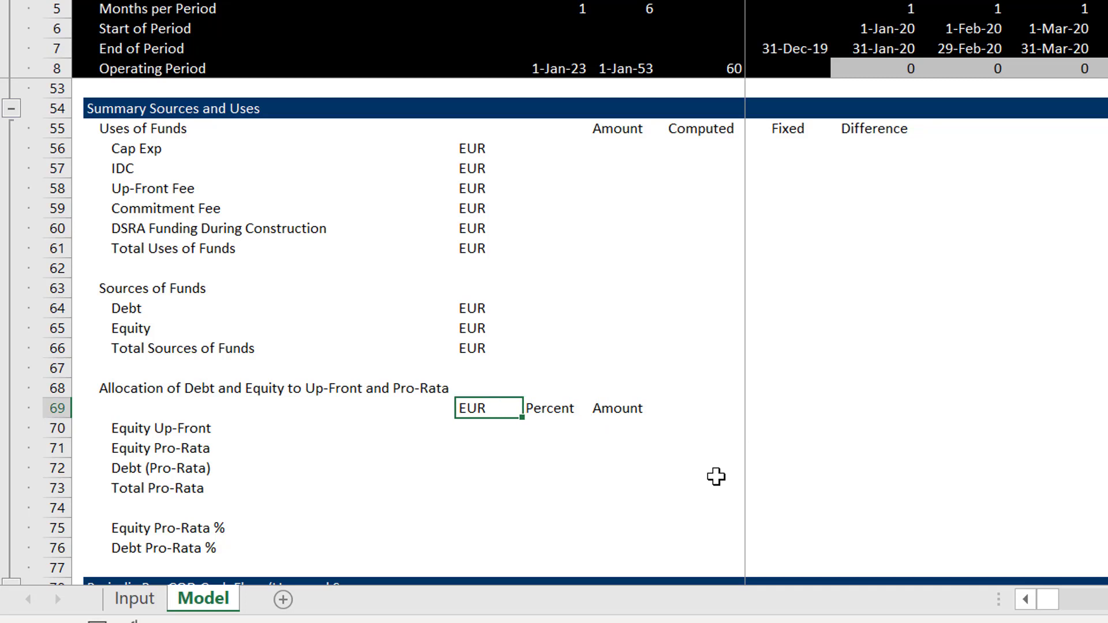
pyautogui.press('Down')
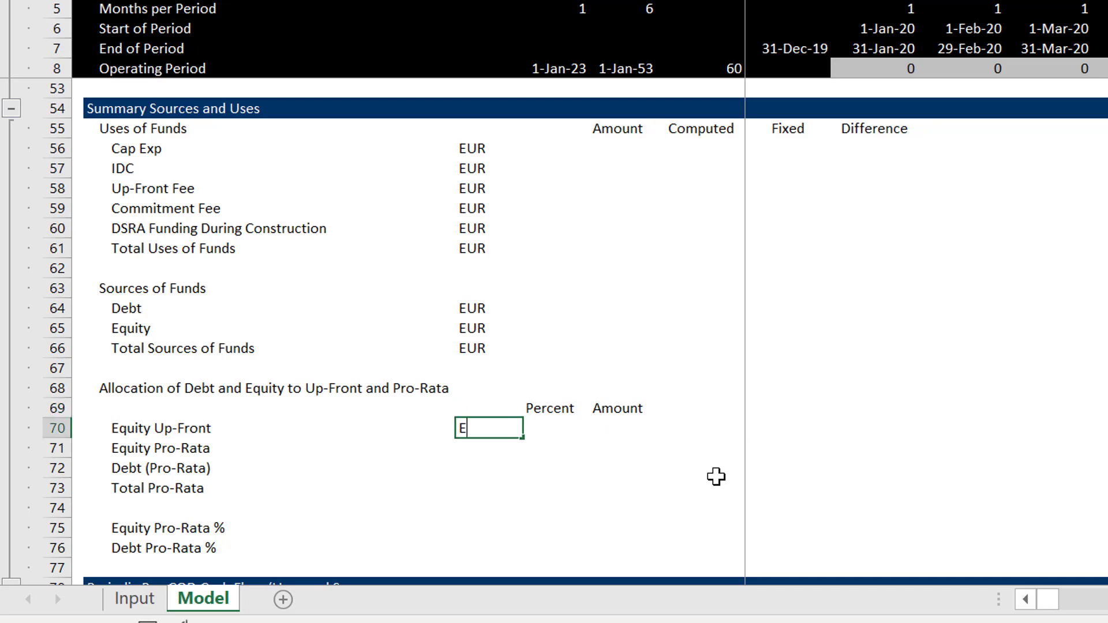
pyautogui.write('EUR')
pyautogui.press('Right')
pyautogui.press('Right')
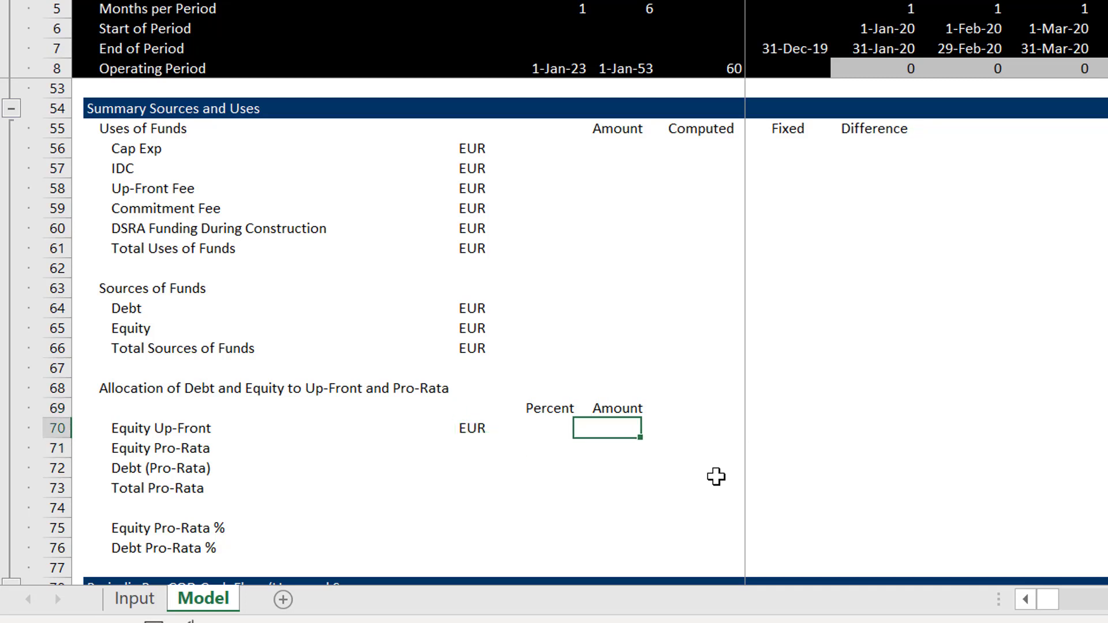
# Look up the Equity Up-Front percentage under Debt Funding on the Input sheet
pyautogui.press('Left')
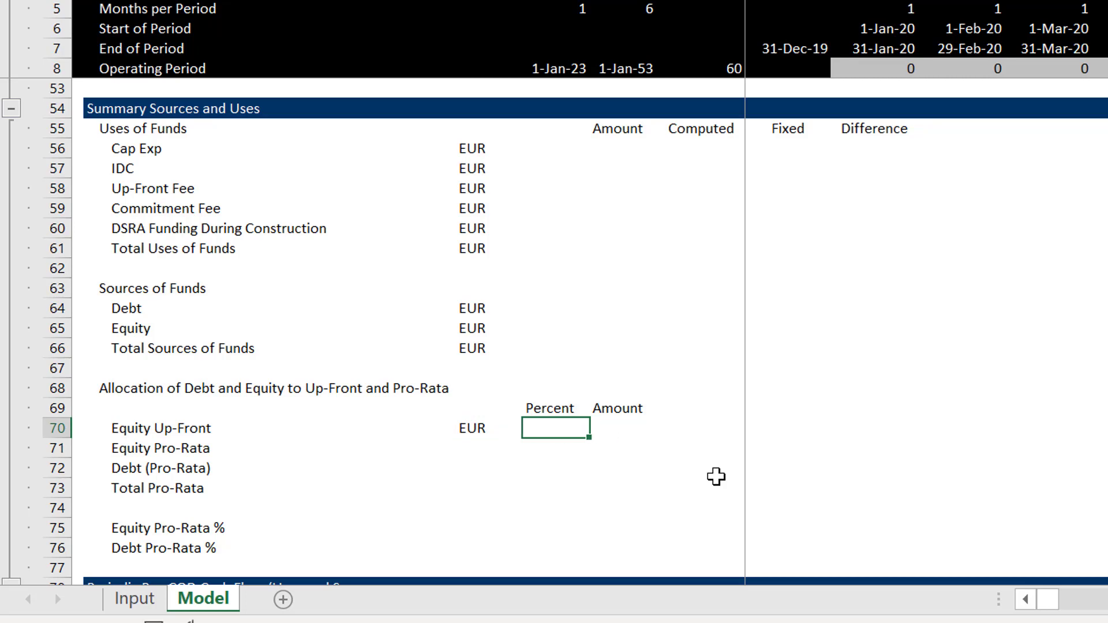
pyautogui.hotkey('ctrl', 'pageup')
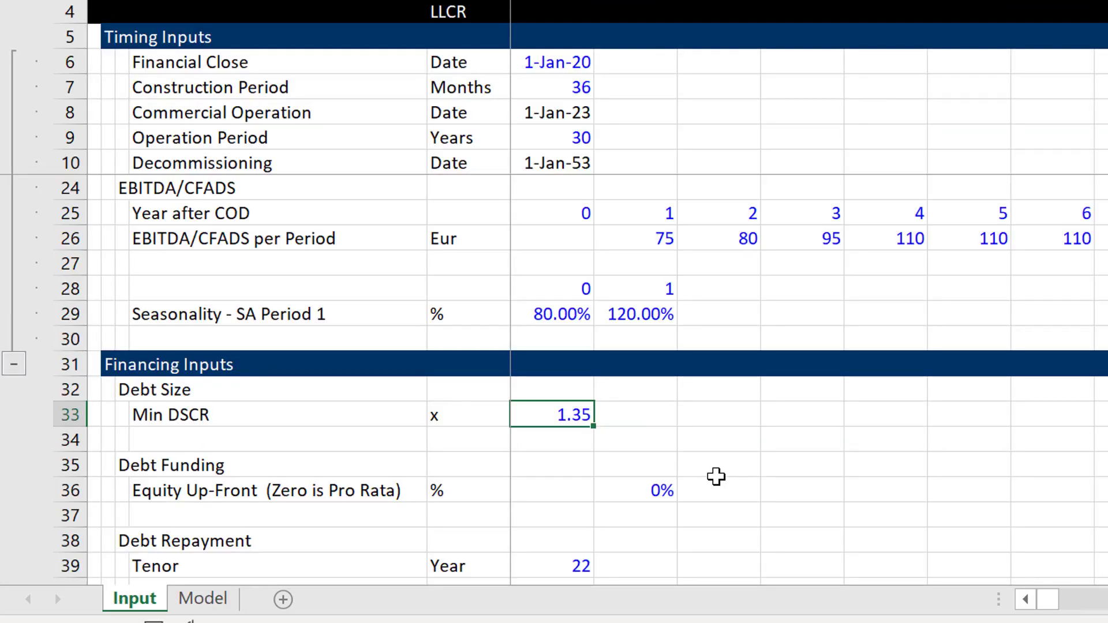
pyautogui.press('Up')
pyautogui.press('Down')
pyautogui.press('Down')
pyautogui.press('Down')
pyautogui.press('Down')
pyautogui.press('Down')
pyautogui.press('Down')
pyautogui.press('Down')
pyautogui.press('Down')
pyautogui.press('Down')
pyautogui.press('Down')
pyautogui.press('Down')
pyautogui.press('Down')
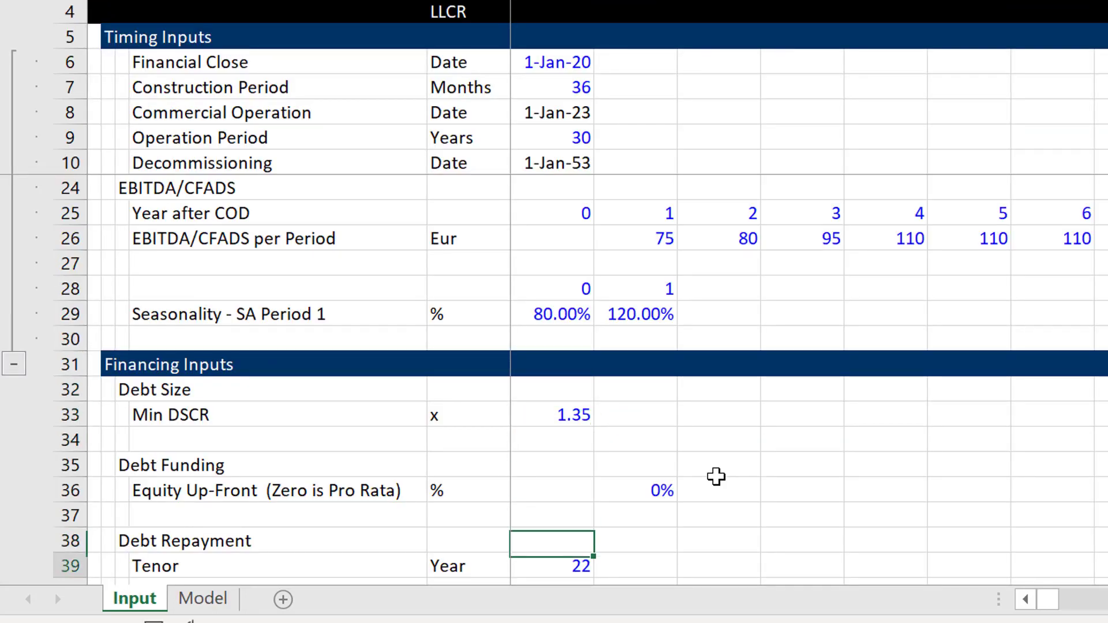
pyautogui.press('Up')
pyautogui.press('Up')
pyautogui.press('Up')
pyautogui.press('Up')
pyautogui.press('Up')
pyautogui.press('Up')
pyautogui.press('Up')
pyautogui.press('Up')
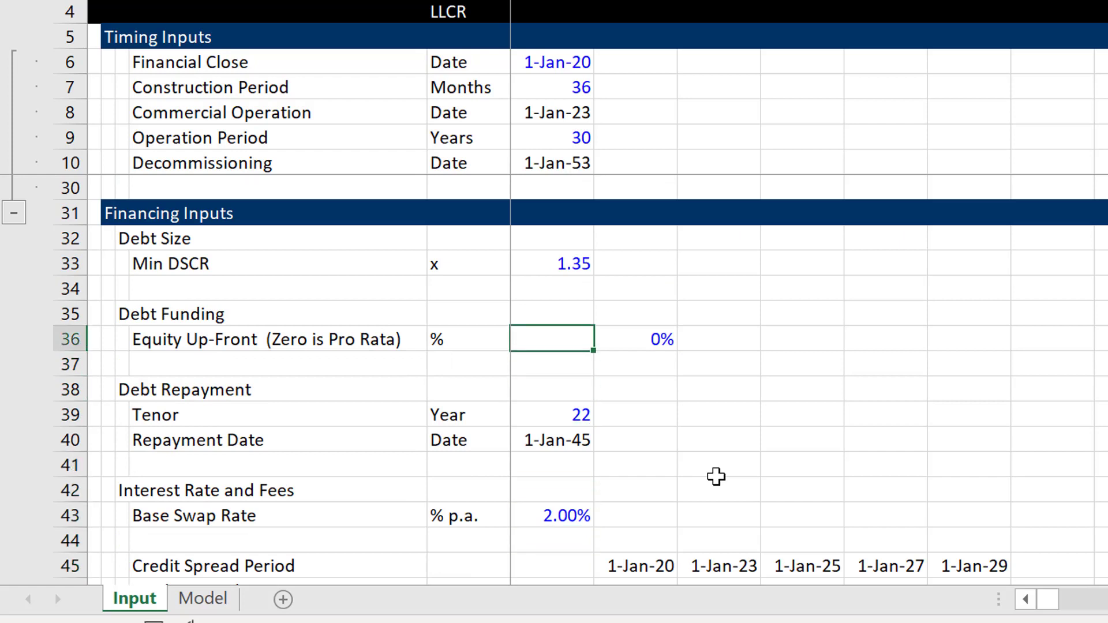
# Move the 0% Equity Up-Front input one cell left into the main input column, and return to the Model sheet
pyautogui.press('Right')
pyautogui.press('Left')
pyautogui.press('Right')
pyautogui.hotkey('ctrl', 'x')
pyautogui.press('Left')
pyautogui.hotkey('ctrl', 'v')
pyautogui.press('Left')
pyautogui.press('Right')
pyautogui.hotkey('ctrl', 'pagedown')
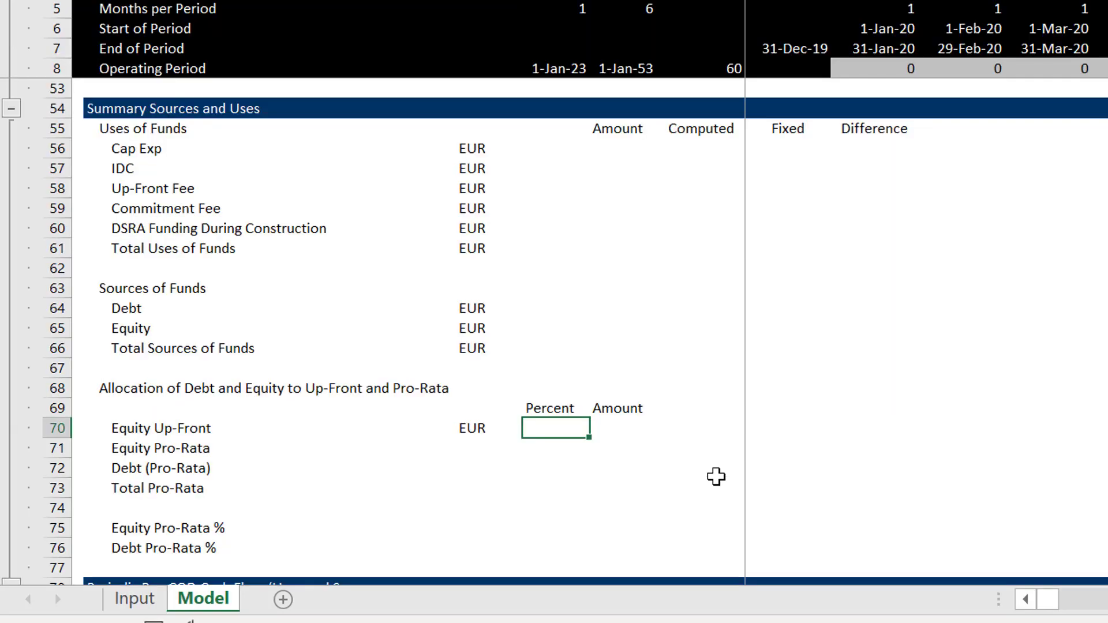
# Enter ERU as the unit beside Equity Pro-Rata in the debt and equity allocation block
pyautogui.press('Right')
pyautogui.press('Right')
pyautogui.press('Left')
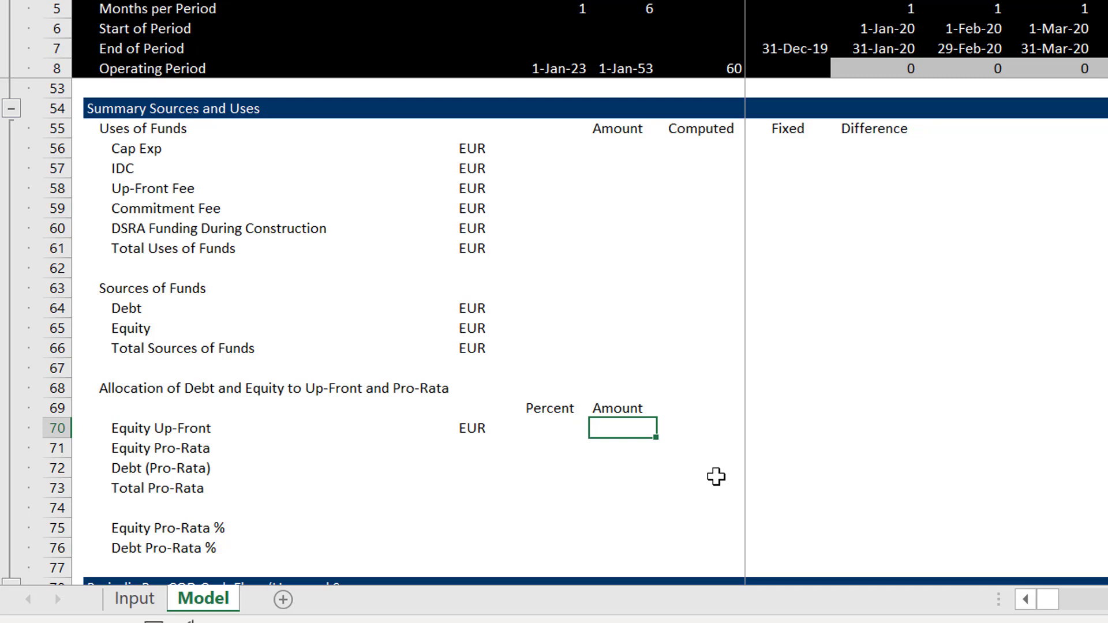
pyautogui.press('Left')
pyautogui.press('Down')
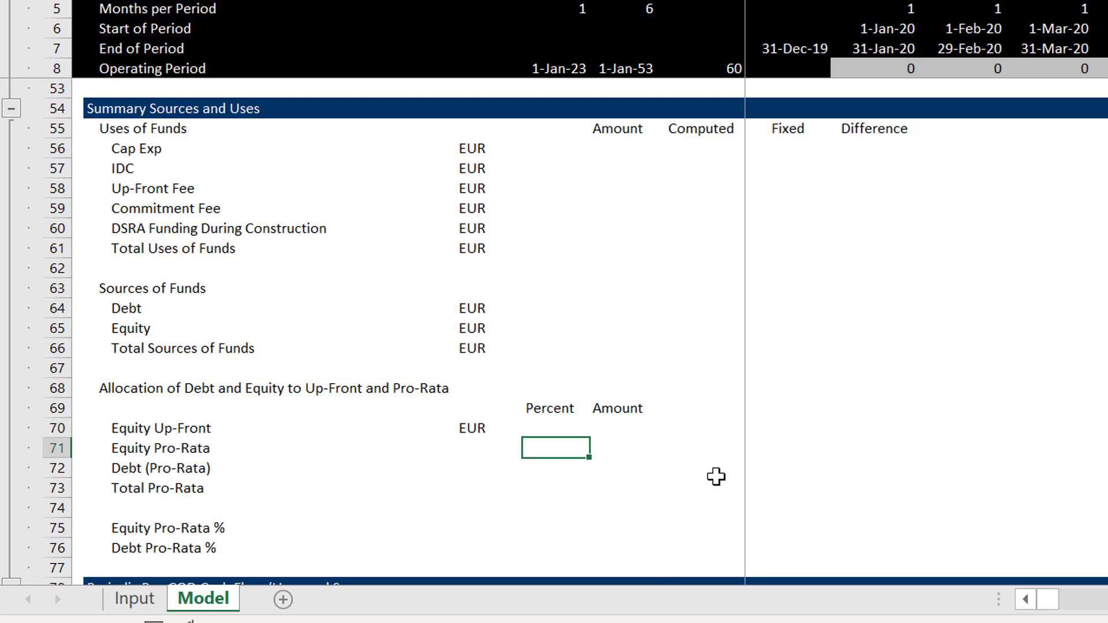
pyautogui.press('Left')
pyautogui.press('Left')
pyautogui.press('Right')
pyautogui.press('Right')
pyautogui.press('Left')
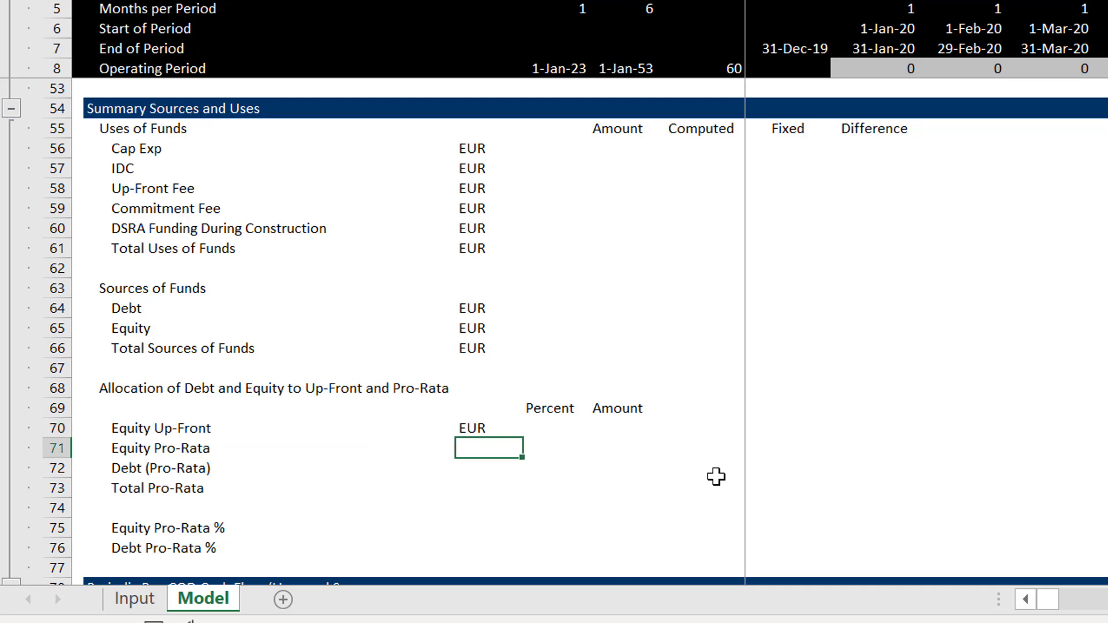
pyautogui.write('ERU')
pyautogui.press('Return')
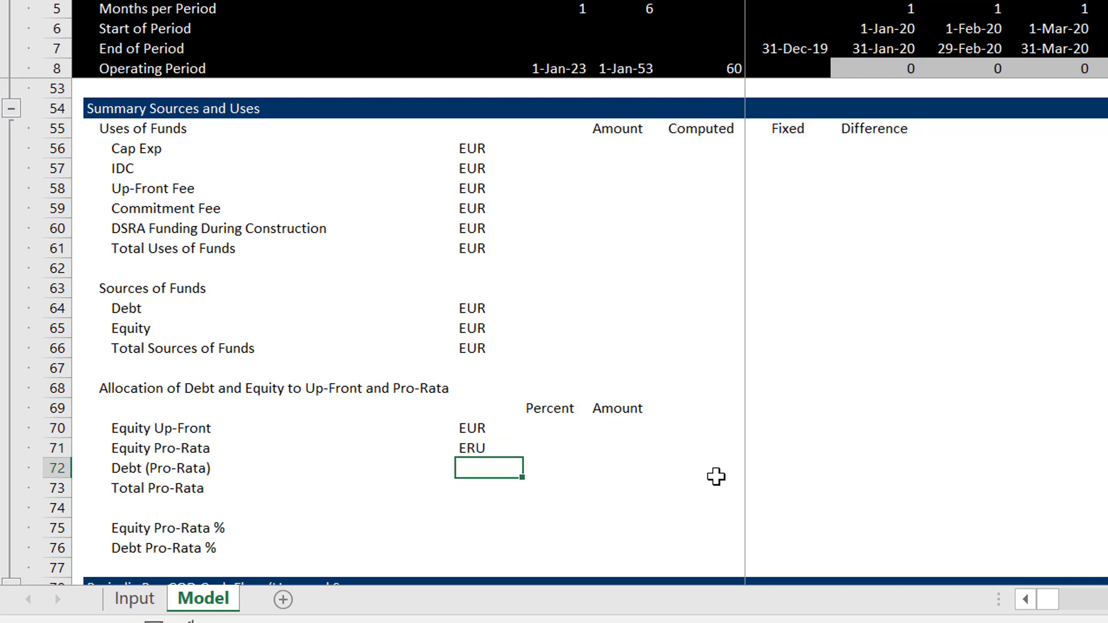
# Look over the Amount column beside the up-front and pro-rata lines of the allocation block
pyautogui.press('Up')
pyautogui.press('Right')
pyautogui.press('Right')
pyautogui.press('Up')
pyautogui.press('Up')
pyautogui.press('Up')
pyautogui.press('Up')
pyautogui.press('Up')
pyautogui.press('Up')
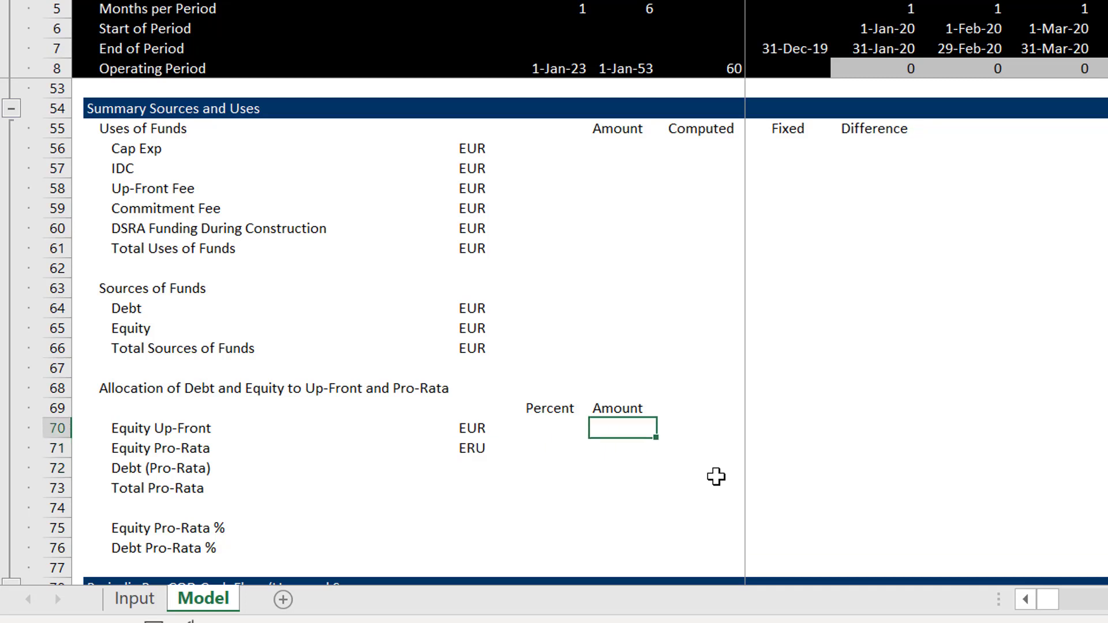
pyautogui.press('Down')
pyautogui.press('Down')
pyautogui.press('Down')
pyautogui.press('Down')
pyautogui.press('Down')
pyautogui.press('Down')
pyautogui.press('Down')
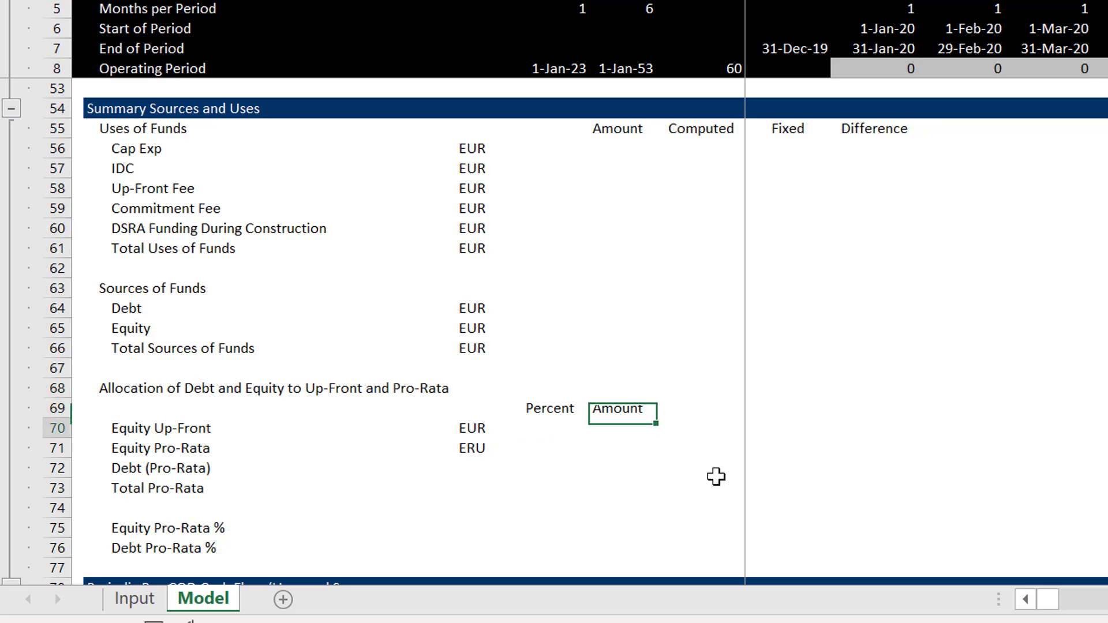
pyautogui.press('Left')
pyautogui.press('Left')
pyautogui.press('Left')
pyautogui.press('Left')
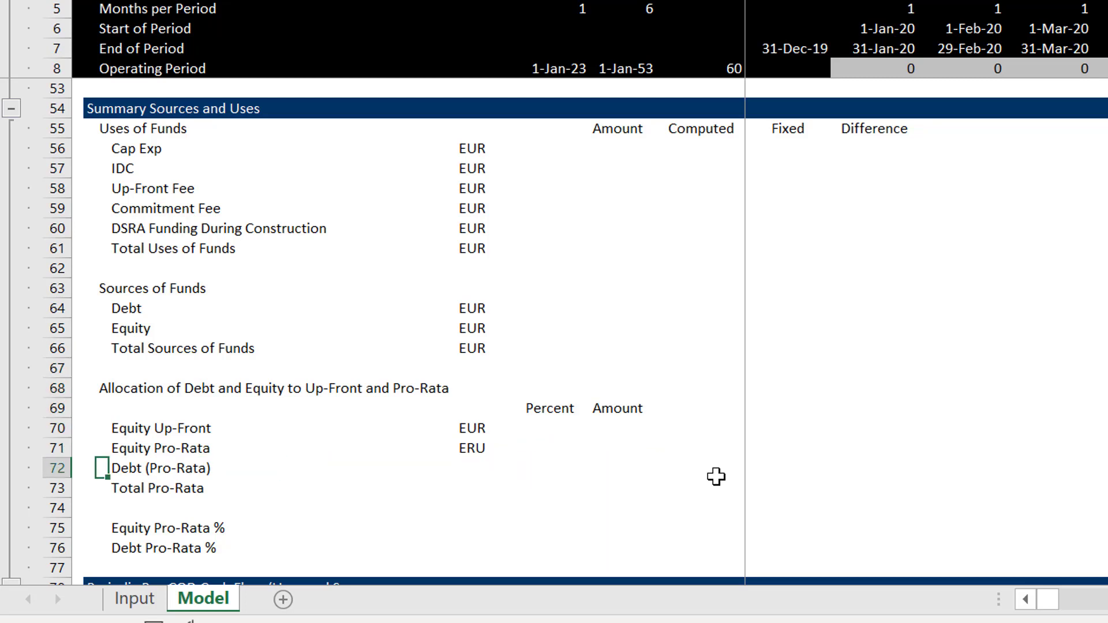
# Enter EUR as the unit beside Equity Pro-Rata, Debt (Pro-Rata) and Total Pro-Rata
pyautogui.press('Right')
pyautogui.press('Right')
pyautogui.press('Up')
pyautogui.write('E')
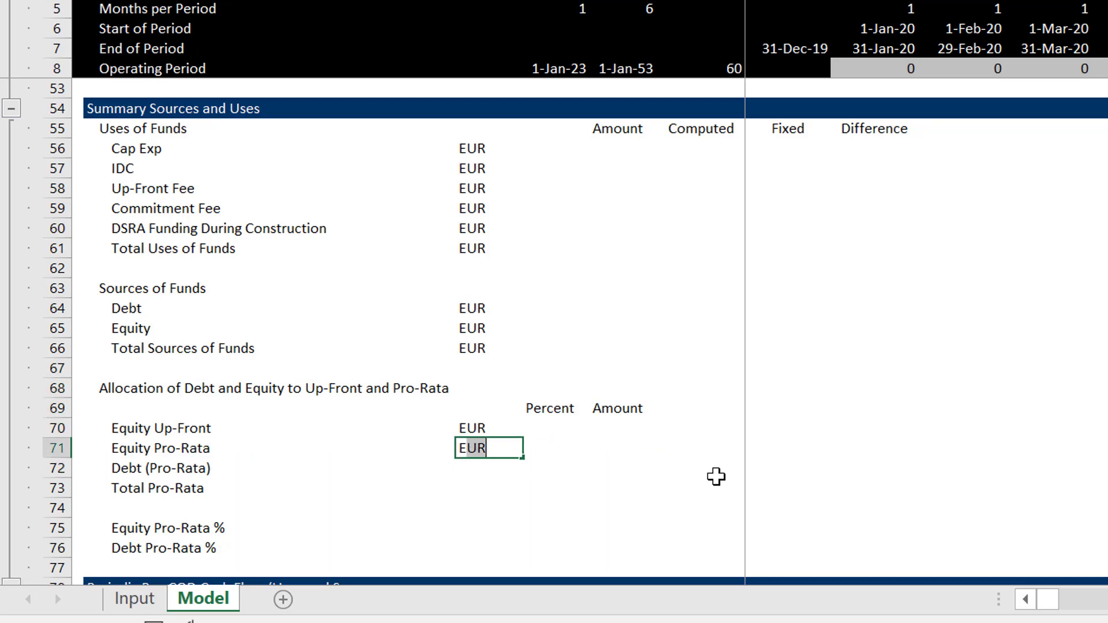
pyautogui.press('Return')
pyautogui.write('EUR')
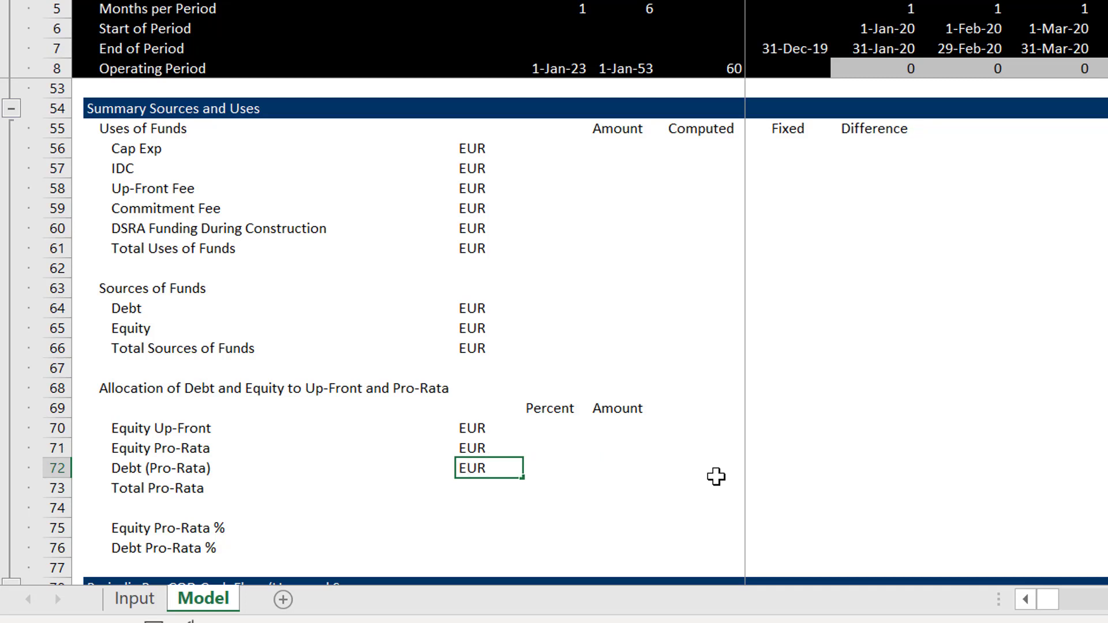
pyautogui.press('Return')
pyautogui.press('Up')
pyautogui.press('Right')
pyautogui.press('Down')
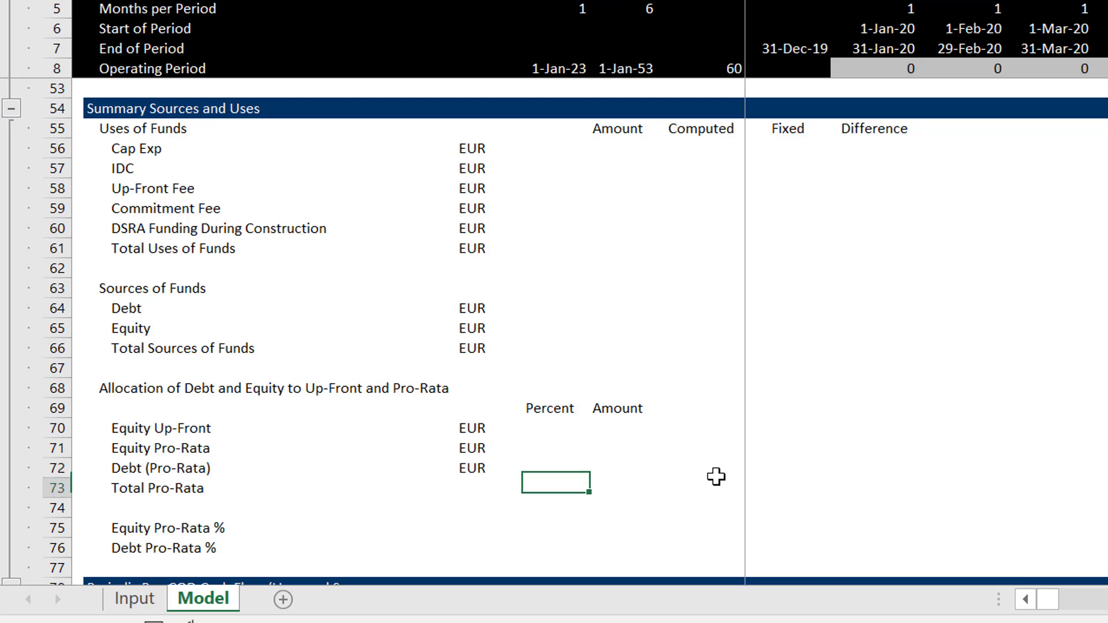
pyautogui.press('Left')
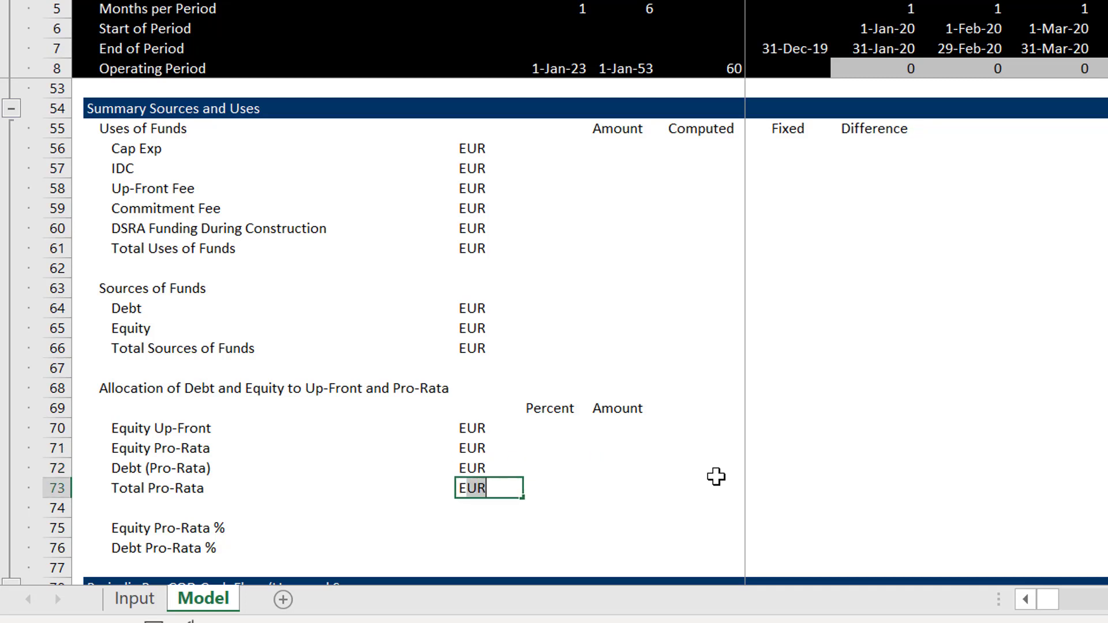
pyautogui.press('Down')
pyautogui.press('Down')
# Enter % as the unit beside Equity Pro-Rata % and Debt Pro-Rata %
pyautogui.press('Left')
pyautogui.press('Left')
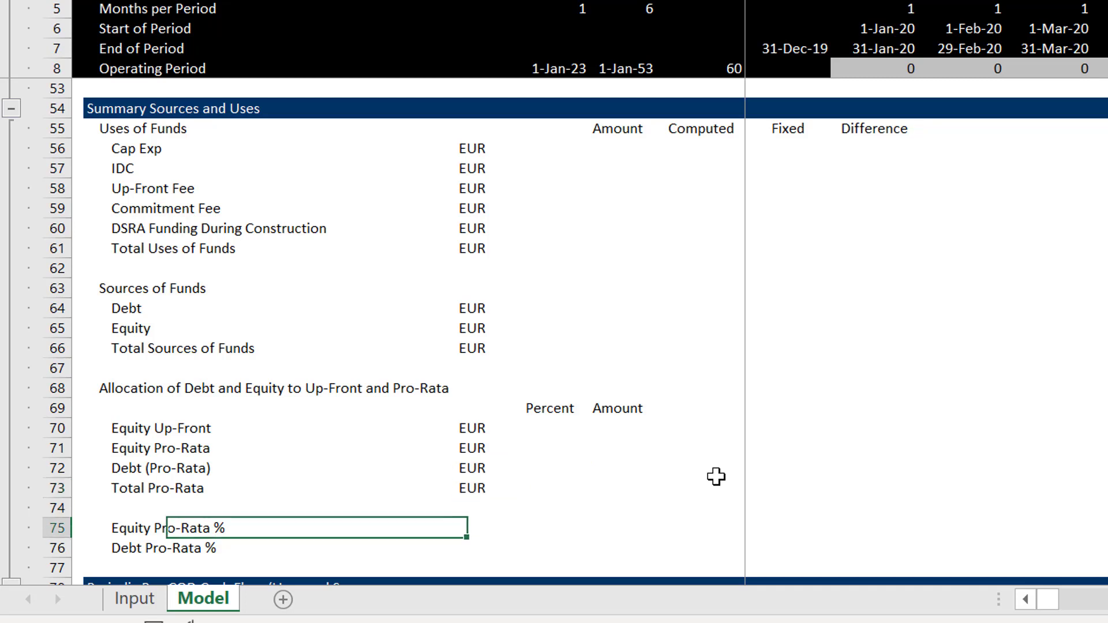
pyautogui.press('Right')
pyautogui.press('Right')
pyautogui.press('Up')
pyautogui.press('Up')
pyautogui.press('Up')
pyautogui.press('Up')
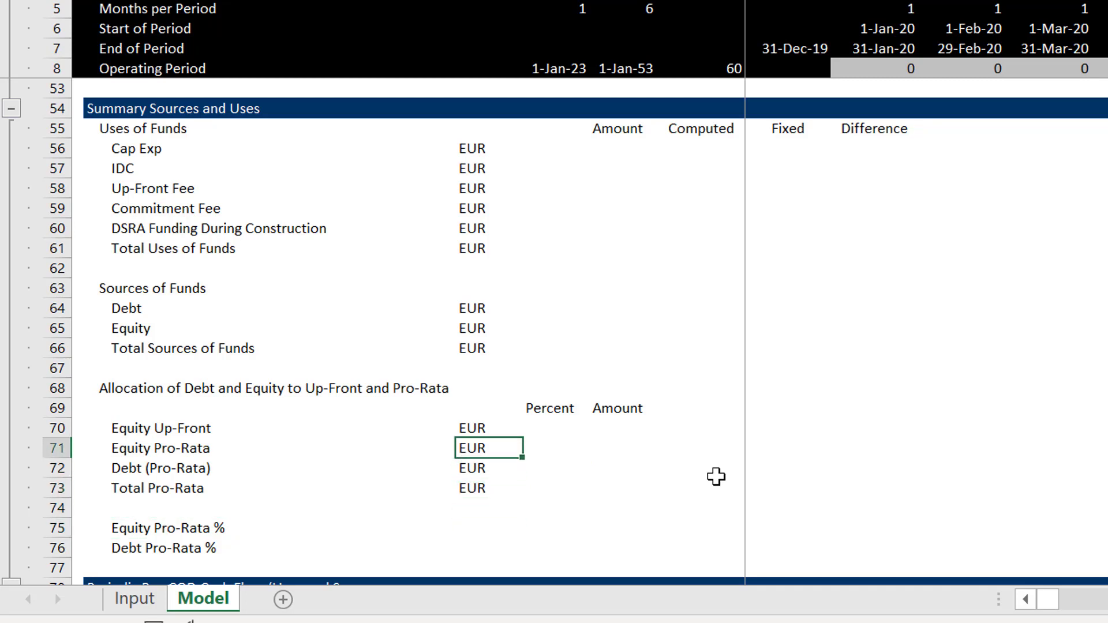
pyautogui.press('Down')
pyautogui.press('Down')
pyautogui.press('Down')
pyautogui.press('Down')
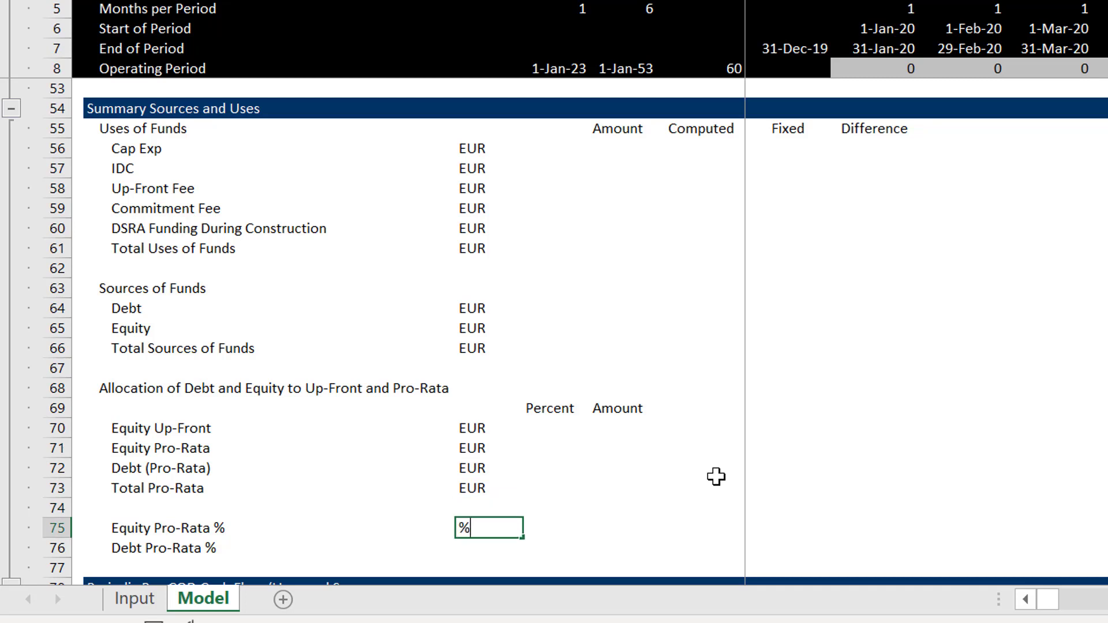
pyautogui.press('Return')
pyautogui.write('%')
pyautogui.press('Return')
# Look down to the periodic pre-COD cash flow lines and back over the Summary Sources and Uses block
pyautogui.press('Up')
pyautogui.press('Up')
pyautogui.press('Right')
pyautogui.press('Down')
pyautogui.press('Down')
pyautogui.press('Down')
pyautogui.press('Down')
pyautogui.press('Down')
pyautogui.press('Down')
pyautogui.press('Down')
pyautogui.press('Down')
pyautogui.press('Down')
pyautogui.press('Down')
pyautogui.press('Down')
pyautogui.press('Down')
pyautogui.press('Down')
pyautogui.press('Down')
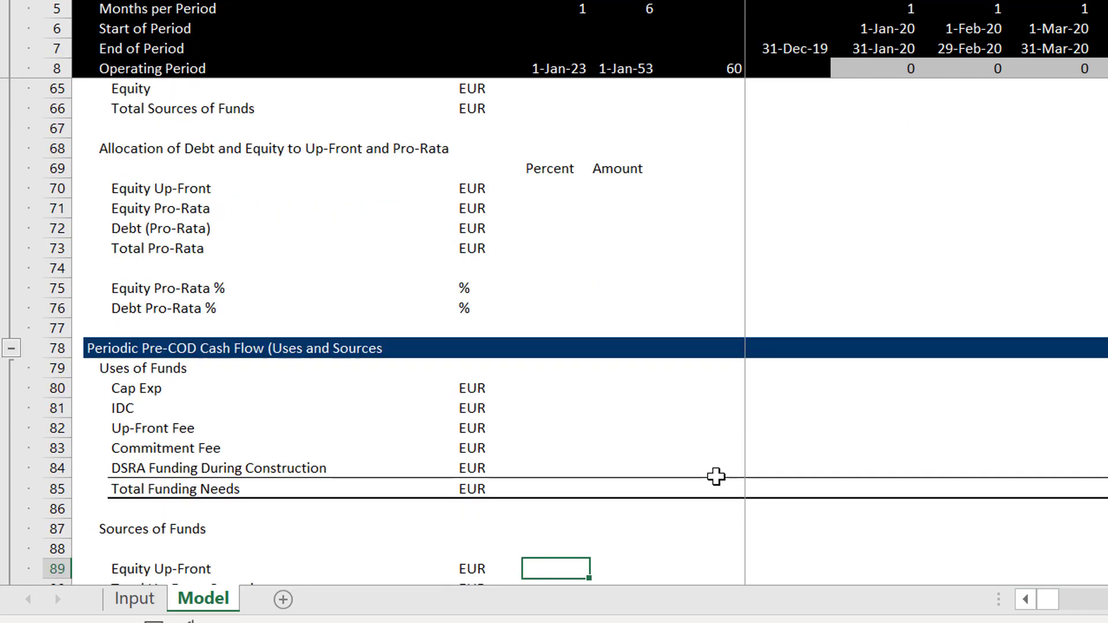
pyautogui.press('Up')
pyautogui.press('Up')
pyautogui.press('Up')
pyautogui.press('Up')
pyautogui.press('Up')
pyautogui.press('Up')
pyautogui.press('Up')
pyautogui.press('Up')
pyautogui.press('Up')
pyautogui.press('Up')
pyautogui.press('Up')
pyautogui.press('Up')
pyautogui.press('Up')
pyautogui.press('Up')
pyautogui.press('Up')
pyautogui.press('Up')
pyautogui.press('Up')
pyautogui.press('Up')
pyautogui.press('Up')
pyautogui.press('Up')
pyautogui.press('Up')
pyautogui.press('Up')
pyautogui.press('Up')
pyautogui.press('Up')
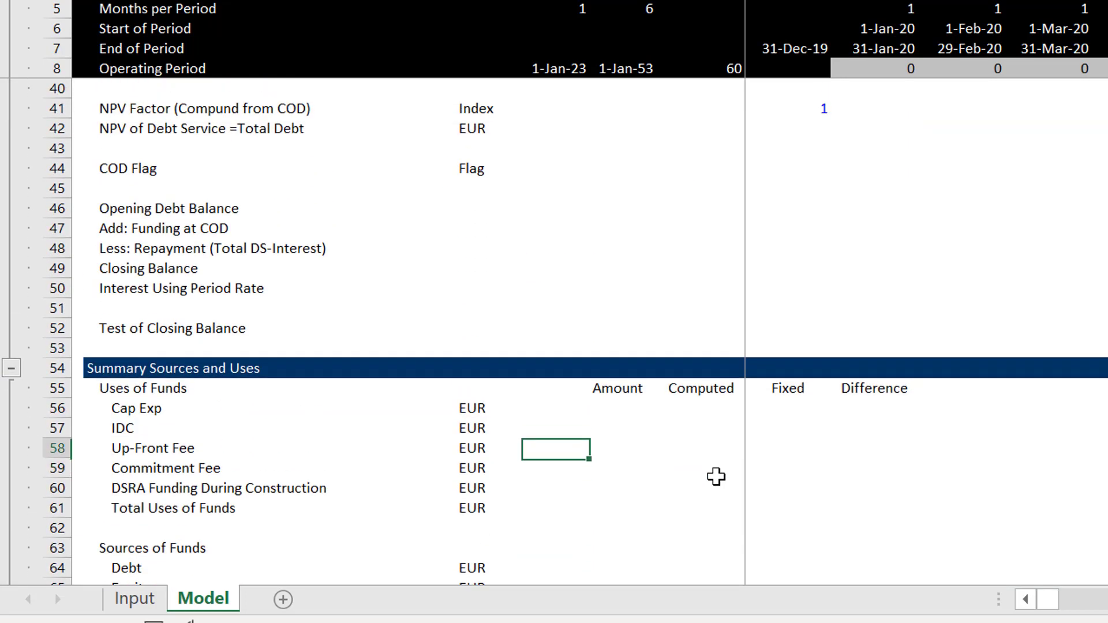
pyautogui.press('Left')
pyautogui.press('Left')
pyautogui.press('Left')
pyautogui.press('Up')
pyautogui.press('Up')
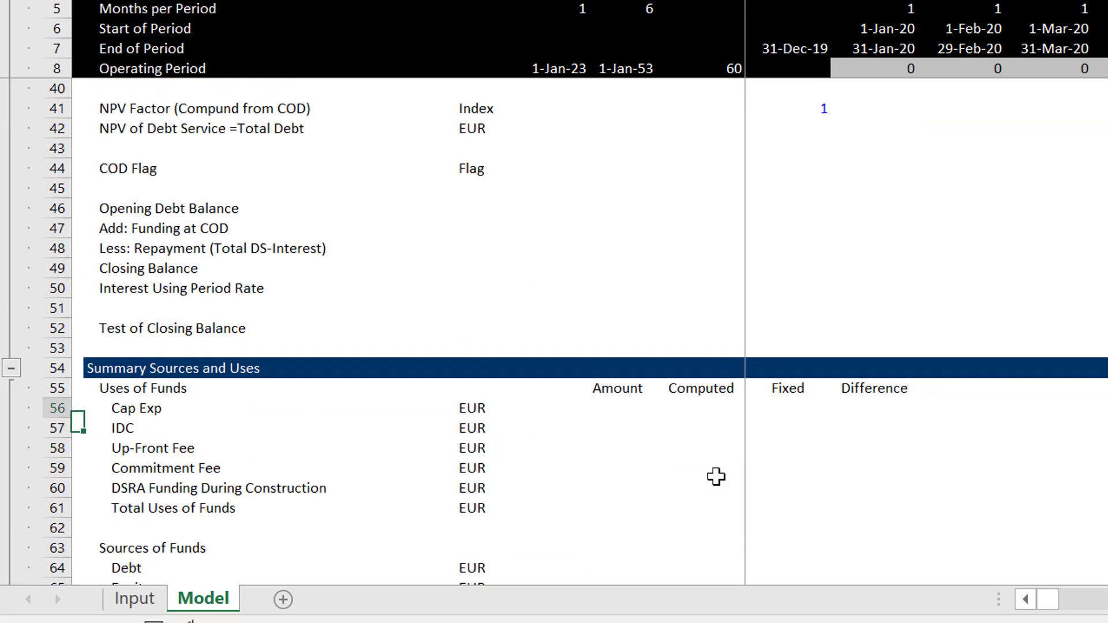
pyautogui.press('Down')
pyautogui.press('Down')
pyautogui.press('Down')
pyautogui.press('Down')
pyautogui.press('Down')
pyautogui.press('Down')
pyautogui.press('Down')
pyautogui.press('Down')
pyautogui.press('Down')
pyautogui.press('Down')
# Apply a top and thick bottom border across the Total Uses of Funds row, from its label through the Difference column
pyautogui.press('Up')
pyautogui.press('Up')
pyautogui.press('Up')
pyautogui.press('Up')
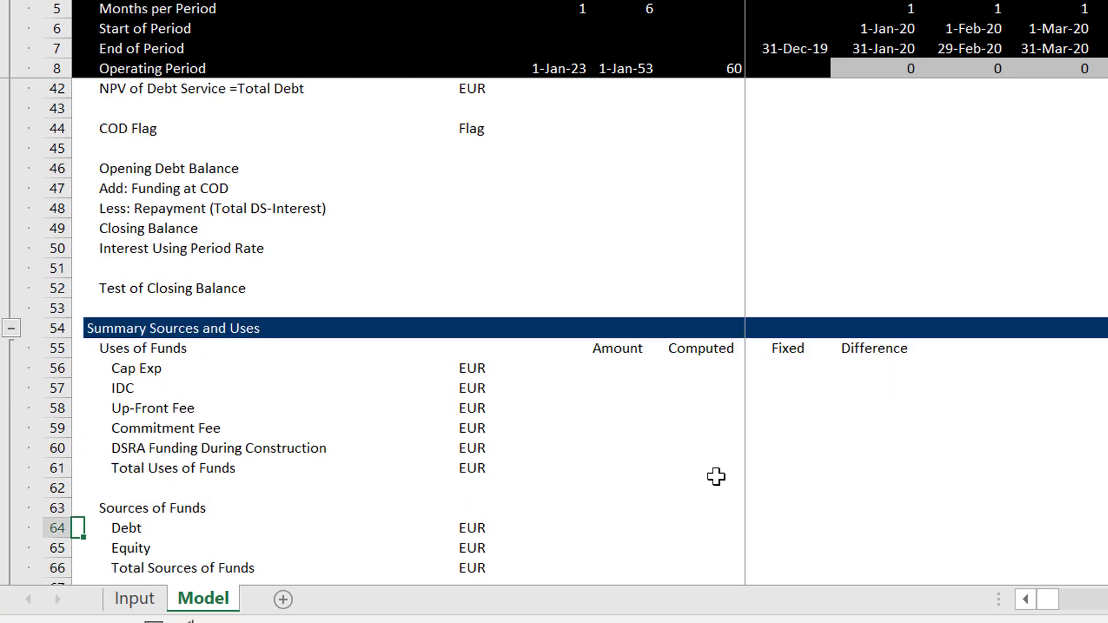
pyautogui.press('Right')
pyautogui.press('Up')
pyautogui.press('Right')
pyautogui.press('Right')
pyautogui.press('Right')
pyautogui.press('Right')
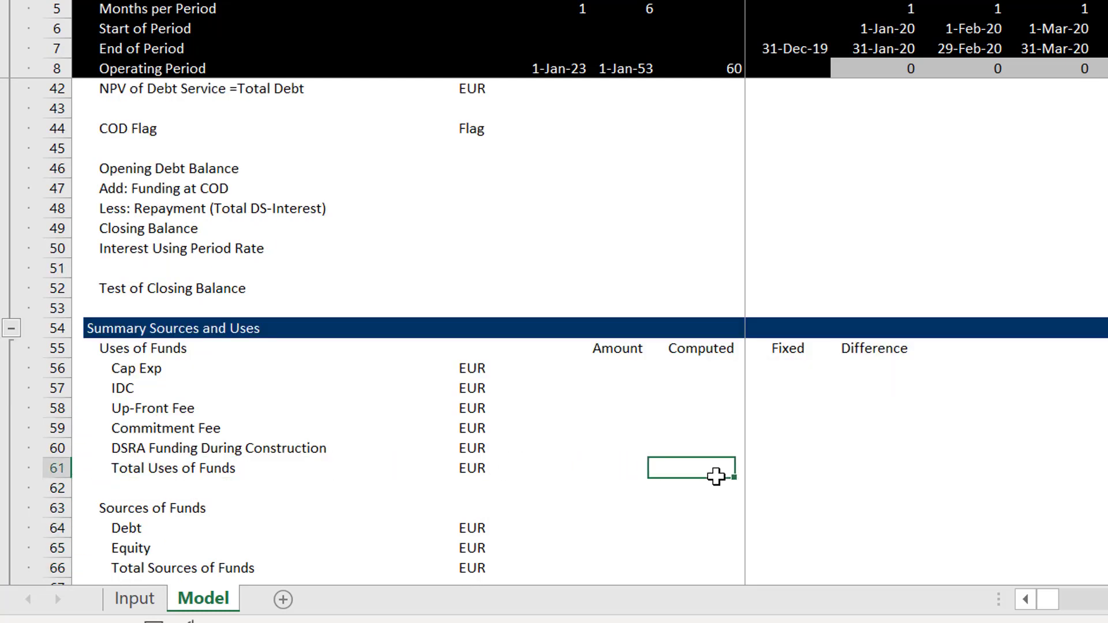
pyautogui.press('Right')
pyautogui.press('Right')
pyautogui.press('Right')
pyautogui.press('Left')
pyautogui.press('Left')
pyautogui.press('Left')
pyautogui.press('Left')
pyautogui.press('Left')
pyautogui.press('Left')
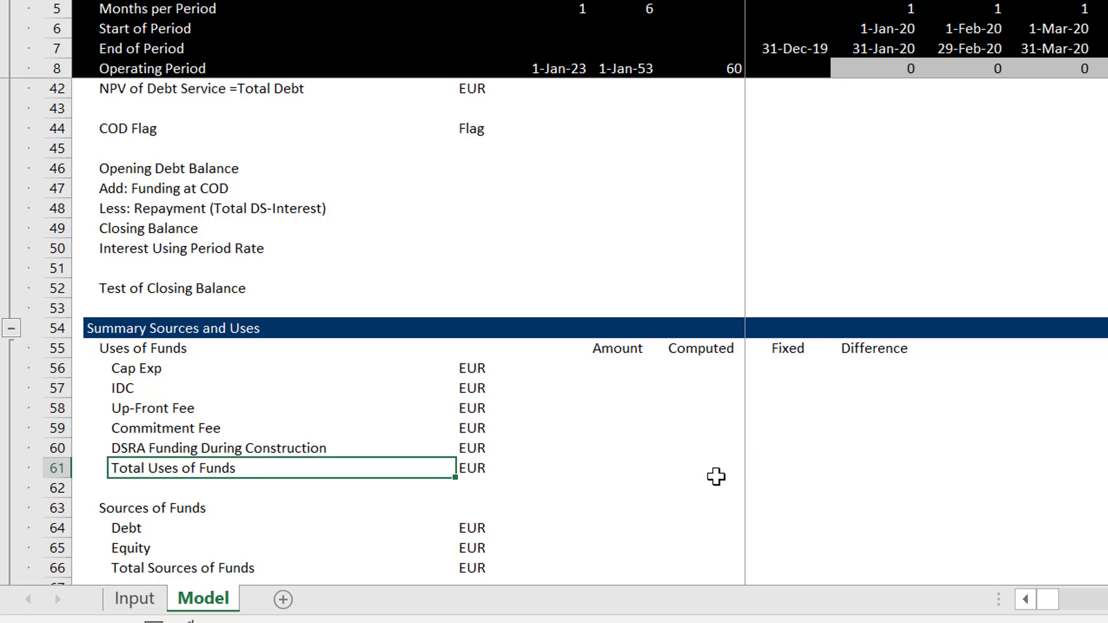
pyautogui.press('Left')
pyautogui.press('Right')
pyautogui.hotkey('shift', 'Right')
pyautogui.hotkey('shift', 'Right')
pyautogui.hotkey('shift', 'Right')
pyautogui.hotkey('shift', 'Right')
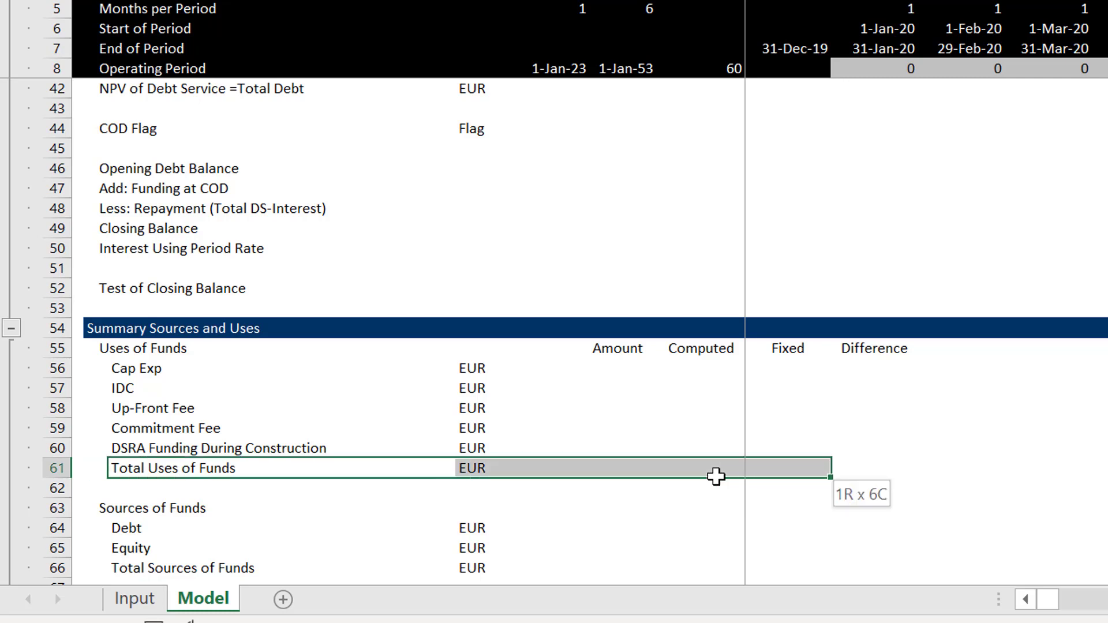
pyautogui.hotkey('shift', 'Right')
pyautogui.hotkey('shift', 'Right')
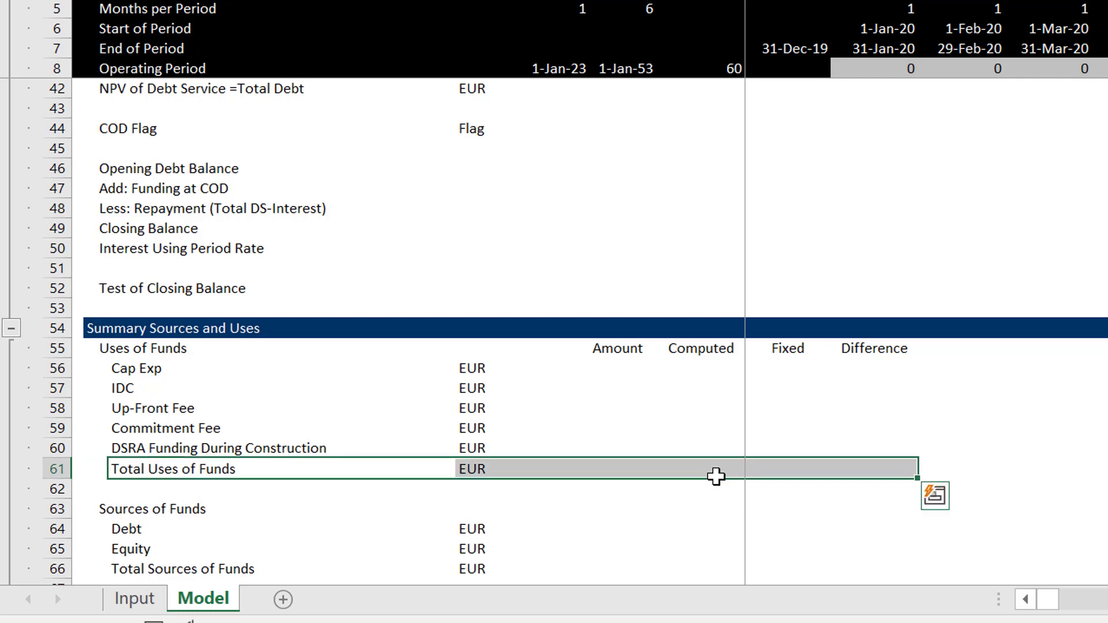
pyautogui.hotkey('alt', 'h')
pyautogui.press('b')
pyautogui.press('c')
# Check the summary sources and allocation lines below Total Uses of Funds for total rows
pyautogui.press('Up')
pyautogui.press('Up')
pyautogui.press('Up')
pyautogui.press('Up')
pyautogui.press('Up')
pyautogui.press('Up')
pyautogui.press('Right')
pyautogui.press('Right')
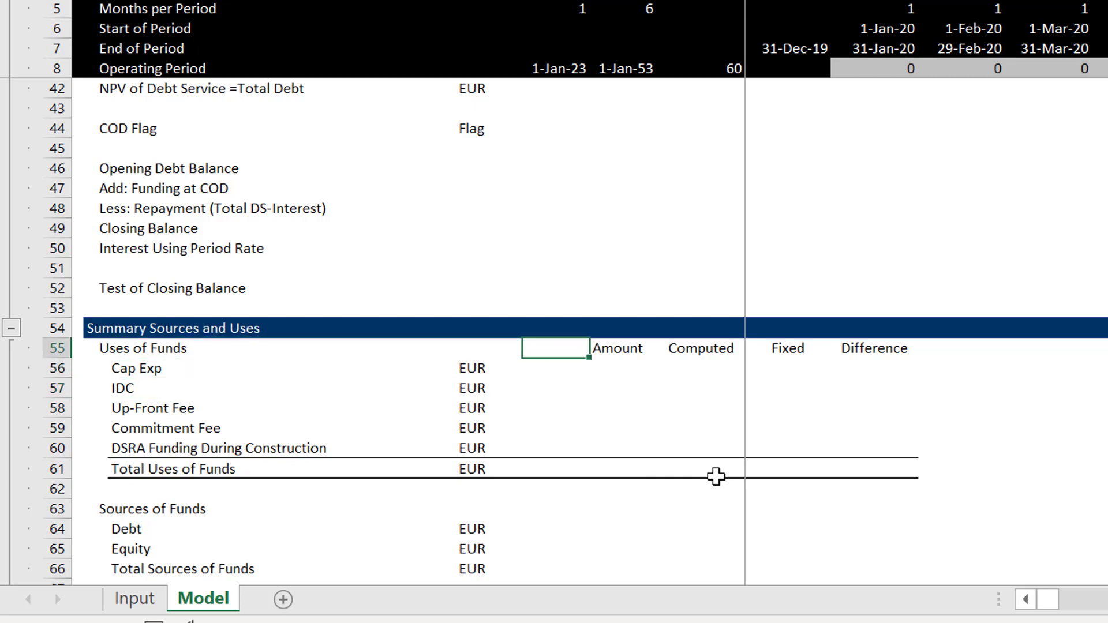
pyautogui.press('Down')
pyautogui.press('Down')
pyautogui.press('Down')
pyautogui.press('Down')
pyautogui.press('Down')
pyautogui.press('Down')
pyautogui.press('Down')
pyautogui.press('Down')
pyautogui.press('Down')
pyautogui.press('Down')
pyautogui.press('Down')
pyautogui.press('Down')
pyautogui.press('Down')
pyautogui.press('Down')
pyautogui.press('Down')
pyautogui.press('Down')
pyautogui.press('Down')
pyautogui.press('Down')
pyautogui.press('Down')
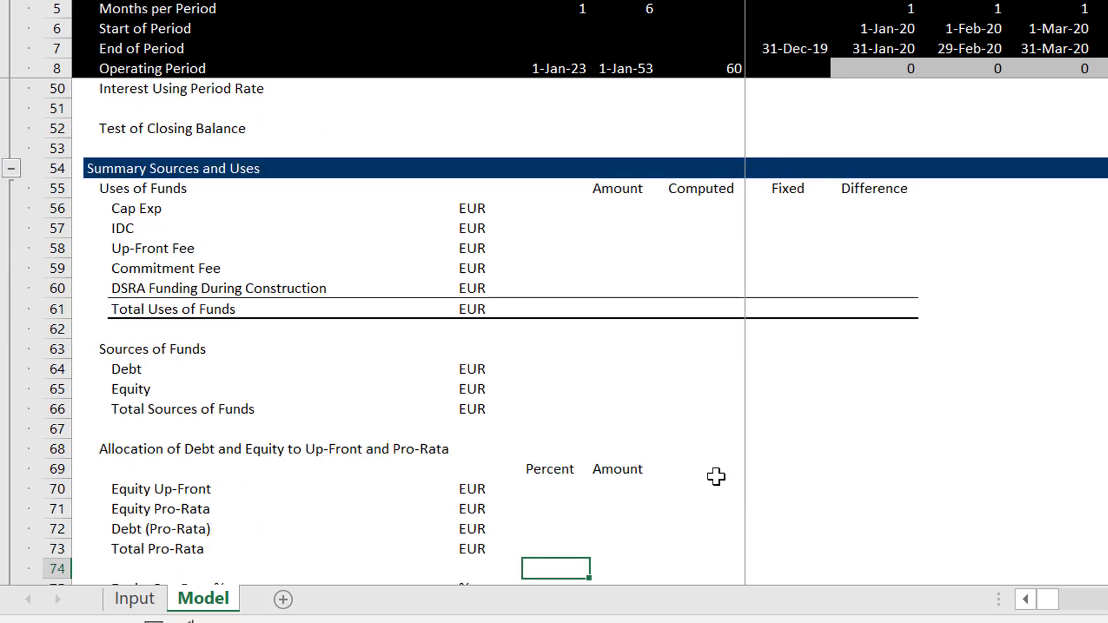
pyautogui.press('Down')
pyautogui.press('Down')
pyautogui.press('Down')
pyautogui.press('Up')
pyautogui.press('Up')
pyautogui.press('Up')
pyautogui.press('Up')
pyautogui.press('Up')
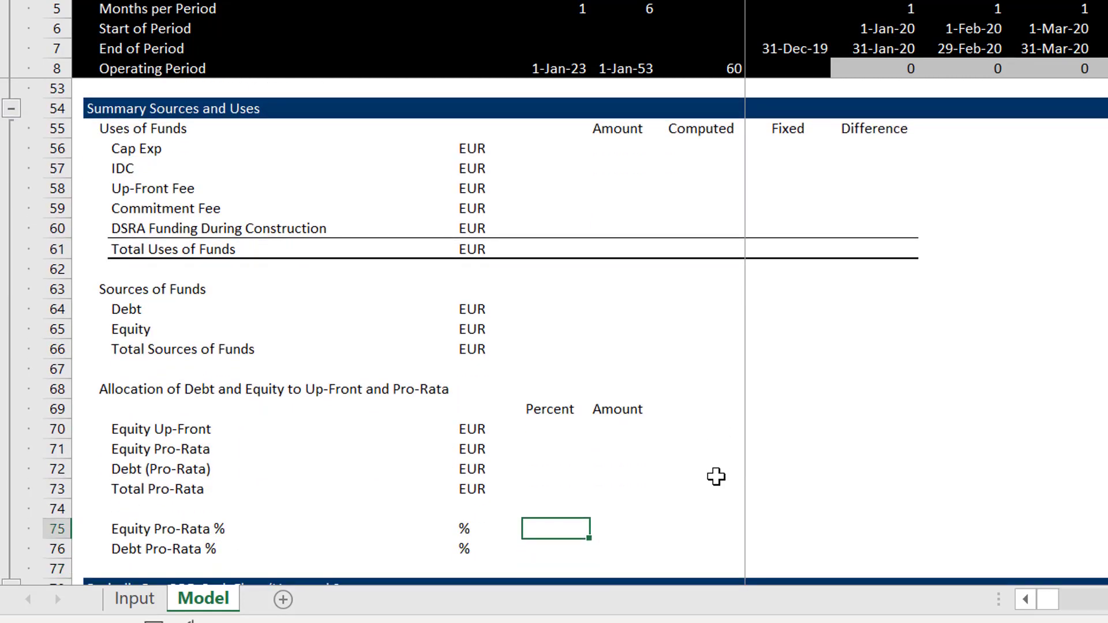
# Apply the same top and thick bottom border across the Total Sources of Funds row, through one column beyond Difference
pyautogui.press('Up')
pyautogui.press('Up')
pyautogui.press('Up')
pyautogui.press('Up')
pyautogui.press('Up')
pyautogui.press('Up')
pyautogui.press('Left')
pyautogui.press('Left')
pyautogui.press('Left')
pyautogui.press('Right')
pyautogui.hotkey('shift', 'Right')
pyautogui.hotkey('shift', 'Right')
pyautogui.hotkey('shift', 'Right')
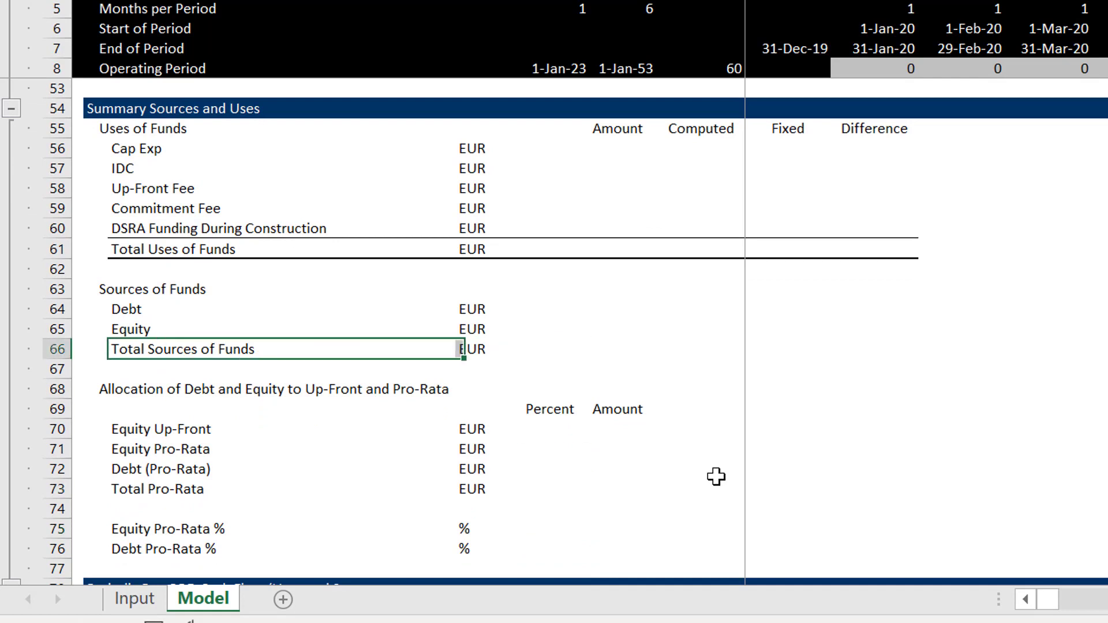
pyautogui.hotkey('shift', 'Right')
pyautogui.hotkey('shift', 'Right')
pyautogui.hotkey('shift', 'Right')
pyautogui.hotkey('shift', 'Right')
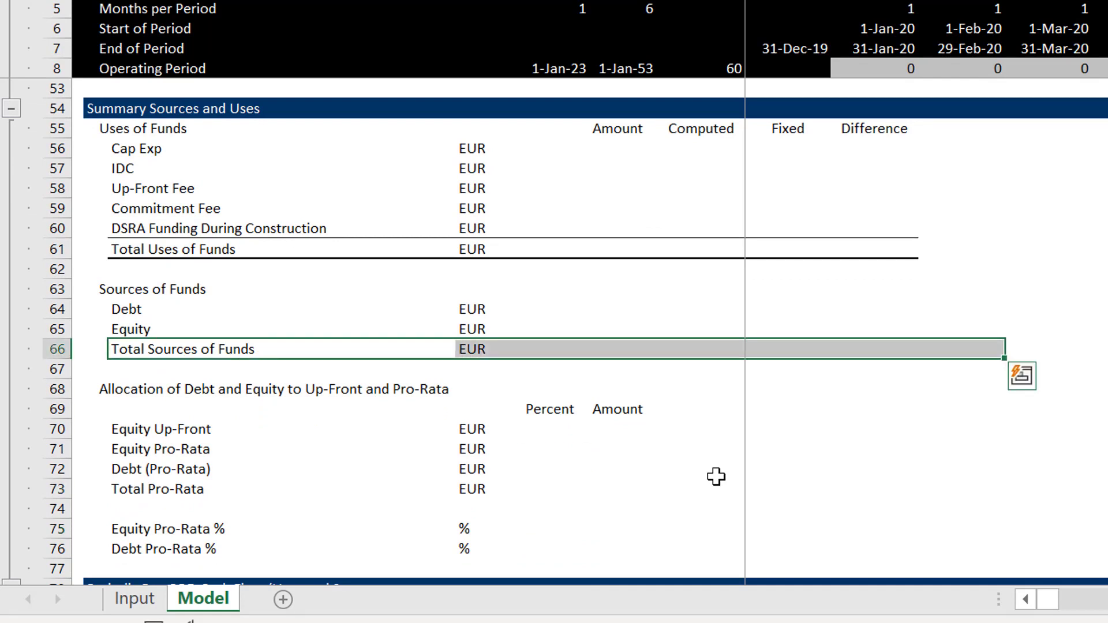
pyautogui.press('F4')
pyautogui.hotkey('shift', 'Left')
pyautogui.hotkey('shift', 'Left')
pyautogui.hotkey('shift', 'Left')
pyautogui.hotkey('shift', 'Left')
pyautogui.hotkey('shift', 'Left')
pyautogui.hotkey('shift', 'Left')
pyautogui.hotkey('shift', 'Left')
pyautogui.press('Right')
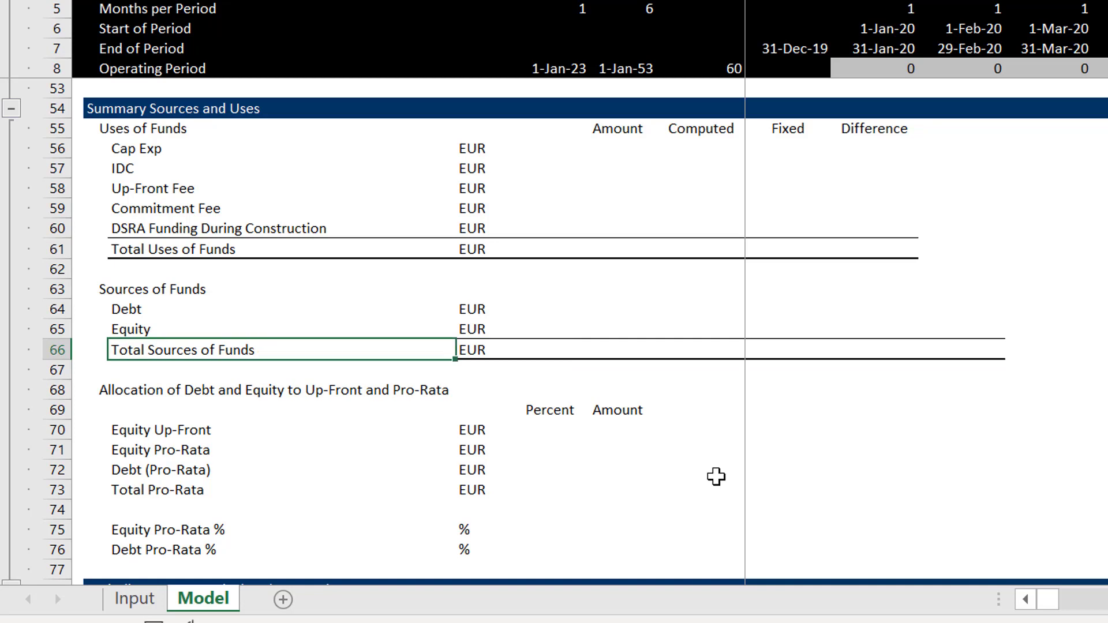
# Remove the border from the extra cell beyond the Difference column in the Total Sources of Funds row
pyautogui.press('Right')
pyautogui.press('Right')
pyautogui.press('Right')
pyautogui.press('Right')
pyautogui.press('Right')
pyautogui.press('Right')
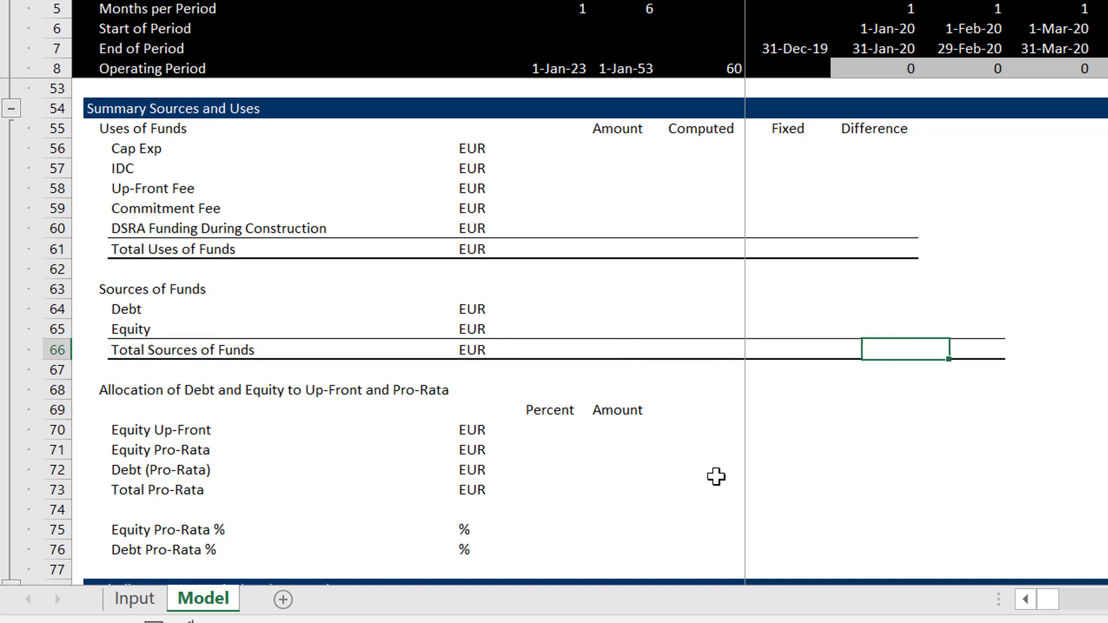
pyautogui.press('Down')
pyautogui.press('Down')
pyautogui.press('Up')
pyautogui.press('Up')
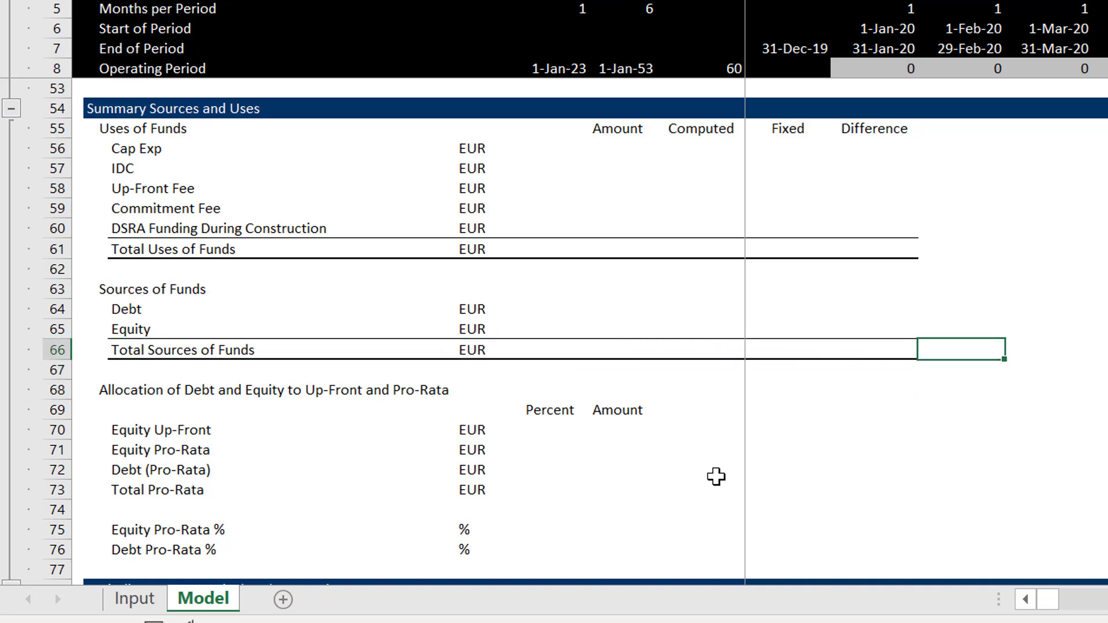
# Review the uses and sources lines in the Periodic Pre-COD Cash Flow section, from Cap Exp to Pro-Rata Funding Needs
pyautogui.press('Down')
pyautogui.press('Down')
pyautogui.press('Left')
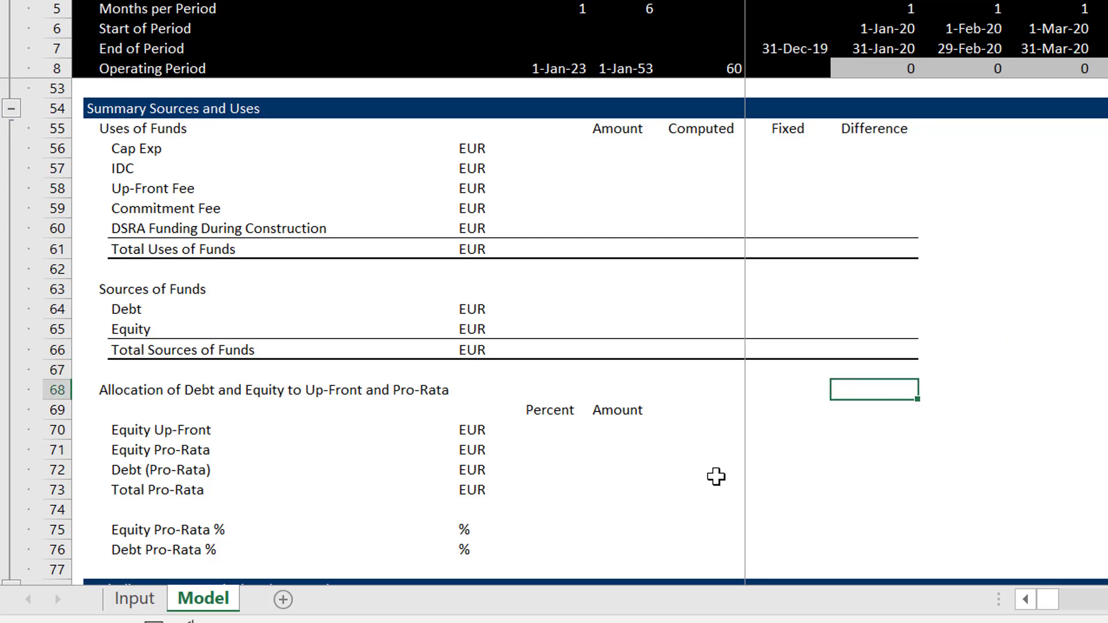
pyautogui.press('Left')
pyautogui.hotkey('ctrl', 'Left')
pyautogui.hotkey('ctrl', 'Left')
pyautogui.press('Down')
pyautogui.press('Down')
pyautogui.press('Down')
pyautogui.press('Down')
pyautogui.press('Down')
pyautogui.press('Down')
pyautogui.press('Down')
pyautogui.press('Down')
pyautogui.press('Down')
pyautogui.press('Down')
pyautogui.press('Down')
pyautogui.press('Down')
pyautogui.press('Down')
pyautogui.press('Down')
pyautogui.press('Down')
pyautogui.press('Down')
pyautogui.press('Down')
pyautogui.press('Down')
pyautogui.press('Down')
pyautogui.press('Down')
pyautogui.press('Down')
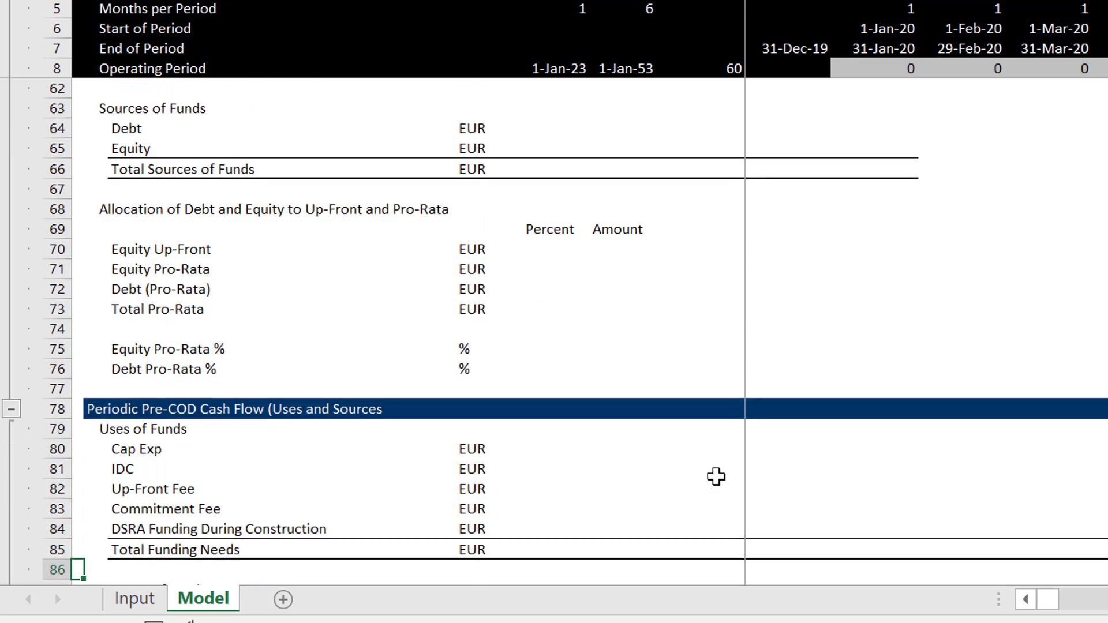
pyautogui.press('Down')
pyautogui.press('Down')
pyautogui.press('Down')
pyautogui.press('Down')
pyautogui.press('Down')
pyautogui.press('Down')
pyautogui.press('Down')
pyautogui.press('Down')
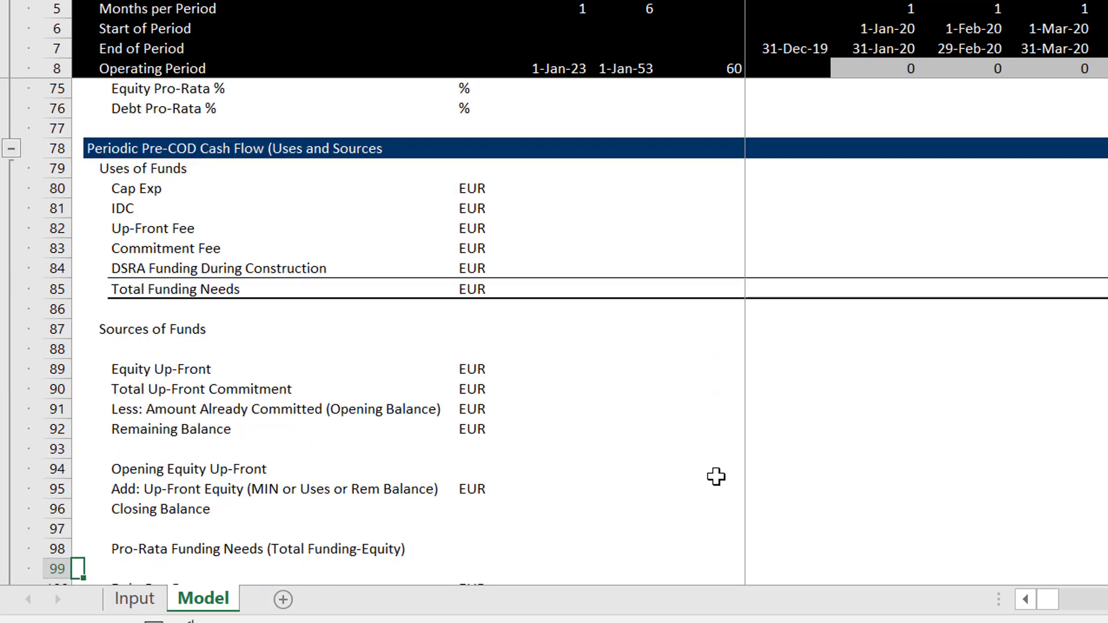
pyautogui.press('Up')
pyautogui.press('Up')
pyautogui.press('Up')
pyautogui.press('Up')
pyautogui.press('Up')
pyautogui.press('Up')
pyautogui.press('Up')
pyautogui.press('Up')
pyautogui.press('Up')
pyautogui.press('Up')
pyautogui.press('Up')
pyautogui.press('Down')
pyautogui.press('Down')
pyautogui.press('Down')
pyautogui.press('Down')
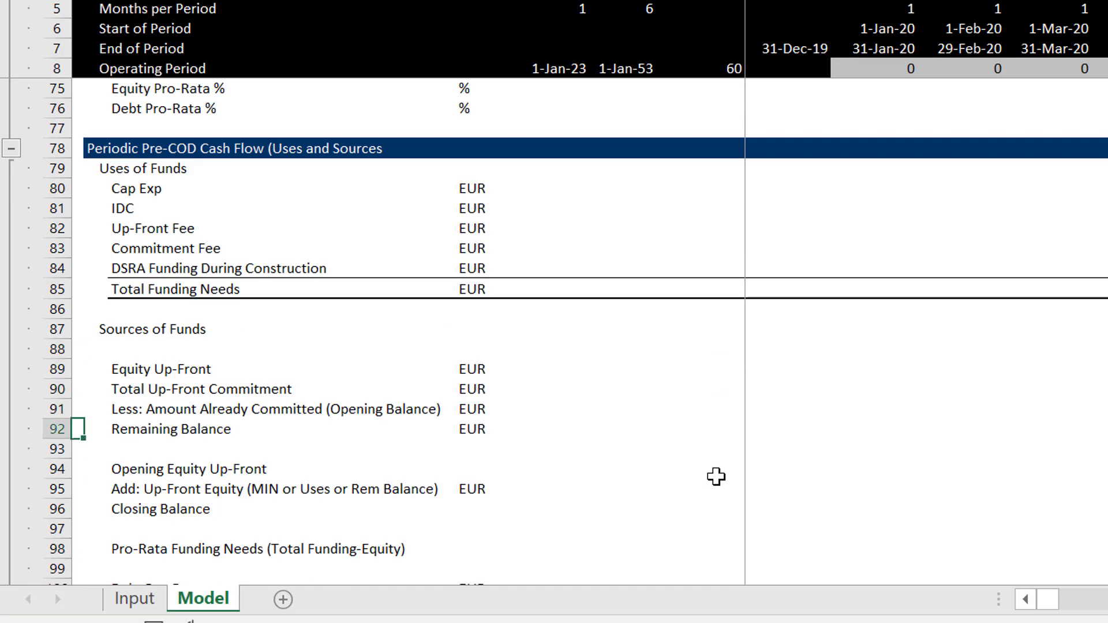
pyautogui.press('Up')
pyautogui.press('Up')
pyautogui.press('Up')
pyautogui.press('Up')
pyautogui.press('Up')
pyautogui.press('Up')
pyautogui.press('Up')
pyautogui.press('Up')
pyautogui.press('Up')
pyautogui.press('Up')
pyautogui.press('Up')
pyautogui.press('Up')
pyautogui.press('Up')
pyautogui.press('Up')
pyautogui.press('Up')
pyautogui.press('Up')
pyautogui.press('Up')
pyautogui.press('Up')
pyautogui.press('Up')
pyautogui.press('Up')
pyautogui.press('Up')
pyautogui.press('Up')
pyautogui.press('Up')
pyautogui.press('Up')
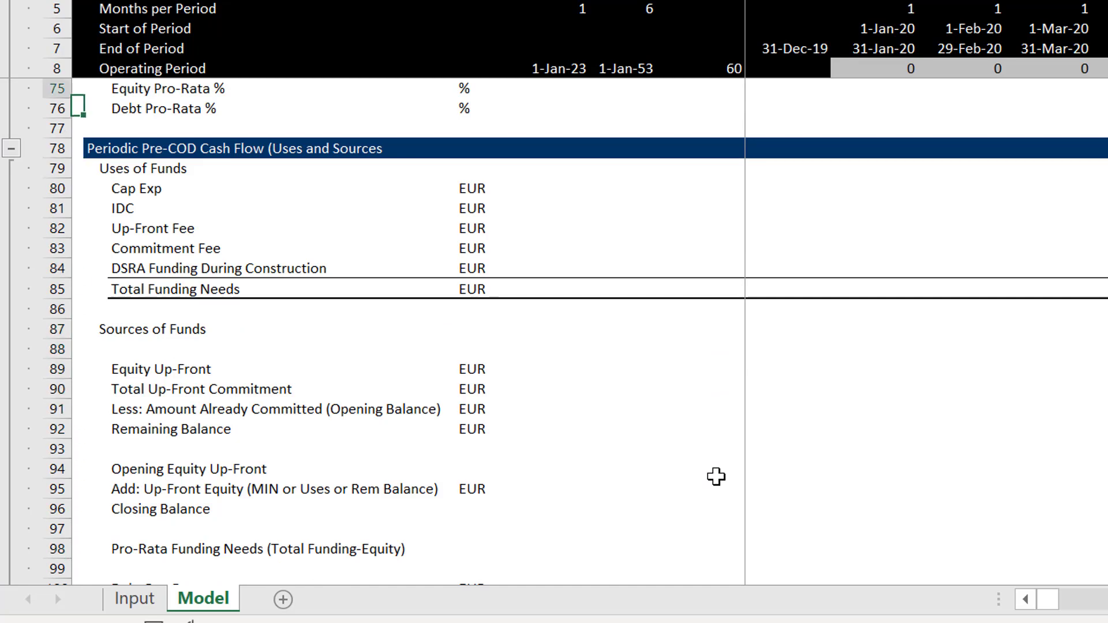
# Compare the Summary Sources and Uses and allocation lines with the periodic uses and equity up-front lines
pyautogui.press('Down')
pyautogui.press('Down')
pyautogui.press('Down')
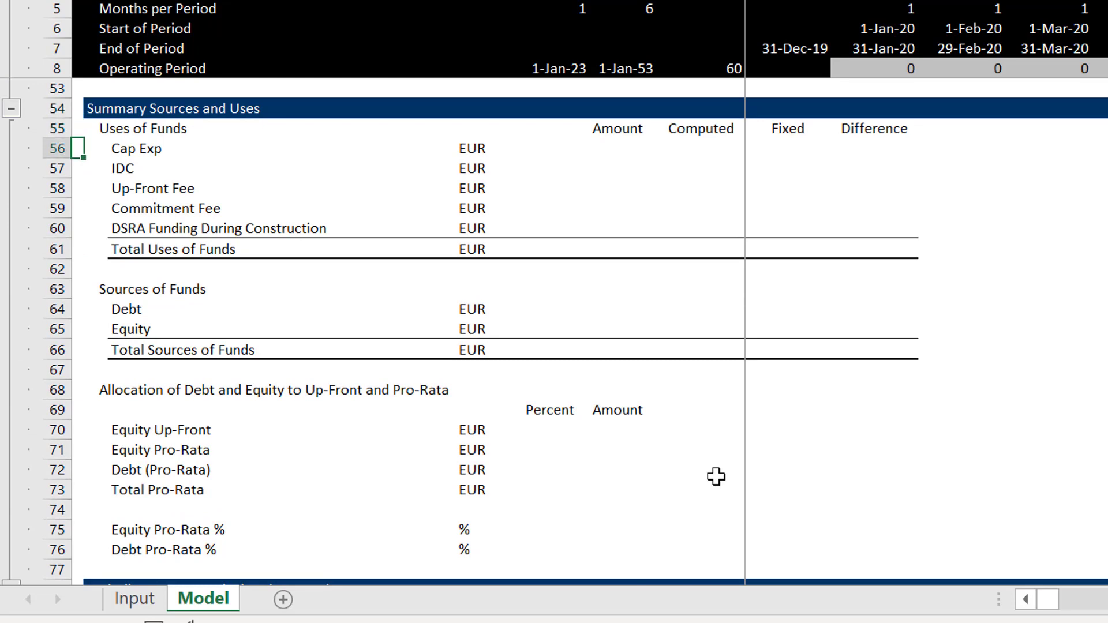
pyautogui.press('Down')
pyautogui.press('Down')
pyautogui.press('Down')
pyautogui.press('Down')
pyautogui.press('Down')
pyautogui.press('Down')
pyautogui.press('Down')
pyautogui.press('Down')
pyautogui.press('Down')
pyautogui.press('Down')
pyautogui.press('Down')
pyautogui.press('Down')
pyautogui.press('Down')
pyautogui.press('Down')
pyautogui.press('Down')
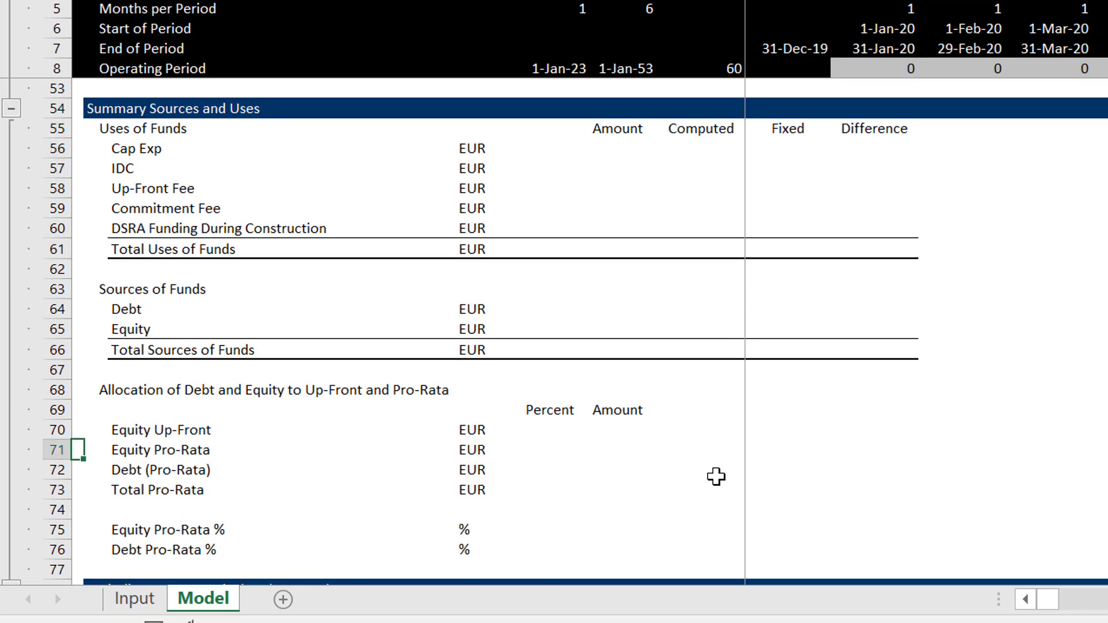
pyautogui.press('Down')
pyautogui.press('Down')
pyautogui.press('Down')
pyautogui.press('Down')
pyautogui.press('Down')
pyautogui.press('Down')
pyautogui.press('Down')
pyautogui.press('Down')
pyautogui.press('Down')
pyautogui.press('Down')
pyautogui.press('Down')
pyautogui.press('Down')
pyautogui.press('Down')
pyautogui.press('Down')
pyautogui.press('Down')
pyautogui.press('Down')
pyautogui.press('Down')
pyautogui.press('Down')
pyautogui.press('Down')
pyautogui.press('Down')
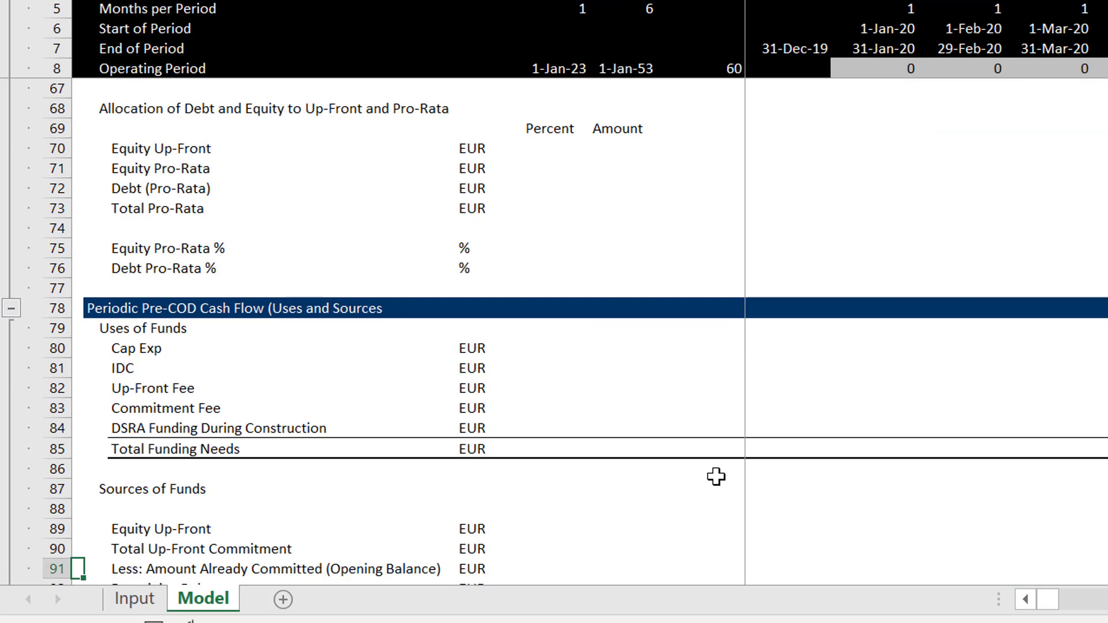
pyautogui.press('Down')
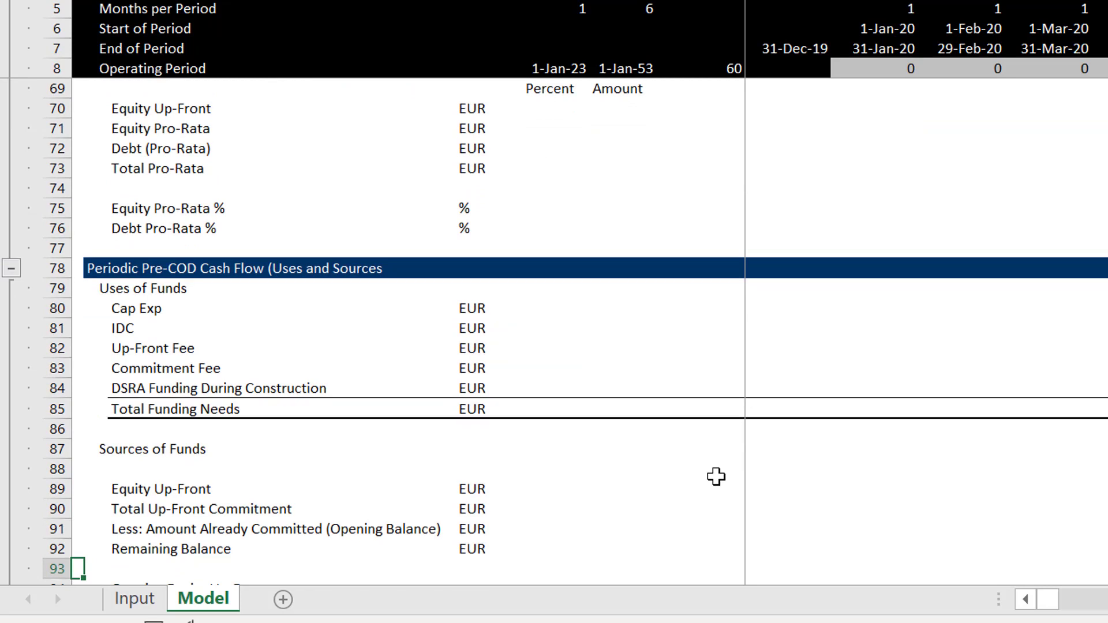
pyautogui.press('Down')
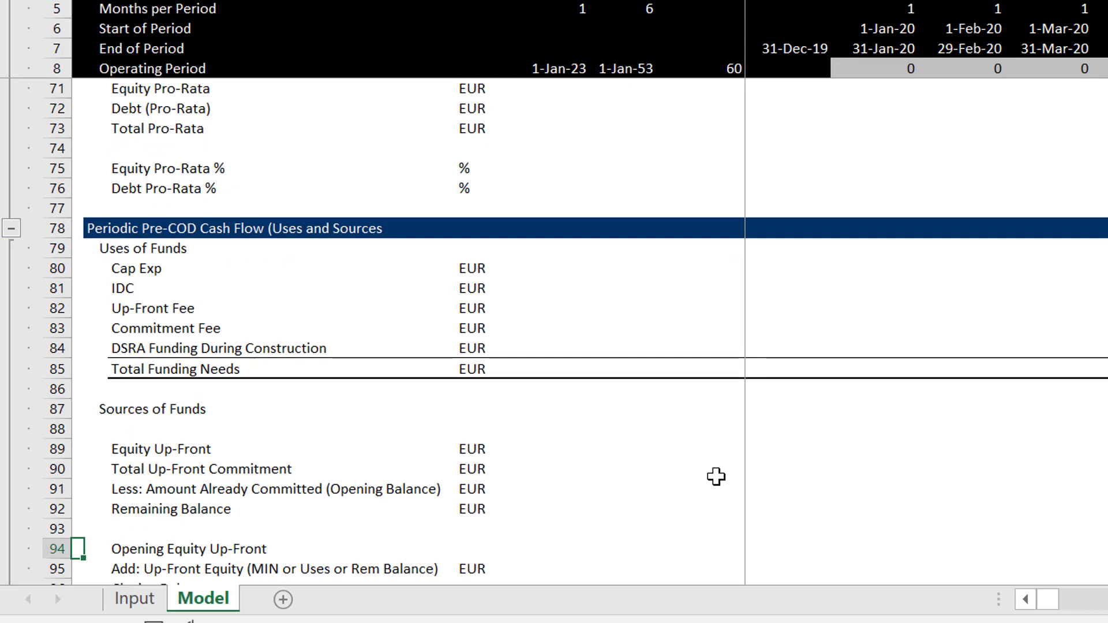
# Review the Debt Sizing lines, from Debt Repayment Period to Test of Closing Balance, and the summary section following them
pyautogui.press('Up')
pyautogui.press('Up')
pyautogui.press('Up')
pyautogui.press('Up')
pyautogui.press('Up')
pyautogui.press('Up')
pyautogui.press('Up')
pyautogui.press('Up')
pyautogui.press('Up')
pyautogui.press('Up')
pyautogui.press('Up')
pyautogui.press('Up')
pyautogui.press('Up')
pyautogui.press('Up')
pyautogui.press('Up')
pyautogui.press('Up')
pyautogui.press('Up')
pyautogui.press('Up')
pyautogui.press('Up')
pyautogui.press('Up')
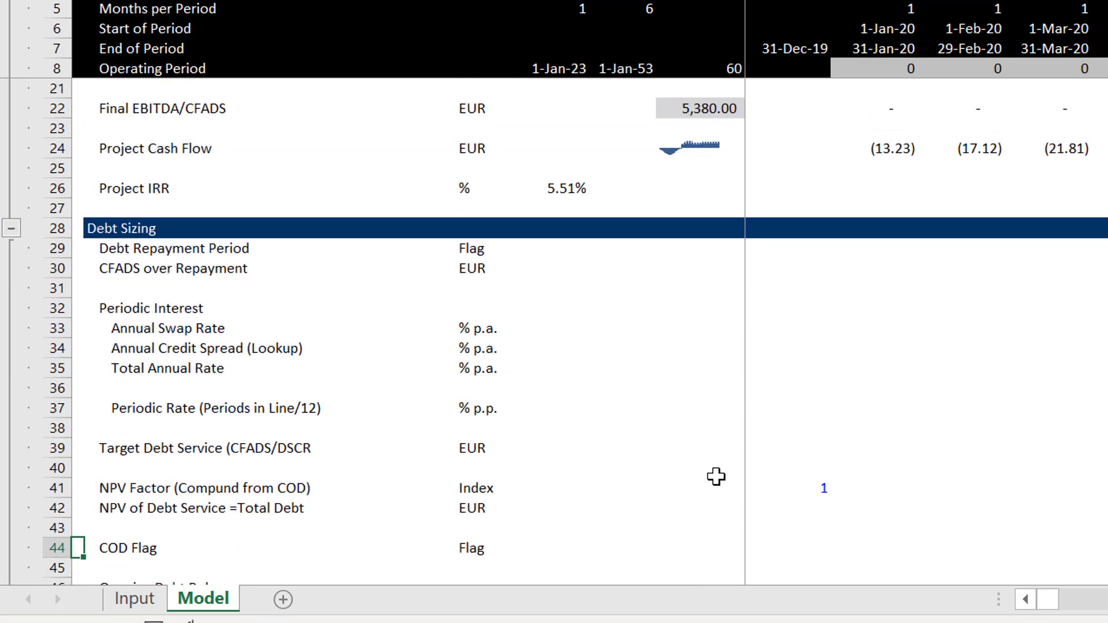
pyautogui.press('Down')
pyautogui.press('Down')
pyautogui.press('Down')
pyautogui.press('Down')
pyautogui.press('Down')
pyautogui.press('Down')
pyautogui.press('Down')
pyautogui.press('Down')
pyautogui.press('Down')
pyautogui.press('Down')
pyautogui.press('Down')
pyautogui.press('Down')
pyautogui.press('Down')
pyautogui.press('Down')
pyautogui.press('Down')
pyautogui.press('Down')
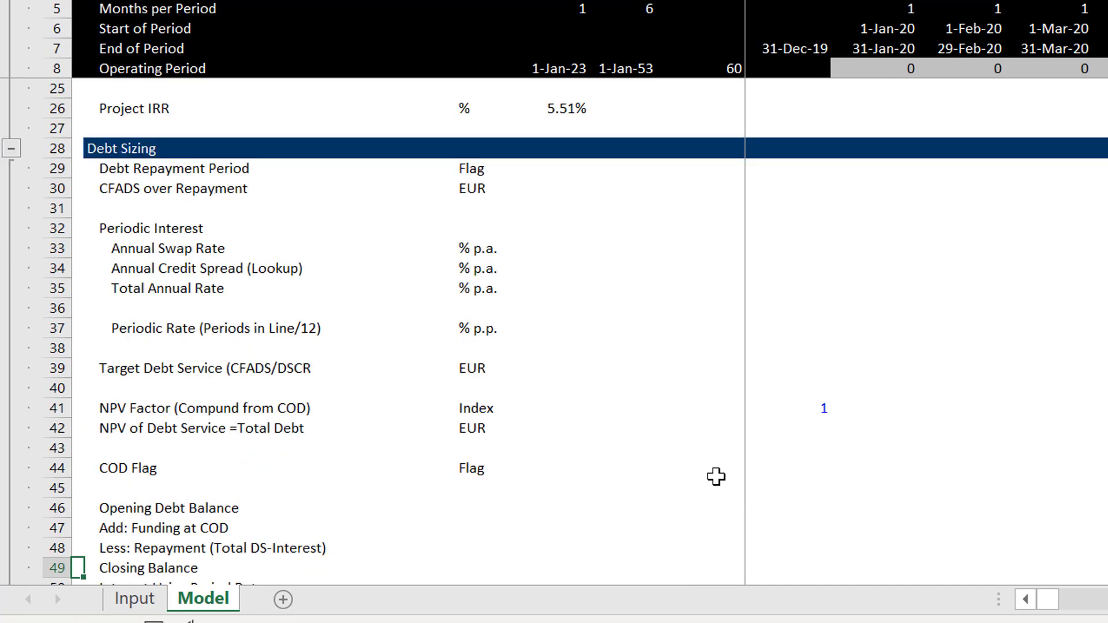
pyautogui.press('Up')
pyautogui.press('Up')
pyautogui.press('Up')
pyautogui.press('Up')
pyautogui.press('Up')
pyautogui.press('Up')
pyautogui.press('Up')
pyautogui.press('Up')
pyautogui.press('Up')
pyautogui.press('Up')
pyautogui.press('Up')
pyautogui.press('Up')
pyautogui.press('Up')
pyautogui.press('Up')
pyautogui.press('Up')
pyautogui.press('Up')
pyautogui.press('Up')
pyautogui.press('Up')
pyautogui.press('Up')
pyautogui.press('Up')
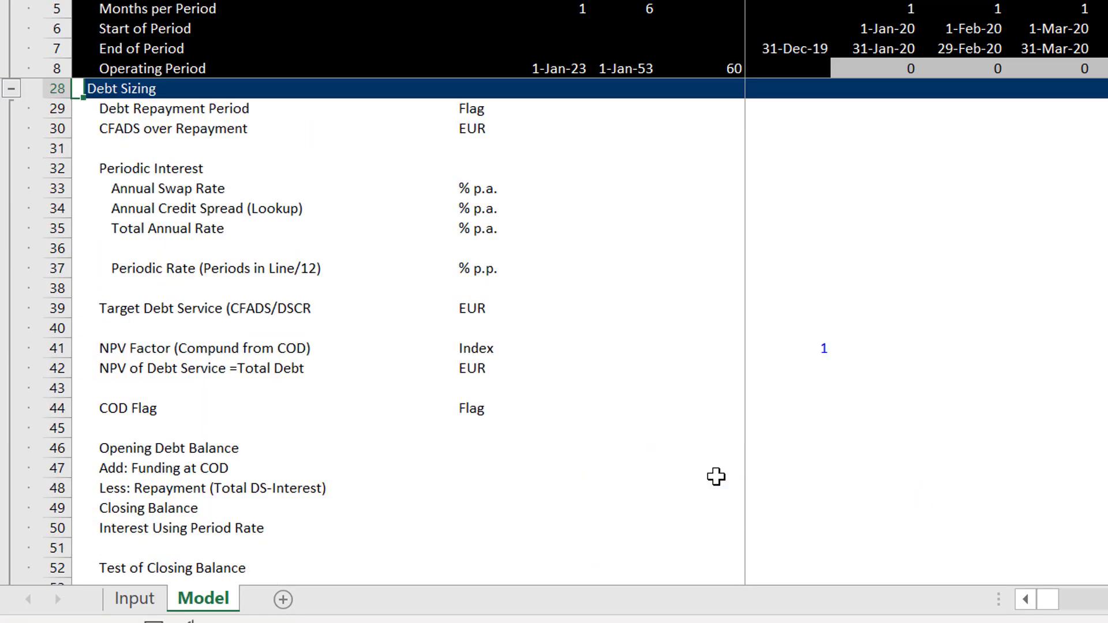
pyautogui.press('Down')
pyautogui.press('Down')
pyautogui.press('Down')
pyautogui.press('Down')
pyautogui.press('Down')
pyautogui.press('Down')
pyautogui.press('Down')
pyautogui.press('Down')
pyautogui.press('Down')
pyautogui.press('Down')
pyautogui.press('Down')
pyautogui.press('Down')
pyautogui.press('Down')
pyautogui.press('Down')
pyautogui.press('Down')
pyautogui.press('Down')
pyautogui.press('Down')
pyautogui.press('Down')
pyautogui.press('Down')
pyautogui.press('Down')
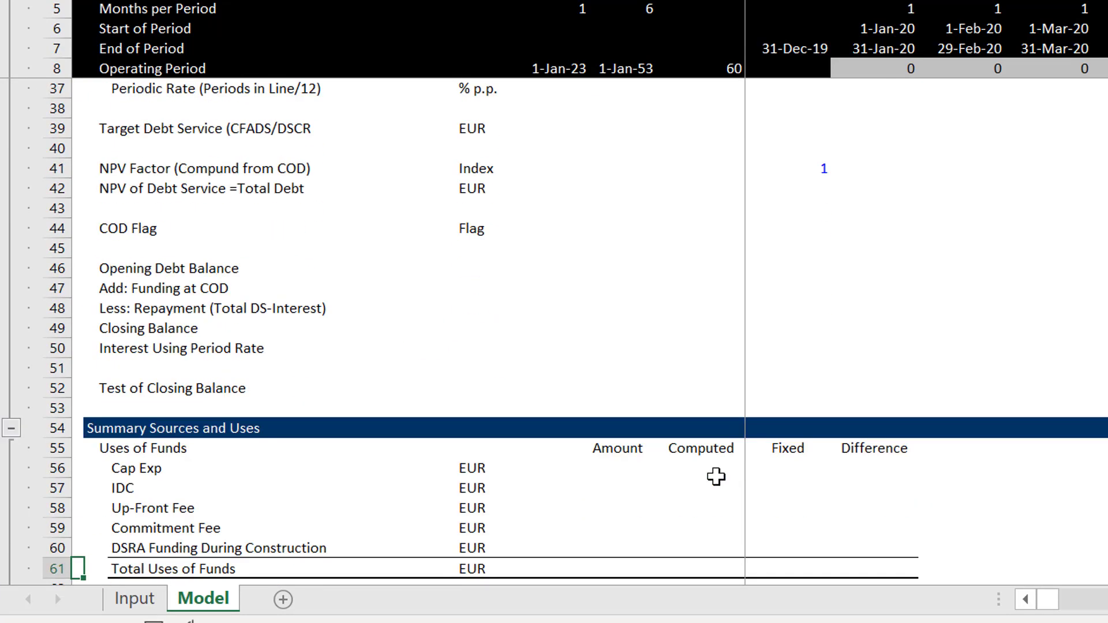
pyautogui.press('Down')
pyautogui.press('Down')
pyautogui.press('Down')
pyautogui.press('Down')
pyautogui.press('Down')
pyautogui.press('Down')
pyautogui.press('Down')
pyautogui.press('Down')
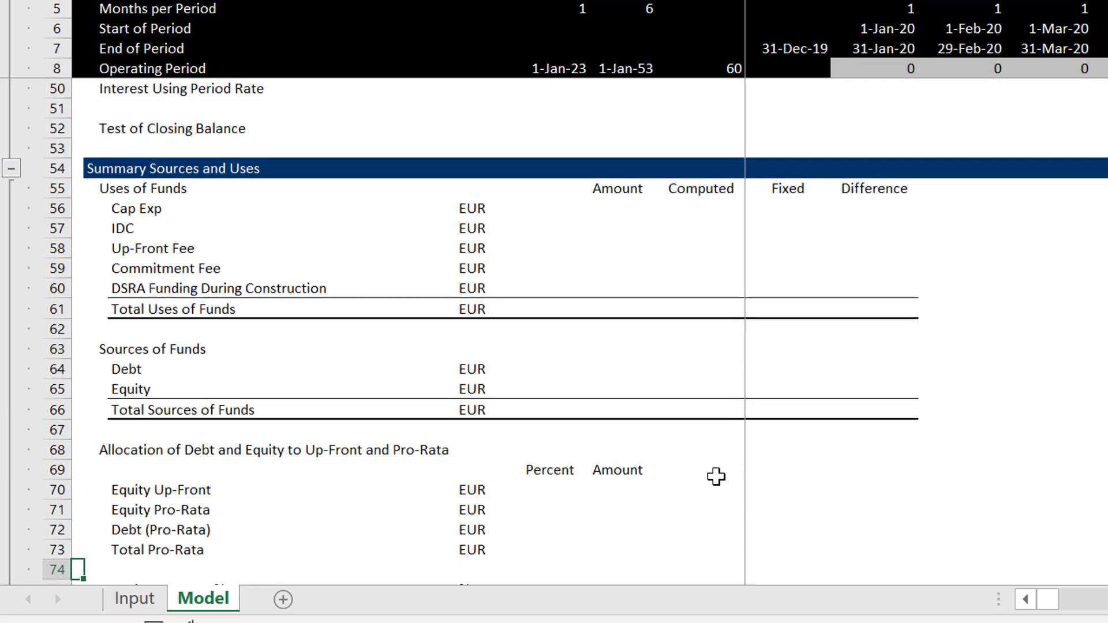
# Examine the summary funding totals and the allocation of debt and equity leading into the periodic cash flow section
pyautogui.press('Up')
pyautogui.press('Up')
pyautogui.press('Up')
pyautogui.press('Up')
pyautogui.press('Up')
pyautogui.press('Up')
pyautogui.press('Up')
pyautogui.press('Up')
pyautogui.press('Up')
pyautogui.press('Up')
pyautogui.press('Up')
pyautogui.press('Up')
pyautogui.press('Up')
pyautogui.press('Up')
pyautogui.press('Up')
pyautogui.press('Up')
pyautogui.press('Up')
pyautogui.press('Up')
pyautogui.press('Up')
pyautogui.press('Up')
pyautogui.press('Up')
pyautogui.press('Up')
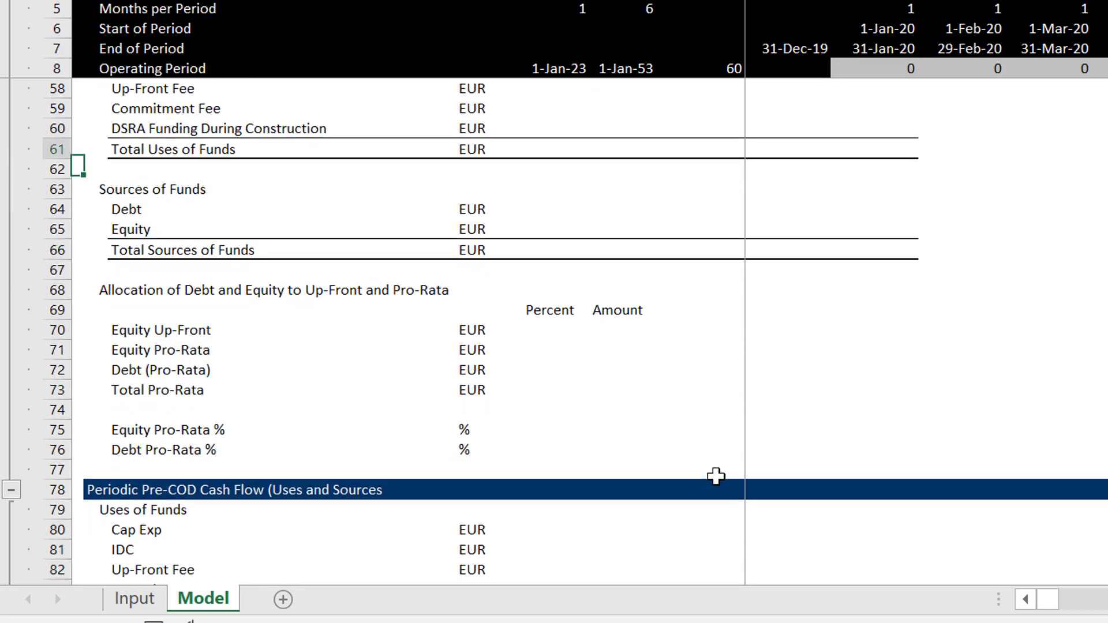
pyautogui.press('Down')
pyautogui.press('Down')
pyautogui.press('Down')
pyautogui.press('Down')
pyautogui.press('Down')
pyautogui.press('Down')
pyautogui.press('Down')
pyautogui.press('Down')
pyautogui.press('Down')
pyautogui.press('Down')
pyautogui.press('Down')
pyautogui.press('Down')
pyautogui.press('Down')
pyautogui.press('Down')
pyautogui.press('Down')
pyautogui.press('Down')
pyautogui.press('Down')
pyautogui.press('Down')
pyautogui.press('Down')
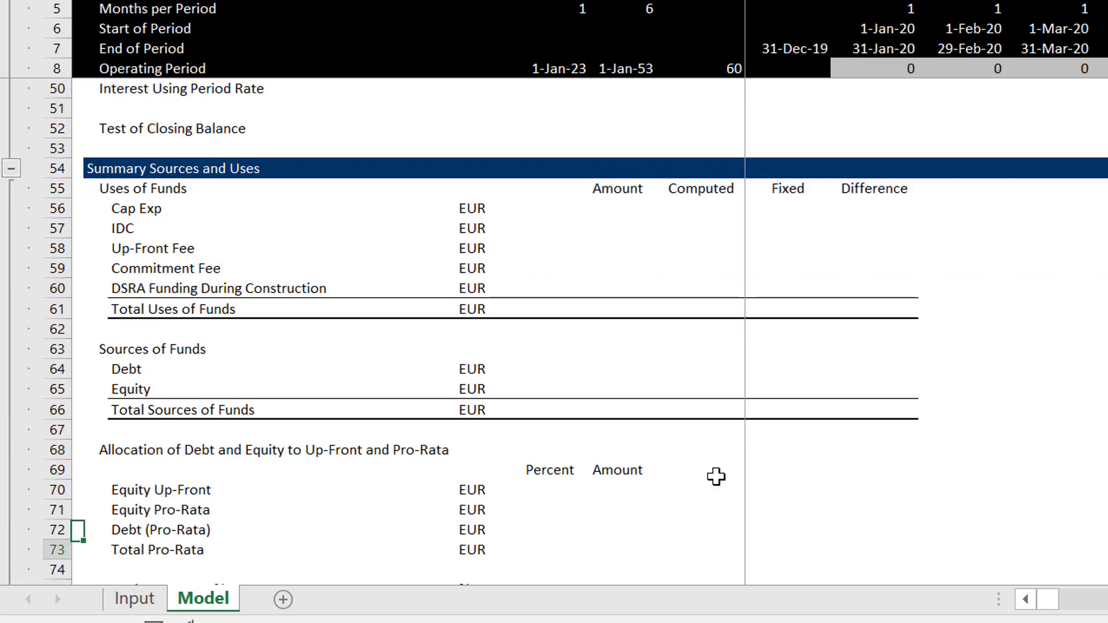
pyautogui.press('Down')
pyautogui.press('Down')
pyautogui.press('Down')
pyautogui.press('Down')
pyautogui.press('Down')
pyautogui.press('Down')
pyautogui.press('Down')
pyautogui.press('Down')
pyautogui.press('Down')
pyautogui.press('Down')
pyautogui.press('Down')
pyautogui.press('Down')
pyautogui.press('Down')
pyautogui.press('Down')
pyautogui.press('Down')
pyautogui.press('Down')
pyautogui.press('Down')
pyautogui.press('Down')
pyautogui.press('Down')
pyautogui.press('Down')
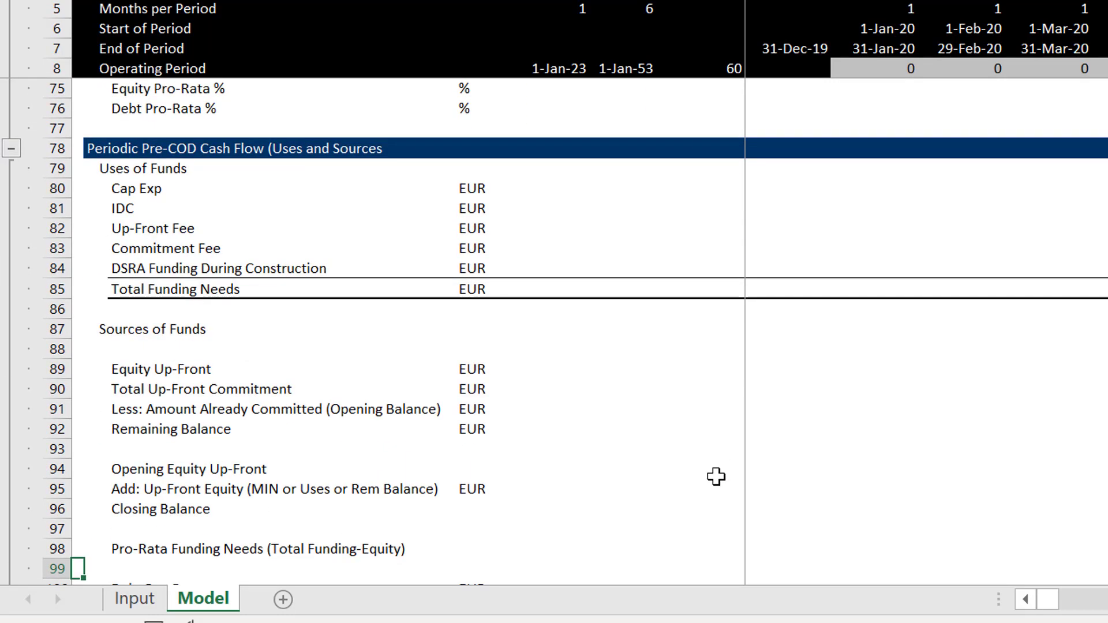
# Delete the empty row between the periodic Sources of Funds heading and the Equity Up-Front line
pyautogui.press('Up')
pyautogui.press('Up')
pyautogui.press('Up')
pyautogui.press('Up')
pyautogui.press('Up')
pyautogui.press('Up')
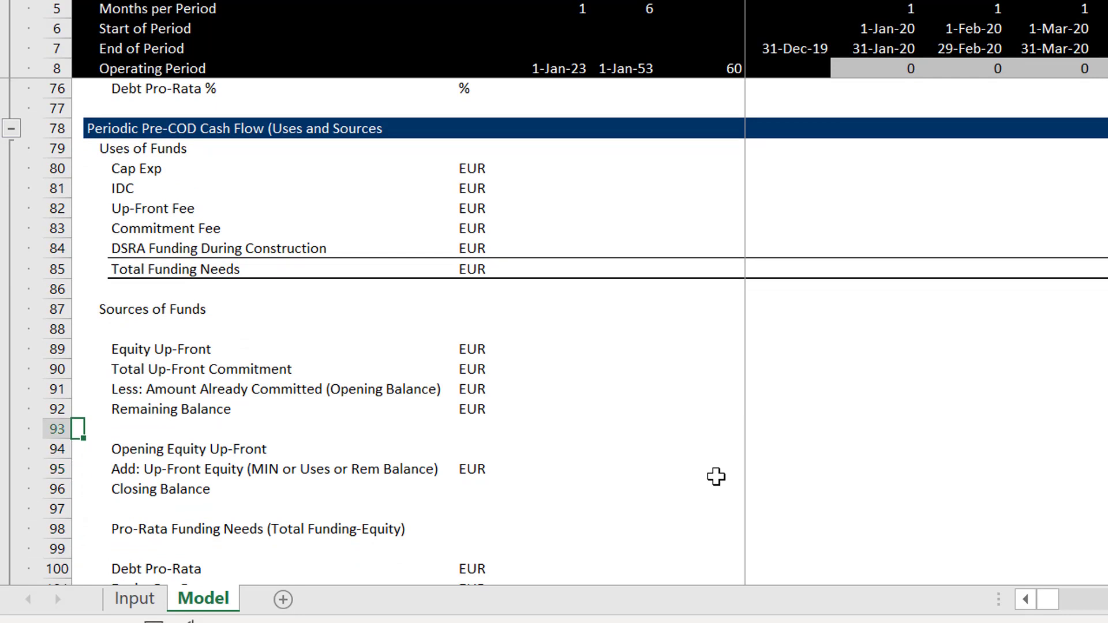
pyautogui.press('Up')
pyautogui.press('Up')
pyautogui.press('Up')
pyautogui.press('Up')
pyautogui.press('Up')
pyautogui.hotkey('shift', 'space')
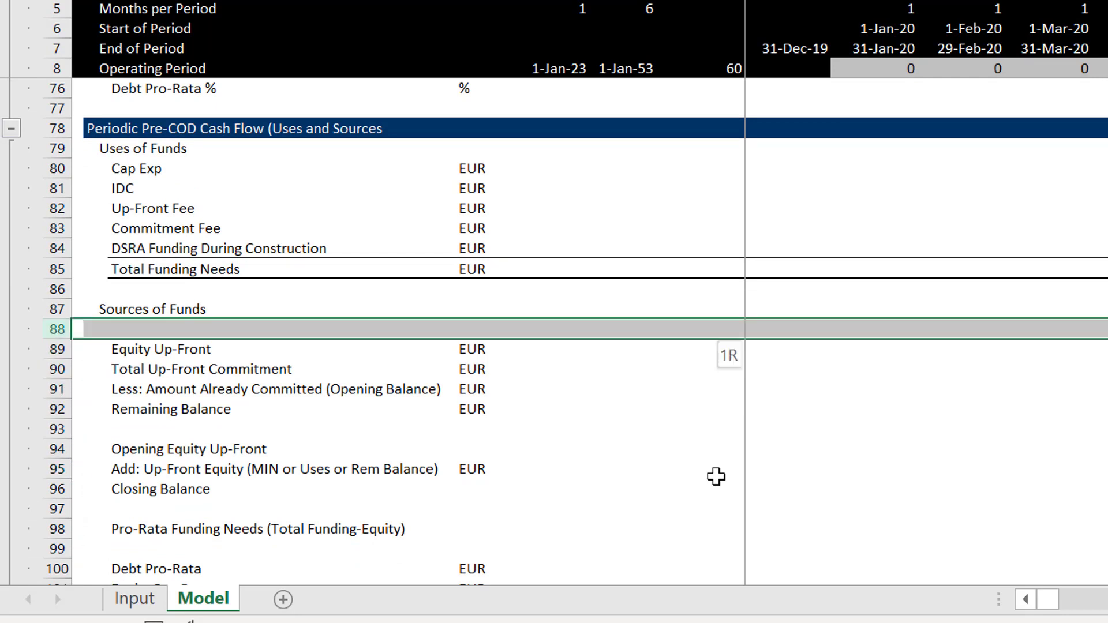
pyautogui.hotkey('ctrl', '-')
pyautogui.press('Down')
pyautogui.hotkey('shift', 'space')
pyautogui.press('Right')
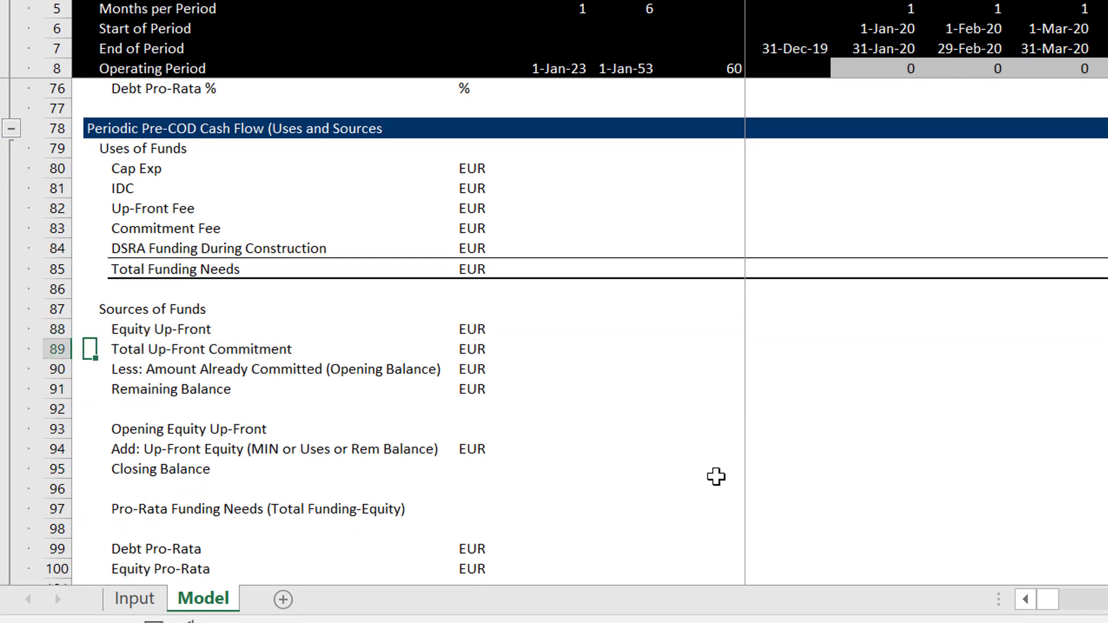
# Examine the Amount column of the summary and allocation blocks in relation to the periodic Equity Up-Front line
pyautogui.press('Up')
pyautogui.press('Right')
pyautogui.press('Right')
pyautogui.press('Right')
pyautogui.press('Right')
pyautogui.press('Right')
pyautogui.press('Right')
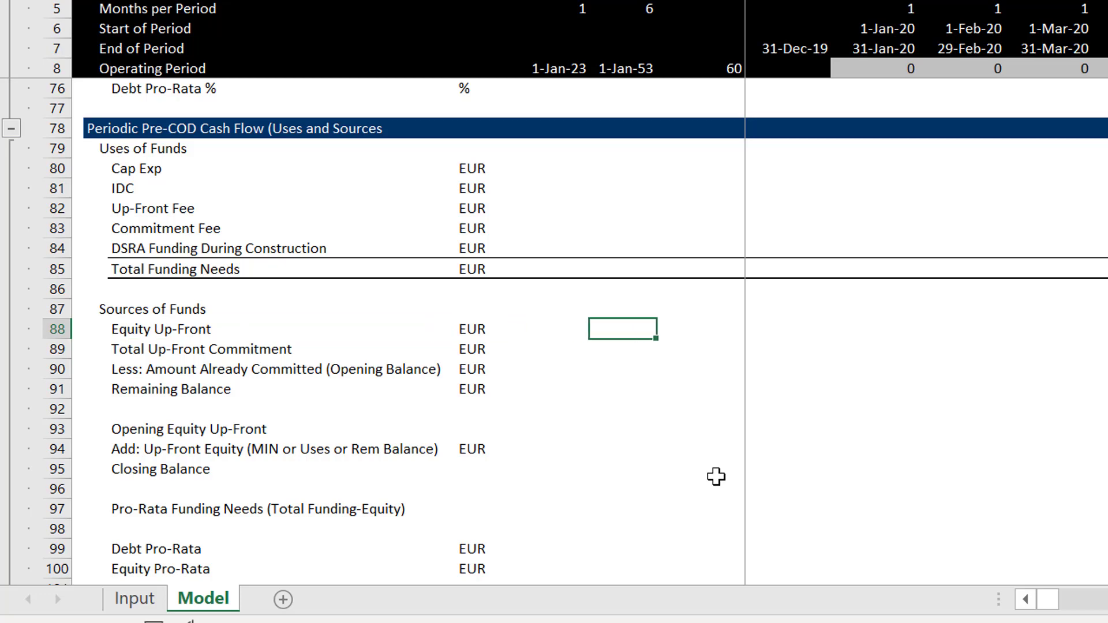
pyautogui.press('pageup')
pyautogui.press('Left')
pyautogui.press('Up')
pyautogui.press('Down')
pyautogui.press('Down')
pyautogui.press('Down')
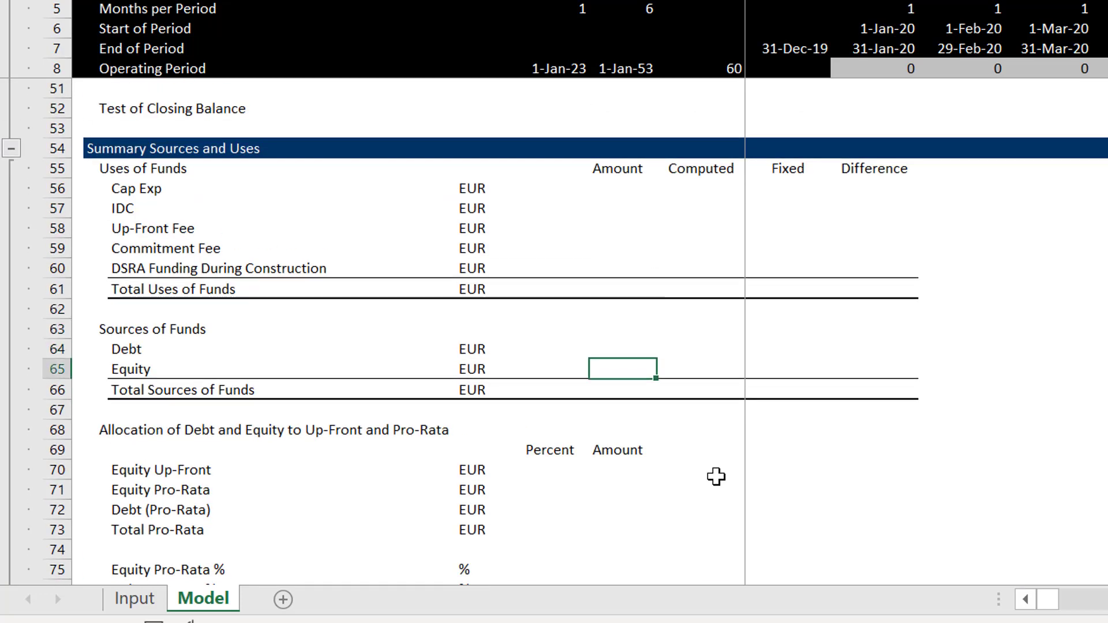
pyautogui.press('Left')
pyautogui.press('Right')
pyautogui.press('pagedown')
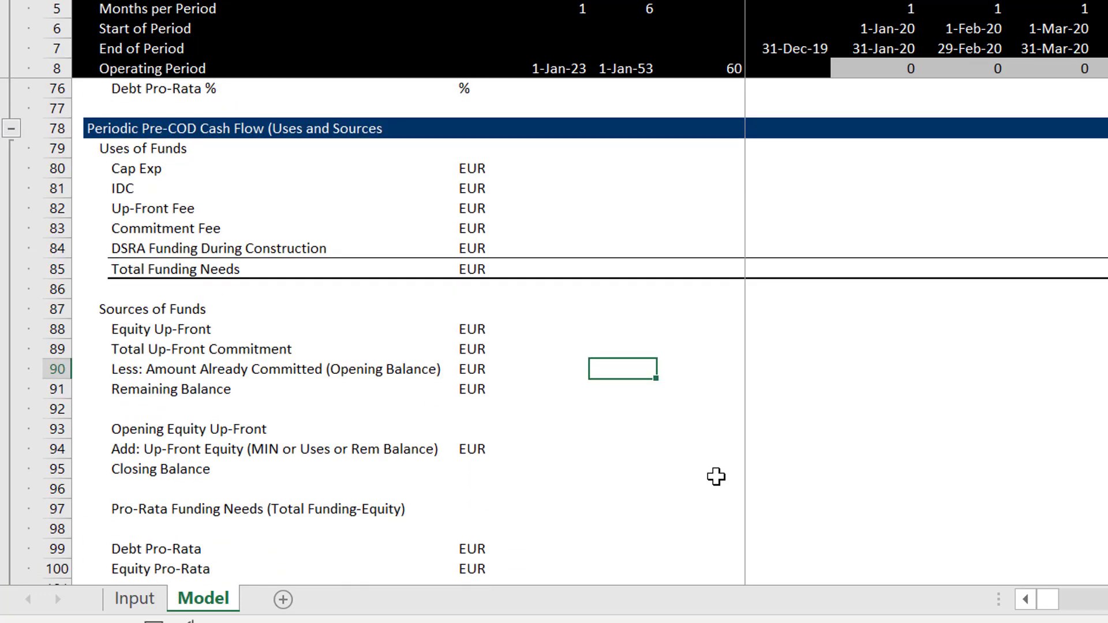
pyautogui.press('Up')
pyautogui.press('Up')
pyautogui.press('Right')
pyautogui.press('Right')
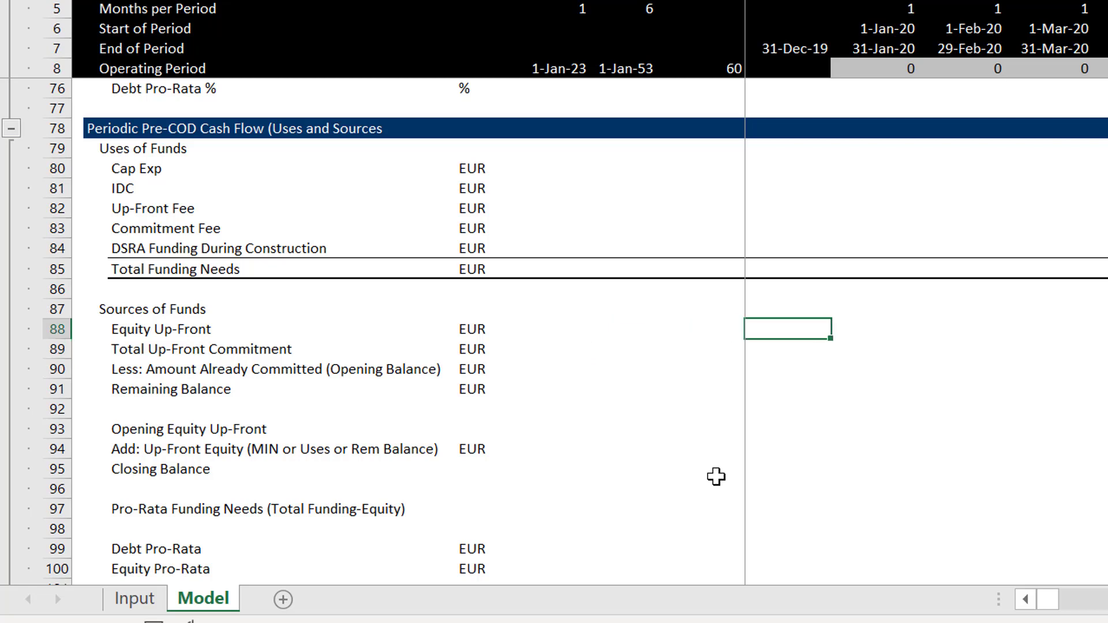
pyautogui.press('Right')
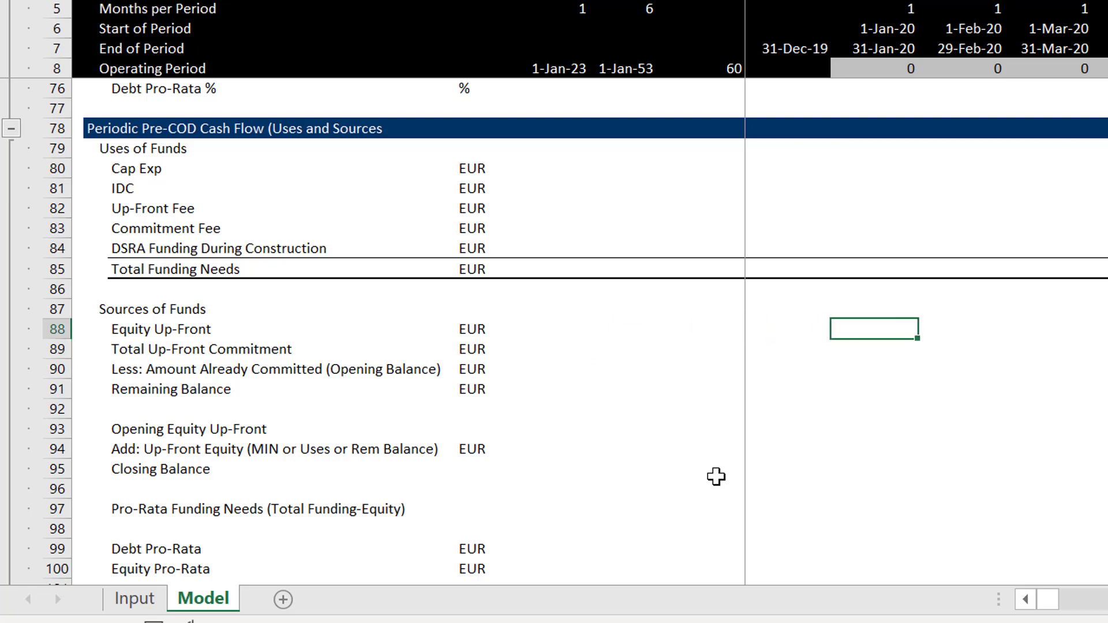
# Examine the Total Up-Front Commitment and Less: Amount Already Committed lines in the first period column
pyautogui.press('Down')
pyautogui.press('Left')
pyautogui.press('Left')
pyautogui.press('Left')
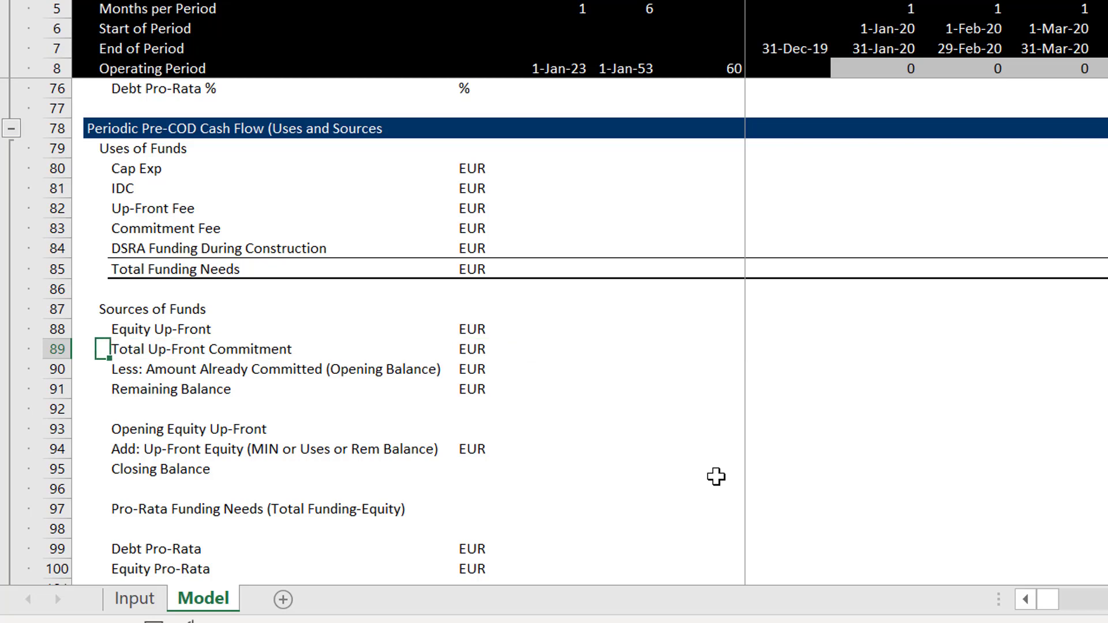
pyautogui.press('Down')
pyautogui.press('Right')
pyautogui.press('Right')
pyautogui.press('Right')
pyautogui.press('Right')
pyautogui.press('Right')
pyautogui.press('Right')
pyautogui.press('Right')
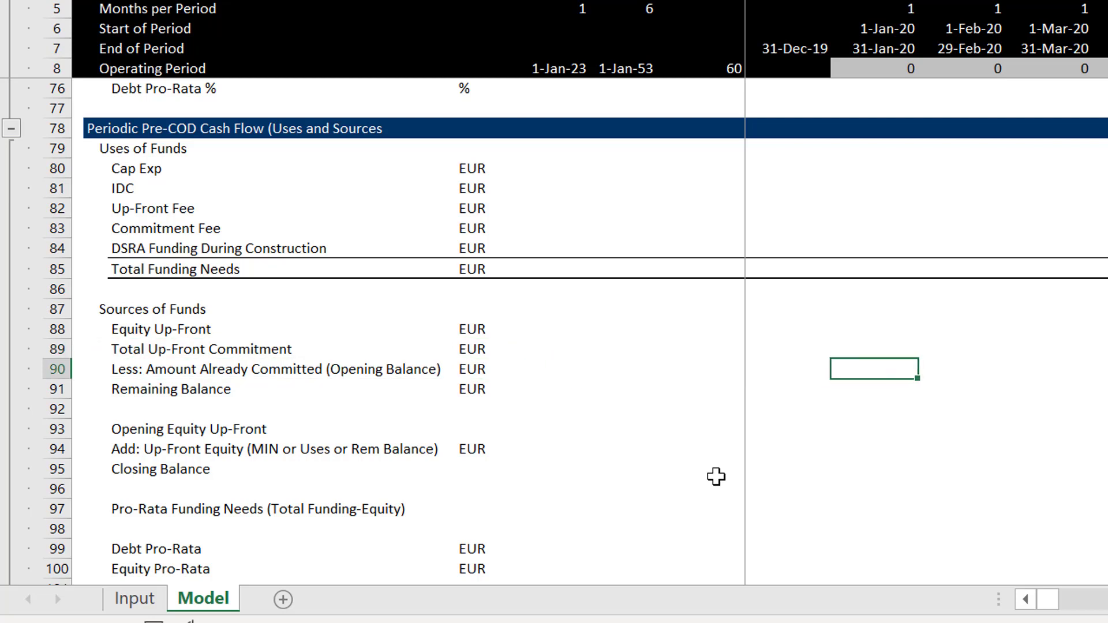
pyautogui.press('Left')
pyautogui.press('Right')
pyautogui.press('Up')
pyautogui.press('Up')
pyautogui.press('Down')
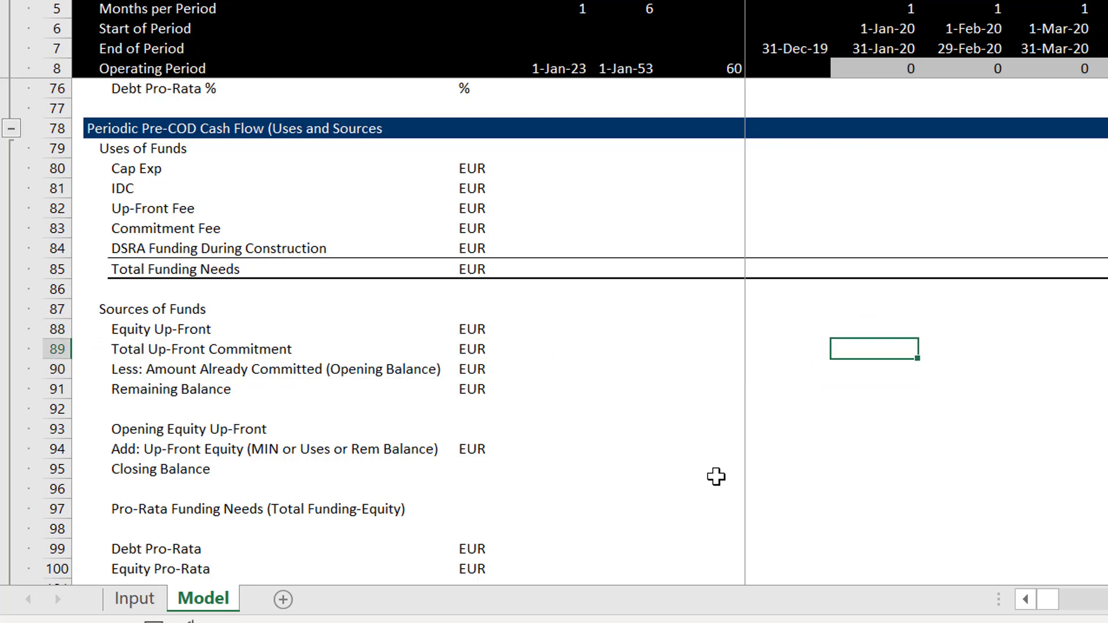
pyautogui.press('Up')
pyautogui.press('Down')
# Examine how the Opening Equity Up-Front and Add: Up-Front Equity lines relate to the amount already committed
pyautogui.press('Down')
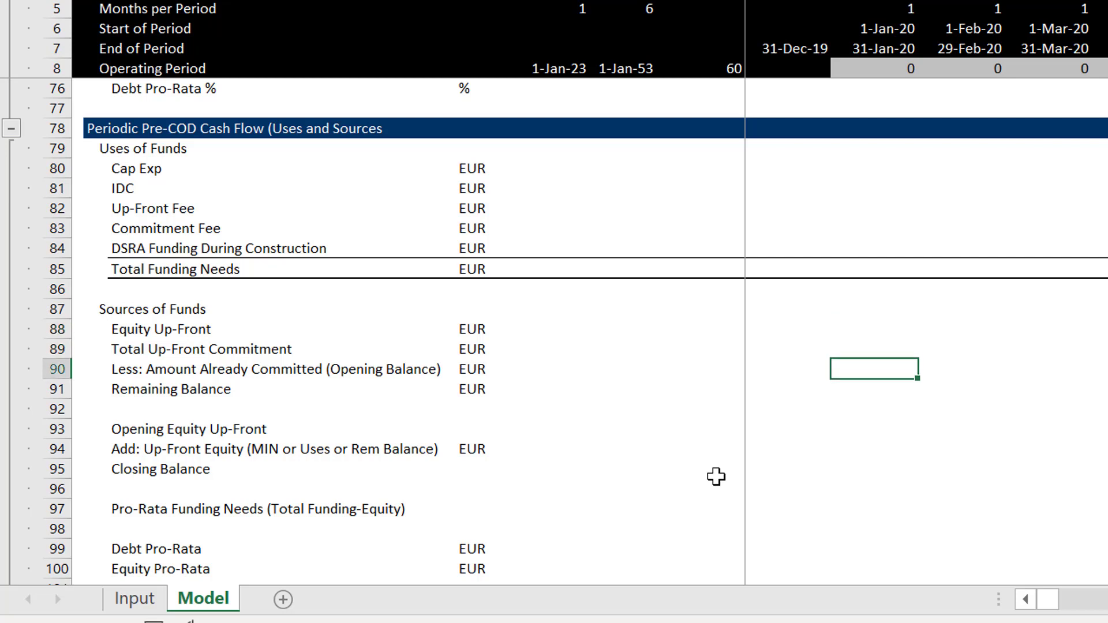
pyautogui.press('Down')
pyautogui.press('Down')
pyautogui.press('Down')
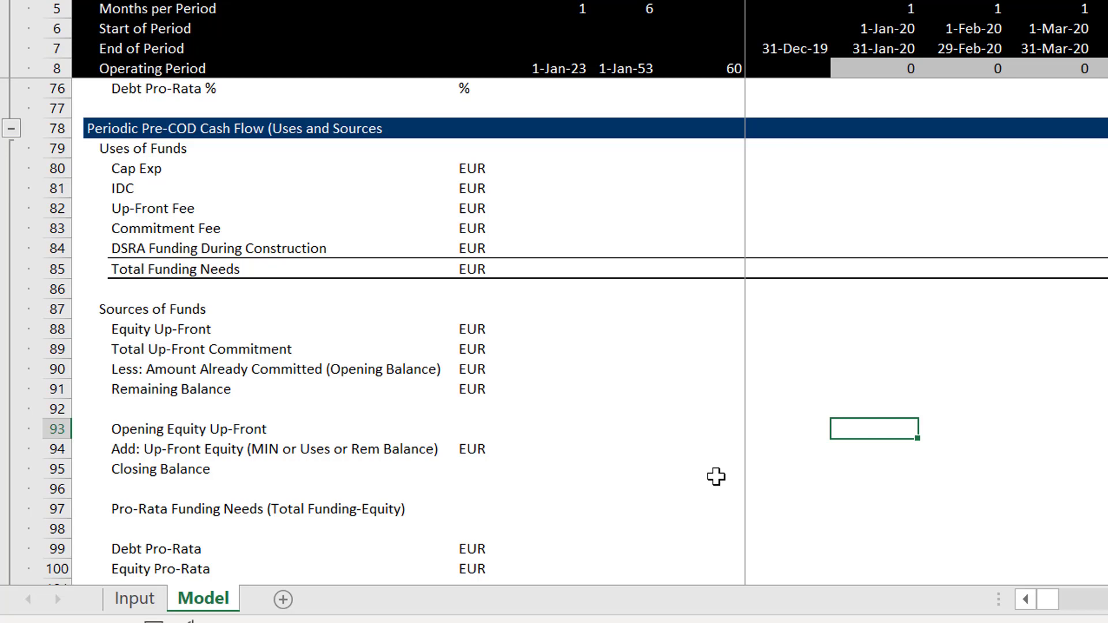
pyautogui.press('Down')
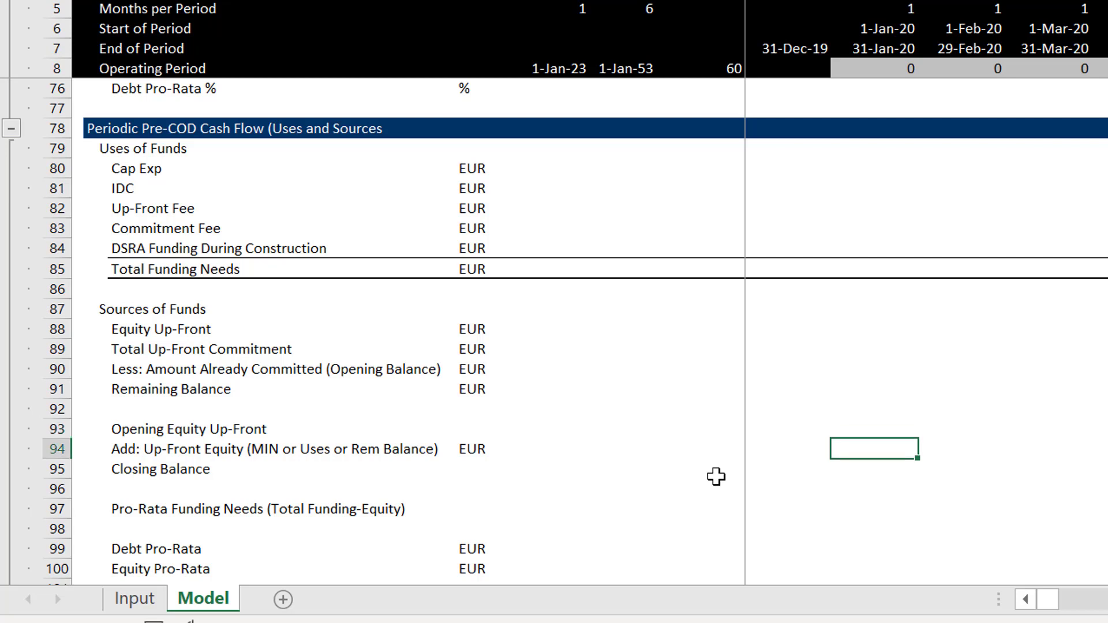
pyautogui.press('Up')
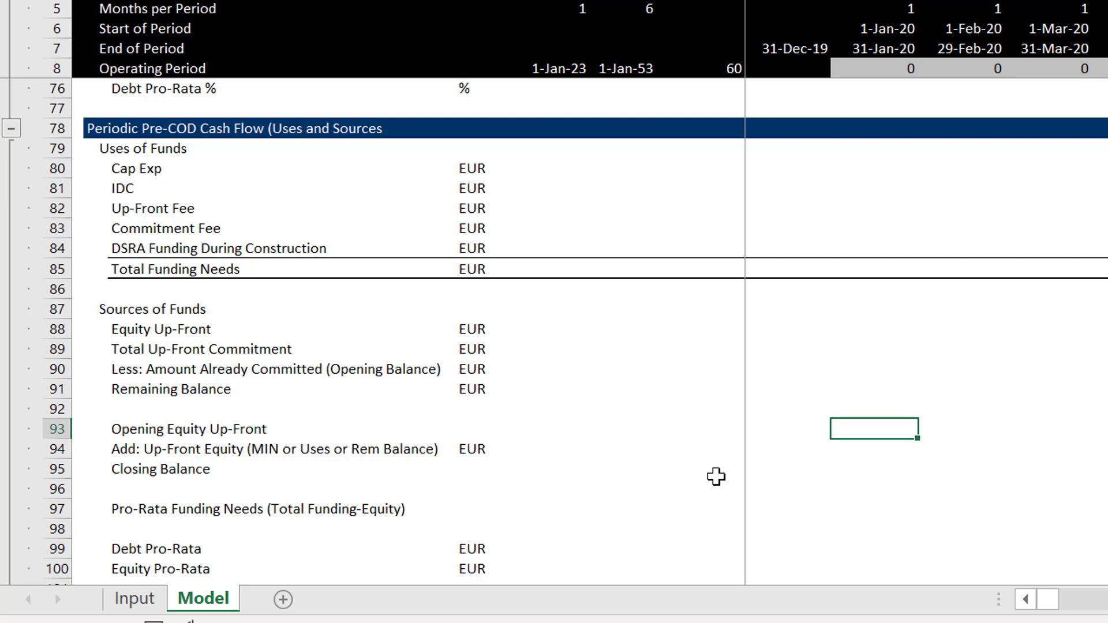
pyautogui.press('Up')
pyautogui.press('Up')
pyautogui.press('Up')
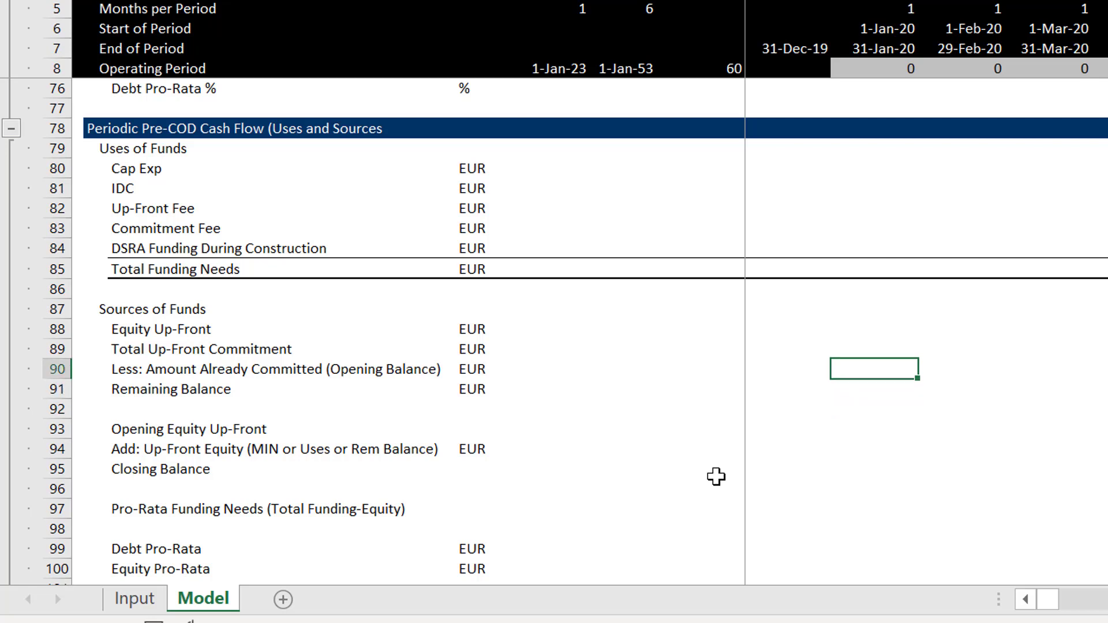
pyautogui.press('Down')
pyautogui.press('Down')
pyautogui.press('Down')
pyautogui.press('Down')
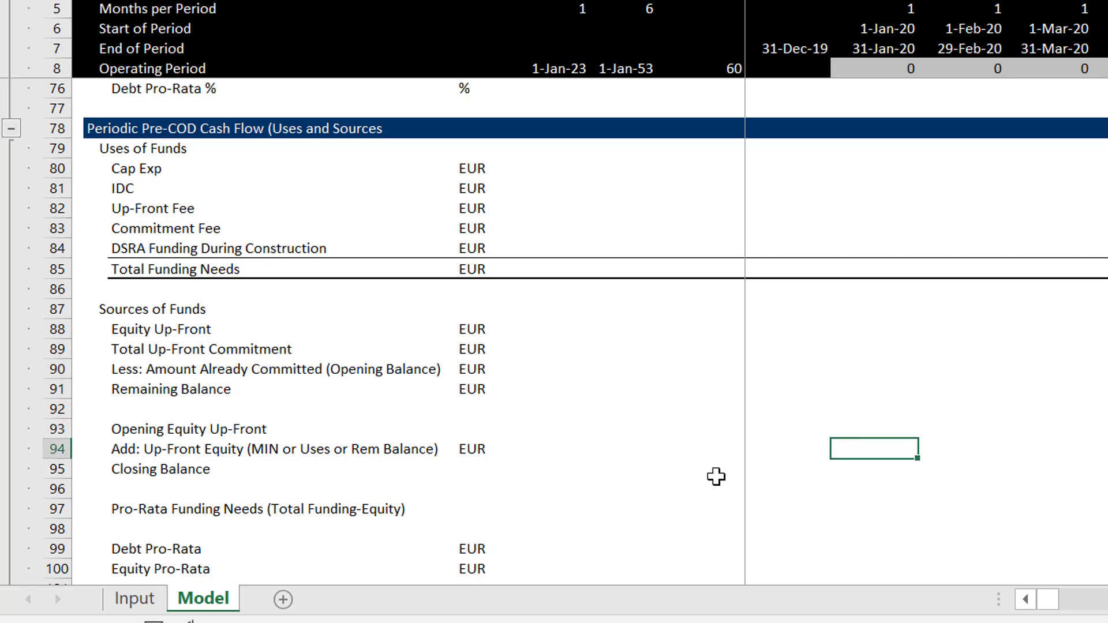
pyautogui.press('Left')
pyautogui.press('Left')
pyautogui.press('Left')
pyautogui.press('Left')
pyautogui.press('Left')
pyautogui.press('Left')
pyautogui.press('Left')
pyautogui.press('Right')
pyautogui.press('Right')
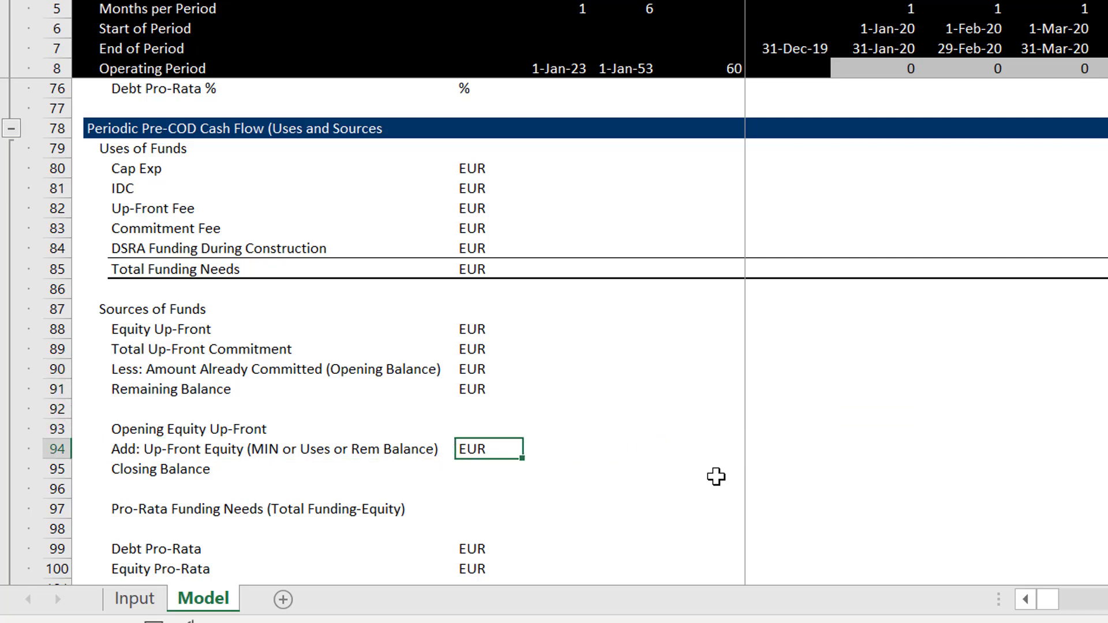
# Replace Uses with Funding in the Add: Up-Front Equity label and widen the label column to fit the text
pyautogui.press('Left')
pyautogui.press('Left')
pyautogui.press('Right')
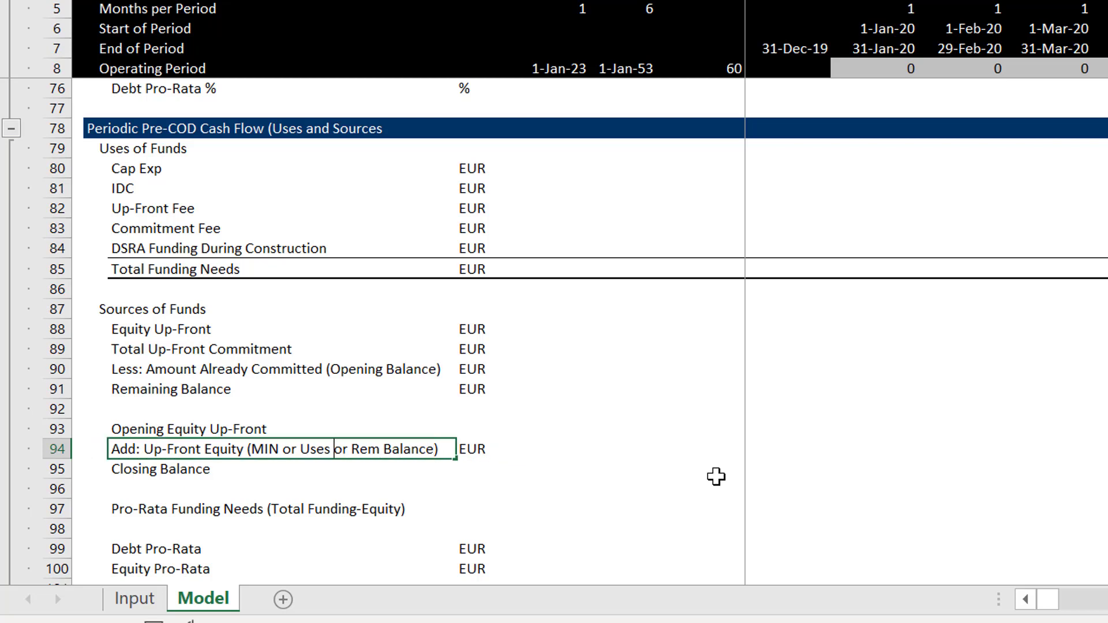
pyautogui.press('BackSpace')
pyautogui.press('BackSpace')
pyautogui.press('BackSpace')
pyautogui.press('BackSpace')
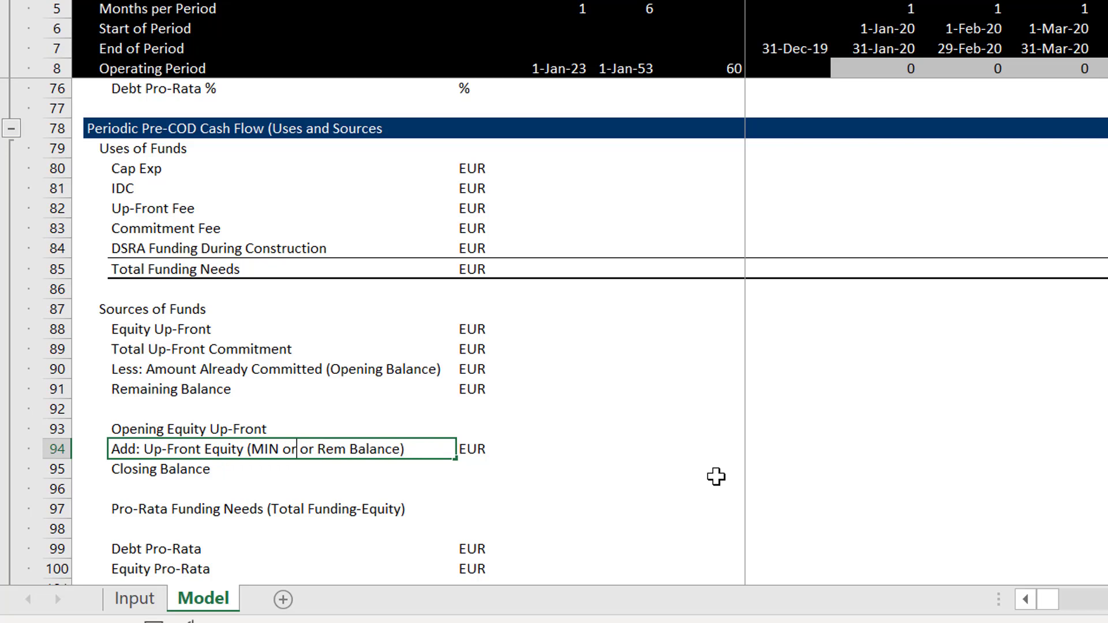
pyautogui.write('Funding')
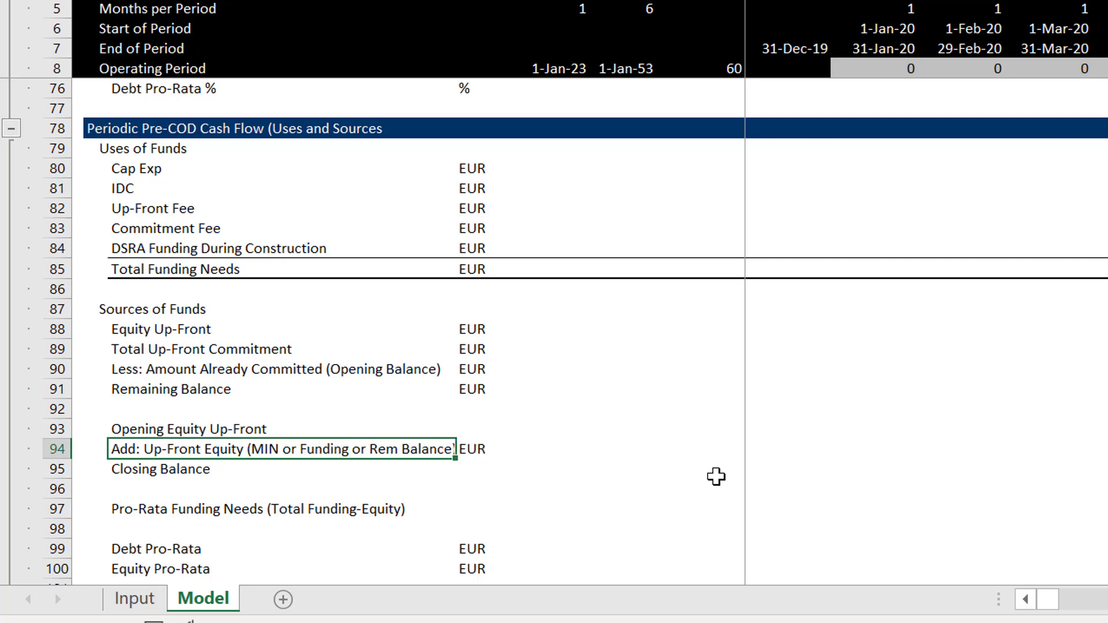
pyautogui.press('Return')
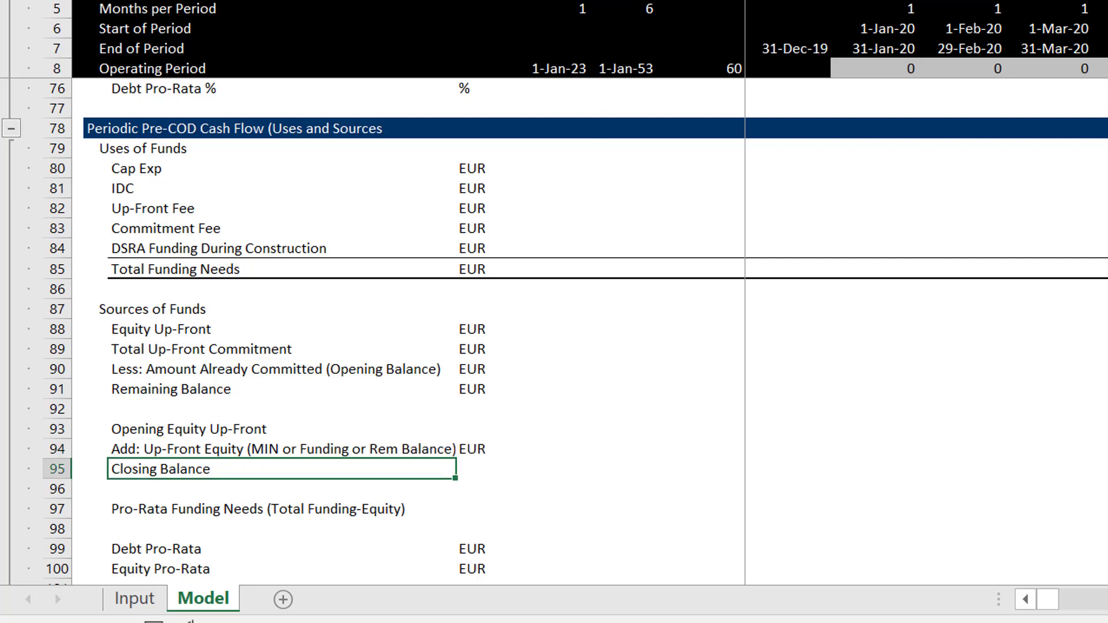
pyautogui.moveTo(455, 0); pyautogui.dragTo(500, 0)
pyautogui.press('Up')
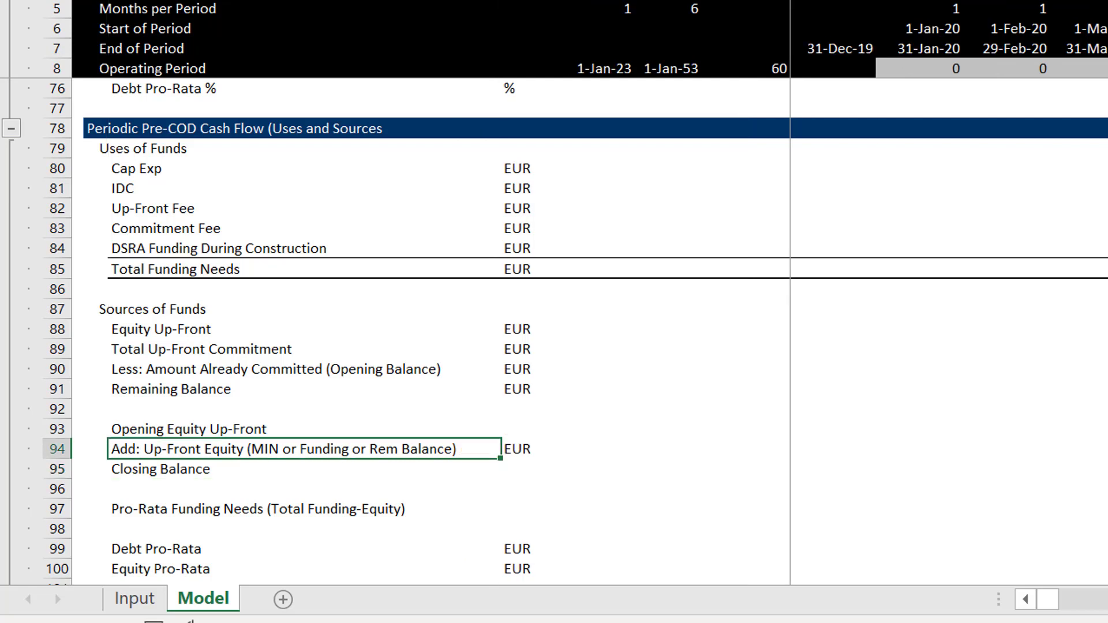
# Enter EUR as the unit for the Opening Equity Up-Front line and its Closing Balance line
pyautogui.press('Down')
pyautogui.press('Right')
pyautogui.press('Up')
pyautogui.press('Up')
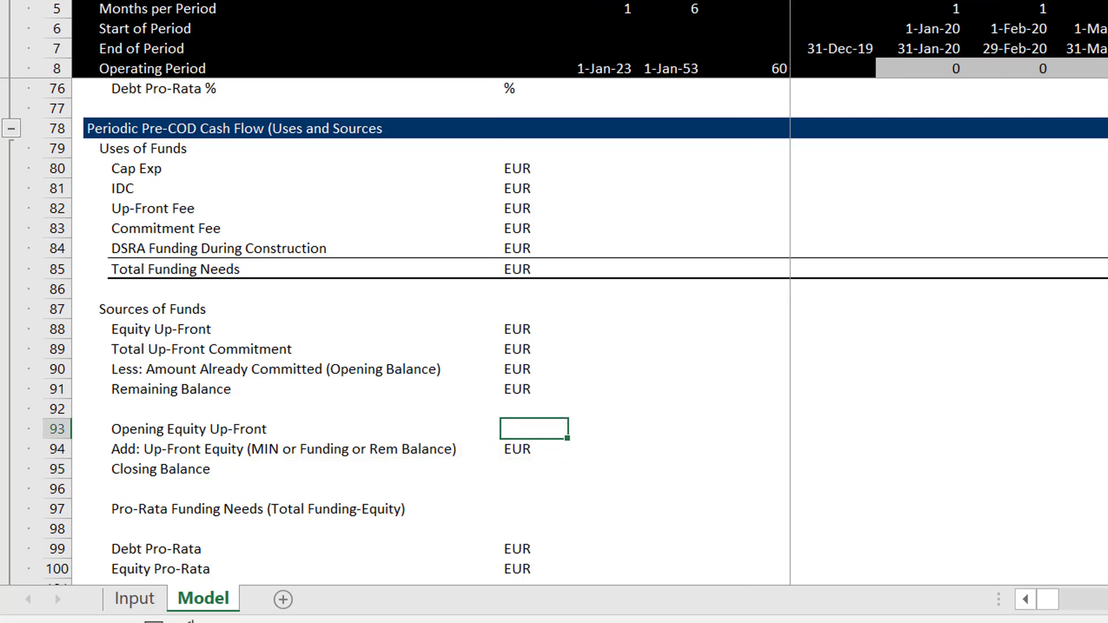
pyautogui.press('Down')
pyautogui.press('Down')
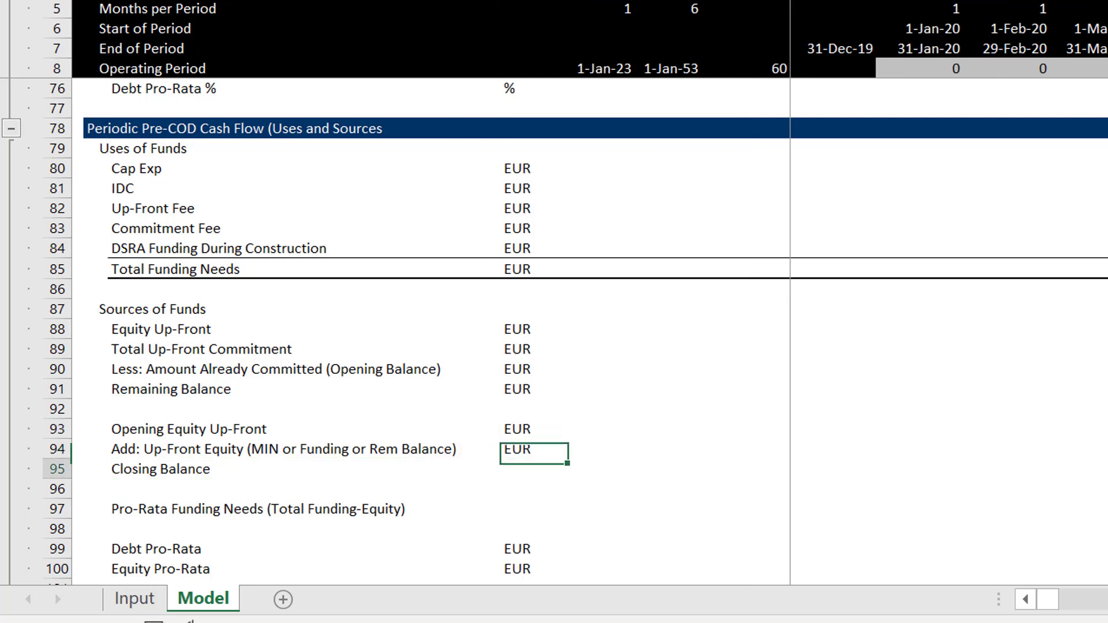
pyautogui.press('Down')
pyautogui.press('Down')
pyautogui.press('Down')
pyautogui.press('Down')
pyautogui.press('Down')
pyautogui.press('Down')
pyautogui.press('Down')
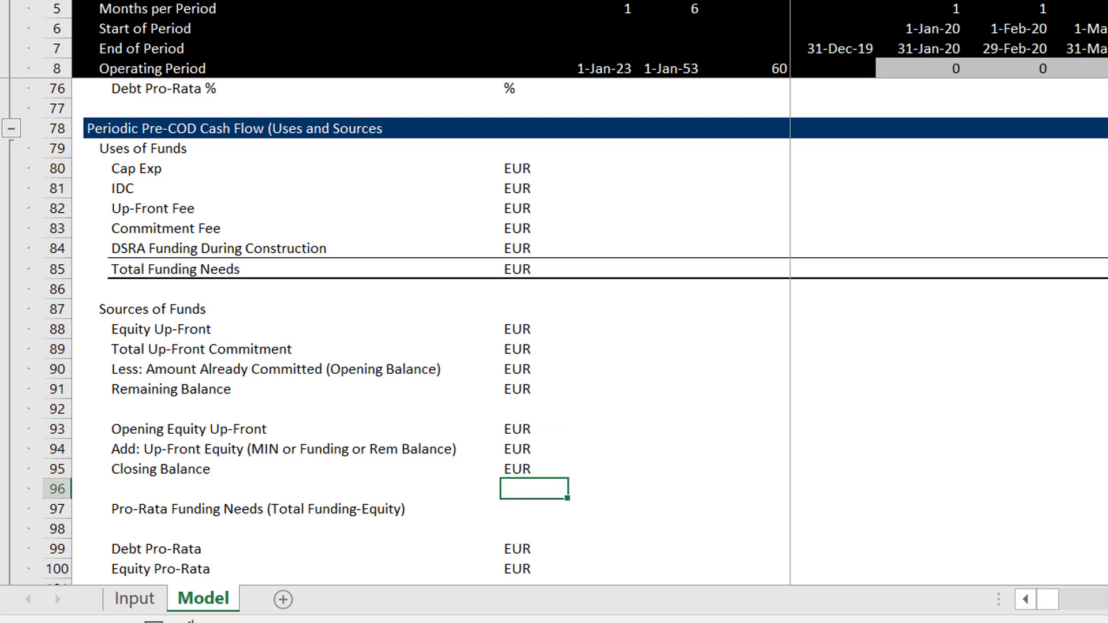
# Fill the Pro-Rata Funding Needs row with the placeholder value 1 across all period columns
pyautogui.press('Up')
pyautogui.press('Up')
pyautogui.press('Up')
pyautogui.press('Up')
pyautogui.press('Up')
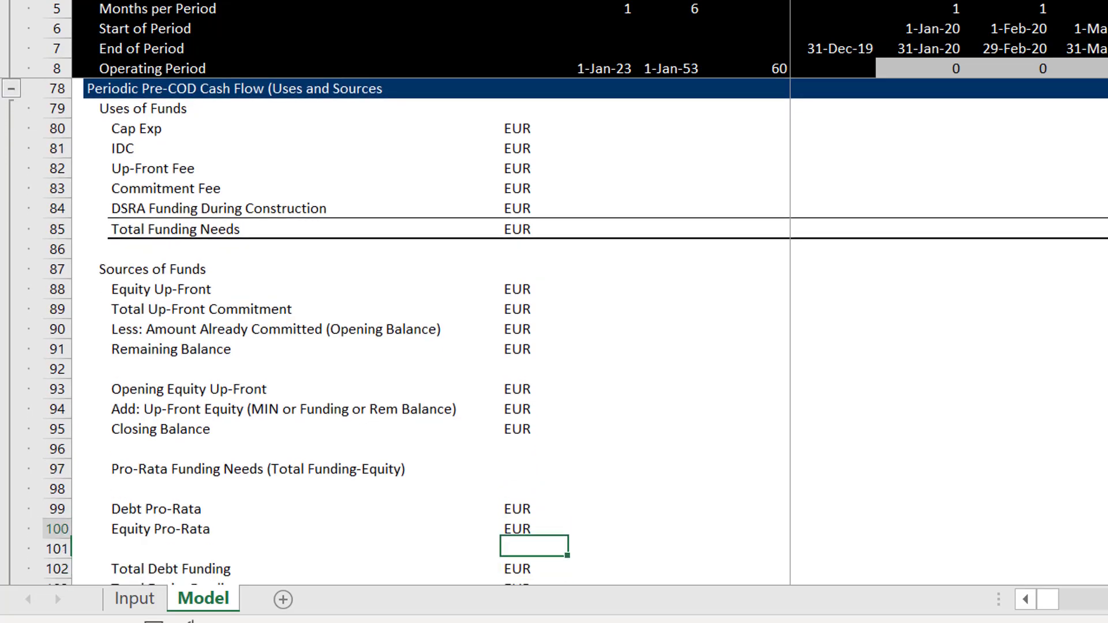
pyautogui.press('Left')
pyautogui.press('Right')
pyautogui.press('Right')
pyautogui.press('Right')
pyautogui.press('Right')
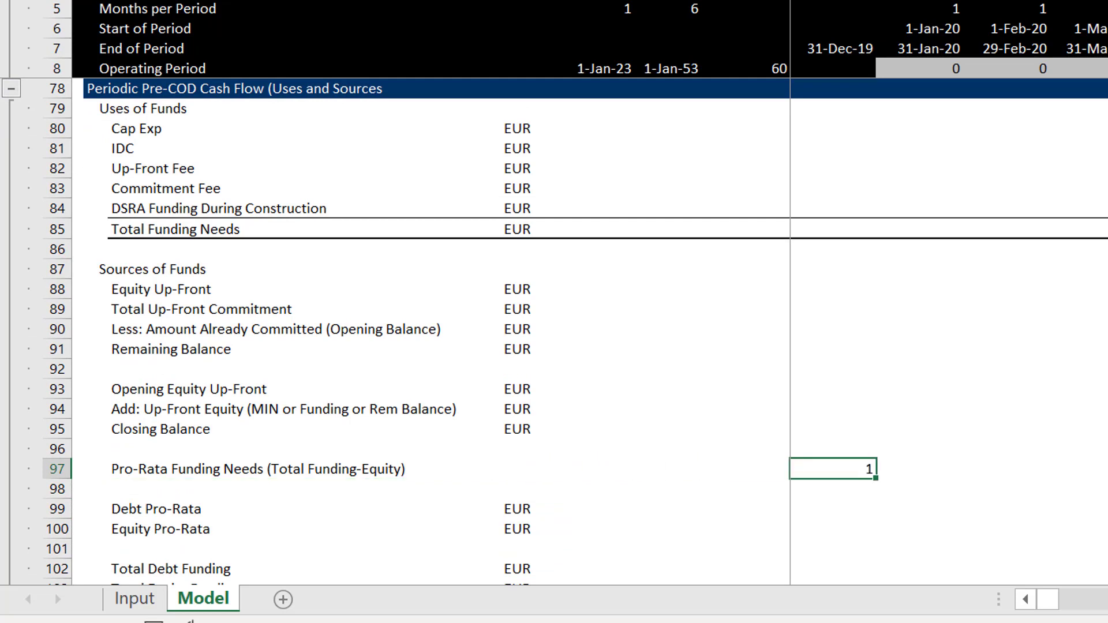
pyautogui.hotkey('ctrl', 'shift', 'Right')
pyautogui.hotkey('ctrl', 'r')
pyautogui.press('Left')
pyautogui.press('Left')
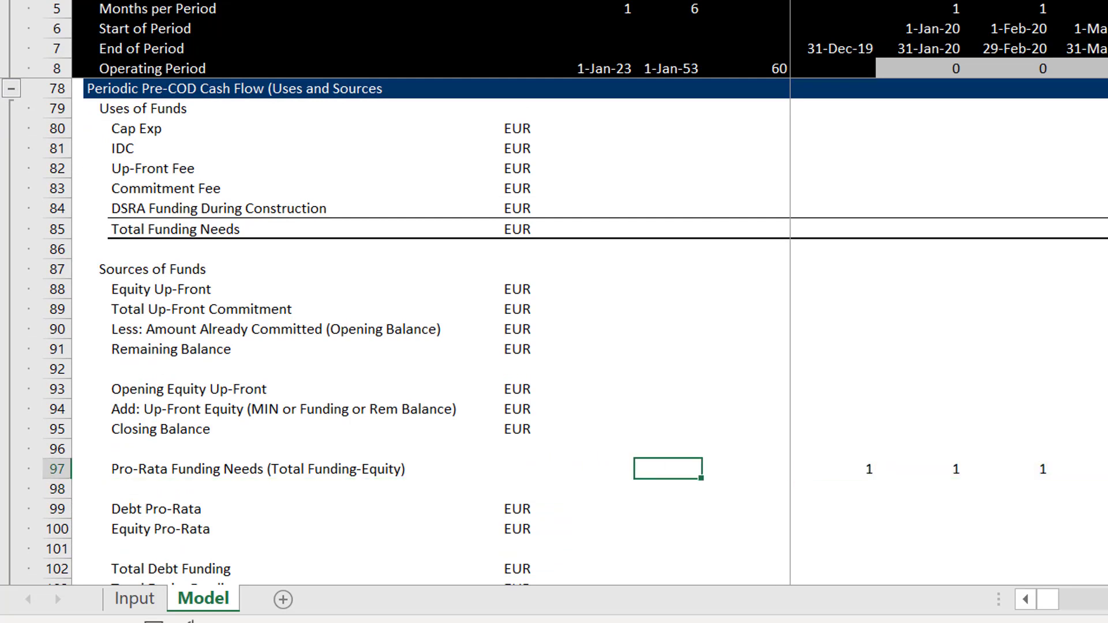
# Apply the total-row top and bottom borders to the Pro-Rata Funding Needs row, from its label through the last period
pyautogui.press('Left')
pyautogui.press('Left')
pyautogui.press('Left')
pyautogui.press('Left')
pyautogui.press('Right')
pyautogui.hotkey('ctrl', 'shift', 'Right')
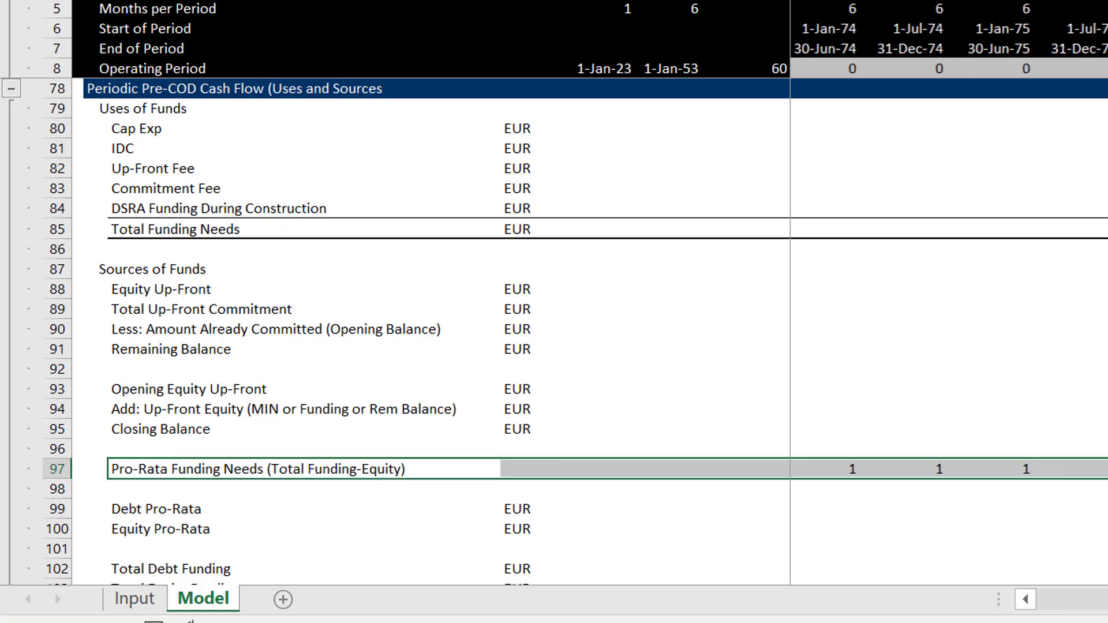
pyautogui.press('Right')
pyautogui.press('Right')
pyautogui.press('Right')
pyautogui.press('Right')
pyautogui.press('Right')
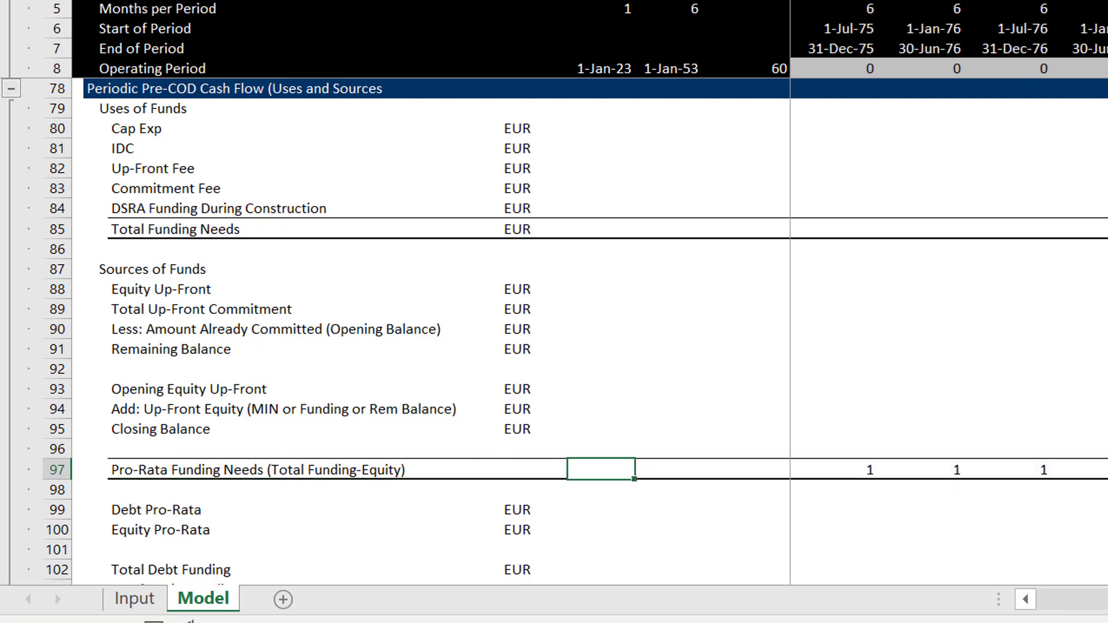
# Clear the placeholder 1 values from the period columns of the Pro-Rata Funding Needs row
pyautogui.hotkey('ctrl', 'shift', 'Right')
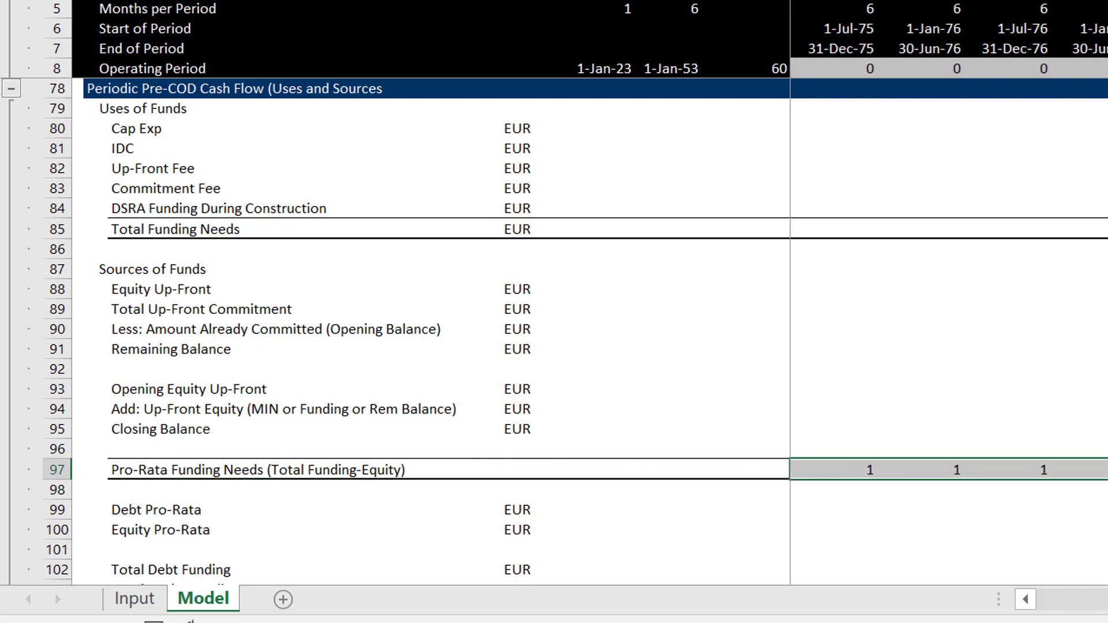
pyautogui.press('Left')
pyautogui.press('Left')
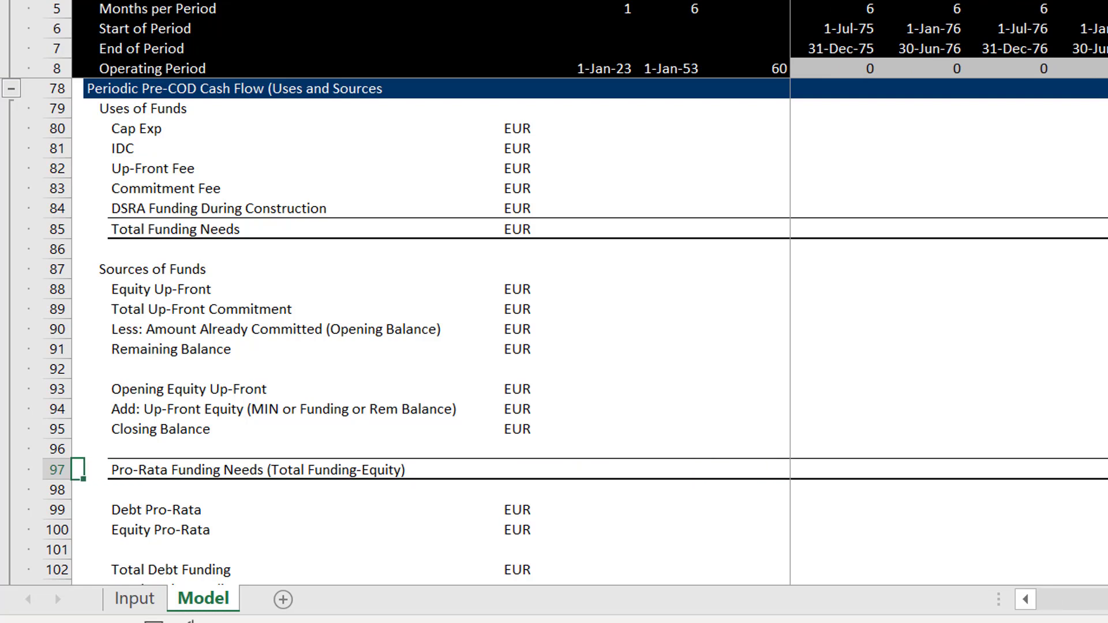
# Examine the periodic sources of funds block down to the Debt Pro-Rata and Equity Pro-Rata lines
pyautogui.press('Up')
pyautogui.press('Up')
pyautogui.press('Up')
pyautogui.press('Up')
pyautogui.press('Up')
pyautogui.press('Up')
pyautogui.press('Up')
pyautogui.press('Up')
pyautogui.press('Up')
pyautogui.press('Up')
pyautogui.press('Up')
pyautogui.press('Up')
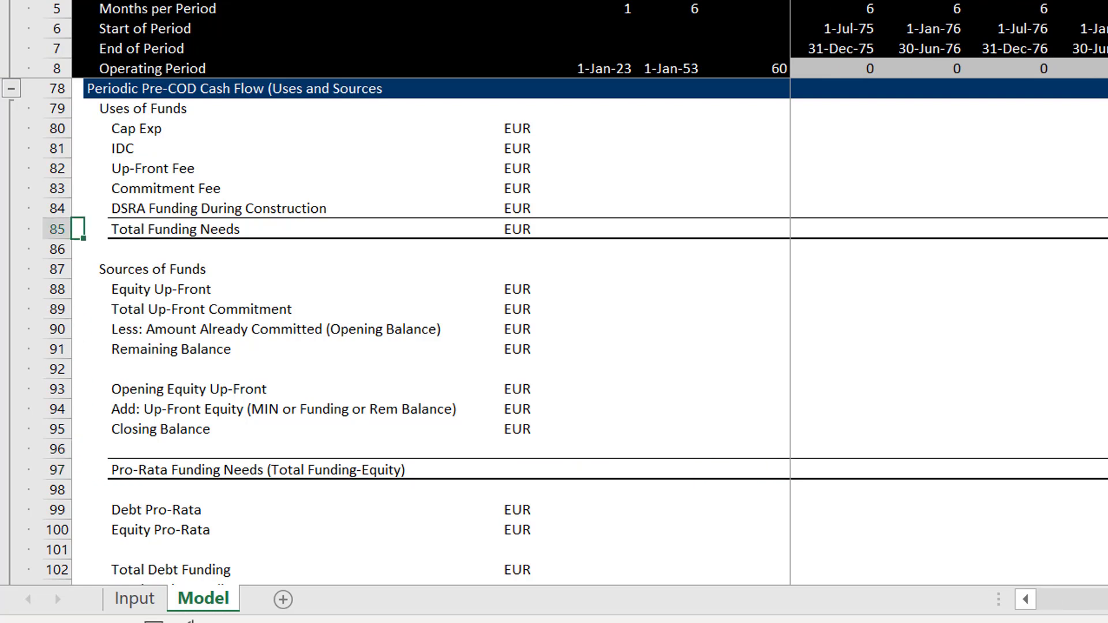
pyautogui.press('Down')
pyautogui.press('Down')
pyautogui.press('Down')
pyautogui.press('Down')
pyautogui.press('Down')
pyautogui.press('Down')
pyautogui.press('Down')
pyautogui.press('Down')
pyautogui.press('Down')
pyautogui.press('Down')
pyautogui.press('Down')
pyautogui.press('Down')
pyautogui.press('Down')
pyautogui.press('Down')
pyautogui.press('Down')
pyautogui.press('Down')
pyautogui.press('Down')
pyautogui.press('Down')
pyautogui.press('Down')
pyautogui.press('Down')
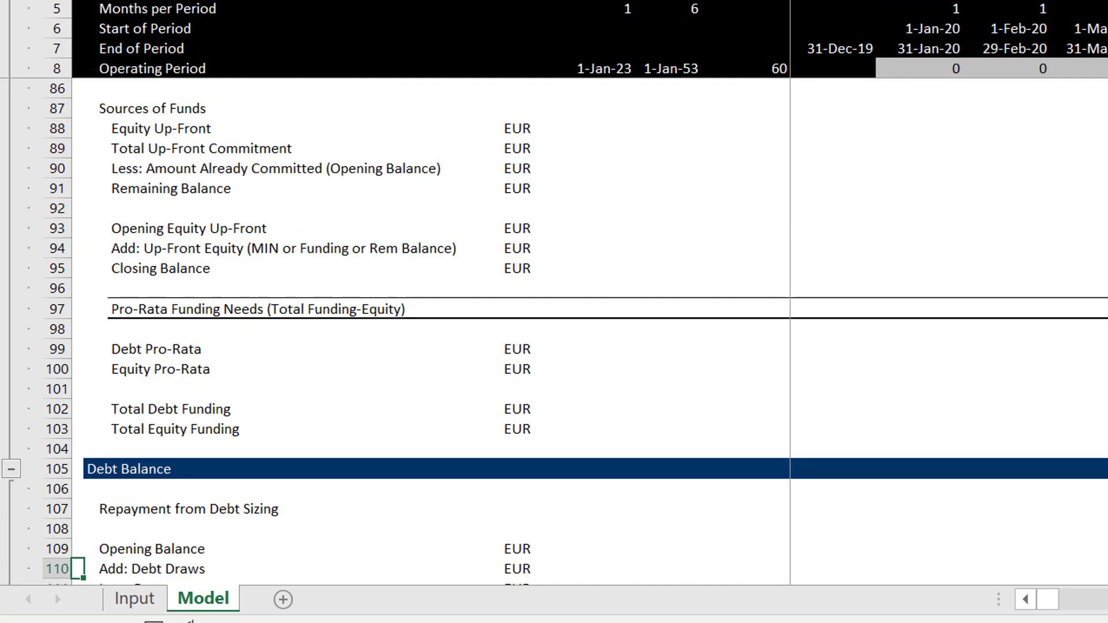
pyautogui.press('Up')
pyautogui.press('Up')
pyautogui.press('Up')
pyautogui.press('Up')
pyautogui.press('Up')
pyautogui.press('Up')
pyautogui.press('Up')
pyautogui.press('Up')
pyautogui.press('Up')
pyautogui.press('Up')
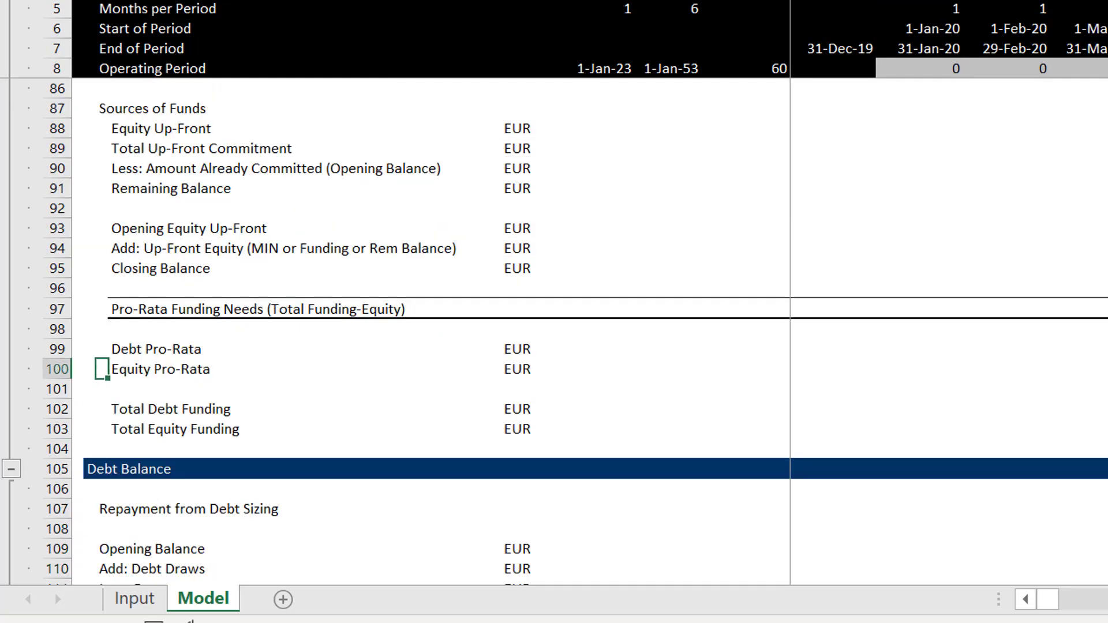
pyautogui.press('Right')
pyautogui.press('Right')
pyautogui.press('Up')
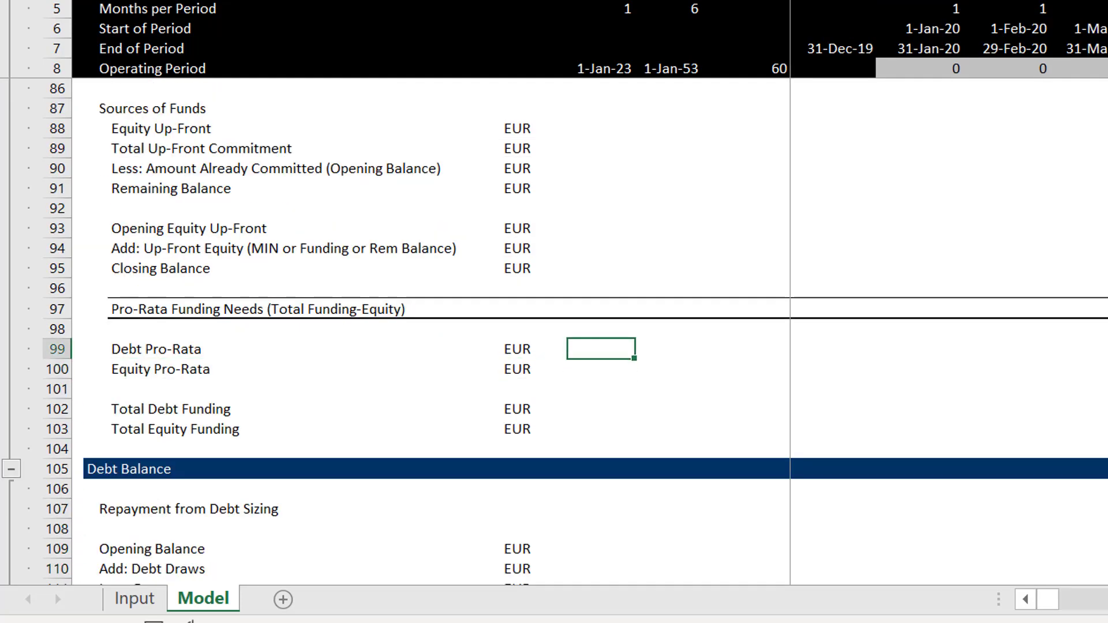
# Examine the summary allocation block with its Equity Pro-Rata % and Debt Pro-Rata % lines
pyautogui.press('pageup')
pyautogui.press('pageup')
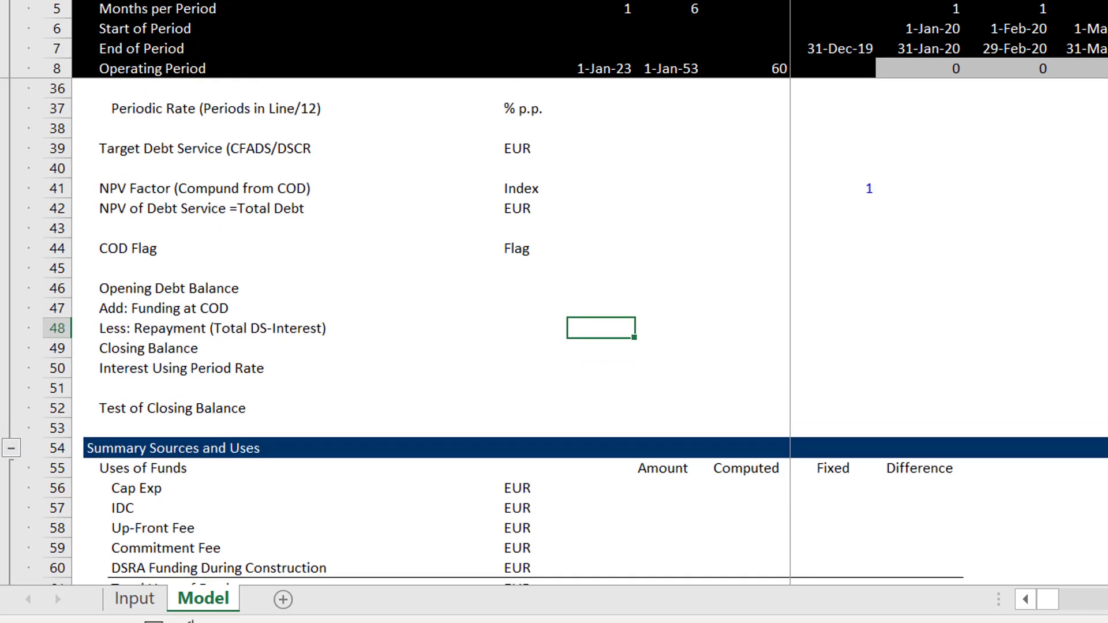
pyautogui.press('Down')
pyautogui.press('Down')
pyautogui.press('Up')
pyautogui.press('Up')
pyautogui.press('Down')
pyautogui.press('Down')
pyautogui.press('Down')
pyautogui.press('Down')
pyautogui.press('Down')
pyautogui.press('Down')
pyautogui.press('Down')
pyautogui.press('Down')
pyautogui.press('Down')
pyautogui.press('Down')
pyautogui.press('Down')
pyautogui.press('Down')
pyautogui.press('Down')
pyautogui.press('Down')
pyautogui.press('Down')
pyautogui.press('Down')
pyautogui.press('Down')
pyautogui.press('Down')
pyautogui.press('Down')
pyautogui.press('Down')
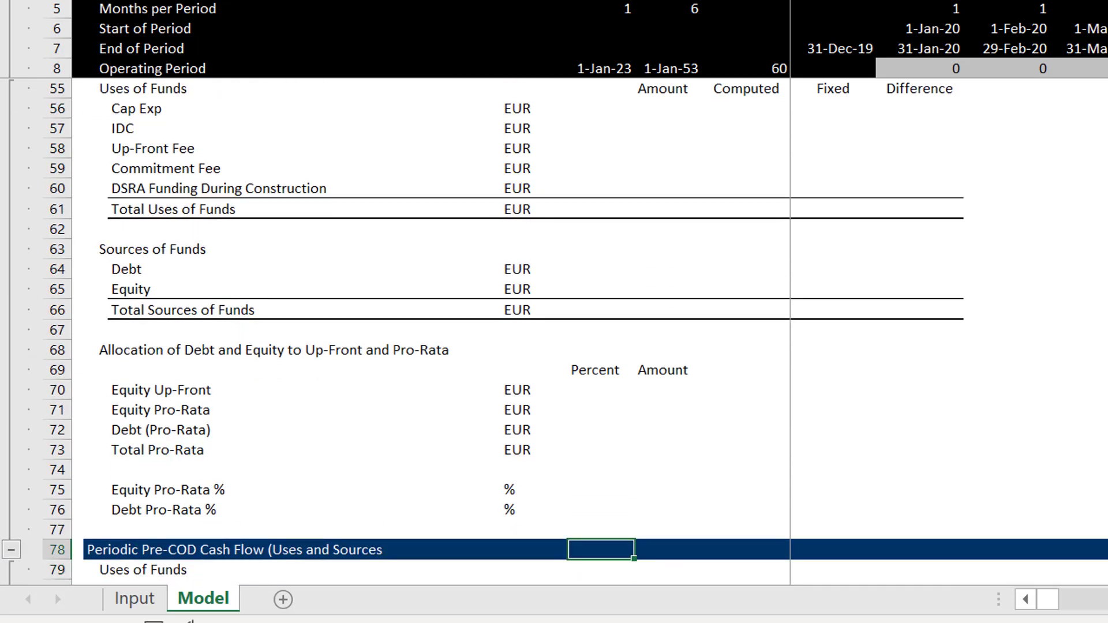
pyautogui.press('Up')
pyautogui.press('Up')
pyautogui.press('Up')
pyautogui.press('Up')
pyautogui.press('Down')
pyautogui.press('Down')
pyautogui.press('pagedown')
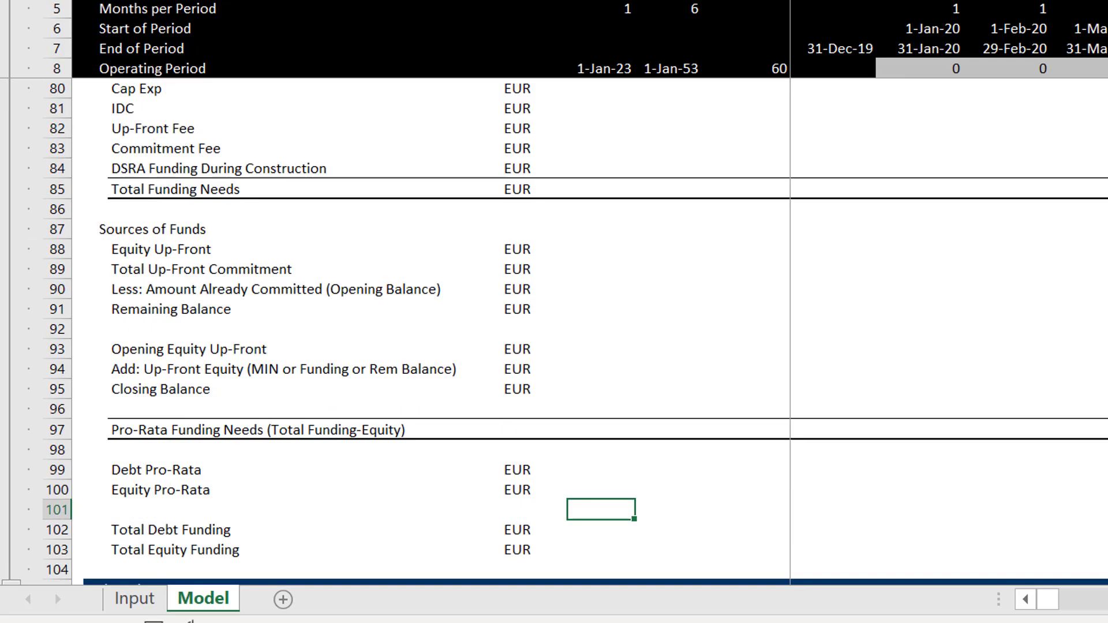
# Examine the Debt Balance section, including interest, fee and commitment lines, and the start of the DSRA section
pyautogui.press('Down')
pyautogui.press('Down')
pyautogui.press('Down')
pyautogui.press('Down')
pyautogui.press('Down')
pyautogui.press('Down')
pyautogui.press('Down')
pyautogui.press('Down')
pyautogui.press('Down')
pyautogui.press('Down')
pyautogui.press('Down')
pyautogui.press('Down')
pyautogui.press('Down')
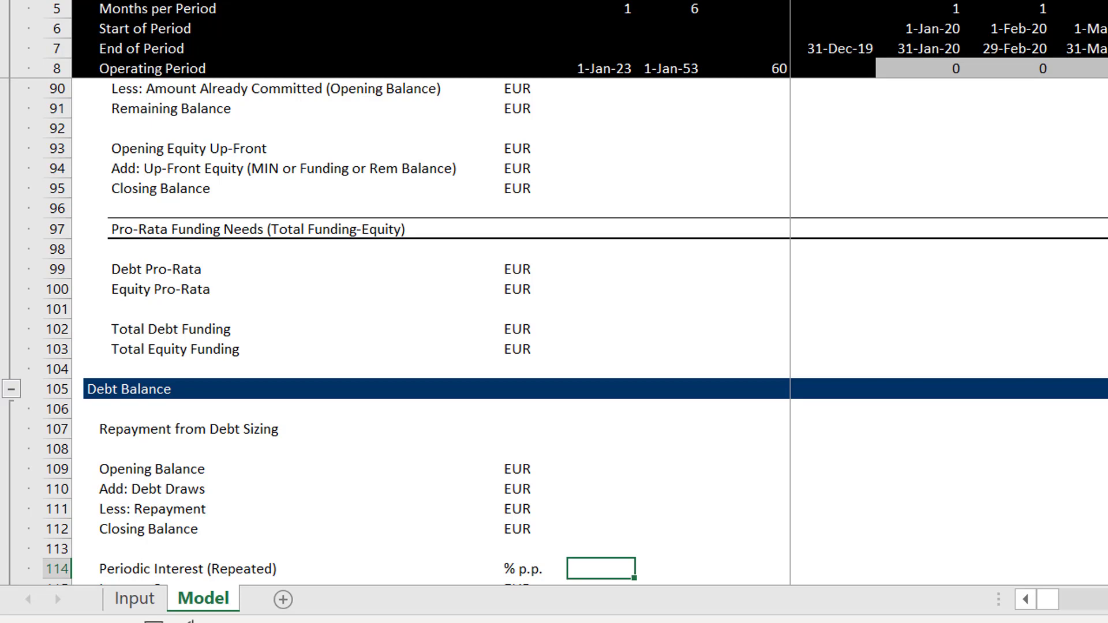
pyautogui.press('Down')
pyautogui.press('Down')
pyautogui.press('Down')
pyautogui.press('Down')
pyautogui.press('Down')
pyautogui.press('Down')
pyautogui.press('Down')
pyautogui.press('Down')
pyautogui.press('Down')
pyautogui.press('Down')
pyautogui.press('Down')
pyautogui.press('Down')
pyautogui.press('Down')
pyautogui.press('Down')
pyautogui.press('Down')
pyautogui.press('Down')
pyautogui.press('Down')
pyautogui.press('Down')
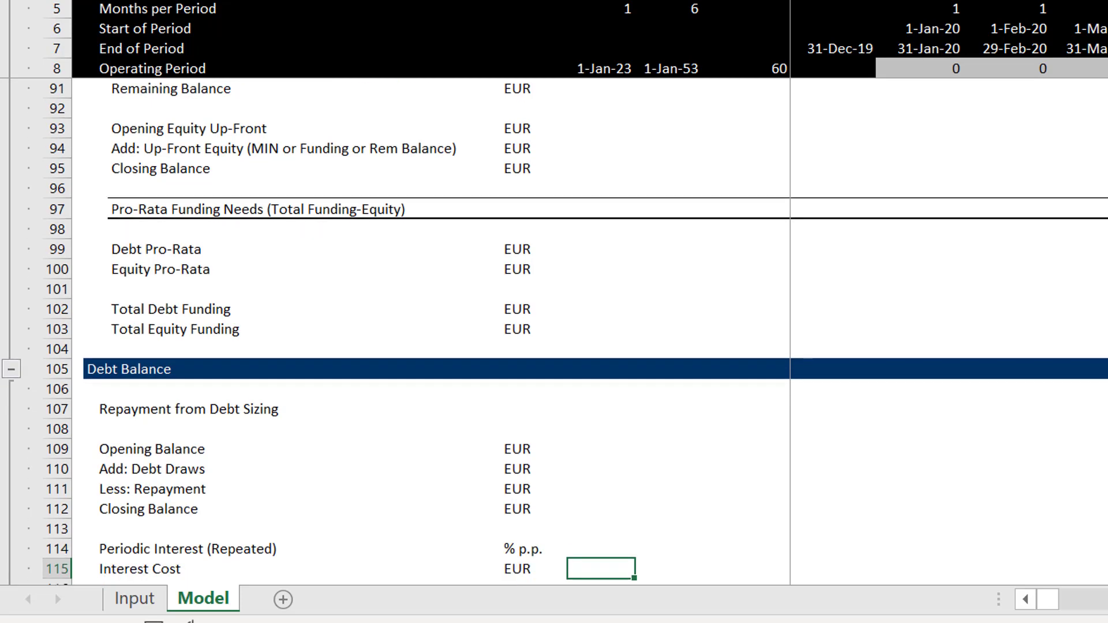
pyautogui.press('Down')
pyautogui.press('Down')
pyautogui.press('Down')
pyautogui.press('Down')
pyautogui.press('Down')
pyautogui.press('Down')
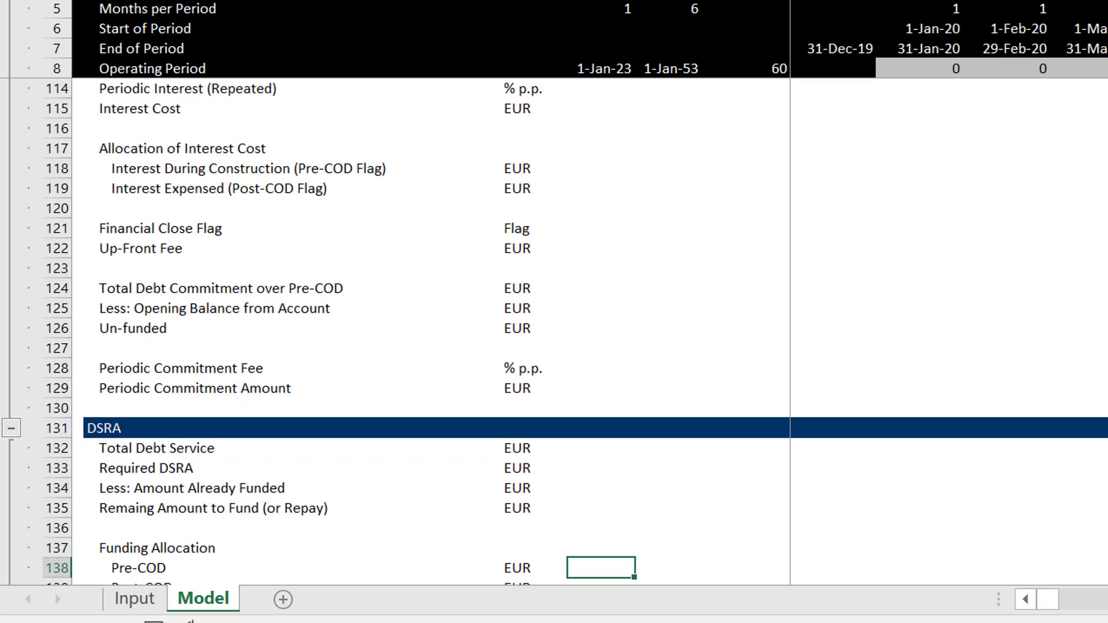
pyautogui.press('Up')
pyautogui.press('Up')
pyautogui.press('Up')
pyautogui.press('Up')
pyautogui.press('Up')
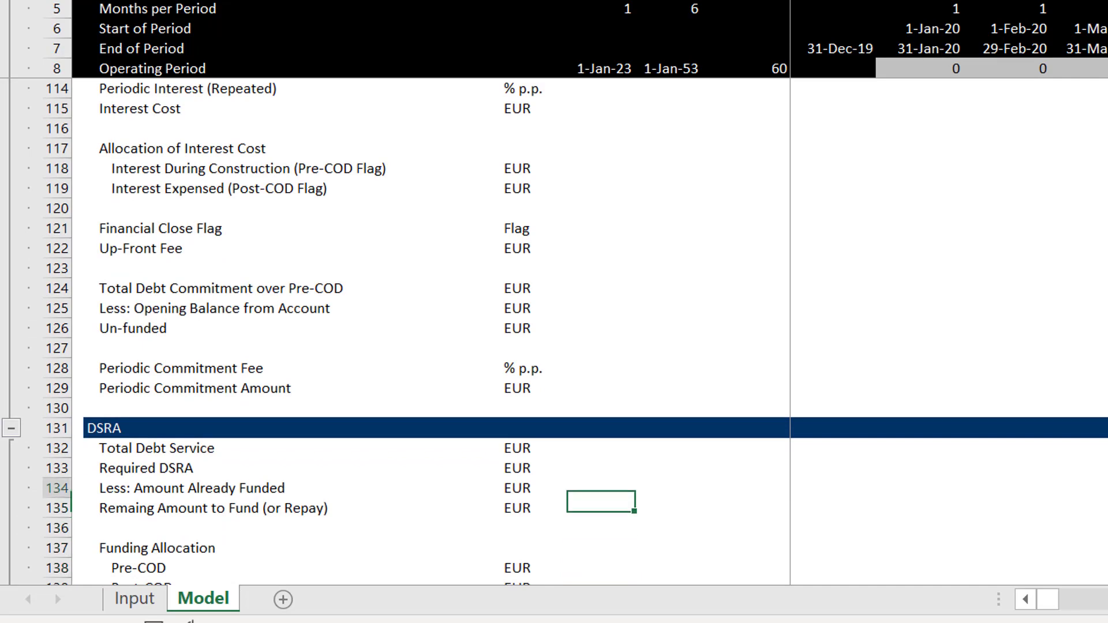
pyautogui.press('Up')
pyautogui.press('Up')
pyautogui.press('Up')
pyautogui.press('Up')
pyautogui.press('Up')
pyautogui.press('Up')
pyautogui.press('Up')
pyautogui.press('Up')
pyautogui.press('Up')
pyautogui.press('Up')
pyautogui.press('Up')
pyautogui.press('Up')
pyautogui.press('Up')
pyautogui.press('Up')
pyautogui.press('Up')
pyautogui.press('Up')
pyautogui.press('Up')
pyautogui.press('Up')
pyautogui.press('Up')
pyautogui.press('Up')
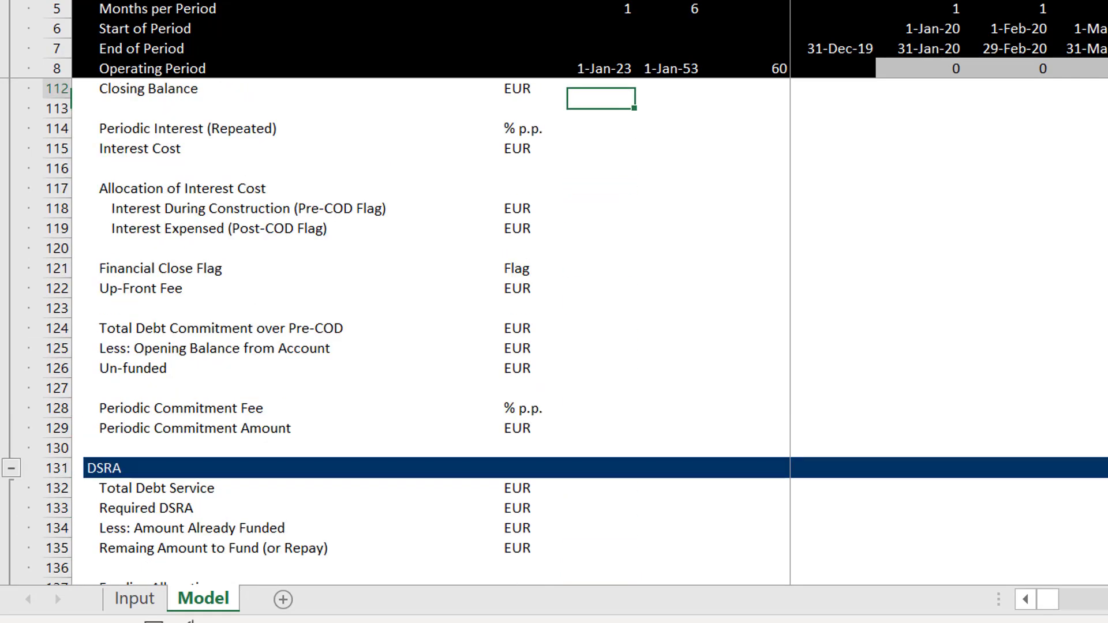
# Examine how the periodic uses and Total Debt Funding lines relate to the Debt Balance draws, repayment and interest lines
pyautogui.press('Up')
pyautogui.press('Up')
pyautogui.press('Up')
pyautogui.press('Up')
pyautogui.press('Up')
pyautogui.press('Up')
pyautogui.press('Up')
pyautogui.press('Up')
pyautogui.press('Up')
pyautogui.press('Up')
pyautogui.press('Up')
pyautogui.press('Up')
pyautogui.press('Up')
pyautogui.press('Up')
pyautogui.press('Up')
pyautogui.press('Up')
pyautogui.press('Up')
pyautogui.press('Up')
pyautogui.press('Up')
pyautogui.press('Up')
pyautogui.press('Down')
pyautogui.press('Down')
pyautogui.press('Down')
pyautogui.press('Down')
pyautogui.press('Down')
pyautogui.press('Down')
pyautogui.press('Down')
pyautogui.press('Down')
pyautogui.press('Down')
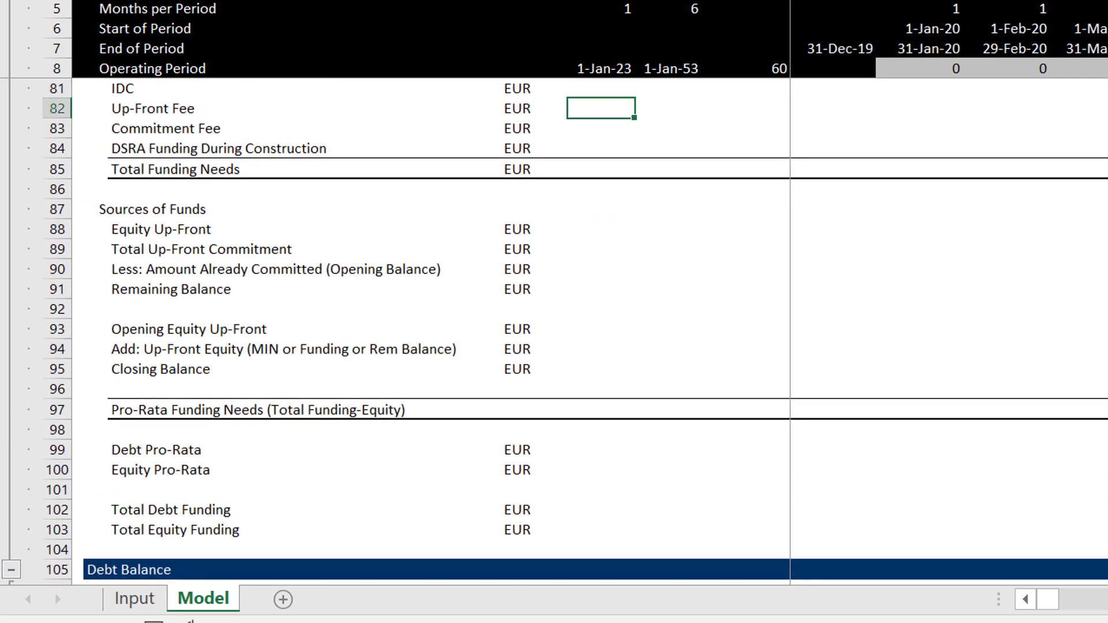
pyautogui.press('Down')
pyautogui.press('Down')
pyautogui.press('Down')
pyautogui.press('Down')
pyautogui.press('Down')
pyautogui.press('Down')
pyautogui.press('Down')
pyautogui.press('Down')
pyautogui.press('Down')
pyautogui.press('Down')
pyautogui.press('Down')
pyautogui.press('Down')
pyautogui.press('Down')
pyautogui.press('Down')
pyautogui.press('Down')
pyautogui.press('Down')
pyautogui.press('Down')
pyautogui.press('Down')
pyautogui.press('Down')
pyautogui.press('Down')
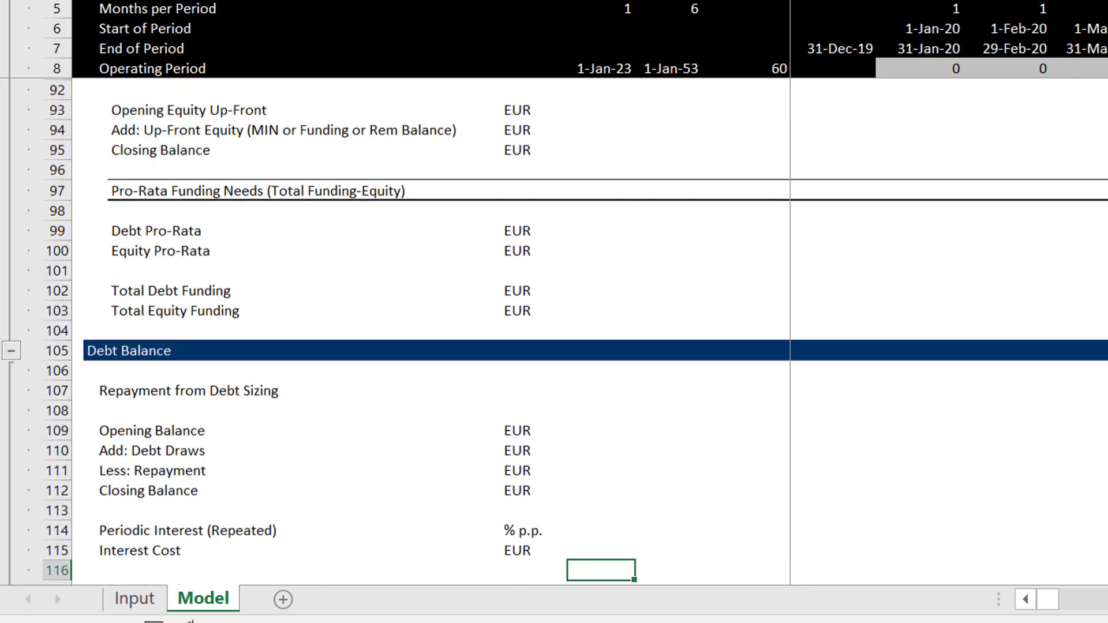
pyautogui.press('Down')
pyautogui.press('Down')
pyautogui.press('Up')
pyautogui.press('Up')
pyautogui.press('Up')
pyautogui.press('Up')
pyautogui.press('Up')
pyautogui.press('Up')
pyautogui.press('Up')
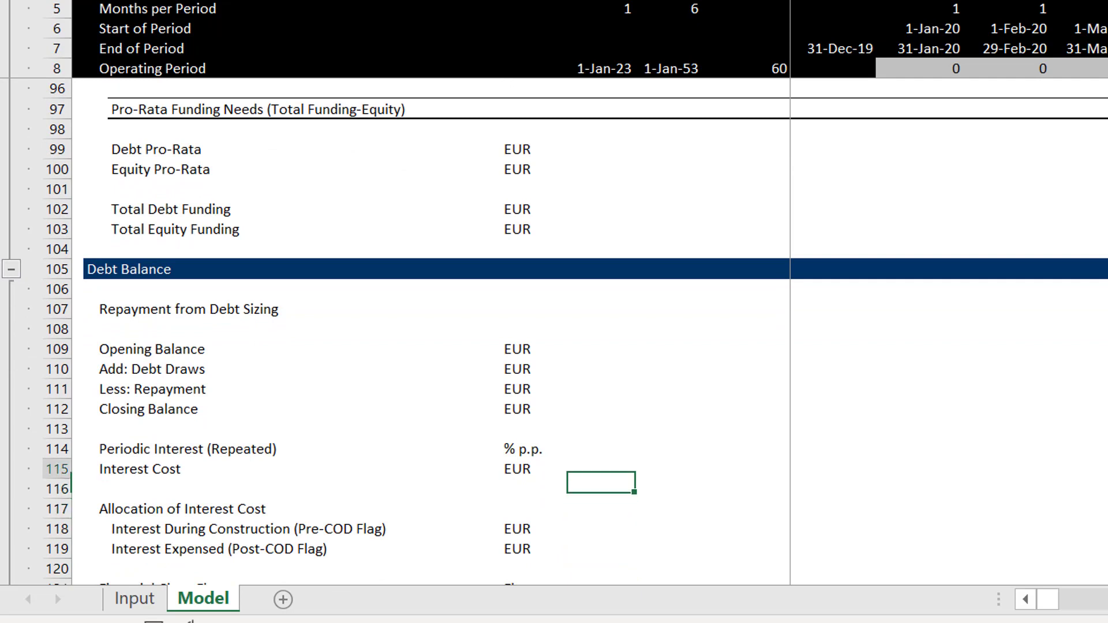
# Enter Flag as the unit for the Repayment from Debt Sizing line in the Debt Balance section
pyautogui.press('Up')
pyautogui.press('Up')
pyautogui.press('Up')
pyautogui.press('Up')
pyautogui.press('Up')
pyautogui.press('Up')
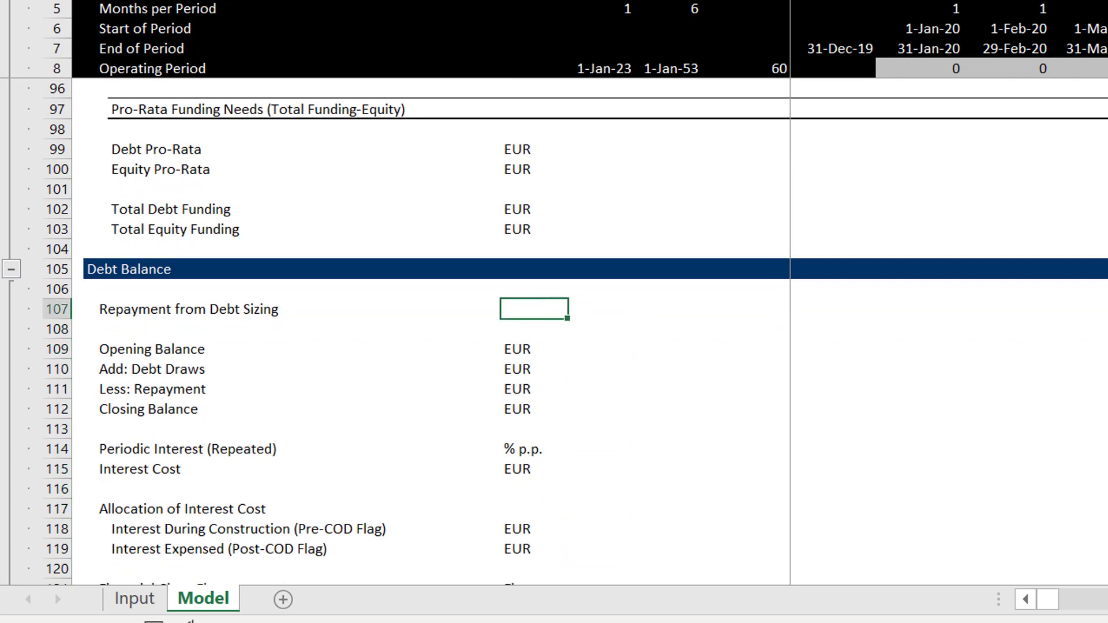
pyautogui.press('Left')
pyautogui.press('Right')
pyautogui.write('Flag')
# Relabel the first line of the Debt Balance section as Repayment Flag (repeat from Debt Sizing)
pyautogui.press('Left')
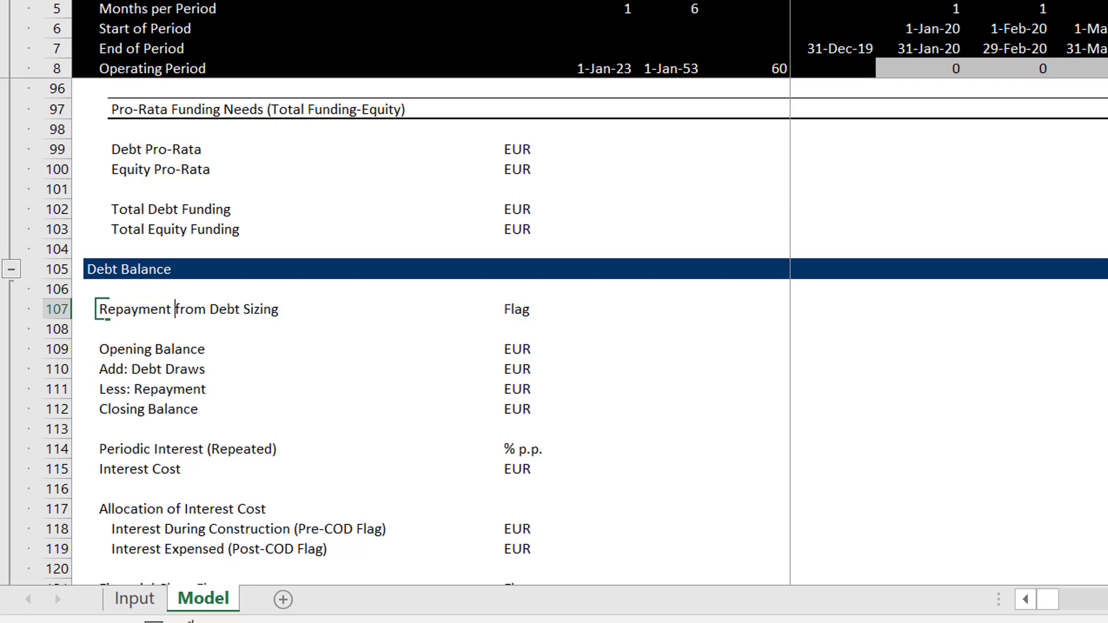
pyautogui.write('Flag')
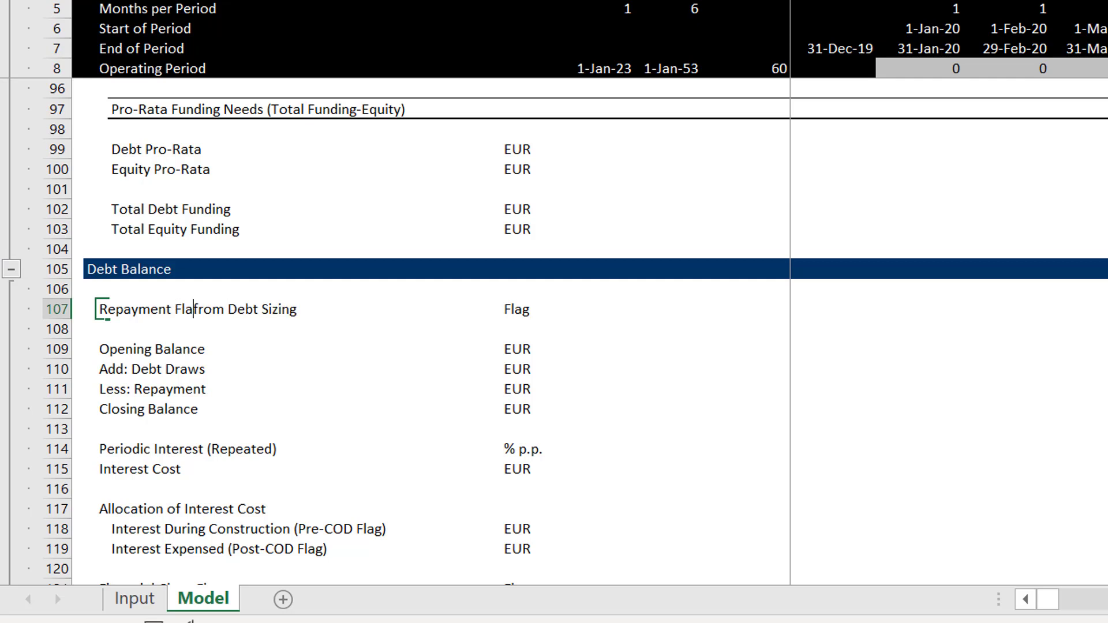
pyautogui.write(' (rpea')
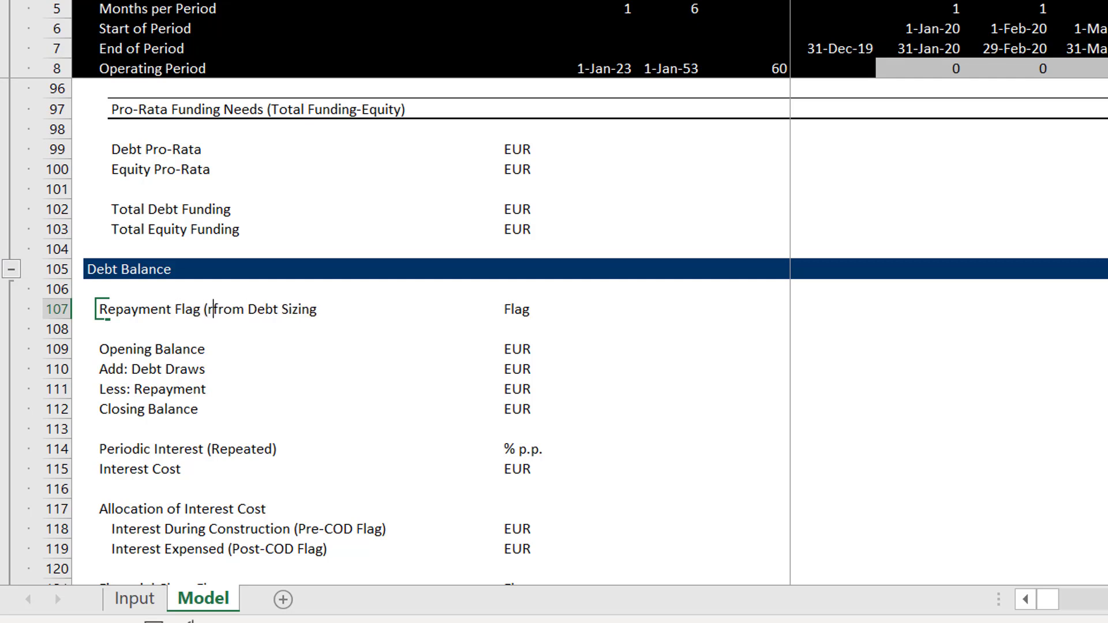
pyautogui.press('BackSpace')
pyautogui.press('BackSpace')
pyautogui.press('BackSpace')
pyautogui.write('per')
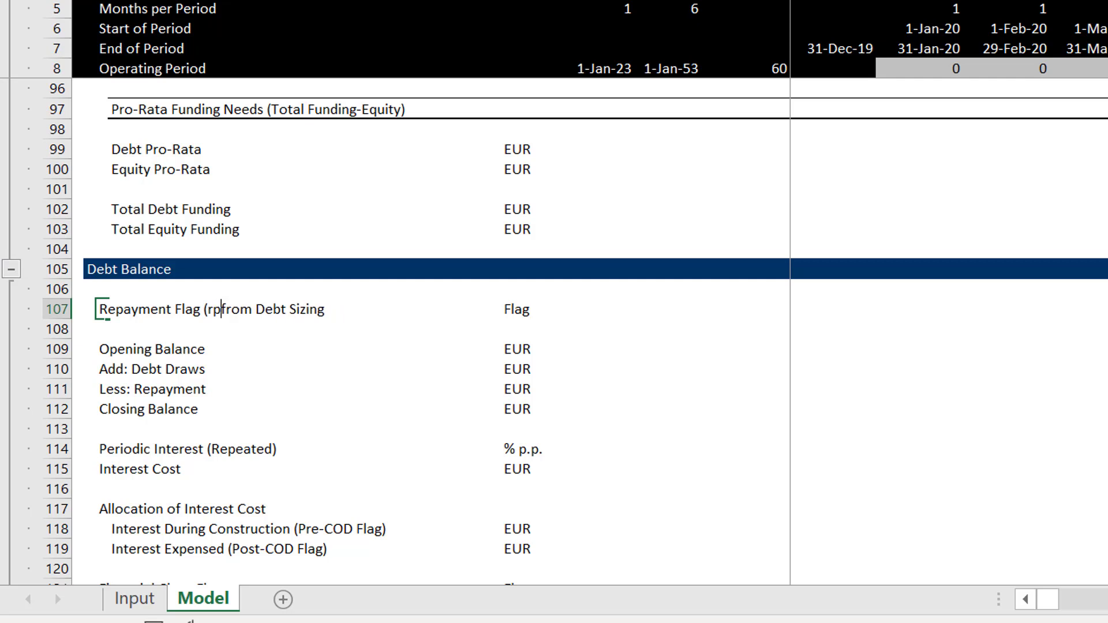
pyautogui.press('BackSpace')
pyautogui.press('BackSpace')
pyautogui.press('BackSpace')
pyautogui.write('epeat')
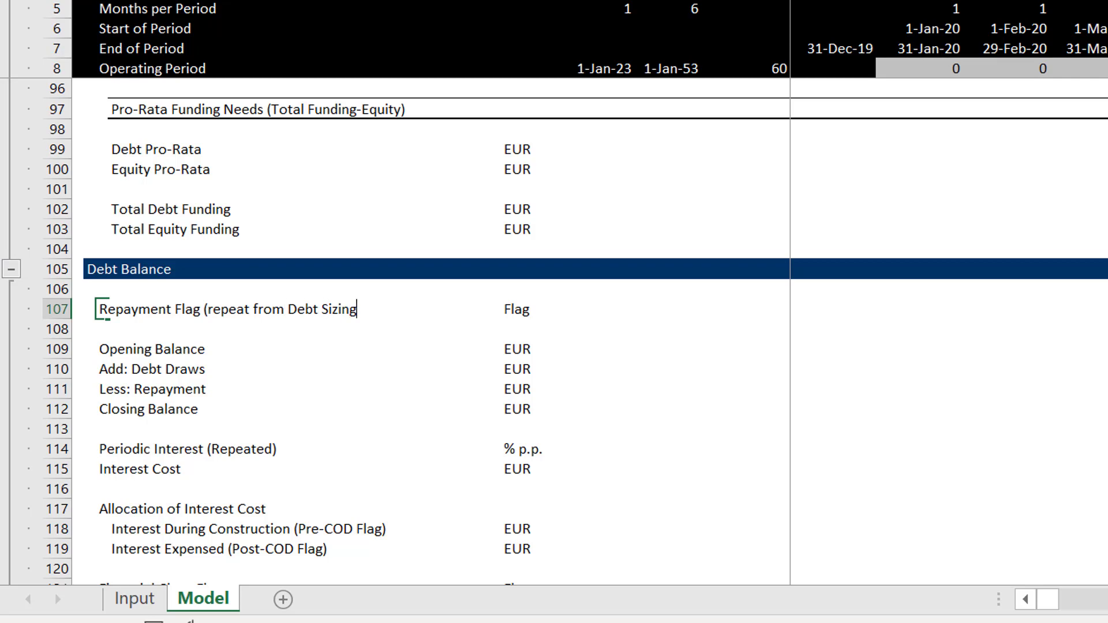
pyautogui.press('Return')
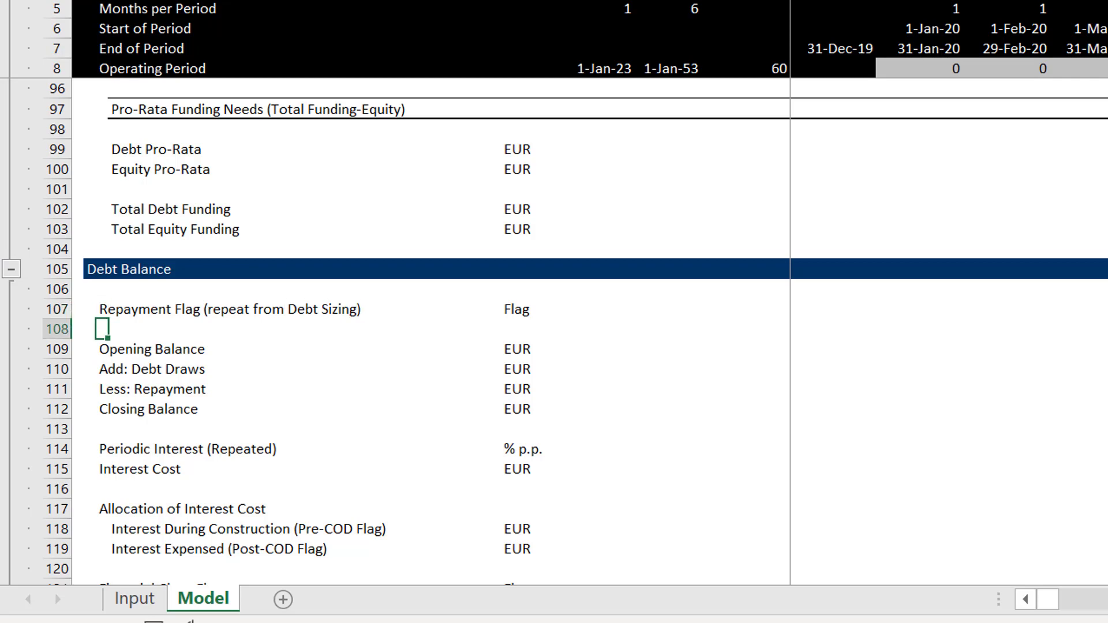
# Trace the Total Cost amount in the Operations section to its source on the Input sheet and return to the Model sheet
pyautogui.press('pageup')
pyautogui.press('pageup')
pyautogui.press('pageup')
pyautogui.press('pageup')
pyautogui.press('Right')
pyautogui.press('Right')
pyautogui.press('Right')
pyautogui.press('Right')
pyautogui.press('Right')
pyautogui.press('Right')
pyautogui.press('Right')
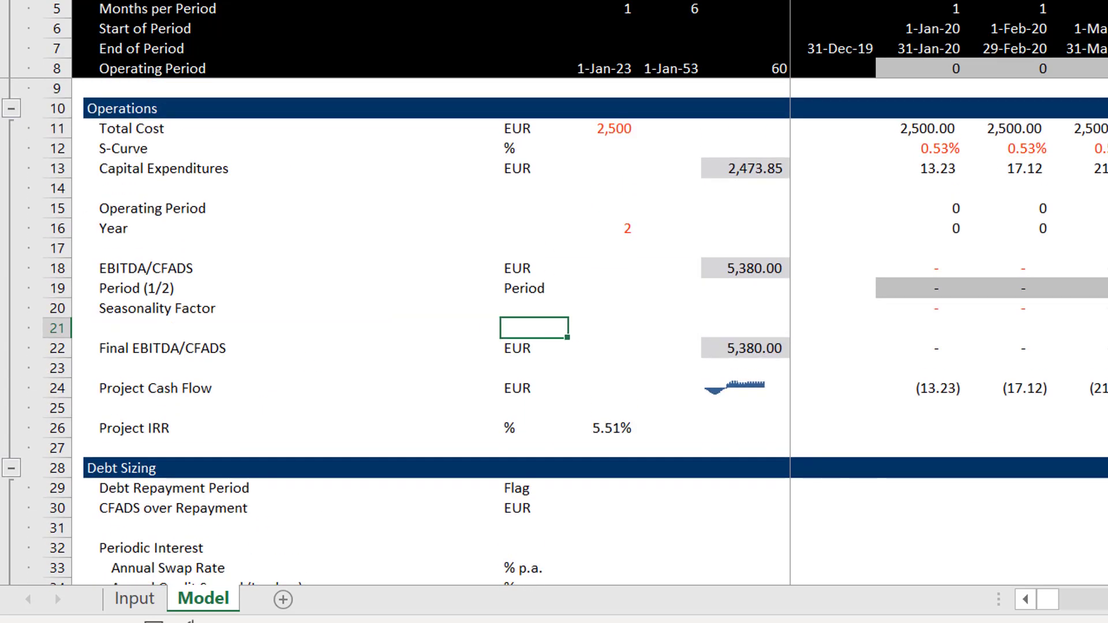
pyautogui.press('Down')
pyautogui.press('Left')
pyautogui.press('Left')
pyautogui.press('Left')
pyautogui.press('Left')
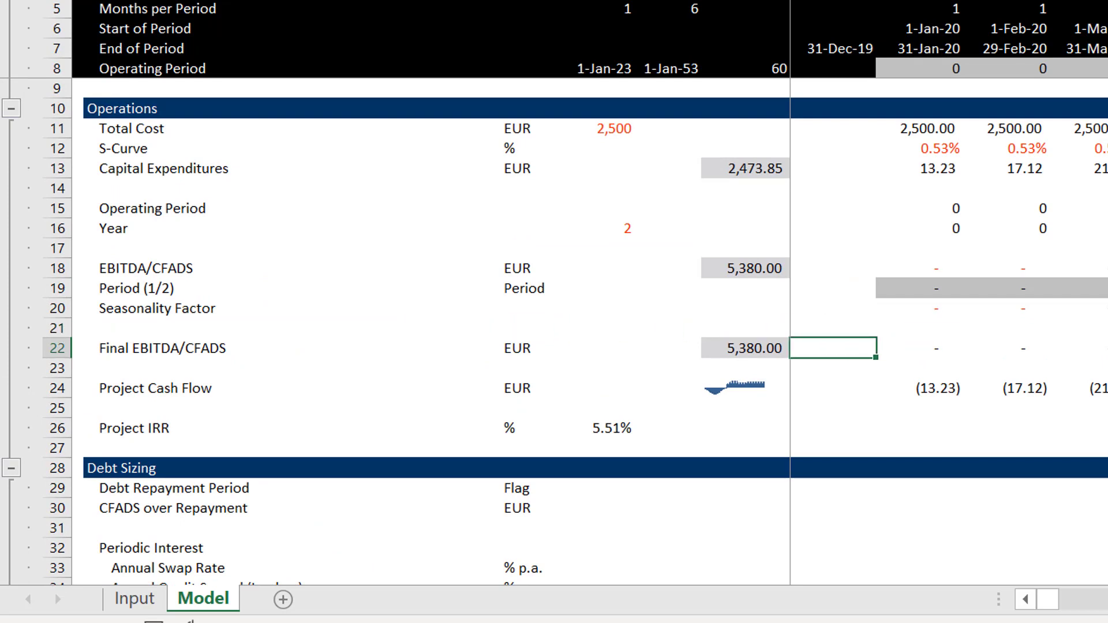
pyautogui.press('Up')
pyautogui.press('Up')
pyautogui.press('Up')
pyautogui.press('Up')
pyautogui.press('Up')
pyautogui.press('Up')
pyautogui.press('Up')
pyautogui.press('Up')
pyautogui.press('Up')
pyautogui.press('Up')
pyautogui.press('Up')
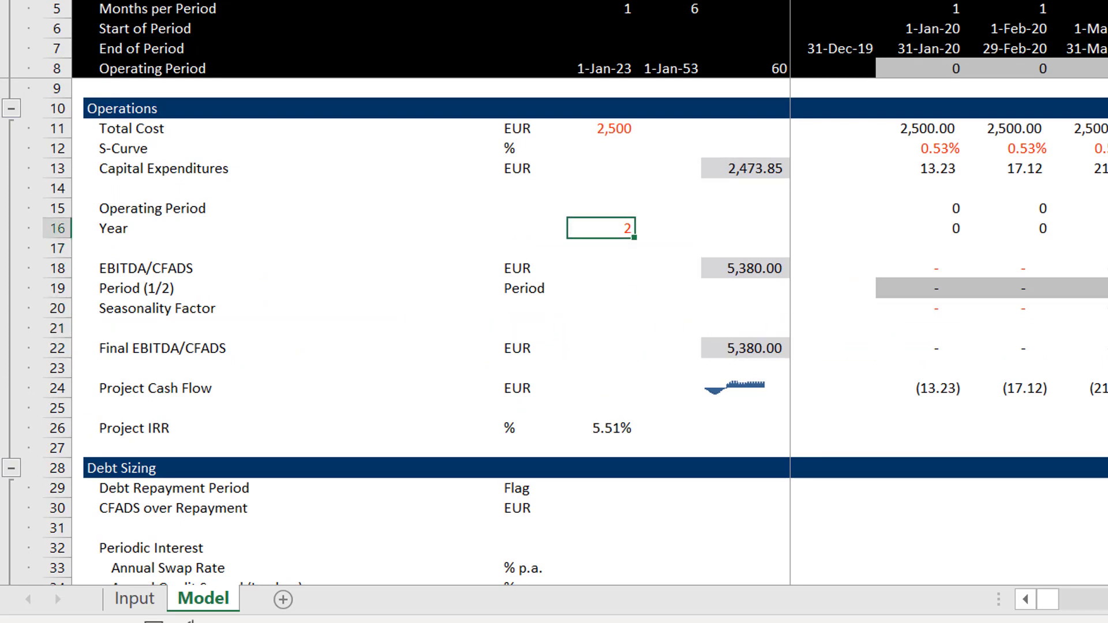
pyautogui.hotkey('ctrl', '[')
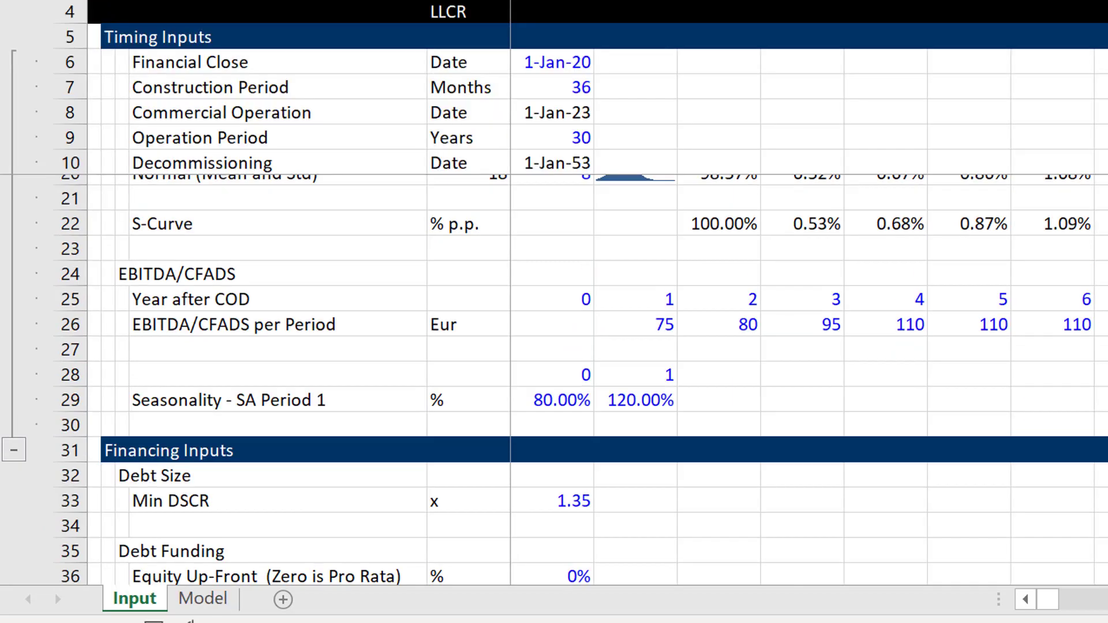
pyautogui.press('F5')
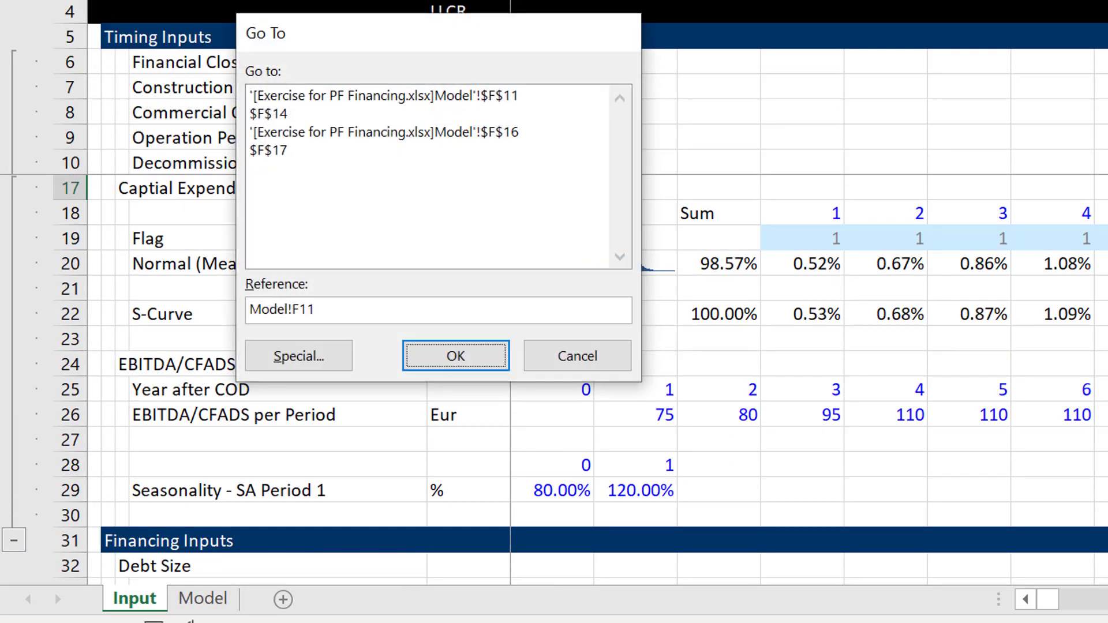
pyautogui.press('Return')
# Inspect the Capital Expenditures formula for the first monthly period
pyautogui.press('Right')
pyautogui.press('Right')
pyautogui.press('Right')
pyautogui.press('Down')
pyautogui.press('Down')
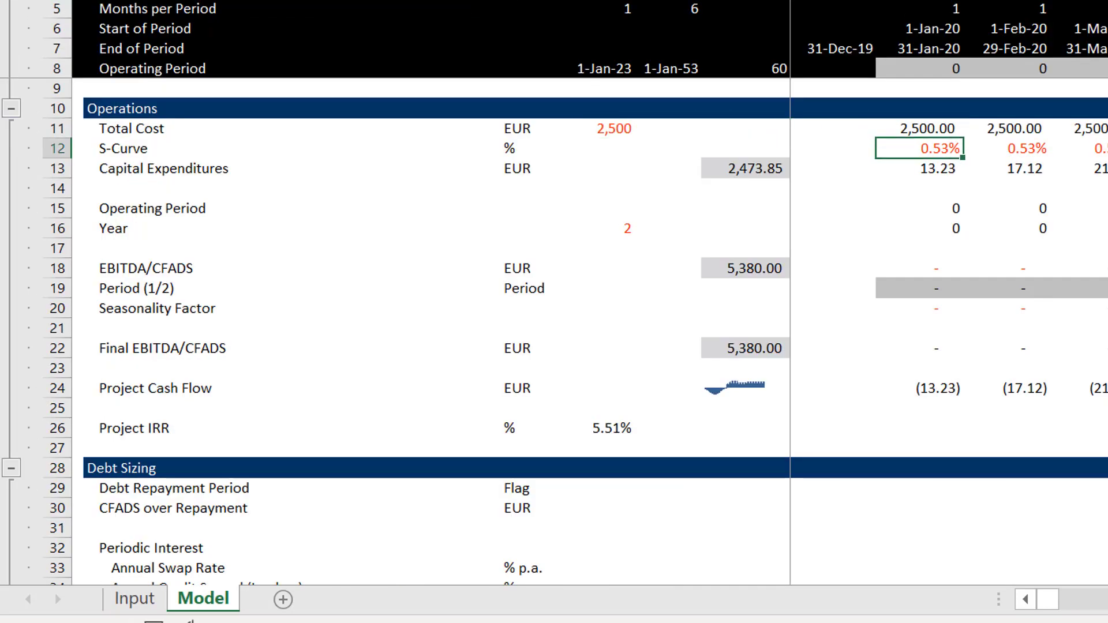
pyautogui.press('F2')
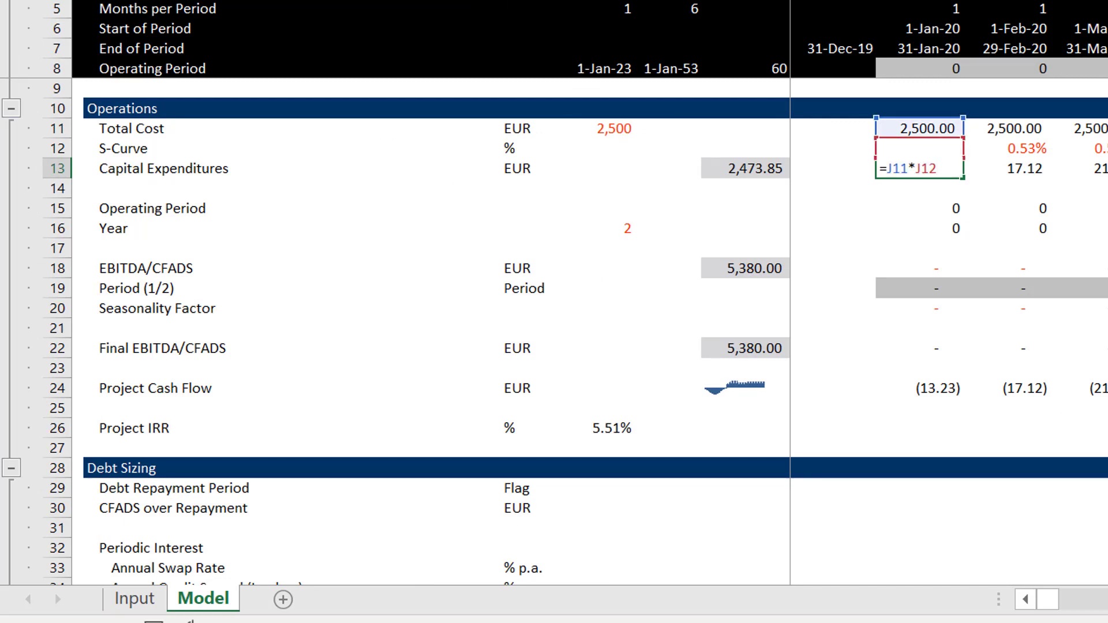
pyautogui.press('Escape')
# Inspect the first-period formulas for the Operating Period flag, End of Period and Start of Period in the timeline header
pyautogui.press('Up')
pyautogui.press('Up')
pyautogui.press('Up')
pyautogui.press('Up')
pyautogui.press('Up')
pyautogui.press('F2')
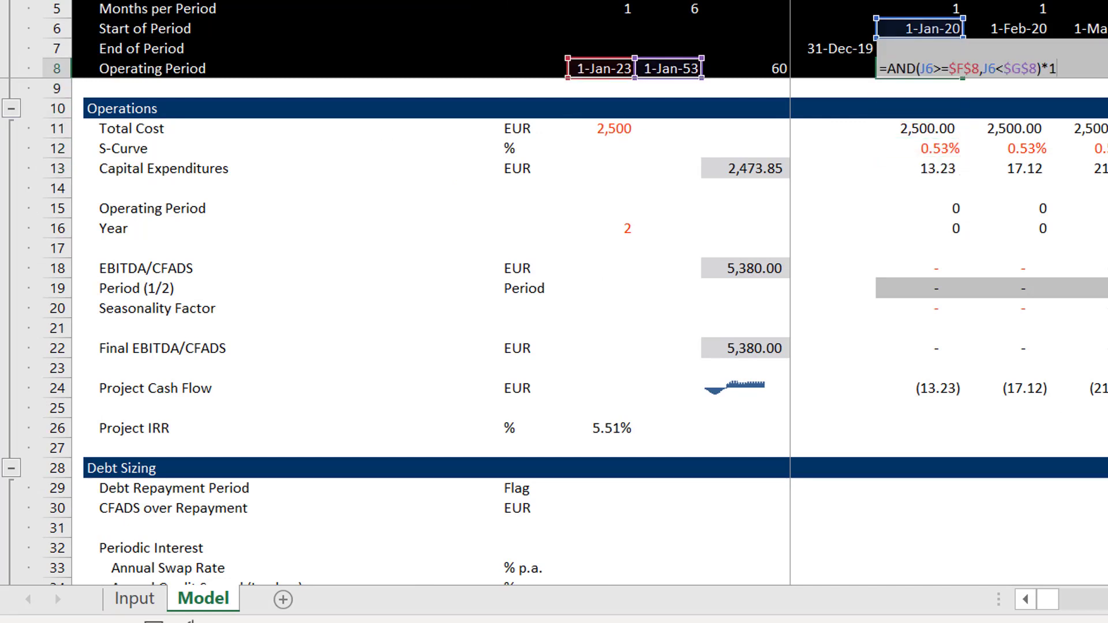
pyautogui.press('Escape')
pyautogui.press('Up')
pyautogui.press('F2')
pyautogui.press('Escape')
pyautogui.press('Up')
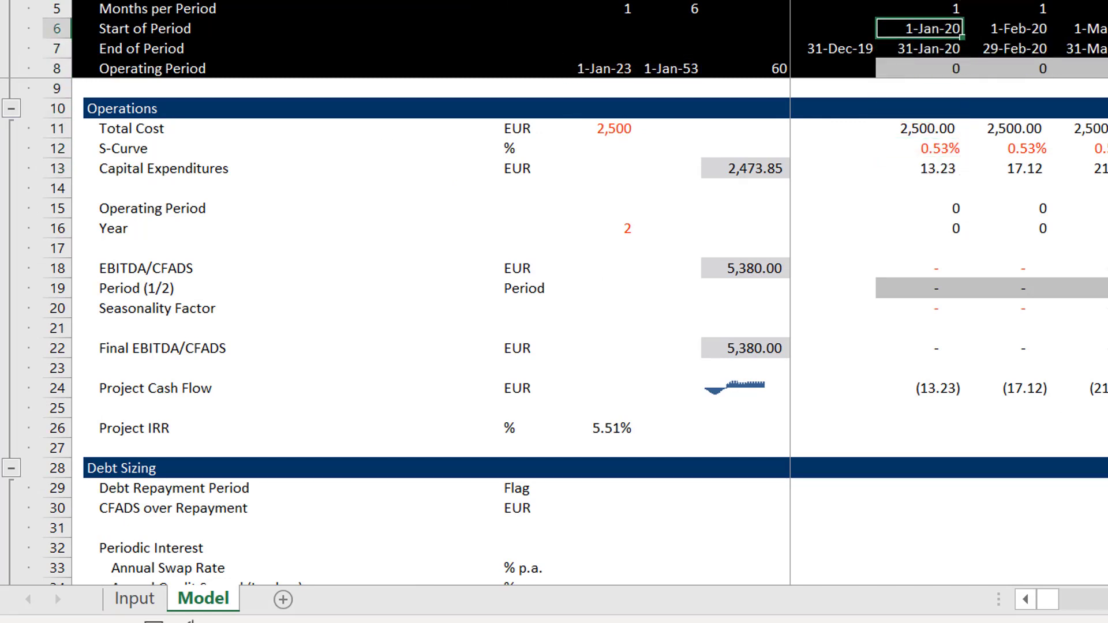
pyautogui.press('F2')
pyautogui.press('Escape')
# Inspect the first-period formulas of the Operating Period counter and Year lines in the Operations section
pyautogui.press('Down')
pyautogui.press('Down')
pyautogui.press('Down')
pyautogui.press('Down')
pyautogui.press('Down')
pyautogui.press('Down')
pyautogui.press('Down')
pyautogui.press('Down')
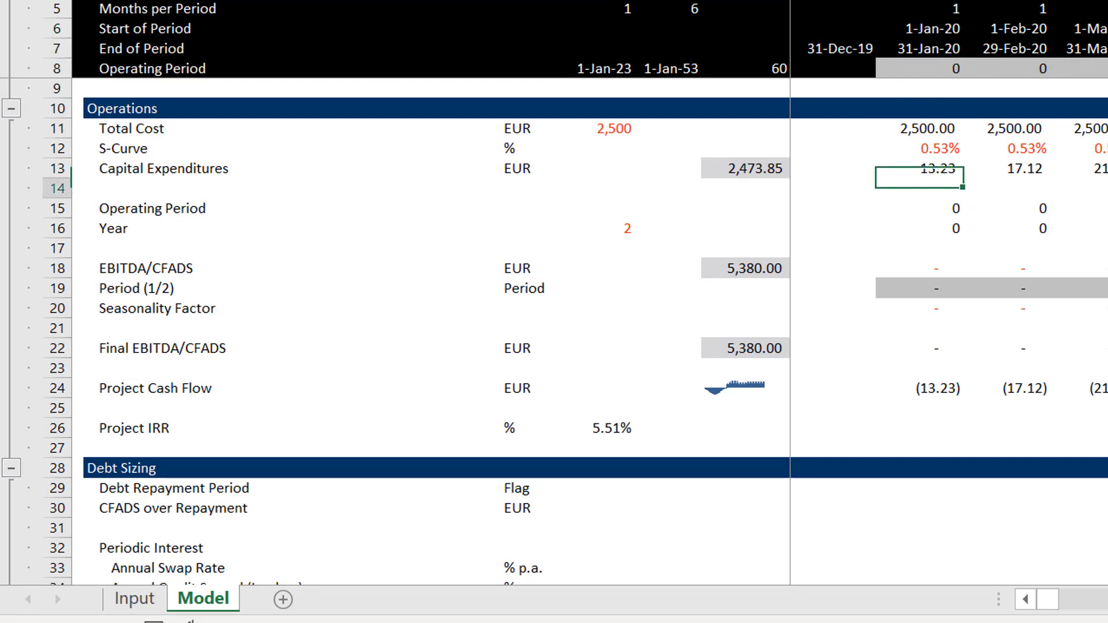
pyautogui.press('Down')
pyautogui.press('F2')
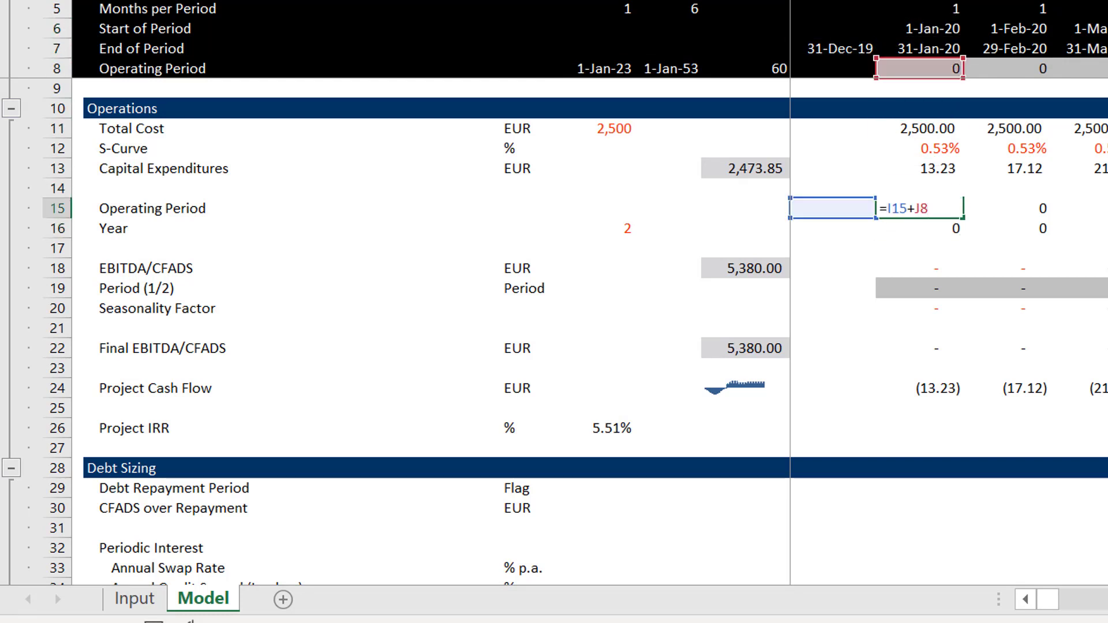
pyautogui.press('Escape')
pyautogui.press('Down')
pyautogui.press('F2')
pyautogui.press('Escape')
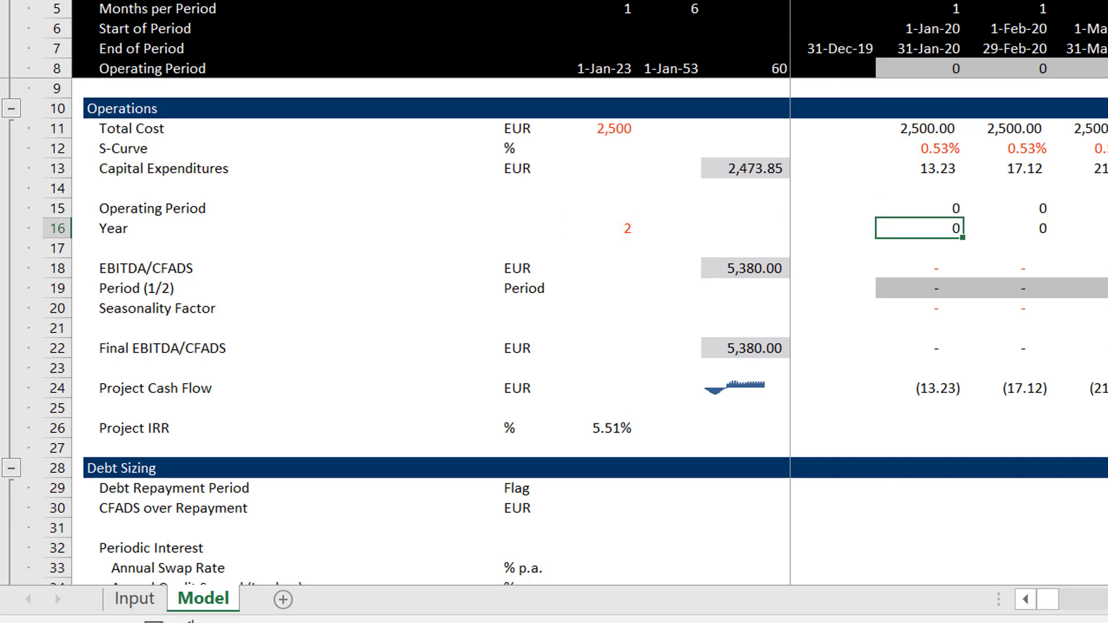
# Inspect the first-period formulas of the EBITDA/CFADS, Period (1/2) and Seasonality Factor lines
pyautogui.press('Down')
pyautogui.press('Down')
pyautogui.press('F2')
pyautogui.press('Escape')
pyautogui.press('Down')
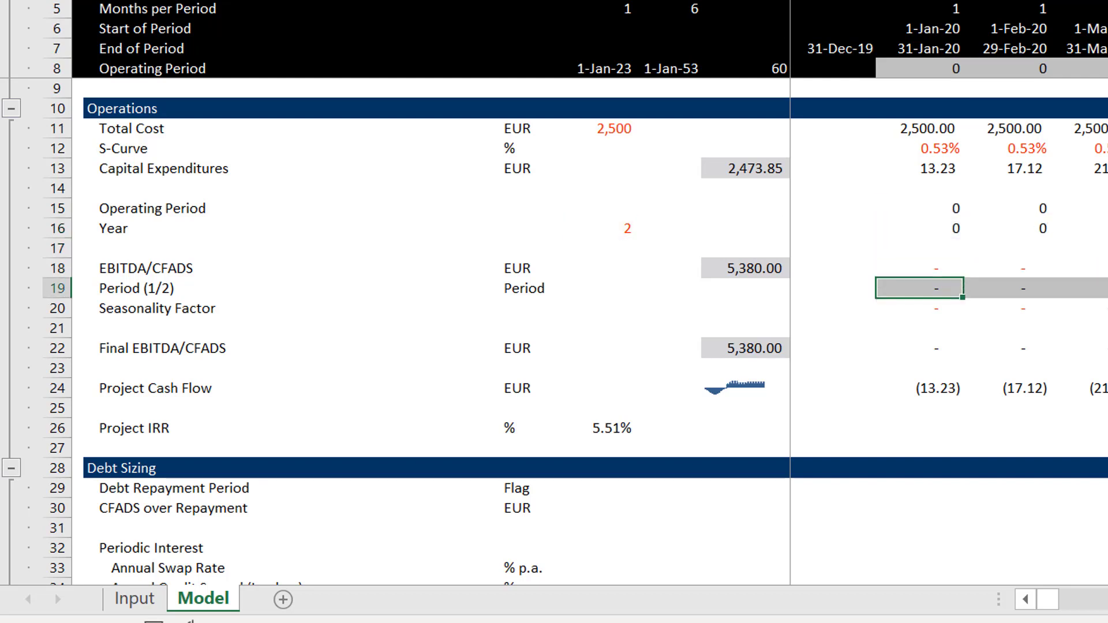
pyautogui.press('F2')
pyautogui.press('Escape')
pyautogui.press('Down')
pyautogui.press('F2')
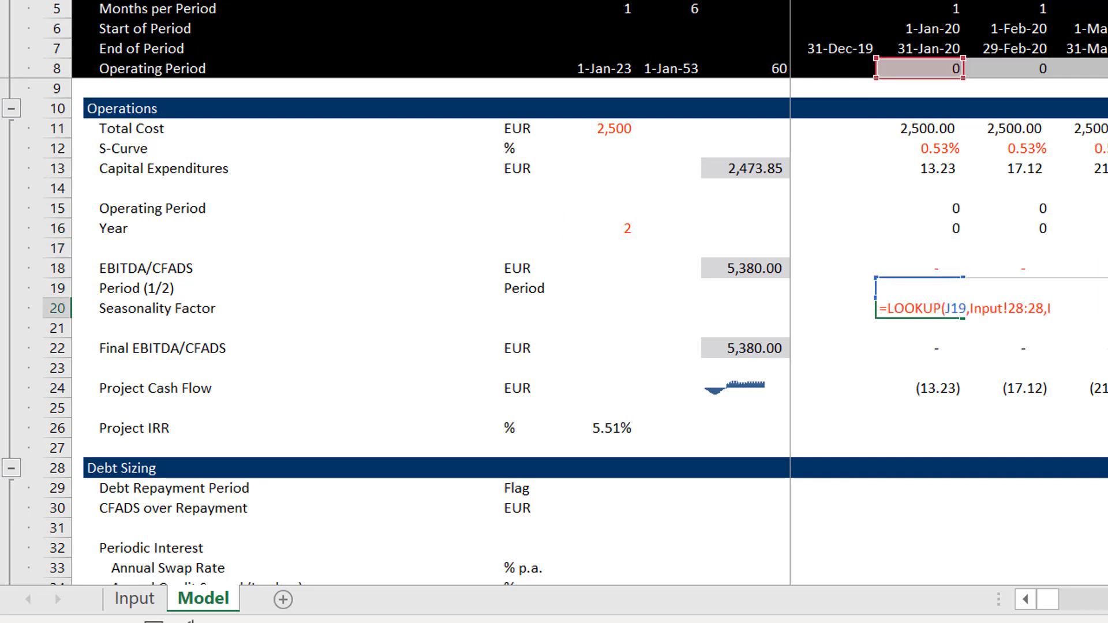
pyautogui.press('Escape')
# Inspect the first-period formulas of the Final EBITDA/CFADS and Project Cash Flow lines
pyautogui.press('Down')
pyautogui.press('Down')
pyautogui.press('Down')
pyautogui.press('Up')
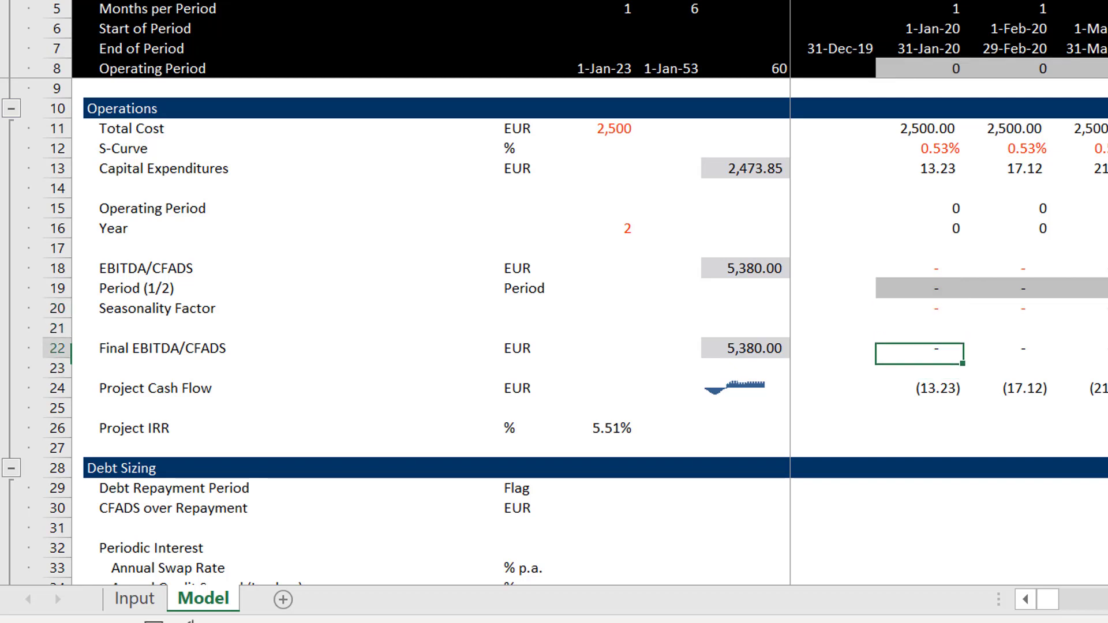
pyautogui.press('F2')
pyautogui.press('Escape')
# Review the Debt Sizing and Summary Sources and Uses sections, including the allocation of debt and equity
pyautogui.press('Down')
pyautogui.press('Down')
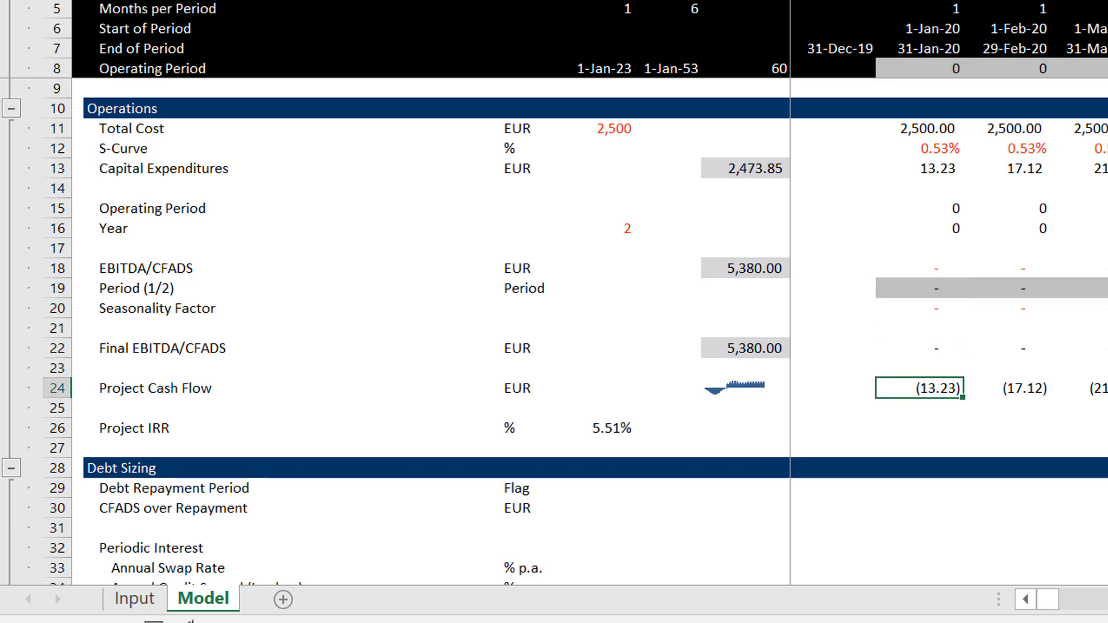
pyautogui.press('F2')
pyautogui.press('Escape')
pyautogui.press('Down')
pyautogui.press('Down')
pyautogui.press('Down')
pyautogui.press('Down')
pyautogui.press('Down')
pyautogui.press('Down')
pyautogui.press('Down')
pyautogui.press('Down')
pyautogui.press('Down')
pyautogui.press('Down')
pyautogui.press('Down')
pyautogui.press('Down')
pyautogui.press('Down')
pyautogui.press('Down')
pyautogui.press('Down')
pyautogui.press('Down')
pyautogui.press('Down')
pyautogui.press('Down')
pyautogui.press('Down')
pyautogui.press('Down')
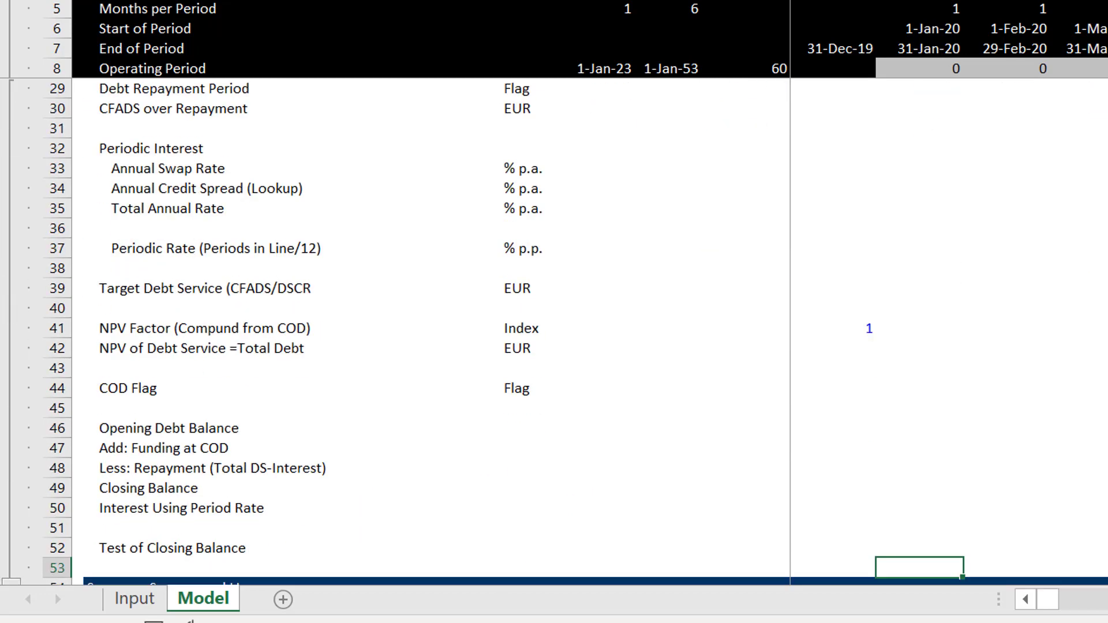
pyautogui.press('Down')
pyautogui.press('Down')
pyautogui.press('Down')
pyautogui.press('Down')
pyautogui.press('Down')
pyautogui.press('Down')
pyautogui.press('Down')
pyautogui.press('Down')
pyautogui.press('Down')
pyautogui.press('Down')
pyautogui.press('Down')
pyautogui.press('Down')
pyautogui.press('Down')
pyautogui.press('Down')
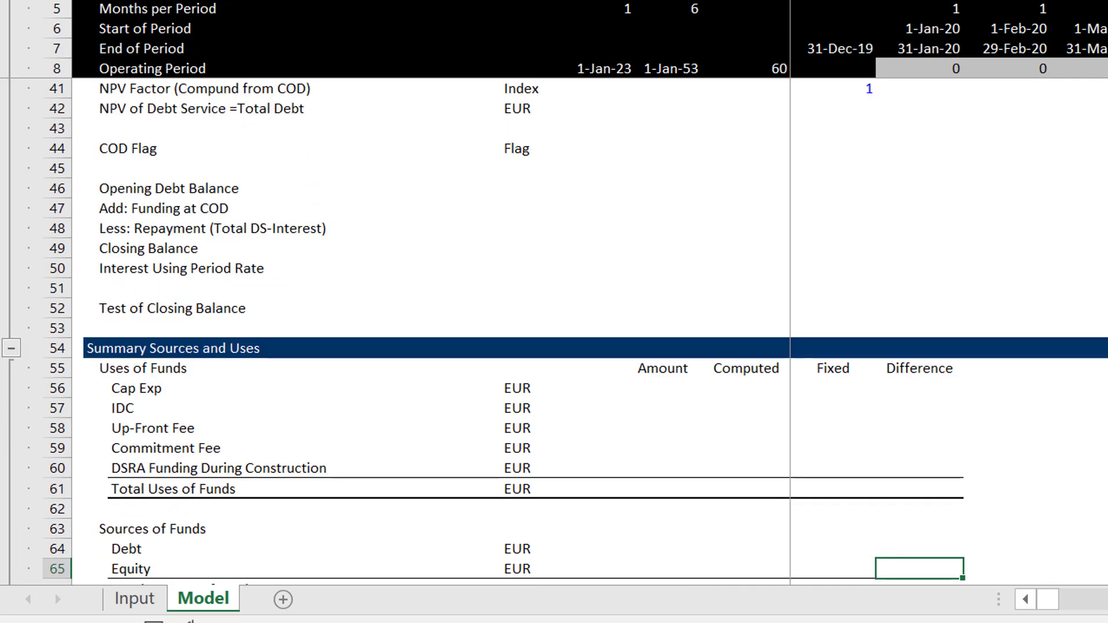
pyautogui.press('Down')
pyautogui.press('Down')
pyautogui.press('Down')
pyautogui.press('Down')
pyautogui.press('Down')
pyautogui.press('Down')
pyautogui.press('Down')
pyautogui.press('Down')
pyautogui.press('Down')
pyautogui.press('Down')
pyautogui.press('Down')
pyautogui.press('Down')
pyautogui.press('Down')
pyautogui.press('Down')
pyautogui.press('Down')
pyautogui.press('Down')
pyautogui.press('Down')
pyautogui.press('Down')
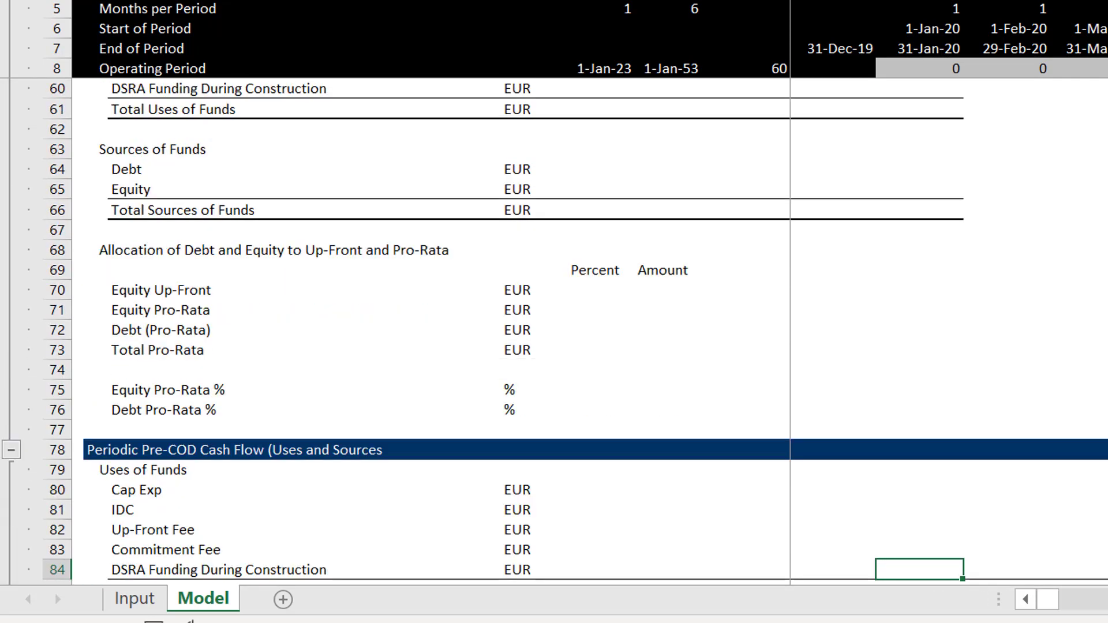
# Review the periodic pre-COD uses and sources of funds down to the Debt Pro-Rata and Total Equity Funding lines
pyautogui.press('Down')
pyautogui.press('Down')
pyautogui.press('Down')
pyautogui.press('Down')
pyautogui.press('Down')
pyautogui.press('Down')
pyautogui.press('Down')
pyautogui.press('Down')
pyautogui.press('Down')
pyautogui.press('Down')
pyautogui.press('Up')
pyautogui.press('Up')
pyautogui.press('Up')
pyautogui.press('Up')
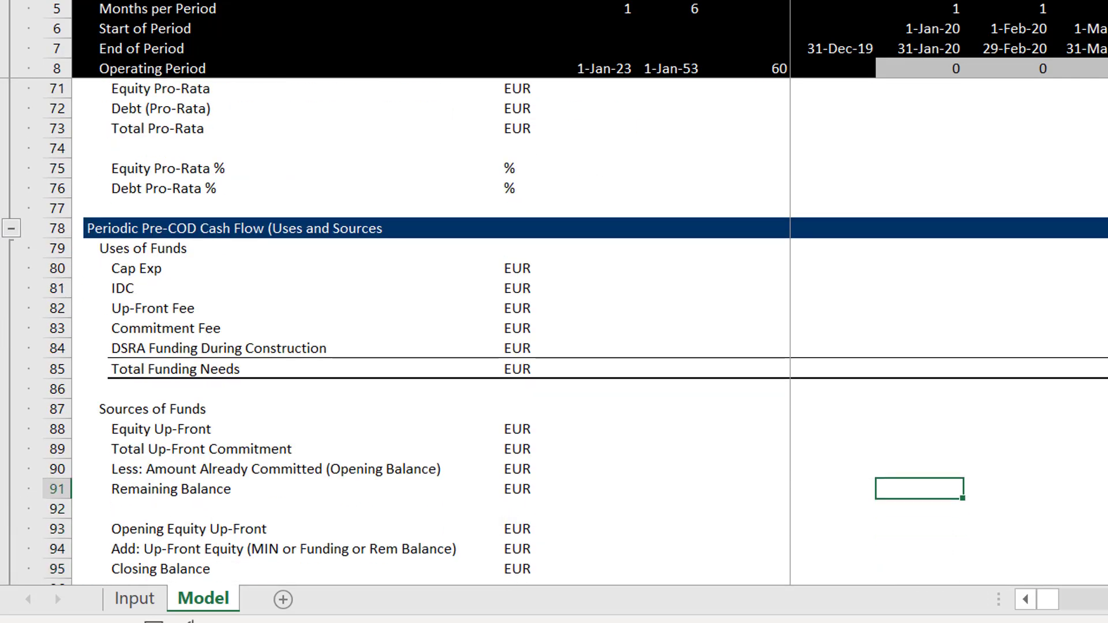
pyautogui.press('Down')
pyautogui.press('Down')
pyautogui.press('Down')
pyautogui.press('Down')
pyautogui.press('Down')
pyautogui.press('Down')
pyautogui.press('Down')
pyautogui.press('Down')
pyautogui.press('Down')
pyautogui.press('Down')
pyautogui.press('Down')
pyautogui.press('Down')
pyautogui.press('Down')
pyautogui.press('Up')
pyautogui.press('Up')
pyautogui.press('Up')
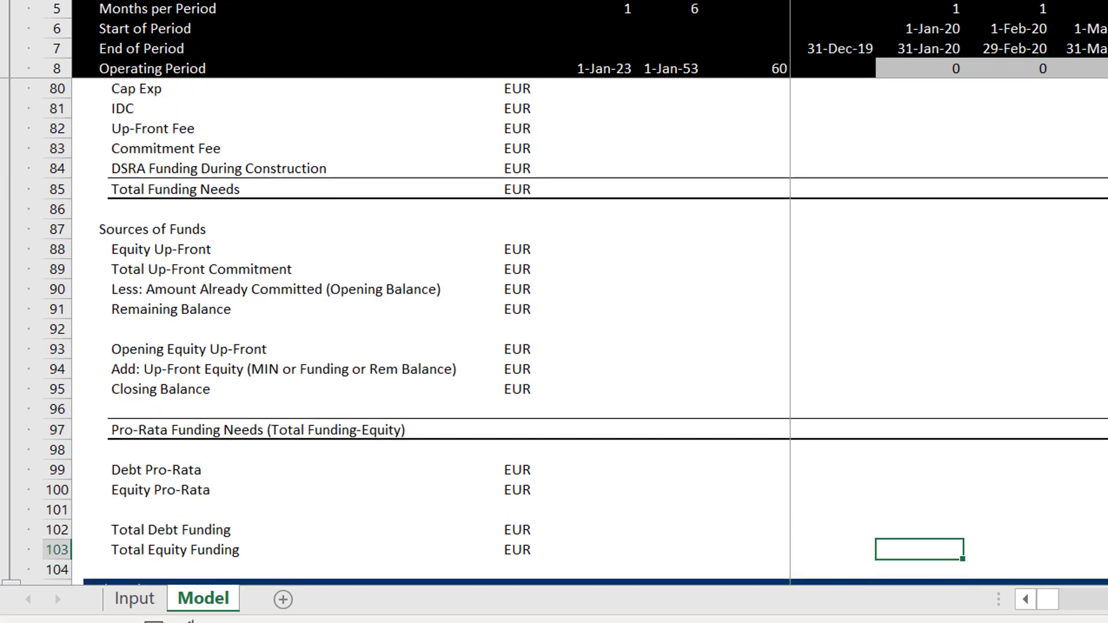
pyautogui.press('Up')
pyautogui.press('Up')
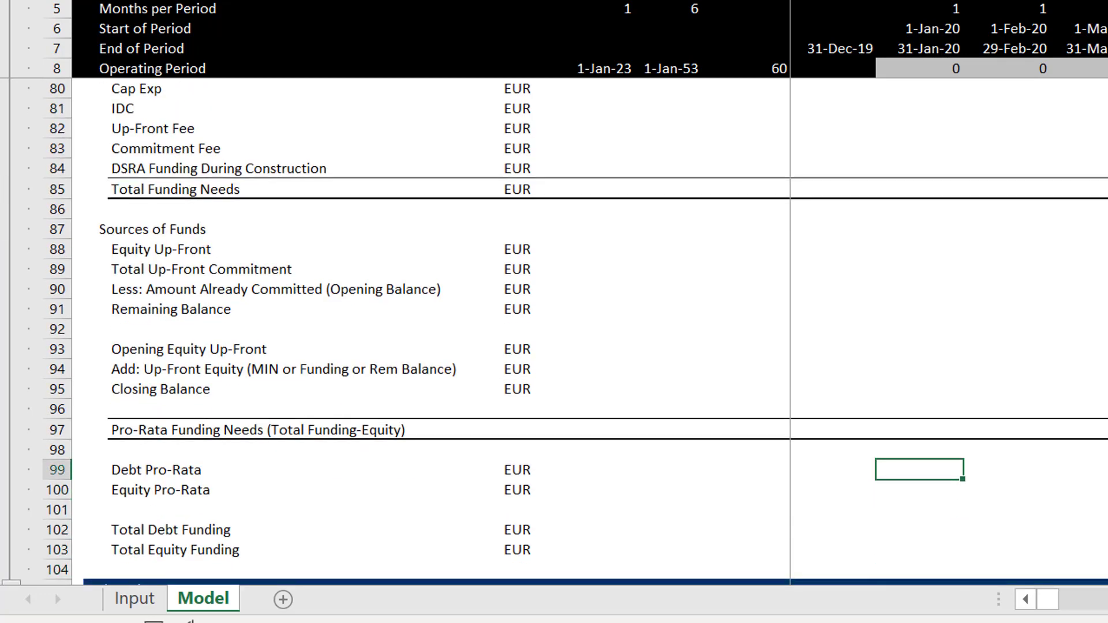
# Examine how the Total Debt Funding line leads into the opening balance, draws, repayment and closing balance of the Debt Balance section
pyautogui.press('Down')
pyautogui.press('Down')
pyautogui.press('Down')
pyautogui.press('Down')
pyautogui.press('Down')
pyautogui.press('Down')
pyautogui.press('Down')
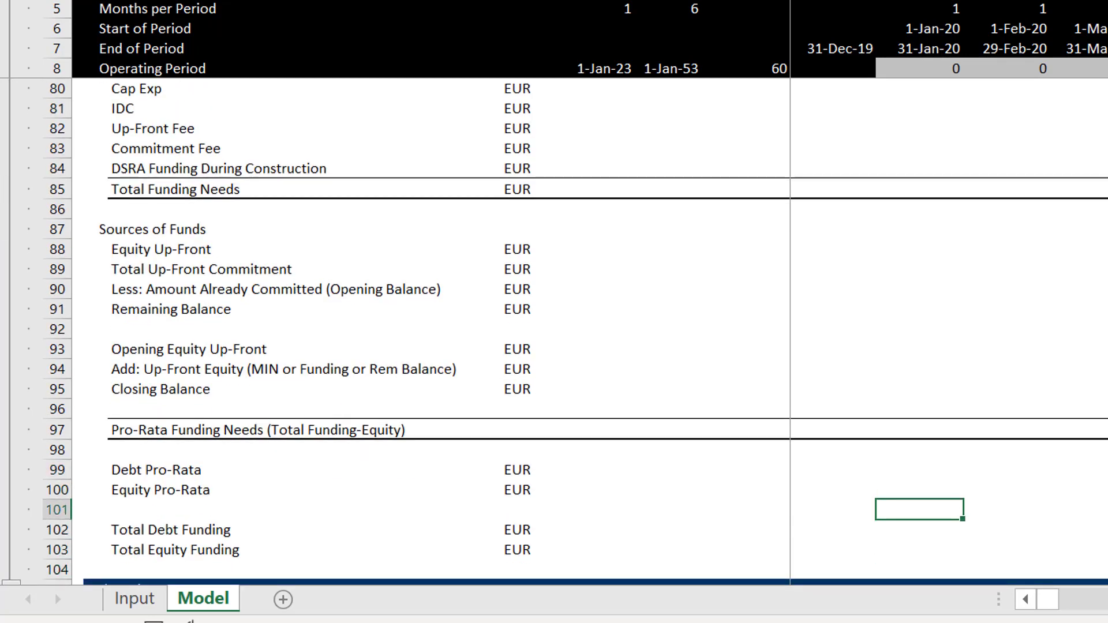
pyautogui.press('Down')
pyautogui.press('Down')
pyautogui.press('Down')
pyautogui.press('Down')
pyautogui.press('Down')
pyautogui.press('Down')
pyautogui.press('Down')
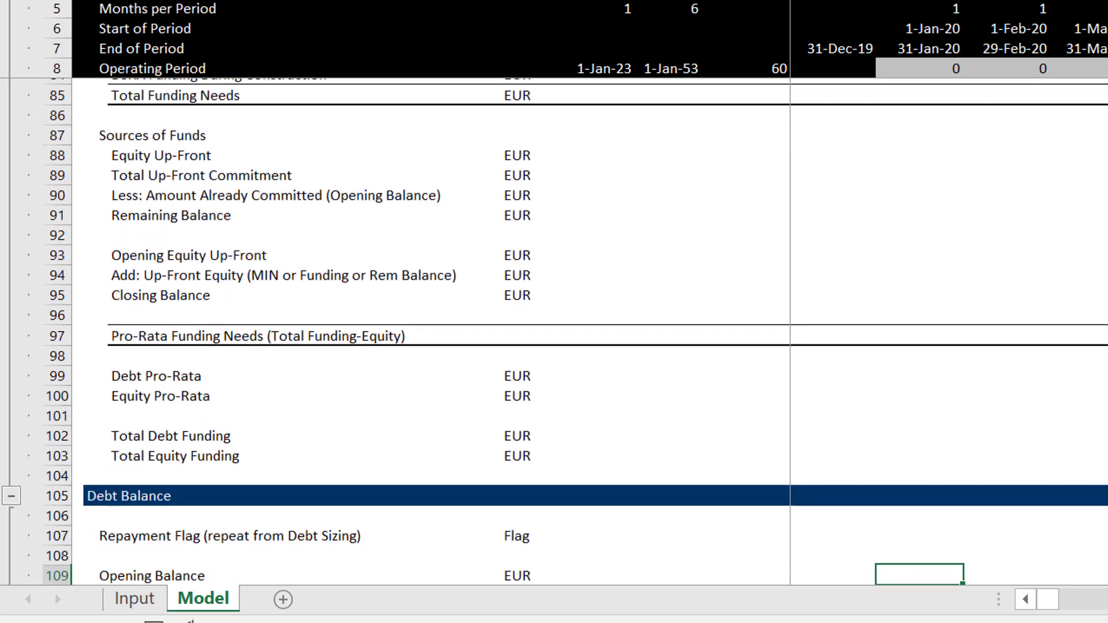
pyautogui.press('Up')
pyautogui.press('Up')
pyautogui.press('Up')
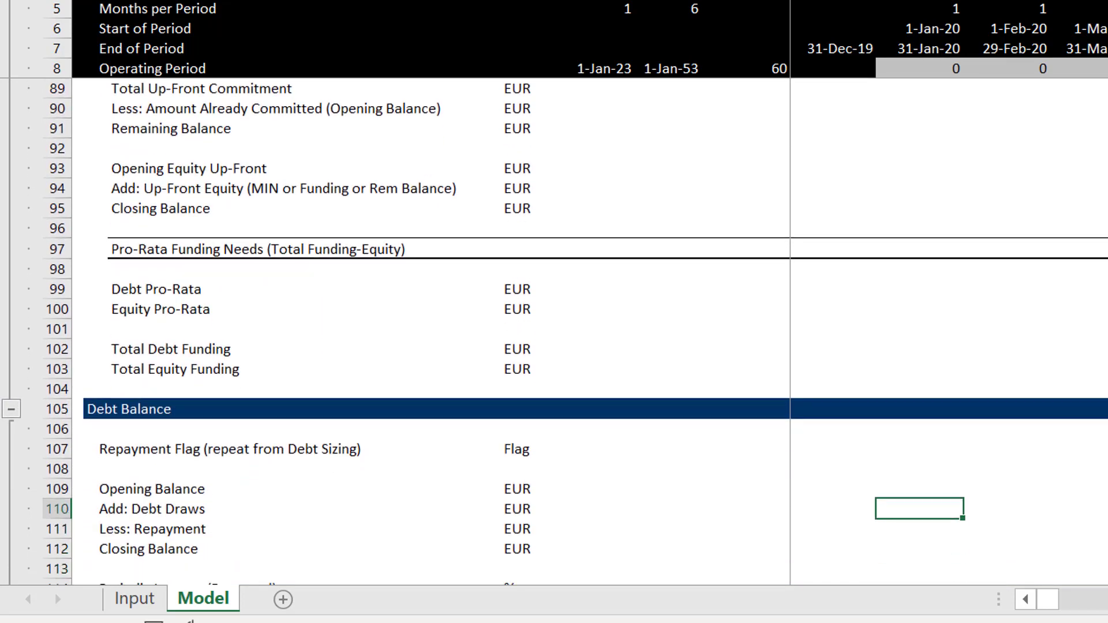
pyautogui.press('Down')
pyautogui.press('Down')
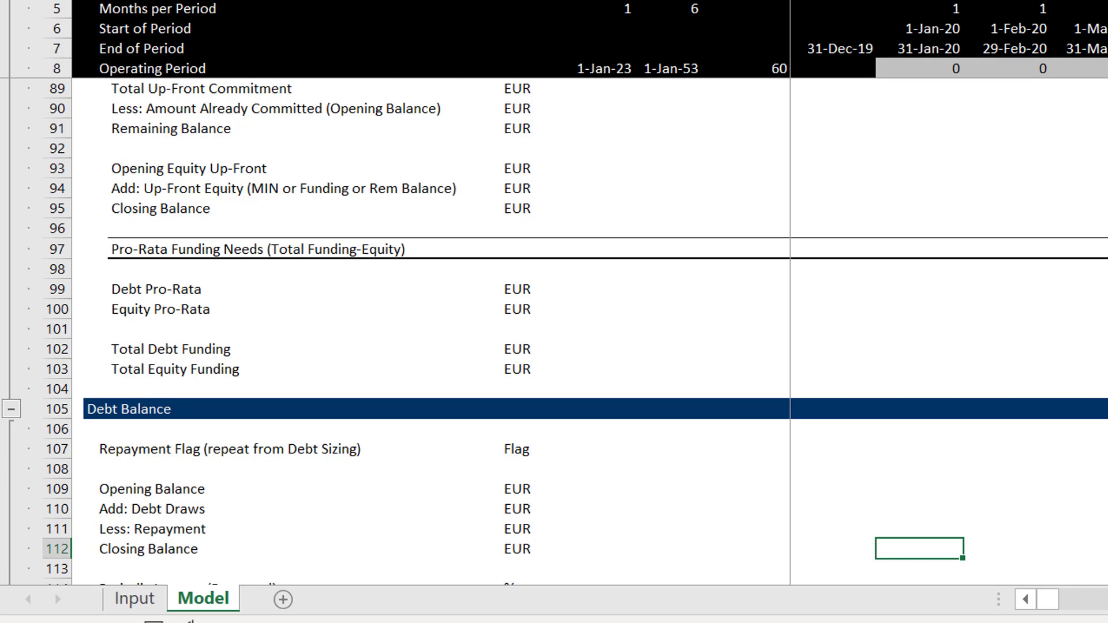
pyautogui.press('Down')
pyautogui.press('Down')
pyautogui.press('Up')
pyautogui.press('Up')
pyautogui.press('Up')
pyautogui.press('Up')
pyautogui.press('Up')
pyautogui.press('Up')
pyautogui.press('Up')
pyautogui.press('Up')
pyautogui.press('Up')
pyautogui.press('Up')
pyautogui.press('Up')
pyautogui.press('Up')
pyautogui.press('Up')
pyautogui.press('Up')
pyautogui.press('Up')
pyautogui.press('Up')
pyautogui.press('Up')
pyautogui.press('Up')
pyautogui.press('Up')
pyautogui.press('Up')
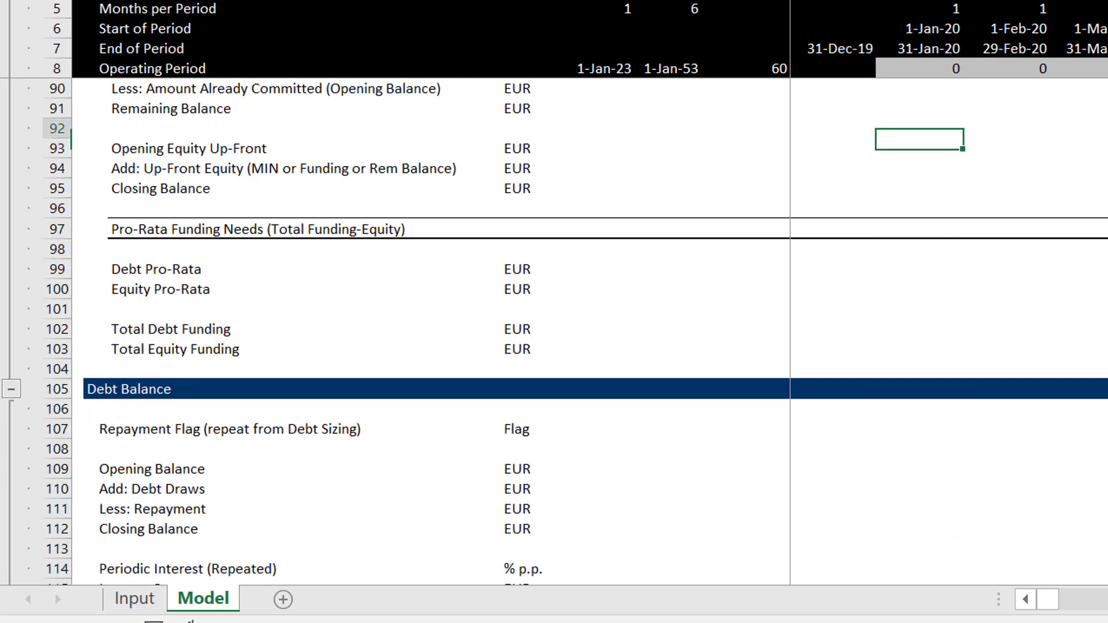
# Re-examine the periodic uses of funds and the pro-rata funding lines above the Debt Balance section
pyautogui.press('Up')
pyautogui.press('Up')
pyautogui.press('Up')
pyautogui.press('Up')
pyautogui.press('Up')
pyautogui.press('Up')
pyautogui.press('Up')
pyautogui.press('Up')
pyautogui.press('Up')
pyautogui.press('Up')
pyautogui.press('Up')
pyautogui.press('Up')
pyautogui.press('Up')
pyautogui.press('Up')
pyautogui.press('Up')
pyautogui.press('Up')
pyautogui.press('Up')
pyautogui.press('Up')
pyautogui.press('Up')
pyautogui.press('Up')
pyautogui.press('Down')
pyautogui.press('Down')
pyautogui.press('Down')
pyautogui.press('Down')
pyautogui.press('Down')
pyautogui.press('Down')
pyautogui.press('Down')
pyautogui.press('Down')
pyautogui.press('Down')
pyautogui.press('Down')
pyautogui.press('Down')
pyautogui.press('Down')
pyautogui.press('Down')
pyautogui.press('Down')
pyautogui.press('Down')
pyautogui.press('Down')
pyautogui.press('Down')
pyautogui.press('Down')
pyautogui.press('Down')
pyautogui.press('Down')
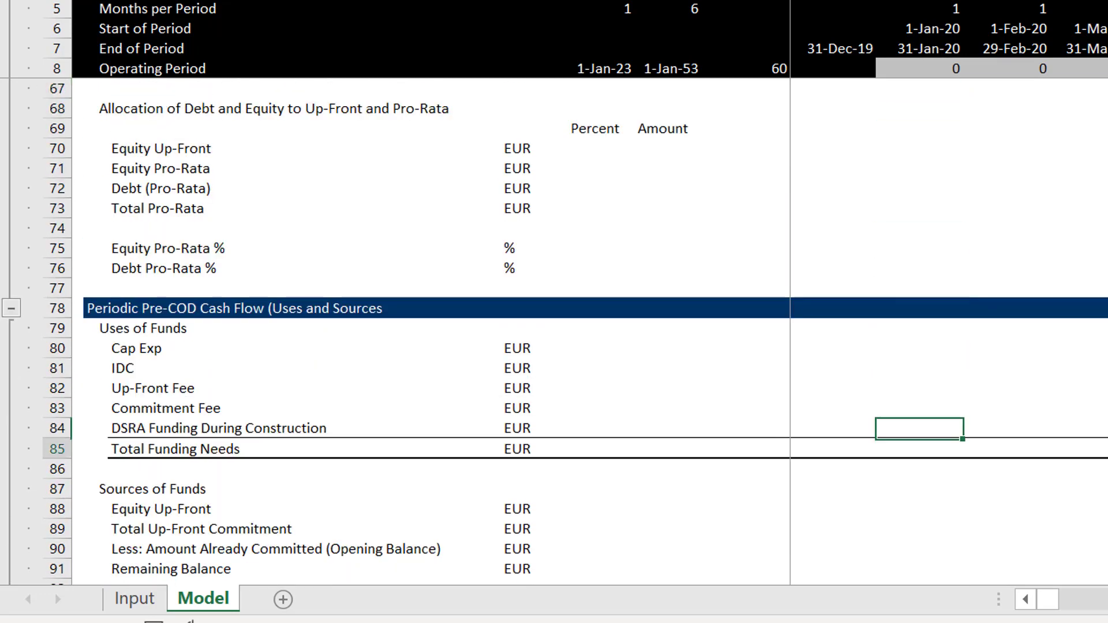
pyautogui.press('Up')
pyautogui.press('Up')
pyautogui.press('Up')
pyautogui.press('Up')
pyautogui.press('Up')
pyautogui.press('Up')
pyautogui.press('Up')
pyautogui.press('Up')
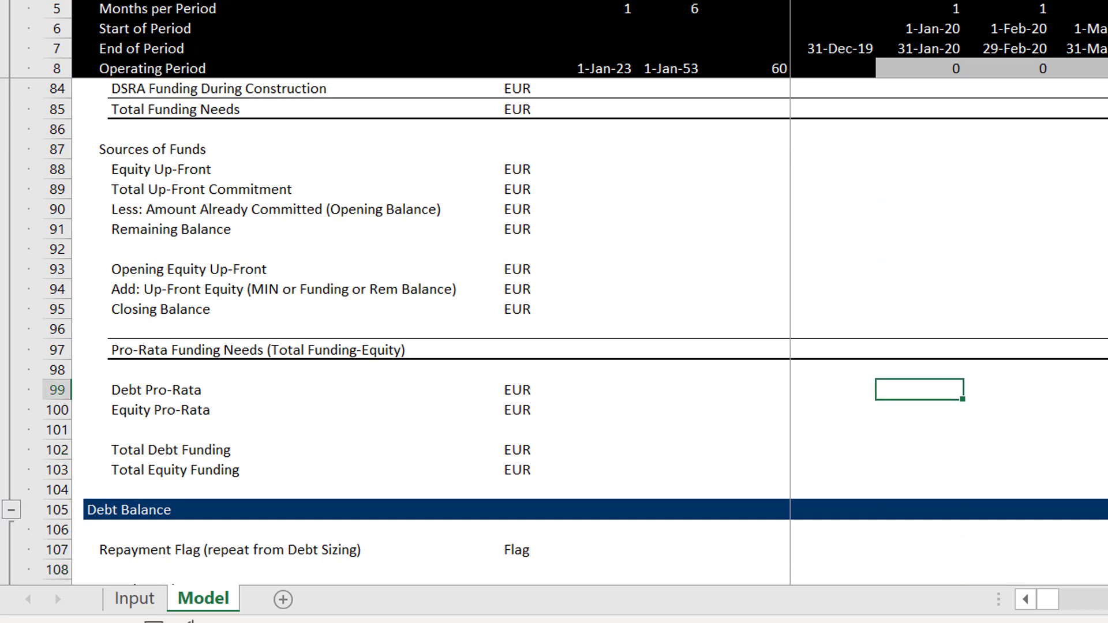
# Examine how the Debt Pro-Rata and Equity Pro-Rata lines relate to the Total Debt Funding and Total Equity Funding lines
pyautogui.press('Down')
pyautogui.press('Down')
pyautogui.press('Down')
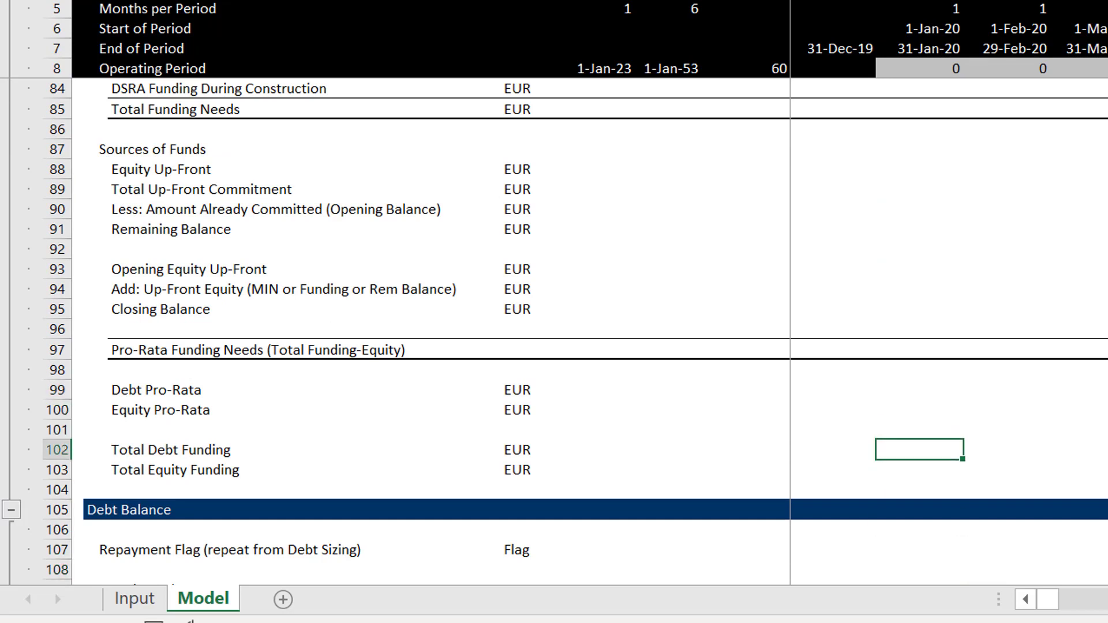
pyautogui.press('Down')
pyautogui.press('Up')
pyautogui.press('Left')
pyautogui.press('Left')
pyautogui.press('Left')
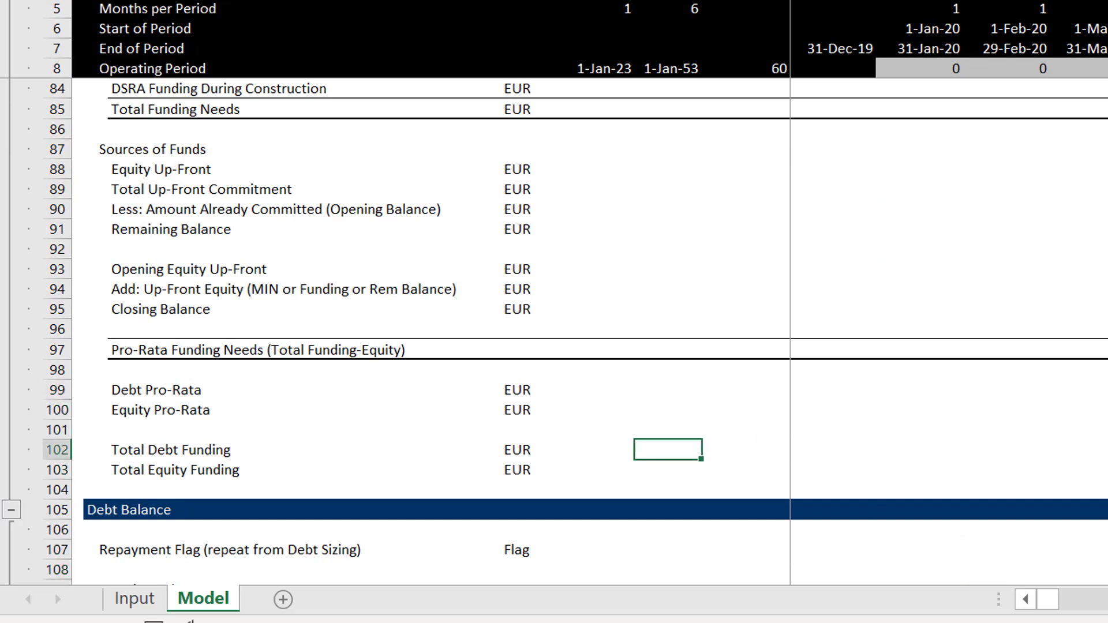
pyautogui.press('Left')
pyautogui.press('Up')
pyautogui.press('Up')
pyautogui.press('Up')
pyautogui.press('Down')
pyautogui.press('Down')
pyautogui.press('Down')
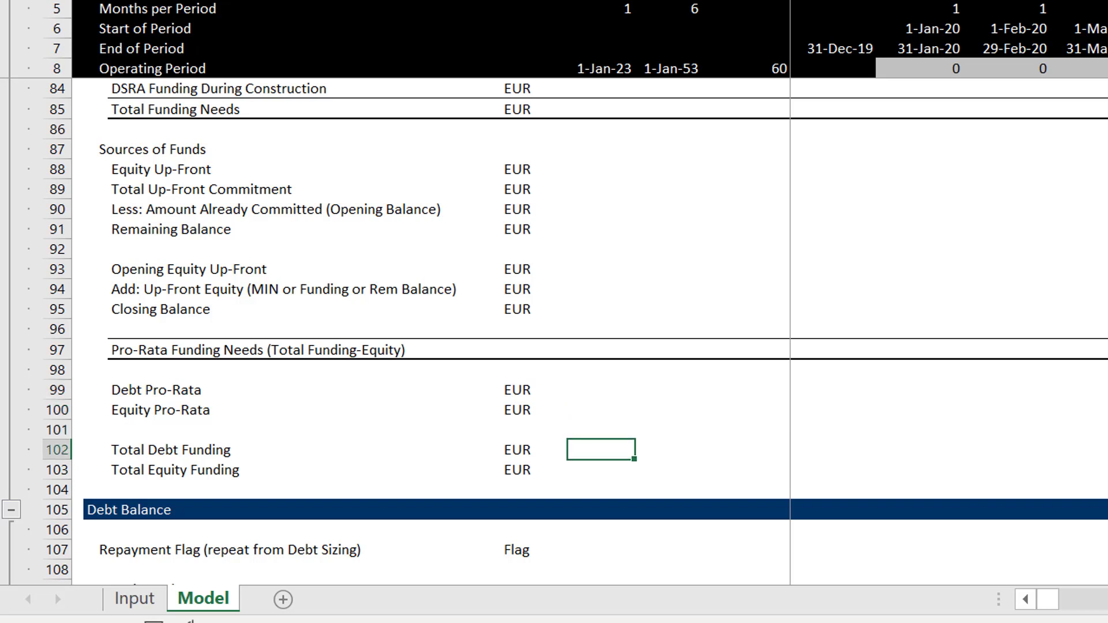
pyautogui.press('Down')
pyautogui.press('Right')
pyautogui.press('Right')
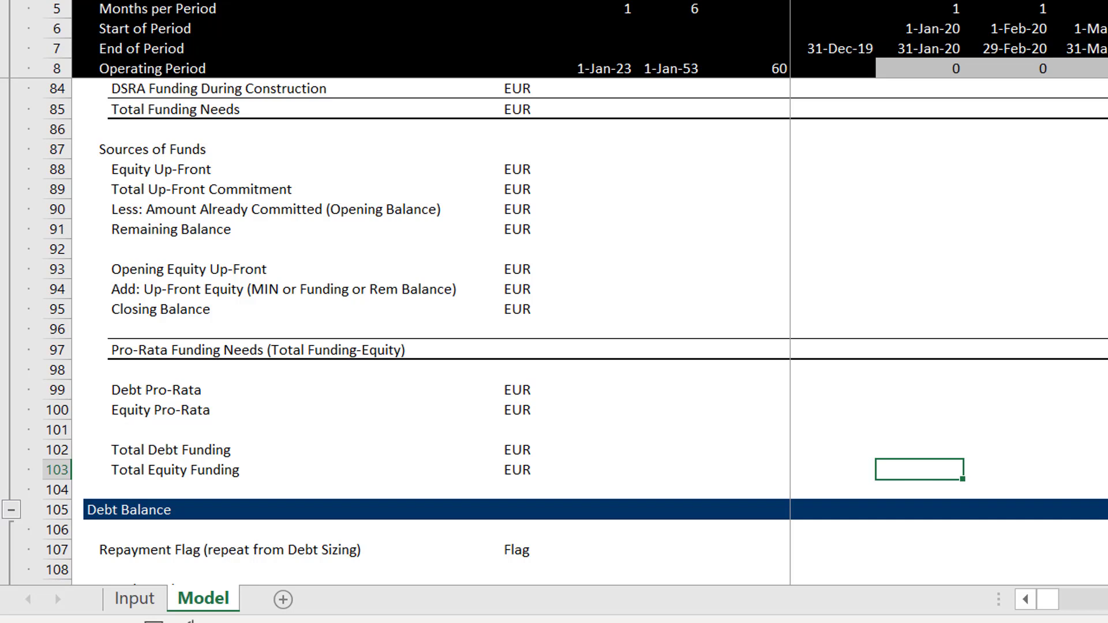
# Trace the up-front equity commitment and balance lines through the pro-rata lines to Total Equity Funding, ending at the Debt Balance heading
pyautogui.press('Up')
pyautogui.press('Up')
pyautogui.press('Up')
pyautogui.press('Up')
pyautogui.press('Up')
pyautogui.press('Up')
pyautogui.press('Up')
pyautogui.press('Up')
pyautogui.press('Up')
pyautogui.press('Up')
pyautogui.press('Up')
pyautogui.press('Up')
pyautogui.press('Up')
pyautogui.press('Up')
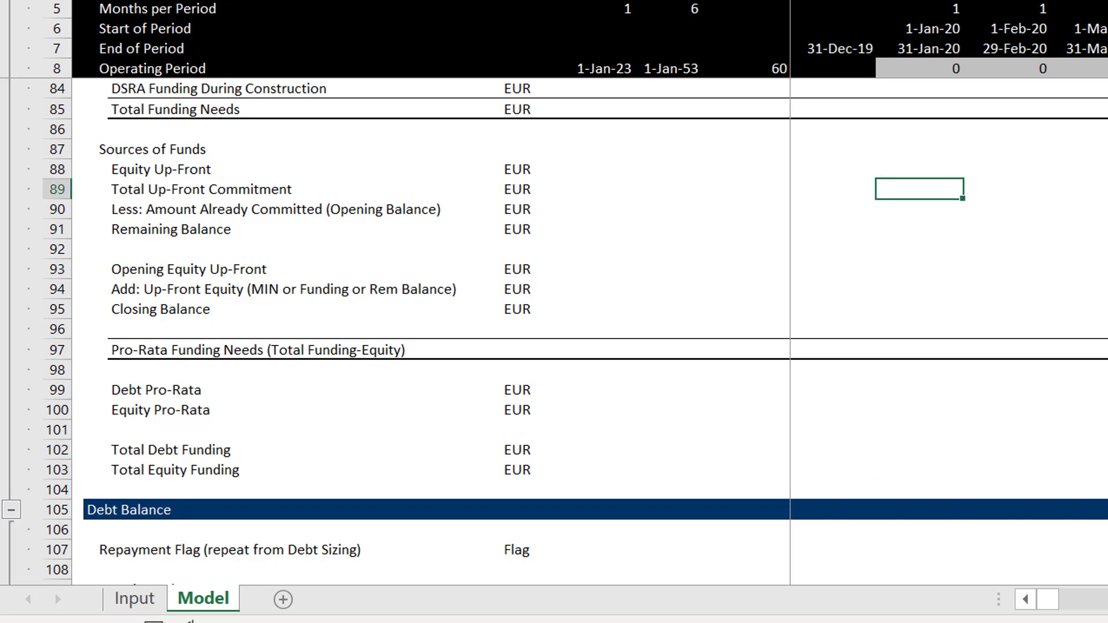
pyautogui.press('Down')
pyautogui.press('Down')
pyautogui.press('Down')
pyautogui.press('Down')
pyautogui.press('Down')
pyautogui.press('Down')
pyautogui.press('Up')
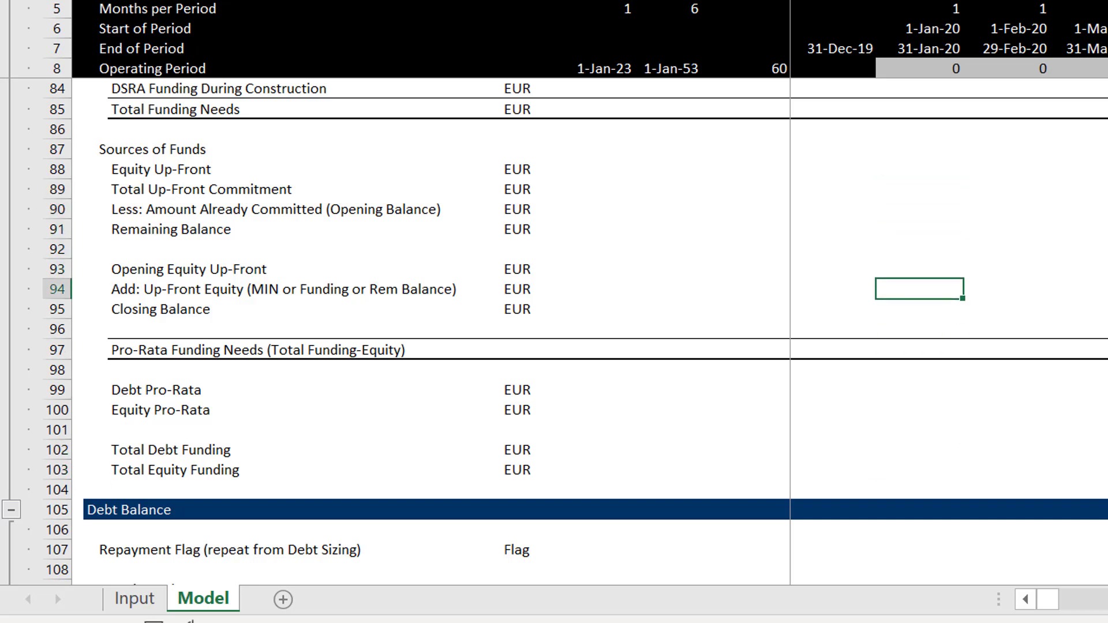
pyautogui.press('Down')
pyautogui.press('Down')
pyautogui.press('Down')
pyautogui.press('Down')
pyautogui.press('Down')
pyautogui.press('Down')
pyautogui.press('Down')
pyautogui.press('Down')
pyautogui.press('Down')
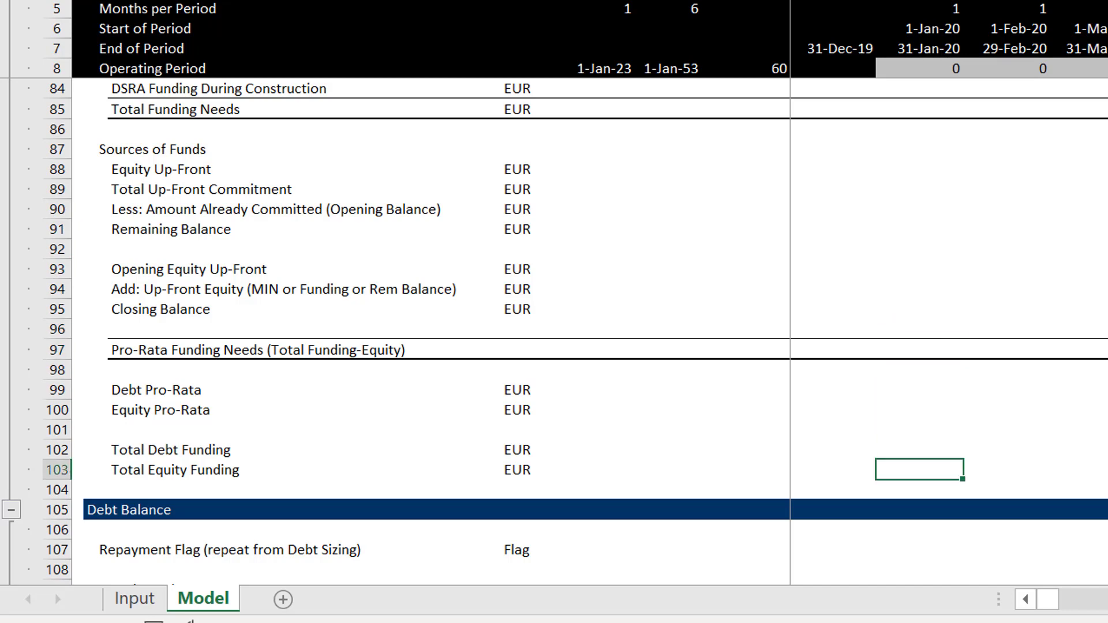
pyautogui.press('Up')
pyautogui.press('Up')
pyautogui.press('Up')
pyautogui.press('Down')
pyautogui.press('Down')
pyautogui.press('Down')
pyautogui.press('Down')
pyautogui.press('Down')
pyautogui.press('Down')
pyautogui.press('Down')
pyautogui.press('Down')
pyautogui.press('Down')
pyautogui.press('Down')
pyautogui.press('Down')
pyautogui.press('Down')
pyautogui.press('Down')
pyautogui.press('Down')
pyautogui.press('Down')
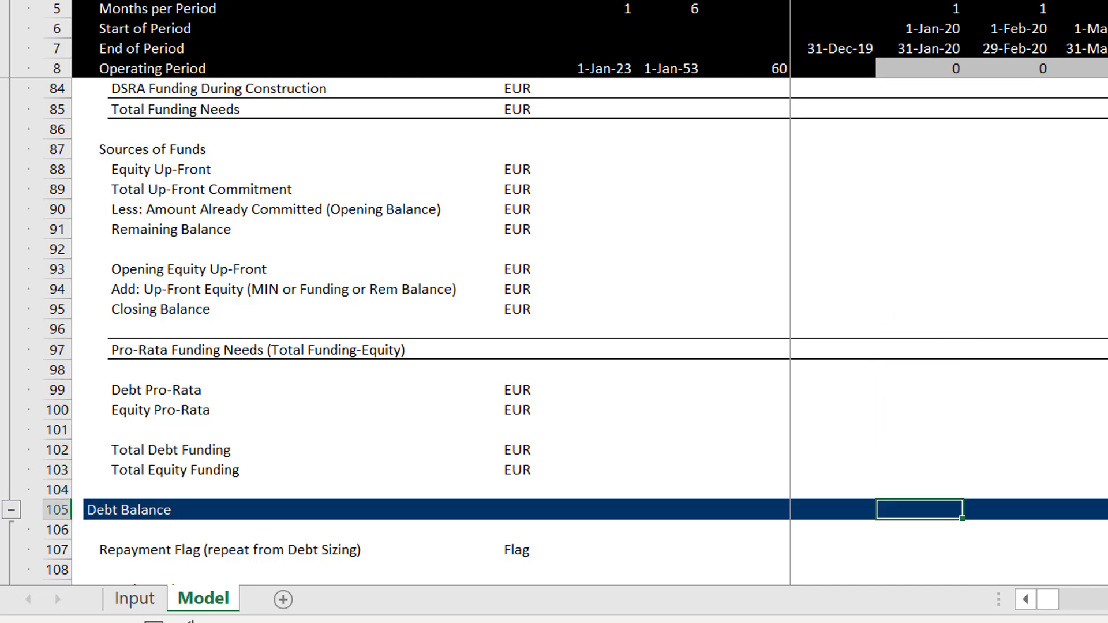
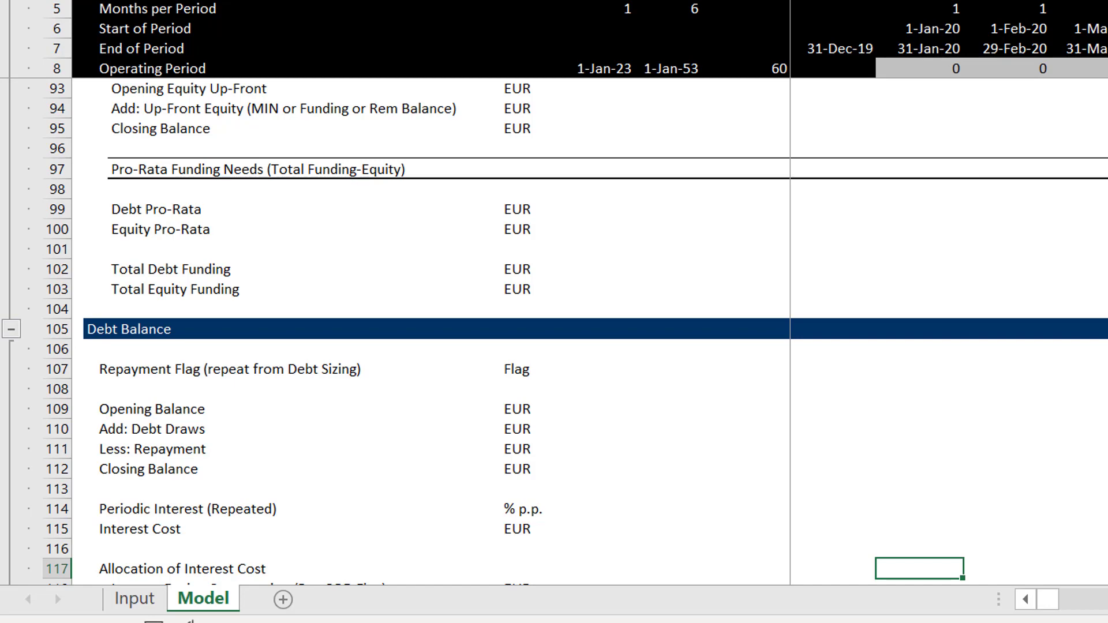
# Review the lines from the Summary Sources and Uses section through Debt Balance down to the DSRA section
pyautogui.press('pageup')
pyautogui.press('pageup')
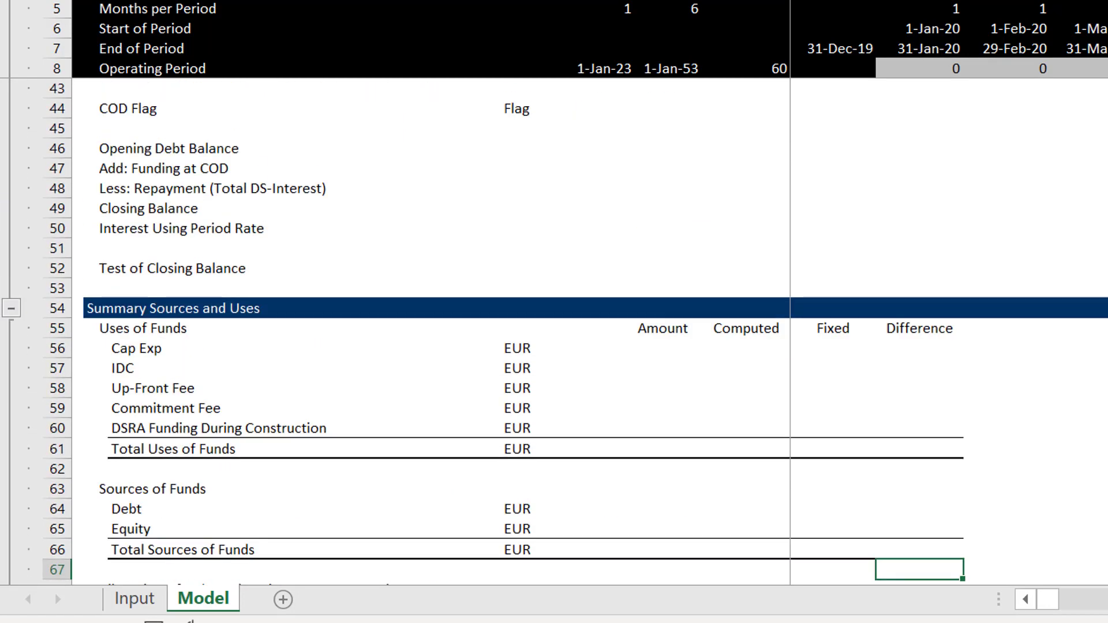
pyautogui.press('pagedown')
pyautogui.press('pagedown')
pyautogui.press('Down')
pyautogui.press('Down')
pyautogui.press('Down')
pyautogui.press('Down')
pyautogui.press('Down')
pyautogui.press('Down')
pyautogui.press('Down')
pyautogui.press('Down')
pyautogui.press('Down')
pyautogui.press('Down')
pyautogui.press('Down')
pyautogui.press('Down')
pyautogui.press('Down')
pyautogui.press('Down')
pyautogui.press('Down')
pyautogui.press('Down')
pyautogui.press('Down')
pyautogui.press('Down')
pyautogui.press('Down')
pyautogui.press('Down')
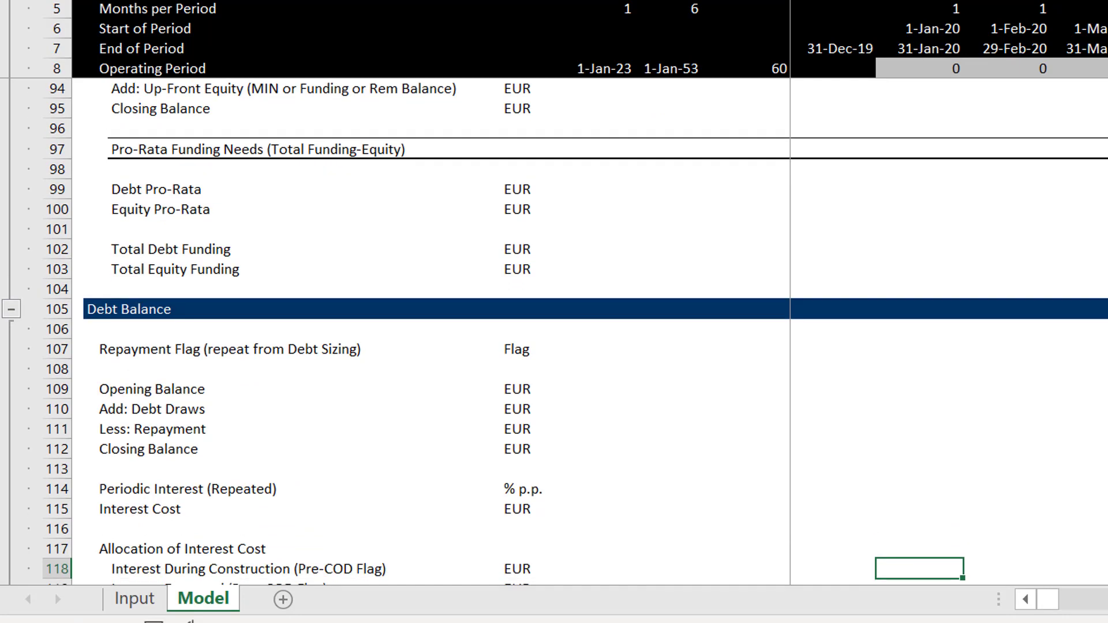
pyautogui.press('Down')
pyautogui.press('Down')
pyautogui.press('Down')
pyautogui.press('Down')
pyautogui.press('Down')
pyautogui.press('Down')
pyautogui.press('Down')
pyautogui.press('Down')
pyautogui.press('Down')
pyautogui.press('Down')
pyautogui.press('Down')
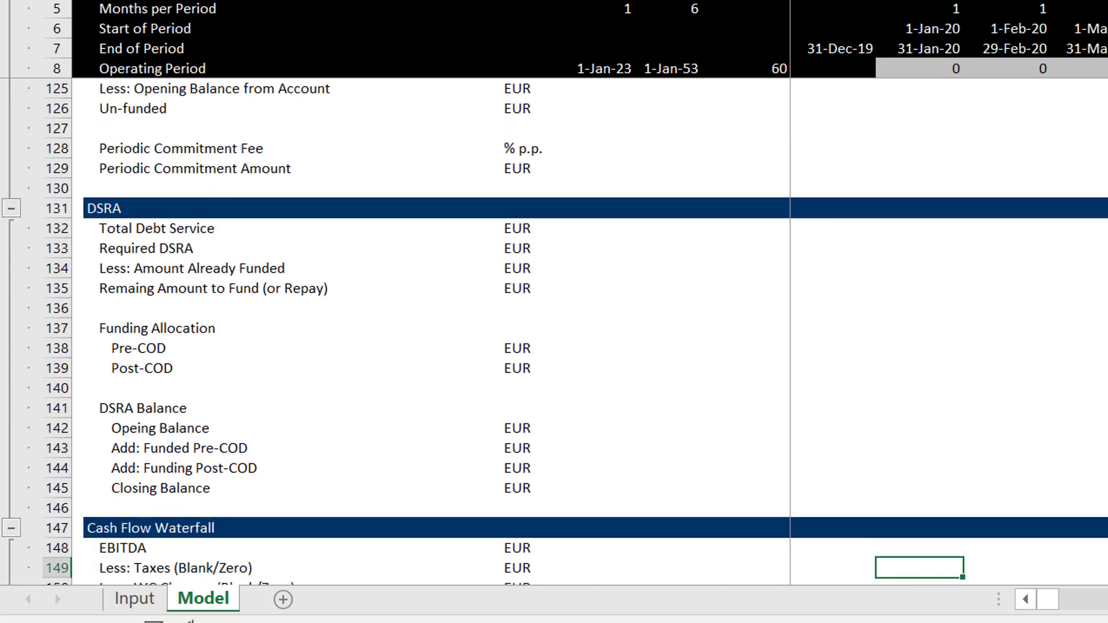
# Examine the DSRA section from the DSRA Balance and Funding Allocation lines up to Total Debt Service
pyautogui.press('Up')
pyautogui.press('Up')
pyautogui.press('Up')
pyautogui.press('Up')
pyautogui.press('Up')
pyautogui.press('Up')
pyautogui.press('Up')
pyautogui.press('Up')
pyautogui.press('Up')
pyautogui.press('Left')
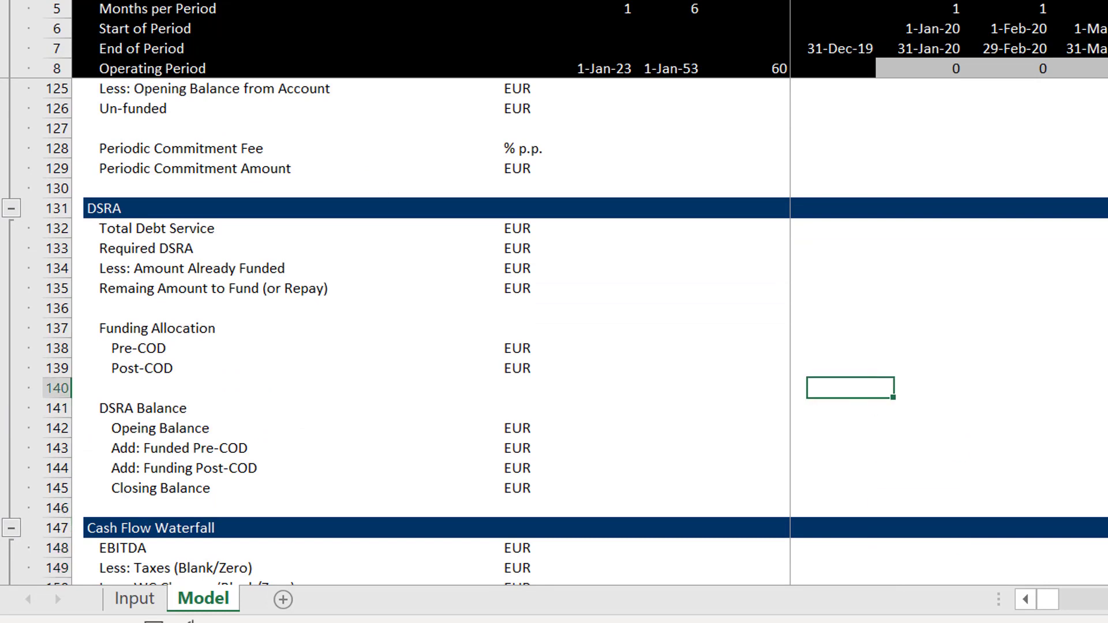
pyautogui.press('Left')
pyautogui.press('Left')
pyautogui.press('Up')
pyautogui.press('Up')
pyautogui.press('Up')
pyautogui.press('Up')
pyautogui.press('Left')
pyautogui.press('Left')
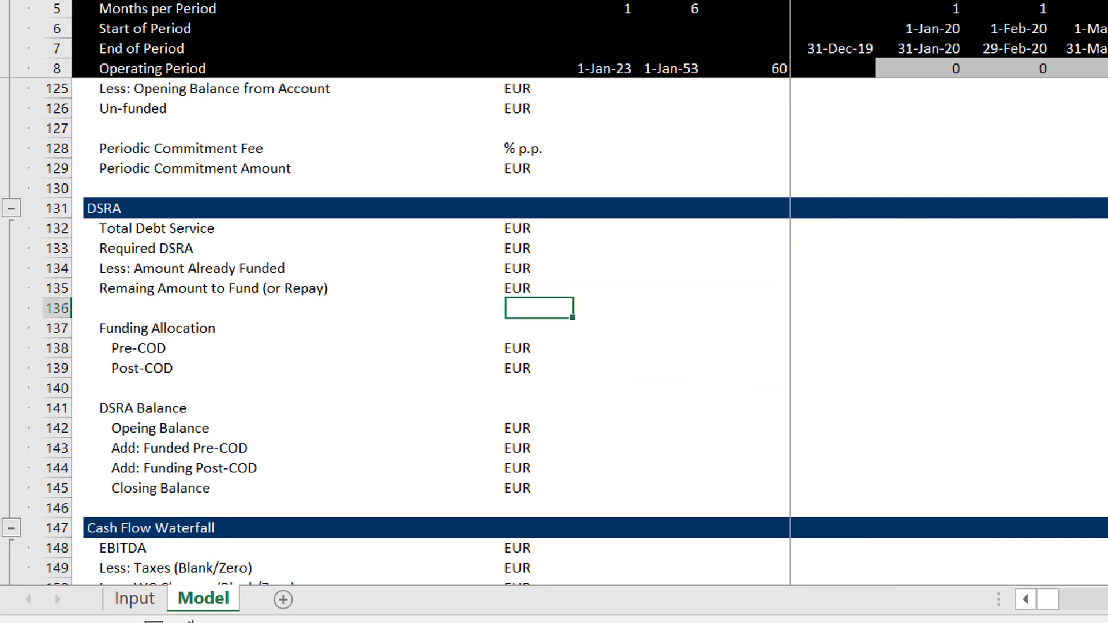
pyautogui.press('Left')
pyautogui.press('Left')
pyautogui.press('Up')
pyautogui.press('Up')
pyautogui.press('Up')
pyautogui.press('Up')
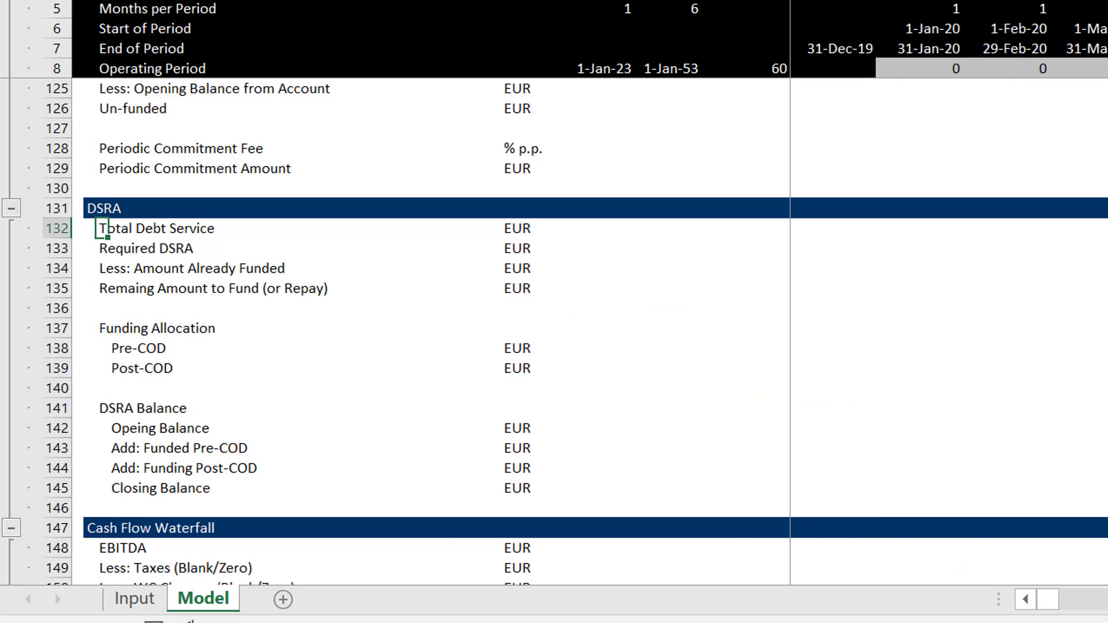
# Append "(SUM OFFSET)" to the Required DSRA label in the DSRA section
pyautogui.press('Down')
pyautogui.press('Right')
pyautogui.press('Right')
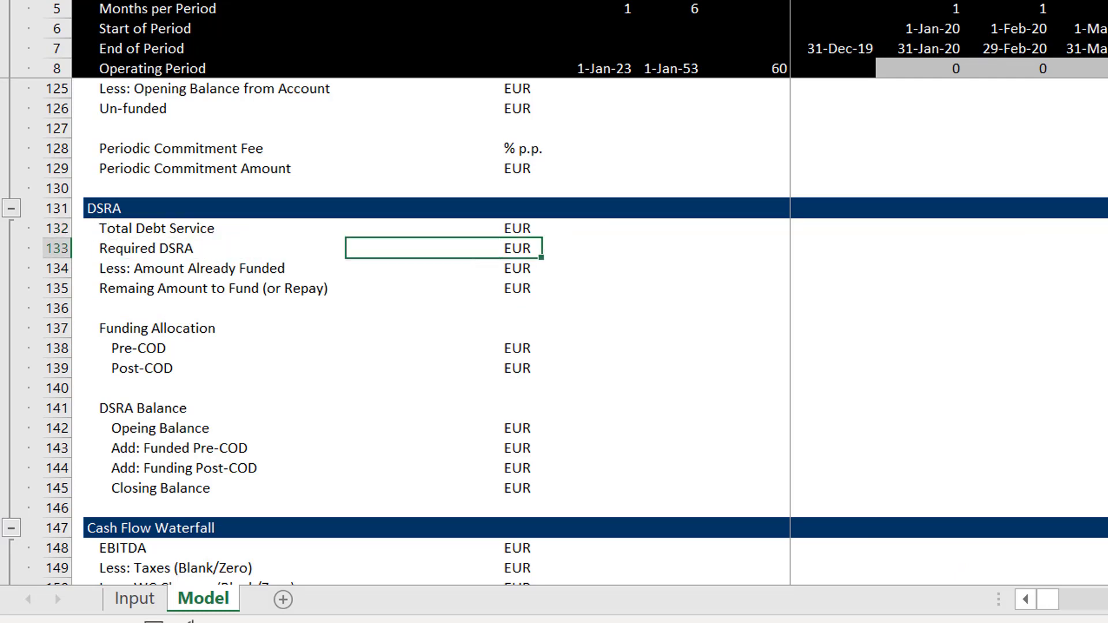
pyautogui.press('Left')
pyautogui.press('Left')
pyautogui.press('F2')
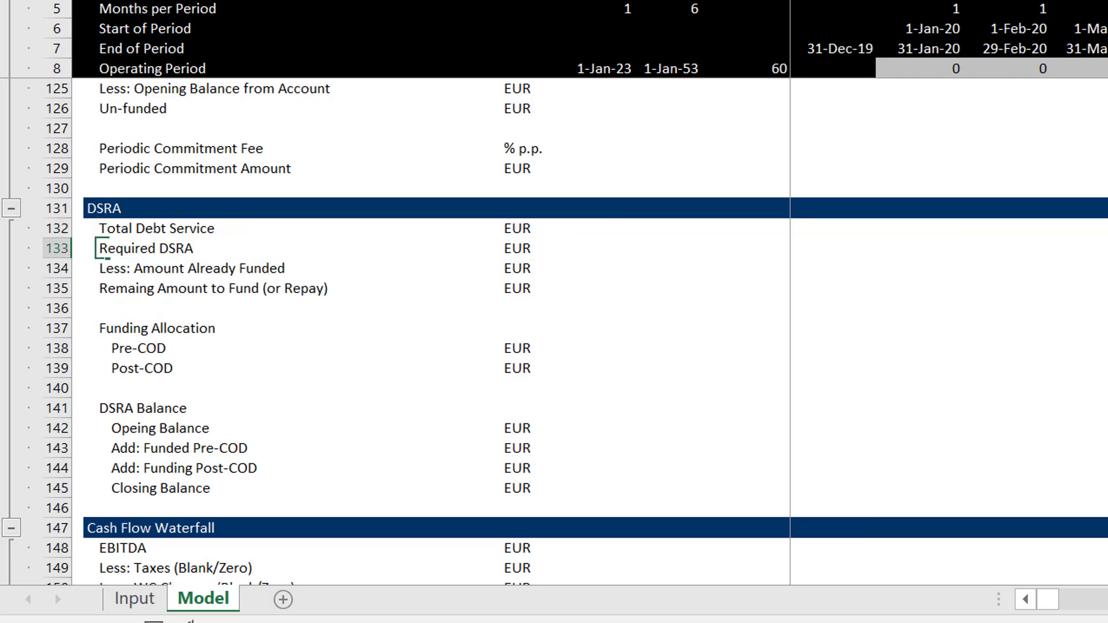
pyautogui.write('(SUM OFFSET)')
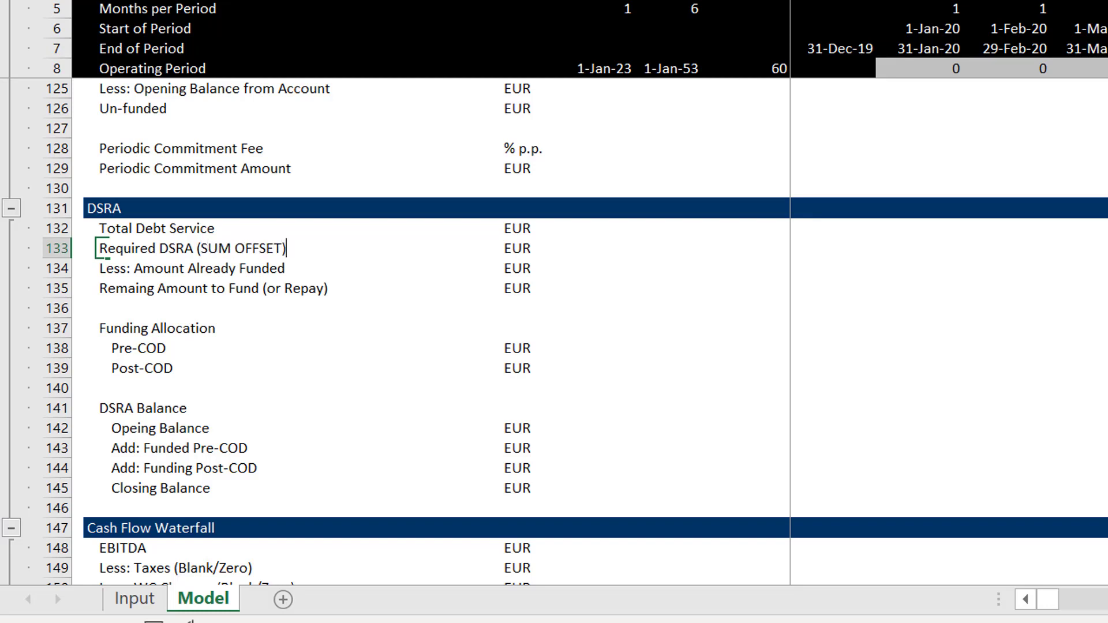
pyautogui.press('Return')
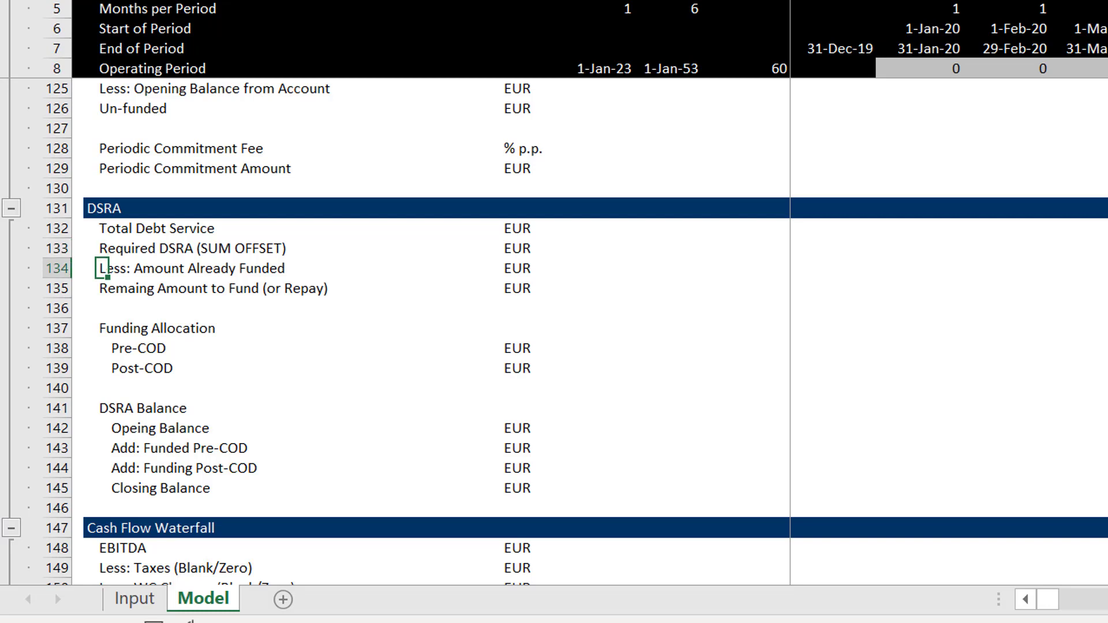
# Enter 1 as a placeholder in the amount-to-fund line of the DSRA section for the period starting 1-Jan-20
pyautogui.press('Right')
pyautogui.press('Right')
pyautogui.press('Right')
pyautogui.press('Right')
pyautogui.press('Right')
pyautogui.press('Right')
pyautogui.press('Right')
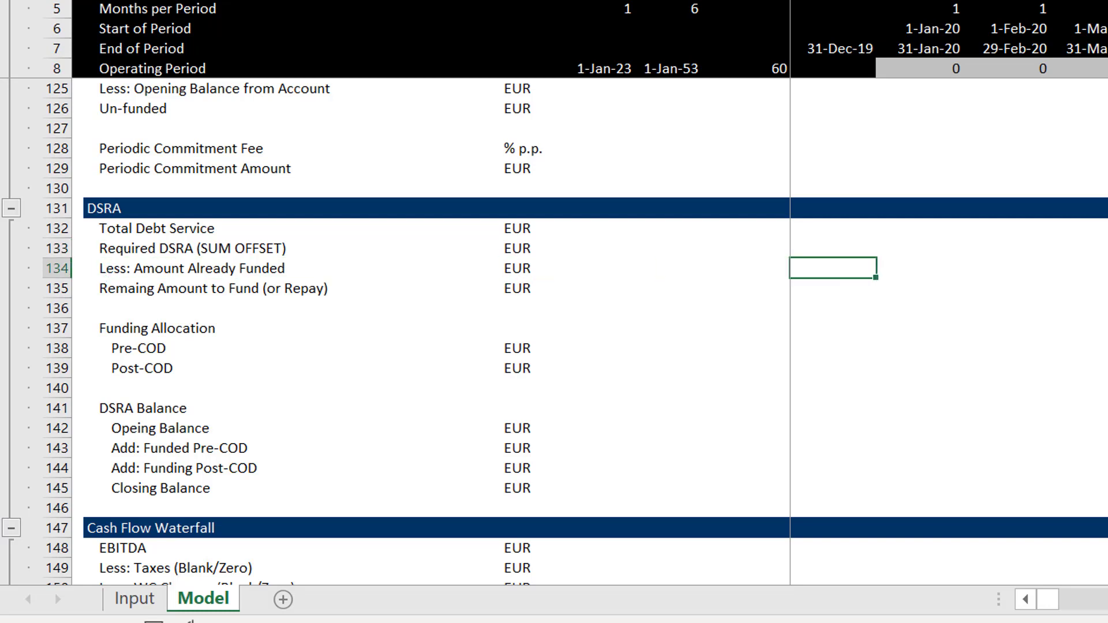
pyautogui.press('Right')
pyautogui.press('Left')
pyautogui.press('Left')
pyautogui.press('Down')
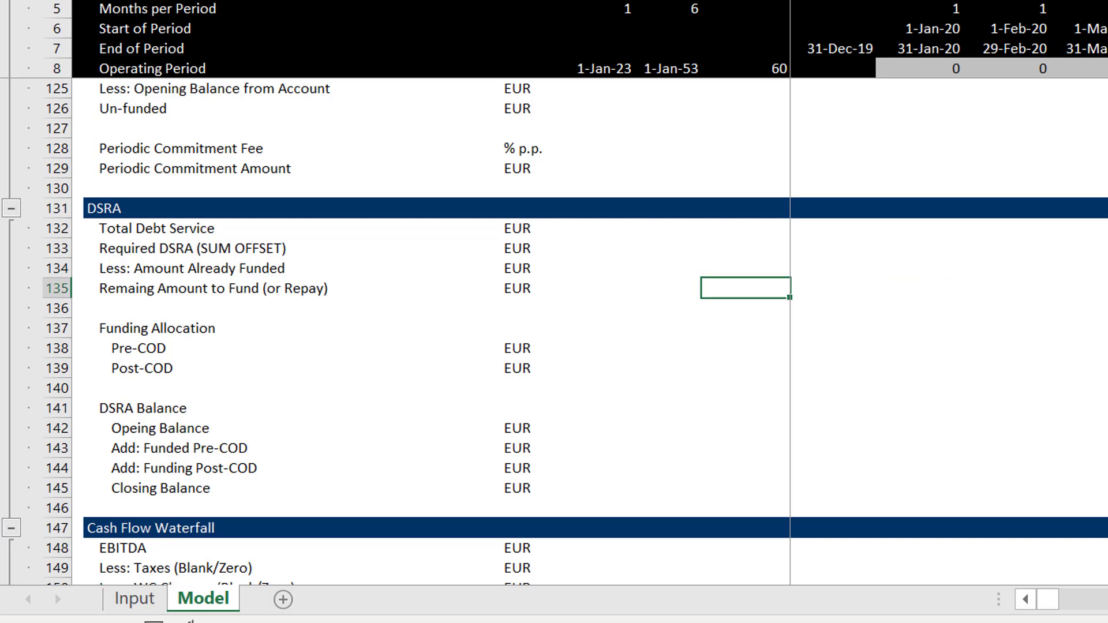
pyautogui.press('Right')
pyautogui.press('Right')
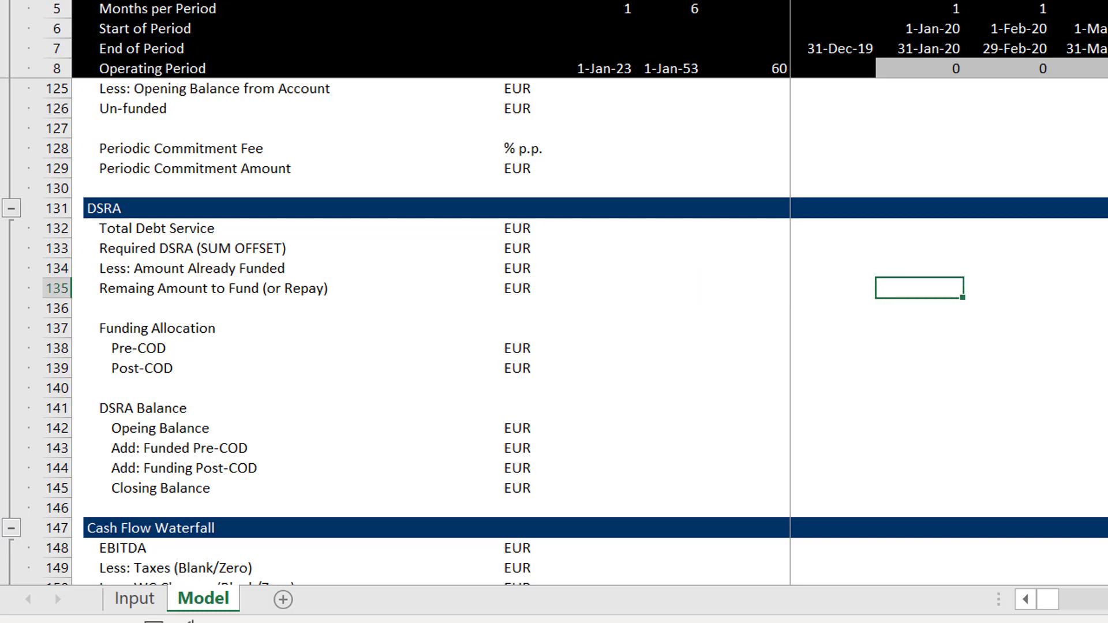
pyautogui.write('1')
pyautogui.press('Return')
pyautogui.press('Up')
pyautogui.hotkey('ctrl', 'End')
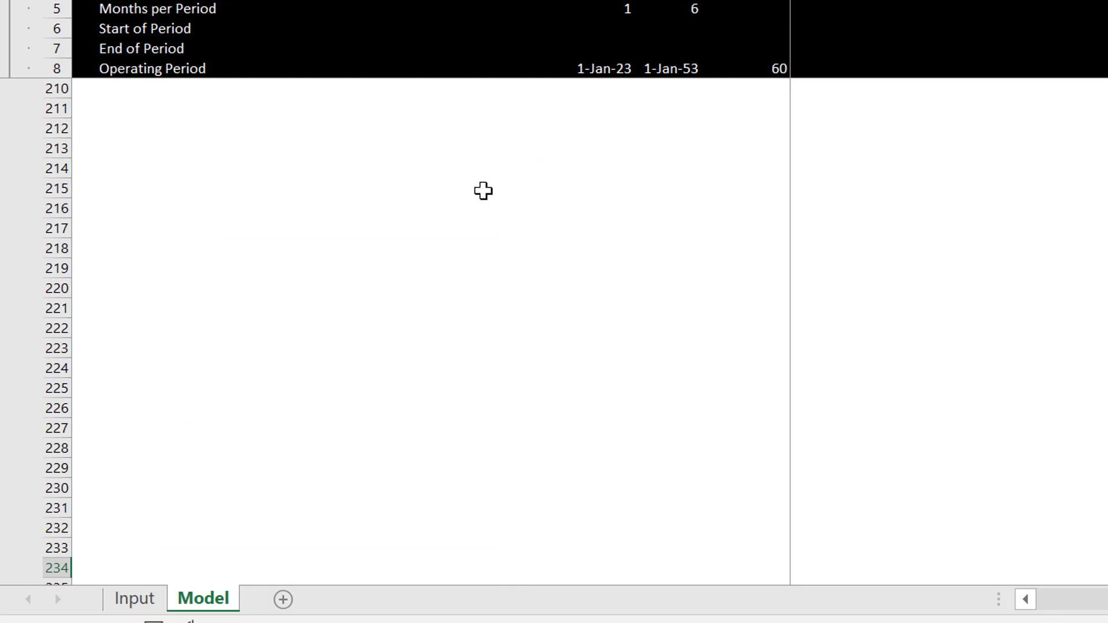
pyautogui.click(519, 149)
pyautogui.press('pageup')
pyautogui.press('pageup')
pyautogui.press('pageup')
pyautogui.scroll(20, 518, 148)
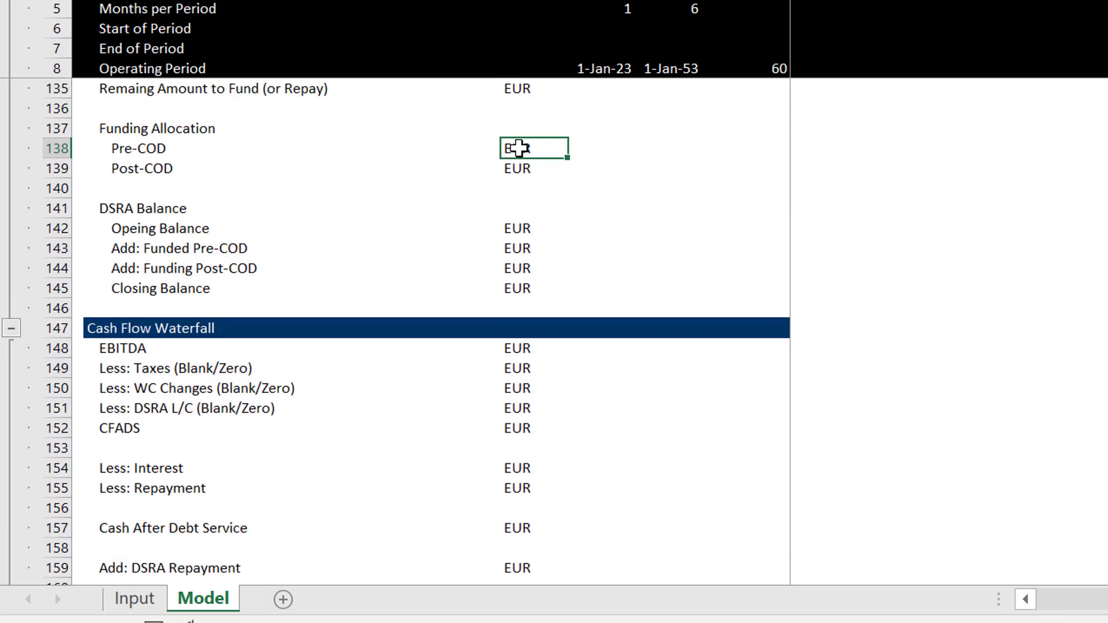
pyautogui.click(519, 148)
# Fill the NPV Factor line's 31-Dec-19 value of 1 across the period columns
pyautogui.press('pagedown')
pyautogui.press('Right')
pyautogui.press('Right')
pyautogui.press('Right')
pyautogui.press('Right')
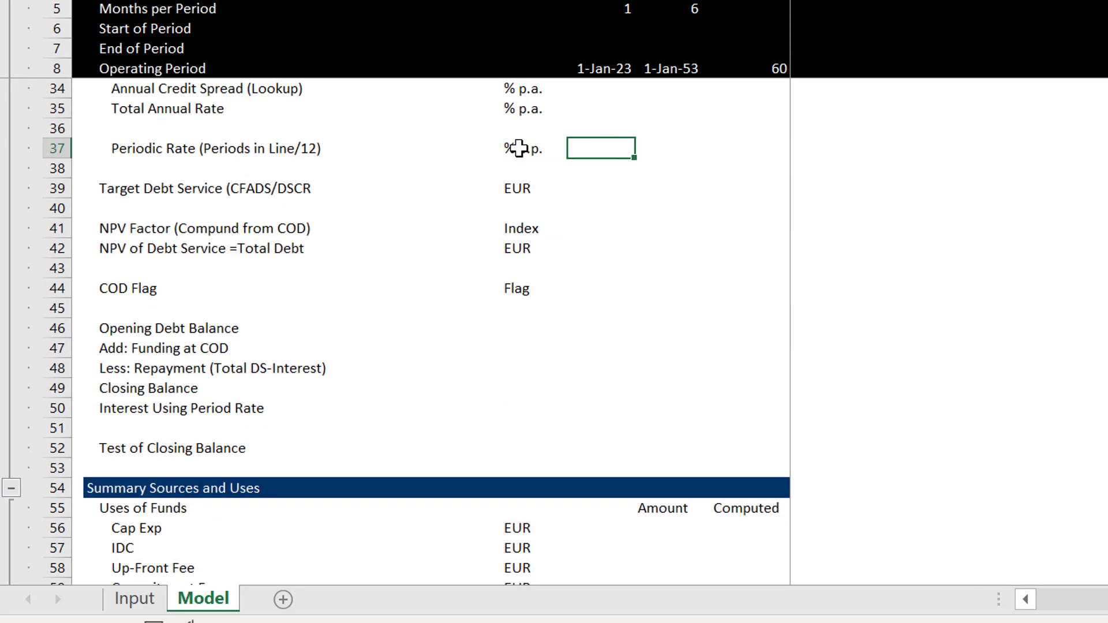
pyautogui.press('Left')
pyautogui.press('Down')
pyautogui.press('Down')
pyautogui.press('Down')
pyautogui.press('Down')
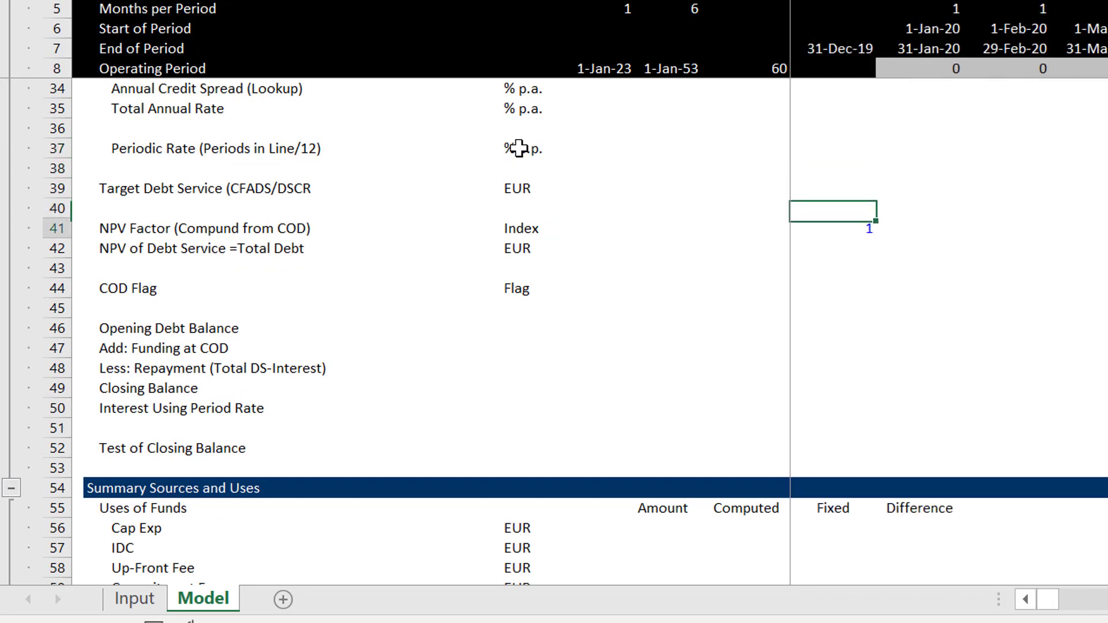
pyautogui.hotkey('ctrl', 'shift', 'Right')
pyautogui.press('Left')
pyautogui.press('Left')
pyautogui.press('Left')
pyautogui.press('Left')
pyautogui.press('Left')
pyautogui.press('Left')
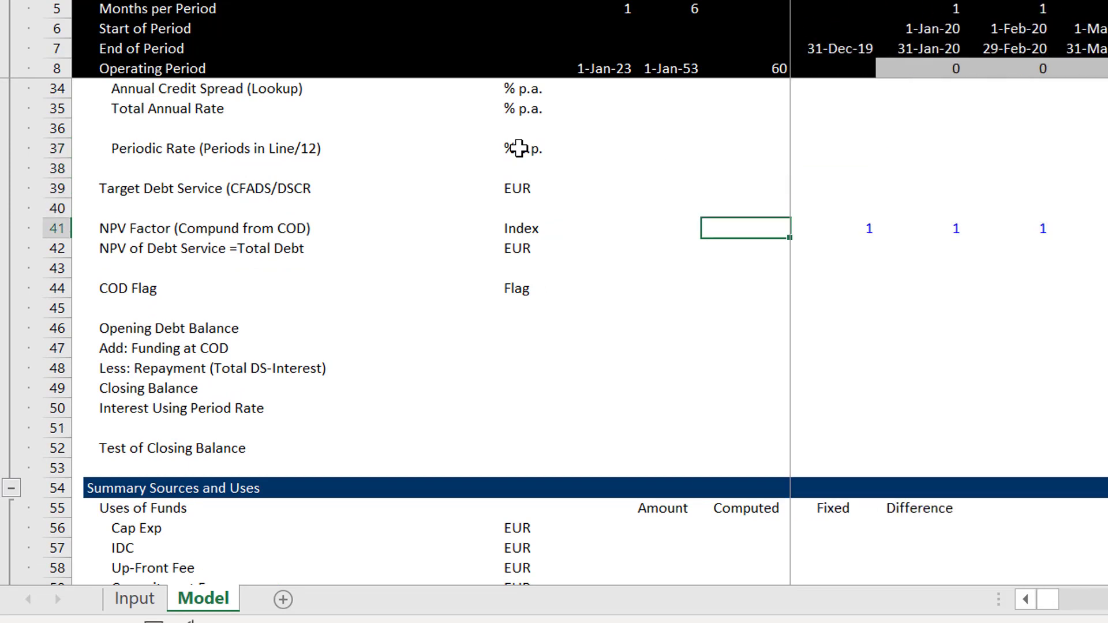
# Apply a thin top border and a thick bottom border along the whole NPV Factor row
pyautogui.hotkey('ctrl', 'shift', 'Right')
pyautogui.hotkey('ctrl', 'shift', 'Right')
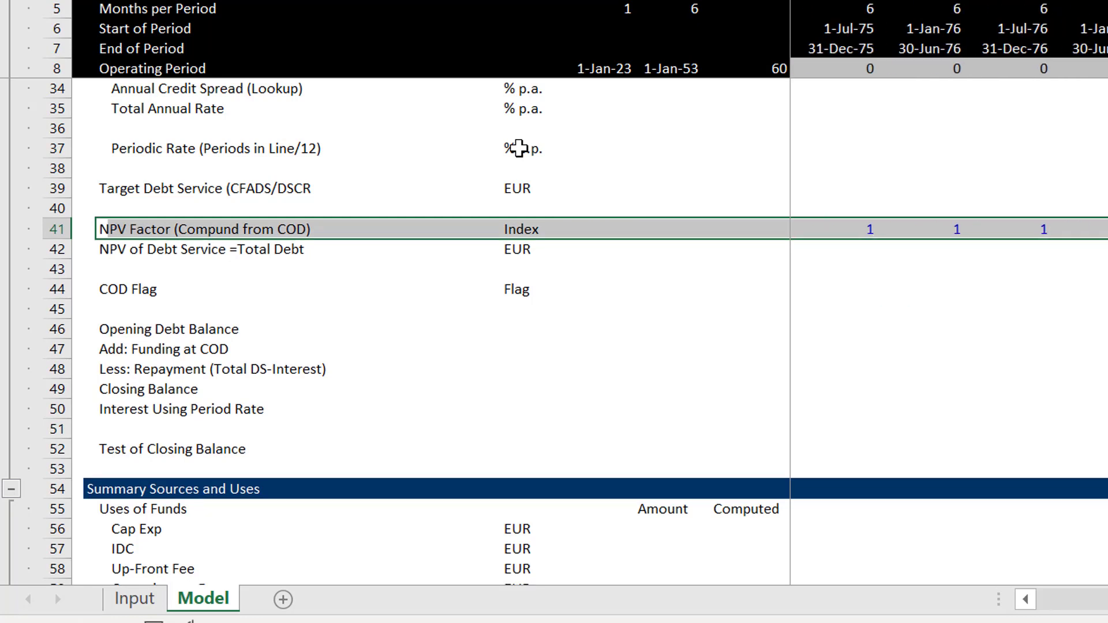
pyautogui.press('Right')
pyautogui.press('Right')
pyautogui.press('Right')
pyautogui.press('Right')
pyautogui.press('Right')
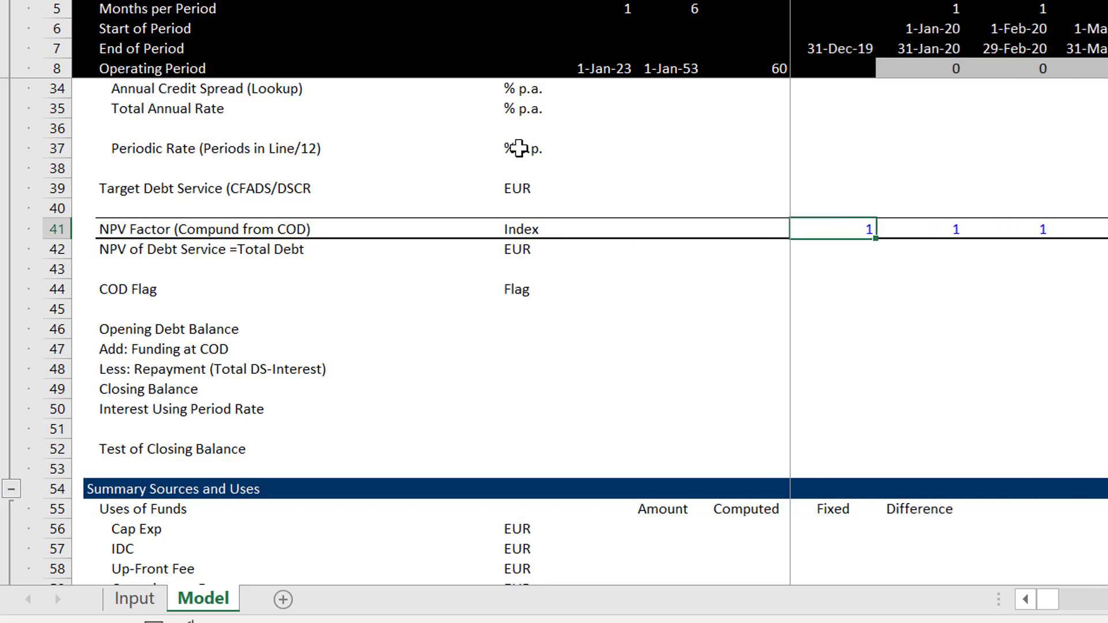
# Clear the filled values from the NPV Factor line from the 1-Jan-20 period onward
pyautogui.press('Right')
pyautogui.hotkey('ctrl', 'shift', 'Right')
pyautogui.press('Delete')
pyautogui.press('Left')
pyautogui.press('Left')
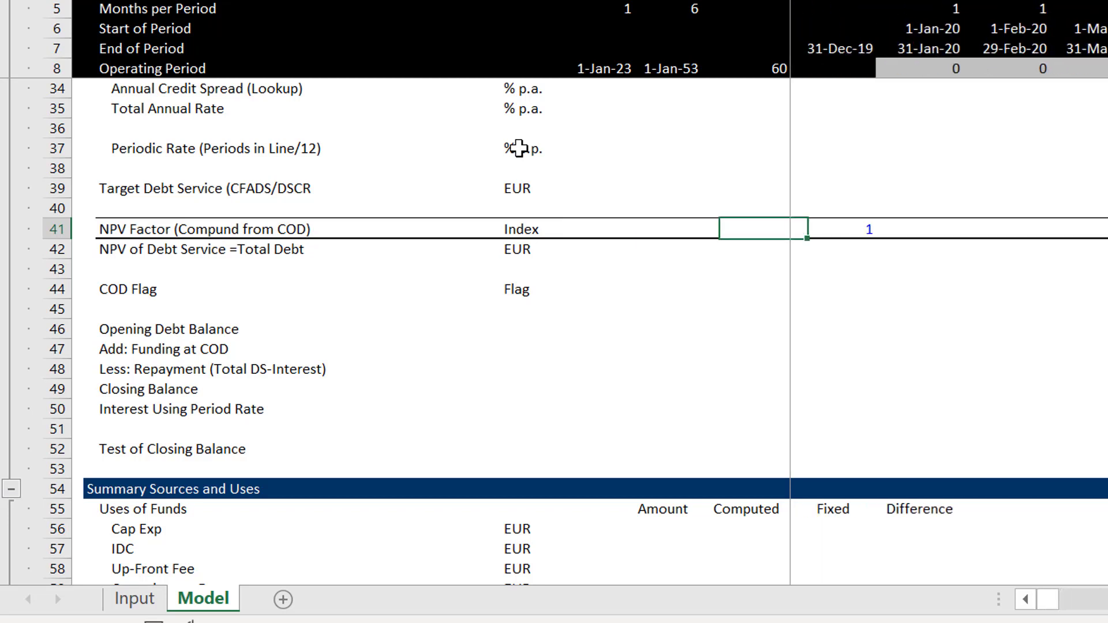
# Remove the top and bottom borders from the NPV Factor row
pyautogui.press('Left')
pyautogui.press('Home')
pyautogui.press('Right')
pyautogui.press('Right')
pyautogui.hotkey('ctrl', 'Right')
pyautogui.hotkey('ctrl', 'shift', 'Right')
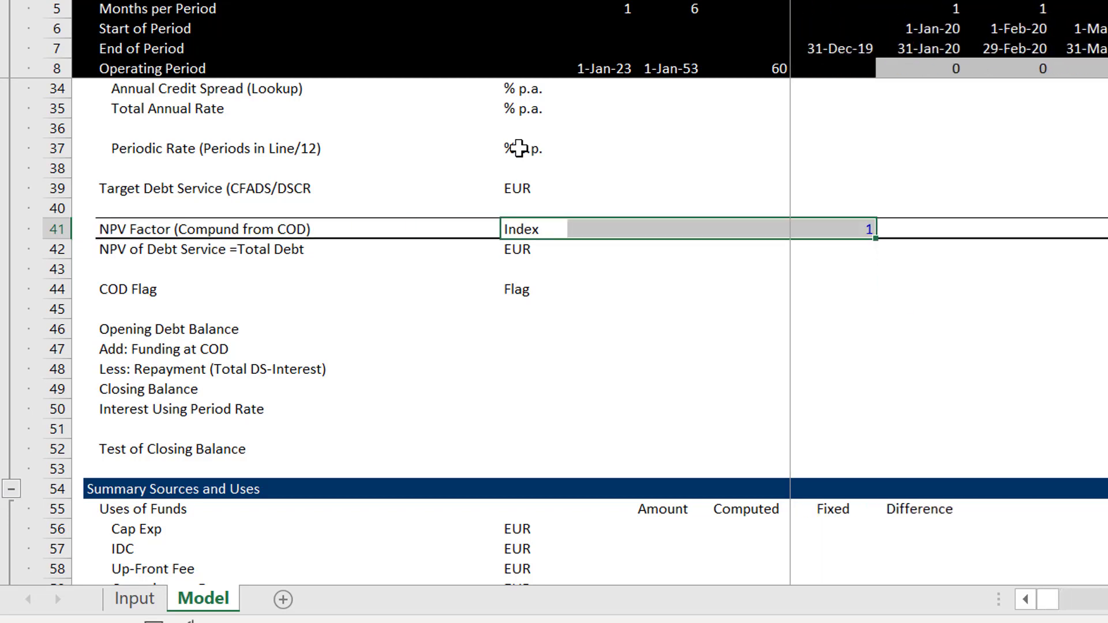
pyautogui.hotkey('ctrl', 'shift', 'Right')
pyautogui.hotkey('ctrl', 'Left')
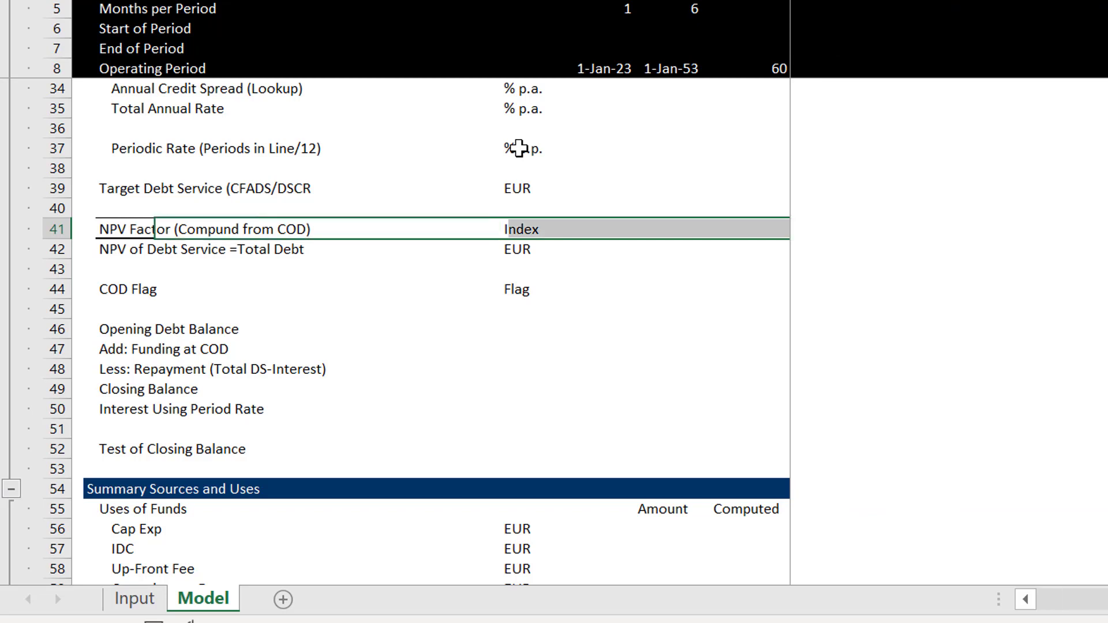
pyautogui.press('Left')
pyautogui.press('Right')
pyautogui.hotkey('ctrl', 'shift', 'Right')
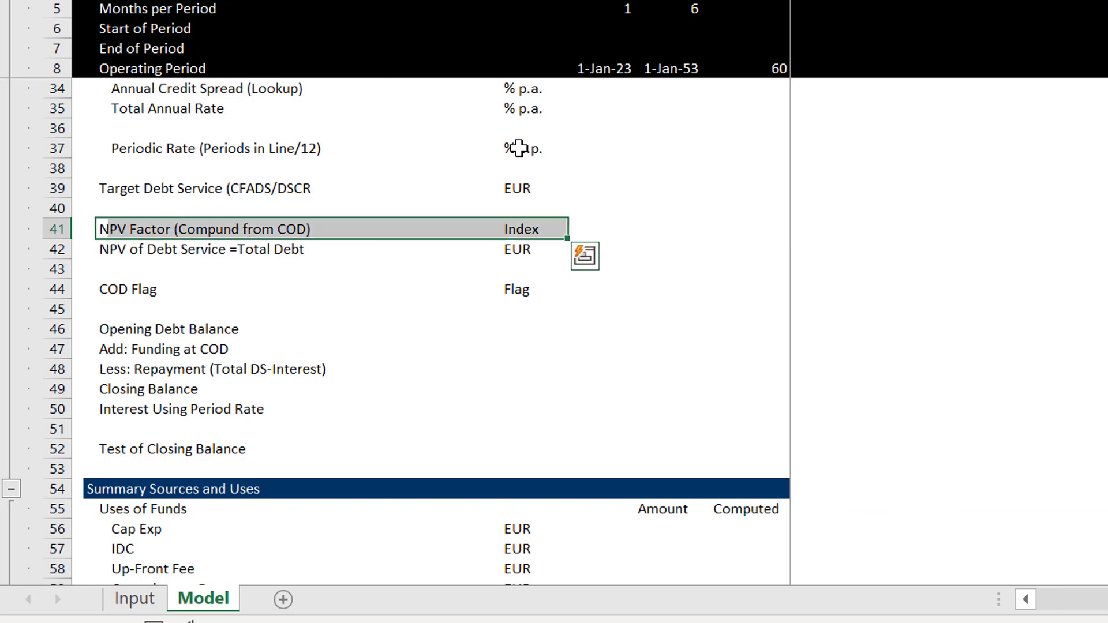
pyautogui.hotkey('ctrl', 'f')
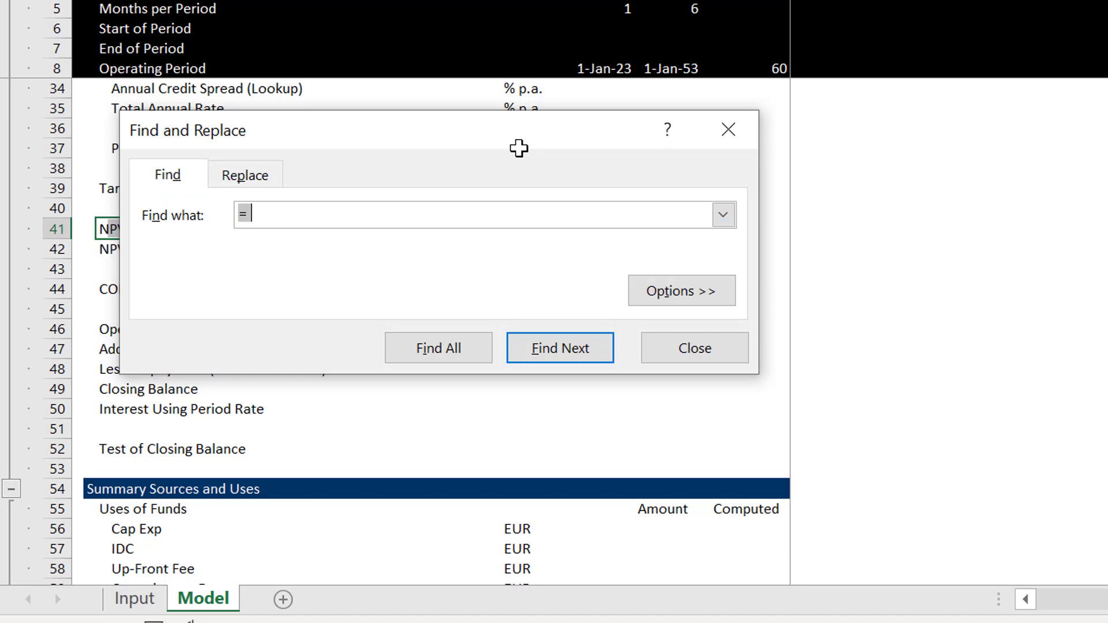
pyautogui.press('Escape')
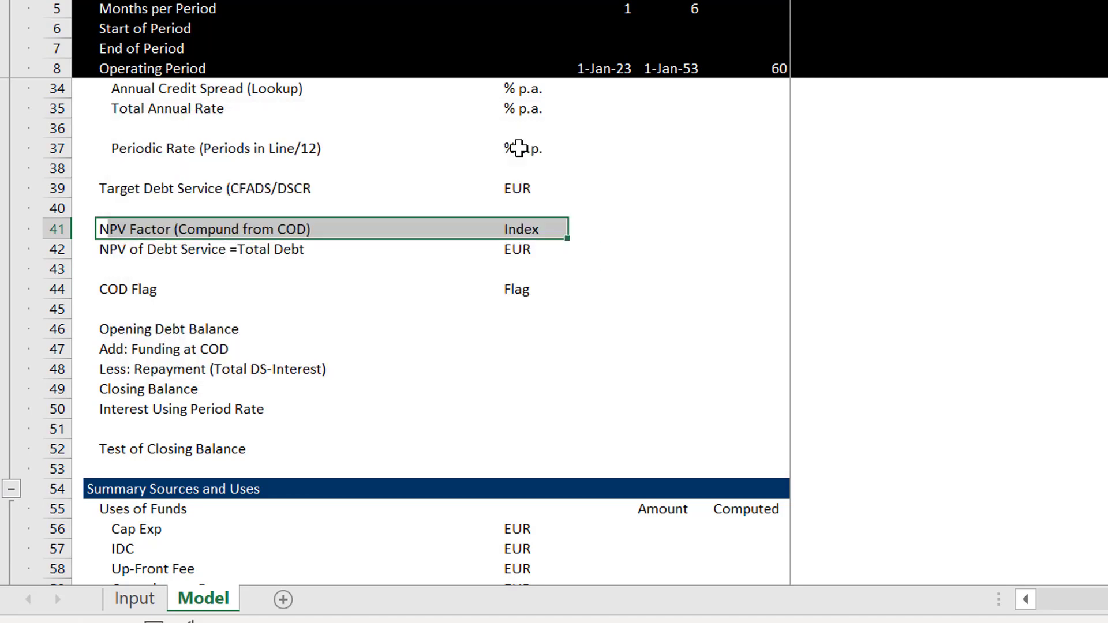
pyautogui.press('Down')
pyautogui.press('Down')
pyautogui.press('Down')
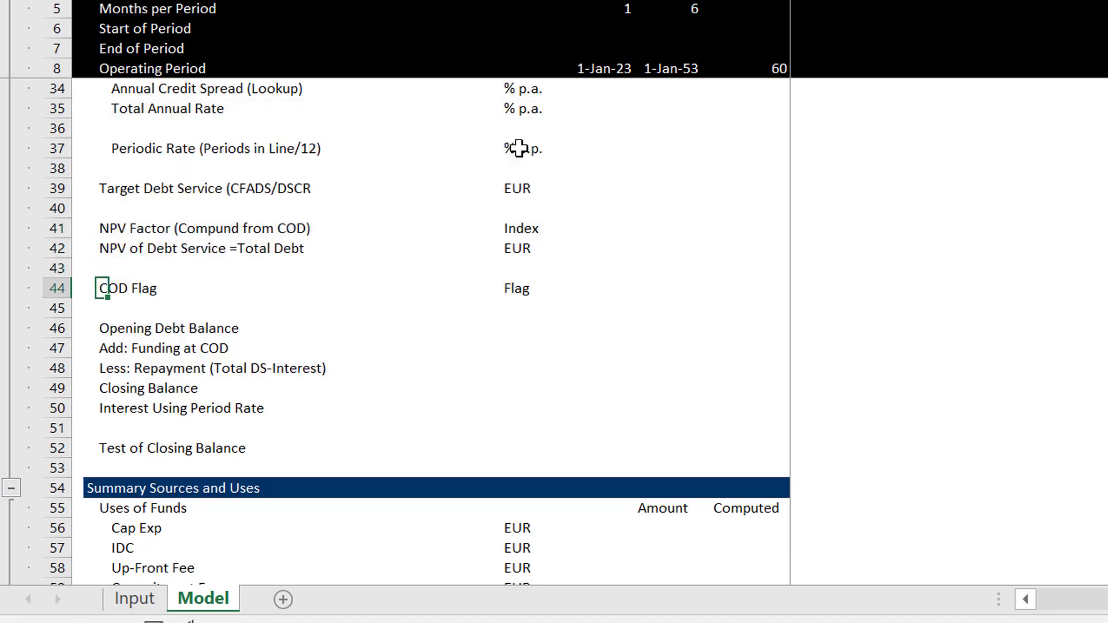
# Review the lines from the COD Flag through the periodic funding and Debt Balance sections down to DSRA
pyautogui.press('Down')
pyautogui.press('Down')
pyautogui.press('Down')
pyautogui.press('Down')
pyautogui.press('Down')
pyautogui.press('Down')
pyautogui.press('Down')
pyautogui.press('Down')
pyautogui.press('Down')
pyautogui.press('Down')
pyautogui.press('Down')
pyautogui.press('Down')
pyautogui.press('Down')
pyautogui.press('Down')
pyautogui.press('Down')
pyautogui.press('Down')
pyautogui.press('Down')
pyautogui.press('Down')
pyautogui.press('Down')
pyautogui.press('Down')
pyautogui.press('Down')
pyautogui.press('Down')
pyautogui.press('Down')
pyautogui.press('Down')
pyautogui.press('Down')
pyautogui.press('Down')
pyautogui.press('Down')
pyautogui.press('Down')
pyautogui.press('Down')
pyautogui.press('Down')
pyautogui.press('Down')
pyautogui.press('Down')
pyautogui.press('Down')
pyautogui.press('Down')
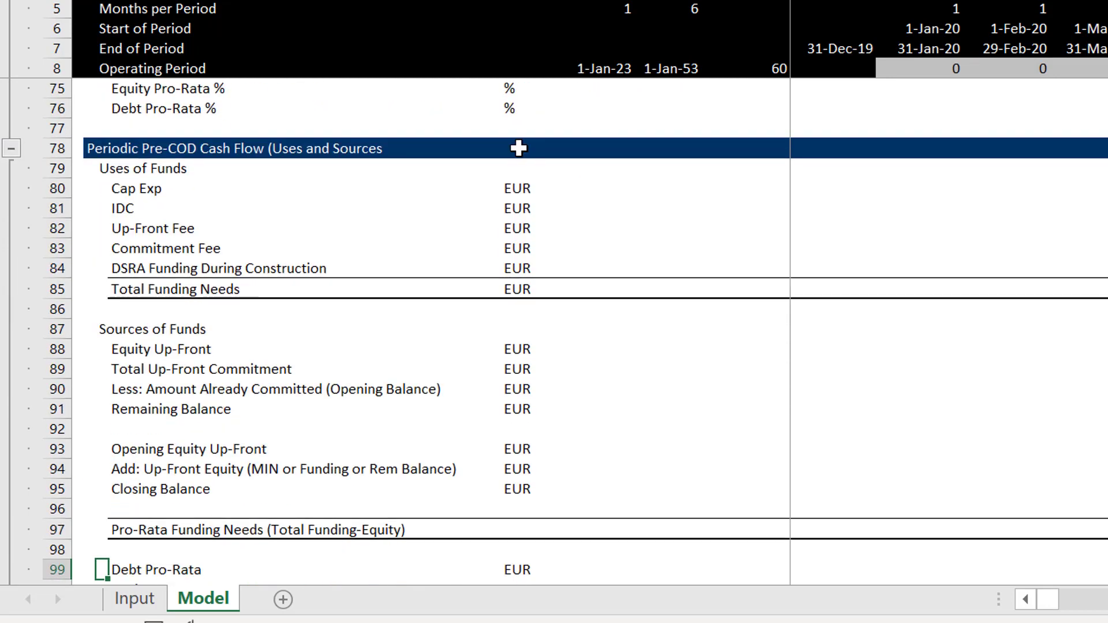
pyautogui.press('Down')
pyautogui.press('Down')
pyautogui.press('Down')
pyautogui.press('Down')
pyautogui.press('Down')
pyautogui.press('Down')
pyautogui.press('Down')
pyautogui.press('Down')
pyautogui.press('Down')
pyautogui.press('Down')
pyautogui.press('Down')
pyautogui.press('Down')
pyautogui.press('Down')
pyautogui.press('Down')
pyautogui.press('Down')
pyautogui.press('Down')
pyautogui.press('Down')
pyautogui.press('Down')
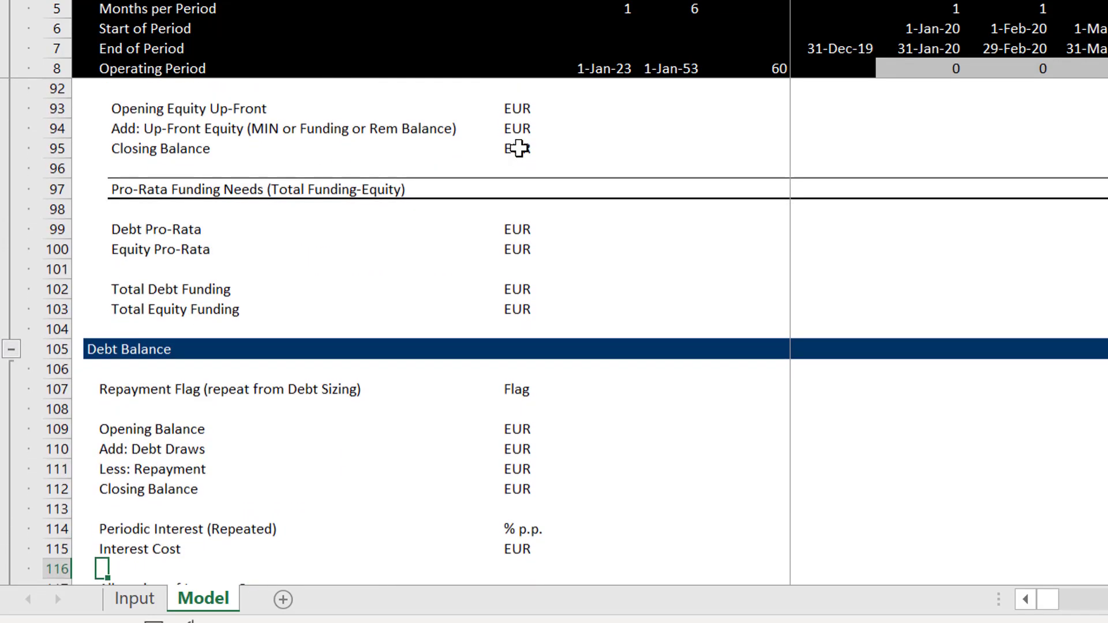
pyautogui.press('Down')
pyautogui.press('Down')
pyautogui.press('Down')
pyautogui.press('Down')
pyautogui.press('Down')
pyautogui.press('Down')
pyautogui.press('Down')
pyautogui.press('Down')
pyautogui.press('Down')
pyautogui.press('Down')
pyautogui.press('Down')
pyautogui.press('Down')
pyautogui.press('Down')
pyautogui.press('Down')
pyautogui.press('Down')
pyautogui.press('Down')
pyautogui.press('Down')
pyautogui.press('Down')
pyautogui.press('Down')
pyautogui.press('Down')
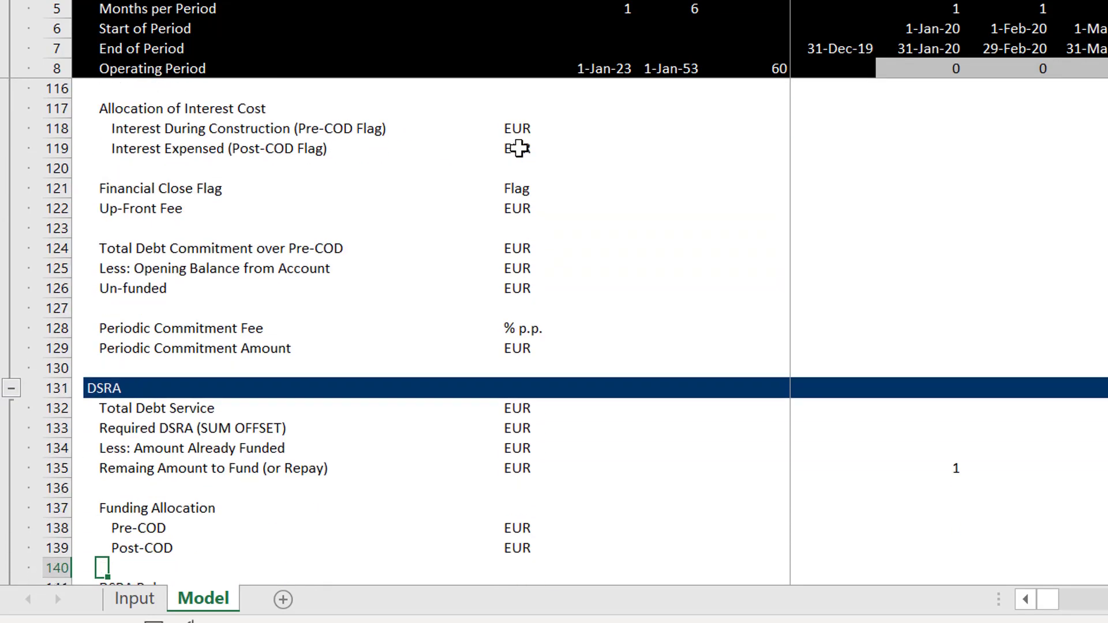
# Clear the placeholder 1 from the DSRA section's amount-to-fund line in the period starting 1-Jan-20
pyautogui.press('Up')
pyautogui.press('Up')
pyautogui.press('Up')
pyautogui.press('Up')
pyautogui.press('Up')
pyautogui.press('Up')
pyautogui.press('Up')
pyautogui.press('Up')
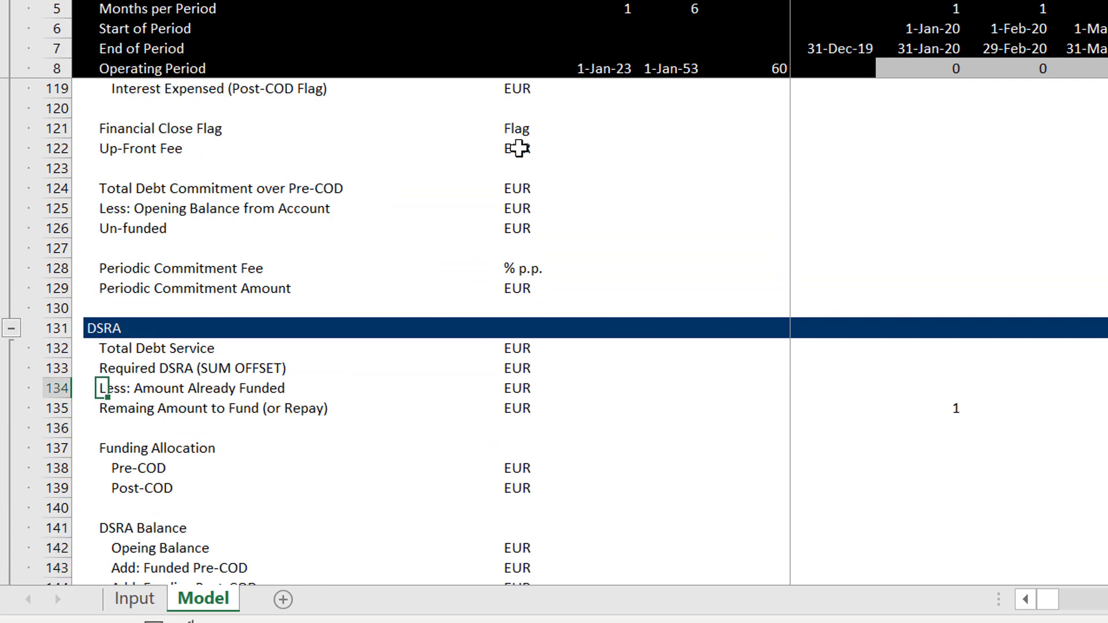
pyautogui.press('Right')
pyautogui.press('Right')
pyautogui.press('Down')
pyautogui.press('Right')
pyautogui.press('Right')
pyautogui.press('Right')
pyautogui.press('Right')
pyautogui.press('Right')
pyautogui.press('Right')
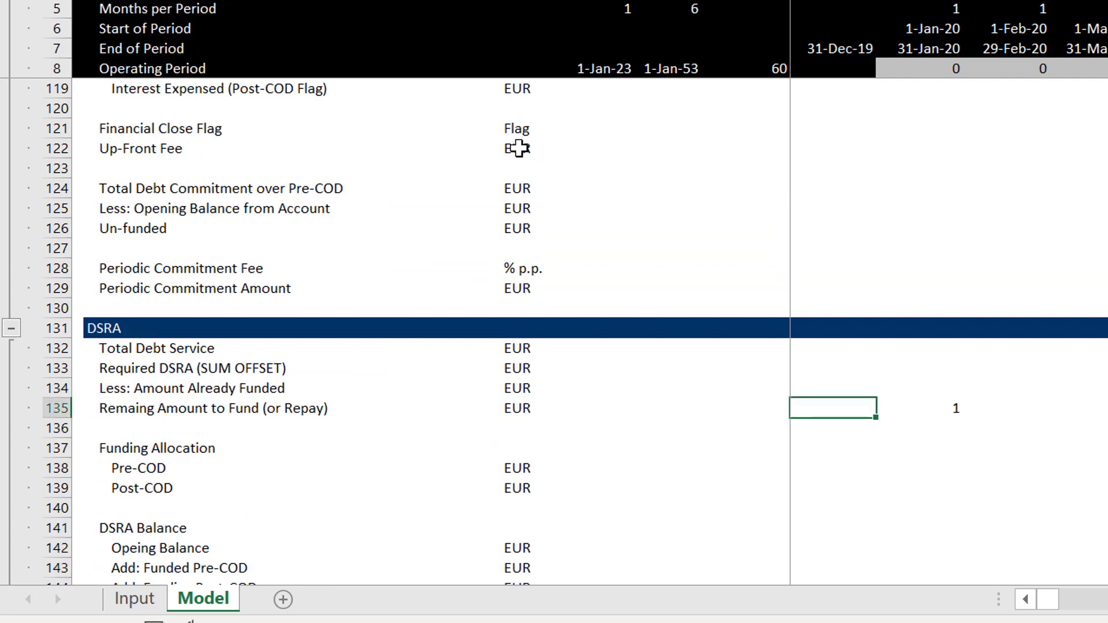
pyautogui.press('Left')
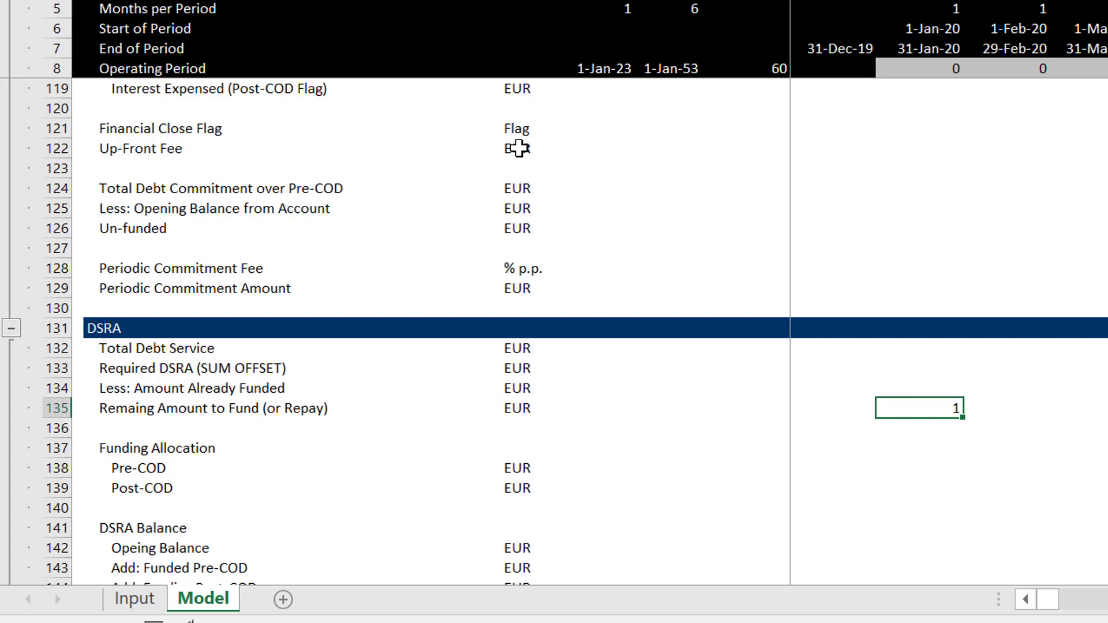
pyautogui.hotkey('ctrl', 'Up')
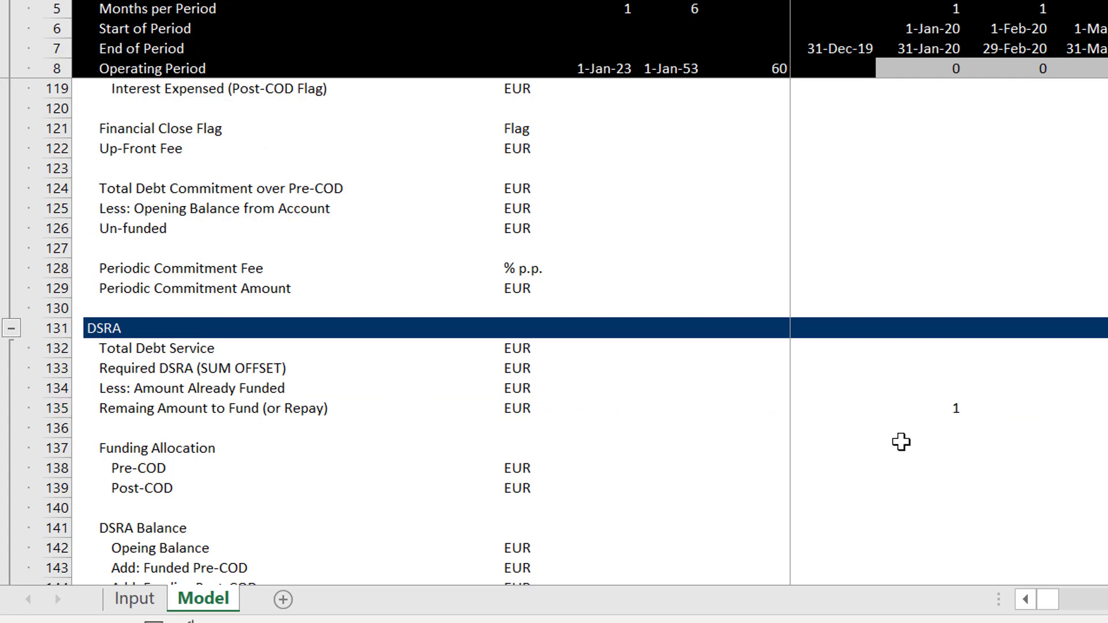
pyautogui.click(905, 390)
pyautogui.press('Down')
pyautogui.press('Delete')
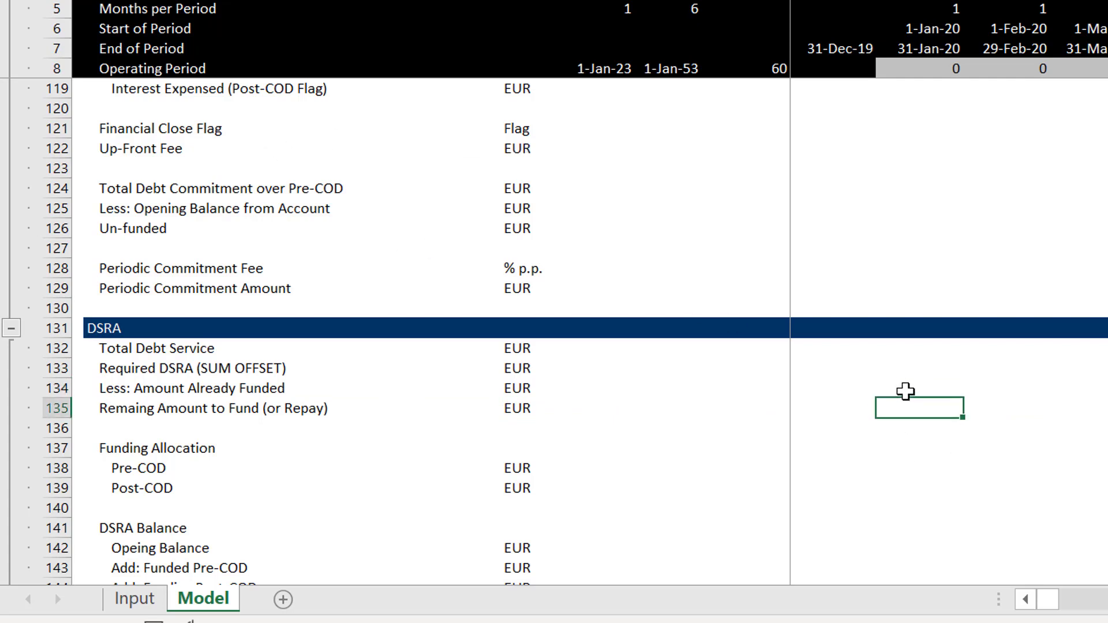
# Rename the Funding Allocation heading in the DSRA section as "DSRA Funding Allocation"
pyautogui.press('Down')
pyautogui.press('Down')
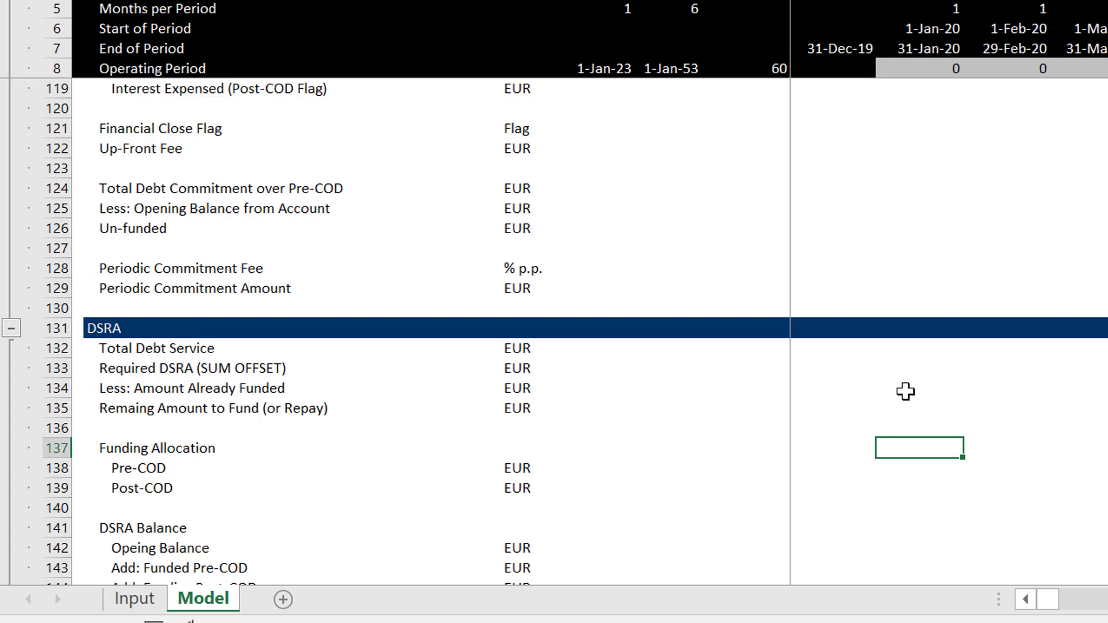
pyautogui.press('Left')
pyautogui.press('Left')
pyautogui.press('Left')
pyautogui.press('Left')
pyautogui.press('Left')
pyautogui.press('Left')
pyautogui.press('Left')
pyautogui.press('Down')
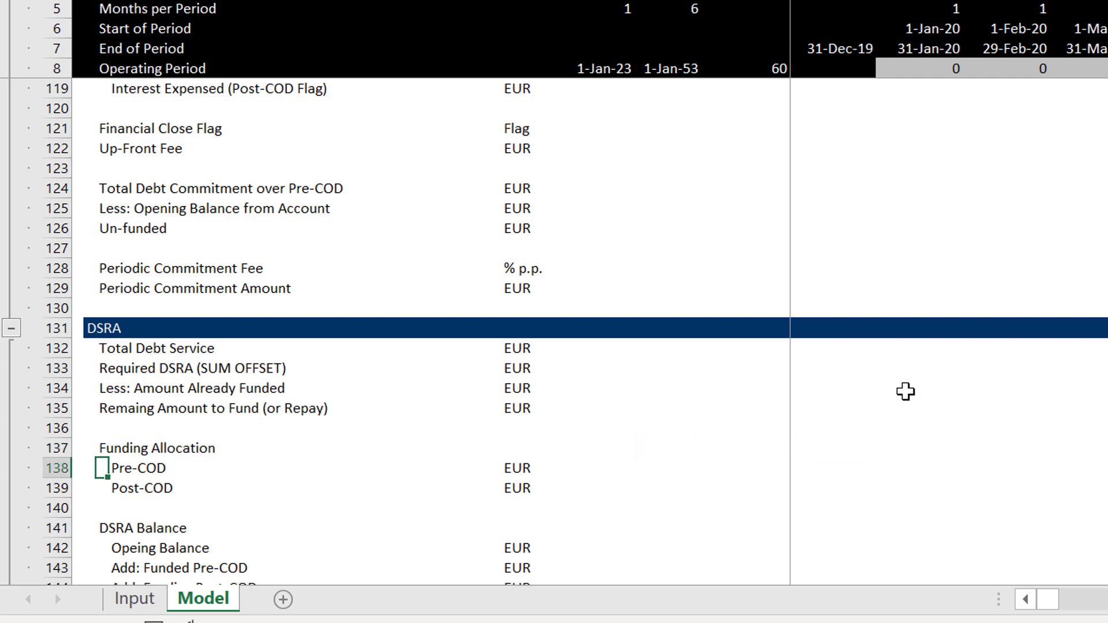
pyautogui.press('Right')
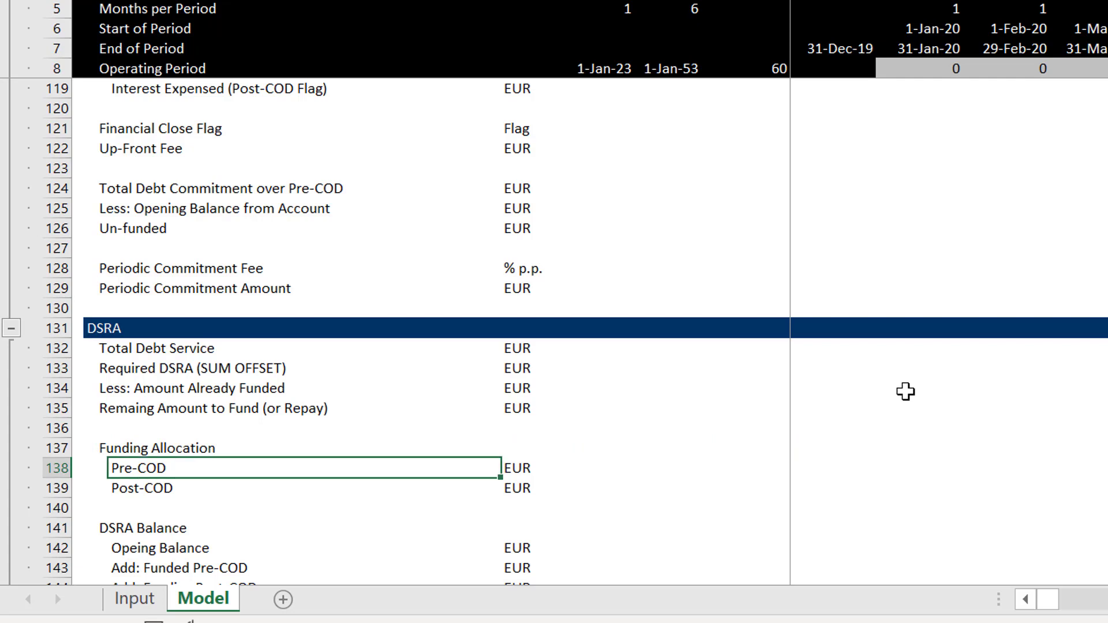
pyautogui.press('Up')
pyautogui.press('Left')
pyautogui.press('F2')
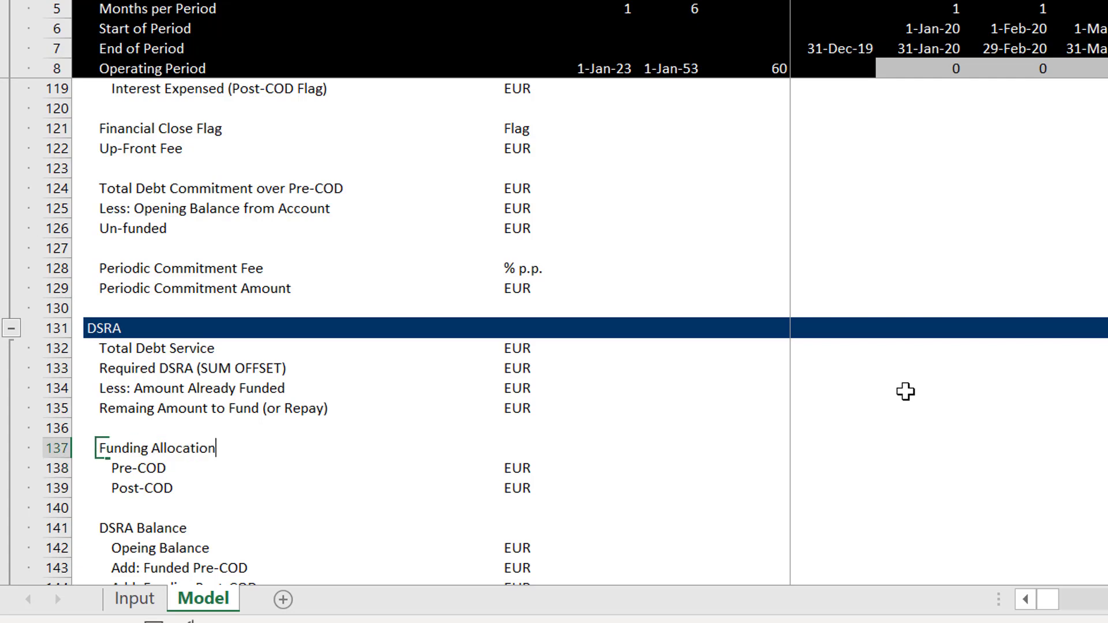
pyautogui.press('Left')
pyautogui.press('Left')
pyautogui.press('Left')
pyautogui.press('Left')
pyautogui.press('Left')
pyautogui.press('Left')
pyautogui.press('Left')
pyautogui.press('Left')
pyautogui.press('Left')
pyautogui.press('Left')
pyautogui.press('Left')
pyautogui.press('Left')
pyautogui.press('Left')
pyautogui.press('Left')
pyautogui.press('Left')
pyautogui.press('Left')
pyautogui.press('Left')
pyautogui.press('Left')
pyautogui.write('DSRA')
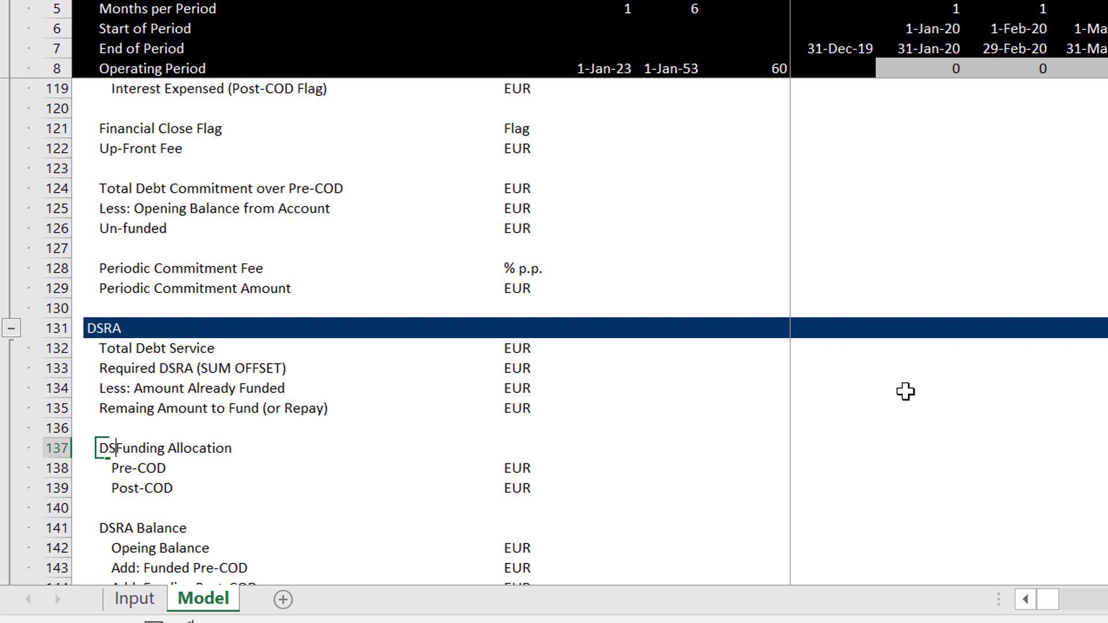
pyautogui.press('Return')
# Examine how the remaining DSRA amount to fund or repay relates to the Pre-COD and Post-COD allocation lines
pyautogui.press('Right')
pyautogui.press('Right')
pyautogui.press('Right')
pyautogui.press('Right')
pyautogui.press('Right')
pyautogui.press('Right')
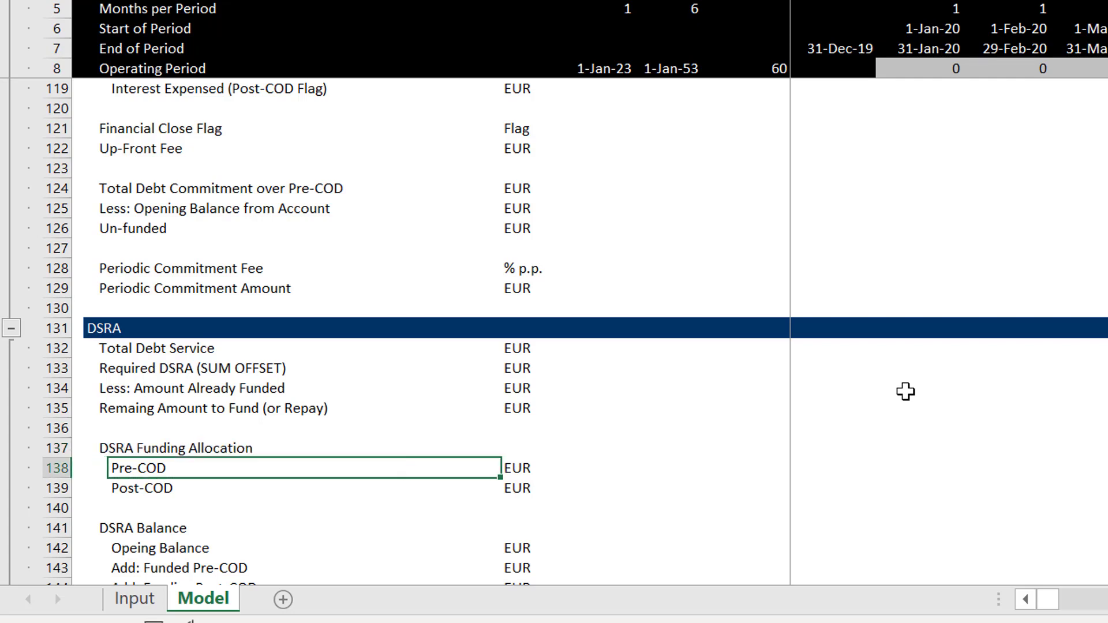
pyautogui.press('Up')
pyautogui.press('Up')
pyautogui.press('Up')
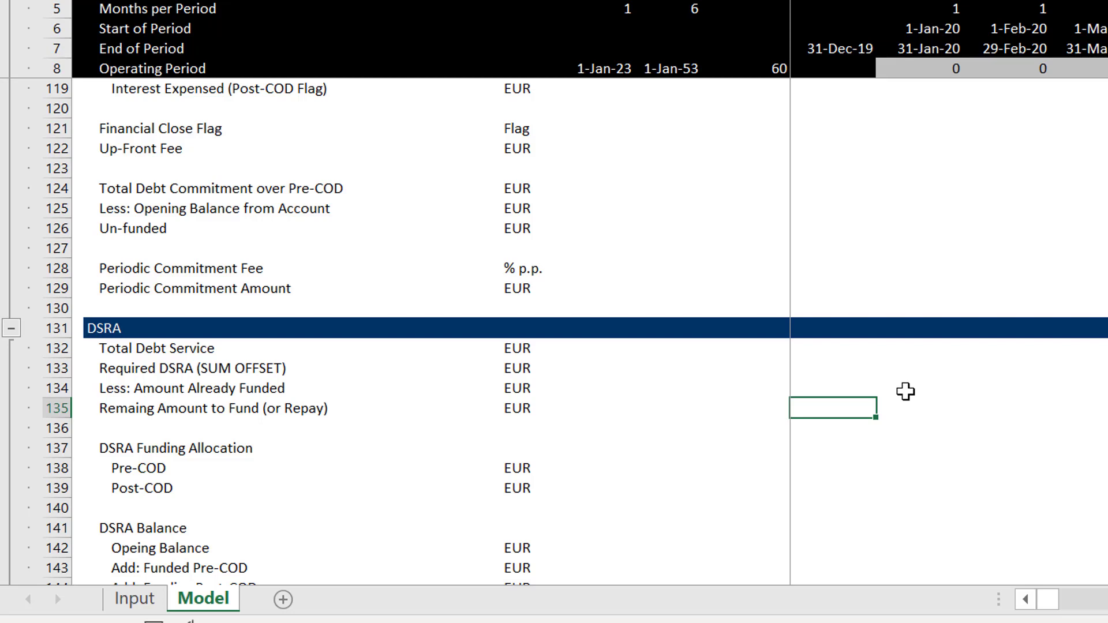
pyautogui.press('Down')
pyautogui.press('Down')
pyautogui.press('Down')
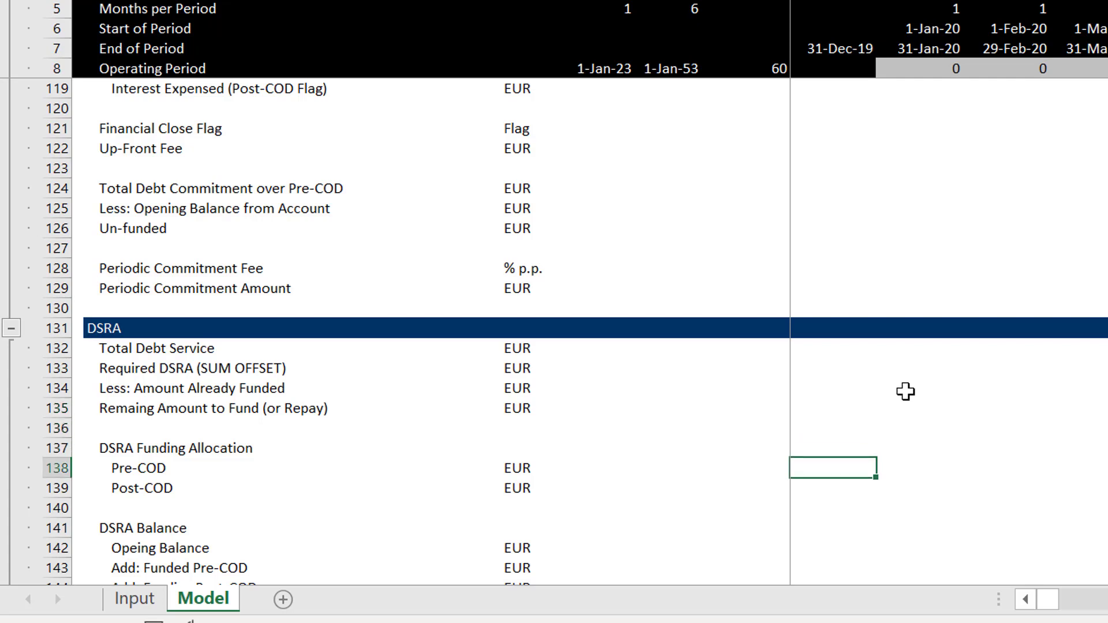
pyautogui.press('Up')
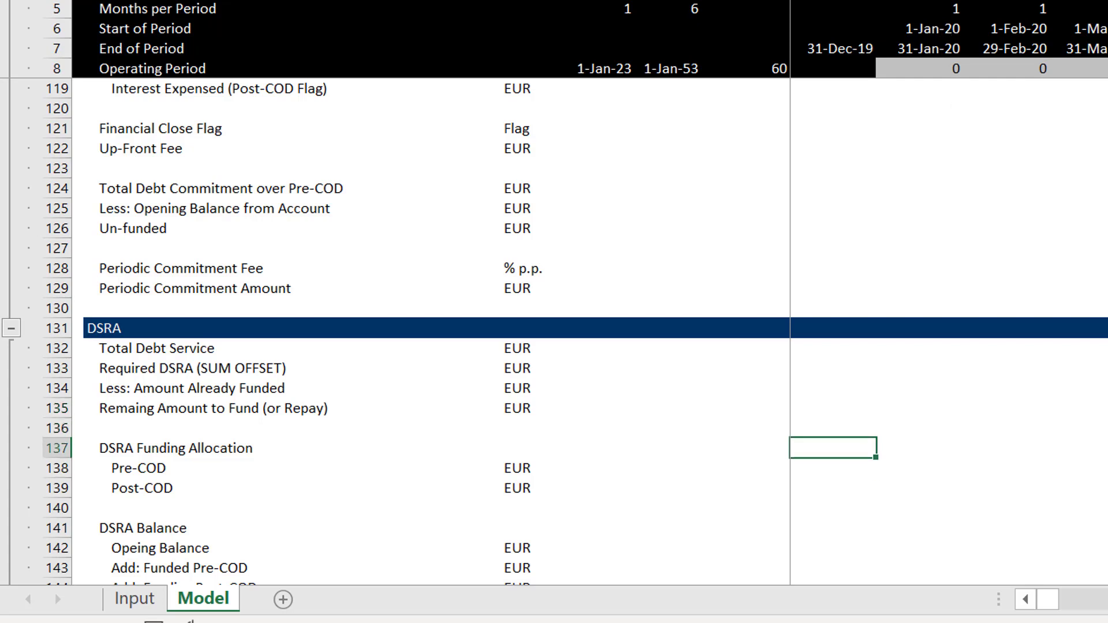
pyautogui.click(958, 1)
pyautogui.press('Down')
pyautogui.press('Up')
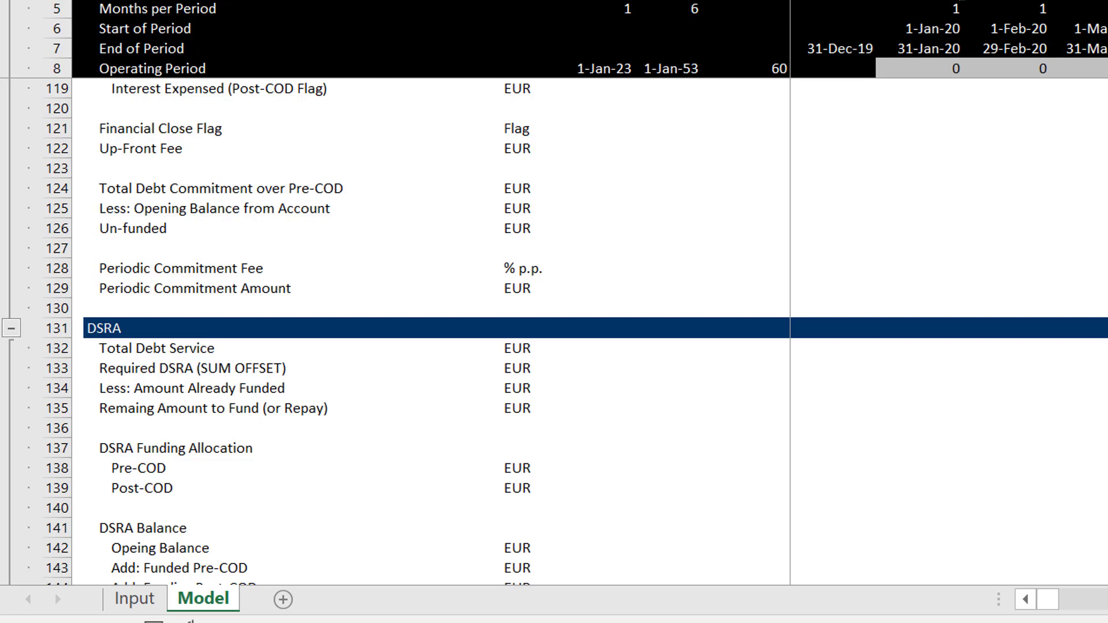
pyautogui.click(915, 495)
pyautogui.press('Up')
pyautogui.press('Up')
pyautogui.press('Up')
pyautogui.press('Up')
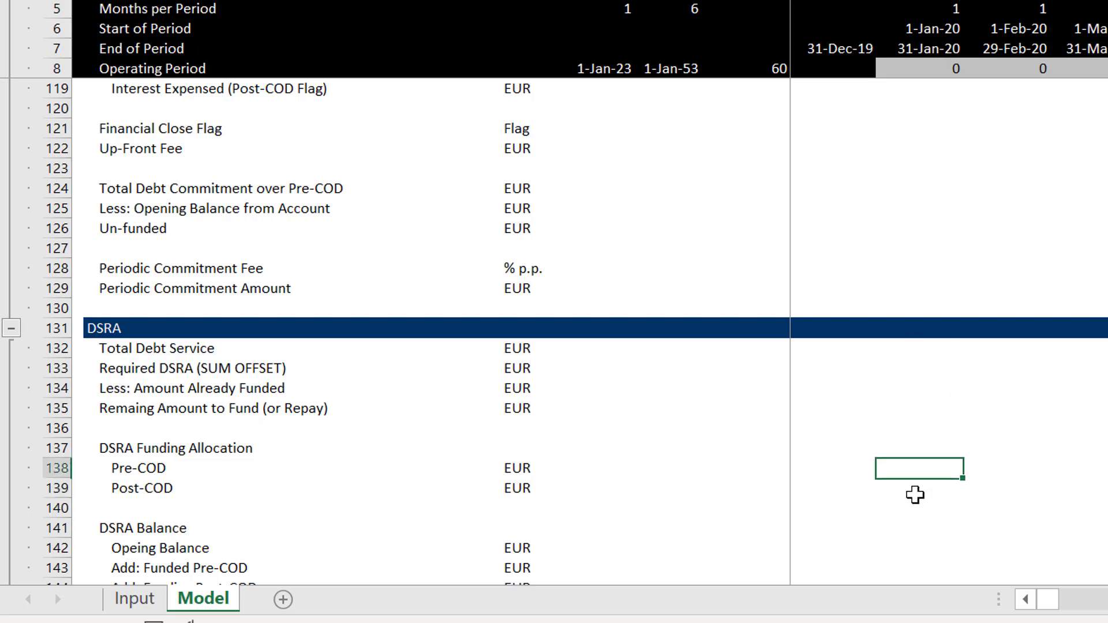
pyautogui.press('Left')
pyautogui.press('Right')
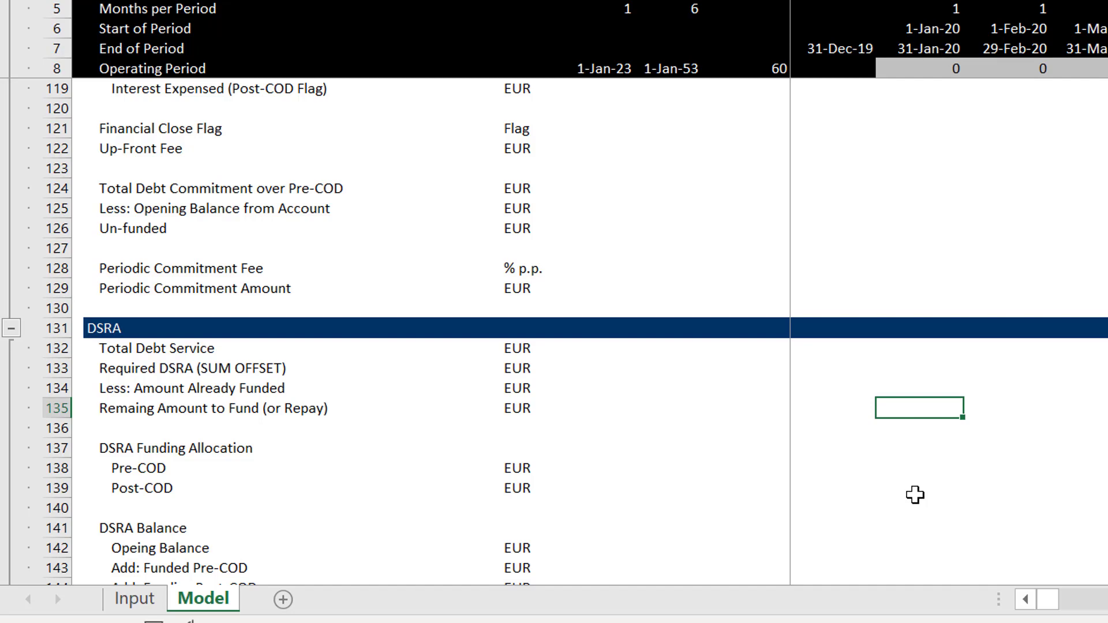
pyautogui.press('Down')
pyautogui.press('Down')
pyautogui.press('Down')
pyautogui.press('Down')
pyautogui.press('Down')
pyautogui.press('Down')
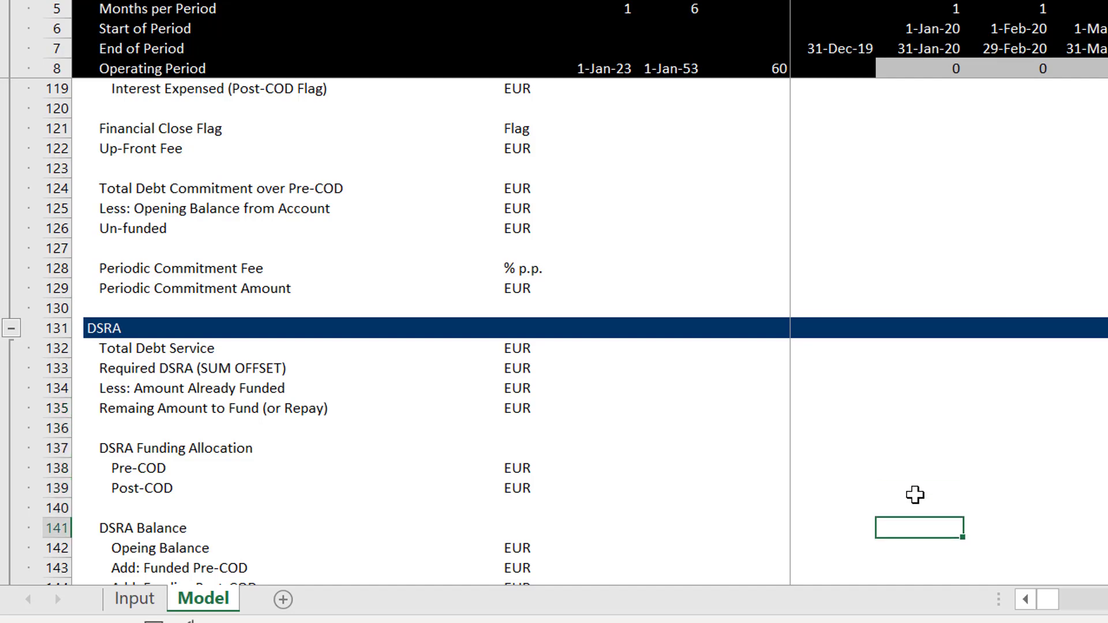
# Review the DSRA Balance lines from the opening balance through Pre-COD and Post-COD funding to the closing balance
pyautogui.press('Down')
pyautogui.press('Down')
pyautogui.press('Down')
pyautogui.press('Down')
pyautogui.press('Down')
pyautogui.press('Up')
pyautogui.press('Up')
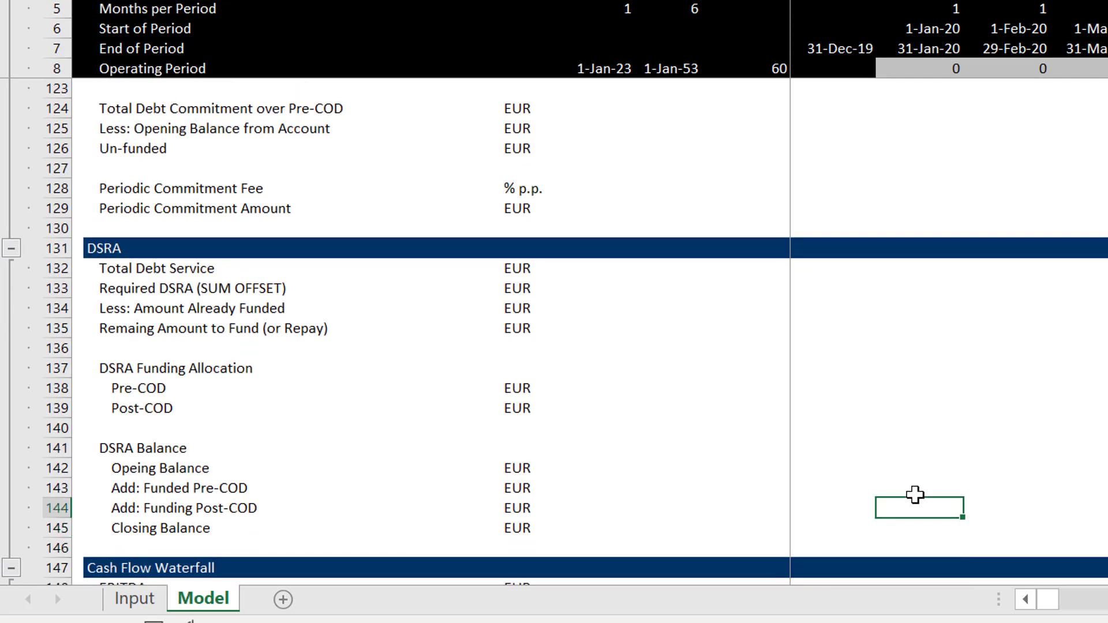
pyautogui.press('Up')
pyautogui.press('Down')
pyautogui.press('Down')
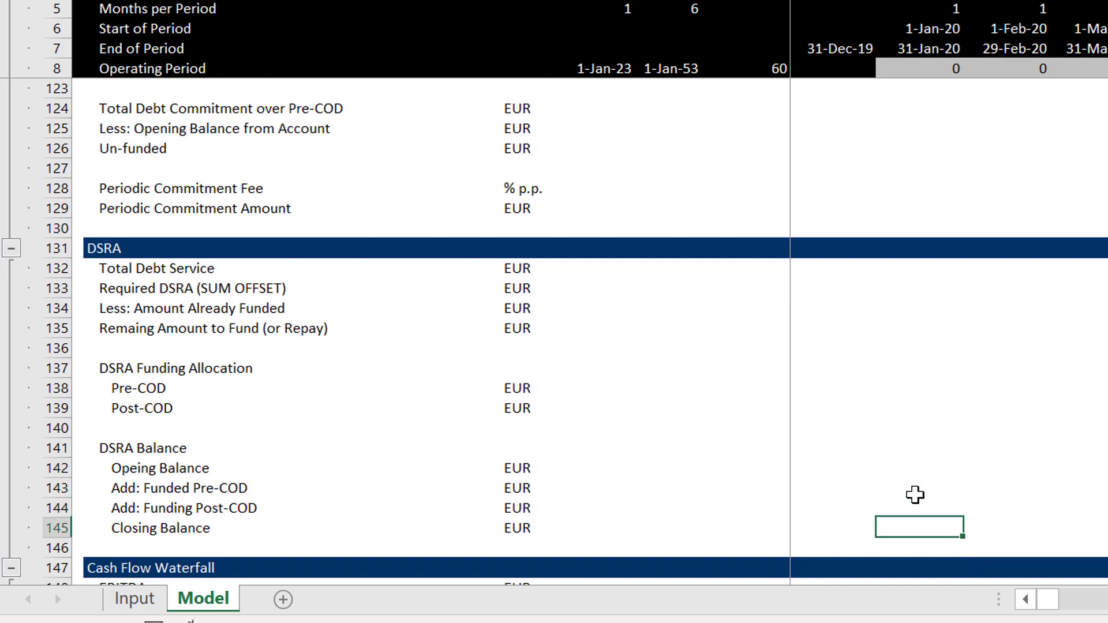
# Look back from the DSRA section to the Debt Balance section and its opening balance, draws, repayment and closing balance lines
pyautogui.press('Up')
pyautogui.press('Up')
pyautogui.press('Up')
pyautogui.press('Up')
pyautogui.press('Up')
pyautogui.press('Up')
pyautogui.press('Up')
pyautogui.press('Up')
pyautogui.press('Up')
pyautogui.press('Up')
pyautogui.press('Up')
pyautogui.press('Up')
pyautogui.press('Up')
pyautogui.press('Up')
pyautogui.press('Up')
pyautogui.press('Up')
pyautogui.press('Up')
pyautogui.press('Up')
pyautogui.press('Up')
pyautogui.press('Up')
pyautogui.press('Up')
pyautogui.press('Up')
pyautogui.press('Up')
pyautogui.press('Up')
pyautogui.press('Up')
pyautogui.press('Up')
pyautogui.press('Up')
pyautogui.press('Up')
pyautogui.press('Up')
pyautogui.press('Up')
pyautogui.press('Up')
pyautogui.press('Up')
pyautogui.press('Up')
pyautogui.press('Up')
pyautogui.press('Up')
pyautogui.press('Up')
pyautogui.press('Up')
pyautogui.press('Up')
pyautogui.press('Up')
pyautogui.press('Up')
pyautogui.press('Up')
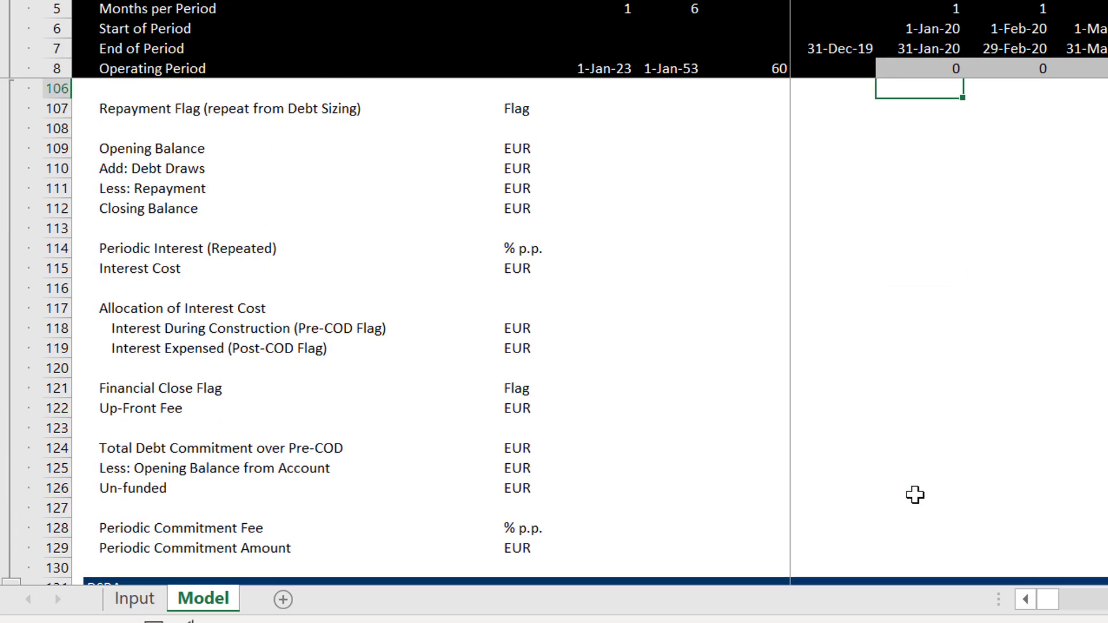
pyautogui.press('Down')
pyautogui.press('Down')
pyautogui.press('Down')
pyautogui.press('Down')
pyautogui.press('Down')
pyautogui.press('Down')
pyautogui.press('Down')
pyautogui.press('Down')
pyautogui.press('Down')
pyautogui.press('Down')
pyautogui.press('Down')
pyautogui.press('Down')
pyautogui.press('Down')
pyautogui.press('Down')
pyautogui.press('Down')
pyautogui.press('Down')
pyautogui.press('Down')
pyautogui.press('Down')
pyautogui.press('Down')
pyautogui.press('Down')
pyautogui.press('Down')
pyautogui.press('Down')
pyautogui.press('Down')
pyautogui.press('Down')
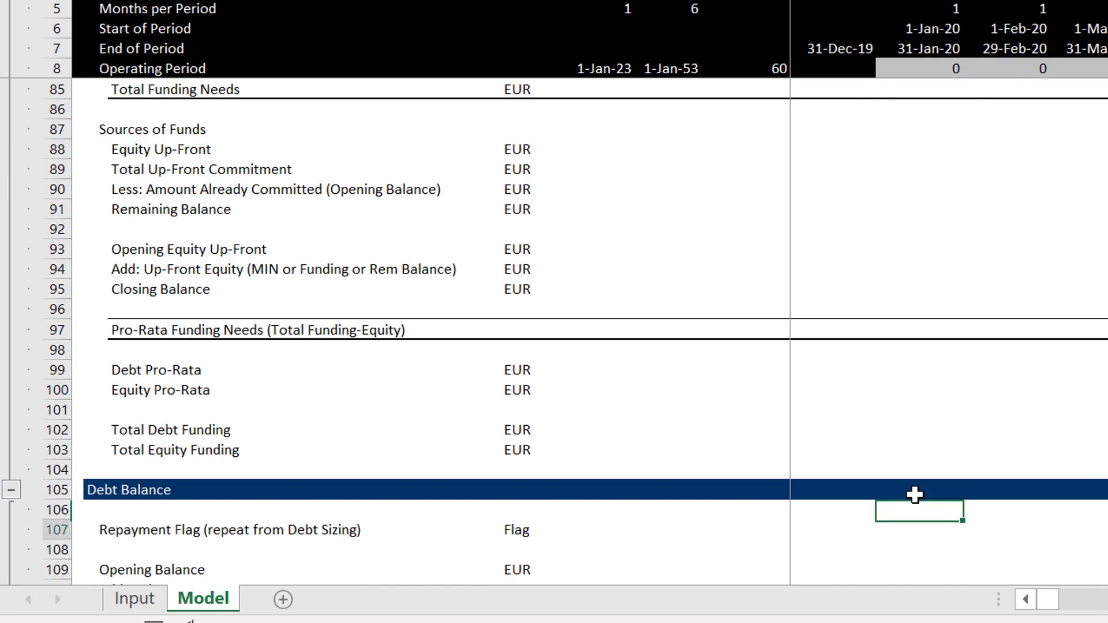
pyautogui.press('Up')
pyautogui.press('Up')
pyautogui.press('Up')
pyautogui.press('Up')
pyautogui.press('Up')
pyautogui.press('Up')
pyautogui.press('Up')
pyautogui.press('Up')
pyautogui.press('Up')
pyautogui.press('Up')
pyautogui.press('Up')
pyautogui.press('Up')
pyautogui.press('Up')
pyautogui.press('Up')
pyautogui.press('Up')
pyautogui.press('Up')
pyautogui.press('Up')
pyautogui.press('Up')
pyautogui.press('Up')
pyautogui.press('Up')
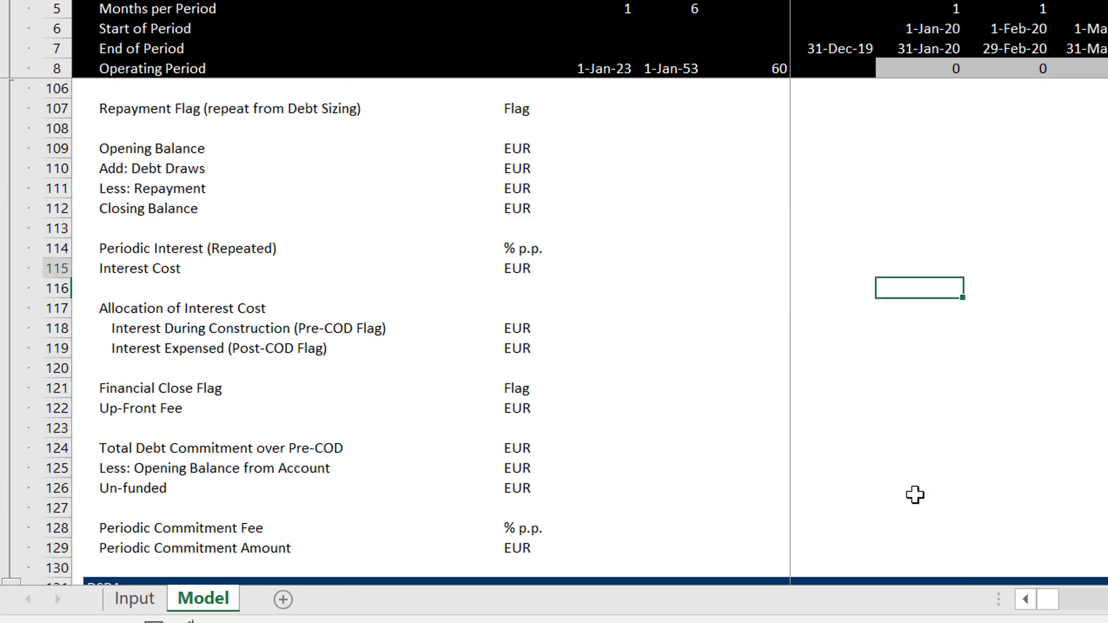
pyautogui.press('Down')
pyautogui.press('Down')
pyautogui.press('Down')
pyautogui.press('Down')
pyautogui.press('Down')
pyautogui.press('Down')
pyautogui.press('Down')
pyautogui.press('Down')
pyautogui.press('Down')
pyautogui.press('Down')
pyautogui.press('Down')
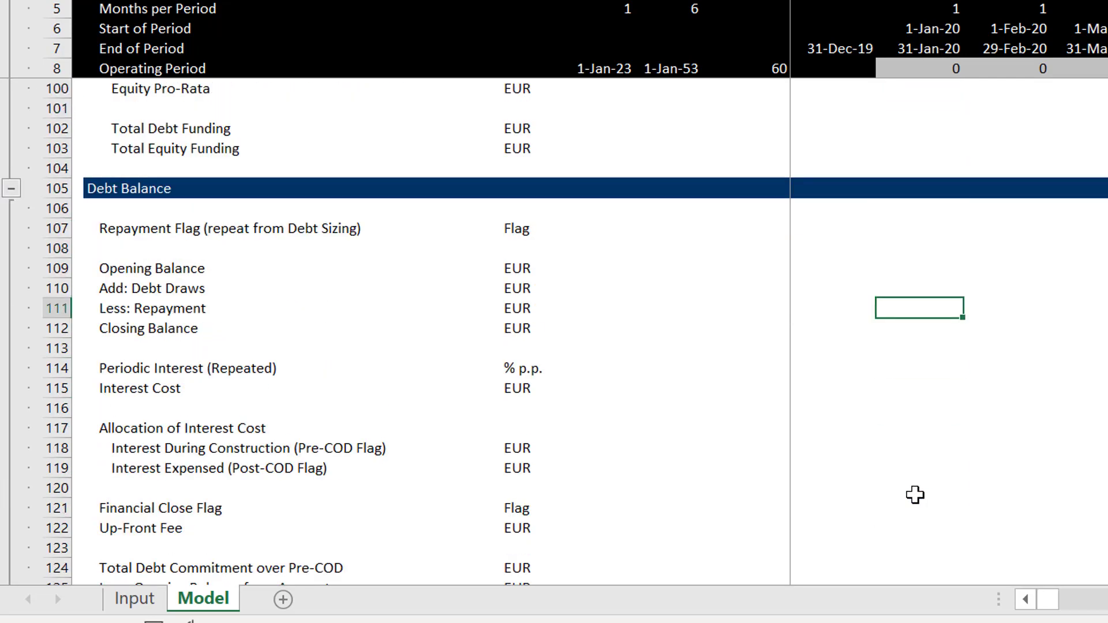
pyautogui.press('Down')
pyautogui.press('Down')
pyautogui.press('Down')
pyautogui.press('Down')
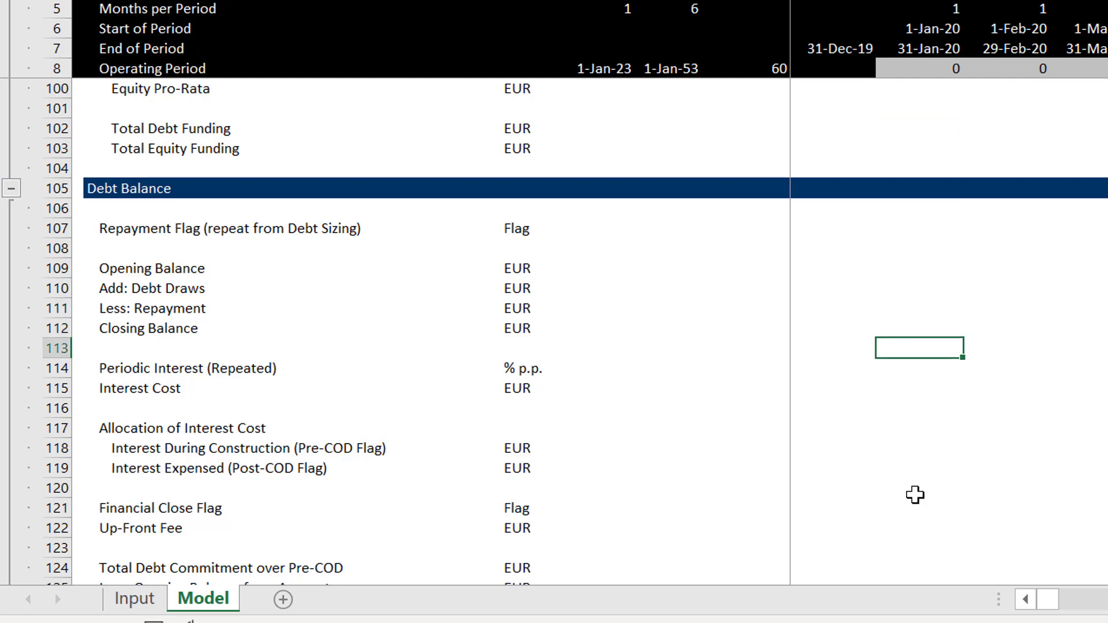
# Compare the Debt Balance section's draws and repayment lines with the Total Debt Funding line above them
pyautogui.press('Up')
pyautogui.press('Up')
pyautogui.press('Left')
pyautogui.press('Left')
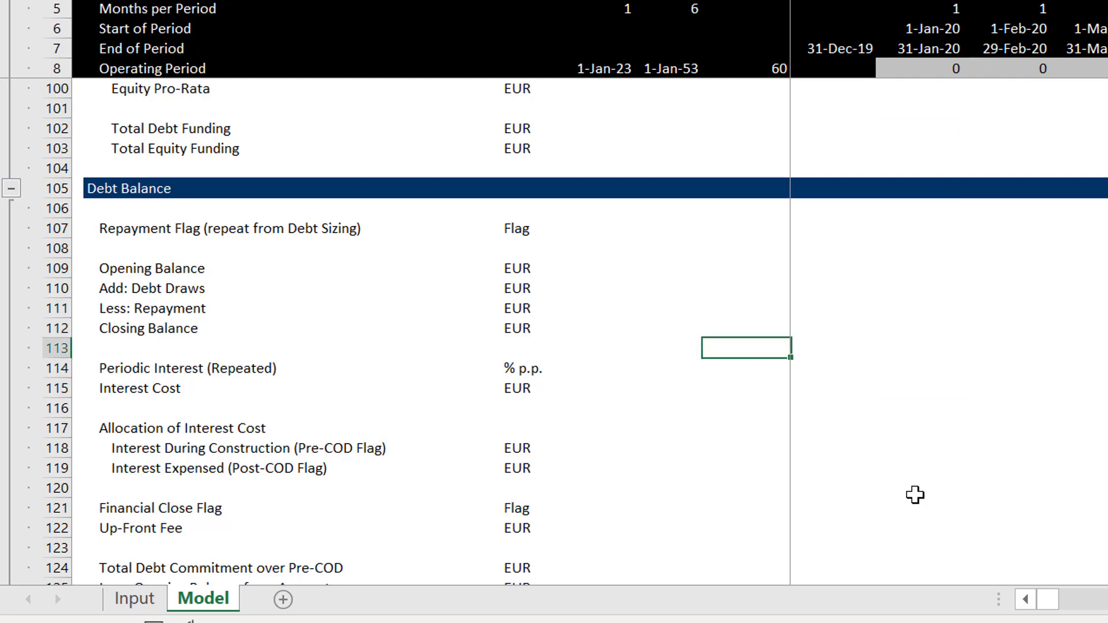
pyautogui.press('Up')
pyautogui.press('Up')
pyautogui.press('Up')
pyautogui.press('Up')
pyautogui.press('Right')
pyautogui.press('Up')
pyautogui.press('Up')
pyautogui.press('Up')
pyautogui.press('Up')
pyautogui.press('Up')
pyautogui.press('Up')
pyautogui.press('Up')
pyautogui.press('Up')
pyautogui.press('Up')
pyautogui.press('Up')
pyautogui.press('Up')
pyautogui.press('Up')
pyautogui.press('Up')
pyautogui.press('Up')
pyautogui.press('Up')
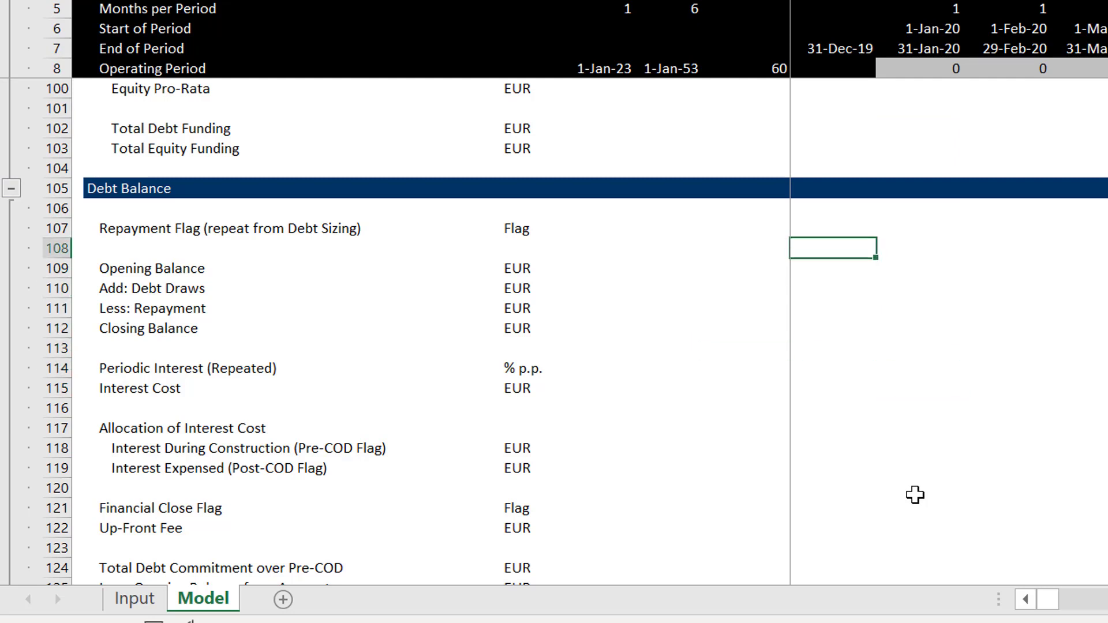
pyautogui.press('Down')
pyautogui.press('Down')
pyautogui.press('Down')
pyautogui.press('Down')
pyautogui.press('Down')
pyautogui.press('Down')
pyautogui.press('Down')
pyautogui.press('Down')
pyautogui.press('Down')
pyautogui.press('Down')
pyautogui.press('Down')
pyautogui.press('Down')
pyautogui.press('Down')
pyautogui.press('Down')
pyautogui.press('Down')
pyautogui.press('Down')
pyautogui.press('Down')
pyautogui.press('Down')
pyautogui.press('Down')
pyautogui.press('Down')
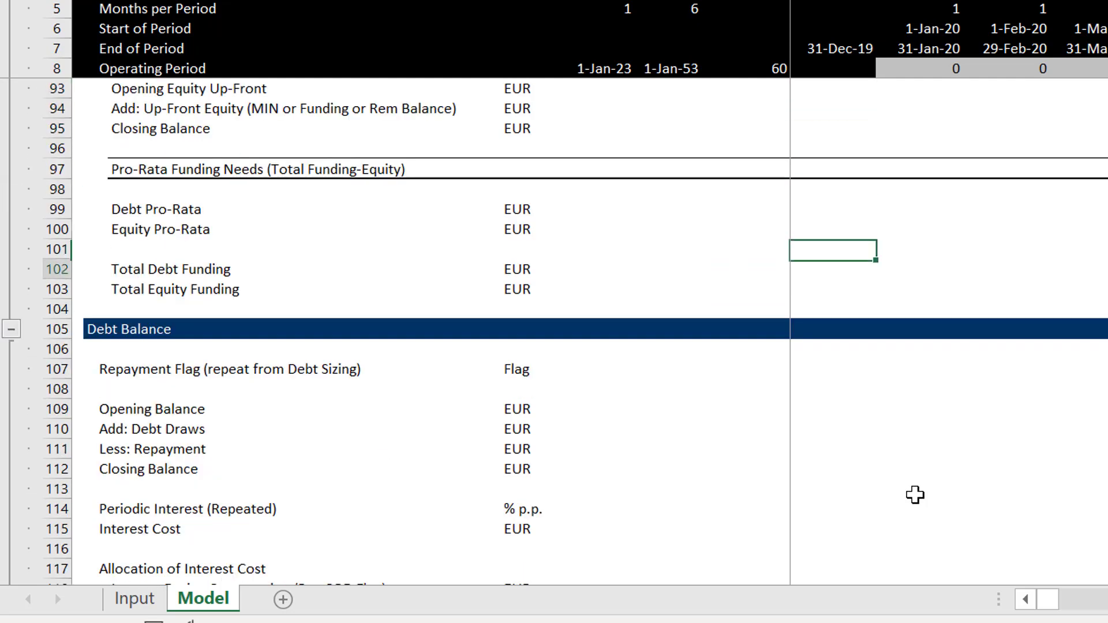
pyautogui.press('Right')
pyautogui.press('Right')
pyautogui.press('Up')
pyautogui.press('Up')
# Review the Summary Sources and Uses section and the periodic Pre-COD uses and sources of funds
pyautogui.press('Up')
pyautogui.press('Left')
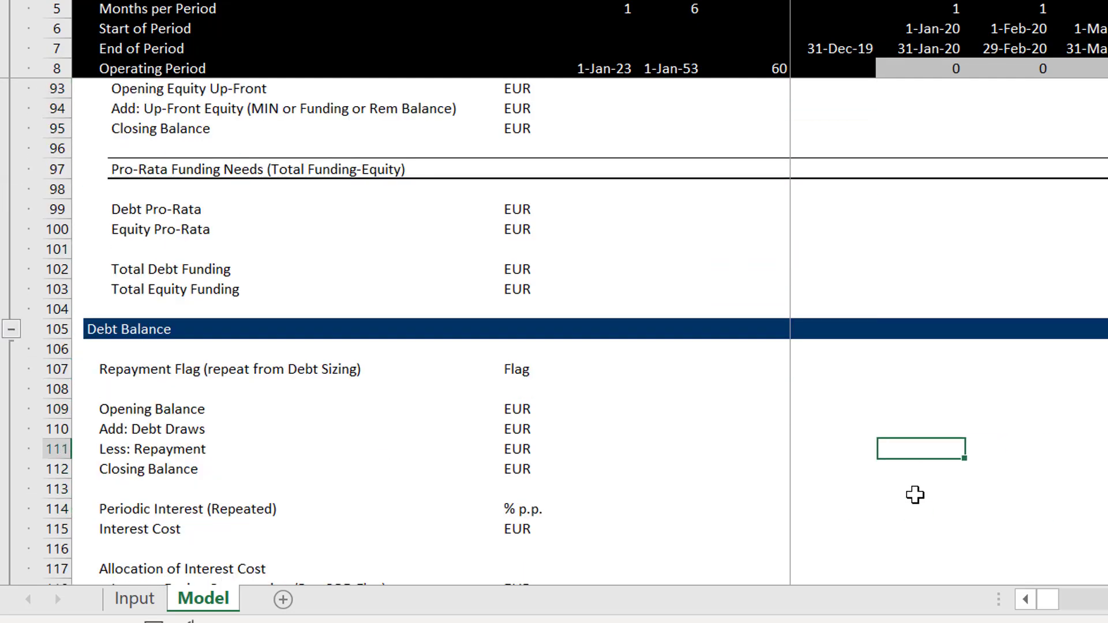
pyautogui.press('Up')
pyautogui.press('Left')
pyautogui.press('Right')
pyautogui.press('pageup')
pyautogui.press('Up')
pyautogui.press('pageup')
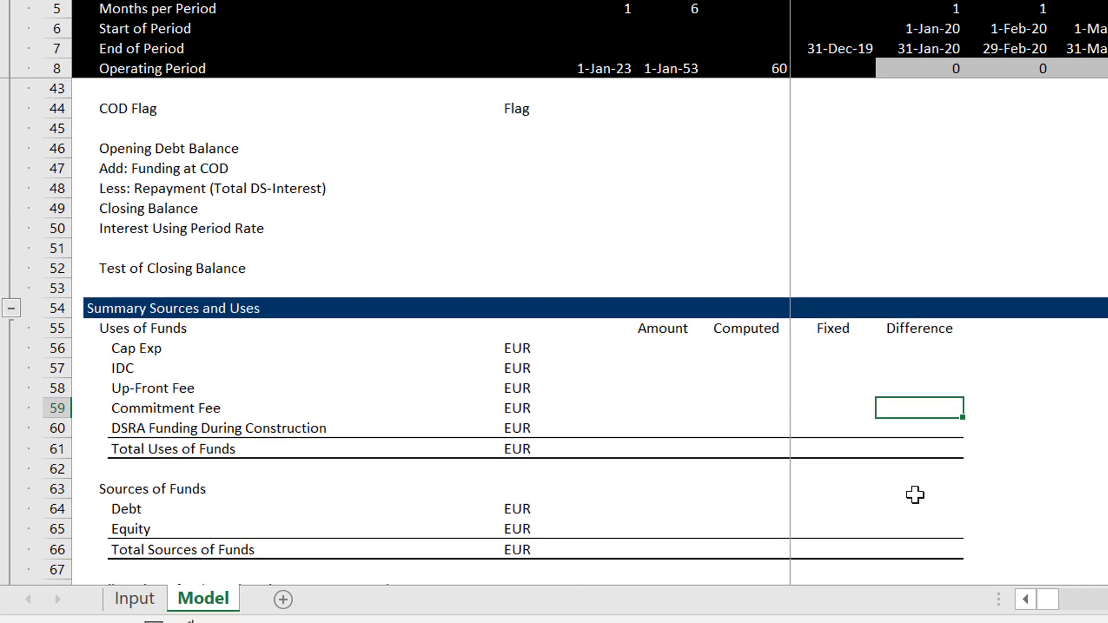
pyautogui.press('pageup')
pyautogui.press('pagedown')
pyautogui.press('pagedown')
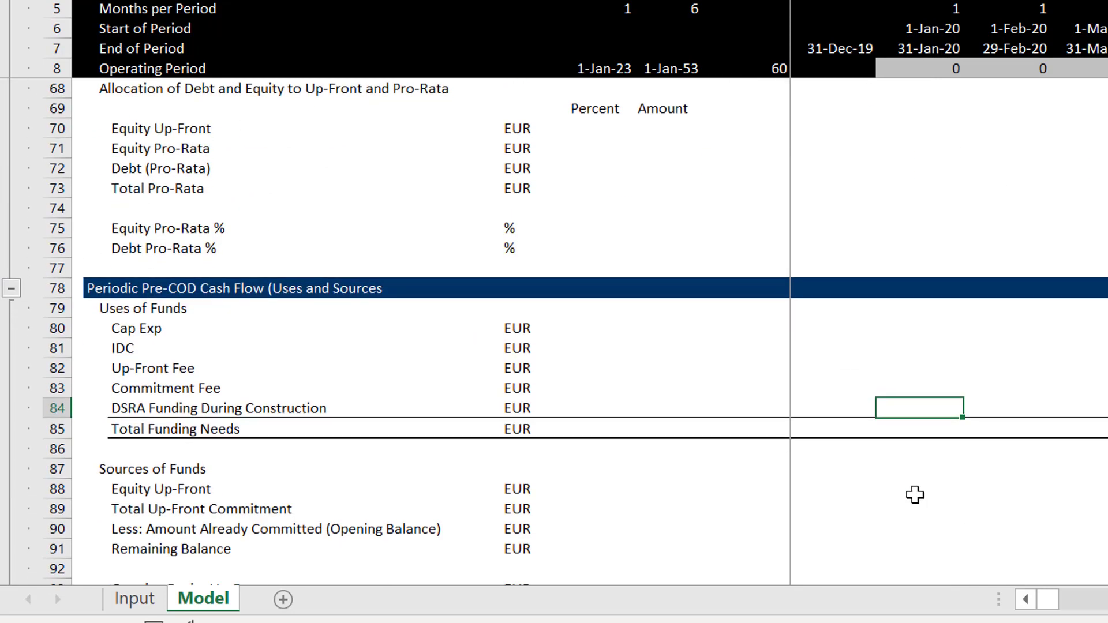
pyautogui.press('pagedown')
# Examine the interest, fee and commitment lines of the Debt Balance section together with the DSRA section below
pyautogui.press('Down')
pyautogui.press('Down')
pyautogui.press('Down')
pyautogui.press('Down')
pyautogui.press('Down')
pyautogui.press('Down')
pyautogui.press('Down')
pyautogui.press('Down')
pyautogui.press('Down')
pyautogui.press('Down')
pyautogui.press('Down')
pyautogui.press('Down')
pyautogui.press('Down')
pyautogui.press('Down')
pyautogui.press('Down')
pyautogui.press('Down')
pyautogui.press('Down')
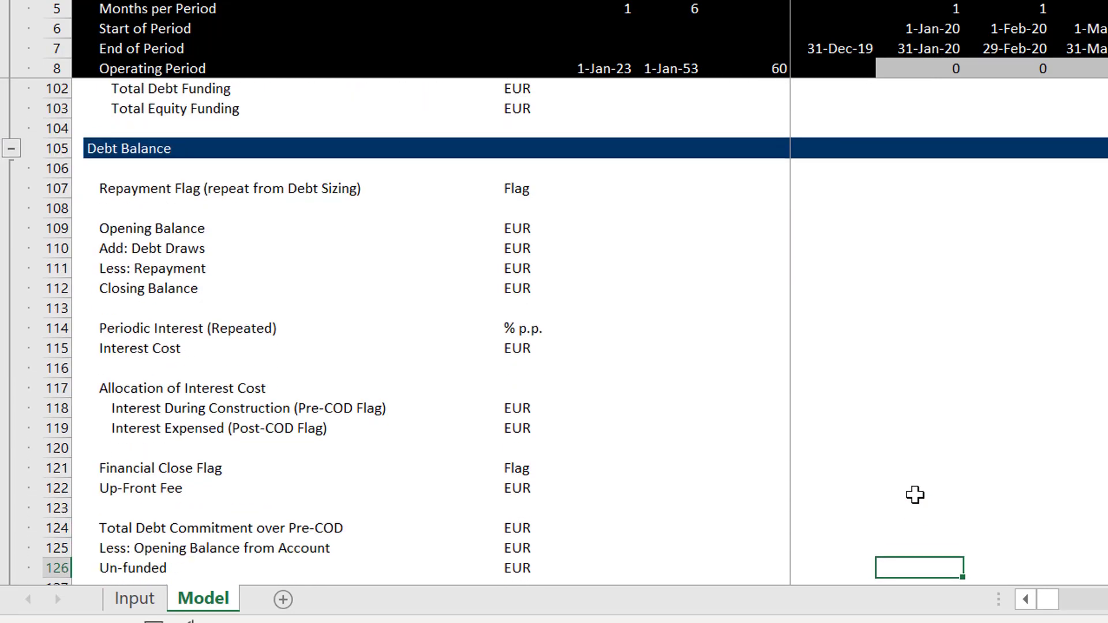
pyautogui.press('Down')
pyautogui.press('Up')
pyautogui.press('Up')
pyautogui.press('Up')
pyautogui.press('Up')
pyautogui.press('Up')
pyautogui.press('Up')
pyautogui.press('Up')
pyautogui.press('Up')
pyautogui.press('Up')
pyautogui.press('Up')
pyautogui.press('Up')
pyautogui.press('Up')
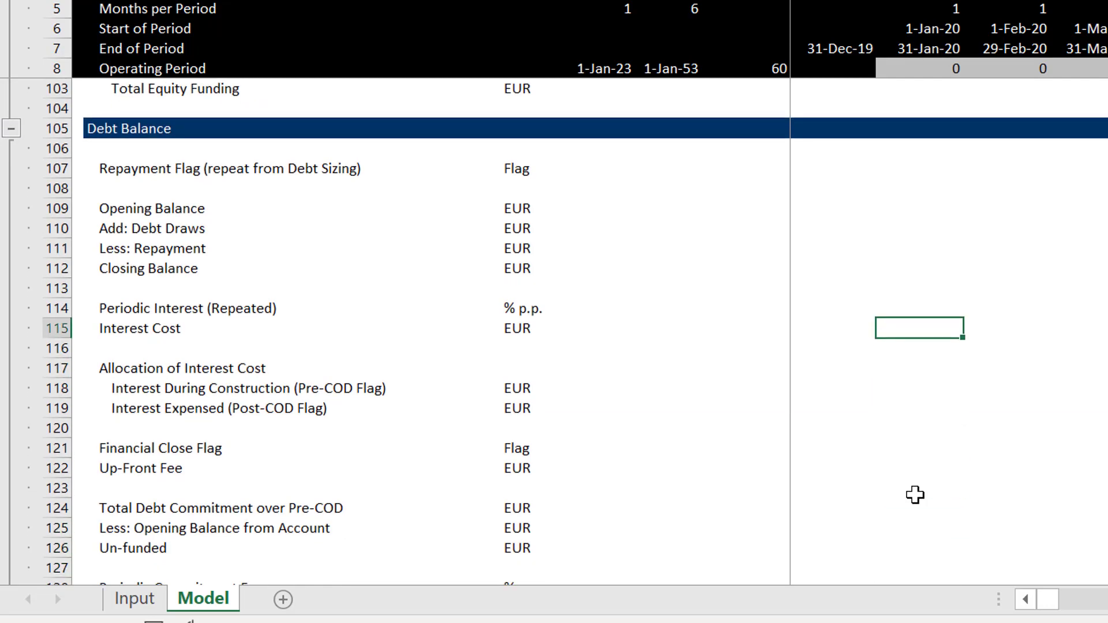
pyautogui.press('Down')
pyautogui.press('Down')
pyautogui.press('Down')
pyautogui.press('Down')
pyautogui.press('Down')
pyautogui.press('Down')
pyautogui.press('Down')
pyautogui.press('Down')
pyautogui.press('Down')
pyautogui.press('Down')
pyautogui.press('Down')
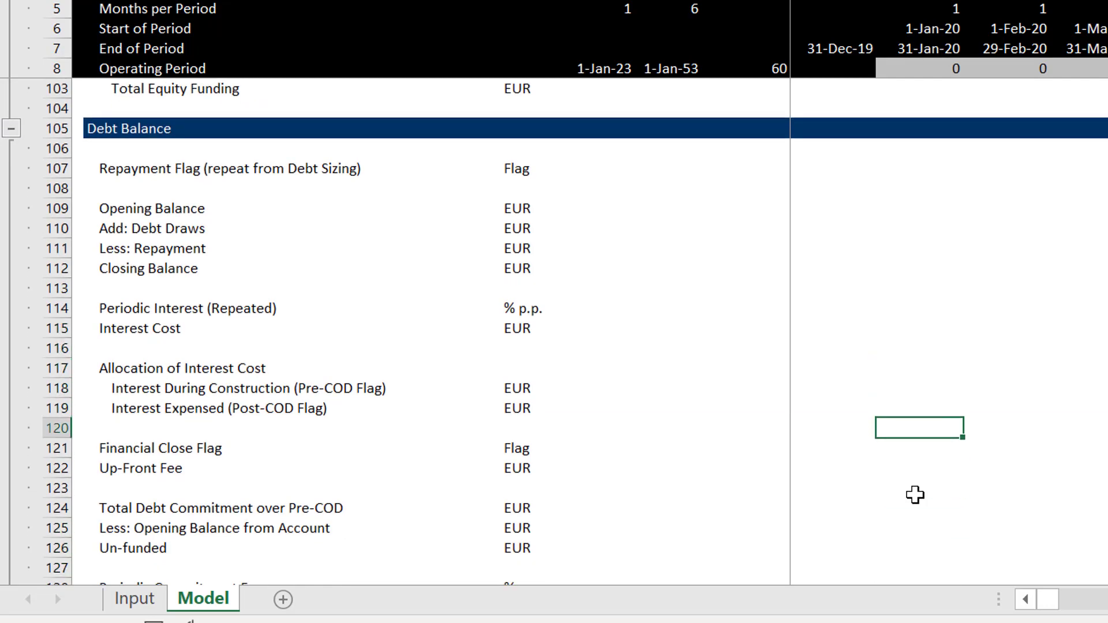
pyautogui.press('Down')
pyautogui.press('Down')
pyautogui.press('Down')
pyautogui.press('Down')
pyautogui.press('Down')
pyautogui.press('Down')
pyautogui.press('Down')
pyautogui.press('Down')
pyautogui.press('Down')
pyautogui.press('Down')
pyautogui.press('Down')
pyautogui.press('Down')
pyautogui.press('Down')
pyautogui.press('Down')
pyautogui.press('Down')
pyautogui.press('Down')
pyautogui.press('Down')
pyautogui.press('Down')
pyautogui.press('Down')
pyautogui.press('Down')
pyautogui.press('Up')
pyautogui.press('Up')
pyautogui.press('Up')
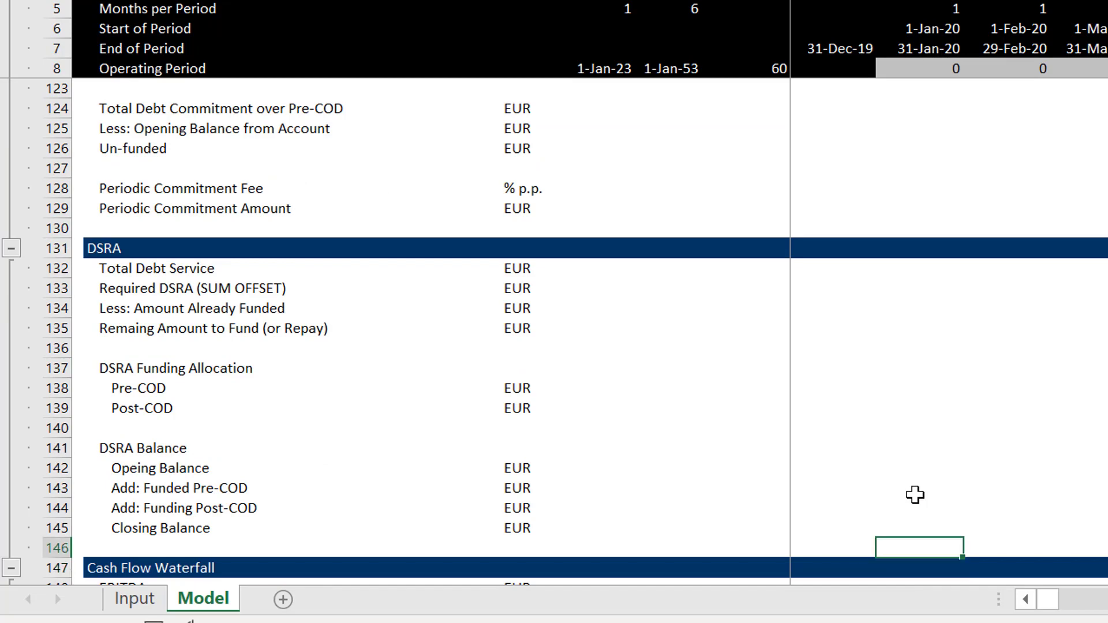
pyautogui.press('Up')
pyautogui.press('Up')
pyautogui.press('Up')
pyautogui.press('Up')
pyautogui.press('Up')
pyautogui.press('Up')
pyautogui.press('Up')
pyautogui.press('Up')
pyautogui.press('Up')
pyautogui.press('Up')
pyautogui.press('Up')
pyautogui.press('Up')
pyautogui.press('Up')
pyautogui.press('Up')
pyautogui.press('Up')
pyautogui.press('Up')
pyautogui.press('Up')
pyautogui.press('Up')
pyautogui.press('Up')
pyautogui.press('Up')
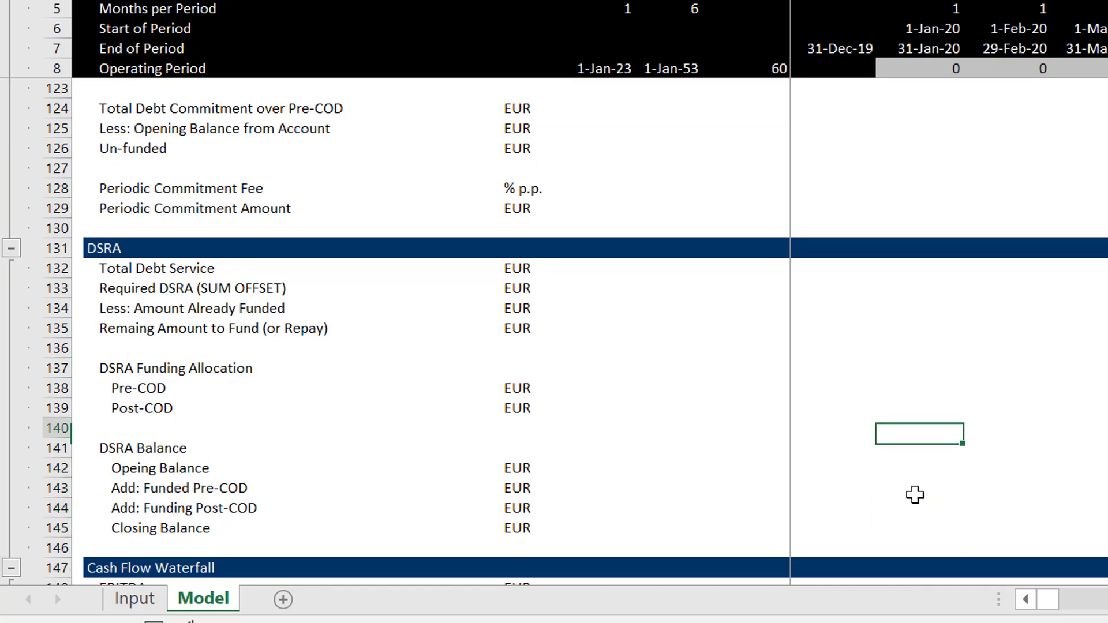
pyautogui.press('Up')
pyautogui.press('Up')
pyautogui.press('Up')
pyautogui.press('Up')
pyautogui.press('Up')
pyautogui.press('Up')
pyautogui.press('Up')
pyautogui.press('Up')
pyautogui.press('Up')
pyautogui.press('Up')
pyautogui.press('Up')
pyautogui.press('Up')
pyautogui.press('Up')
pyautogui.press('Up')
pyautogui.press('Up')
pyautogui.press('Up')
pyautogui.press('Up')
pyautogui.press('Up')
pyautogui.press('Up')
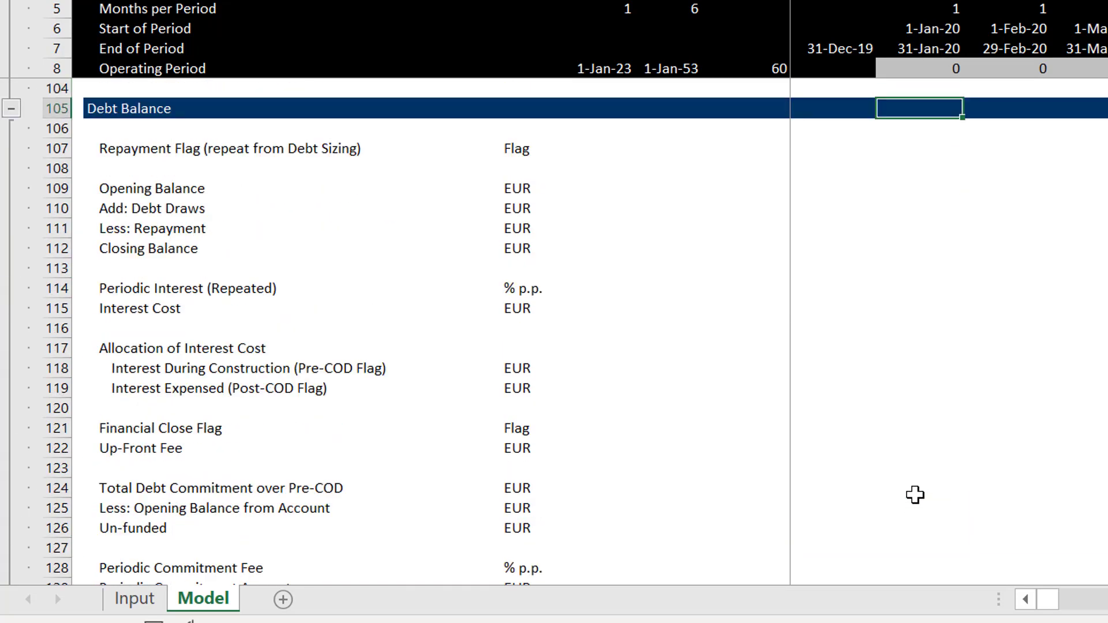
# Review the Debt Balance lines from Periodic Interest through the allocation of interest cost to the Financial Close Flag
pyautogui.press('Down')
pyautogui.press('Down')
pyautogui.press('Down')
pyautogui.press('Down')
pyautogui.press('Down')
pyautogui.press('Down')
pyautogui.press('Down')
pyautogui.press('Down')
pyautogui.press('Down')
pyautogui.press('Down')
pyautogui.press('Up')
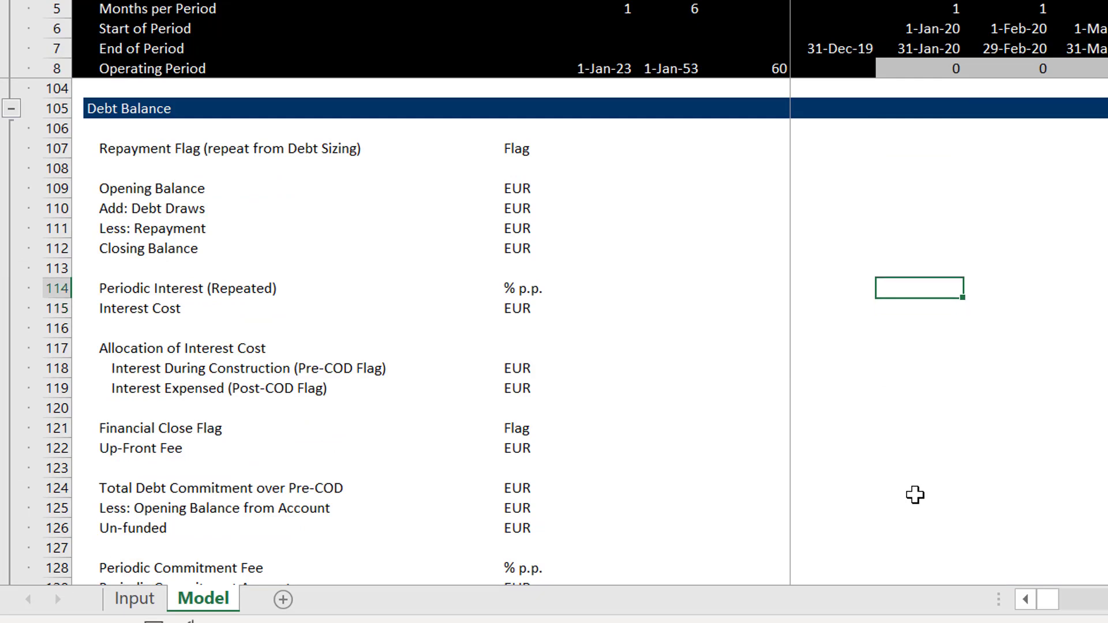
pyautogui.press('Down')
pyautogui.press('Down')
pyautogui.press('Down')
pyautogui.press('Down')
pyautogui.press('Down')
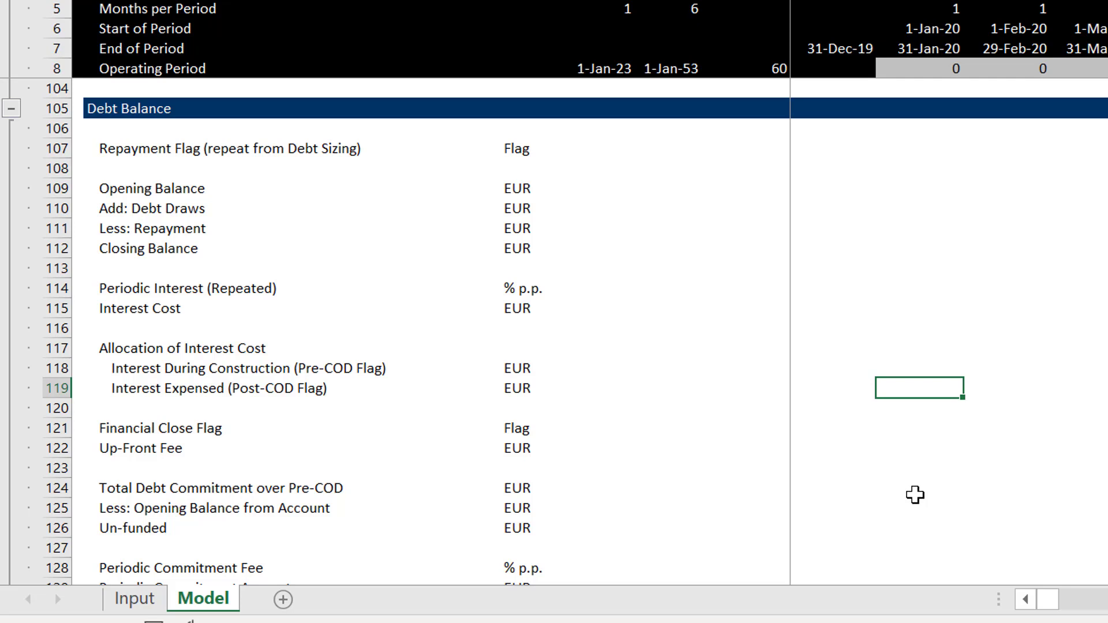
pyautogui.press('Down')
pyautogui.press('Down')
pyautogui.press('Left')
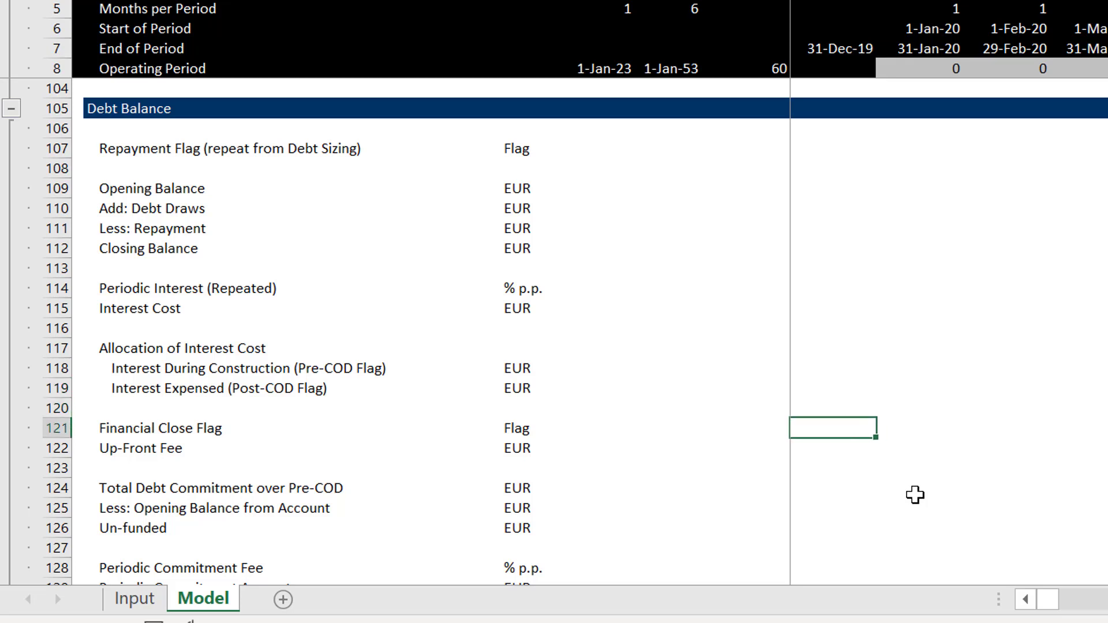
# Compare the Debt Balance section's Financial Close Flag and Up-Front Fee lines with the fee assumptions on the Input sheet
pyautogui.press('Right')
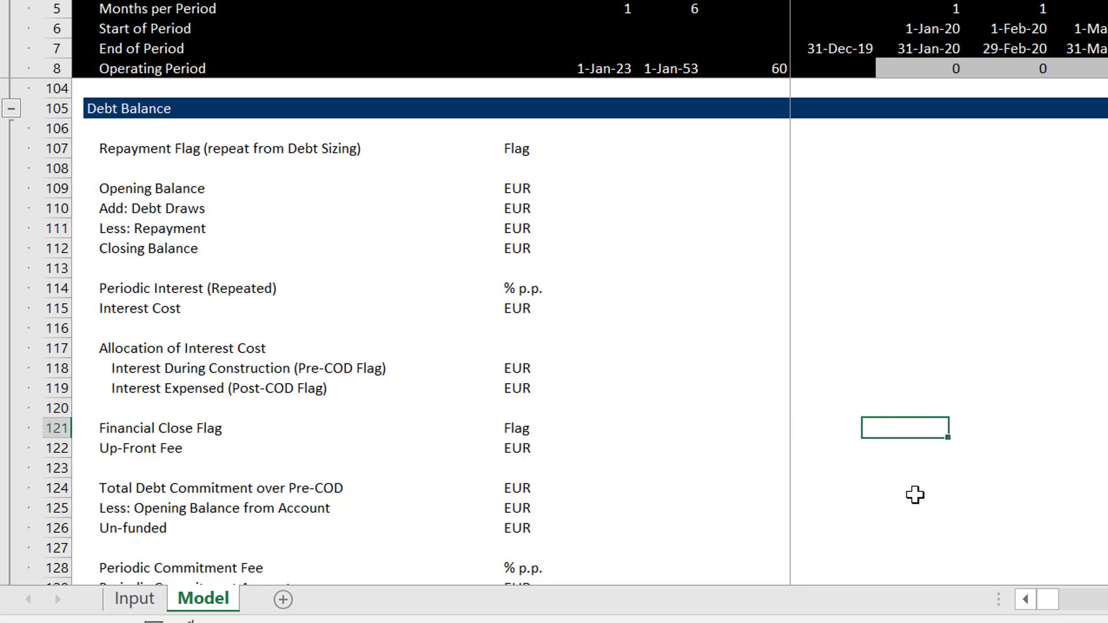
pyautogui.press('Down')
pyautogui.press('Left')
pyautogui.press('Left')
pyautogui.press('Left')
pyautogui.press('Left')
pyautogui.press('Left')
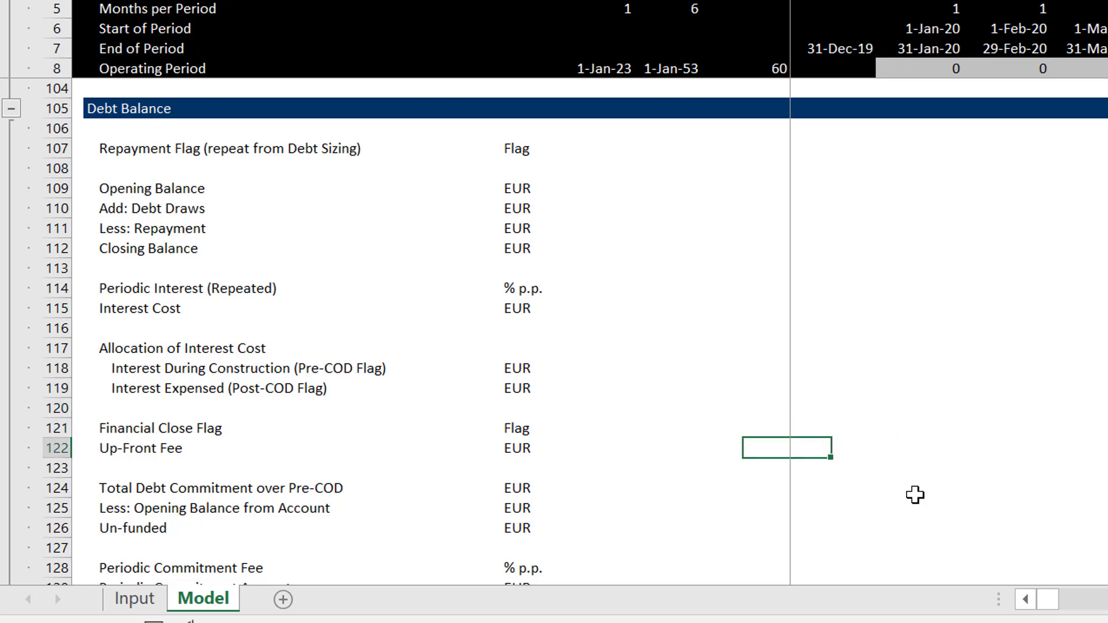
pyautogui.press('Right')
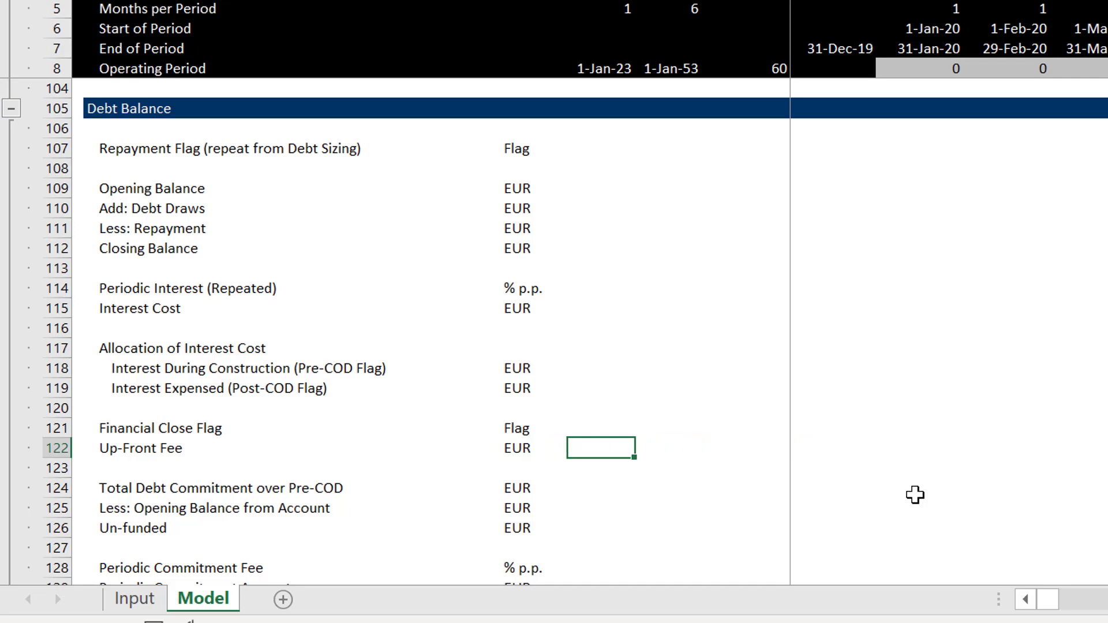
pyautogui.hotkey('ctrl', 'pageup')
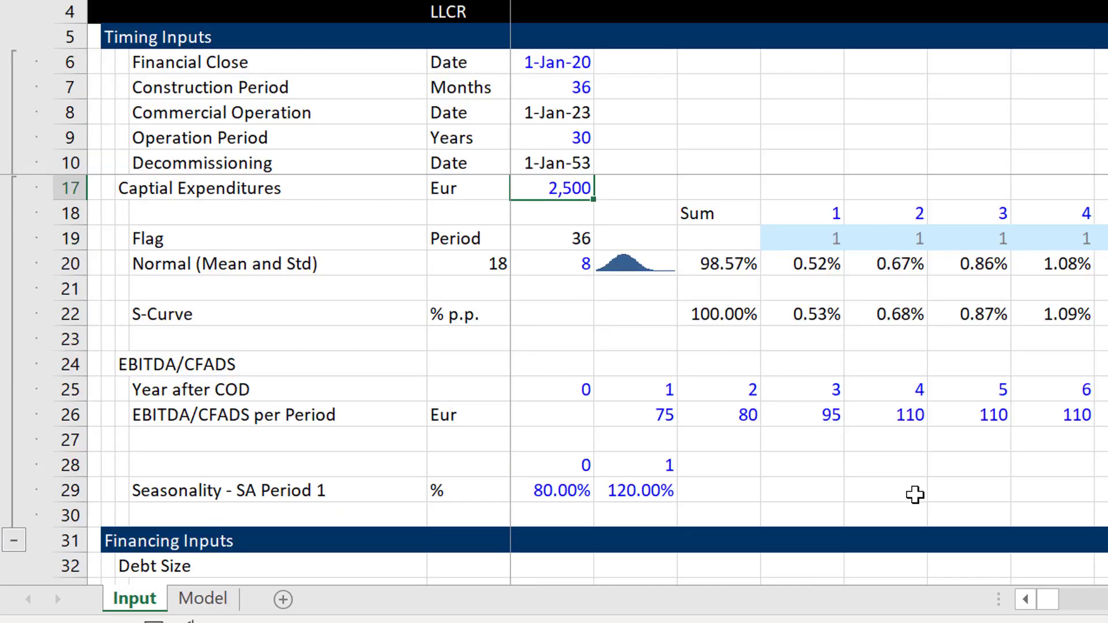
pyautogui.hotkey('ctrl', 'pagedown')
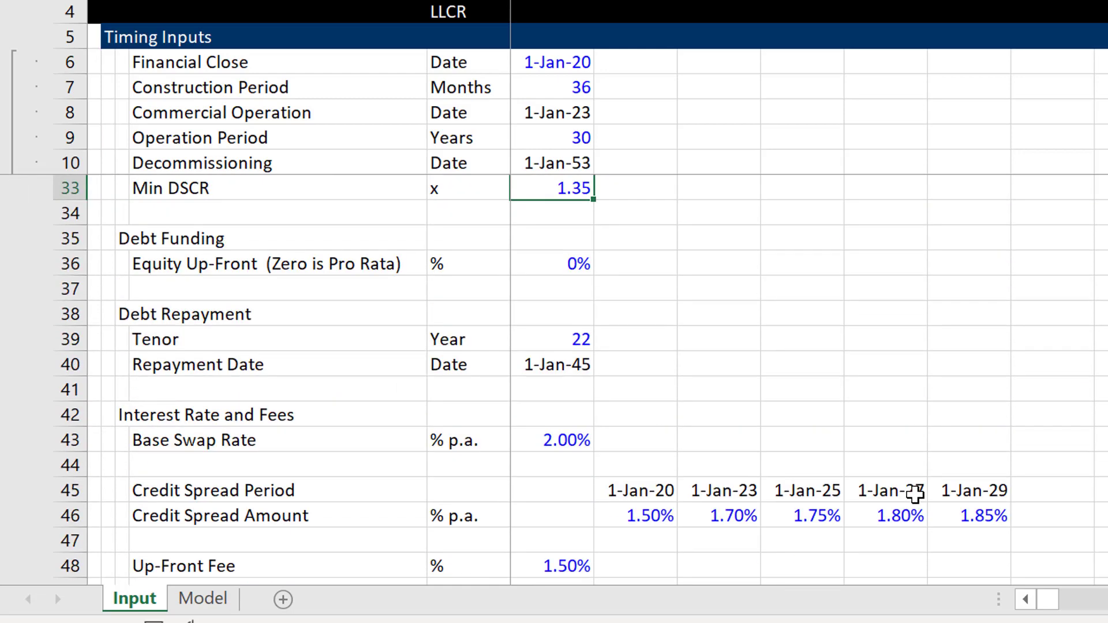
pyautogui.press('Down')
pyautogui.press('Down')
pyautogui.press('Down')
pyautogui.press('Down')
pyautogui.press('Down')
pyautogui.press('Down')
pyautogui.press('Down')
pyautogui.press('Down')
pyautogui.press('Down')
pyautogui.press('Down')
pyautogui.press('Down')
pyautogui.press('Down')
pyautogui.press('Down')
pyautogui.press('Down')
pyautogui.press('Down')
pyautogui.press('Down')
pyautogui.press('Down')
pyautogui.press('Down')
pyautogui.press('Down')
pyautogui.press('Down')
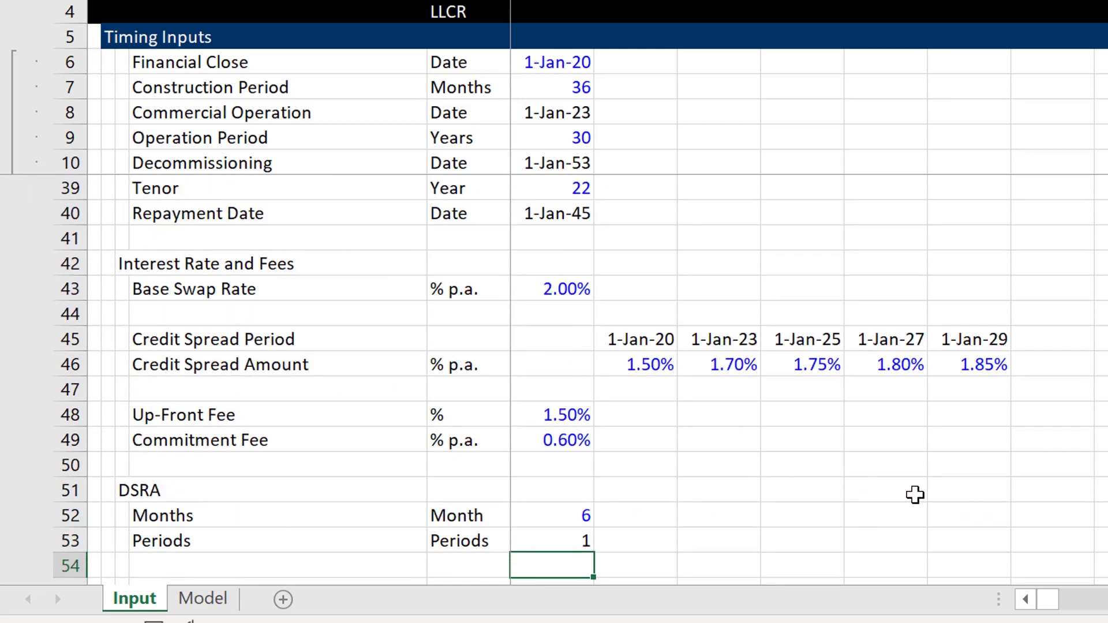
# Review the Model sheet's Total Debt Commitment over Pre-COD line together with the Up-Front Fee and Financial Close Flag lines above it
pyautogui.hotkey('ctrl', 'pagedown')
pyautogui.press('Down')
pyautogui.press('Down')
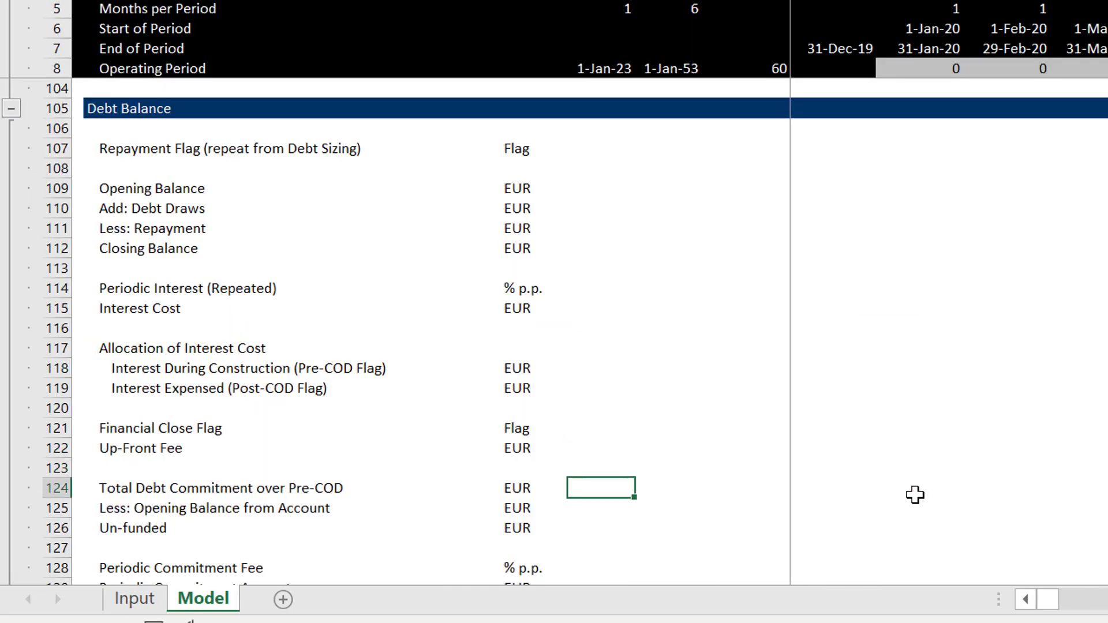
pyautogui.press('Right')
pyautogui.press('Right')
pyautogui.press('Left')
pyautogui.press('Right')
pyautogui.press('Right')
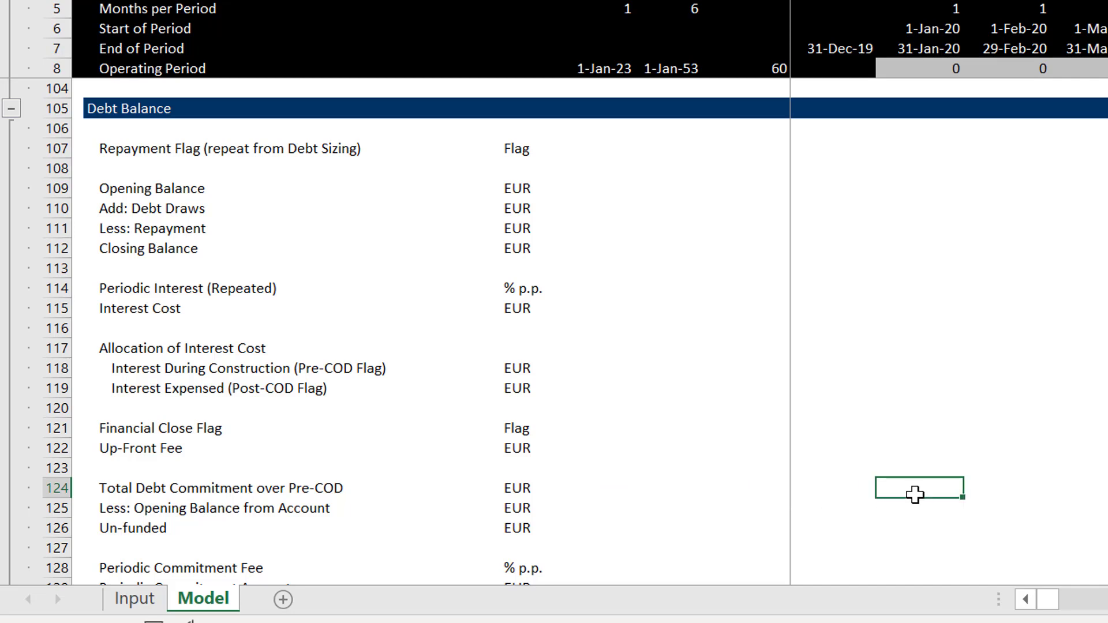
pyautogui.press('Left')
pyautogui.press('Left')
pyautogui.press('Left')
pyautogui.press('Left')
pyautogui.press('Right')
pyautogui.press('Up')
pyautogui.press('Up')
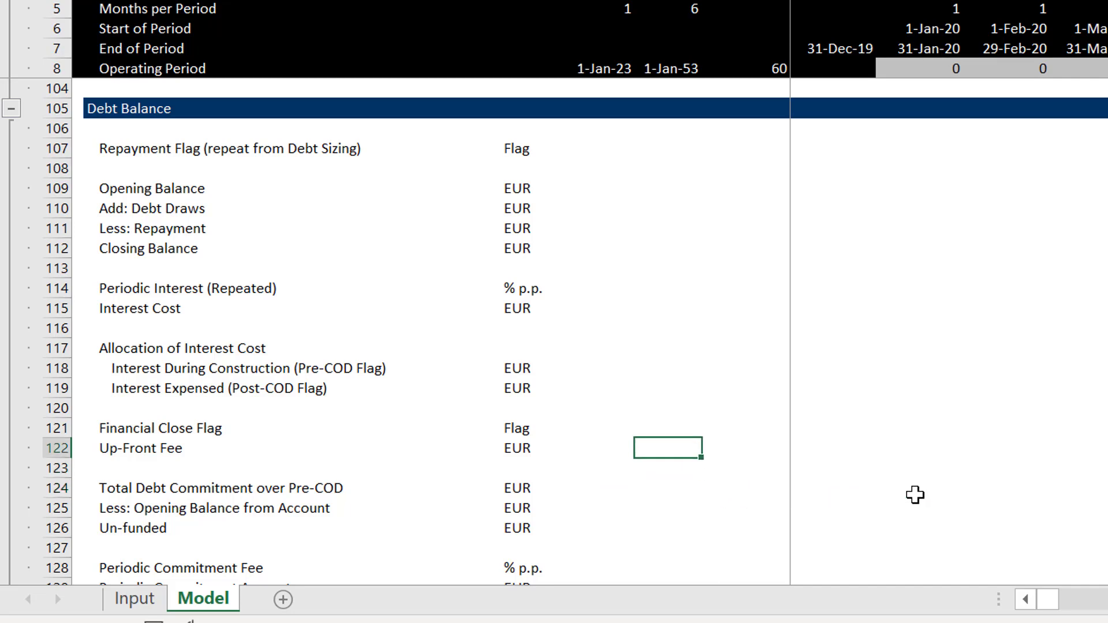
pyautogui.press('Up')
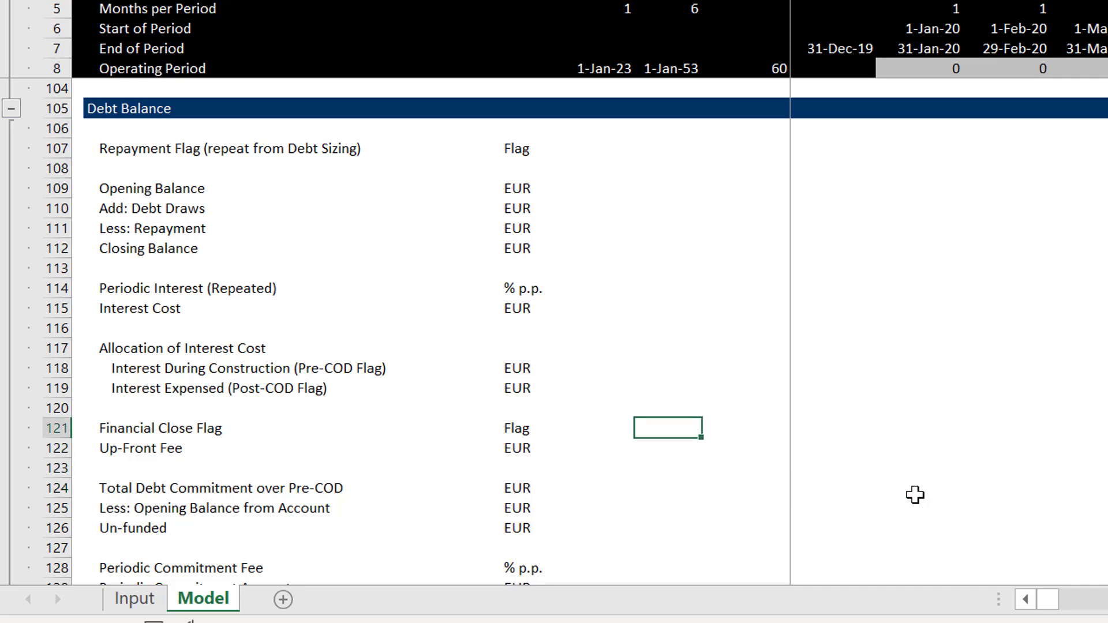
# Check the Debt and Equity lines under Sources of Funds in the Summary Sources and Uses section
pyautogui.press('pageup')
pyautogui.press('pageup')
pyautogui.press('Up')
pyautogui.press('Up')
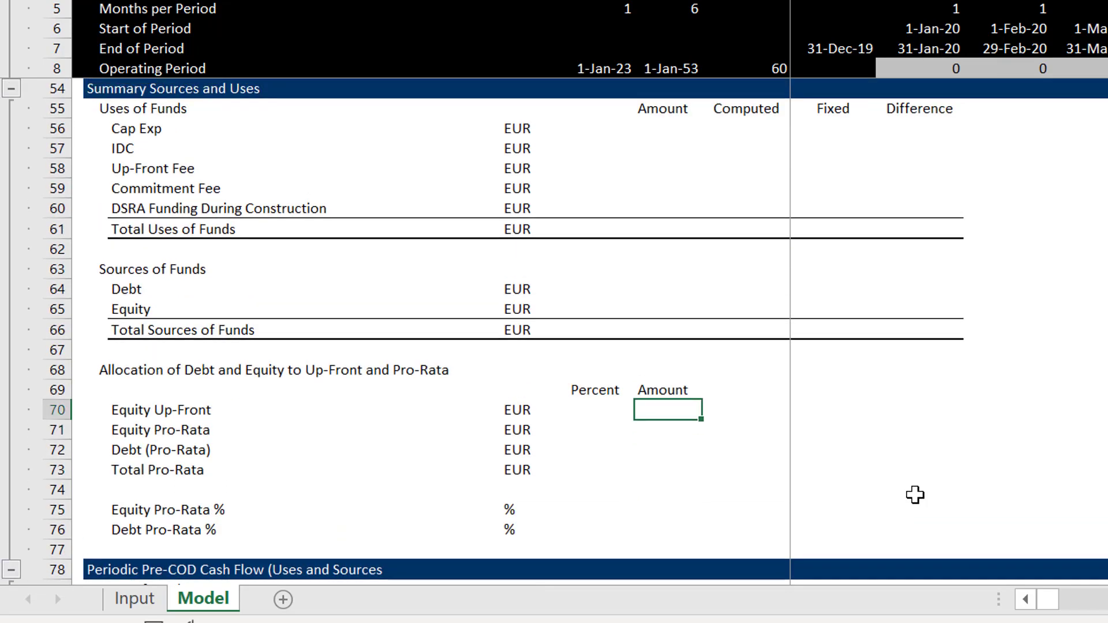
pyautogui.press('Up')
pyautogui.press('Up')
pyautogui.press('Up')
pyautogui.press('Up')
pyautogui.press('Up')
pyautogui.press('Up')
pyautogui.press('Up')
pyautogui.press('Down')
pyautogui.press('Down')
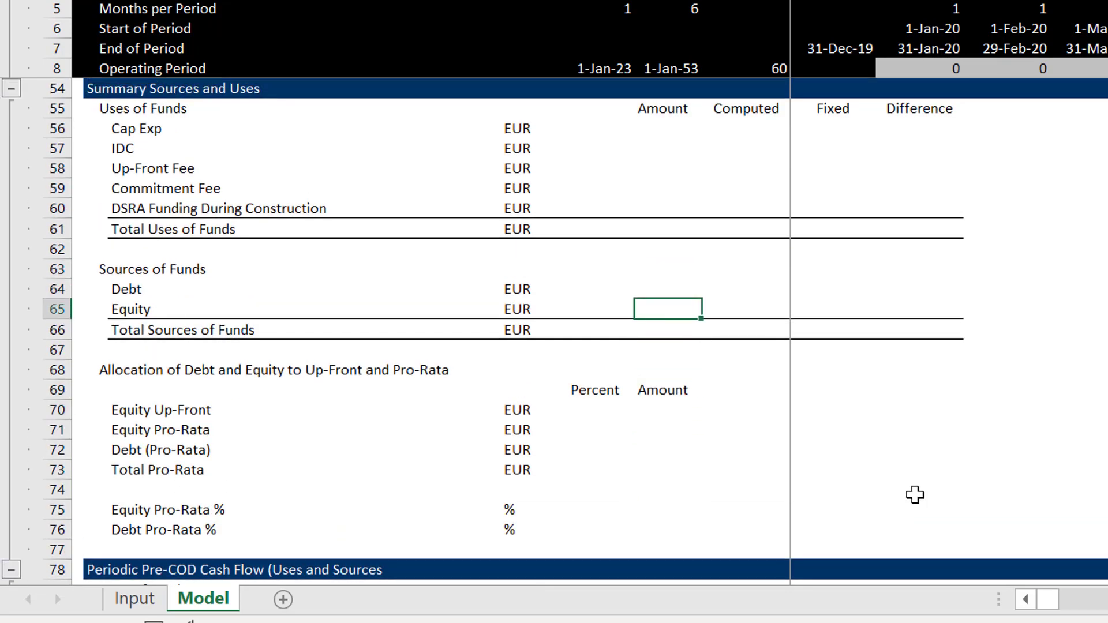
pyautogui.press('Up')
pyautogui.press('Up')
pyautogui.press('Down')
pyautogui.press('Down')
pyautogui.press('Up')
pyautogui.press('Up')
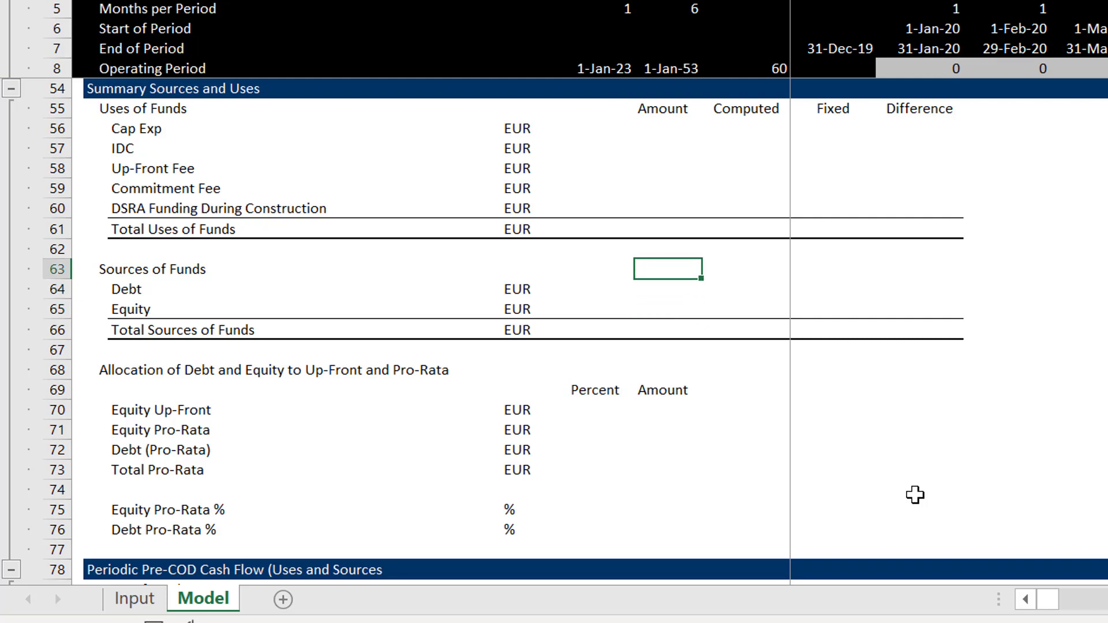
# Look through the Debt Balance section from the interest lines to the start of the DSRA section
pyautogui.press('pagedown')
pyautogui.press('pagedown')
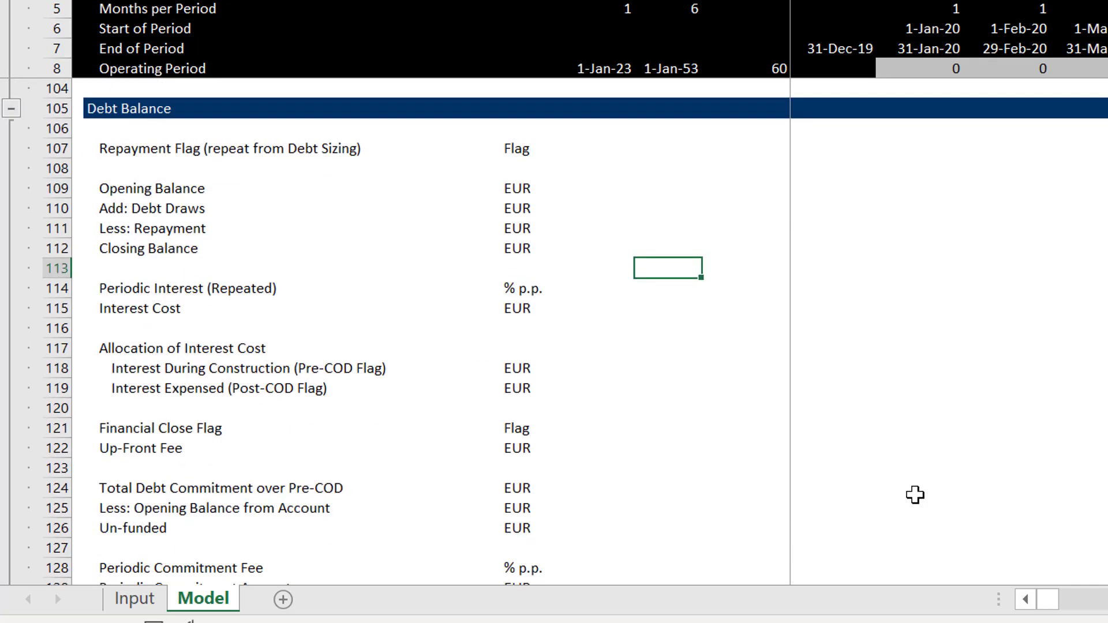
pyautogui.press('Down')
pyautogui.press('Down')
pyautogui.press('Down')
pyautogui.press('Down')
pyautogui.press('Down')
pyautogui.press('Down')
pyautogui.press('Down')
pyautogui.press('Down')
pyautogui.press('Down')
pyautogui.press('Down')
pyautogui.press('Down')
pyautogui.press('Down')
pyautogui.press('Down')
pyautogui.press('Down')
pyautogui.press('Down')
pyautogui.press('Down')
pyautogui.press('Down')
pyautogui.press('Down')
pyautogui.press('Down')
pyautogui.press('Down')
pyautogui.press('Up')
pyautogui.press('Up')
pyautogui.press('Up')
pyautogui.press('Up')
pyautogui.press('Up')
pyautogui.press('Up')
pyautogui.press('Up')
pyautogui.press('Up')
pyautogui.press('Up')
pyautogui.press('Up')
pyautogui.press('Up')
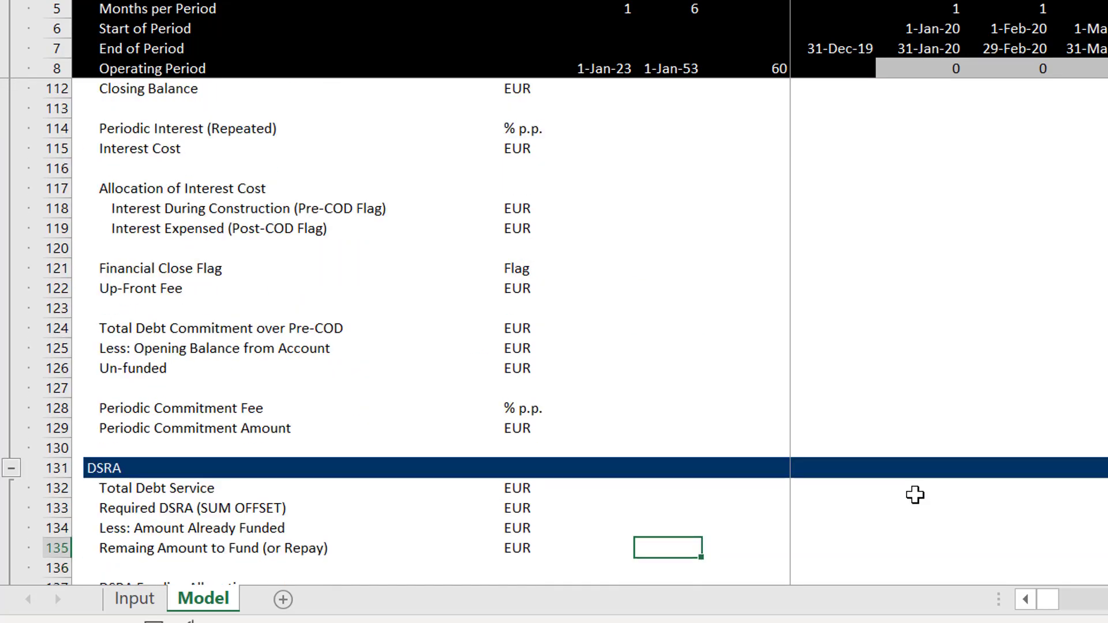
# Examine how the Un-funded line relates to the total debt commitment over Pre-COD and the opening balance from the account
pyautogui.press('Down')
pyautogui.press('Down')
pyautogui.press('Down')
pyautogui.press('Down')
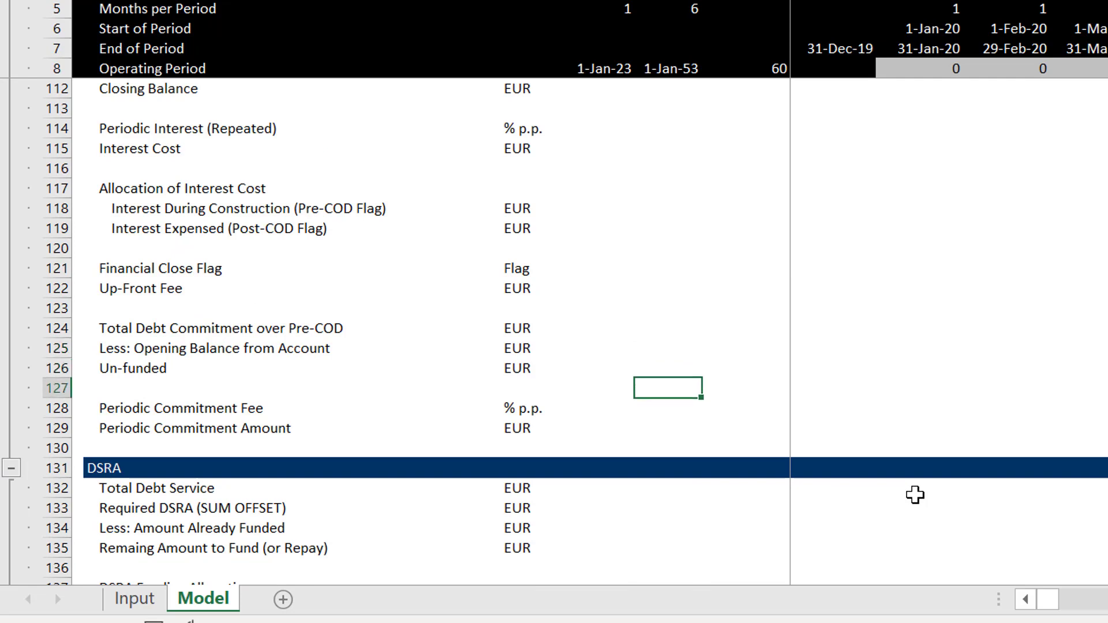
pyautogui.press('Up')
pyautogui.press('Up')
pyautogui.press('Up')
pyautogui.press('Up')
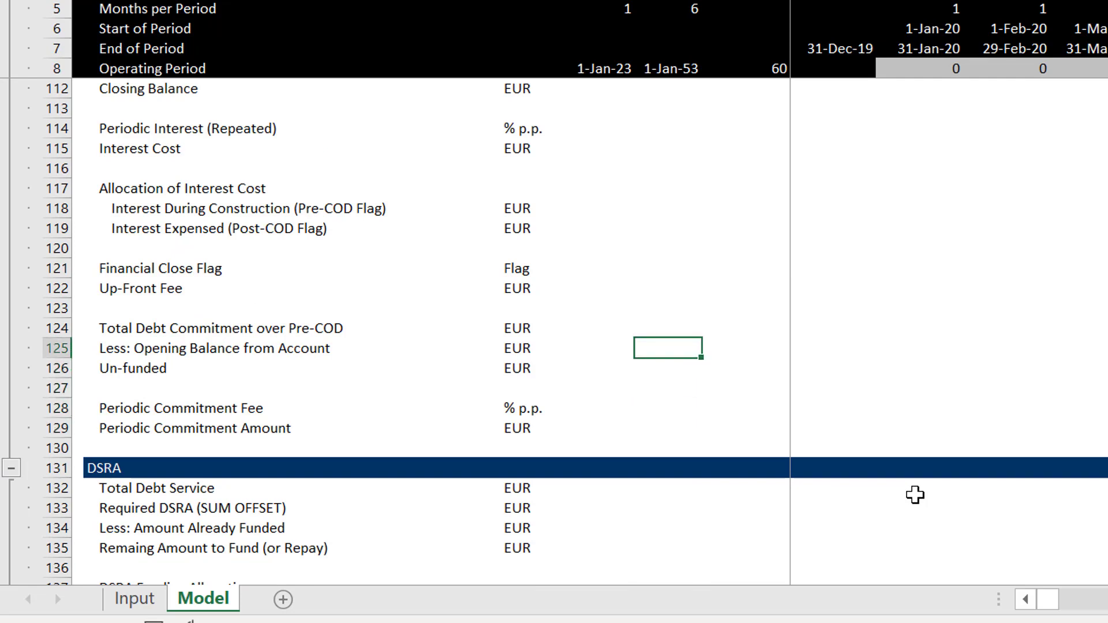
pyautogui.press('Down')
pyautogui.press('Right')
pyautogui.press('Right')
pyautogui.press('Left')
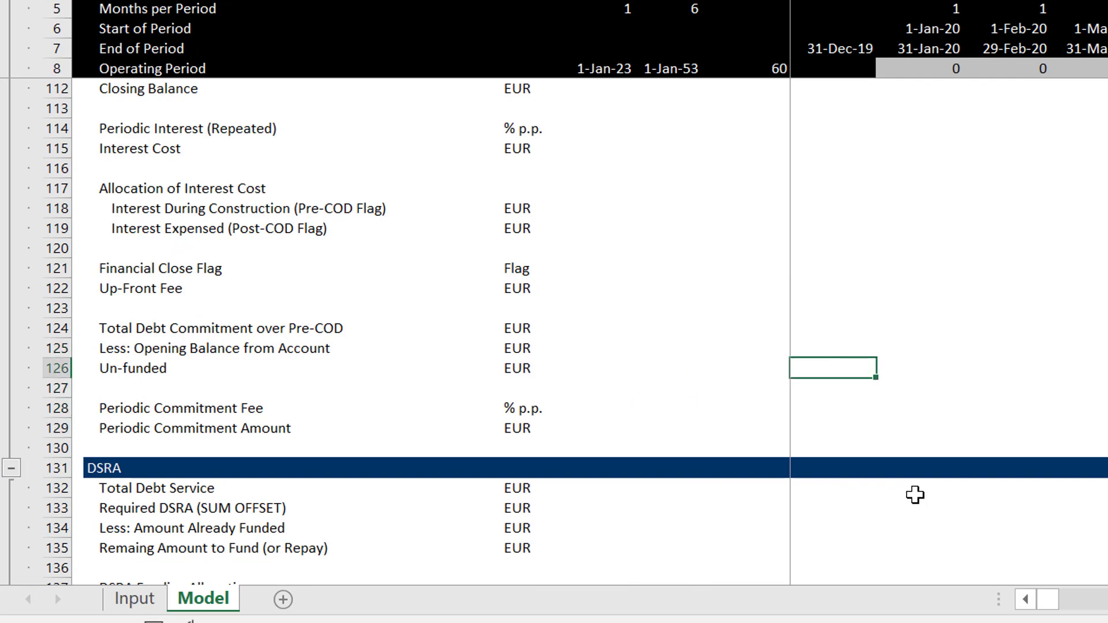
pyautogui.press('Up')
pyautogui.press('Up')
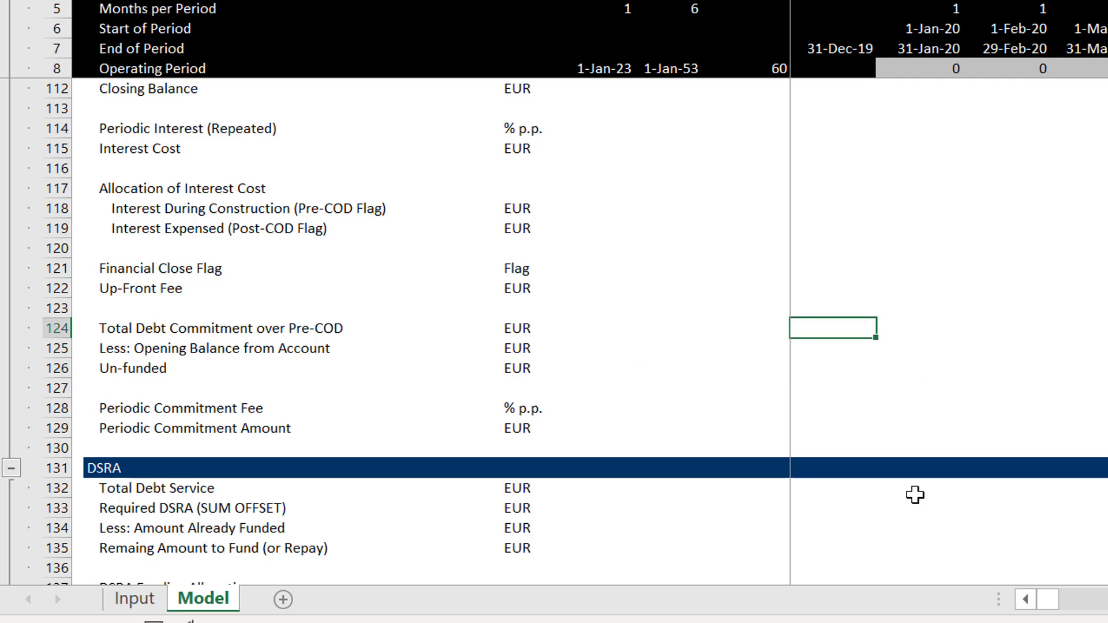
pyautogui.press('Right')
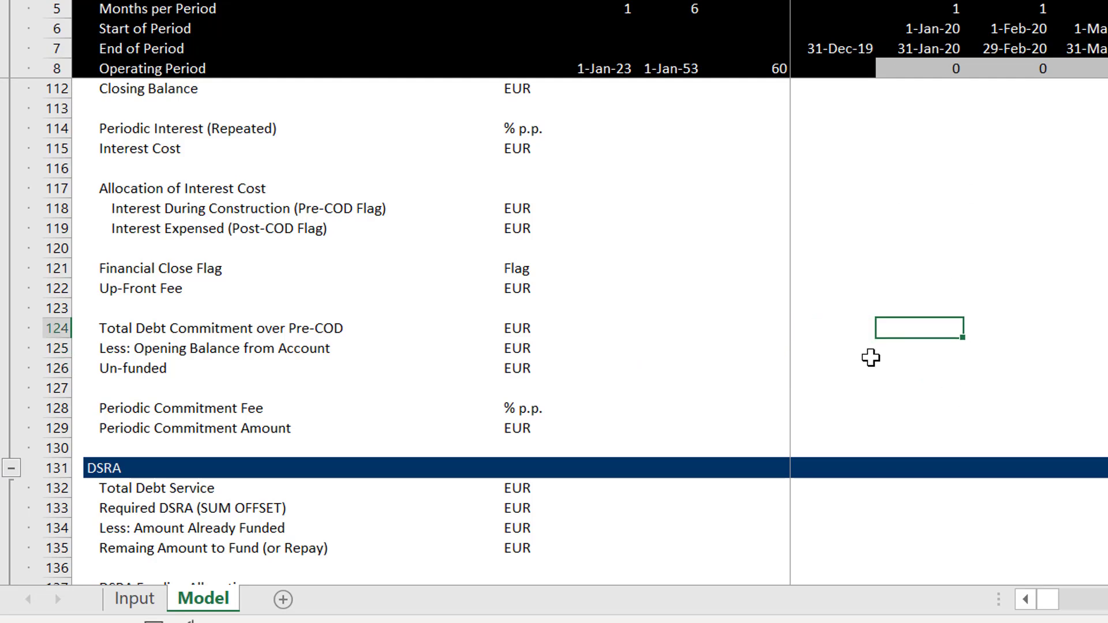
pyautogui.press('Down')
pyautogui.press('Down')
pyautogui.press('Down')
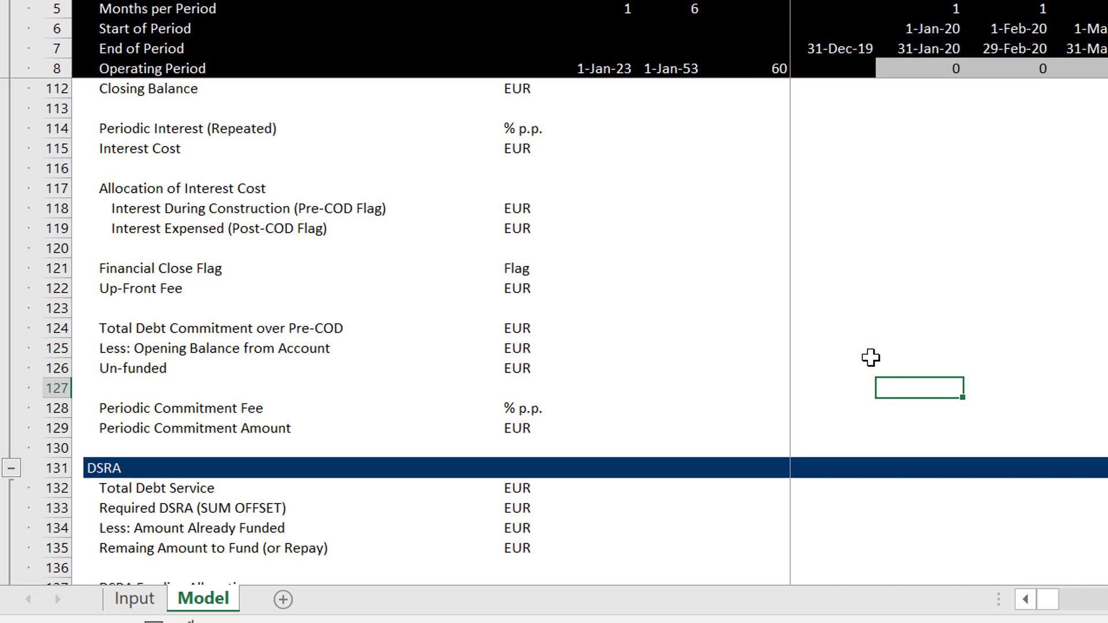
# Compare the Periodic Commitment Fee line with the annual Commitment Fee assumption on the Input sheet
pyautogui.press('Left')
pyautogui.press('Left')
pyautogui.press('Left')
pyautogui.press('Down')
pyautogui.press('Left')
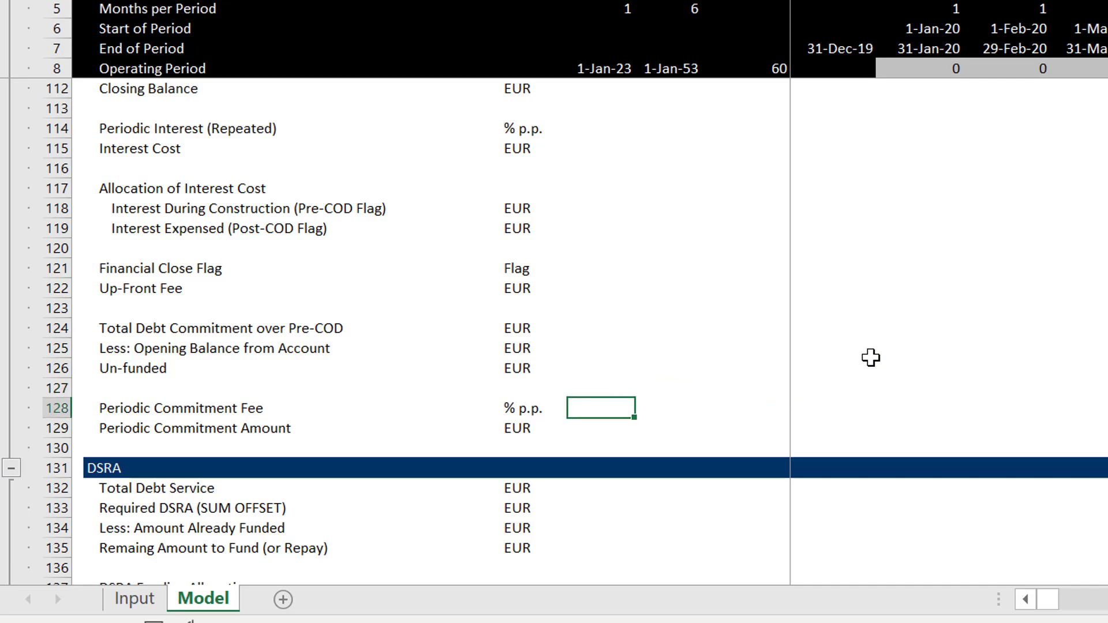
pyautogui.hotkey('ctrl', 'pageup')
pyautogui.press('Up')
pyautogui.press('Up')
pyautogui.press('Up')
pyautogui.press('Up')
pyautogui.press('Up')
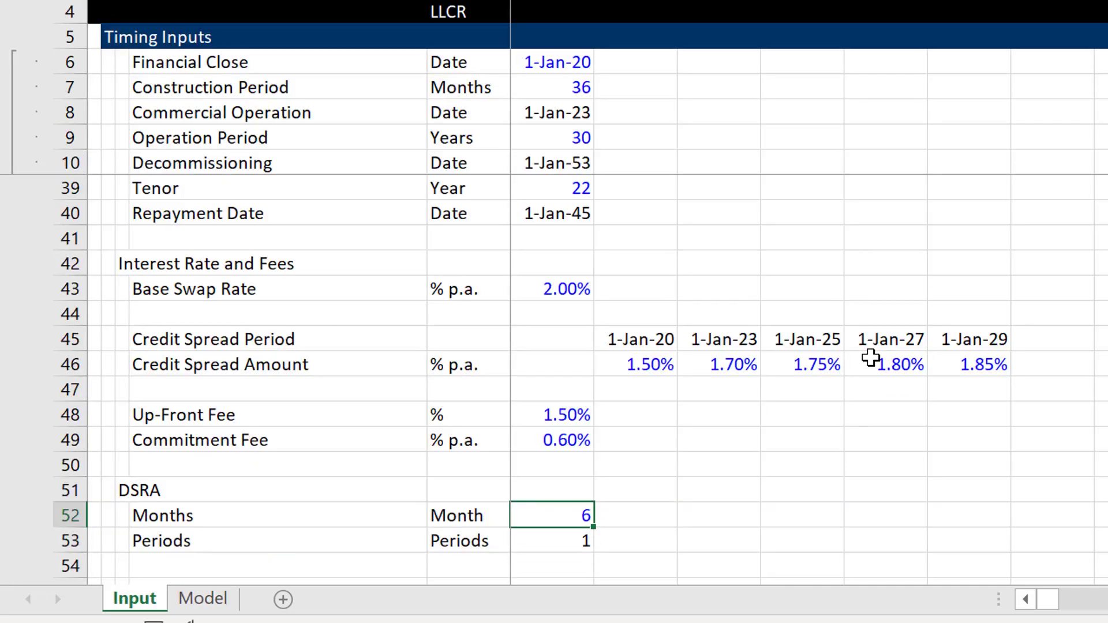
pyautogui.hotkey('ctrl', 'pagedown')
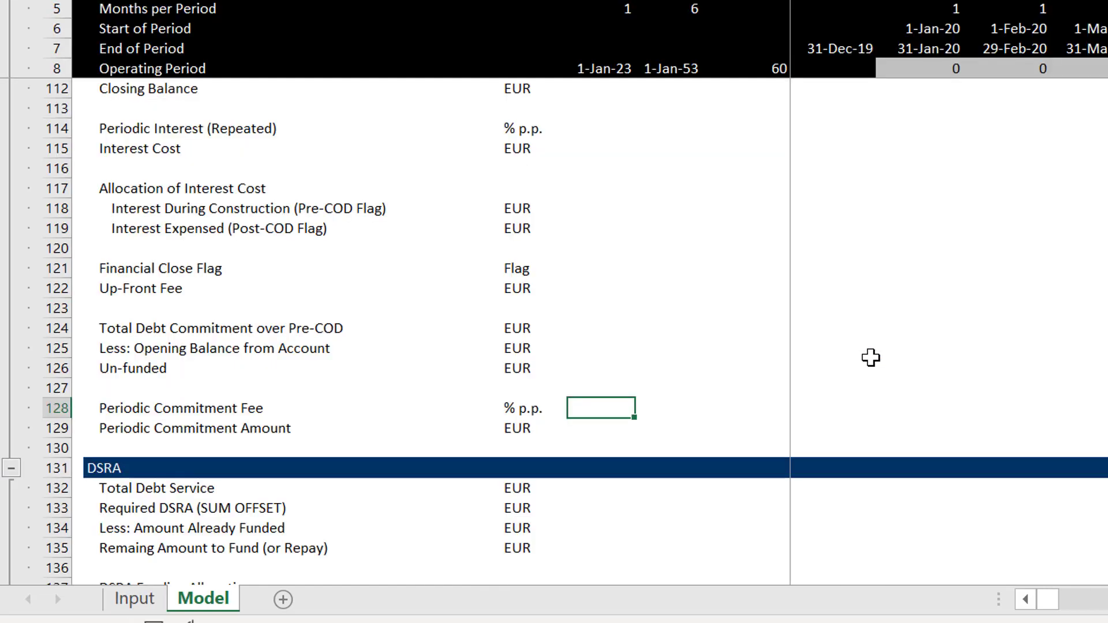
pyautogui.press('Right')
pyautogui.press('Right')
pyautogui.press('Right')
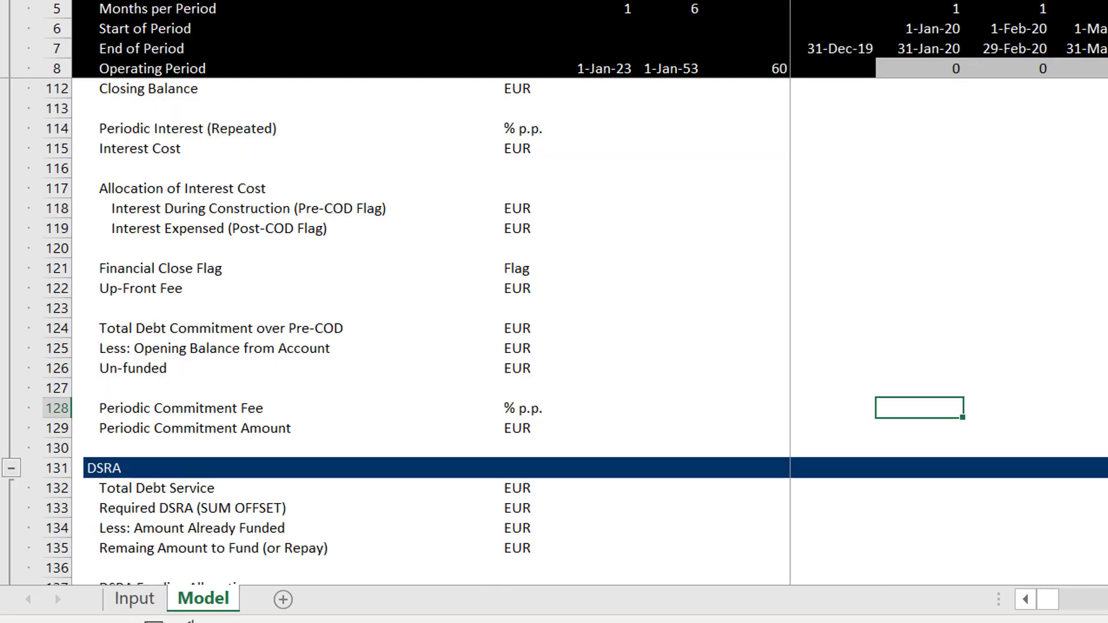
# Review the DSRA funding allocation and balance lines and the start of the Cash Flow Waterfall section
pyautogui.press('Down')
pyautogui.press('Down')
pyautogui.press('Down')
pyautogui.press('Down')
pyautogui.press('Down')
pyautogui.press('Down')
pyautogui.press('Down')
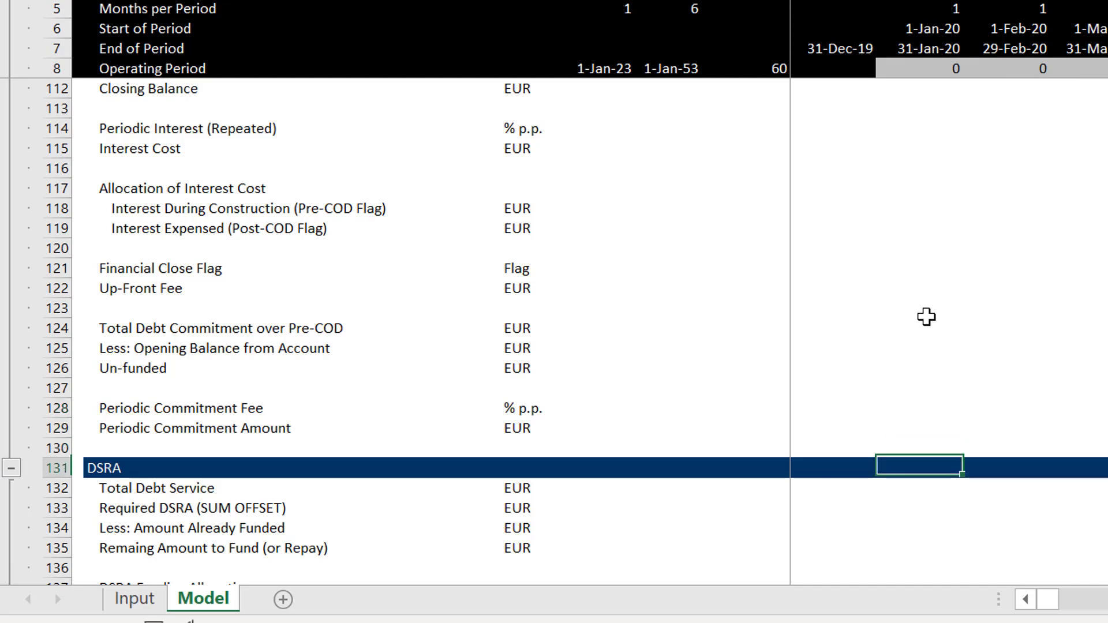
pyautogui.press('pagedown')
pyautogui.press('Up')
pyautogui.press('Up')
pyautogui.press('Up')
pyautogui.press('Up')
pyautogui.press('Up')
pyautogui.press('Up')
pyautogui.press('Up')
pyautogui.press('Up')
pyautogui.press('Up')
pyautogui.press('Up')
pyautogui.press('Up')
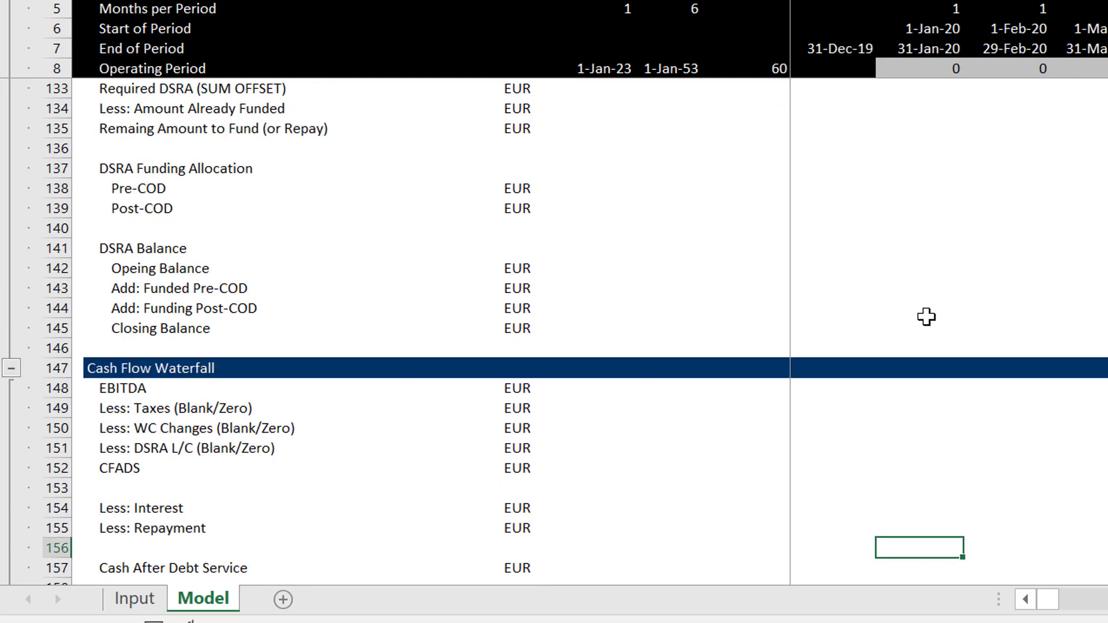
# Examine the fee and DSRA funding lines under Uses of Funds in the Periodic Pre-COD Cash Flow section
pyautogui.press('pageup')
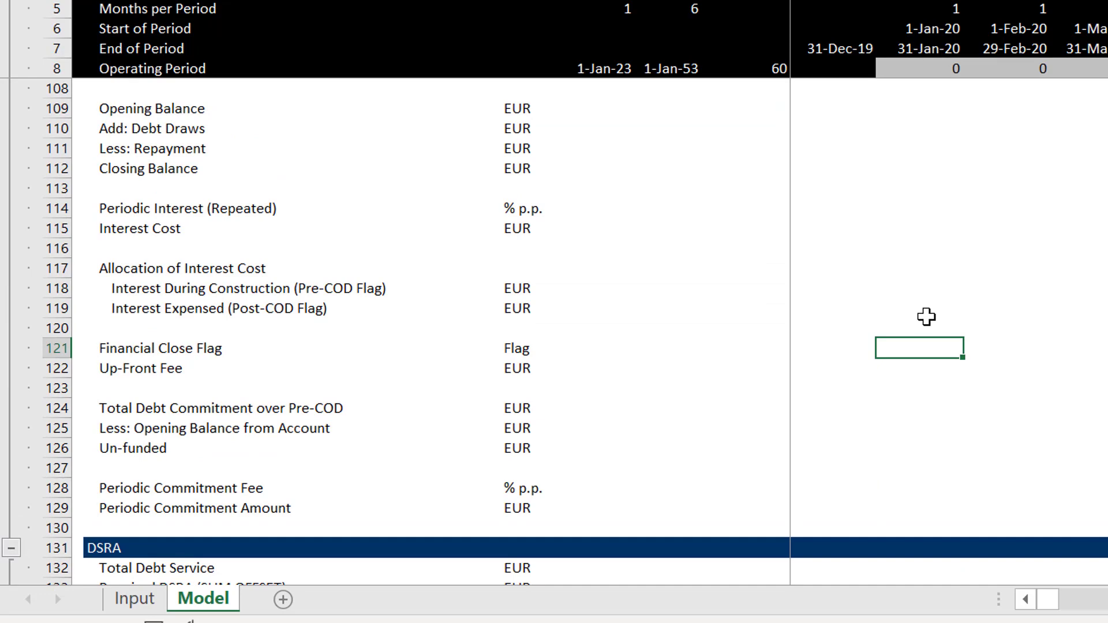
pyautogui.press('pageup')
pyautogui.press('Up')
pyautogui.press('Up')
pyautogui.press('Up')
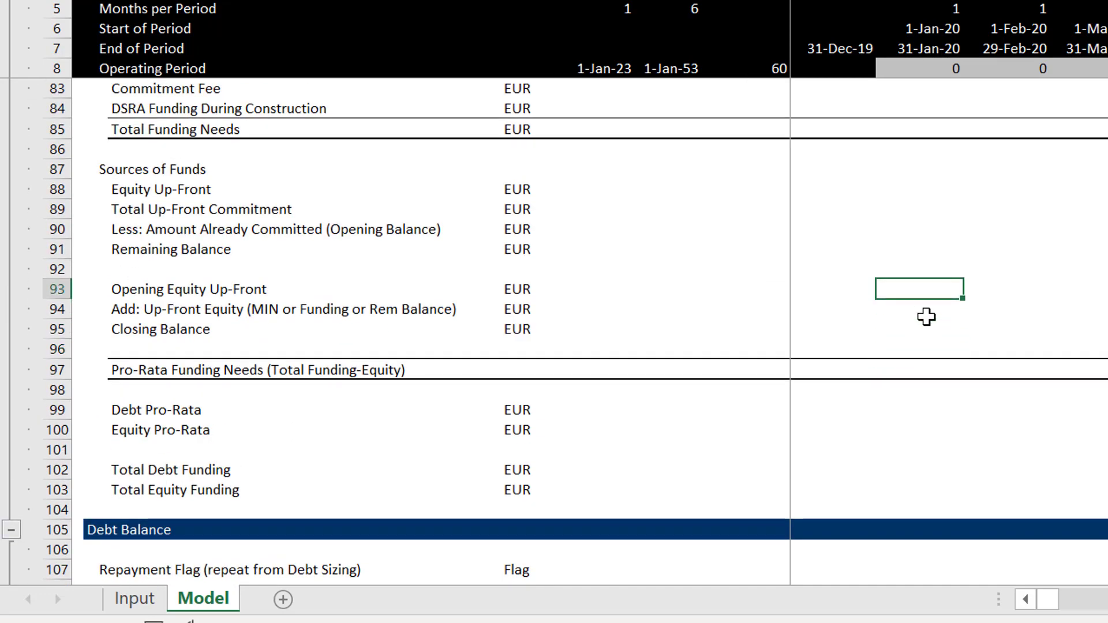
pyautogui.press('pageup')
pyautogui.press('Down')
pyautogui.press('Down')
pyautogui.press('Down')
pyautogui.press('Down')
pyautogui.press('Down')
pyautogui.press('Down')
pyautogui.press('Down')
pyautogui.press('Down')
pyautogui.press('Down')
pyautogui.press('Down')
pyautogui.press('Down')
pyautogui.press('Down')
pyautogui.press('Down')
pyautogui.press('Down')
pyautogui.press('Down')
pyautogui.press('Down')
pyautogui.press('Down')
pyautogui.press('Down')
pyautogui.press('Down')
pyautogui.press('Down')
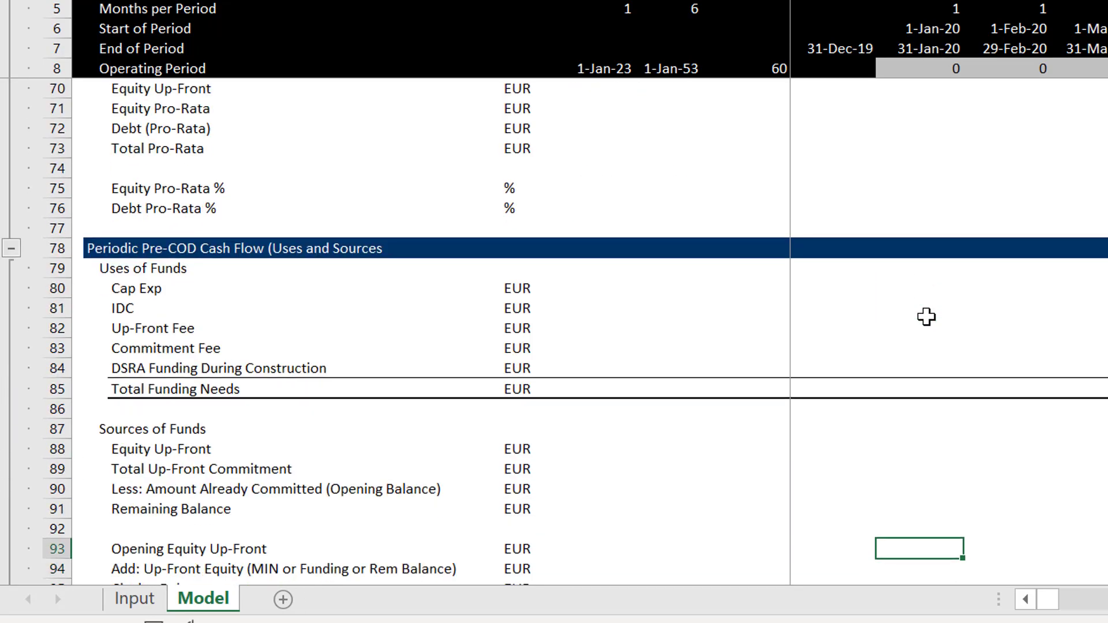
pyautogui.press('Up')
pyautogui.press('Up')
pyautogui.press('Up')
pyautogui.press('Up')
pyautogui.press('Up')
pyautogui.press('Up')
pyautogui.press('Up')
pyautogui.press('Up')
pyautogui.press('Up')
pyautogui.press('Up')
pyautogui.press('Up')
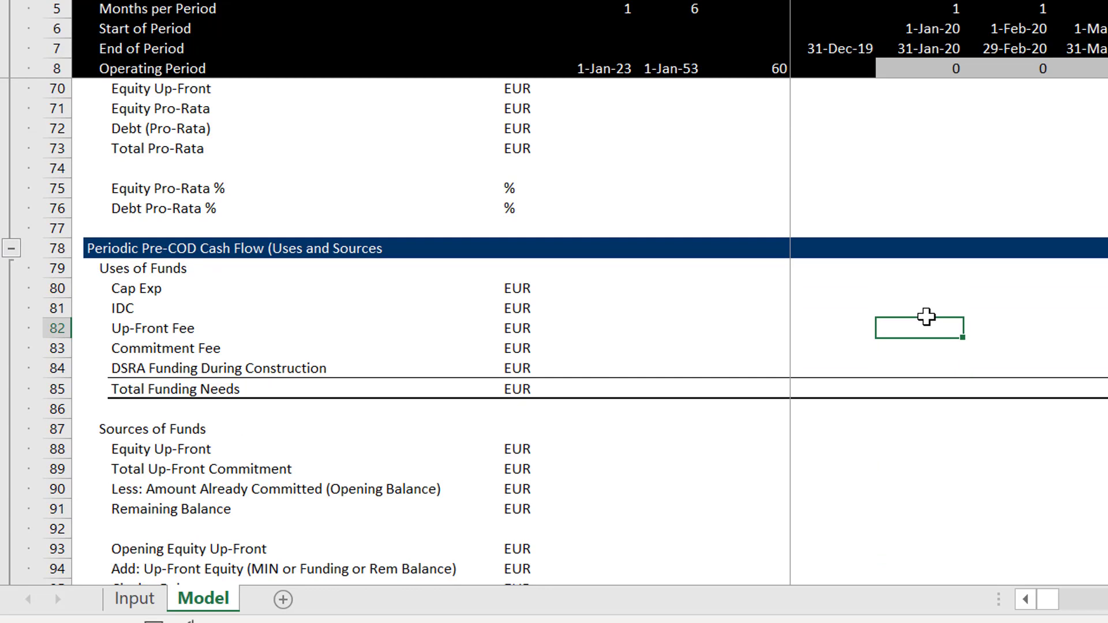
pyautogui.press('Down')
pyautogui.press('Down')
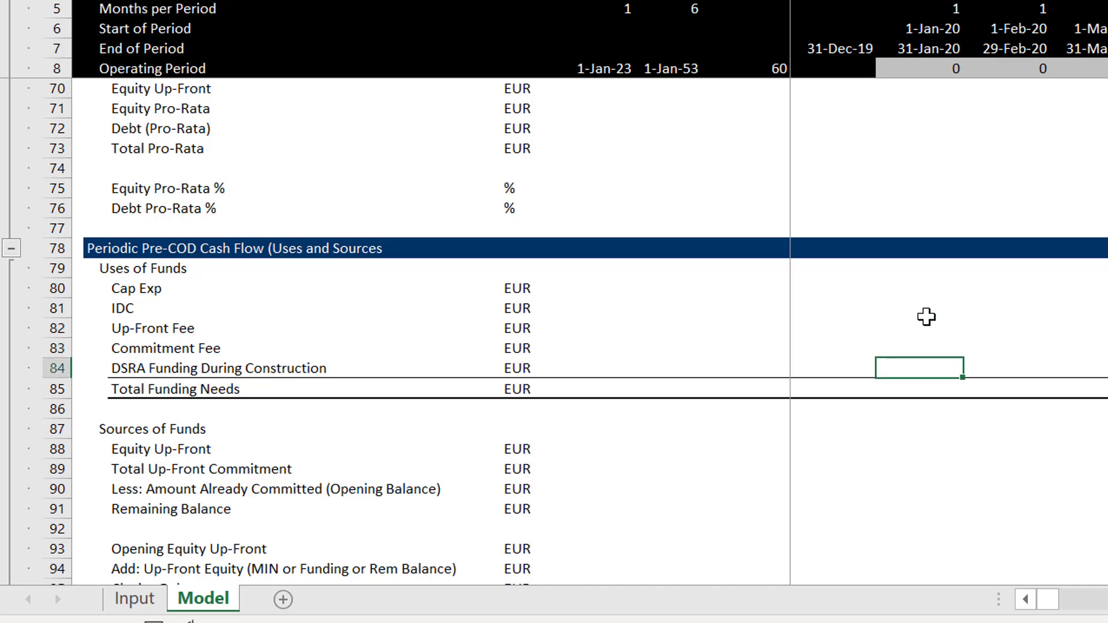
pyautogui.press('Left')
pyautogui.press('Left')
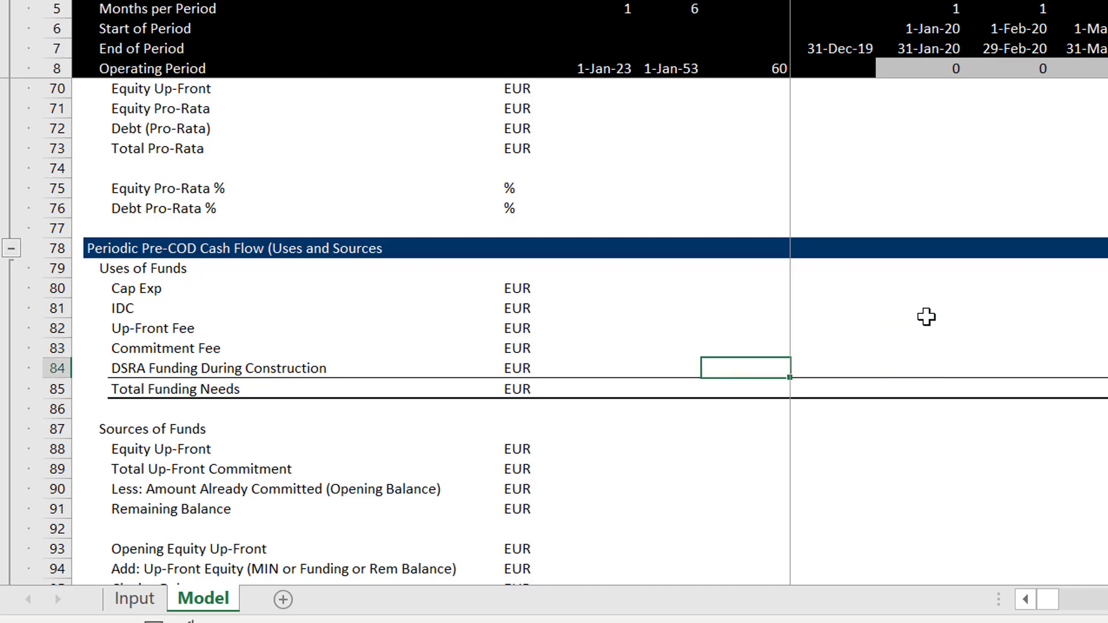
# Review the Uses of Funds lines from Commitment Fee to Total Uses of Funds in the Summary Sources and Uses section
pyautogui.press('Up')
pyautogui.press('Up')
pyautogui.press('Up')
pyautogui.press('Up')
pyautogui.press('Up')
pyautogui.press('Up')
pyautogui.press('Up')
pyautogui.press('Up')
pyautogui.press('Up')
pyautogui.press('Up')
pyautogui.press('Up')
pyautogui.press('Up')
pyautogui.press('Up')
pyautogui.press('Up')
pyautogui.press('Up')
pyautogui.press('Up')
pyautogui.press('Up')
pyautogui.press('Up')
pyautogui.press('Up')
pyautogui.press('Up')
pyautogui.press('Up')
pyautogui.press('Up')
pyautogui.press('Up')
pyautogui.press('Up')
pyautogui.press('Up')
pyautogui.press('Up')
pyautogui.press('Up')
pyautogui.press('Up')
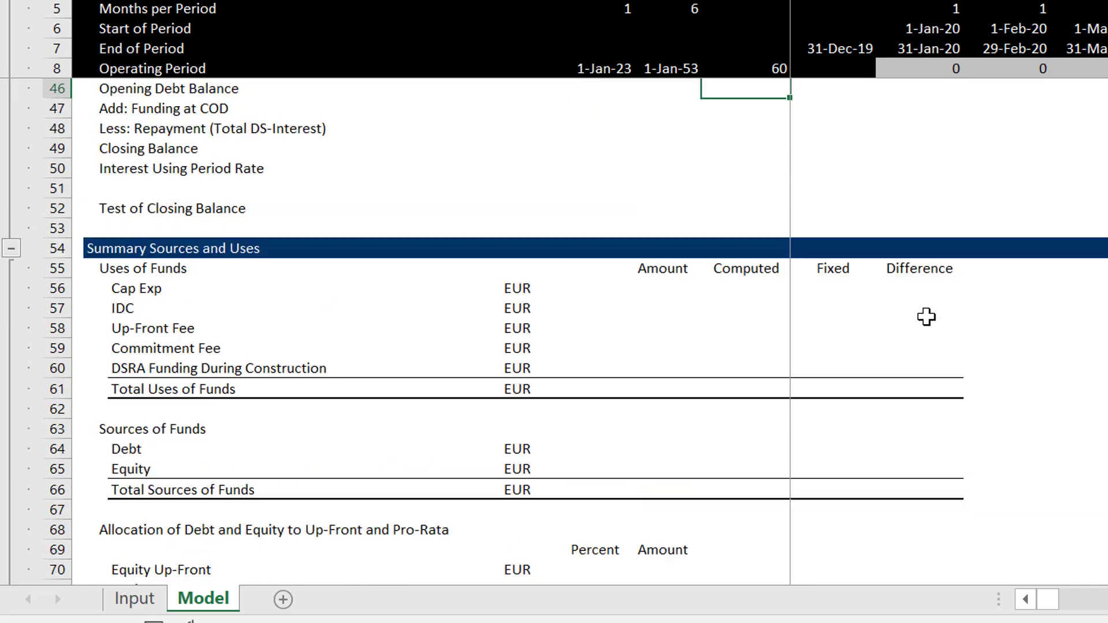
pyautogui.press('Down')
pyautogui.press('Down')
pyautogui.press('Down')
pyautogui.press('Down')
pyautogui.press('Down')
pyautogui.press('Down')
pyautogui.press('Down')
pyautogui.press('Down')
pyautogui.press('Down')
pyautogui.press('Down')
pyautogui.press('Down')
pyautogui.press('Down')
pyautogui.press('Down')
pyautogui.press('Down')
pyautogui.press('Down')
pyautogui.press('Left')
pyautogui.press('Up')
pyautogui.press('Up')
pyautogui.press('Up')
pyautogui.press('Up')
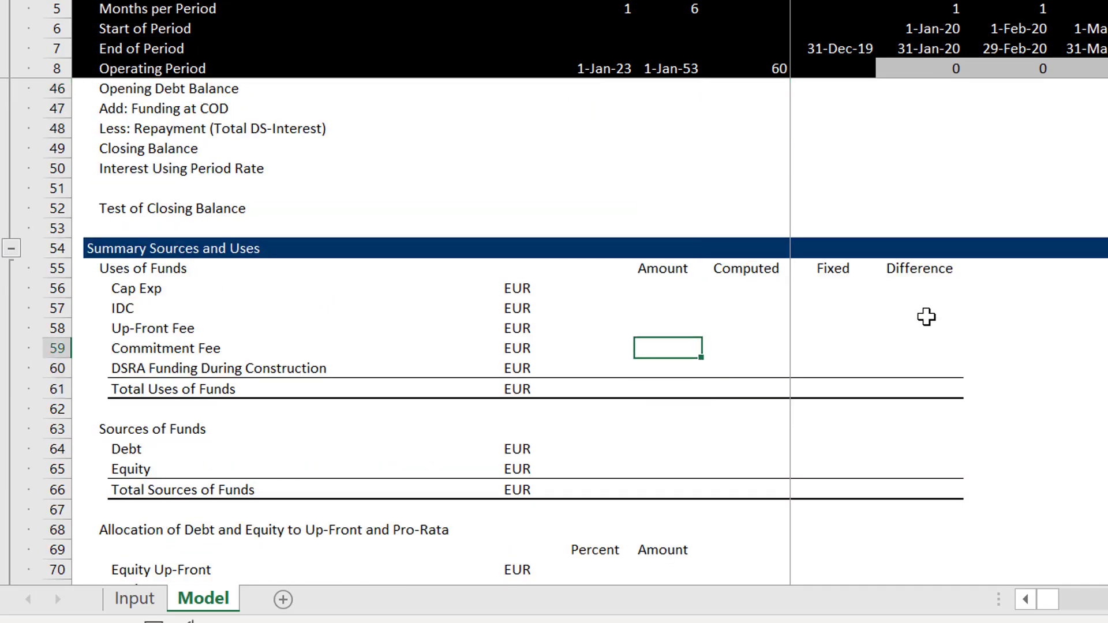
# Examine the Up-Front Fee, Commitment Fee and DSRA Funding During Construction lines in the Summary Sources and Uses section
pyautogui.press('Down')
pyautogui.press('Down')
pyautogui.press('Down')
pyautogui.press('Down')
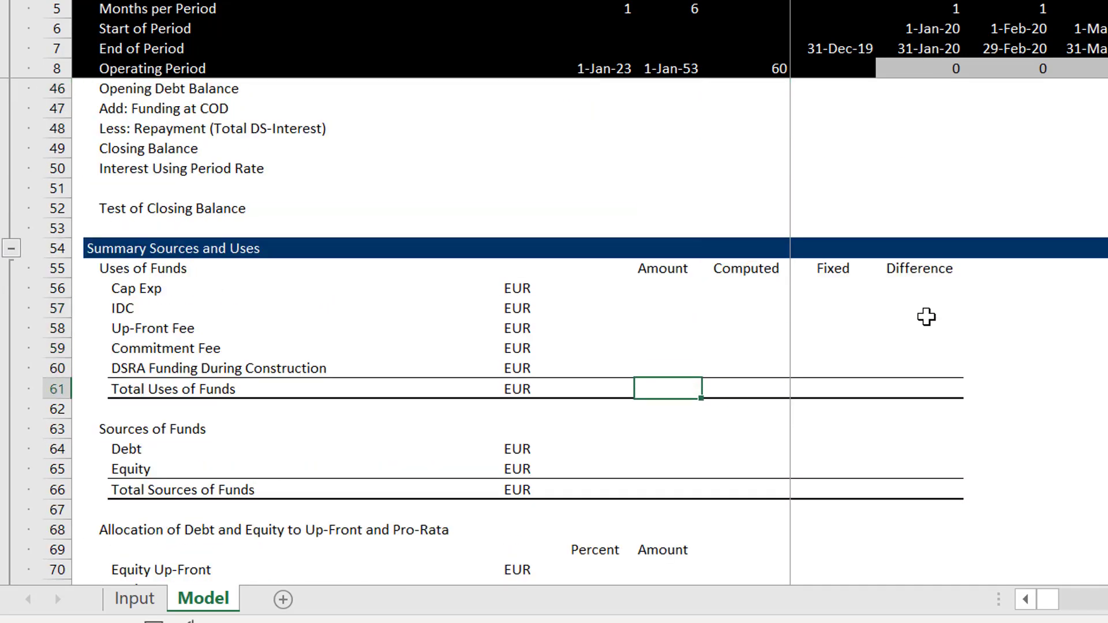
pyautogui.press('Up')
pyautogui.press('Up')
pyautogui.press('Up')
pyautogui.press('Up')
pyautogui.press('Down')
pyautogui.press('Down')
pyautogui.press('Down')
pyautogui.press('Down')
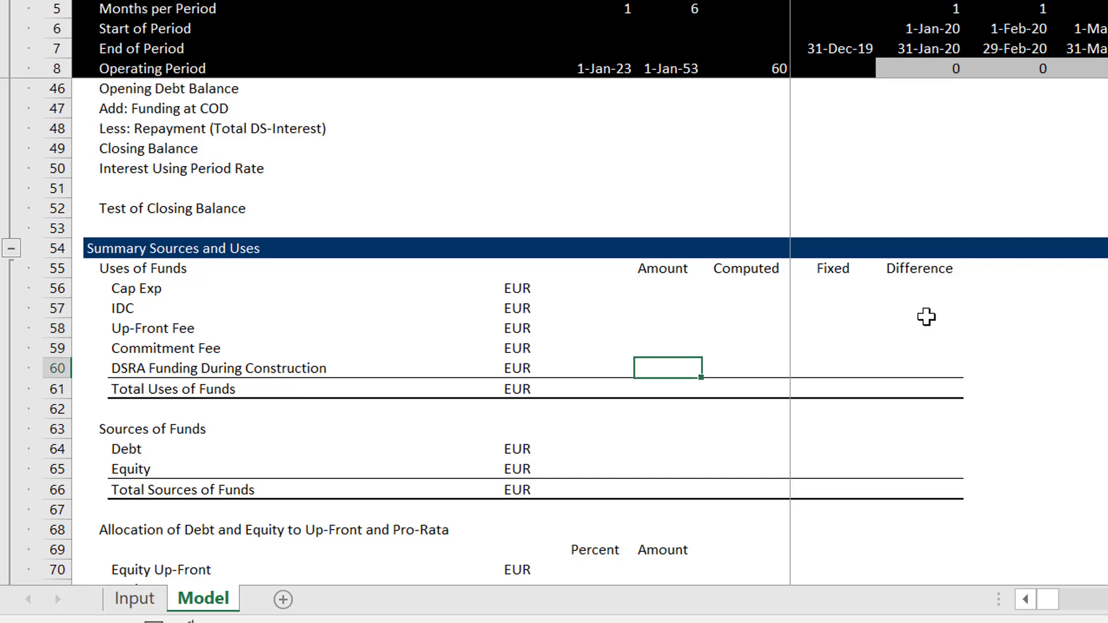
pyautogui.press('Up')
pyautogui.press('Up')
pyautogui.press('Up')
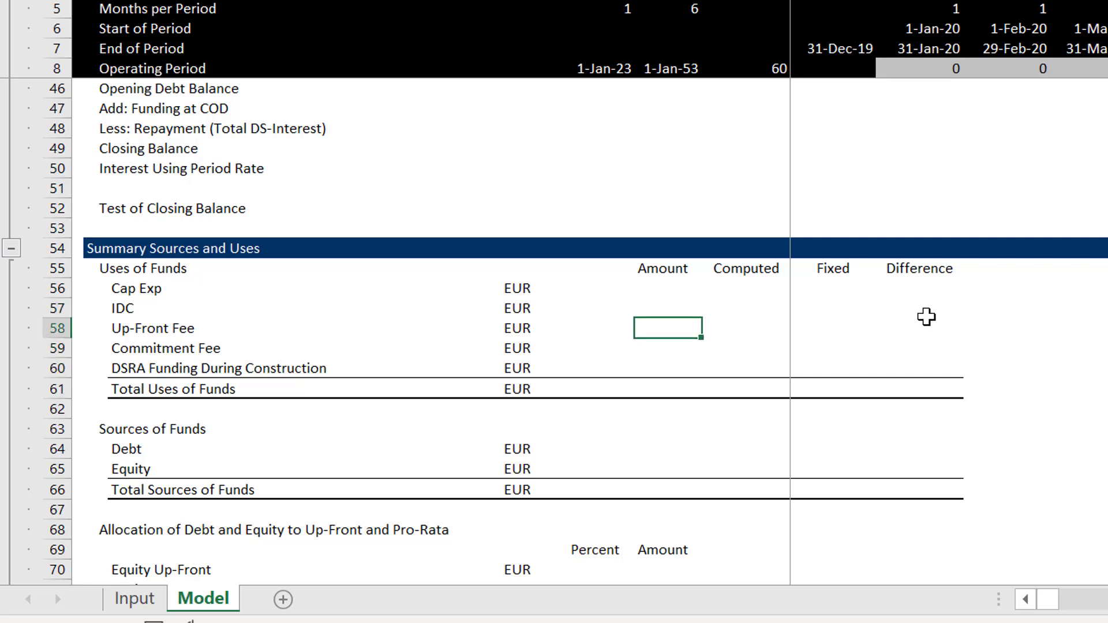
# Compare the Total Uses of Funds line with the Debt and Equity lines under Sources of Funds in the summary
pyautogui.press('Down')
pyautogui.press('Down')
pyautogui.press('Down')
pyautogui.press('Down')
pyautogui.press('Down')
pyautogui.press('Down')
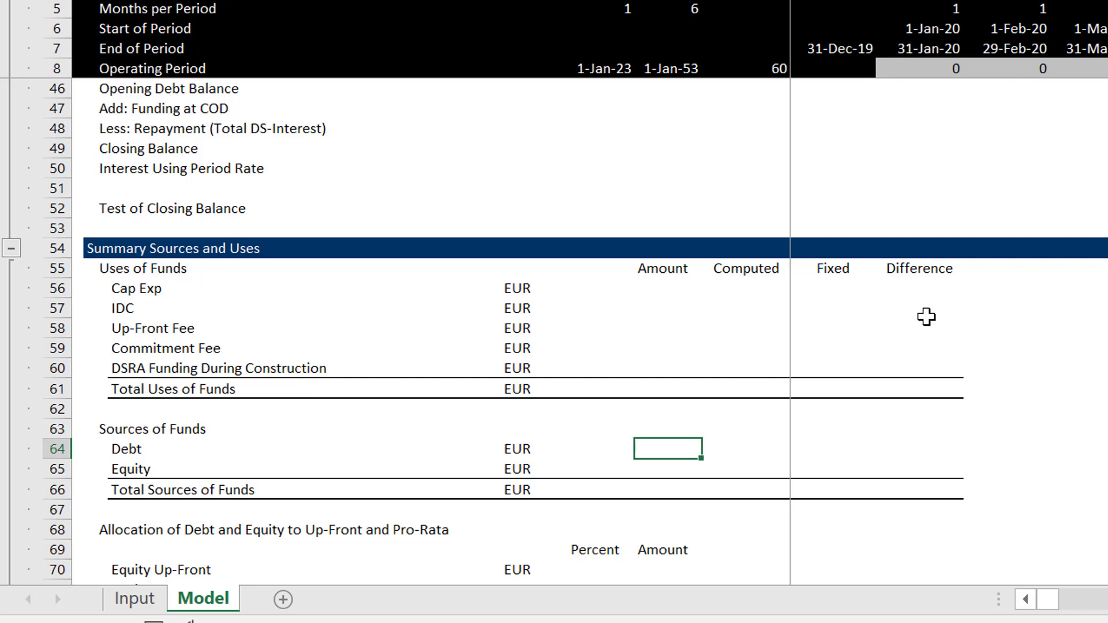
pyautogui.press('Up')
pyautogui.press('Up')
pyautogui.press('Up')
pyautogui.press('Up')
pyautogui.press('Up')
pyautogui.press('Down')
pyautogui.press('Down')
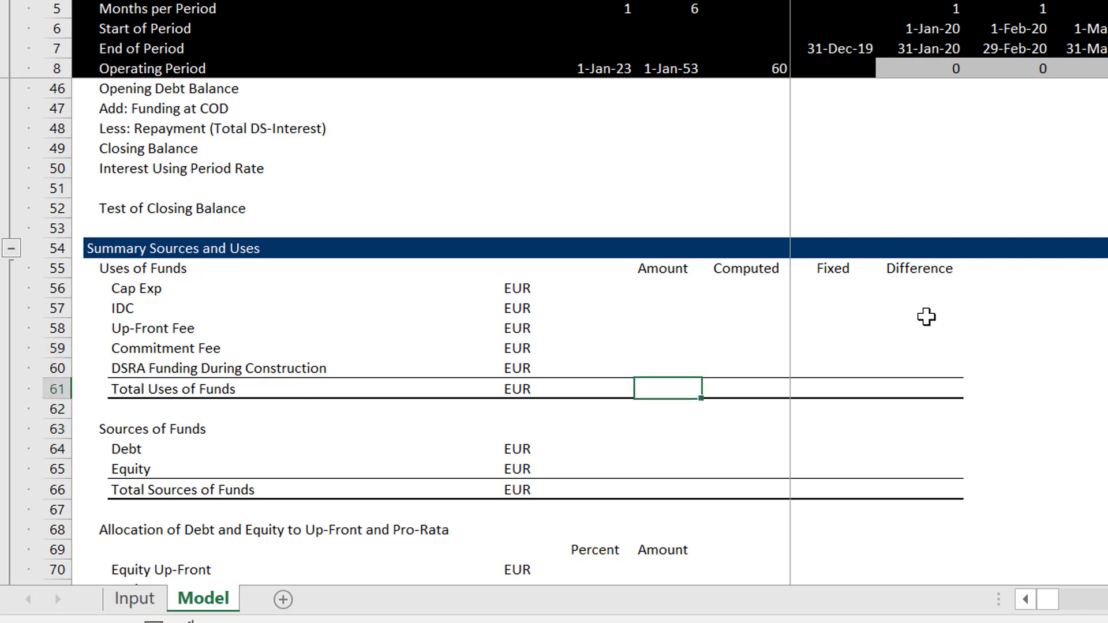
pyautogui.press('Down')
pyautogui.press('Down')
pyautogui.press('Down')
pyautogui.press('Down')
pyautogui.press('Up')
pyautogui.press('Down')
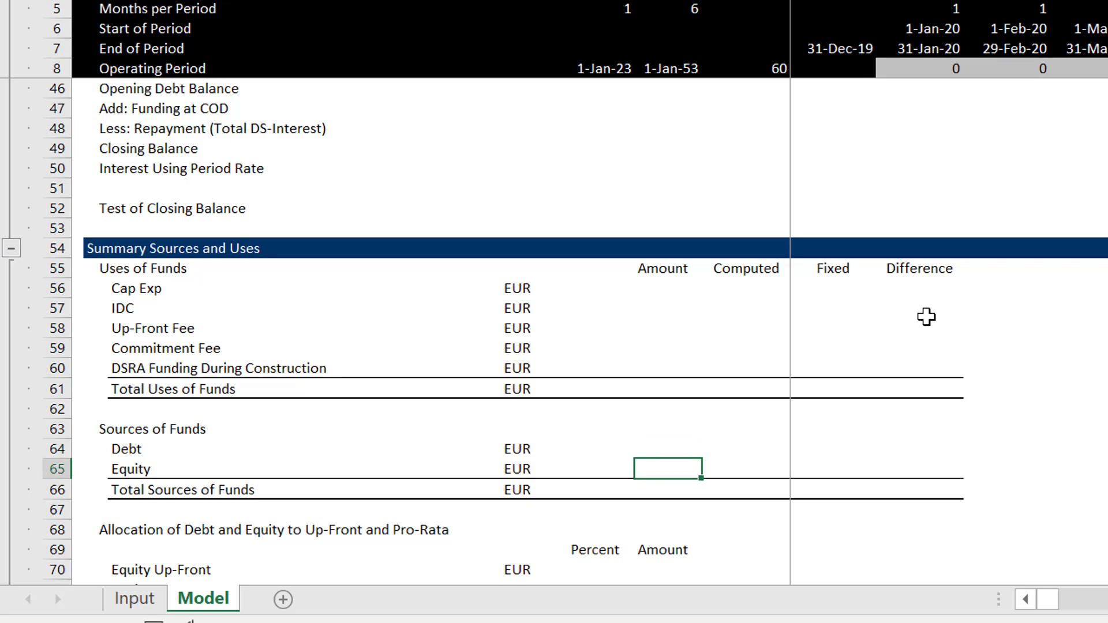
# Check the periodic debt and equity funding lines against the Total Sources of Funds line in the summary
pyautogui.press('pagedown')
pyautogui.press('Down')
pyautogui.press('Down')
pyautogui.press('Down')
pyautogui.press('Down')
pyautogui.press('Down')
pyautogui.press('Down')
pyautogui.press('Down')
pyautogui.press('Down')
pyautogui.press('Down')
pyautogui.press('Down')
pyautogui.press('Down')
pyautogui.press('Down')
pyautogui.press('Down')
pyautogui.press('Down')
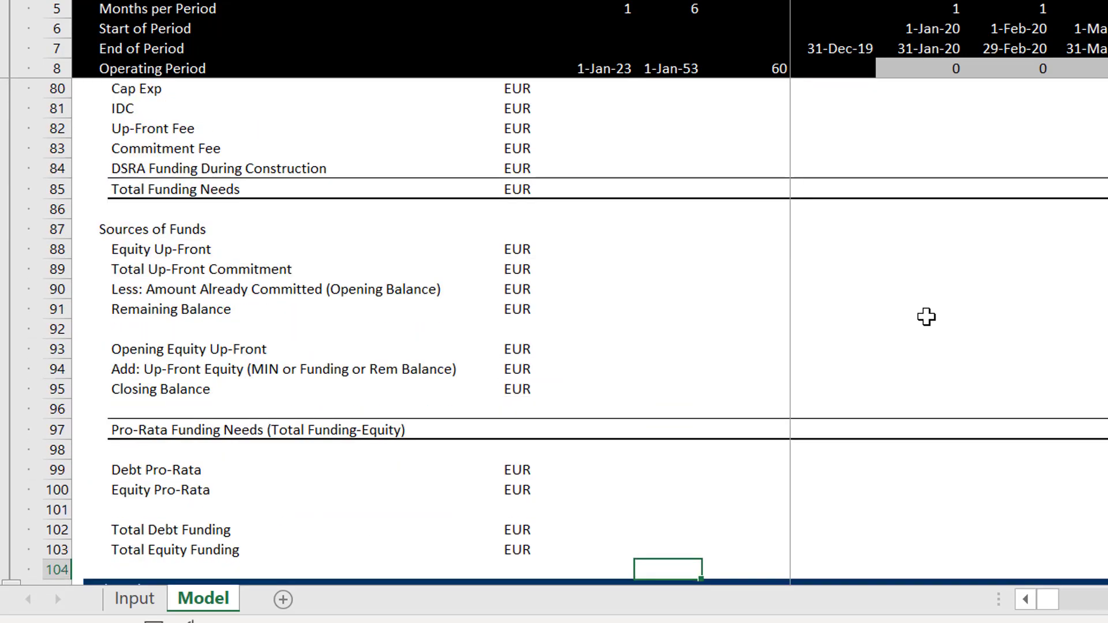
pyautogui.press('pageup')
pyautogui.press('Up')
pyautogui.press('Up')
pyautogui.press('Up')
pyautogui.press('Up')
pyautogui.press('Up')
pyautogui.press('Up')
pyautogui.press('Up')
pyautogui.press('Up')
pyautogui.press('Up')
pyautogui.press('Up')
pyautogui.press('Up')
pyautogui.press('Up')
pyautogui.press('Up')
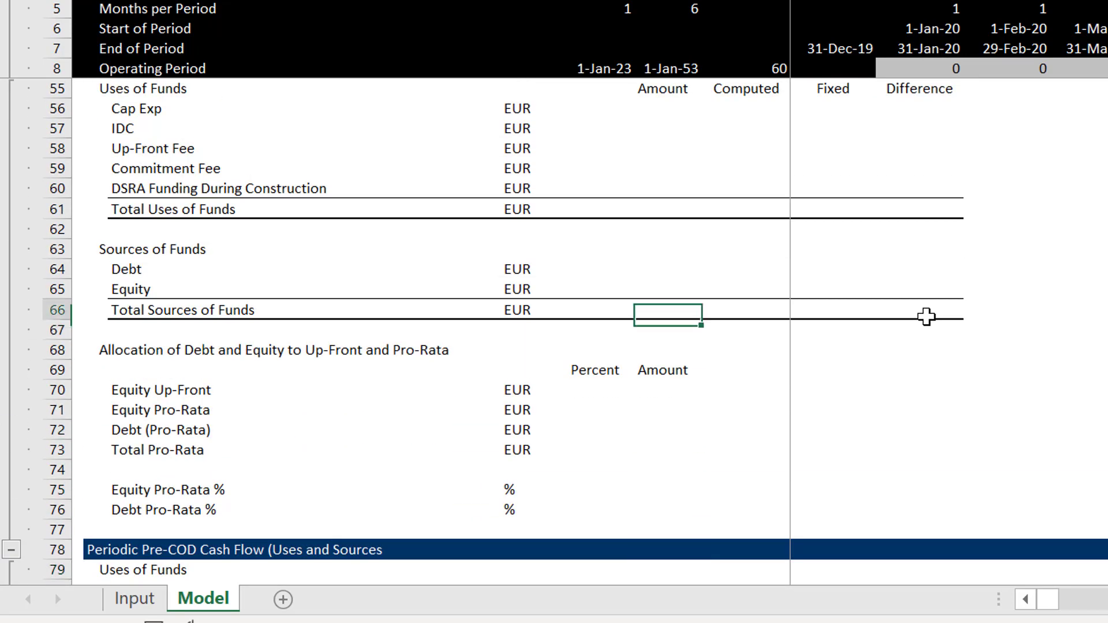
# Examine the DSRA Funding During Construction line under Uses of Funds in the Periodic Pre-COD Cash Flow section
pyautogui.press('pagedown')
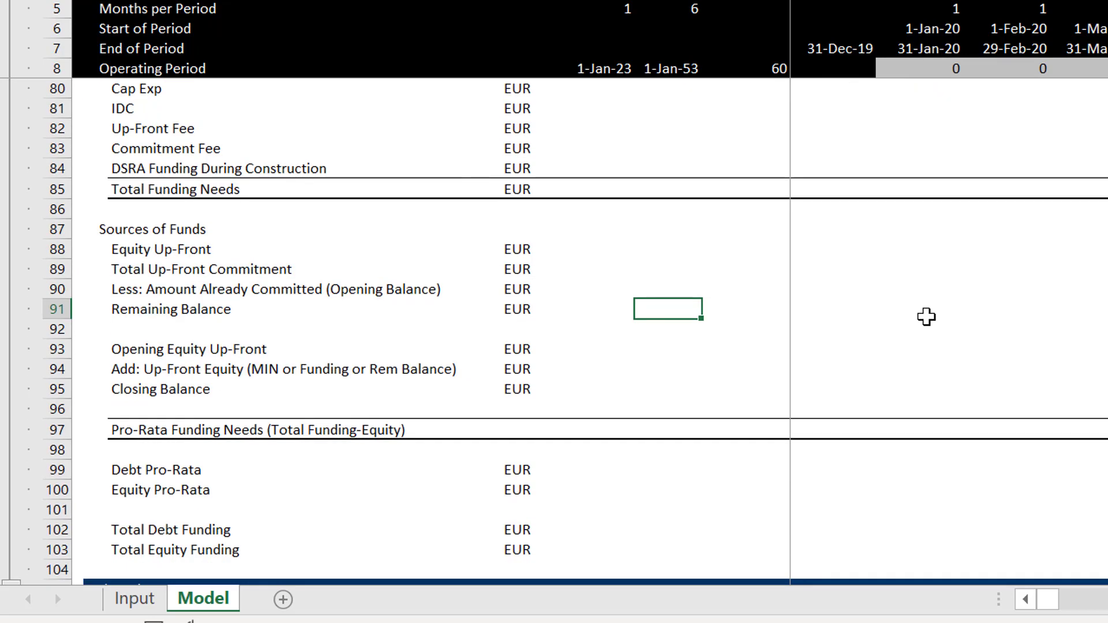
pyautogui.press('Up')
pyautogui.press('Up')
pyautogui.press('Up')
pyautogui.press('Up')
pyautogui.press('Up')
pyautogui.press('Up')
pyautogui.press('Up')
pyautogui.press('Up')
pyautogui.press('Up')
pyautogui.press('Down')
pyautogui.press('Down')
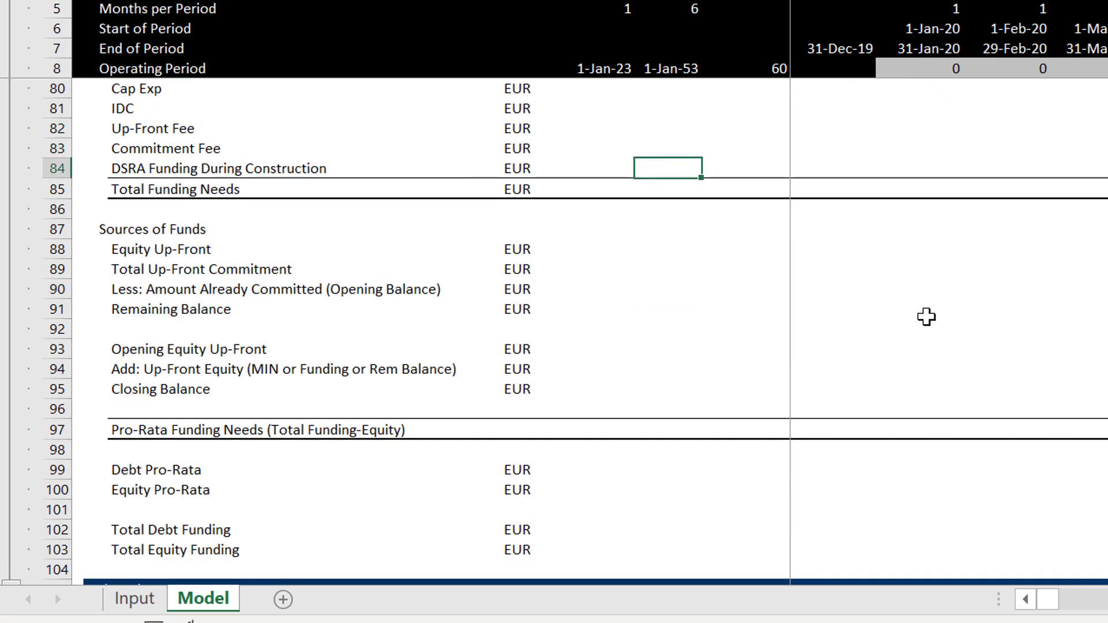
pyautogui.press('Right')
pyautogui.press('Right')
pyautogui.press('Left')
pyautogui.press('Right')
pyautogui.press('Left')
pyautogui.press('Left')
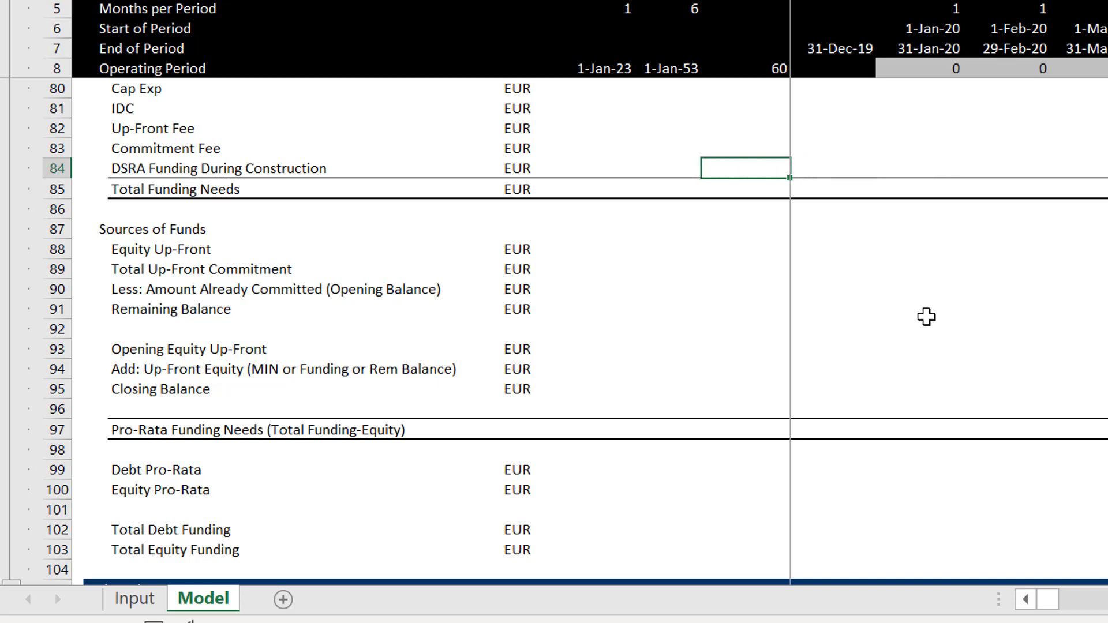
pyautogui.press('Left')
# Look through the Debt Balance, DSRA and Outputs sections to locate the Cash Flow Waterfall section
pyautogui.press('pagedown')
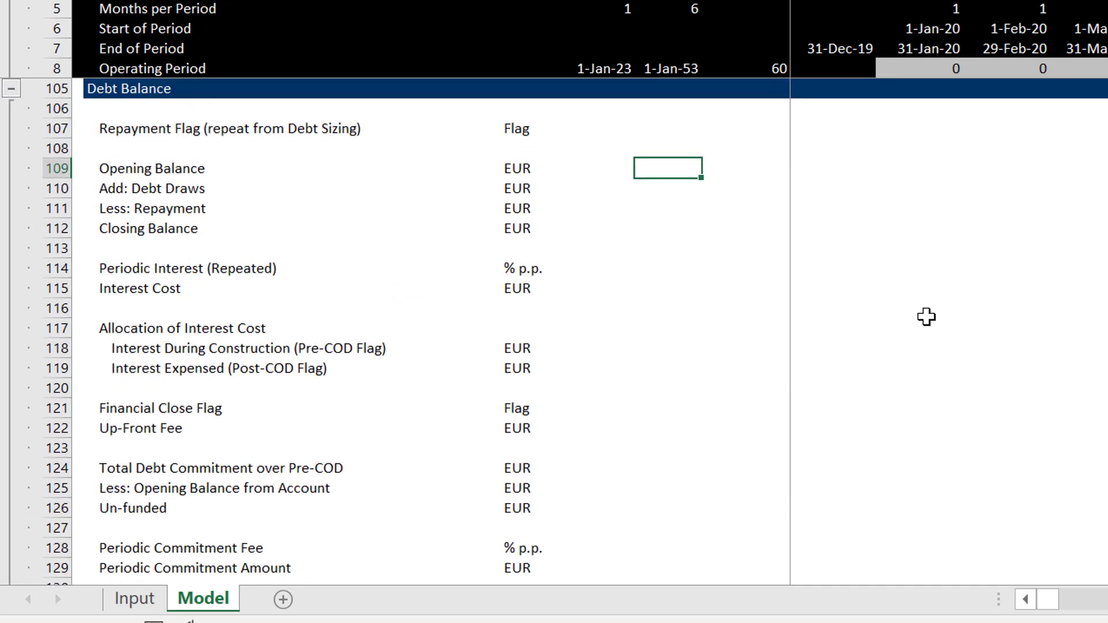
pyautogui.press('pagedown')
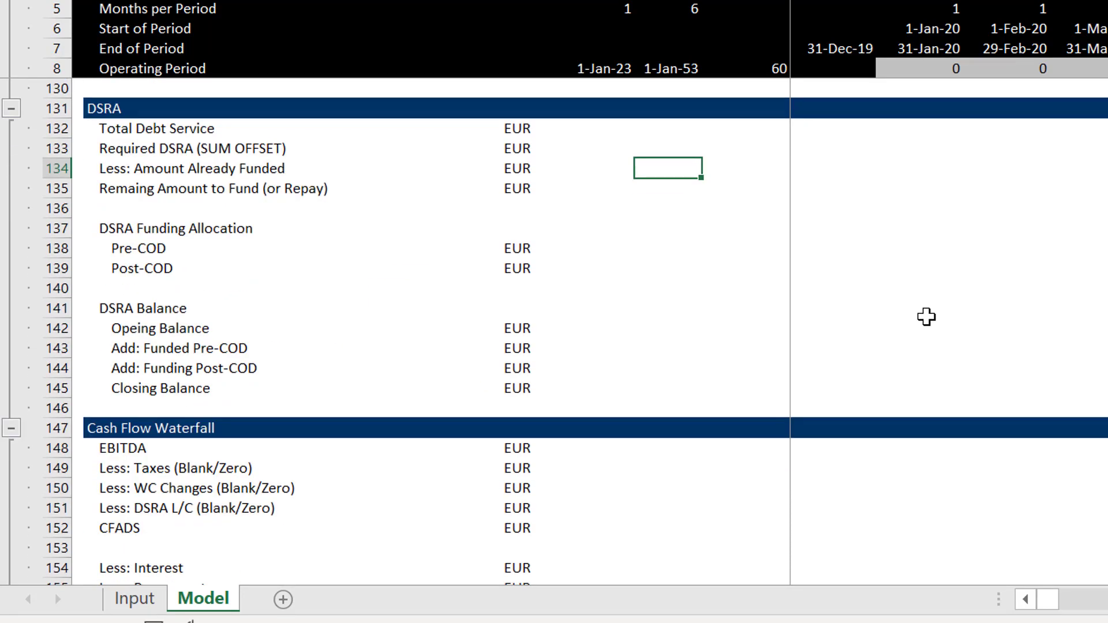
pyautogui.press('Down')
pyautogui.press('Down')
pyautogui.press('Down')
pyautogui.press('Down')
pyautogui.press('Down')
pyautogui.press('Down')
pyautogui.press('Down')
pyautogui.press('Down')
pyautogui.press('Down')
pyautogui.press('Down')
pyautogui.press('Down')
pyautogui.press('Down')
pyautogui.press('Down')
pyautogui.press('Down')
pyautogui.press('Down')
pyautogui.press('Down')
pyautogui.press('Down')
pyautogui.press('Down')
pyautogui.press('Down')
pyautogui.press('Down')
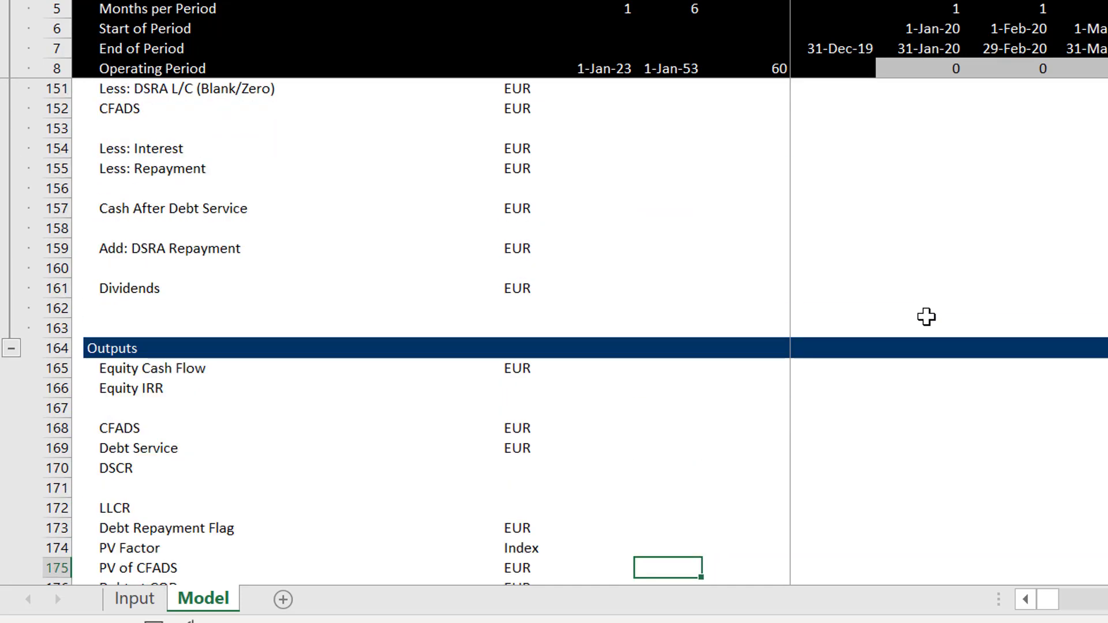
pyautogui.press('Up')
pyautogui.press('Up')
pyautogui.press('Up')
pyautogui.press('Up')
pyautogui.press('Up')
pyautogui.press('Up')
pyautogui.press('Up')
pyautogui.press('Up')
pyautogui.press('Up')
pyautogui.press('Up')
pyautogui.press('Up')
pyautogui.press('Up')
pyautogui.press('Up')
pyautogui.press('Up')
pyautogui.press('Up')
pyautogui.press('Up')
pyautogui.press('Up')
pyautogui.press('Up')
pyautogui.press('Up')
pyautogui.press('Up')
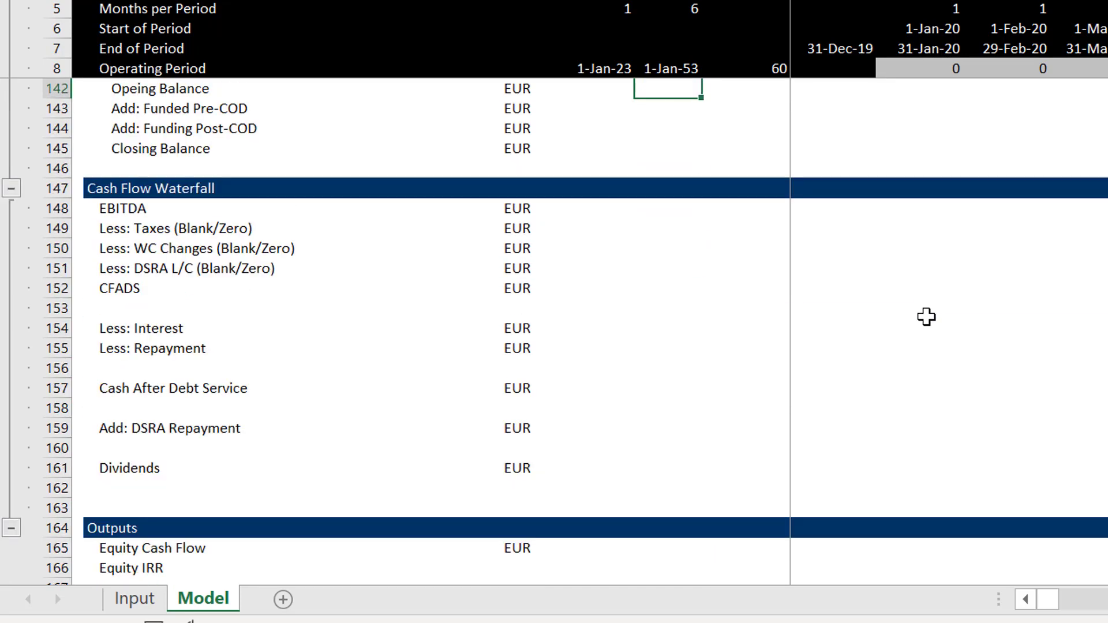
# Examine the EBITDA, taxes and working capital change lines at the start of the Cash Flow Waterfall section
pyautogui.press('Down')
pyautogui.press('Down')
pyautogui.press('Down')
pyautogui.press('Down')
pyautogui.press('Down')
pyautogui.press('Down')
pyautogui.press('Down')
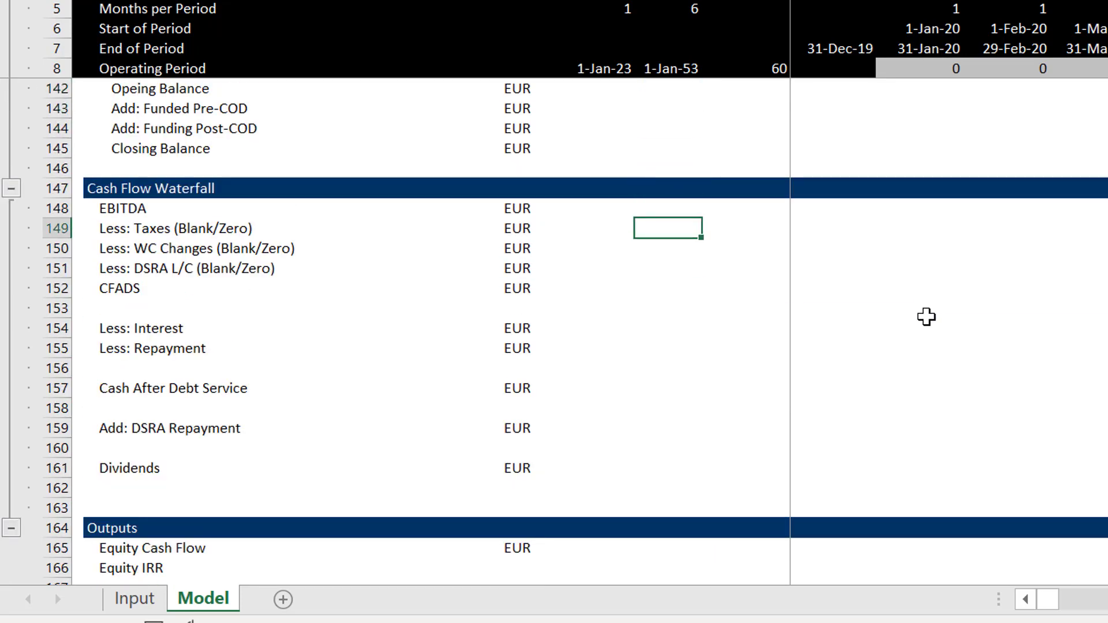
pyautogui.press('Up')
pyautogui.press('Up')
pyautogui.press('Up')
pyautogui.press('Up')
pyautogui.press('Up')
pyautogui.press('Up')
pyautogui.press('Up')
pyautogui.press('Up')
pyautogui.press('Up')
pyautogui.press('Up')
pyautogui.press('Up')
pyautogui.press('Up')
pyautogui.press('Up')
pyautogui.press('Up')
pyautogui.press('Up')
pyautogui.press('Up')
pyautogui.press('Up')
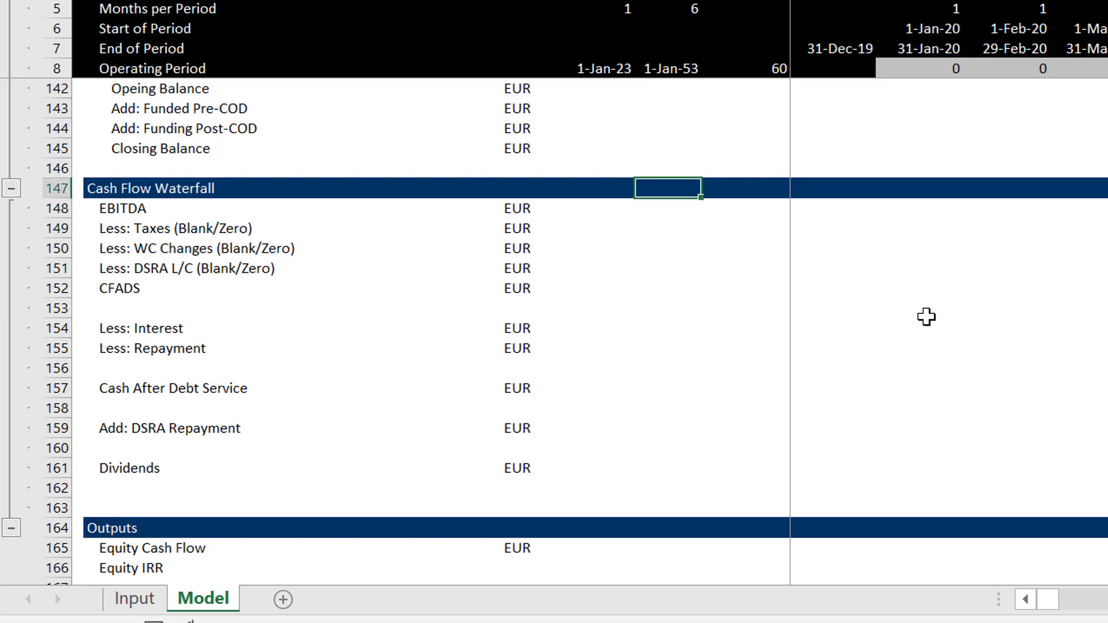
pyautogui.press('Down')
pyautogui.press('Down')
pyautogui.press('Down')
pyautogui.press('Down')
pyautogui.press('Down')
pyautogui.press('Down')
pyautogui.press('Down')
pyautogui.press('Down')
pyautogui.press('Down')
pyautogui.press('Down')
pyautogui.press('Down')
pyautogui.press('Down')
pyautogui.press('Down')
pyautogui.press('Down')
pyautogui.press('Down')
pyautogui.press('Down')
pyautogui.press('Down')
pyautogui.press('Down')
pyautogui.press('Down')
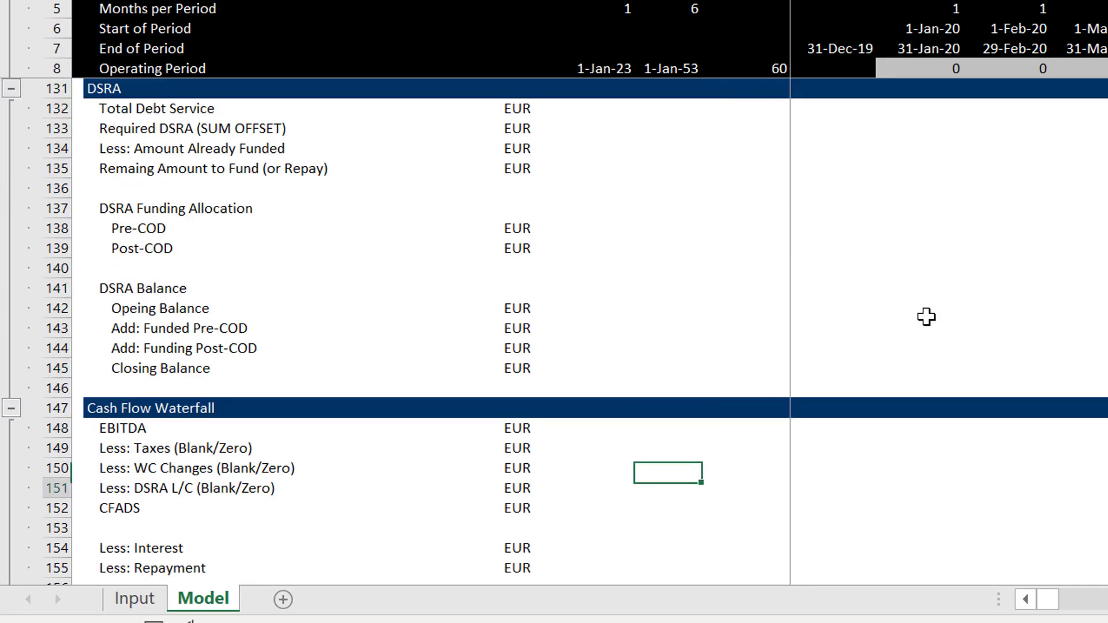
# Review the Cash Flow Waterfall labels from Less: Taxes (Blank/Zero) to CFADS
pyautogui.press('Left')
pyautogui.press('Left')
pyautogui.press('Left')
pyautogui.press('Left')
pyautogui.press('Up')
pyautogui.press('Up')
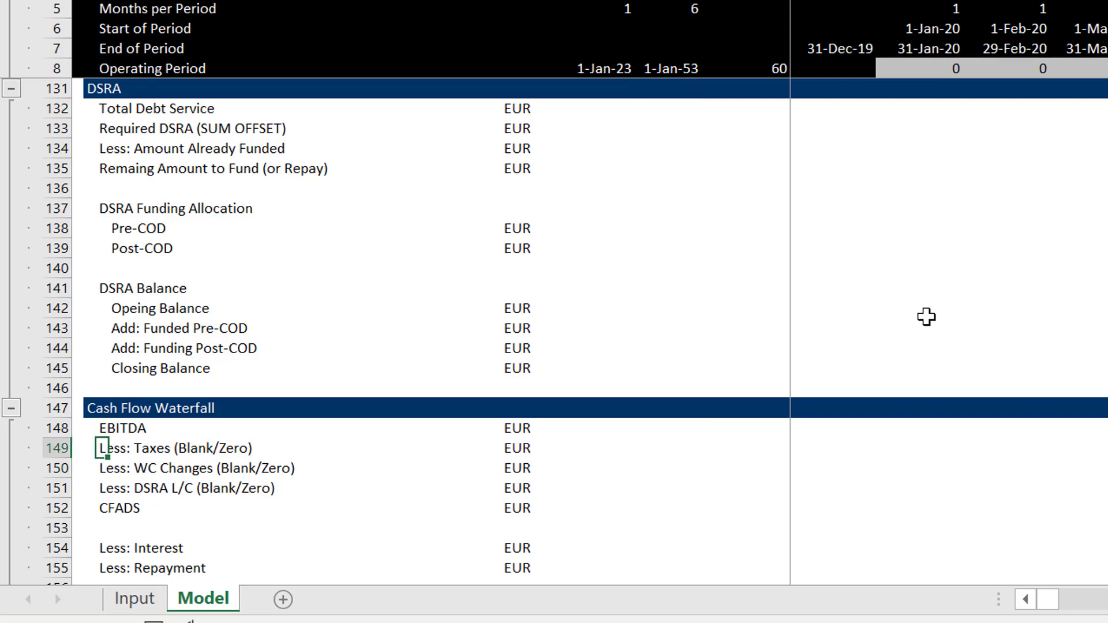
pyautogui.press('Down')
pyautogui.press('Down')
pyautogui.press('Down')
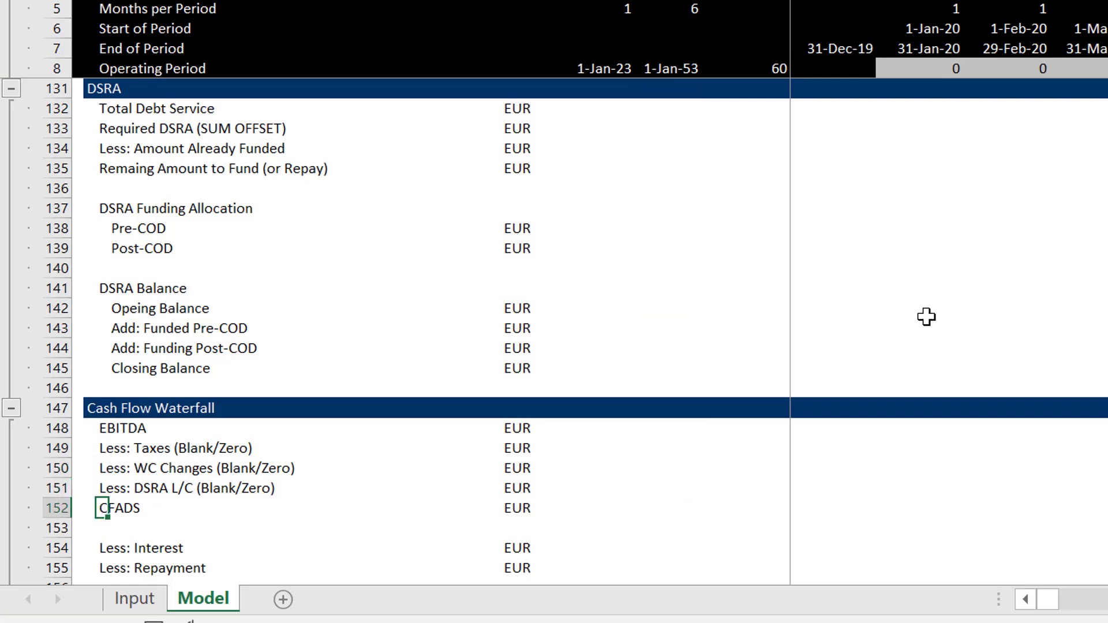
pyautogui.press('Right')
pyautogui.press('Right')
pyautogui.press('Right')
pyautogui.press('Right')
pyautogui.press('Right')
pyautogui.press('Right')
pyautogui.press('Right')
pyautogui.press('Right')
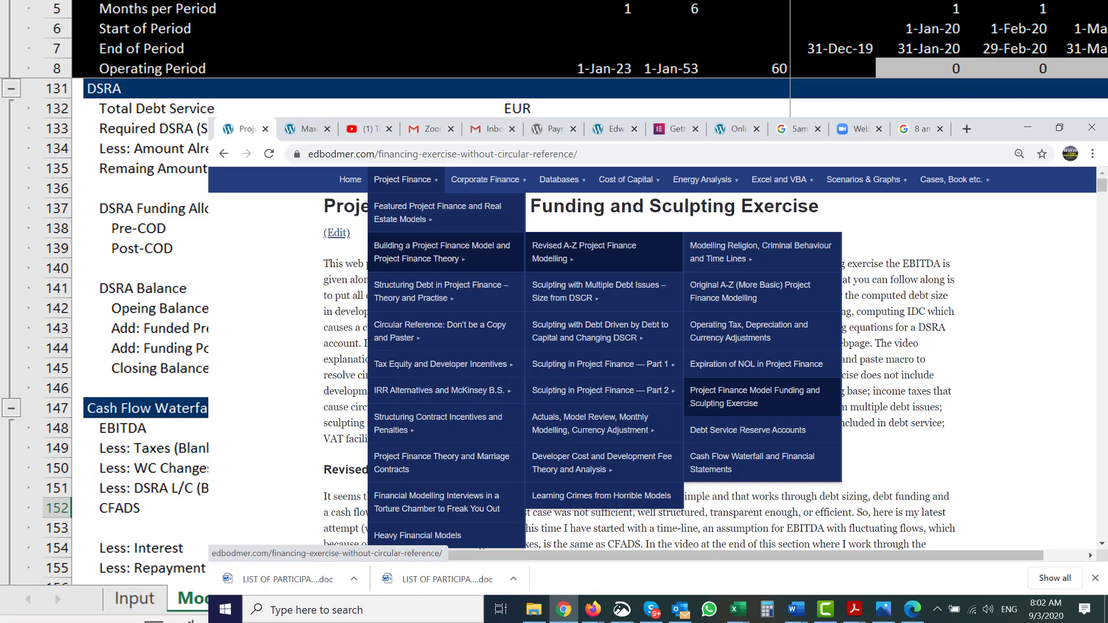
# Look over the Outputs section as far as PV of CFADS and return to the start of the Cash Flow Waterfall
pyautogui.press('Down')
pyautogui.press('Down')
pyautogui.press('Down')
pyautogui.press('Down')
pyautogui.press('Down')
pyautogui.press('Down')
pyautogui.press('Down')
pyautogui.press('Down')
pyautogui.press('Down')
pyautogui.press('Down')
pyautogui.press('Down')
pyautogui.press('Down')
pyautogui.press('Down')
pyautogui.press('Down')
pyautogui.press('Down')
pyautogui.press('Down')
pyautogui.press('Down')
pyautogui.press('Down')
pyautogui.press('Down')
pyautogui.press('Down')
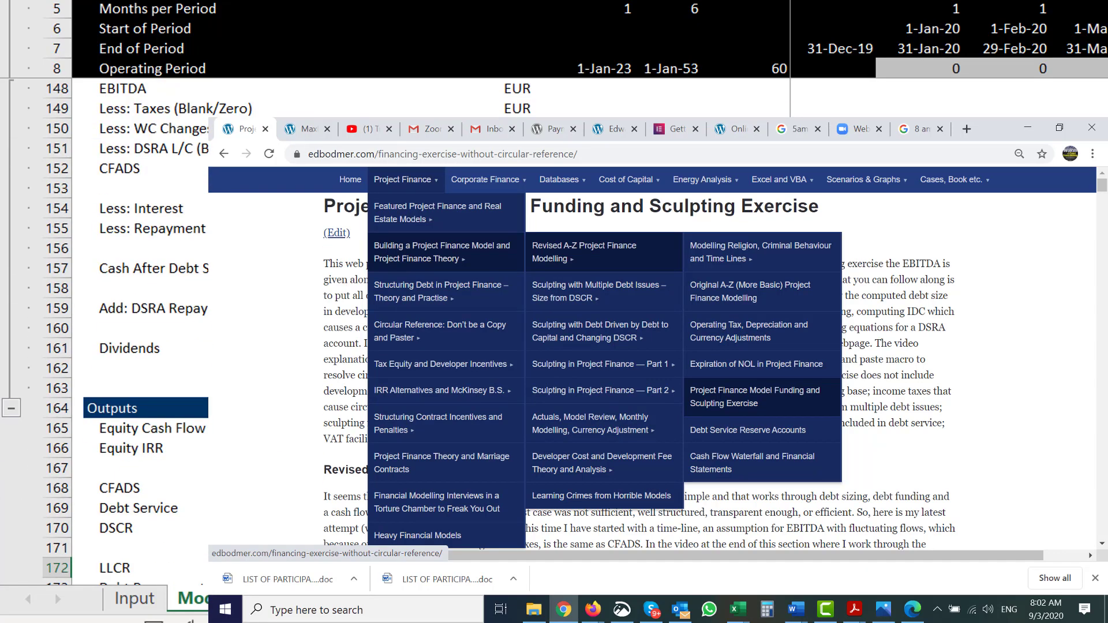
pyautogui.press('Down')
pyautogui.press('Down')
pyautogui.press('Down')
pyautogui.press('Down')
pyautogui.press('Down')
pyautogui.press('Up')
pyautogui.press('Up')
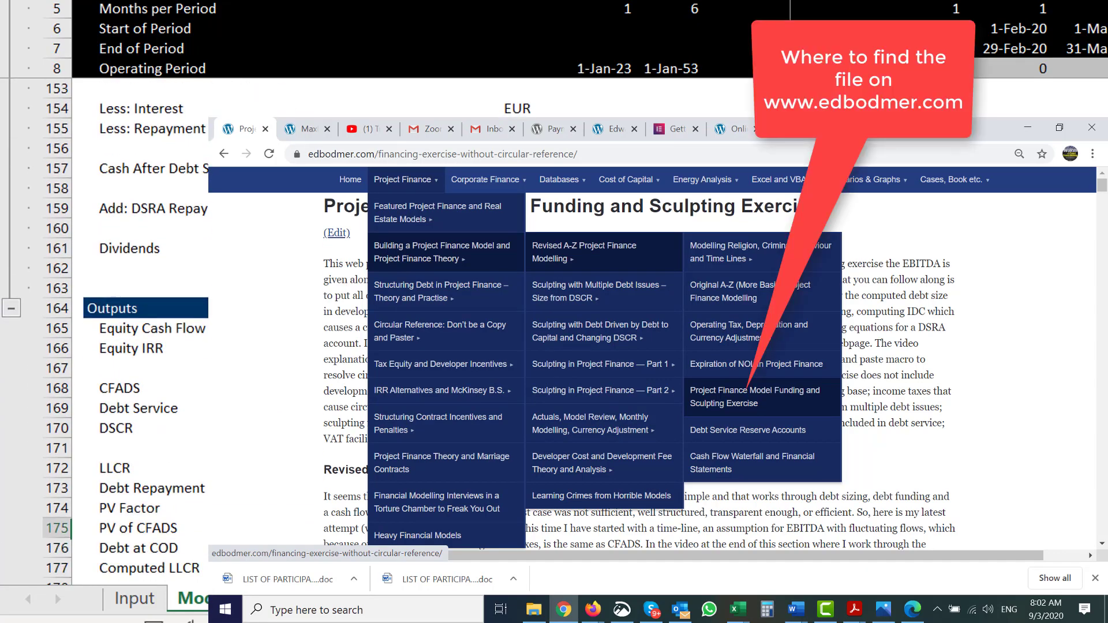
pyautogui.press('Up')
pyautogui.press('Up')
pyautogui.press('Up')
pyautogui.press('Up')
pyautogui.press('Up')
pyautogui.press('Up')
pyautogui.press('Up')
pyautogui.press('Up')
pyautogui.press('Up')
pyautogui.press('Up')
pyautogui.press('Up')
pyautogui.press('Up')
pyautogui.press('Up')
pyautogui.press('Up')
pyautogui.press('Up')
pyautogui.press('Up')
pyautogui.press('Up')
pyautogui.press('Up')
pyautogui.press('Up')
pyautogui.press('Up')
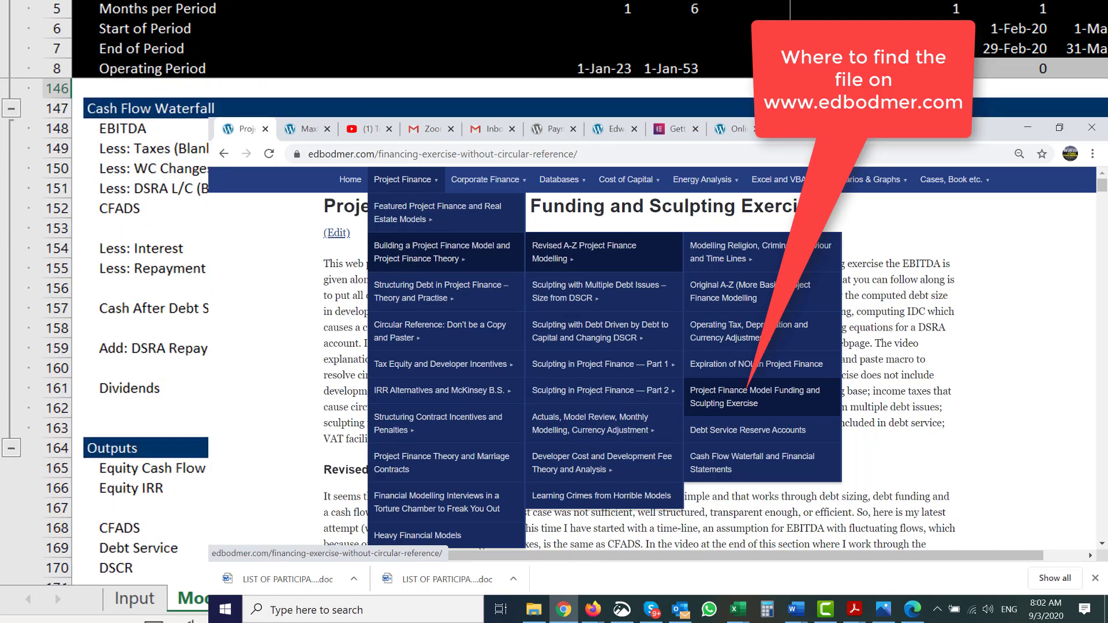
# Examine the Add: DSRA Repayment and Dividends lines in the Cash Flow Waterfall section
pyautogui.press('Down')
pyautogui.press('Down')
pyautogui.press('Down')
pyautogui.press('Down')
pyautogui.press('Down')
pyautogui.press('Down')
pyautogui.press('Down')
pyautogui.press('Down')
pyautogui.press('Down')
pyautogui.press('Down')
pyautogui.press('Down')
pyautogui.press('Down')
pyautogui.press('Down')
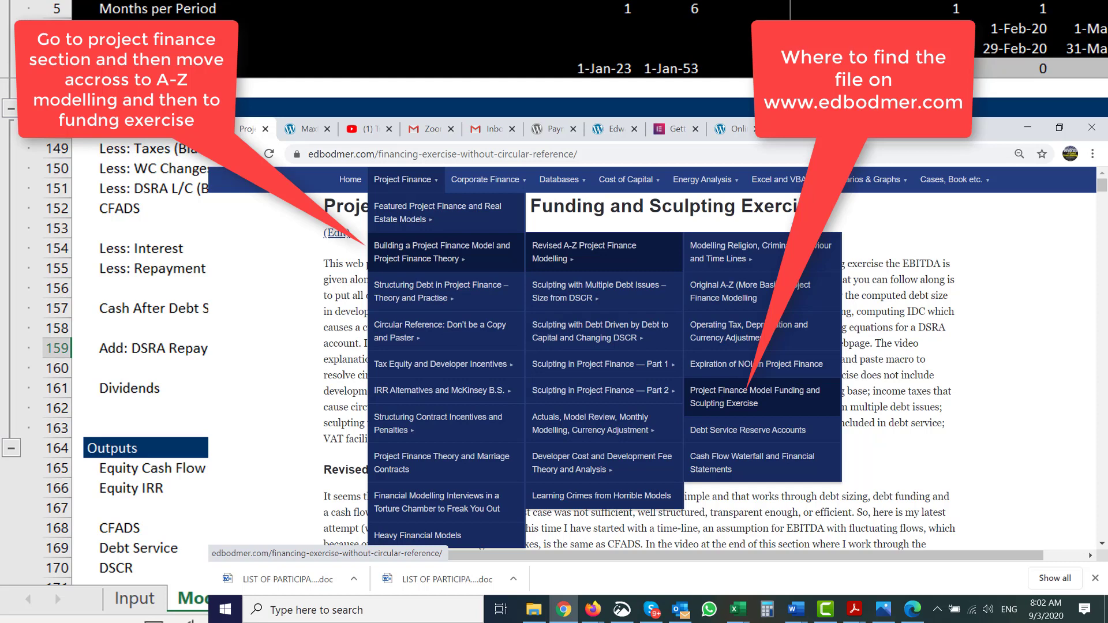
pyautogui.press('Down')
pyautogui.press('Down')
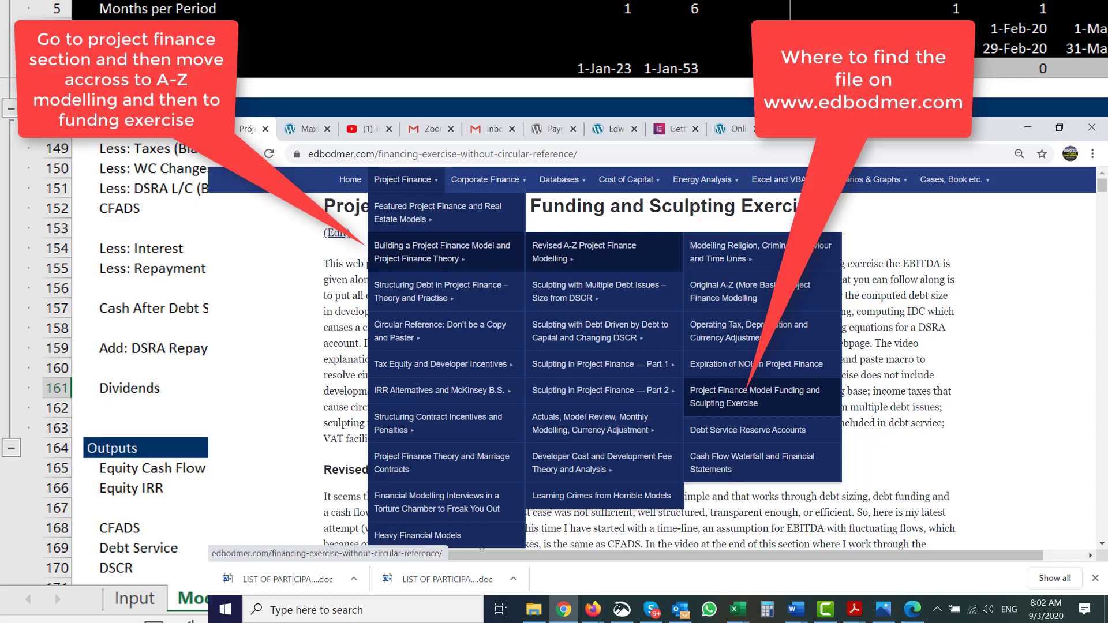
# Review the Equity IRR, CFADS, Debt Service and DSCR lines in the Outputs section
pyautogui.press('Down')
pyautogui.press('Down')
pyautogui.press('Down')
pyautogui.press('Down')
pyautogui.press('Down')
pyautogui.press('Down')
pyautogui.press('Down')
pyautogui.press('Down')
pyautogui.press('Down')
pyautogui.press('Down')
pyautogui.press('Down')
pyautogui.press('Down')
pyautogui.press('Down')
pyautogui.press('Down')
pyautogui.press('Down')
pyautogui.press('Down')
pyautogui.press('Down')
pyautogui.press('Down')
pyautogui.press('Down')
pyautogui.press('Down')
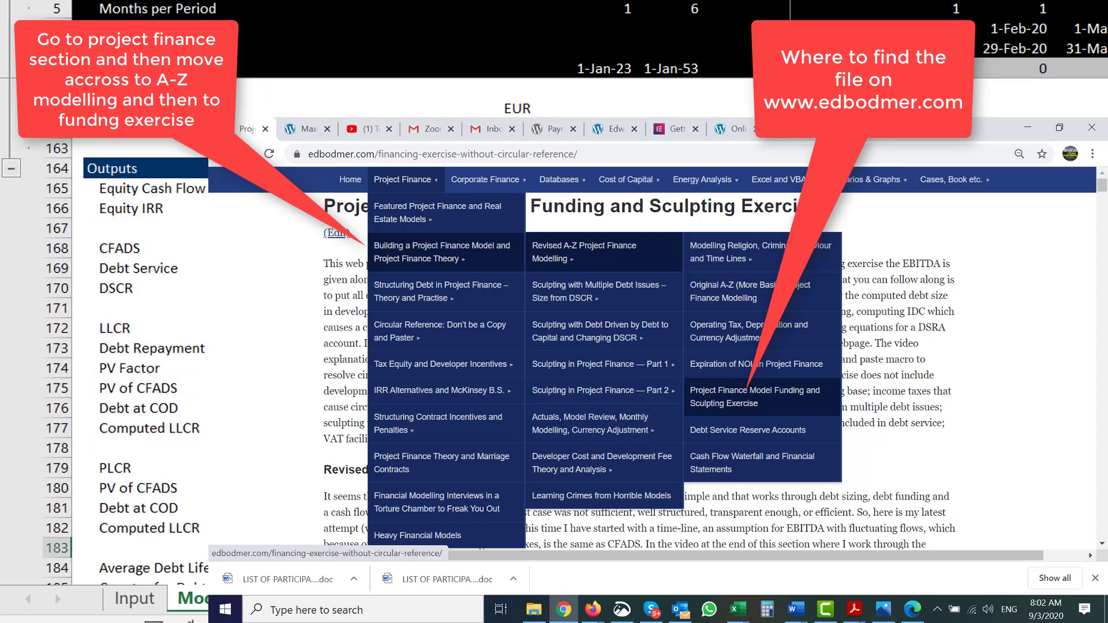
pyautogui.press('Up')
pyautogui.press('Up')
pyautogui.press('Up')
pyautogui.press('Up')
pyautogui.press('Up')
pyautogui.press('Up')
pyautogui.press('Up')
pyautogui.press('Up')
pyautogui.press('Up')
pyautogui.press('Up')
pyautogui.press('Up')
pyautogui.press('Up')
pyautogui.press('Up')
pyautogui.press('Up')
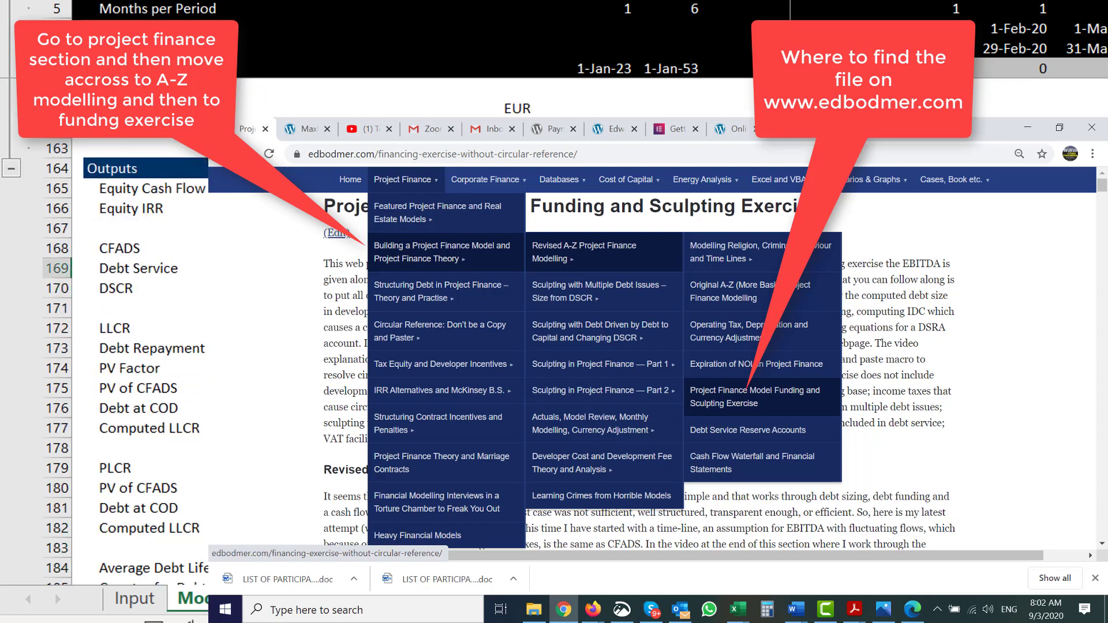
pyautogui.press('Down')
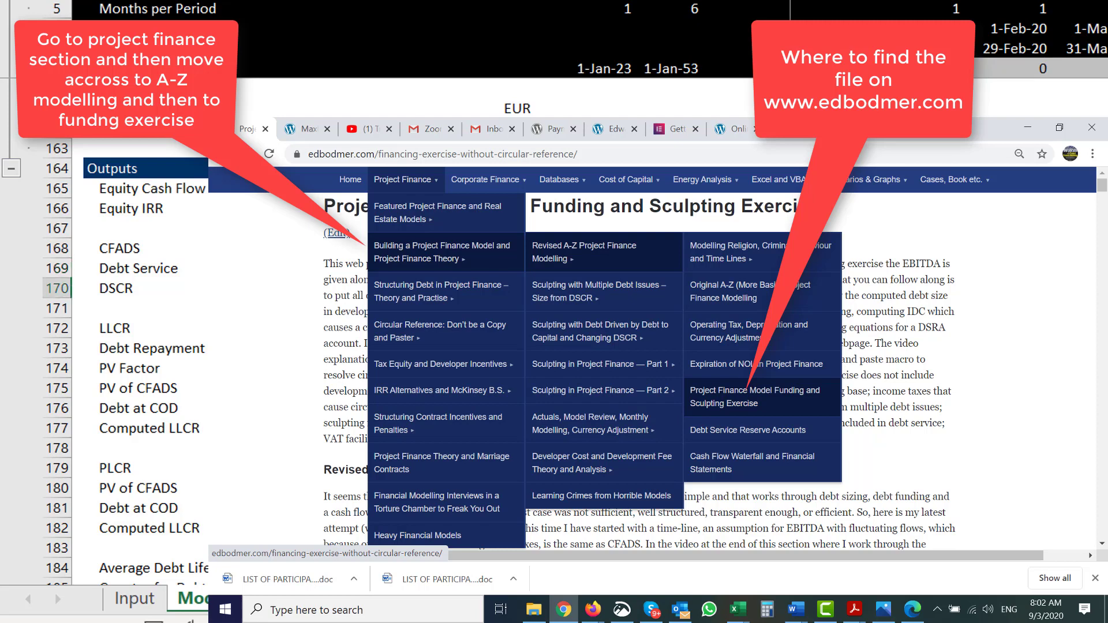
pyautogui.press('Up')
pyautogui.press('Up')
pyautogui.press('Up')
pyautogui.press('Up')
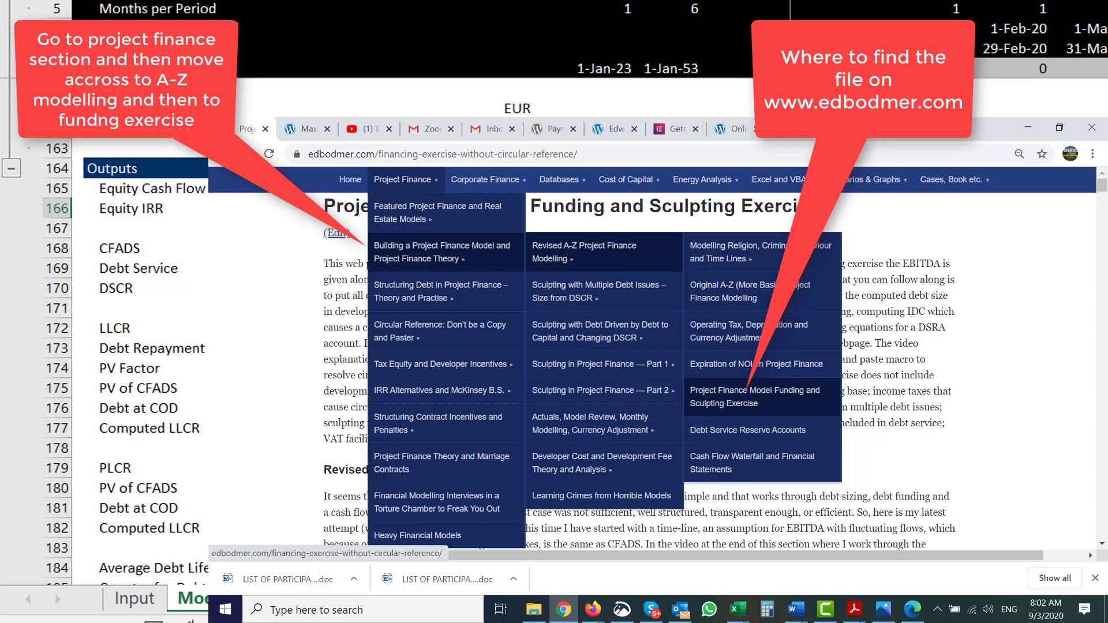
pyautogui.press('Down')
pyautogui.press('Down')
pyautogui.press('Down')
pyautogui.press('Down')
pyautogui.press('Down')
pyautogui.press('Down')
pyautogui.press('Down')
pyautogui.press('Down')
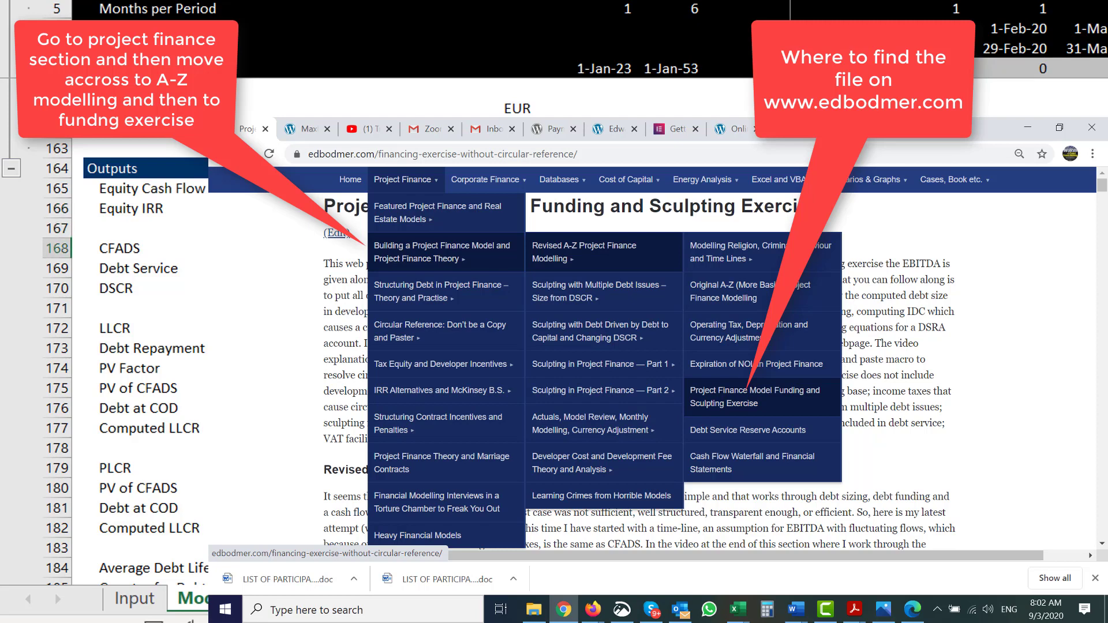
pyautogui.press('Up')
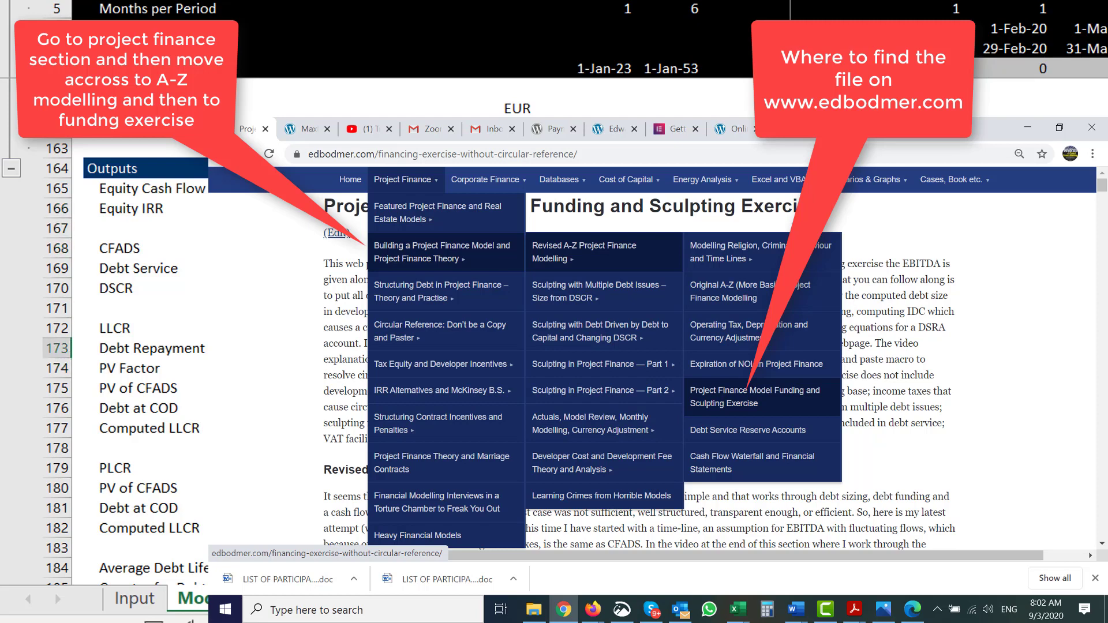
# Examine the LLCR calculation lines, including PV Factor and PV of CFADS, and the DSCR line in the Outputs section
pyautogui.press('Up')
pyautogui.press('Up')
pyautogui.press('Up')
pyautogui.press('Up')
pyautogui.press('Up')
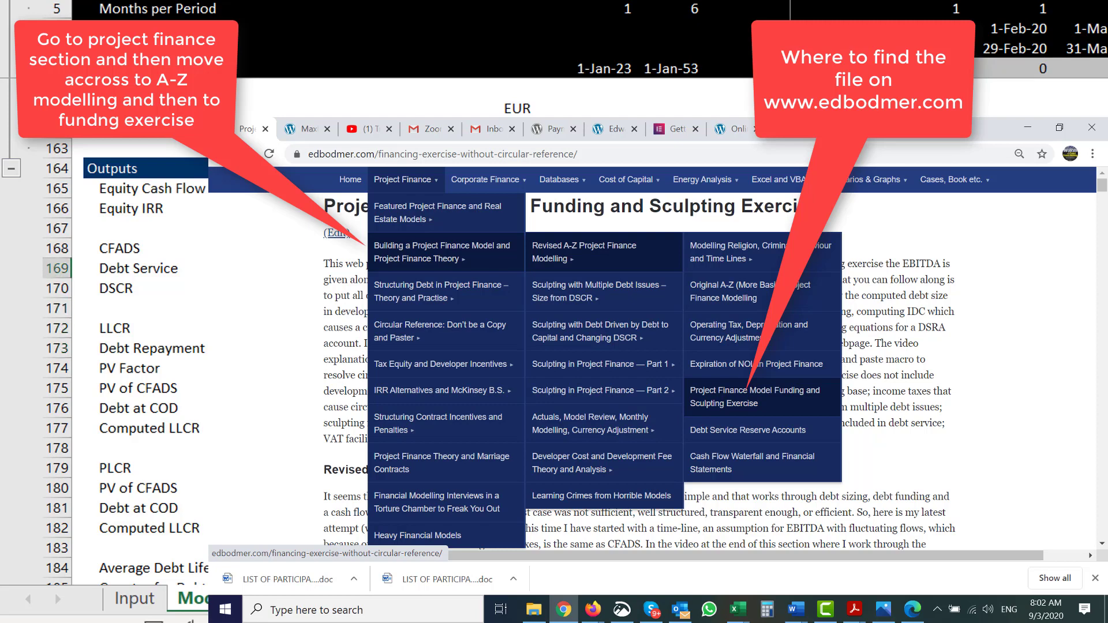
pyautogui.press('Down')
pyautogui.press('Down')
pyautogui.press('Down')
pyautogui.press('Down')
pyautogui.press('Down')
pyautogui.press('Down')
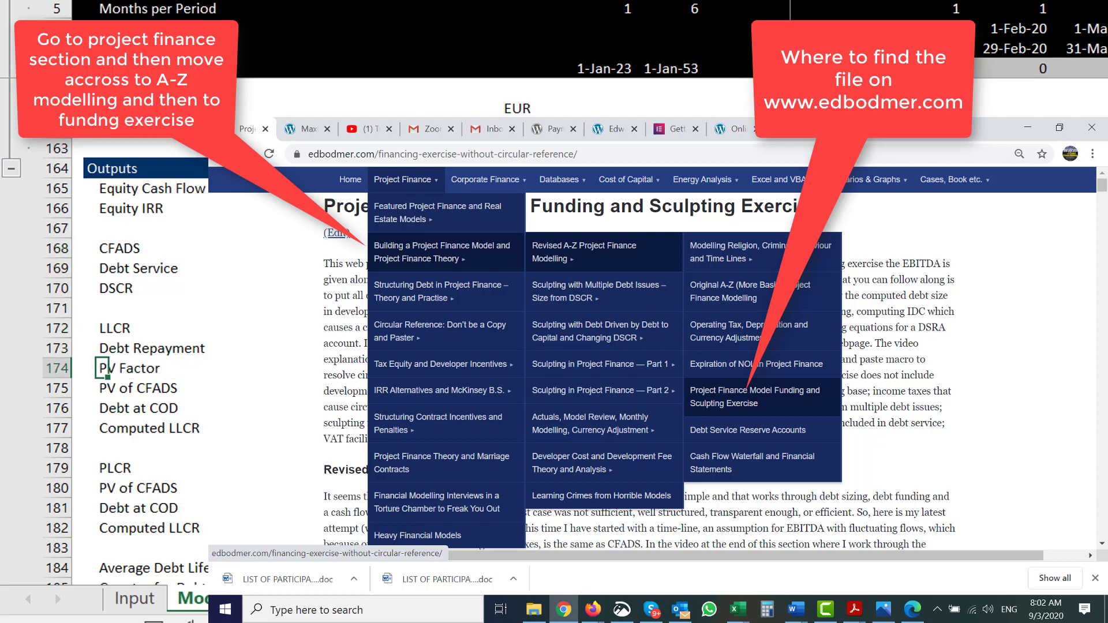
pyautogui.press('Left')
pyautogui.press('Down')
pyautogui.hotkey('ctrl', 'Right')
pyautogui.hotkey('ctrl', 'Right')
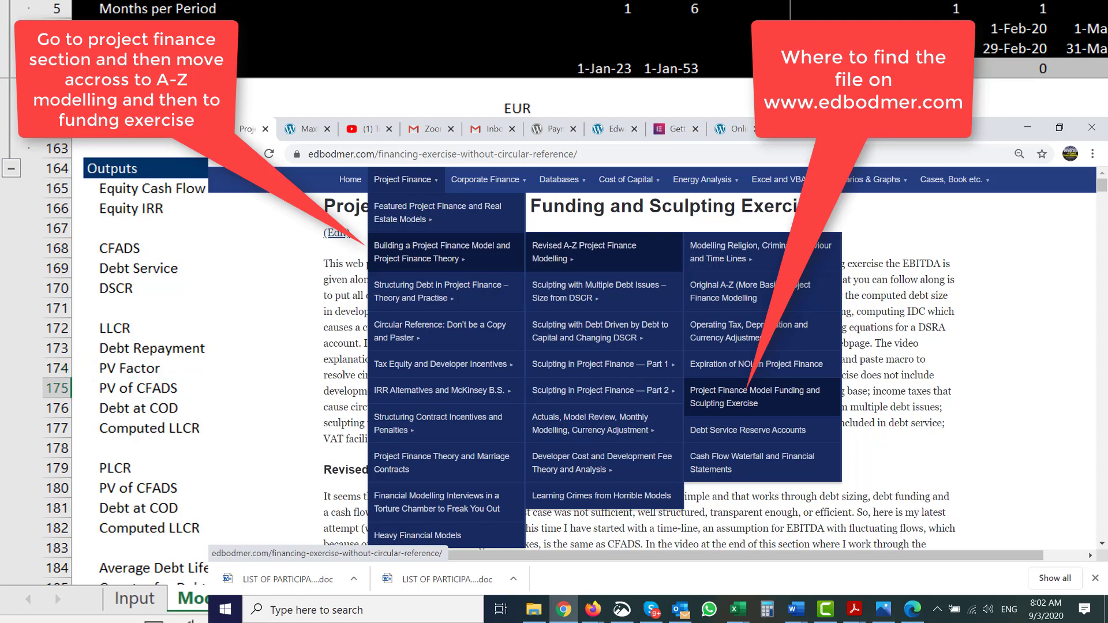
pyautogui.press('Up')
pyautogui.press('Up')
pyautogui.press('Up')
pyautogui.press('Up')
pyautogui.press('Up')
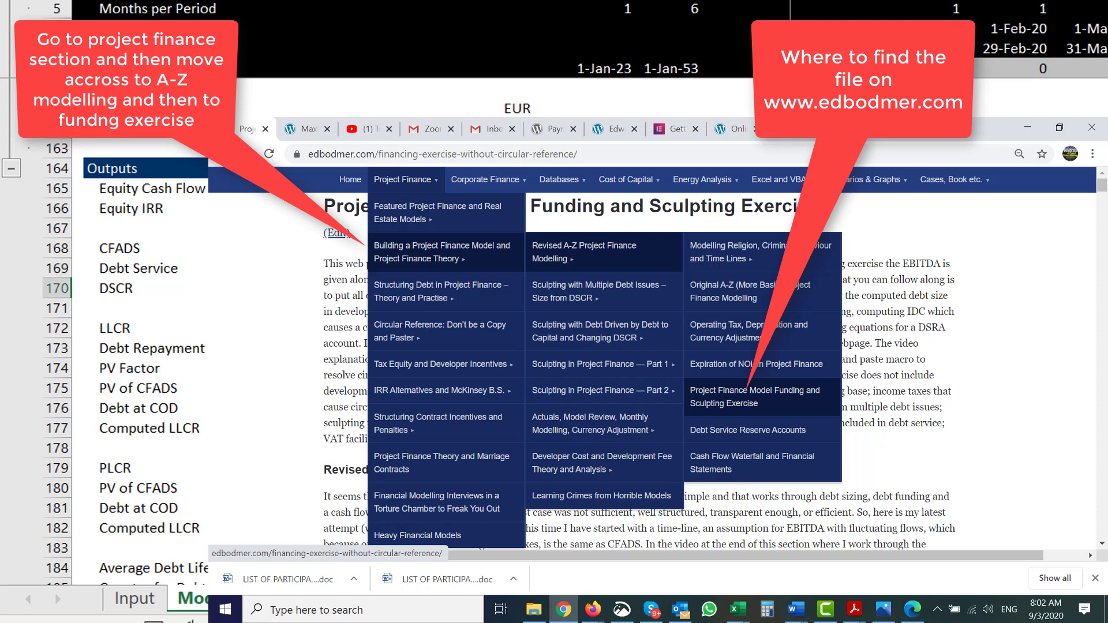
# Examine the Computed LLCR line and the PLCR lines in the Outputs section
pyautogui.press('Down')
pyautogui.press('Down')
pyautogui.press('Down')
pyautogui.press('Down')
pyautogui.press('Down')
pyautogui.press('Down')
pyautogui.press('Down')
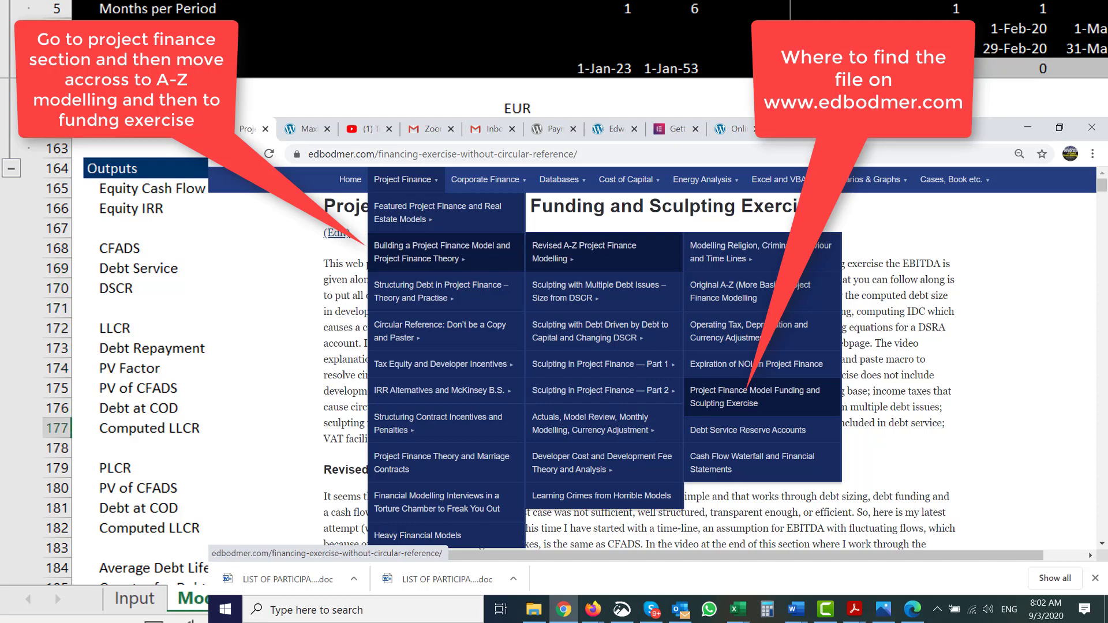
pyautogui.press('Down')
pyautogui.press('Down')
pyautogui.press('Down')
pyautogui.press('Down')
pyautogui.press('Down')
pyautogui.press('Down')
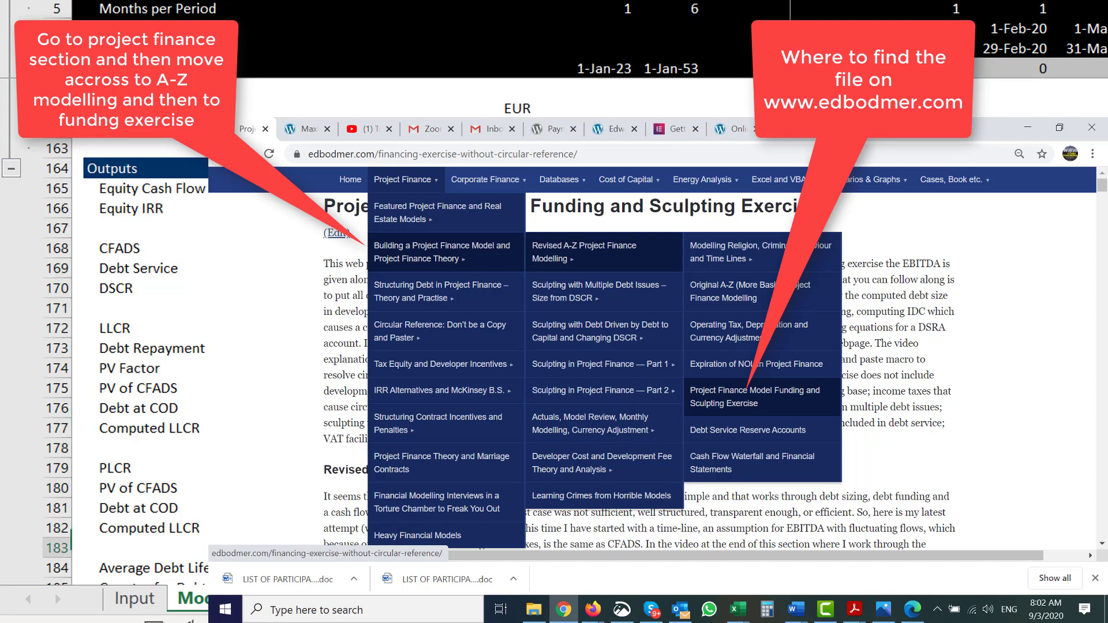
pyautogui.press('Up')
pyautogui.press('Up')
pyautogui.press('Up')
pyautogui.press('Up')
pyautogui.press('Left')
pyautogui.press('Left')
pyautogui.press('Down')
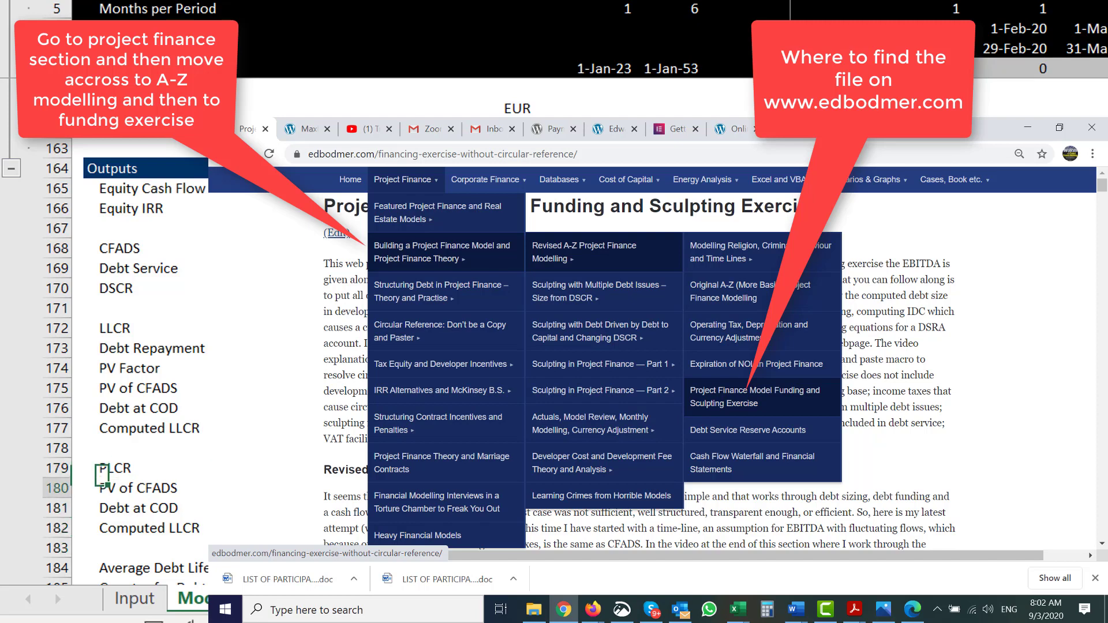
# Compare the LLCR lines from Debt Repayment Flag to PV of CFADS with the PLCR lines
pyautogui.press('Right')
pyautogui.press('Right')
pyautogui.press('Up')
pyautogui.press('Up')
pyautogui.press('Up')
pyautogui.press('Up')
pyautogui.press('Up')
pyautogui.press('Up')
pyautogui.press('Up')
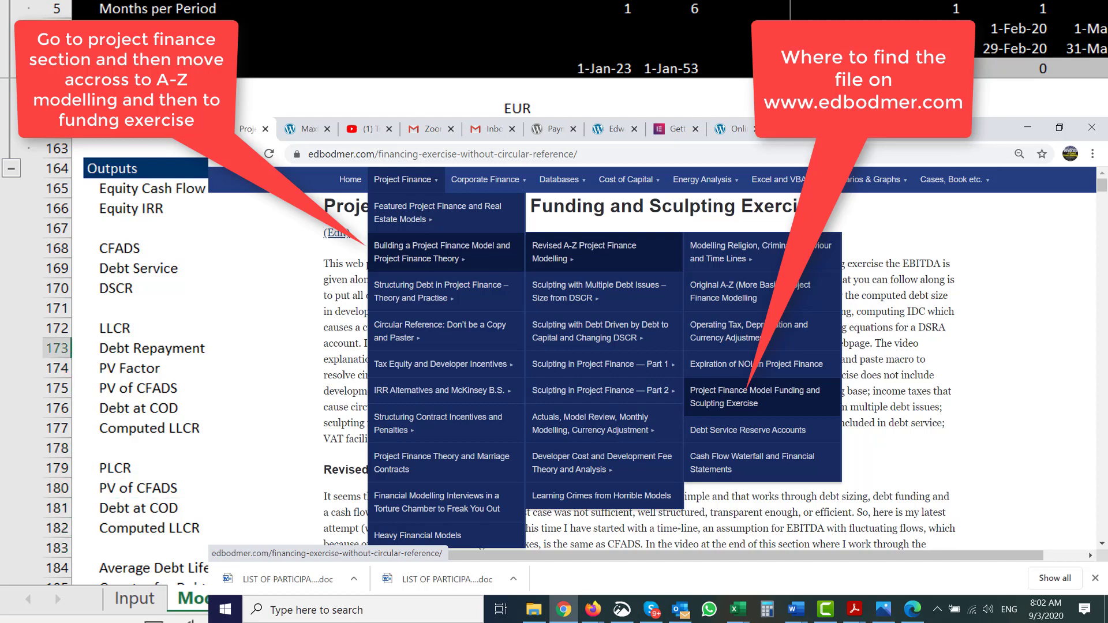
pyautogui.press('Left')
pyautogui.press('Down')
pyautogui.press('Down')
pyautogui.press('Down')
pyautogui.press('Down')
pyautogui.press('Down')
pyautogui.press('Down')
pyautogui.press('Down')
pyautogui.press('Down')
pyautogui.press('Down')
pyautogui.press('Down')
pyautogui.press('Down')
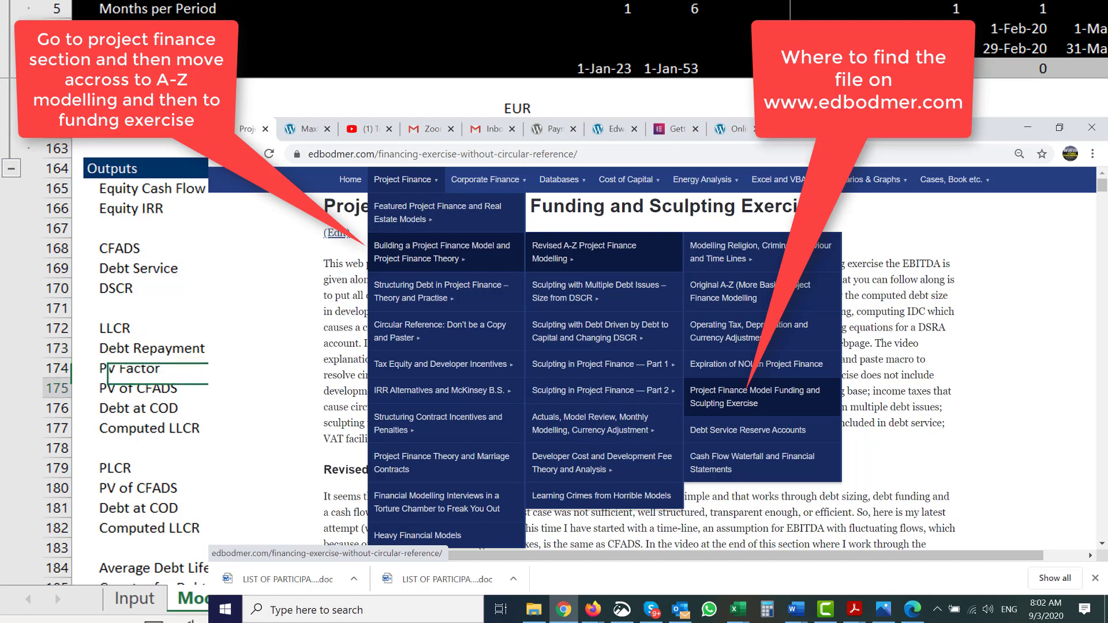
pyautogui.press('Up')
pyautogui.press('Up')
pyautogui.press('Up')
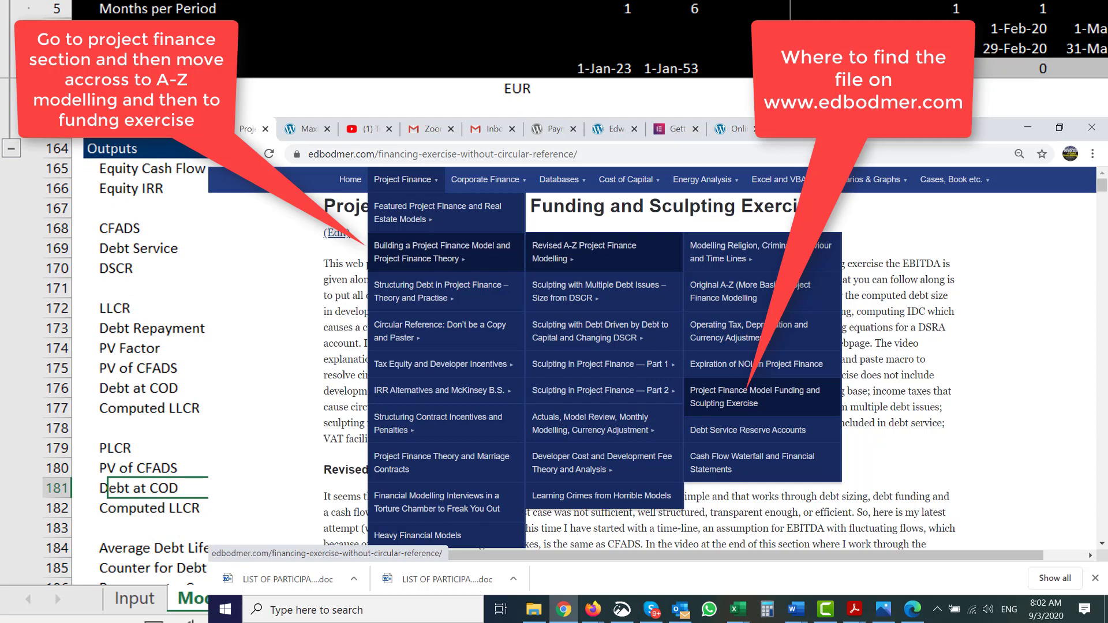
# Examine the Average Debt Life block at the end of the Outputs section
pyautogui.press('Down')
pyautogui.press('Down')
pyautogui.press('Down')
pyautogui.press('Down')
pyautogui.press('Down')
pyautogui.press('Down')
pyautogui.press('Down')
pyautogui.press('Down')
pyautogui.press('Down')
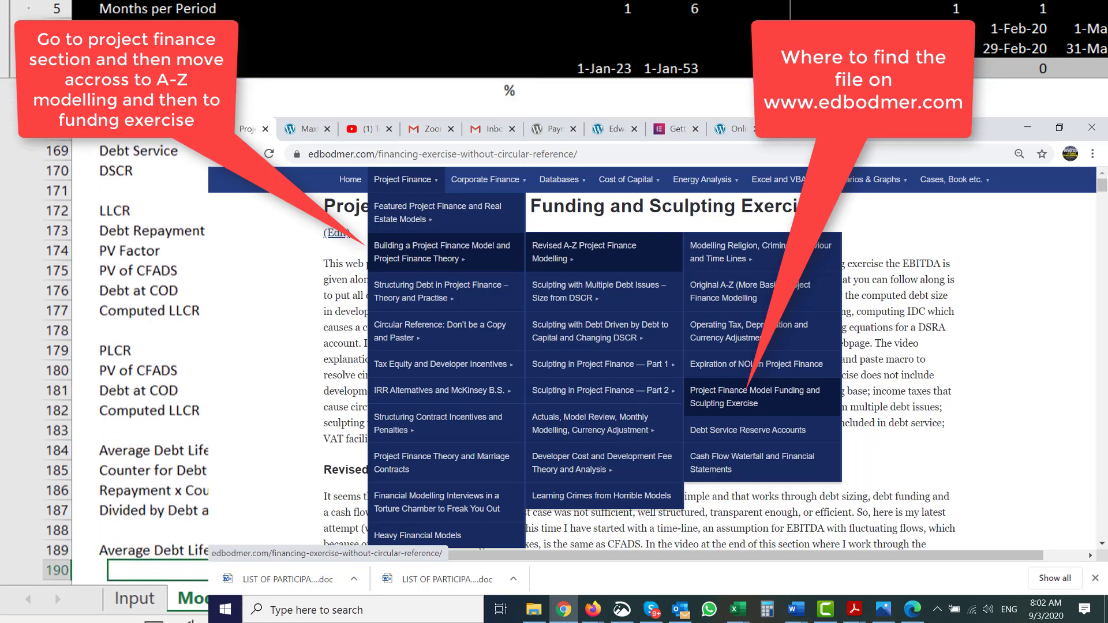
pyautogui.press('Up')
pyautogui.press('Up')
pyautogui.press('Up')
pyautogui.press('Up')
pyautogui.press('Up')
pyautogui.press('Up')
pyautogui.press('Left')
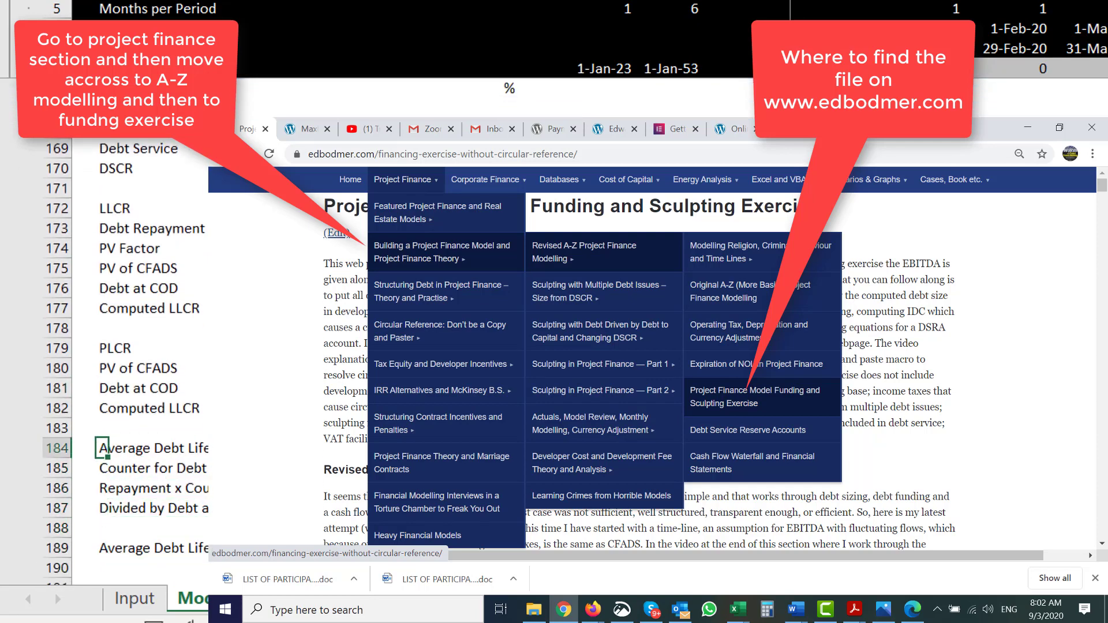
pyautogui.press('Down')
pyautogui.press('Right')
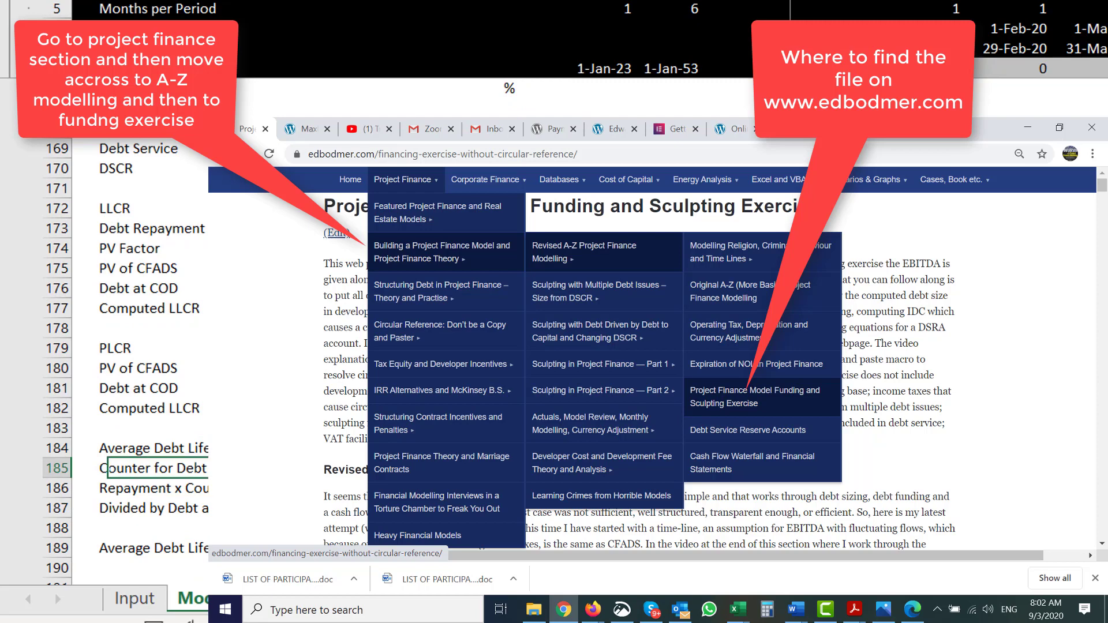
# Indent the three lines under Average Debt Life, rows 185 to 187, by moving their labels over one column
pyautogui.press('Left')
pyautogui.press('Up')
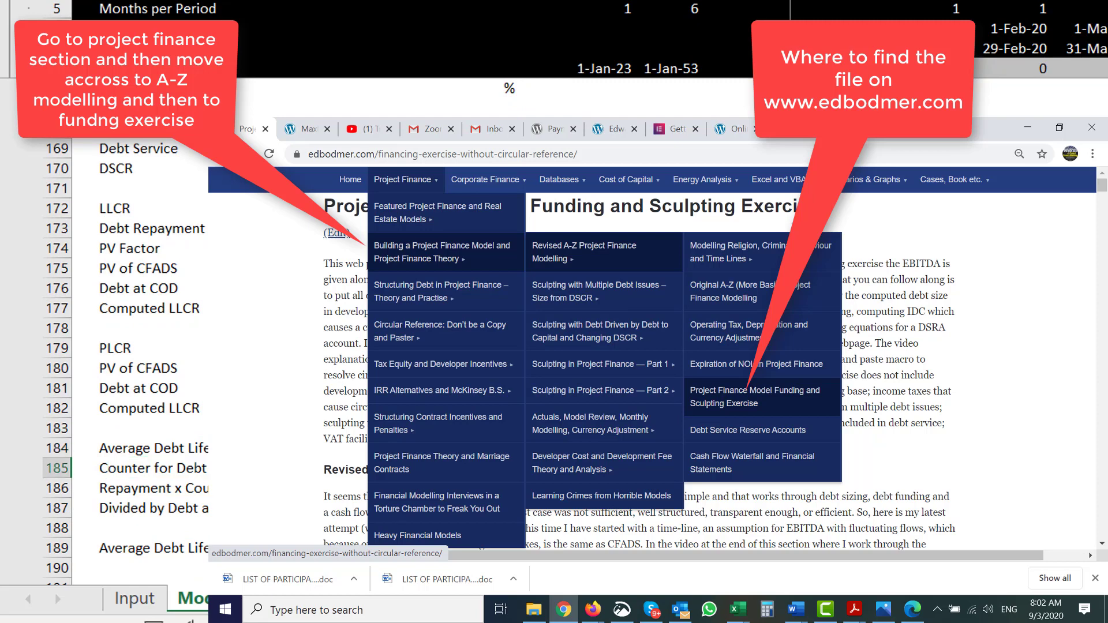
pyautogui.press('Left')
pyautogui.press('Left')
pyautogui.hotkey('shift', 'Down')
pyautogui.hotkey('shift', 'Down')
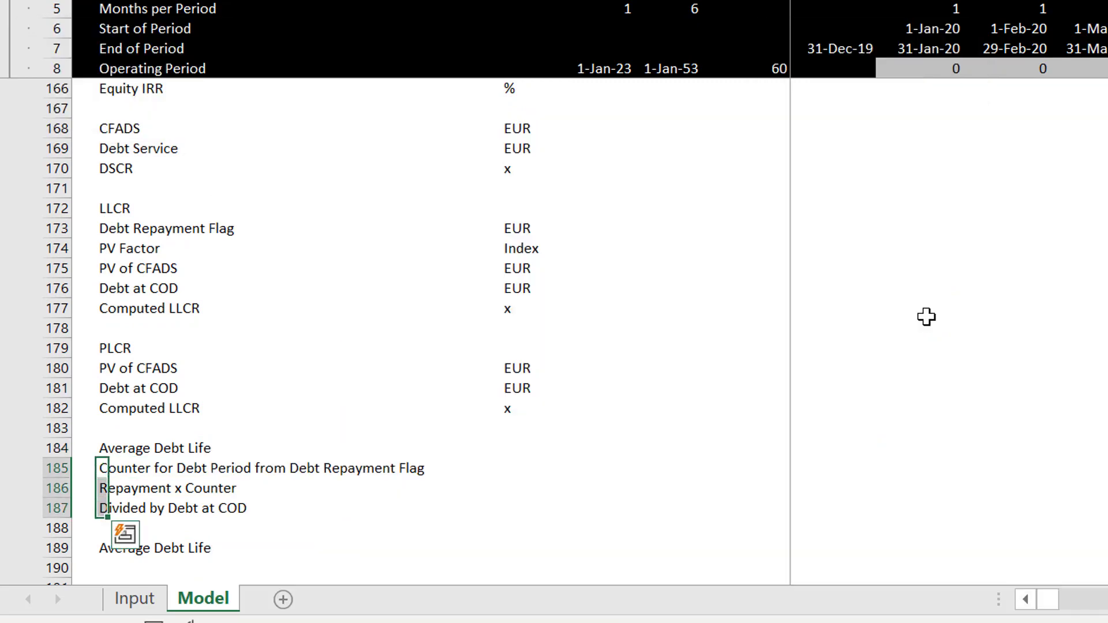
pyautogui.hotkey('ctrl', 'c')
pyautogui.press('Right')
pyautogui.press('Right')
pyautogui.press('Left')
pyautogui.press('Left')
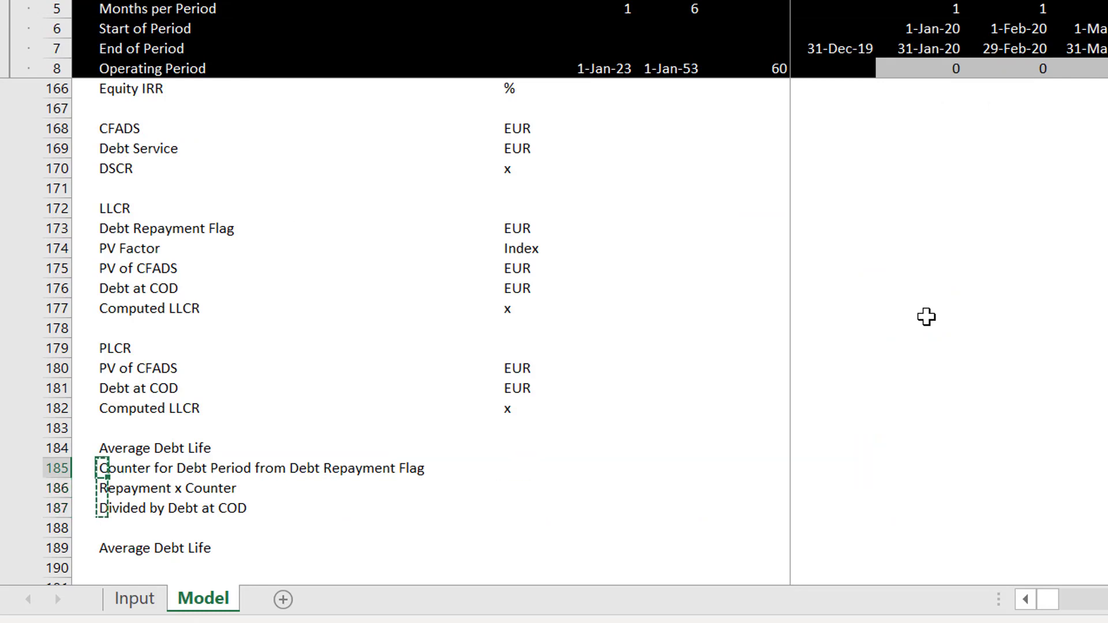
pyautogui.press('Right')
pyautogui.hotkey('ctrl', 'v')
# Indent the PLCR lines from PV of CFADS to Computed LLCR, rows 180 to 182, by one column
pyautogui.press('Up')
pyautogui.press('Up')
pyautogui.press('Up')
pyautogui.press('Up')
pyautogui.press('Up')
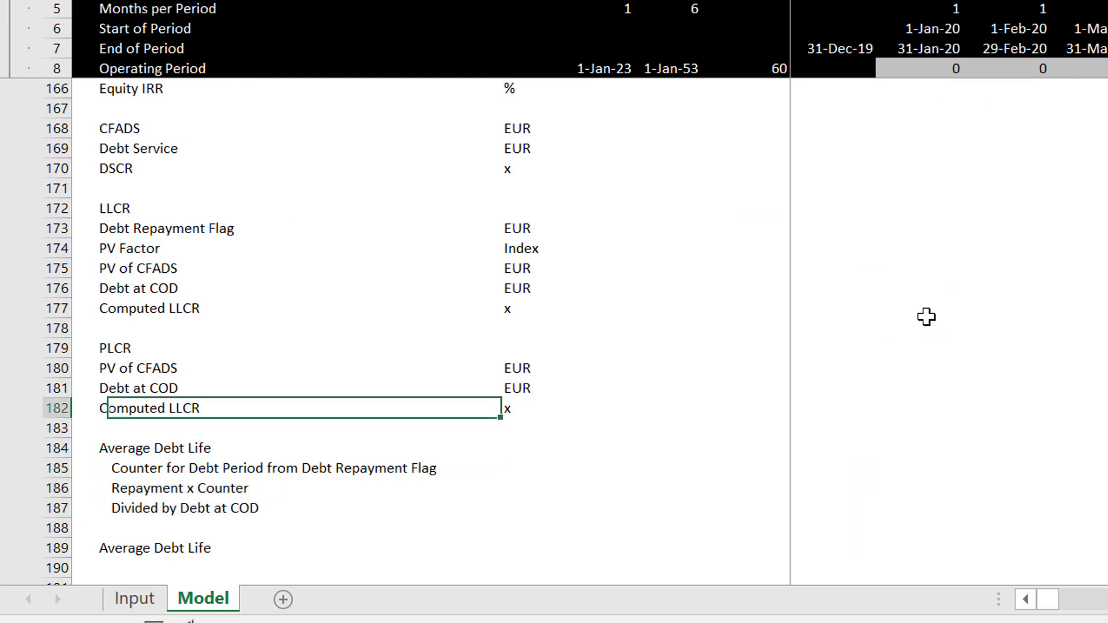
pyautogui.press('Left')
pyautogui.hotkey('shift', 'Down')
pyautogui.hotkey('shift', 'Down')
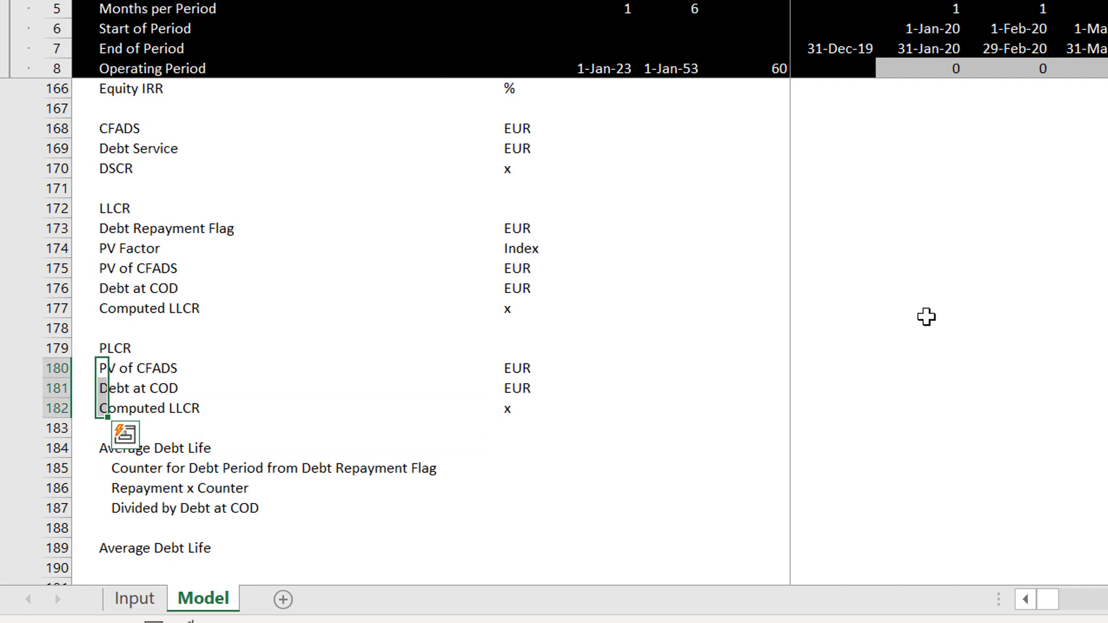
pyautogui.hotkey('ctrl', 'c')
pyautogui.press('Right')
pyautogui.press('Left')
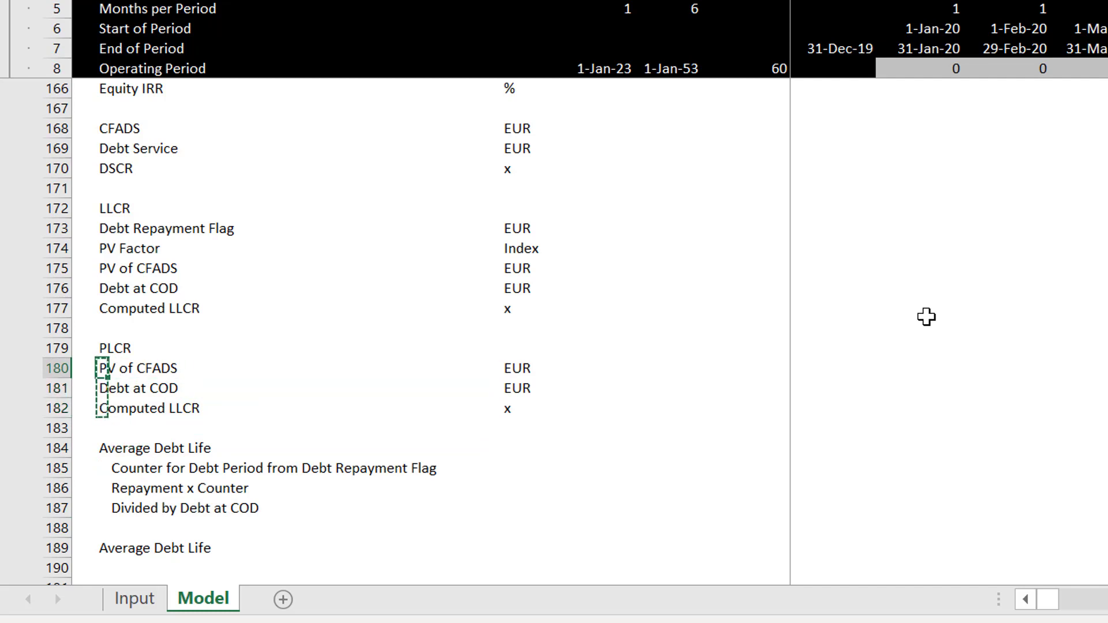
pyautogui.press('Right')
pyautogui.hotkey('ctrl', 'v')
# Indent the LLCR lines from Debt Repayment Flag to Computed LLCR, rows 173 to 177, by one column
pyautogui.press('Up')
pyautogui.press('Up')
pyautogui.press('Up')
pyautogui.press('Up')
pyautogui.press('Up')
pyautogui.press('Up')
pyautogui.press('Up')
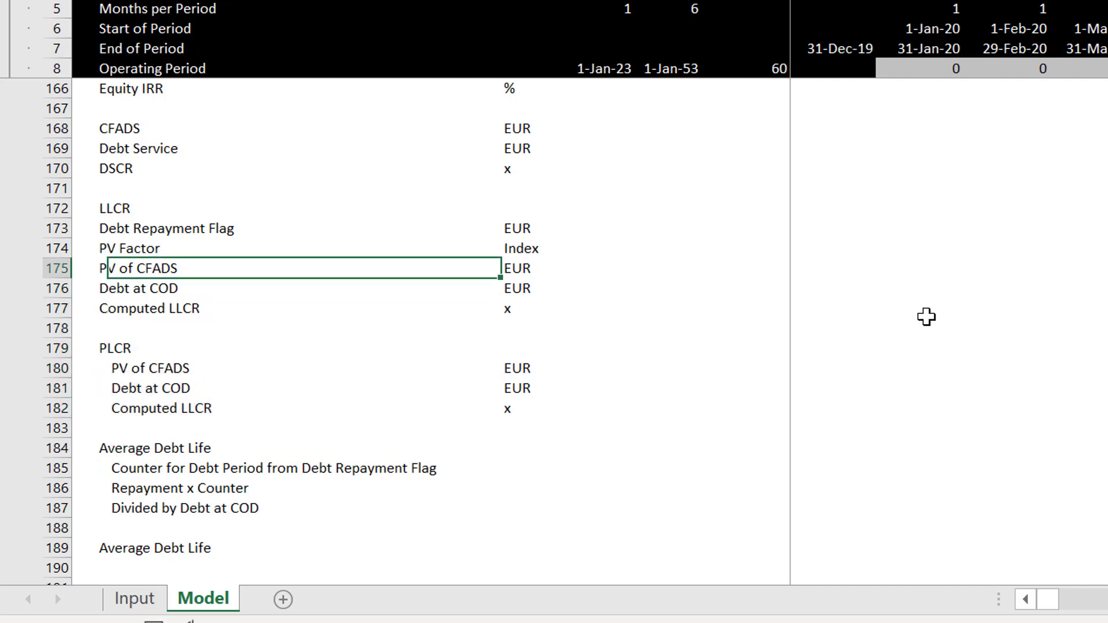
pyautogui.press('Left')
pyautogui.hotkey('shift', 'Down')
pyautogui.hotkey('shift', 'Down')
pyautogui.hotkey('shift', 'Down')
pyautogui.hotkey('shift', 'Down')
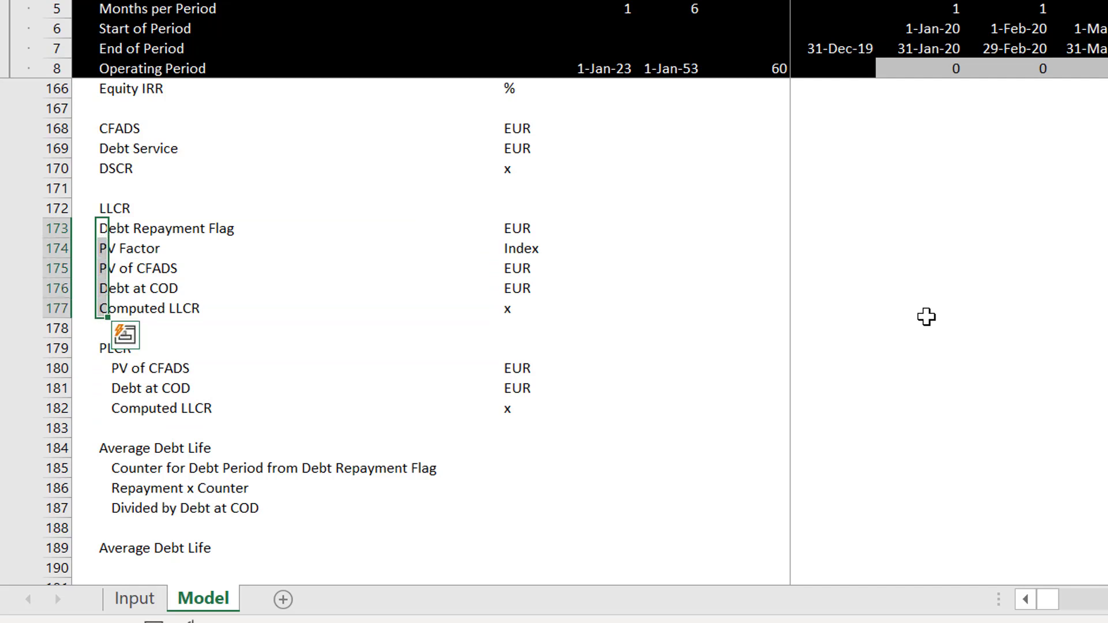
pyautogui.hotkey('ctrl', 'c')
pyautogui.press('Right')
pyautogui.hotkey('ctrl', 'v')
pyautogui.press('Up')
pyautogui.press('Up')
pyautogui.press('Up')
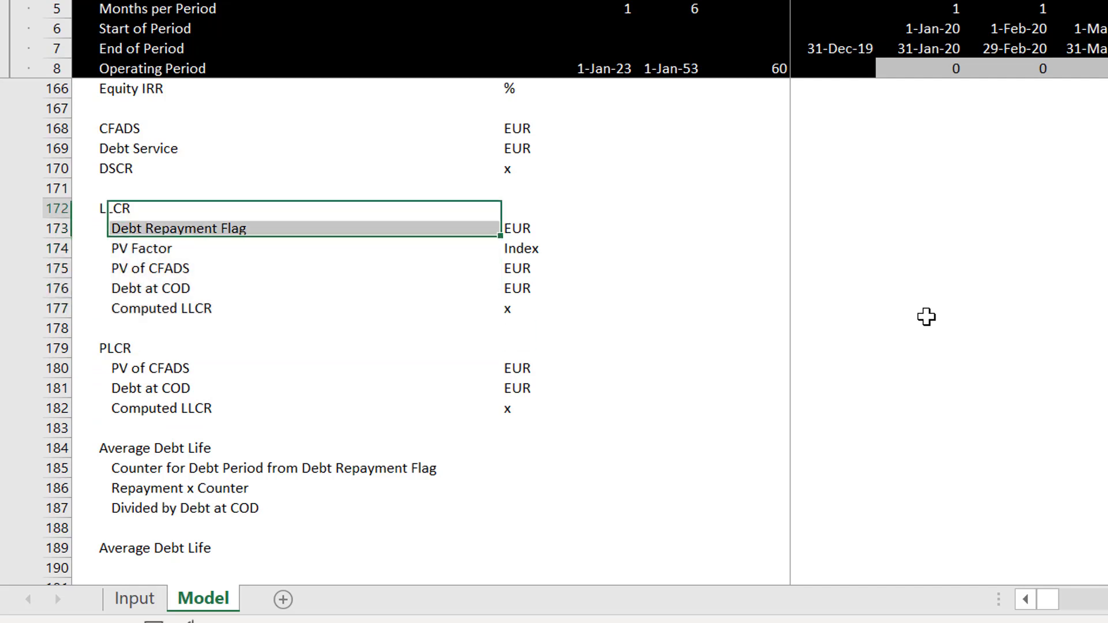
pyautogui.press('Up')
pyautogui.press('Left')
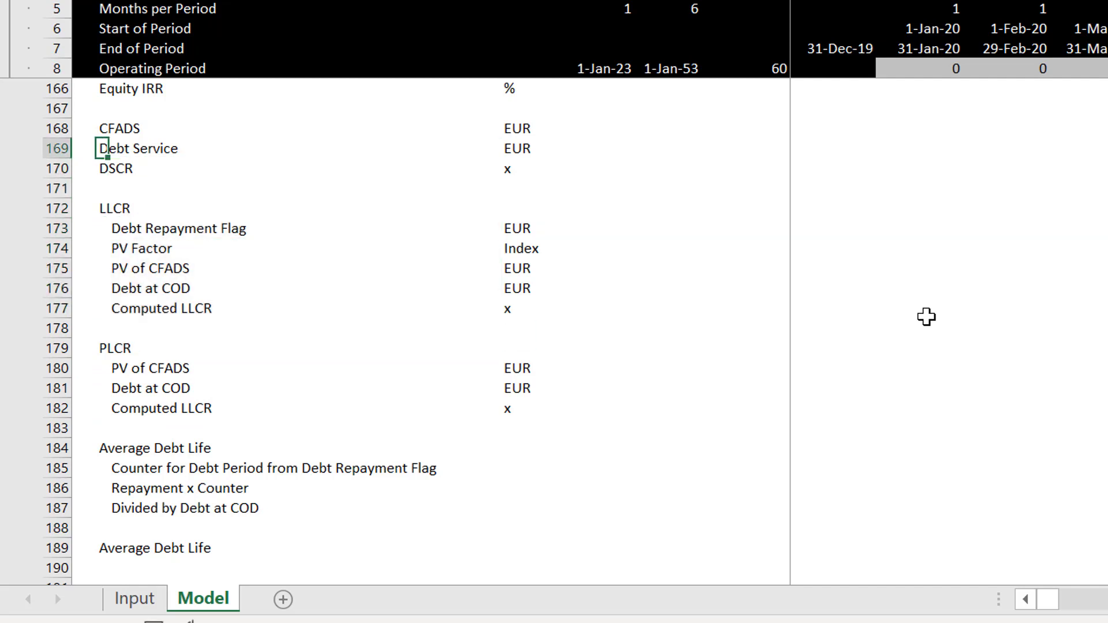
pyautogui.hotkey('shift', 'Down')
pyautogui.press('Up')
pyautogui.hotkey('shift', 'Down')
pyautogui.hotkey('shift', 'Down')
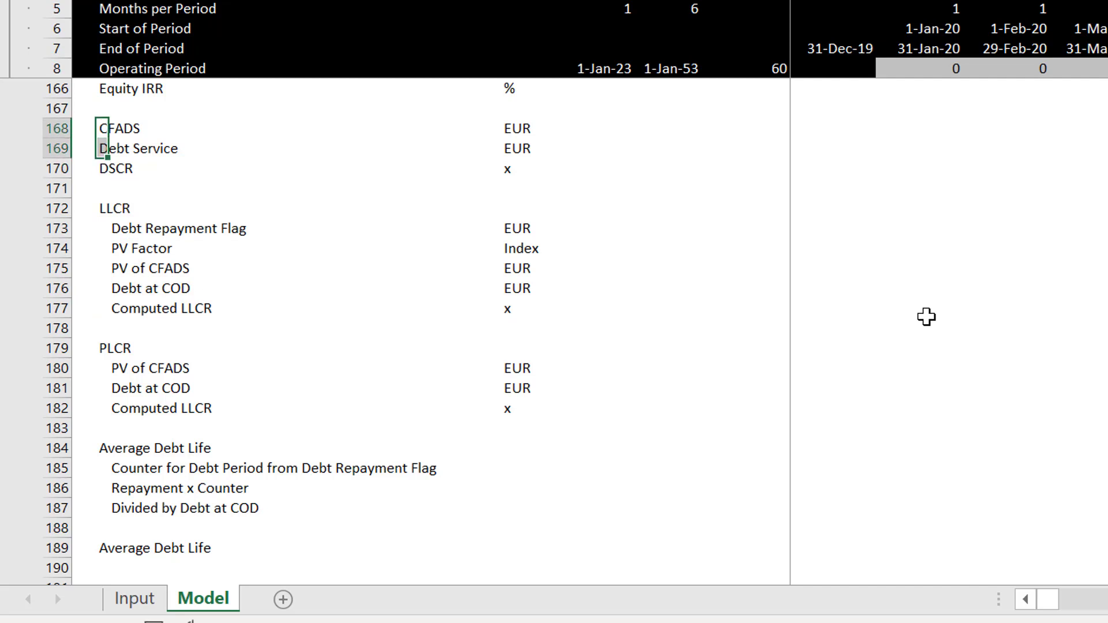
pyautogui.press('Down')
pyautogui.press('Down')
pyautogui.press('Down')
pyautogui.press('Down')
pyautogui.press('Down')
pyautogui.press('Down')
pyautogui.press('Down')
pyautogui.press('Down')
pyautogui.press('Down')
pyautogui.press('Down')
pyautogui.press('Down')
pyautogui.press('Down')
pyautogui.press('Down')
pyautogui.press('Down')
pyautogui.press('Down')
pyautogui.press('Down')
pyautogui.press('Down')
pyautogui.press('Down')
pyautogui.press('Down')
pyautogui.press('Down')
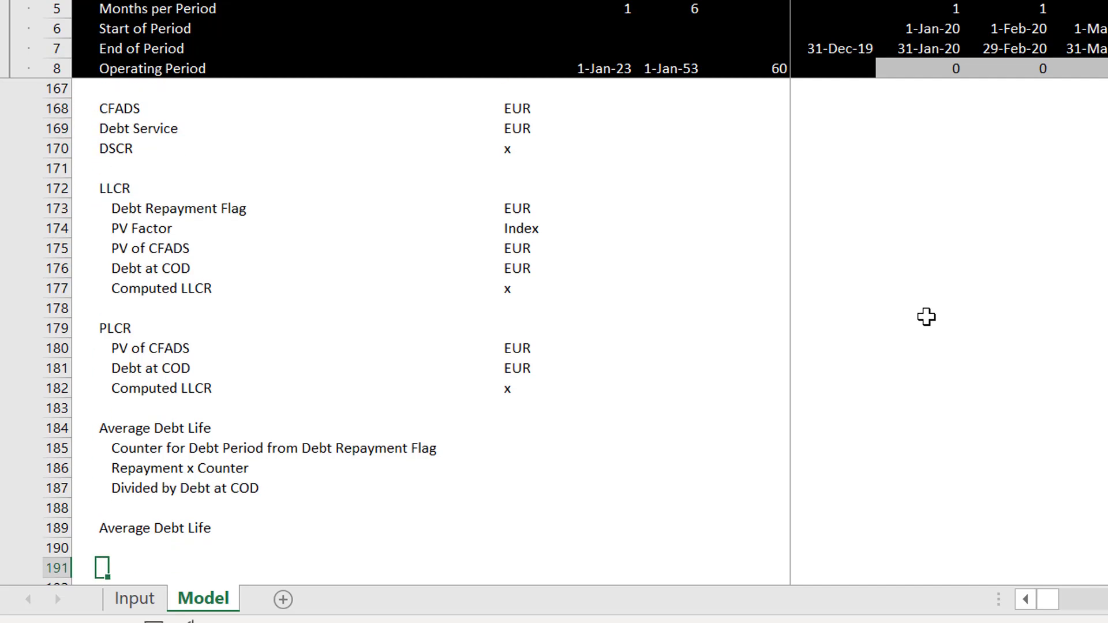
# Review the Counter for Debt Period and Repayment x Counter lines of the Average Debt Life block against the ratio lines above
pyautogui.press('Up')
pyautogui.press('Up')
pyautogui.press('Up')
pyautogui.press('Up')
pyautogui.press('Up')
pyautogui.press('Up')
pyautogui.press('Right')
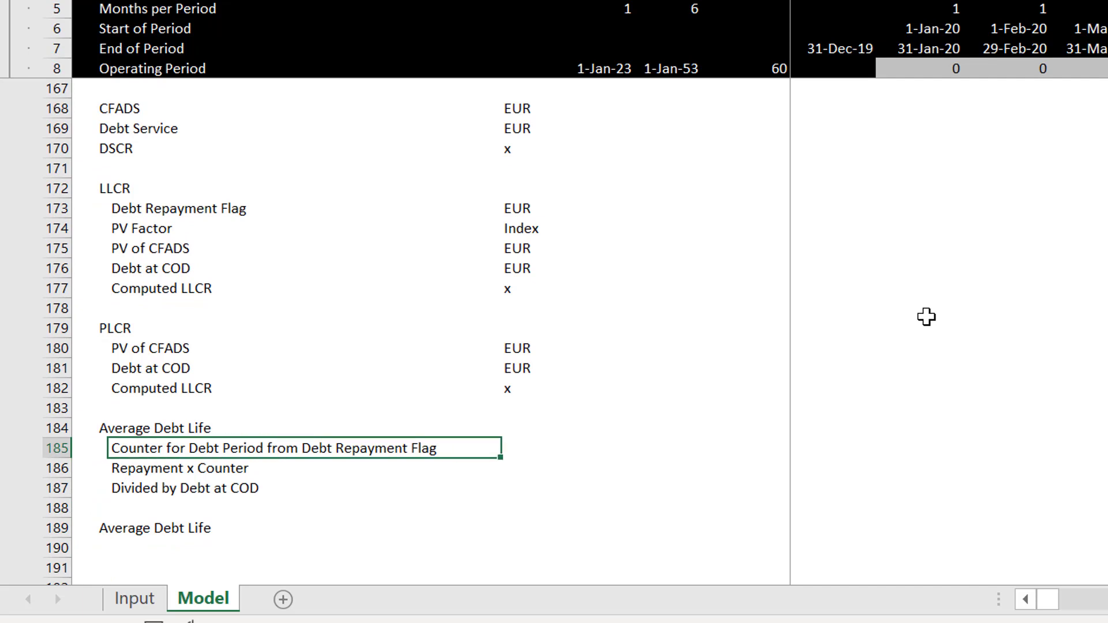
pyautogui.press('Up')
pyautogui.press('Up')
pyautogui.press('Up')
pyautogui.press('Up')
pyautogui.press('Up')
pyautogui.press('Up')
pyautogui.press('Up')
pyautogui.press('Up')
pyautogui.press('Up')
pyautogui.press('Up')
pyautogui.press('Up')
pyautogui.press('Up')
pyautogui.press('Up')
pyautogui.press('Up')
pyautogui.press('Up')
pyautogui.press('Down')
pyautogui.press('Down')
pyautogui.press('Down')
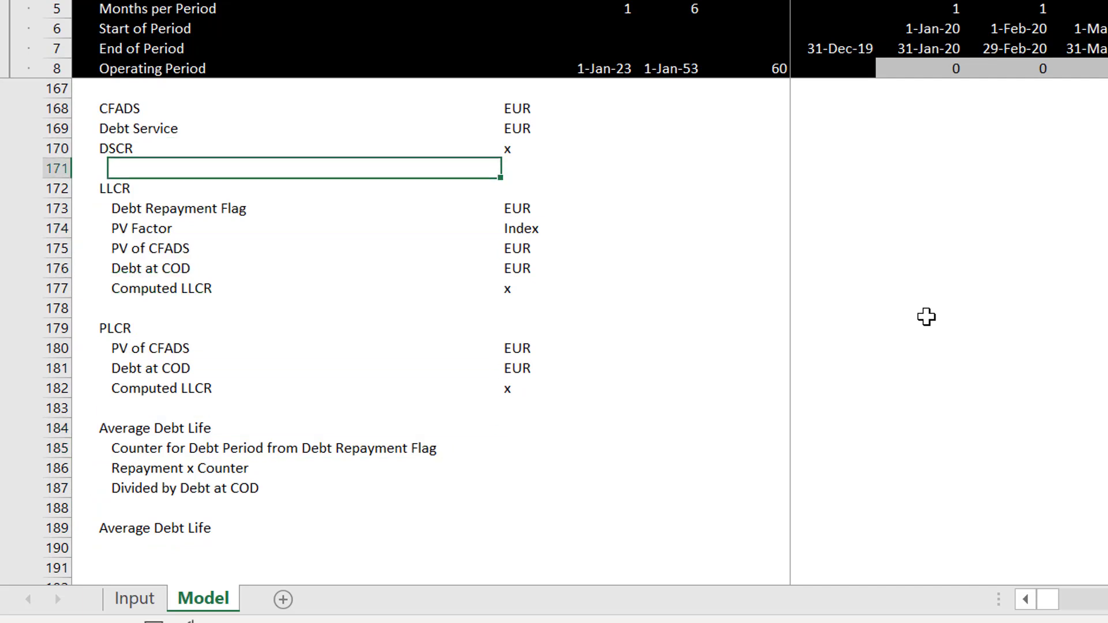
pyautogui.press('Down')
pyautogui.press('Down')
pyautogui.press('Down')
pyautogui.press('Down')
pyautogui.press('Down')
pyautogui.press('Down')
pyautogui.press('Down')
pyautogui.press('Down')
pyautogui.press('Down')
pyautogui.press('Down')
pyautogui.press('Down')
pyautogui.press('Down')
pyautogui.press('Down')
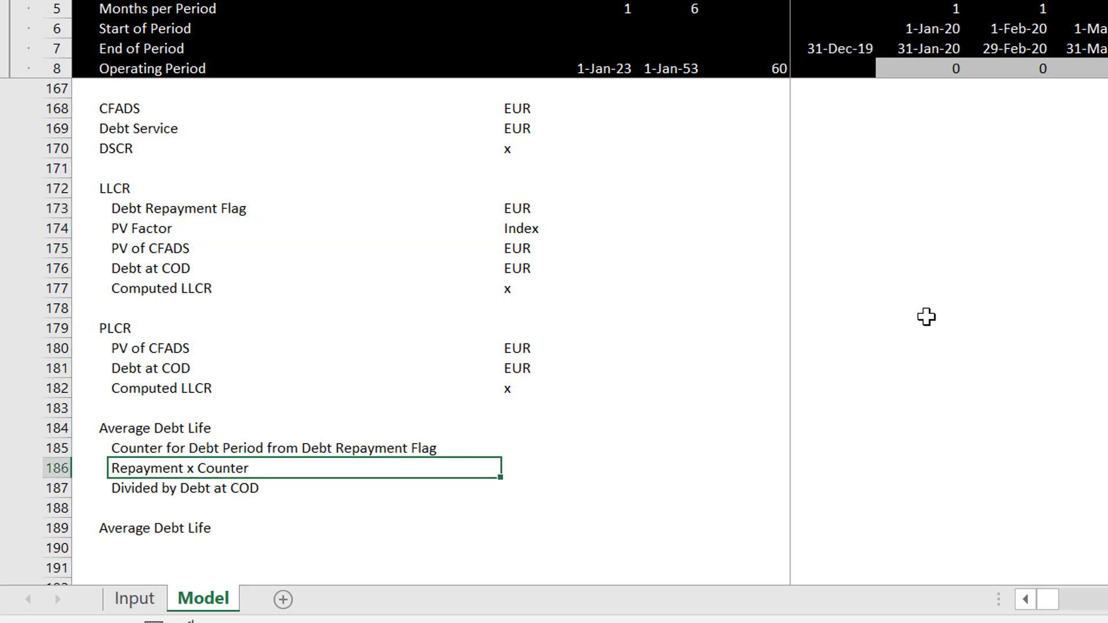
pyautogui.press('Up')
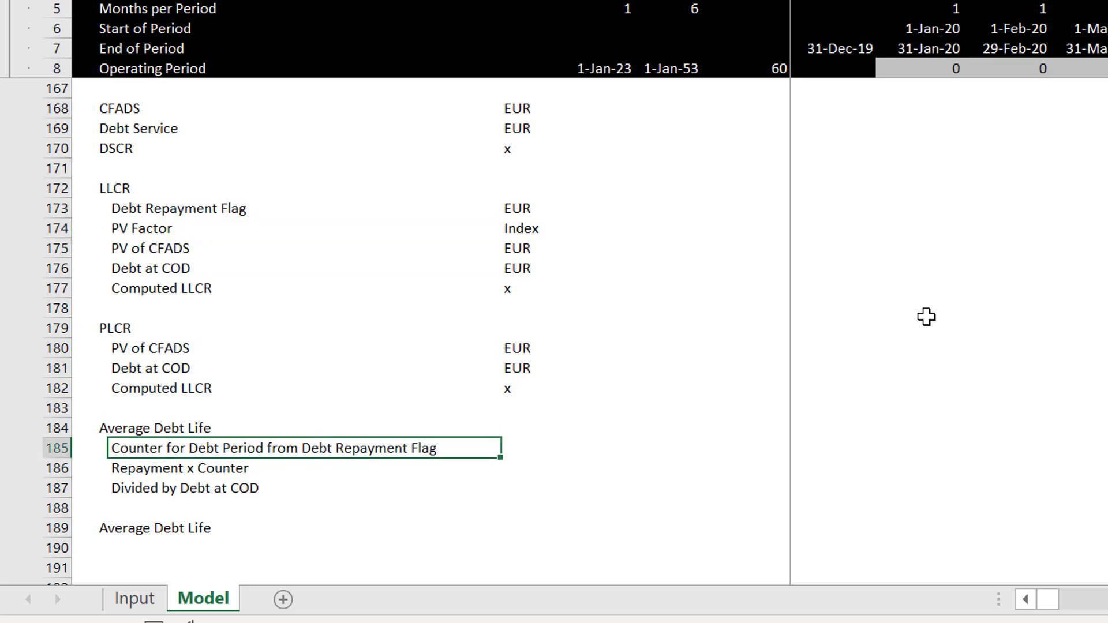
# Insert a blank row above the Repayment x Counter line in the Average Debt Life block
pyautogui.press('Down')
pyautogui.press('Right')
pyautogui.press('Left')
pyautogui.press('Left')
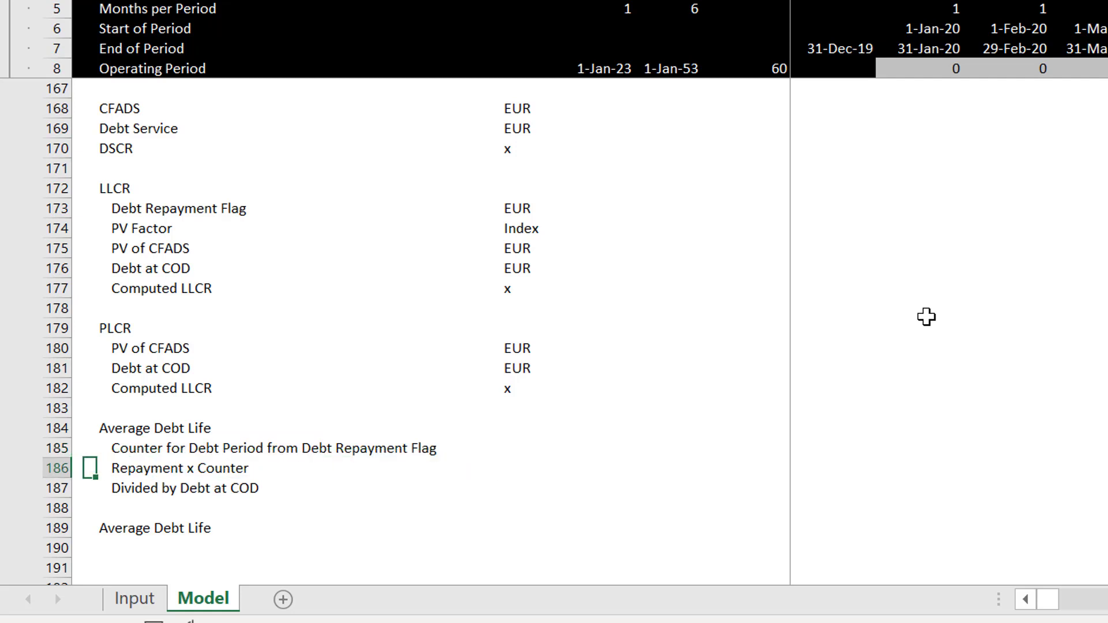
pyautogui.hotkey('shift', 'space')
pyautogui.hotkey('ctrl', 'shift', '+')
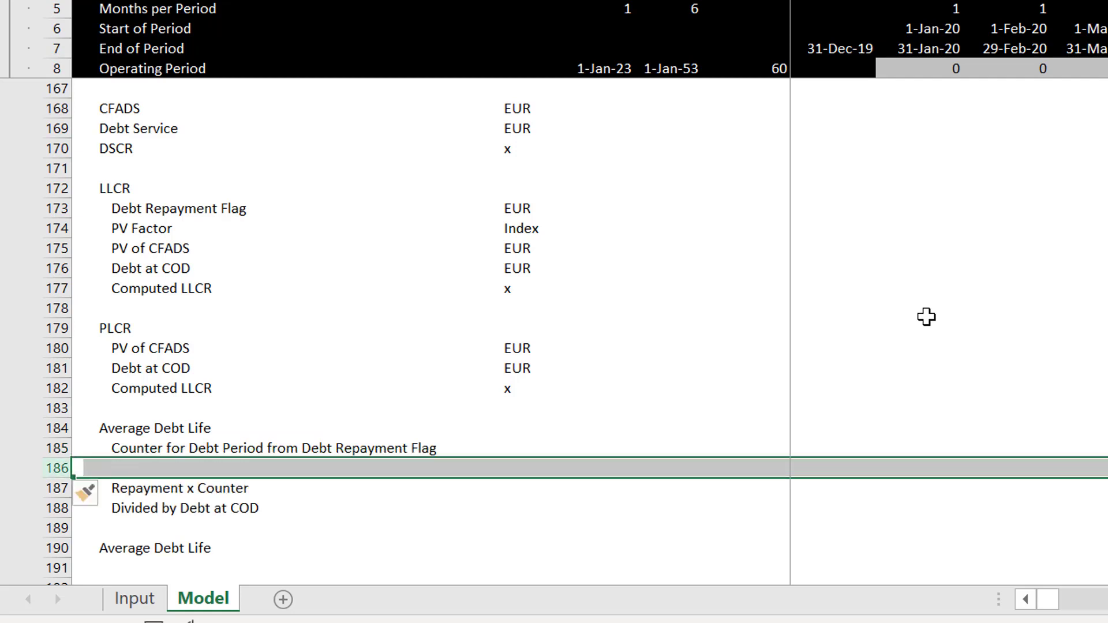
# Label the new row 186 Debt Repayment, indented like the neighbouring lines
pyautogui.press('Right')
pyautogui.press('Right')
pyautogui.write('Deb')
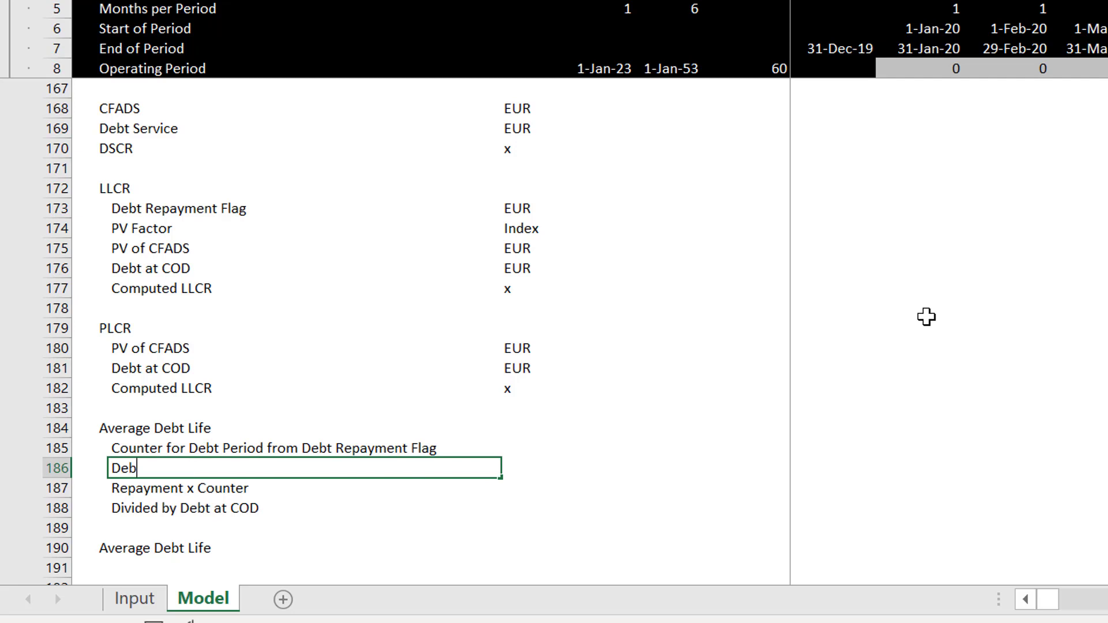
pyautogui.write('t Repayment')
pyautogui.press('Return')
# Enter # as the unit of the Counter for Debt Period from Debt Repayment Flag line
pyautogui.press('Up')
pyautogui.press('Up')
pyautogui.press('Up')
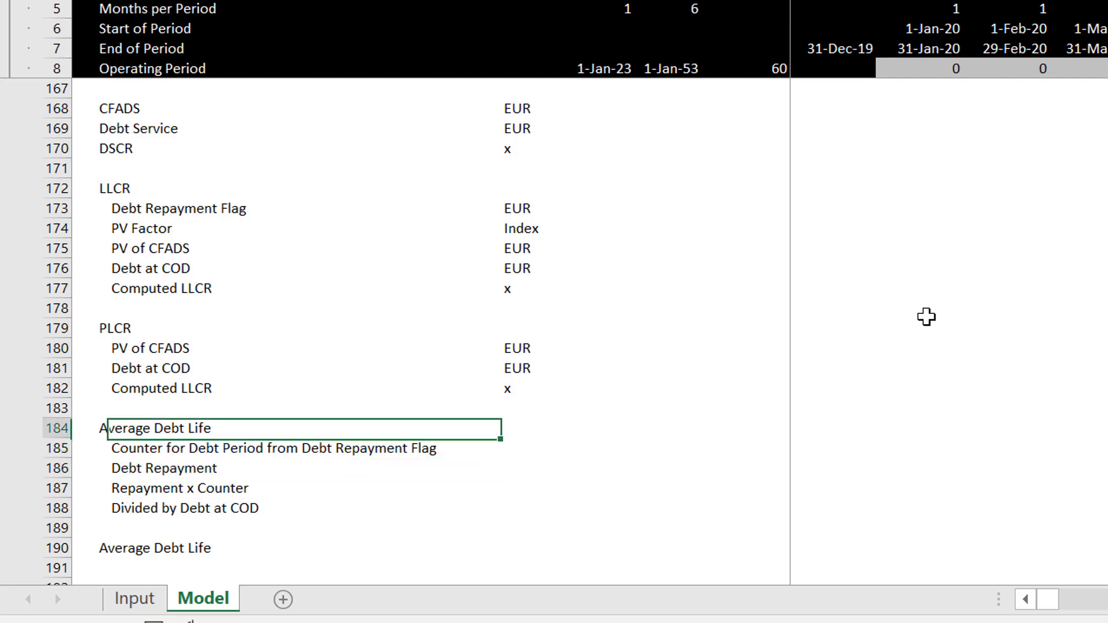
pyautogui.press('Up')
pyautogui.press('Up')
pyautogui.press('Up')
pyautogui.press('Down')
pyautogui.press('Down')
pyautogui.press('Down')
pyautogui.press('Right')
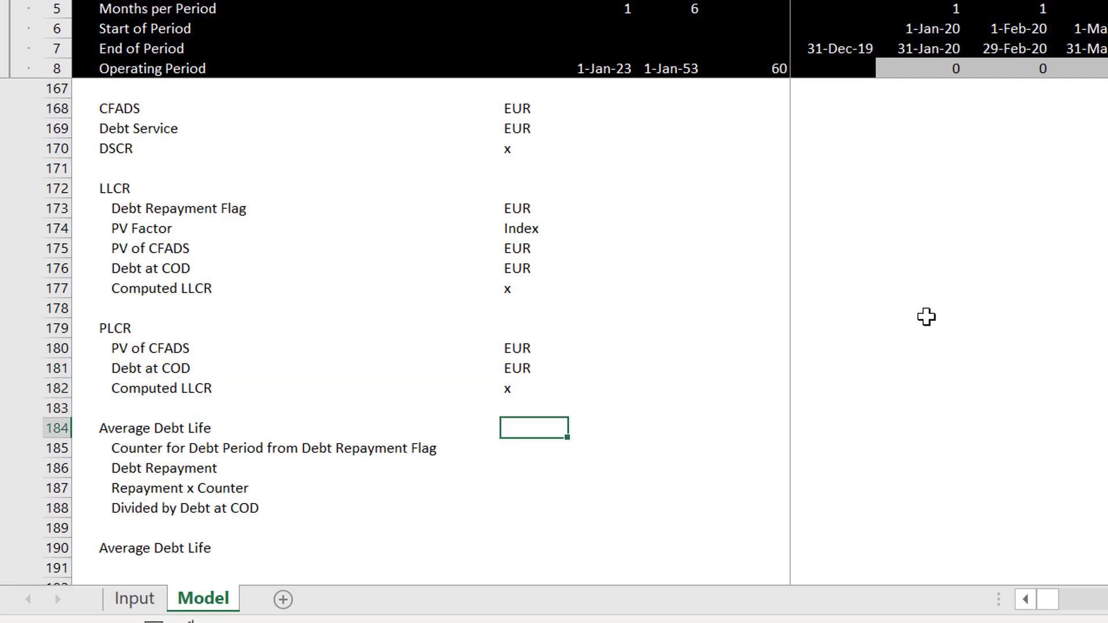
pyautogui.press('Down')
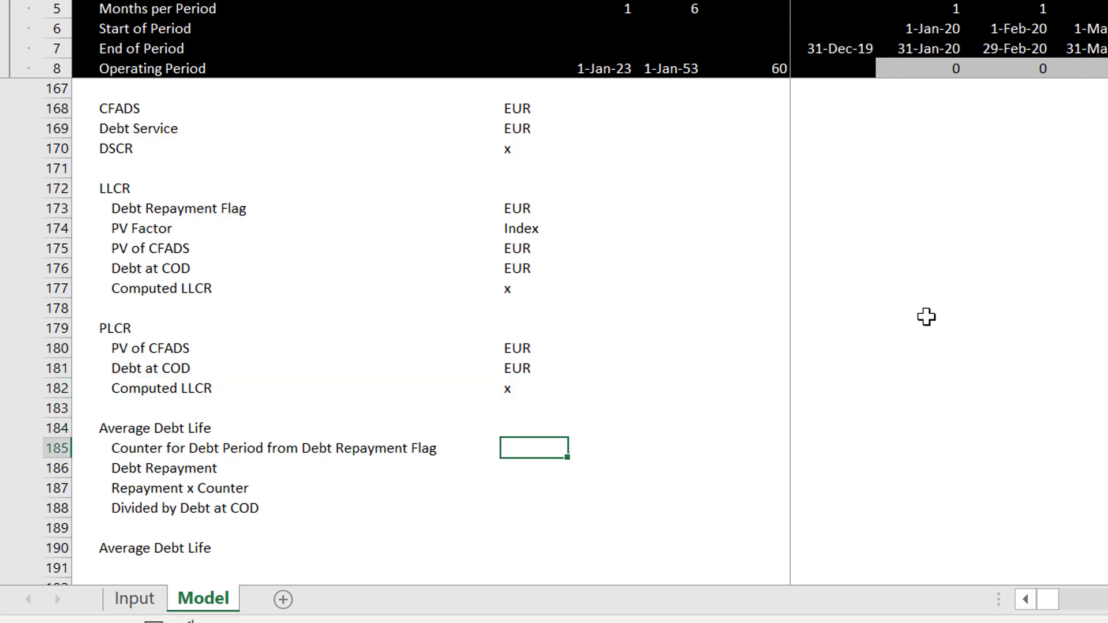
pyautogui.write('#')
pyautogui.press('Return')
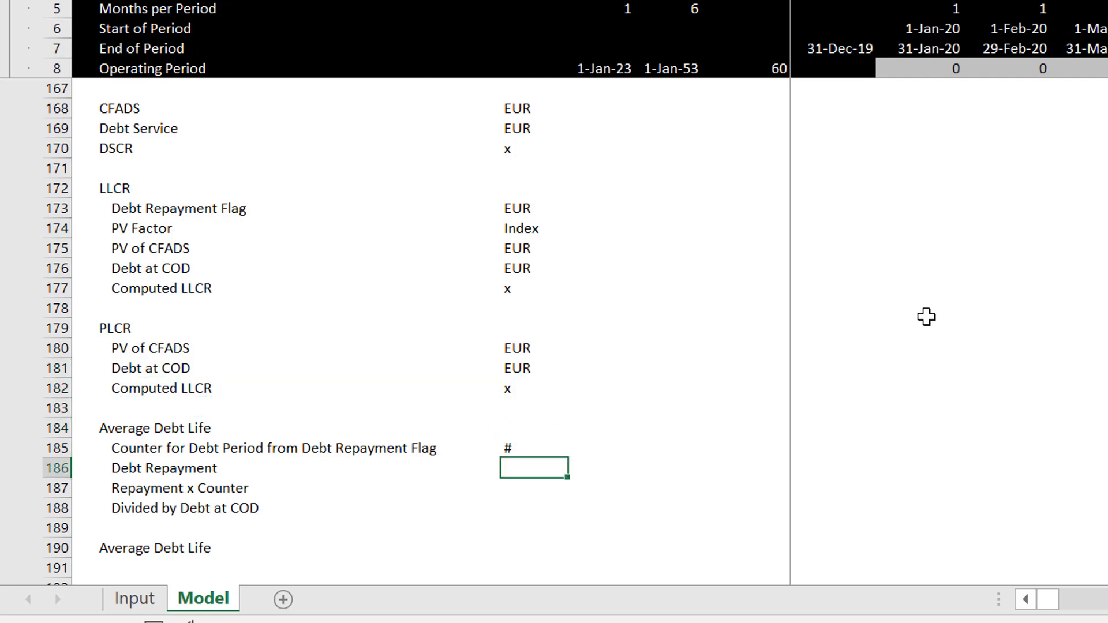
# Enter the unit EUR for Debt Repayment and Repayment x Counter, and EUX for Divided by Debt at COD
pyautogui.write('0')
pyautogui.press('BackSpace')
pyautogui.write('EUR')
pyautogui.press('Return')
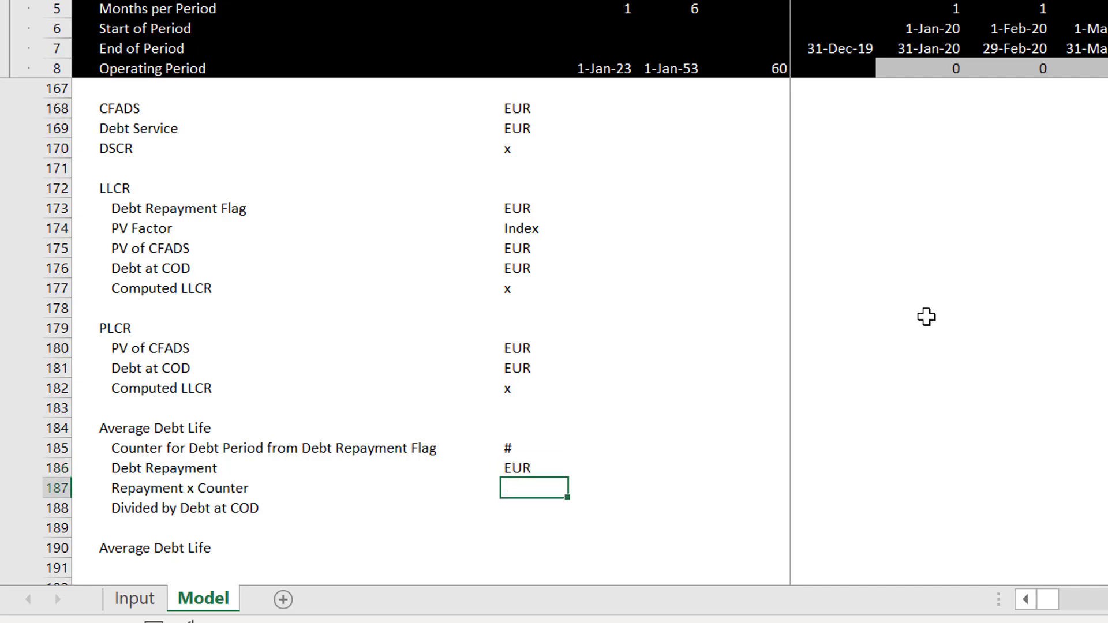
pyautogui.write('EUR')
pyautogui.press('Return')
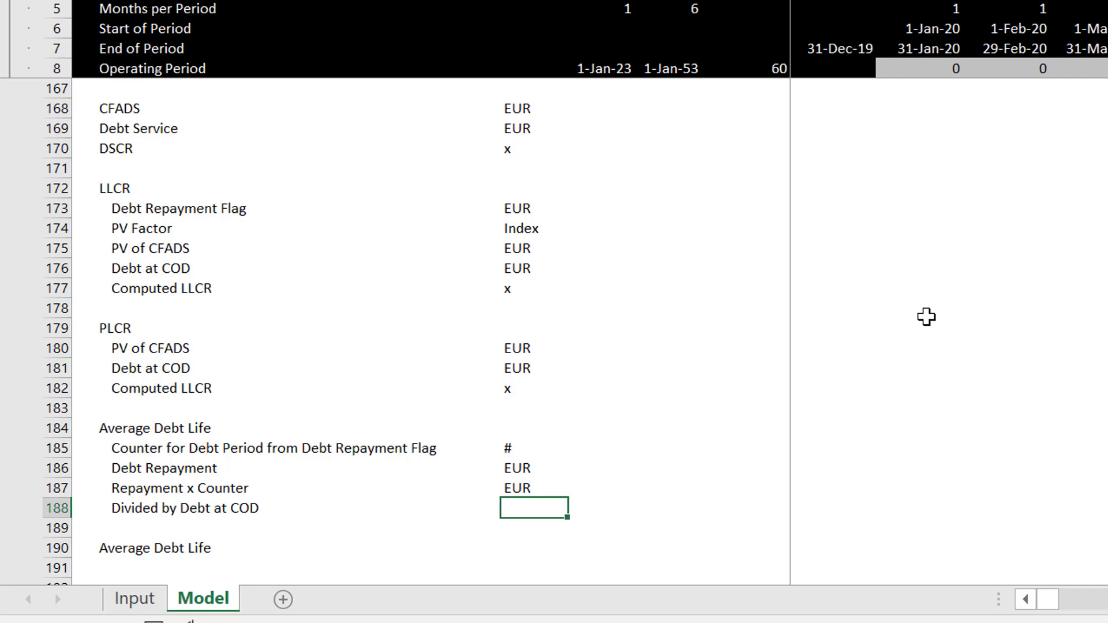
pyautogui.write('EUX')
pyautogui.press('Return')
# Move the row 190 Average Debt Life label one column over so it aligns with the indented lines above
pyautogui.press('Left')
pyautogui.press('Left')
pyautogui.press('Down')
pyautogui.hotkey('ctrl', 'x')
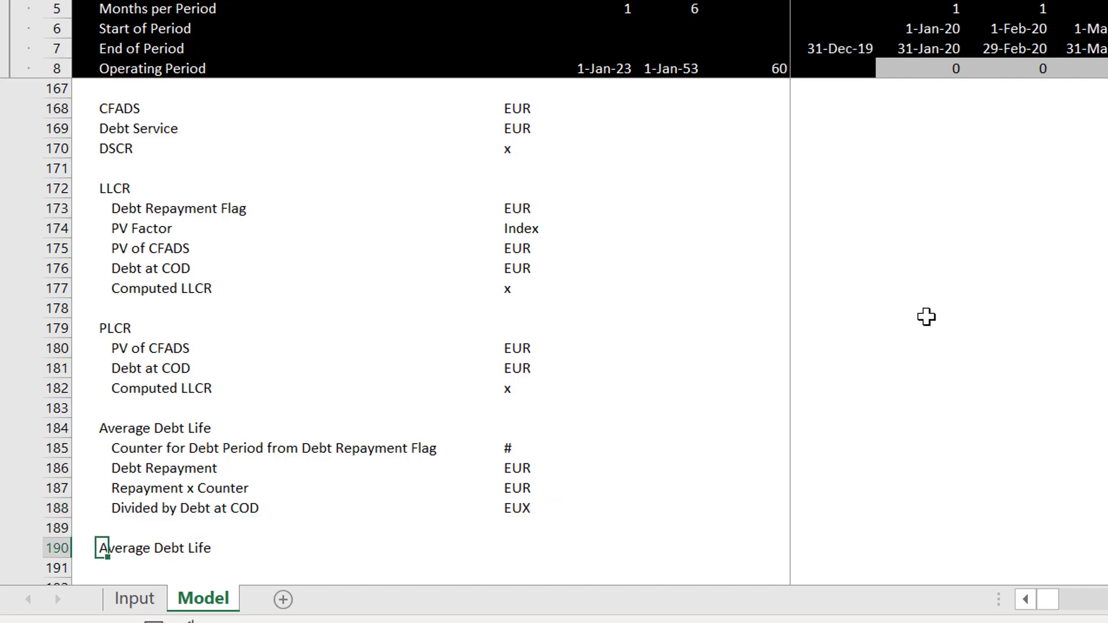
pyautogui.press('Right')
pyautogui.hotkey('ctrl', 'v')
pyautogui.press('Up')
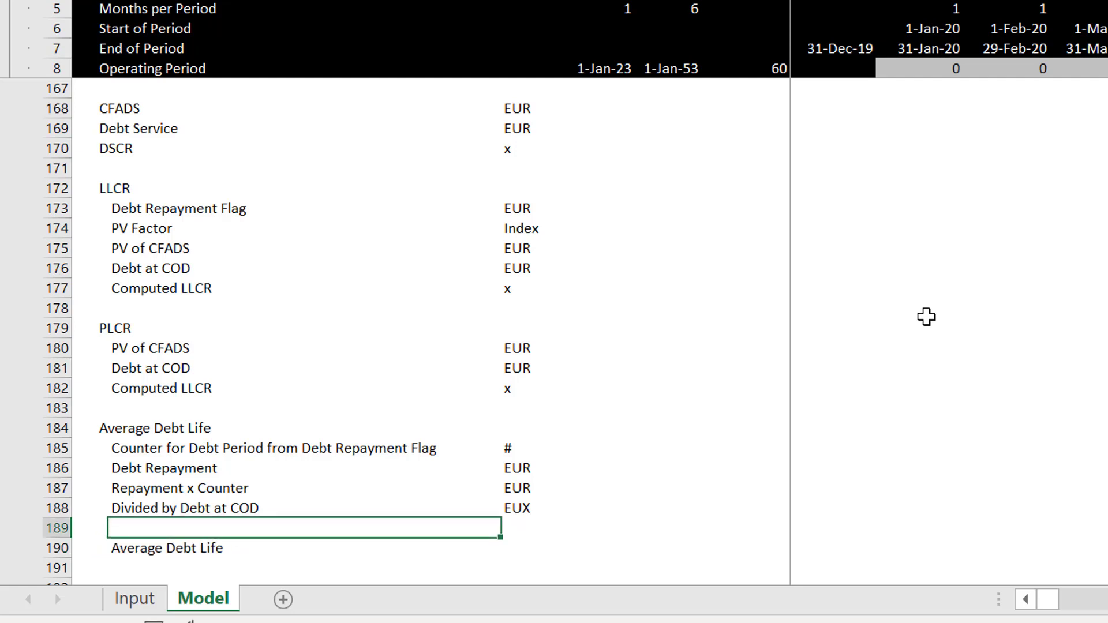
# Enter Years as the unit of the row 190 Average Debt Life line
pyautogui.press('Down')
pyautogui.press('Right')
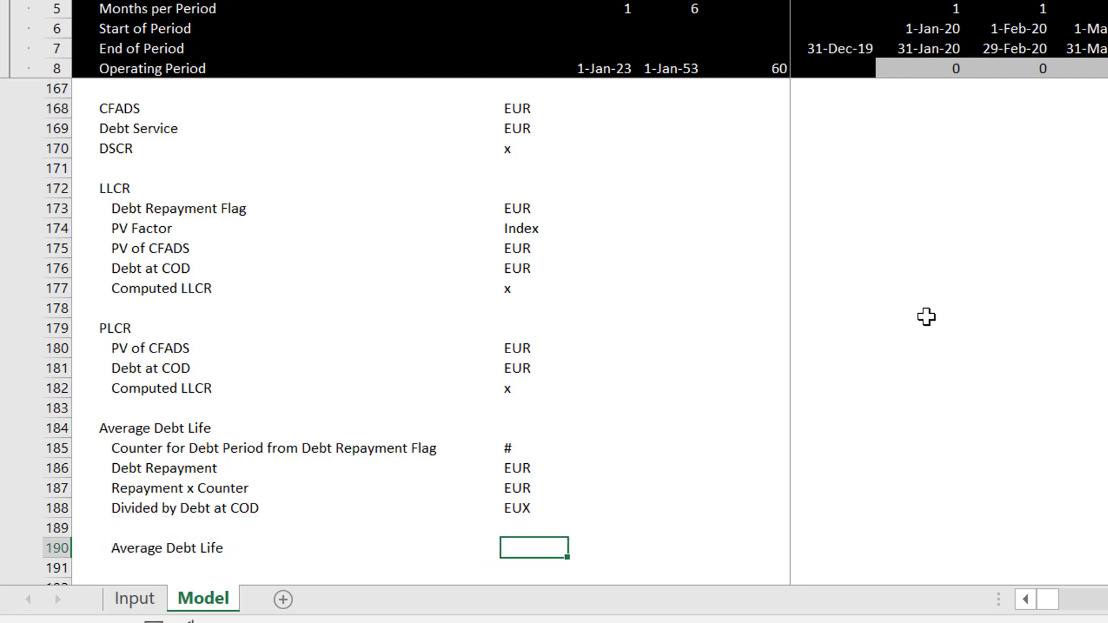
pyautogui.write('Years')
pyautogui.press('Return')
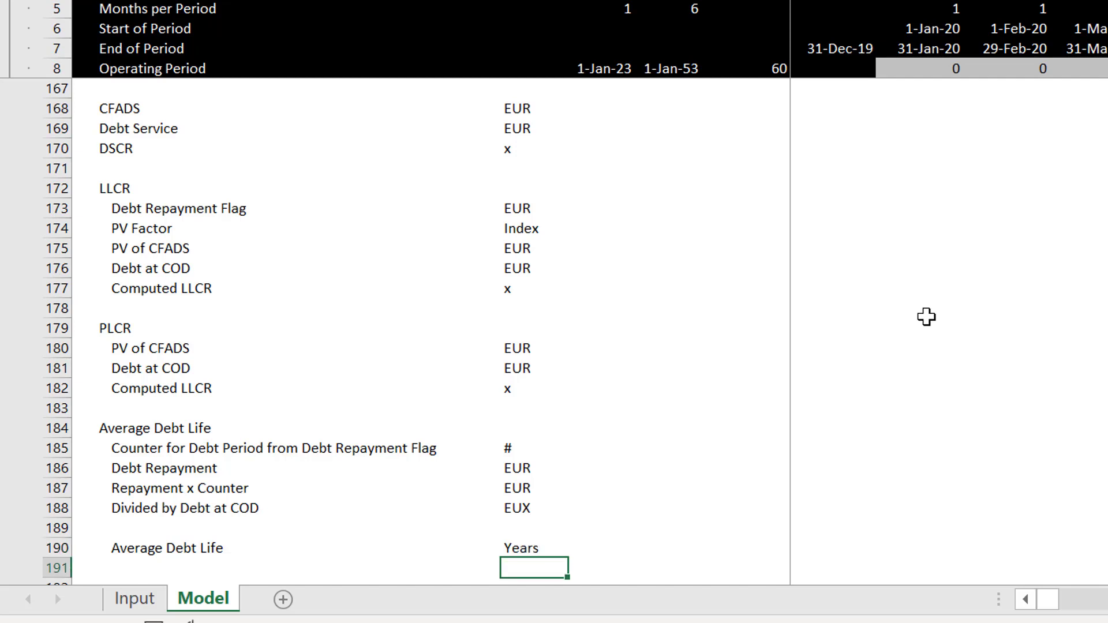
# Add the section heading Graph in row 192, below the Average Debt Life block
pyautogui.press('Down')
pyautogui.press('Down')
pyautogui.press('Down')
pyautogui.press('Down')
pyautogui.press('Down')
pyautogui.press('Down')
pyautogui.press('Home')
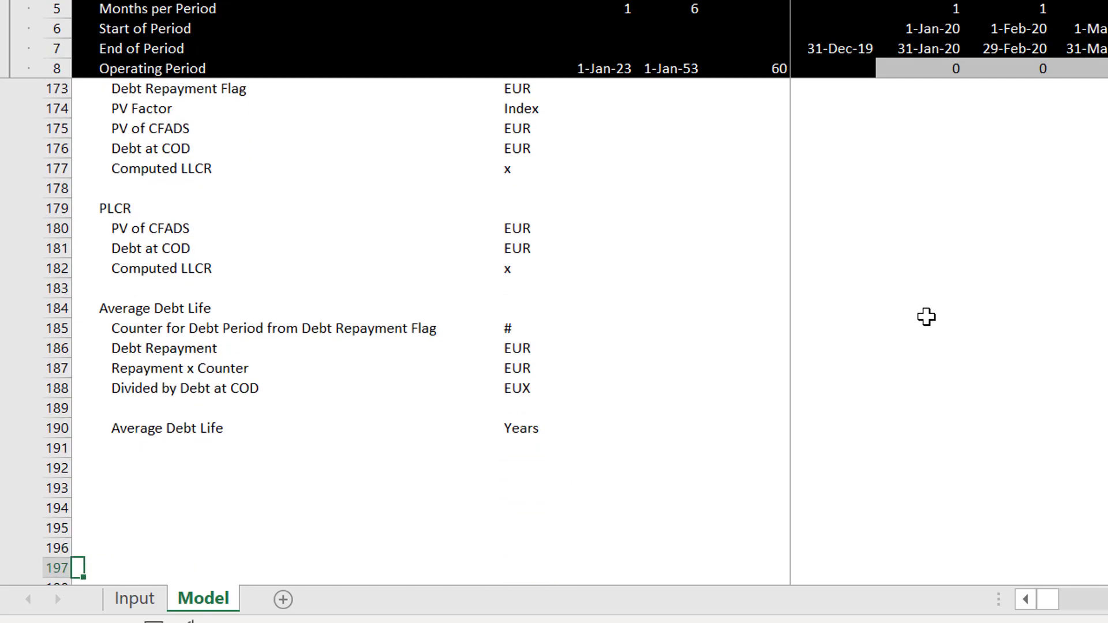
pyautogui.press('Up')
pyautogui.press('Up')
pyautogui.press('Up')
pyautogui.press('Up')
pyautogui.press('Up')
pyautogui.press('Right')
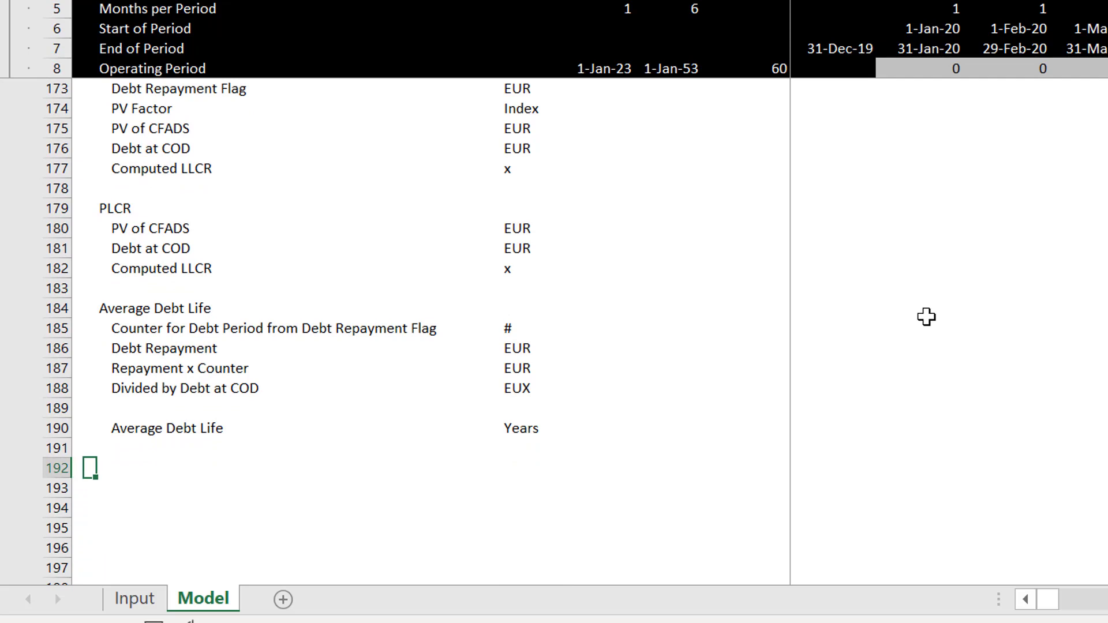
pyautogui.write('Graph')
pyautogui.press('Return')
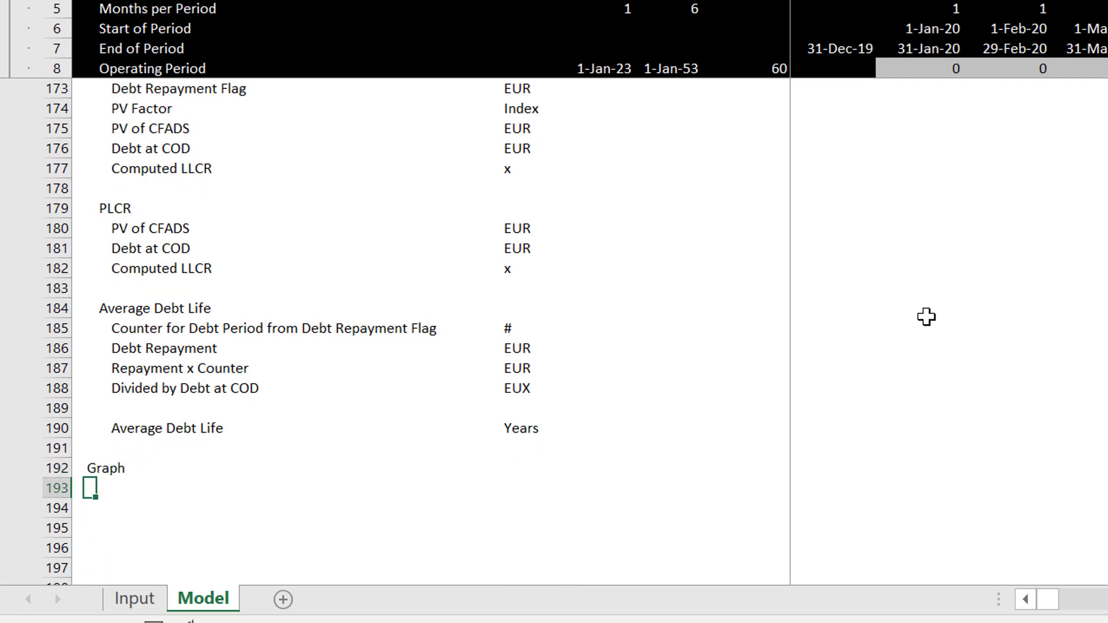
# Add the indented line labels CFADS and Debt Service beneath the Graph heading
pyautogui.press('Right')
pyautogui.write('CFADS')
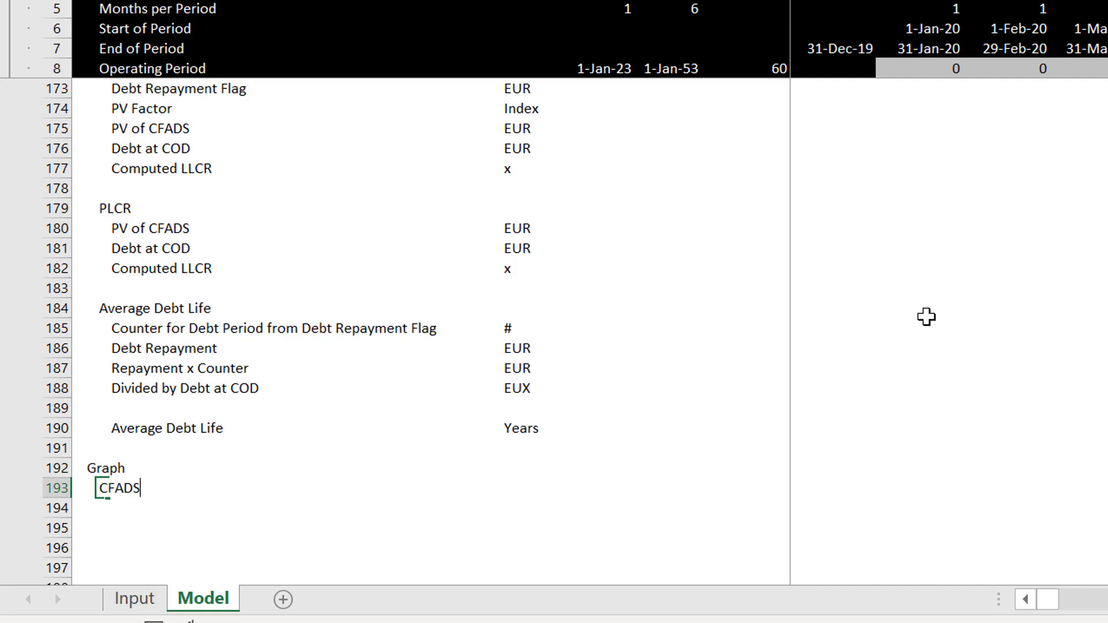
pyautogui.press('Return')
pyautogui.write('D')
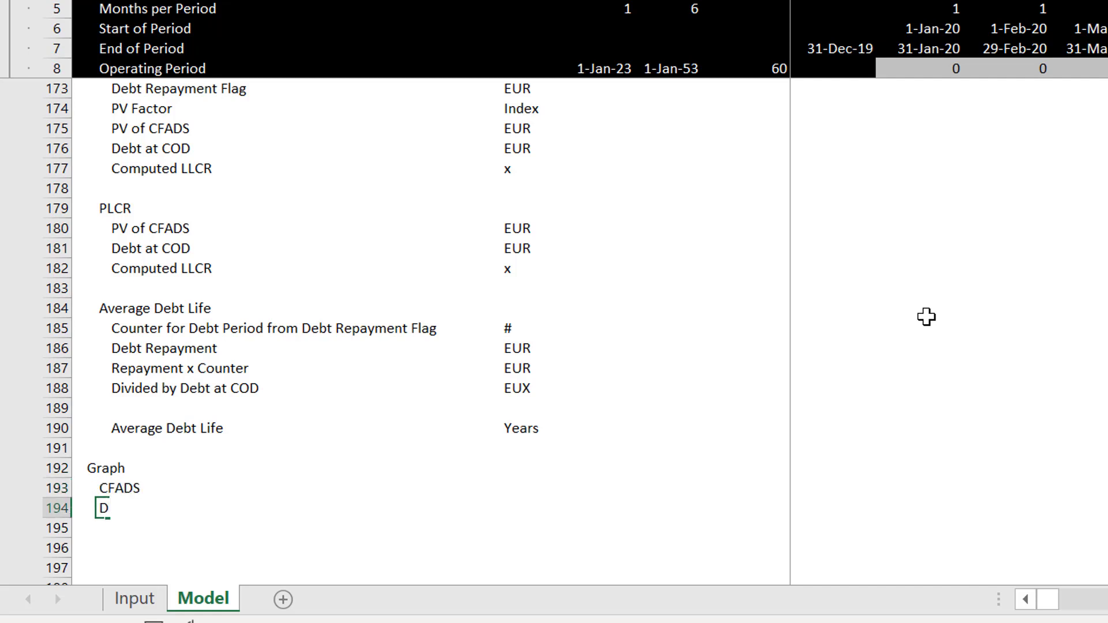
pyautogui.write('ebt Service')
pyautogui.press('Return')
# Extend the row 192 heading to read Graph over the Operating Period
pyautogui.press('Up')
pyautogui.press('Up')
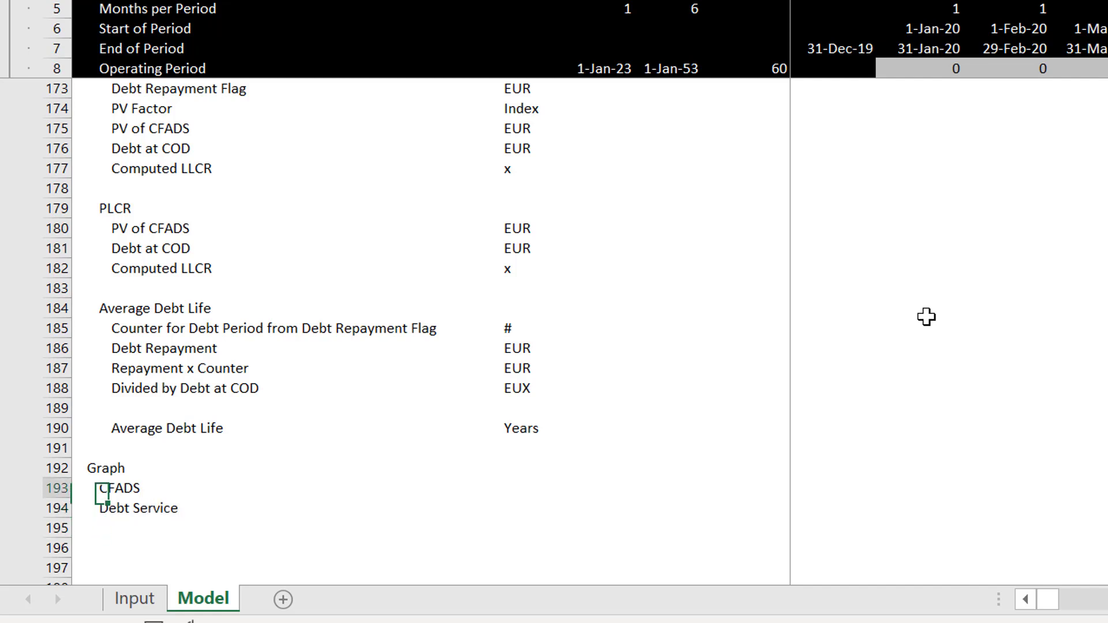
pyautogui.press('Up')
pyautogui.press('Left')
pyautogui.press('F2')
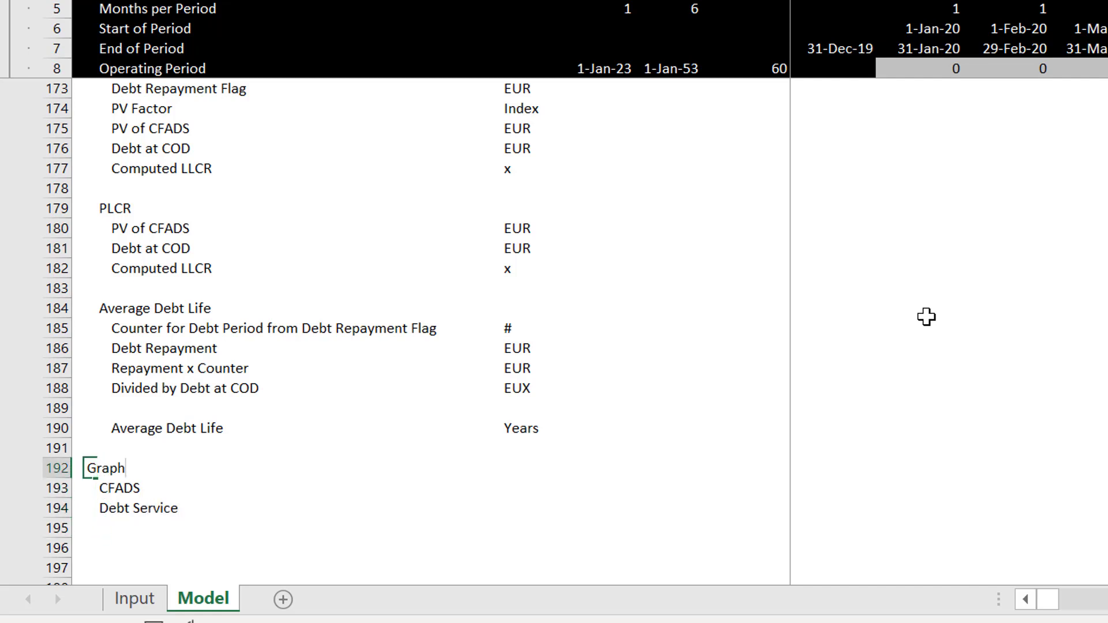
pyautogui.write('over the Operatin')
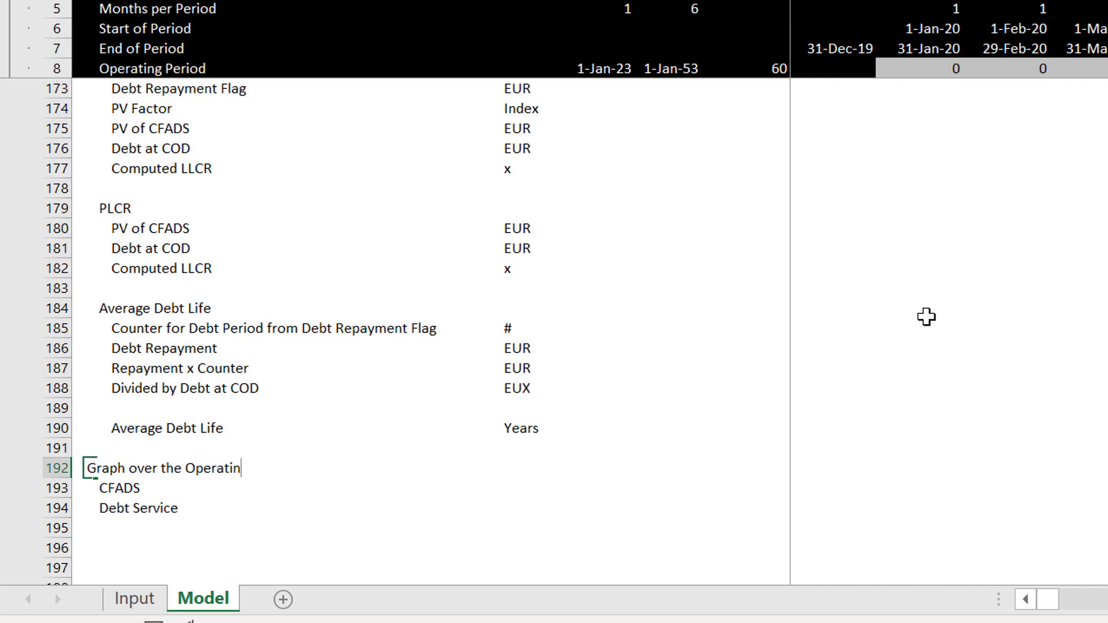
pyautogui.write('g PEri')
pyautogui.press('BackSpace')
pyautogui.press('BackSpace')
pyautogui.press('BackSpace')
pyautogui.write('einod')
pyautogui.press('Return')
# Insert a blank row between the Graph over the Operating Period heading and its CFADS line
pyautogui.hotkey('shift', 'space')
pyautogui.hotkey('ctrl', 'shift', '+')
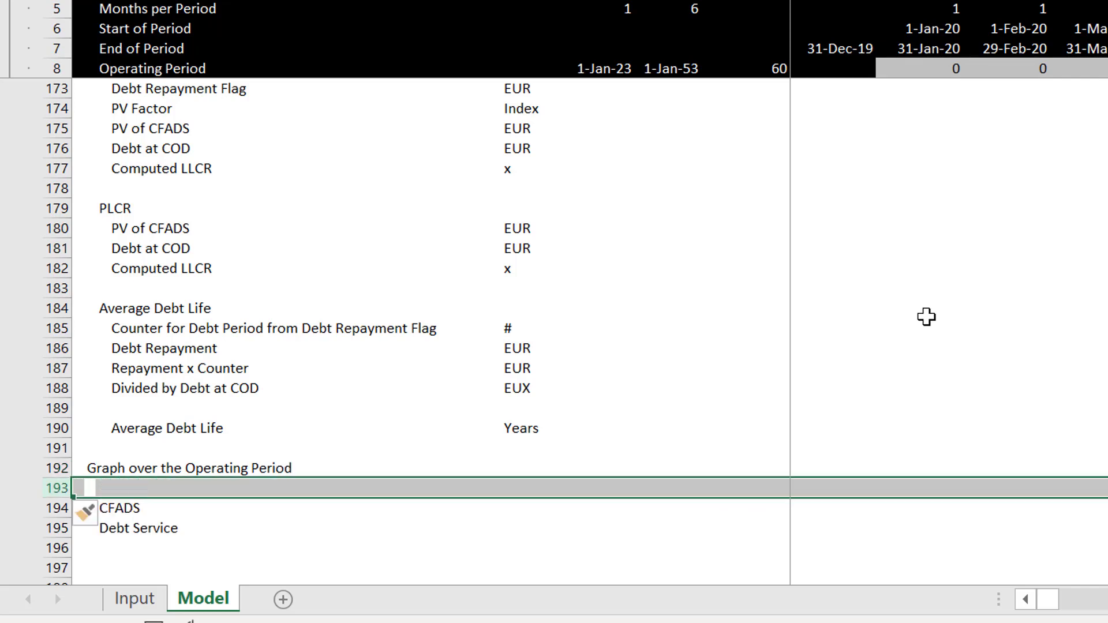
pyautogui.press('Right')
pyautogui.press('Right')
pyautogui.press('Left')
pyautogui.press('Left')
pyautogui.press('Down')
pyautogui.press('Down')
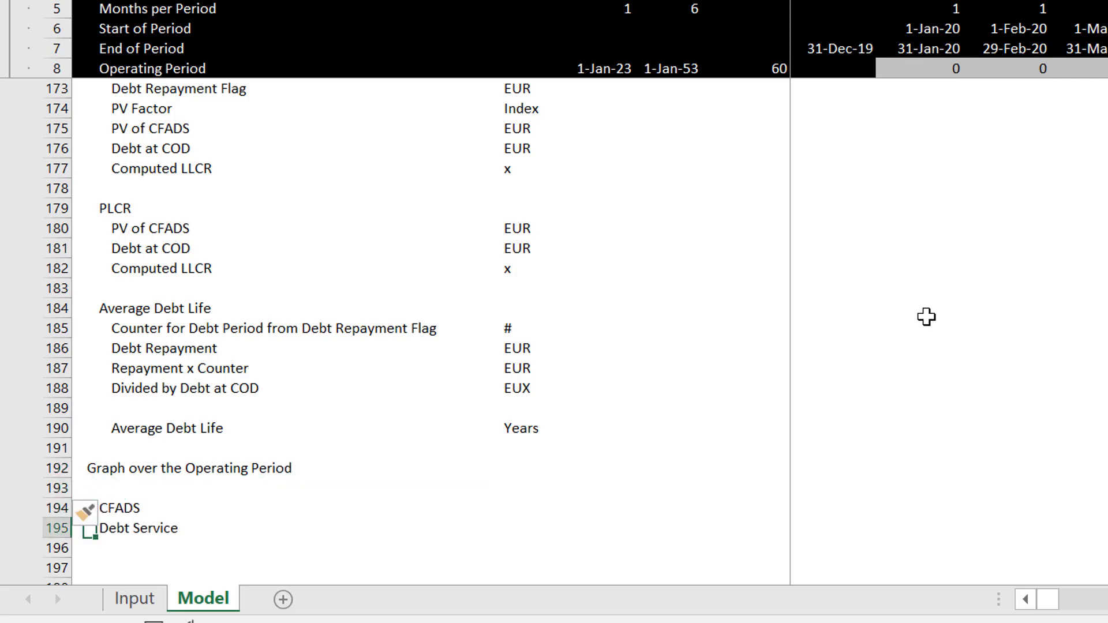
# Go back through the Model sheet up to the Operations section, and switch to the financing assumptions on the Input sheet
pyautogui.press('Down')
pyautogui.press('Down')
pyautogui.press('Down')
pyautogui.press('pageup')
pyautogui.press('pageup')
pyautogui.press('pageup')
pyautogui.press('pageup')
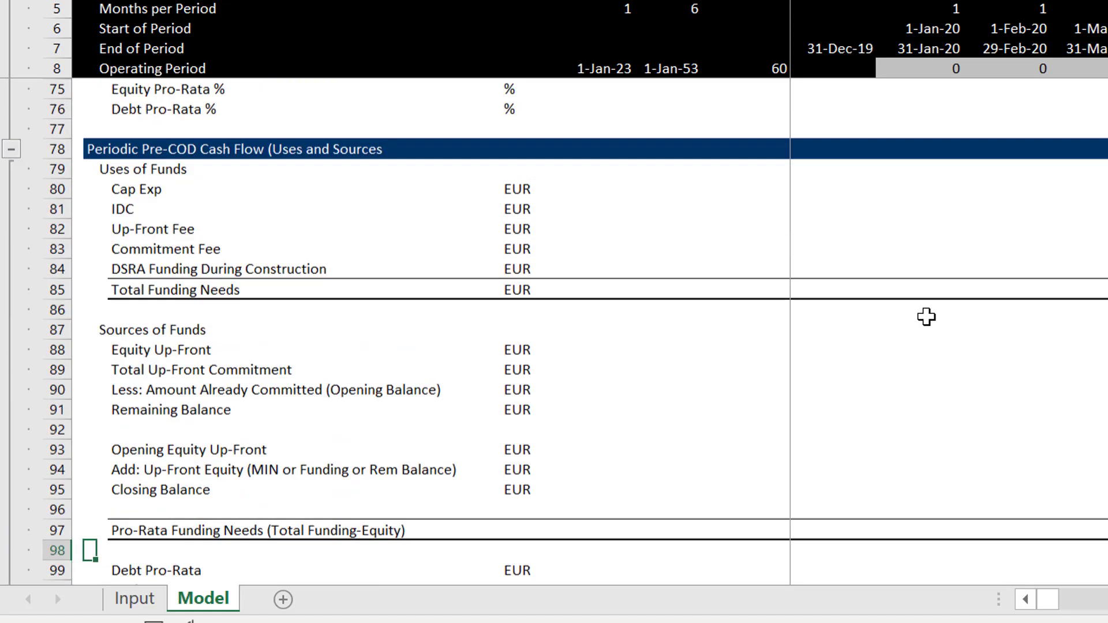
pyautogui.press('pageup')
pyautogui.press('pageup')
pyautogui.press('pageup')
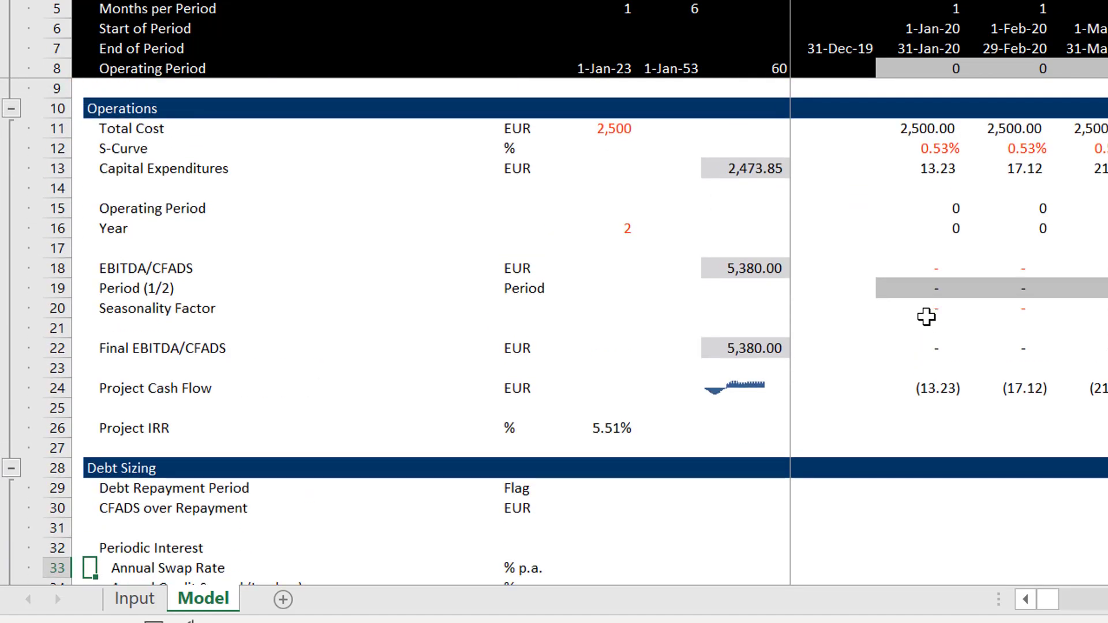
pyautogui.hotkey('ctrl', 'pageup')
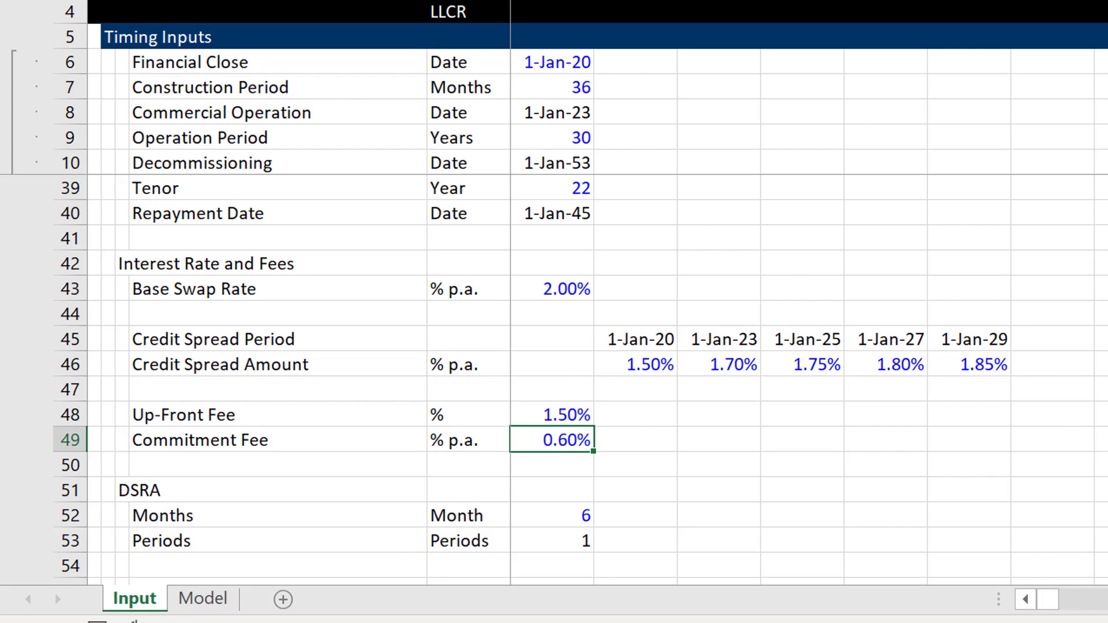
pyautogui.press('Down')
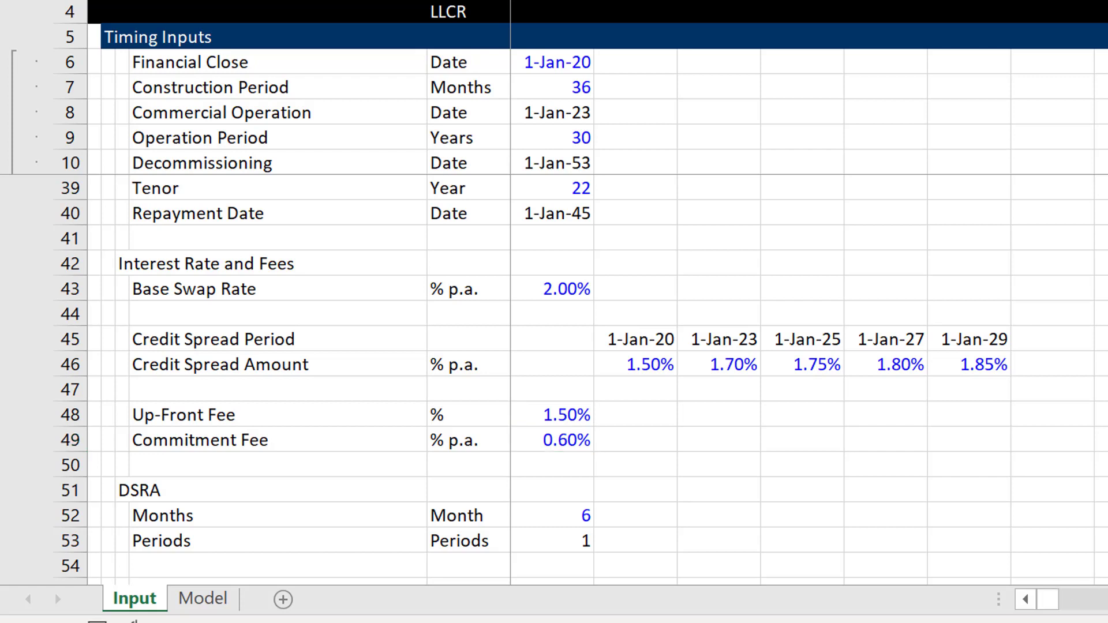